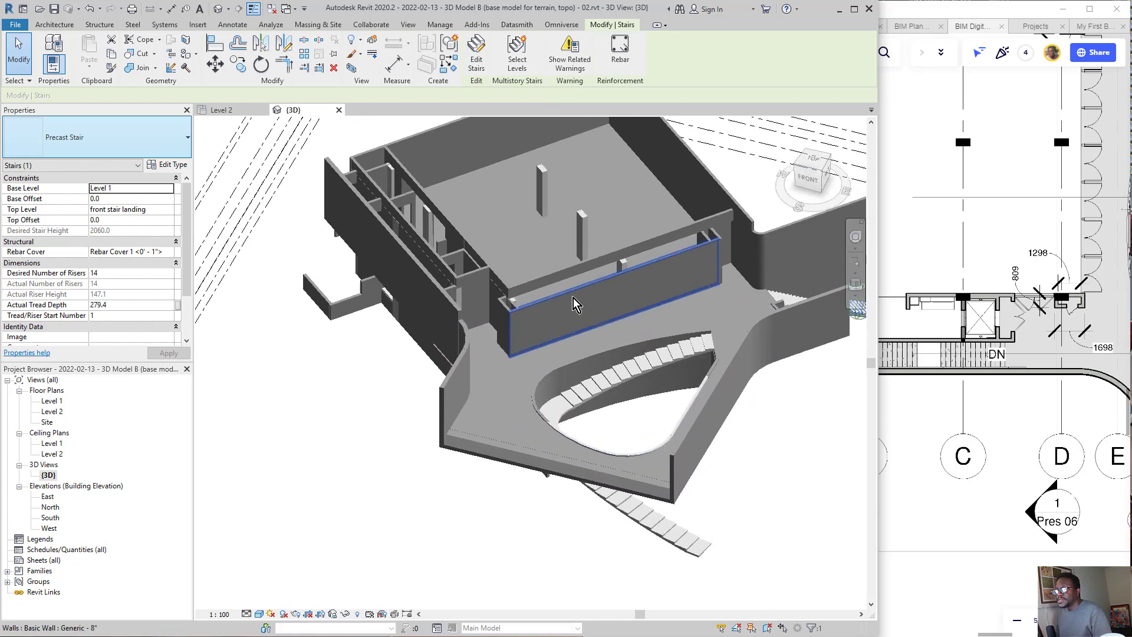
scroll(623, 300, "up", 5)
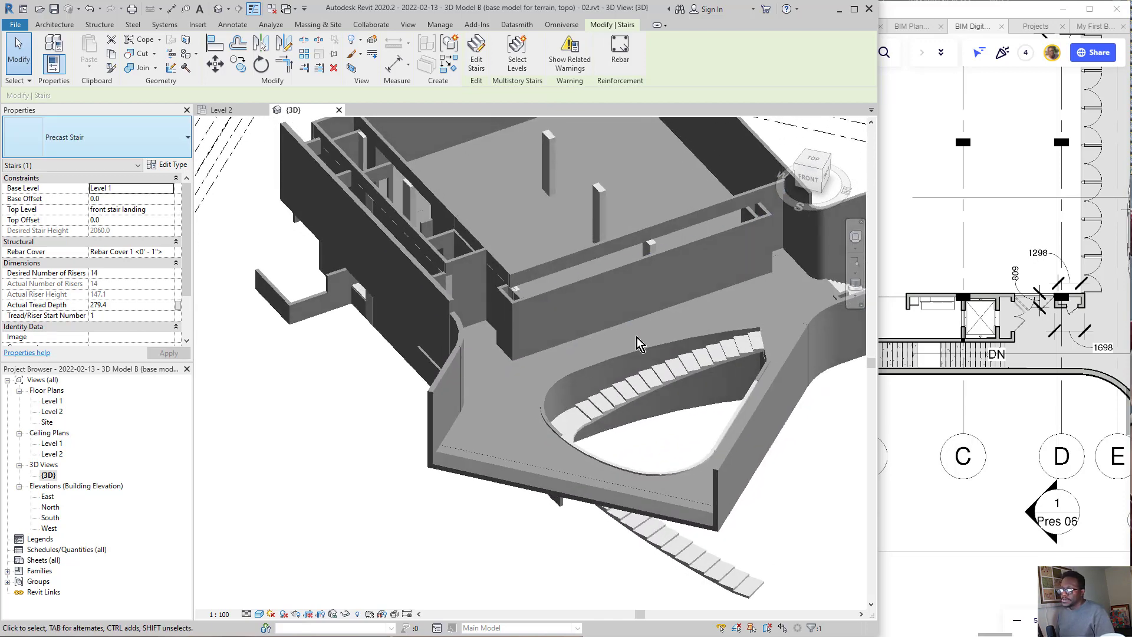
Step: Examine the building model in 3D from several angles, including the upper floor, the front landing and the curved stair
scroll(602, 292, "down", 4)
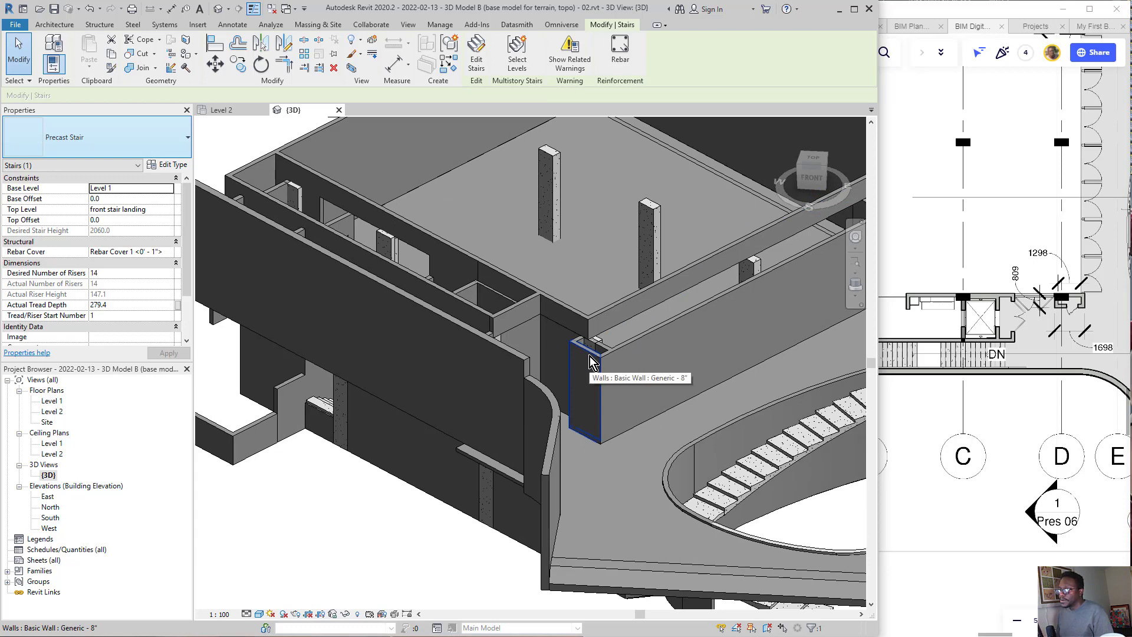
middle_click_drag(590, 355, 553, 310, "shift")
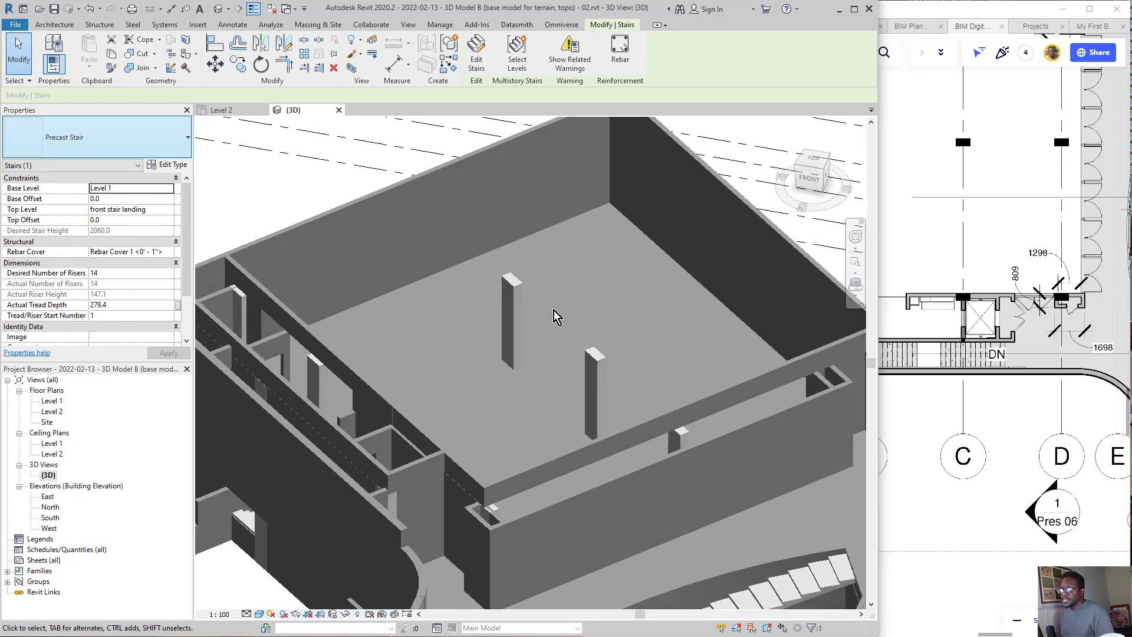
scroll(553, 310, "down", 2)
middle_click_drag(612, 451, 591, 386)
scroll(591, 386, "down", 1)
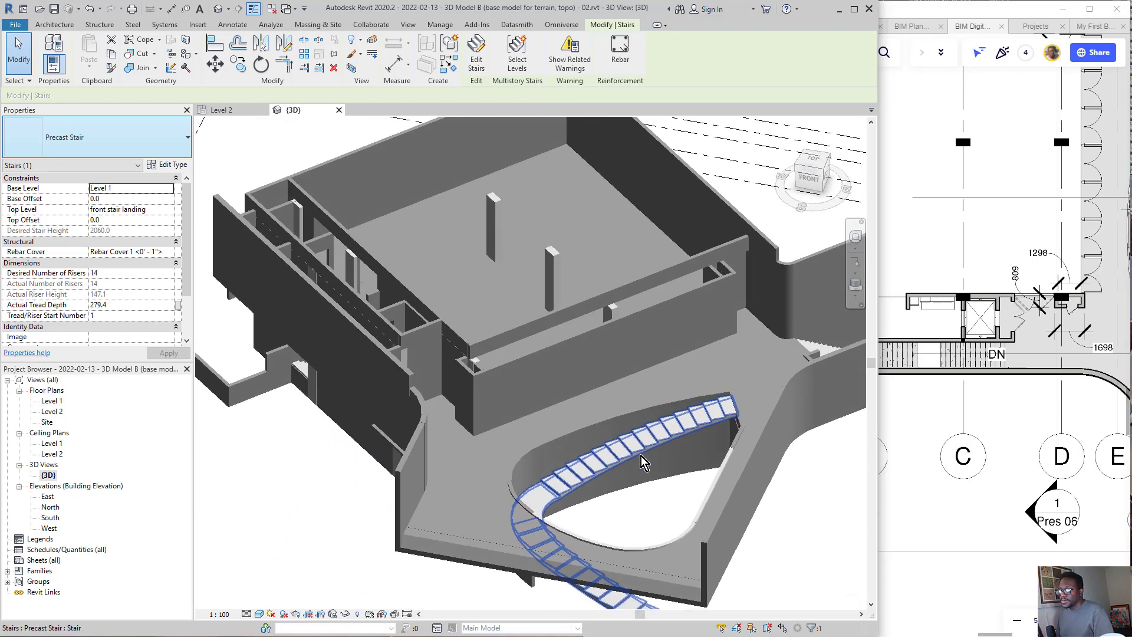
middle_click_drag(641, 455, 594, 455, "shift")
scroll(653, 392, "up", 3)
scroll(567, 458, "up", 2)
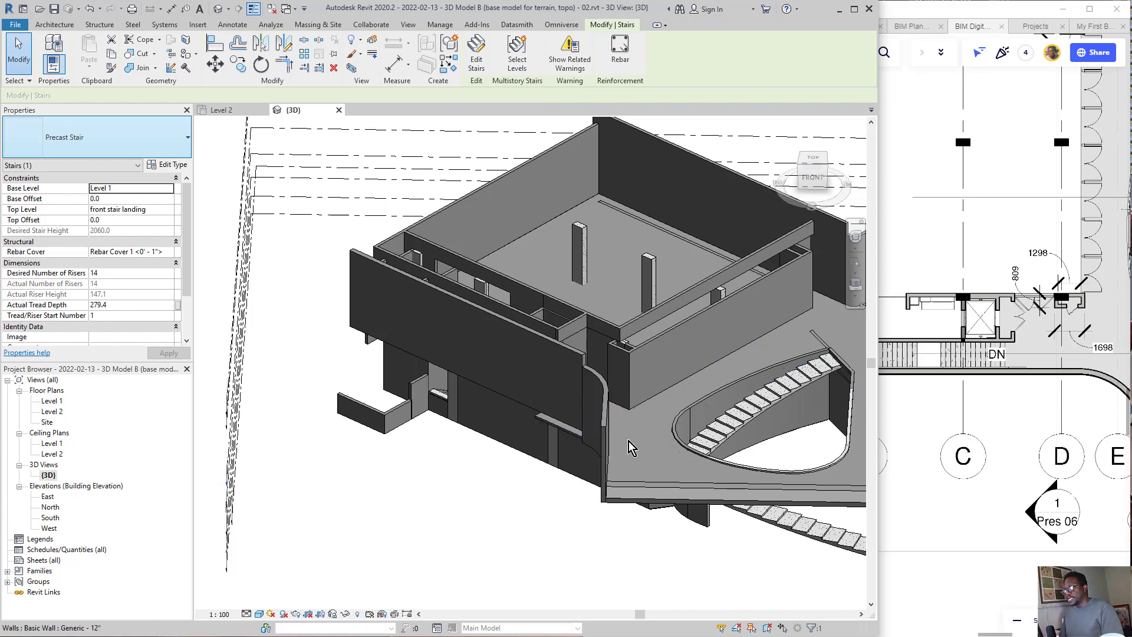
mouse_move(629, 381)
middle_mouse_down("shift")
mouse_move(629, 394)
mouse_move(631, 384)
mouse_move(482, 394)
mouse_move(410, 359)
mouse_move(441, 299)
middle_mouse_up("shift")
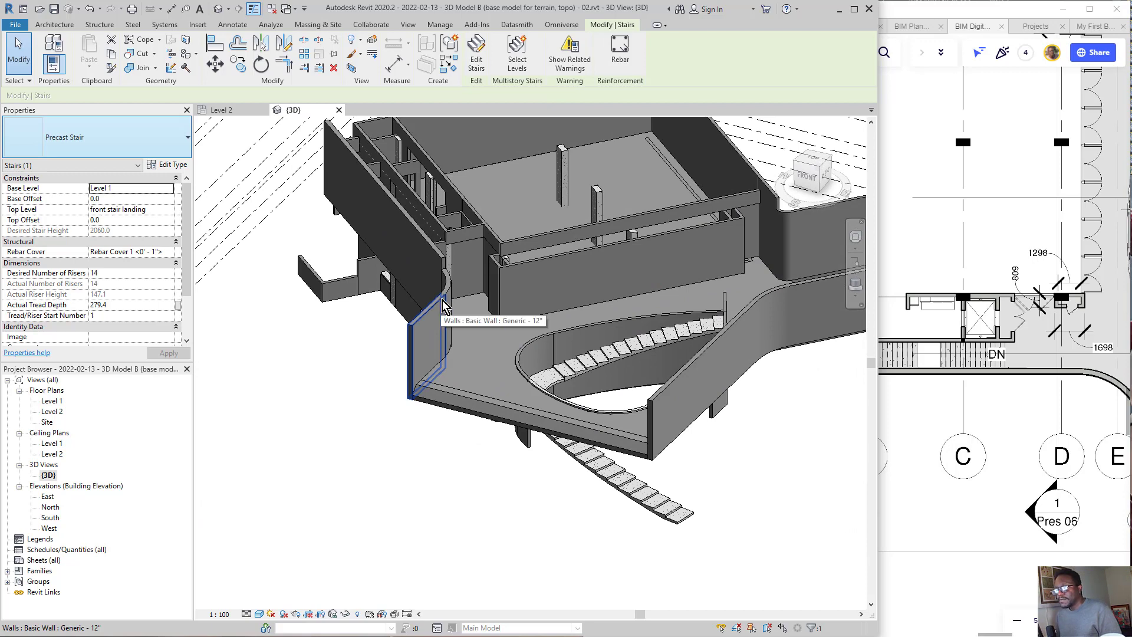
middle_click_drag(456, 320, 435, 389, "shift")
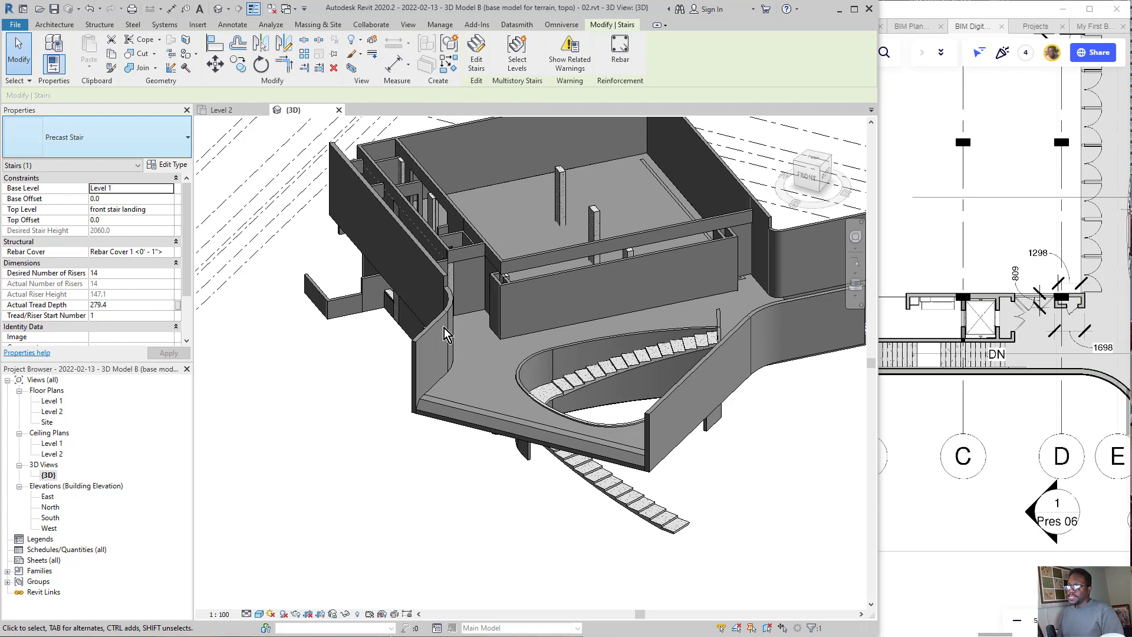
Step: Review the Level 1 and Level 2 floor plans, then return to the {3D} view
double_click(53, 402)
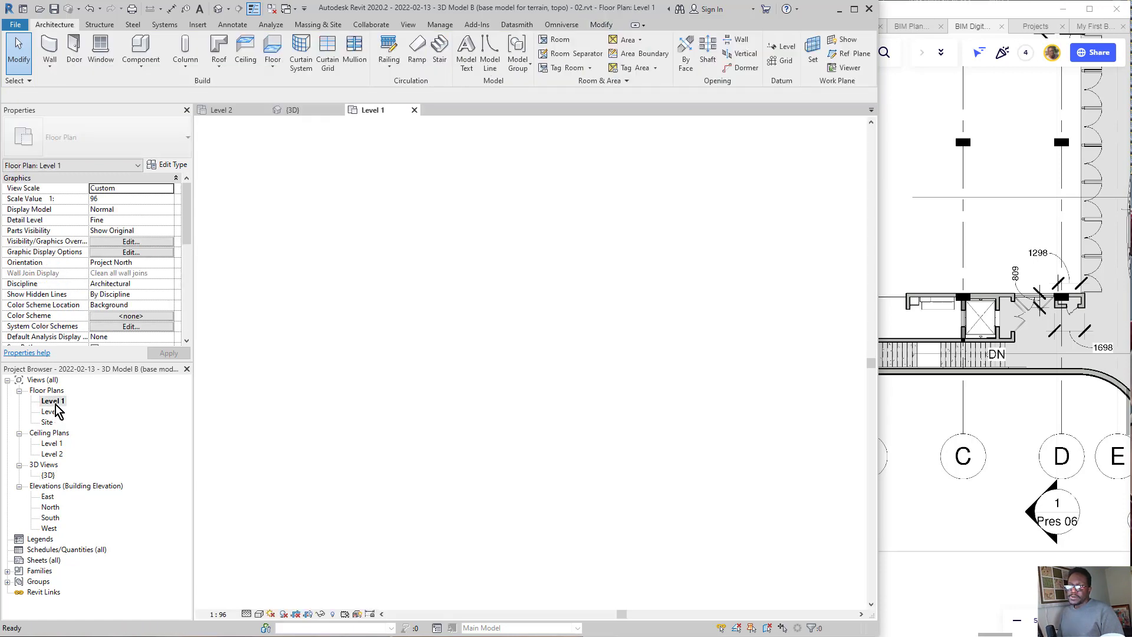
left_click(668, 312)
scroll(534, 448, "up", 3)
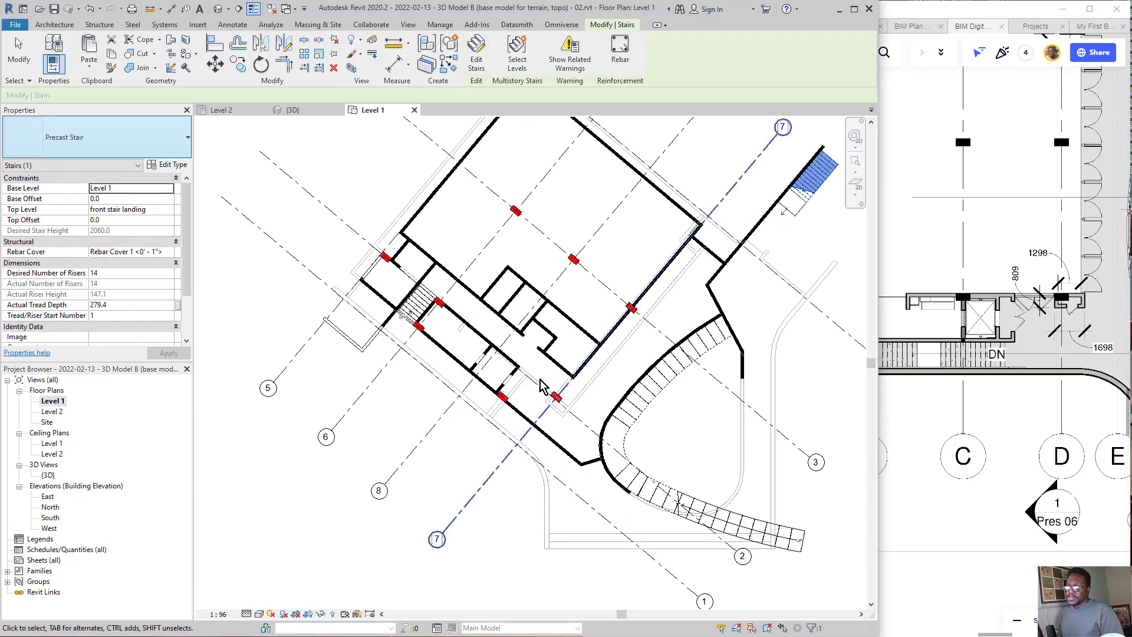
scroll(470, 373, "down", 1)
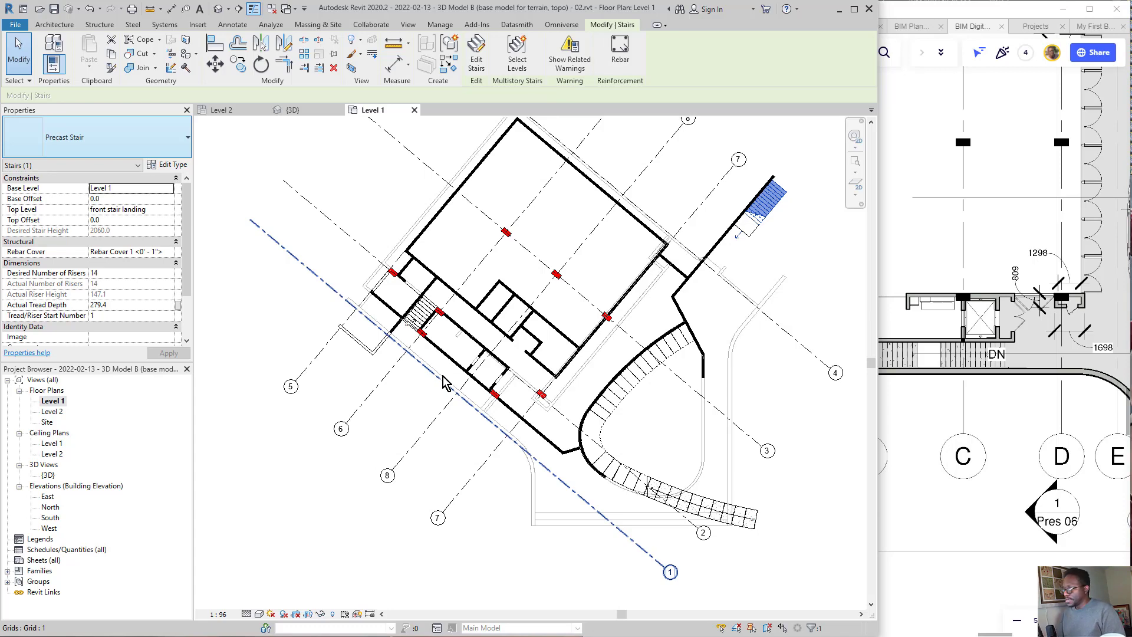
key("Escape")
double_click(51, 411)
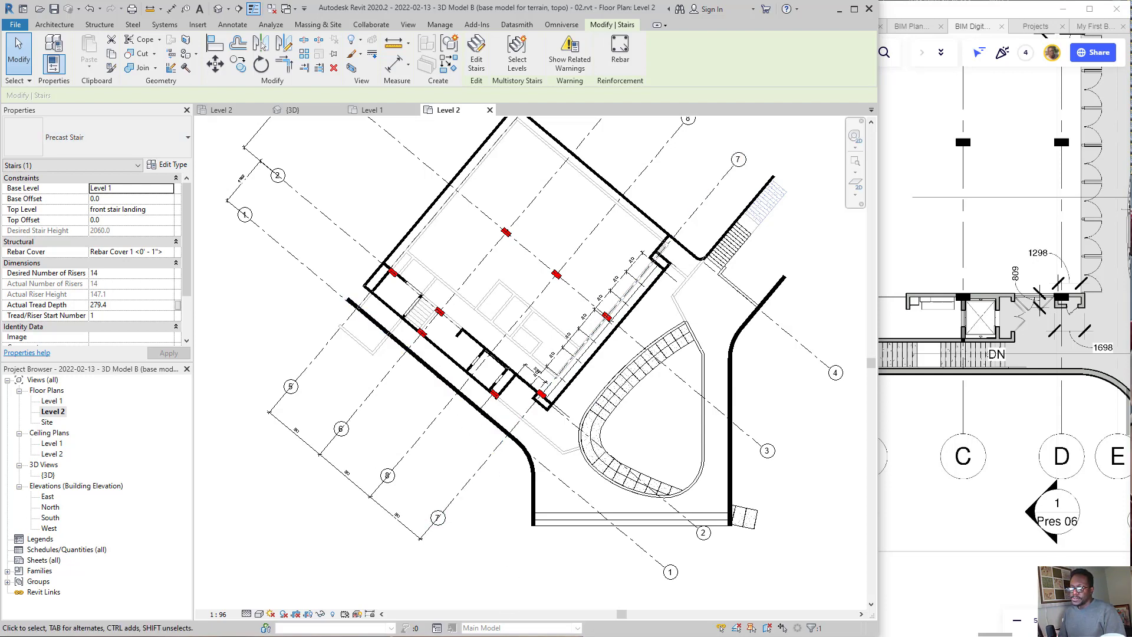
double_click(48, 476)
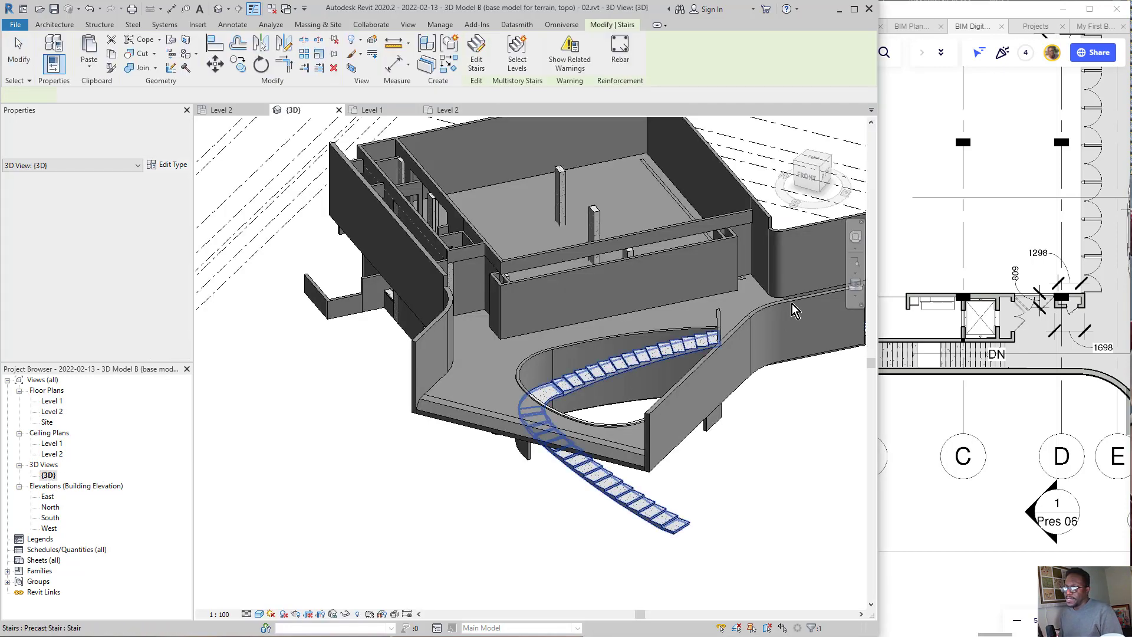
Step: Clear the stair selection and enable the Section Box for the 3D view
mouse_move(797, 309)
middle_mouse_down("shift")
mouse_move(802, 389)
mouse_move(784, 321)
mouse_move(721, 350)
middle_mouse_up("shift")
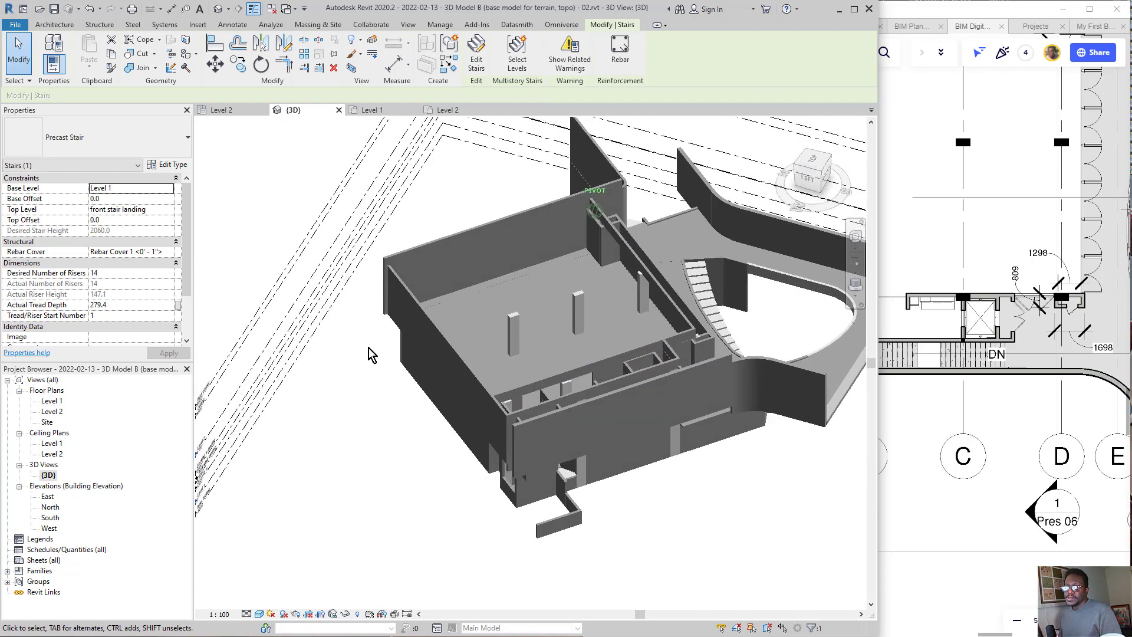
scroll(128, 280, "down", 3)
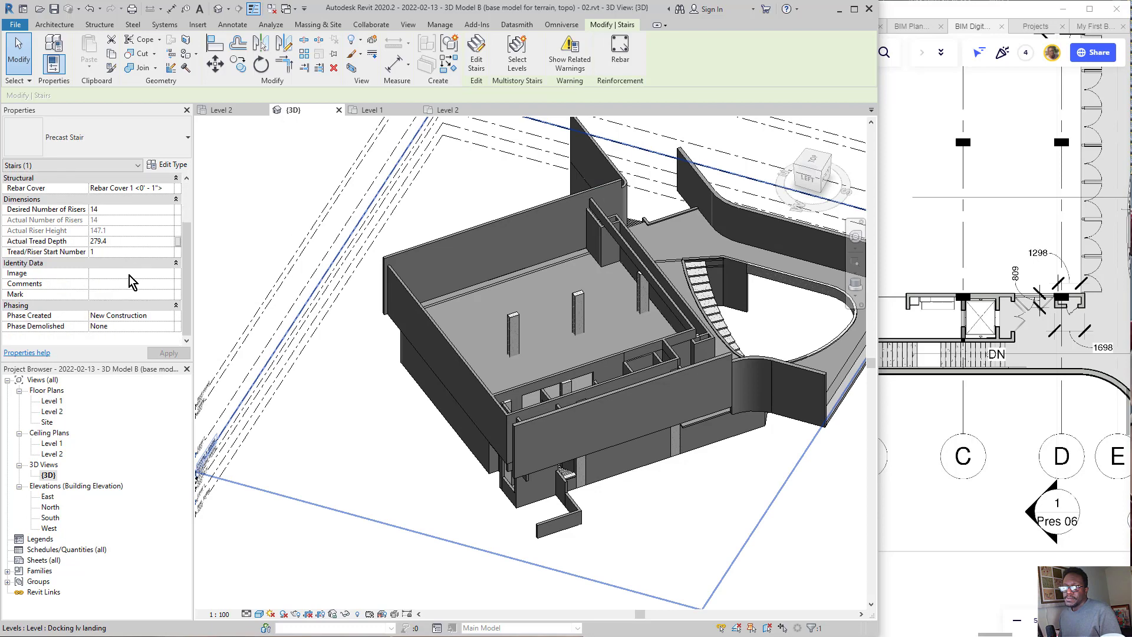
scroll(126, 282, "up", 3)
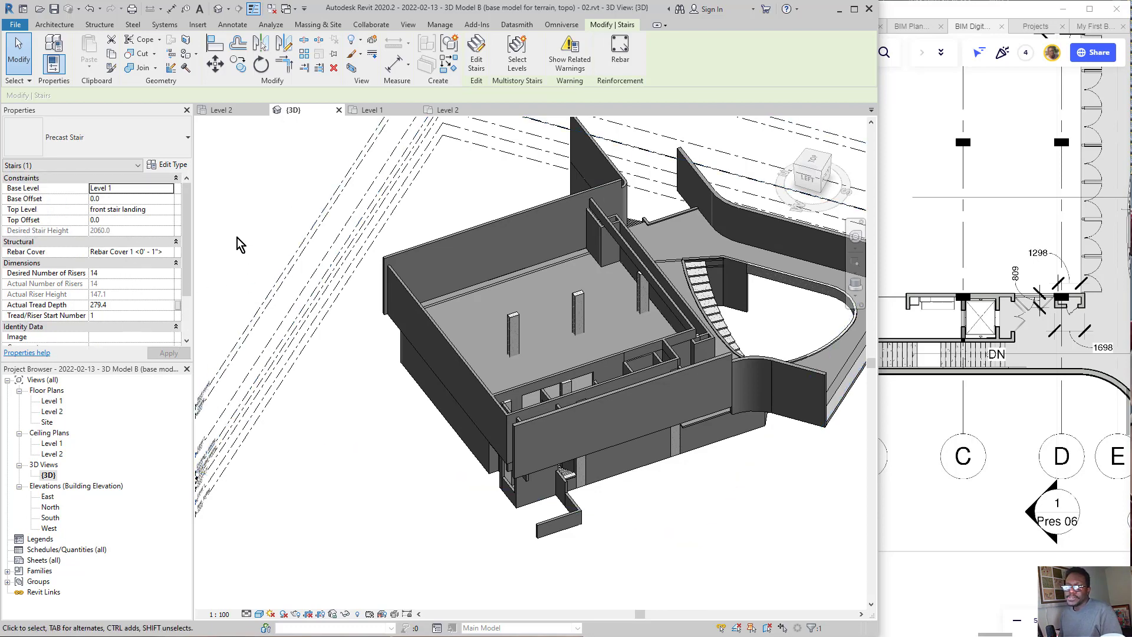
left_click(230, 218)
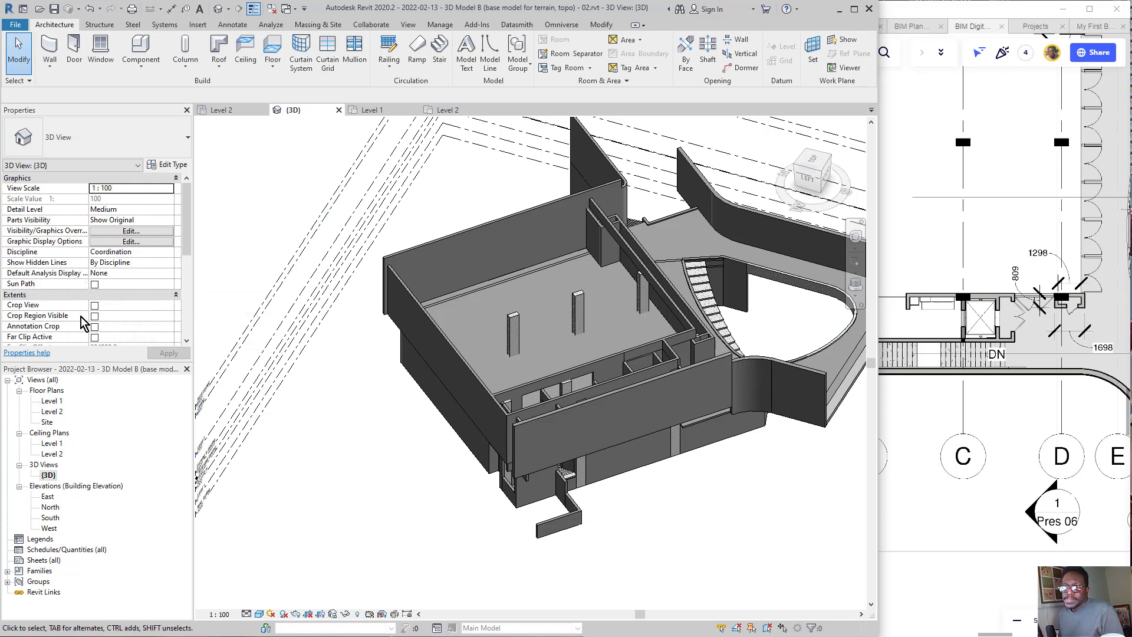
scroll(112, 318, "down", 3)
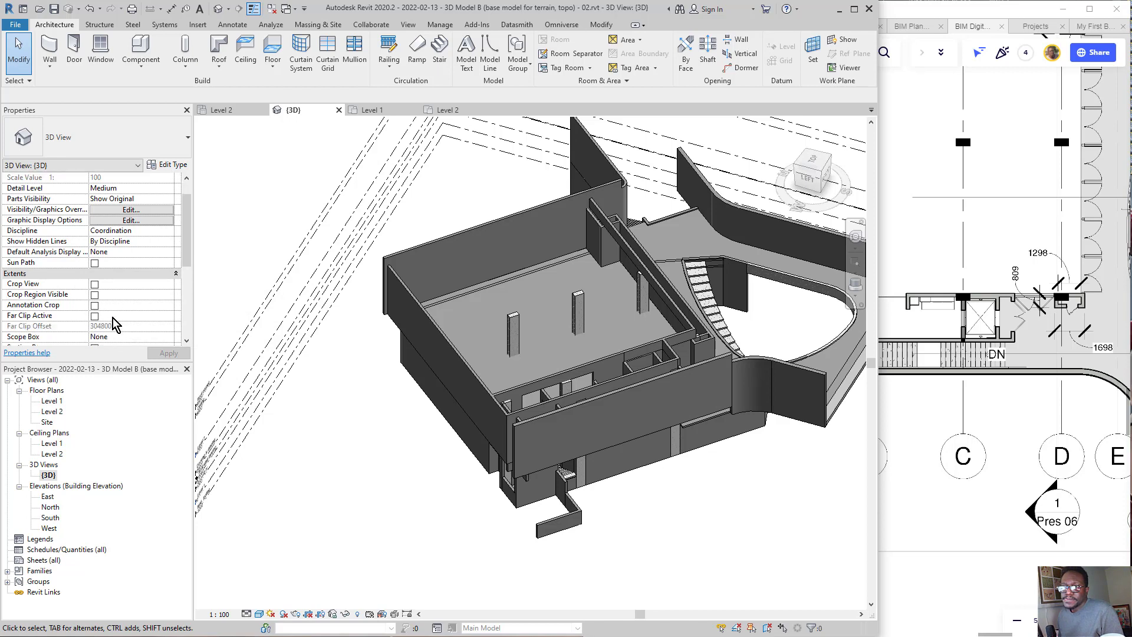
scroll(112, 316, "down", 1)
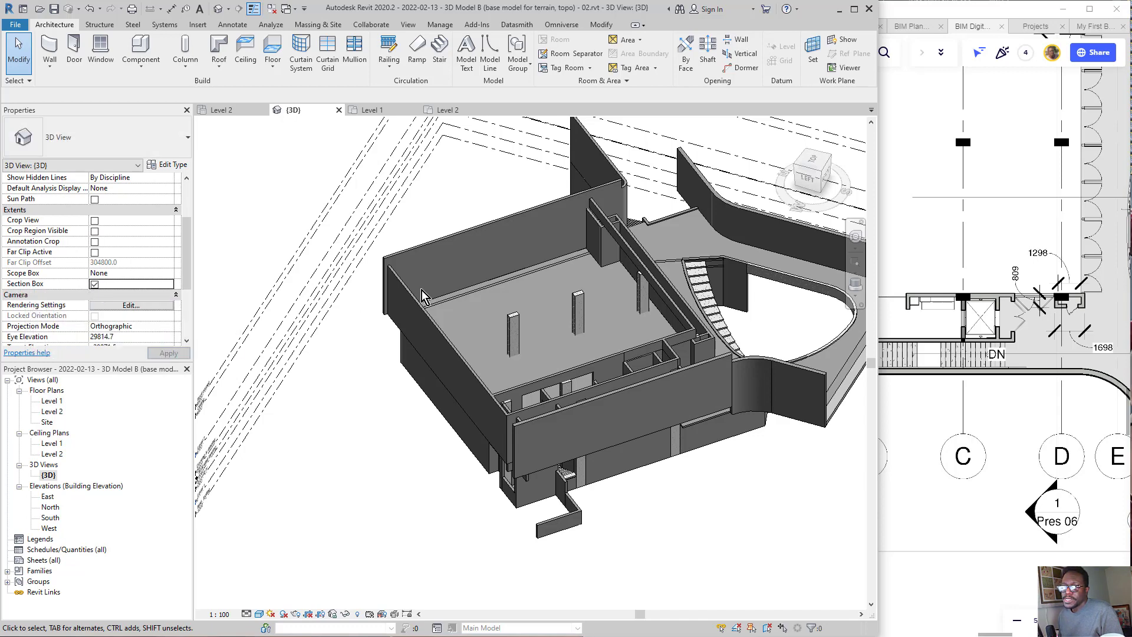
scroll(433, 285, "down", 5)
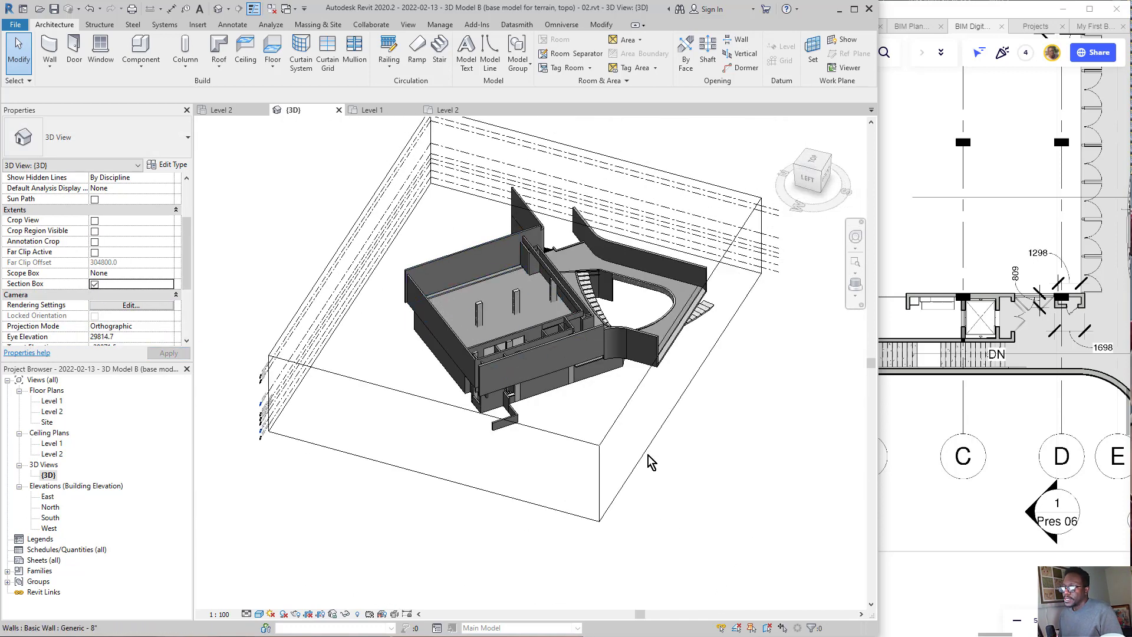
scroll(94, 216, "up", 3)
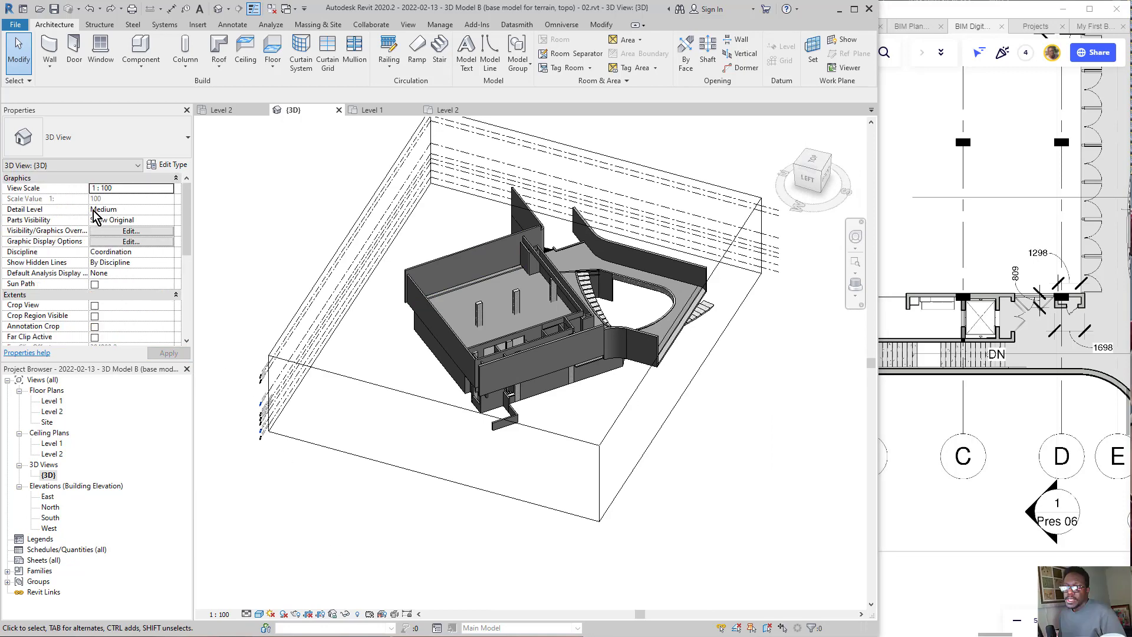
scroll(105, 293, "down", 2)
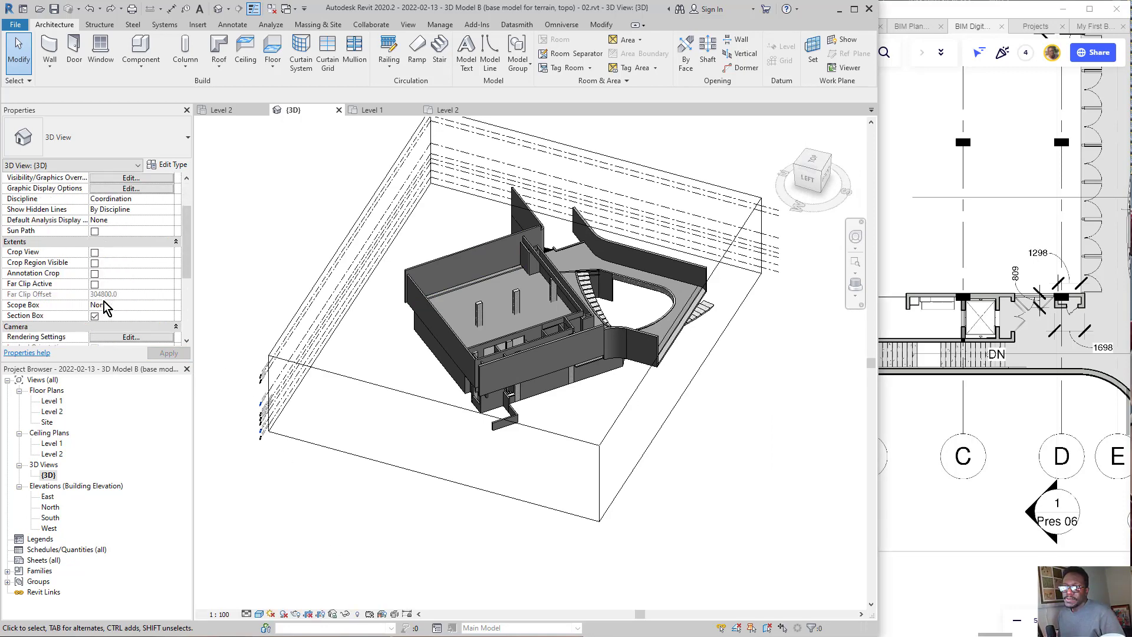
Step: Select the section box and pull one of its side faces inward until it cuts through the building
left_click(387, 392)
middle_click_drag(387, 392, 442, 446, "shift")
left_click_drag(419, 436, 536, 379)
mouse_move(536, 378)
middle_mouse_down("shift")
mouse_move(558, 344)
mouse_move(588, 370)
mouse_move(618, 371)
mouse_move(550, 321)
mouse_move(590, 365)
mouse_move(487, 333)
mouse_move(544, 320)
mouse_move(611, 434)
middle_mouse_up("shift")
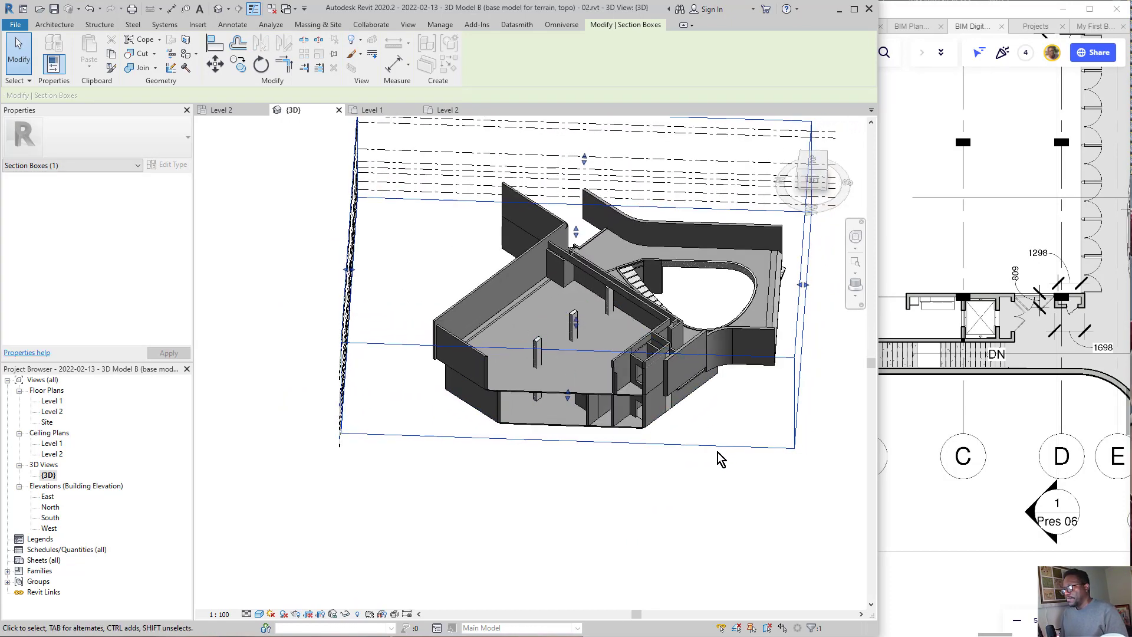
middle_click_drag(682, 377, 582, 281, "shift")
middle_click_drag(329, 377, 354, 332, "shift")
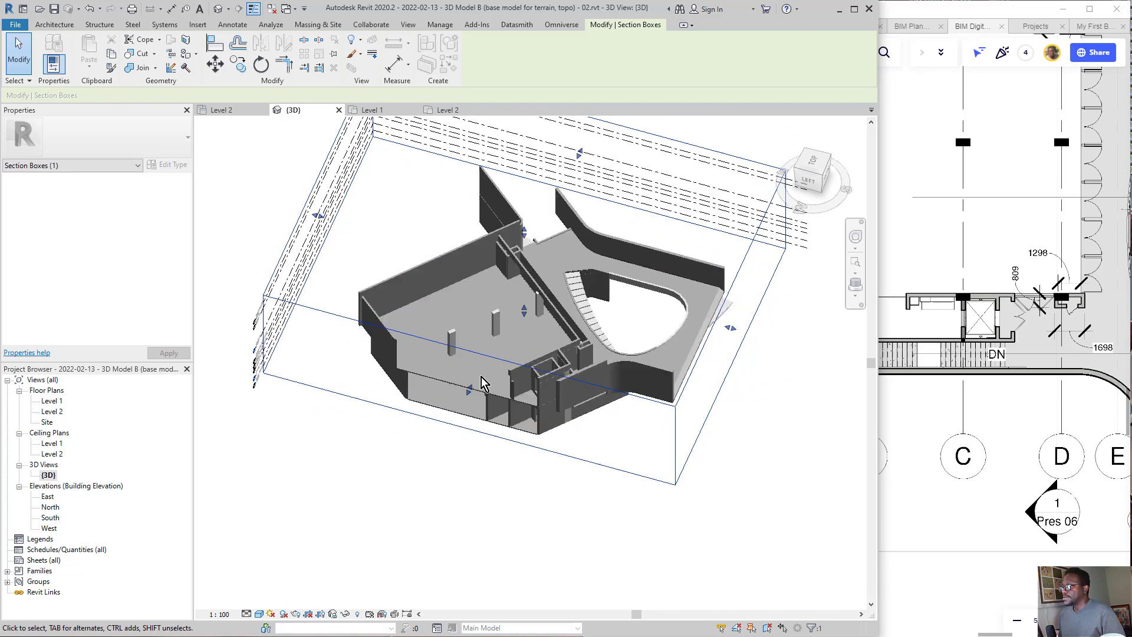
middle_click_drag(481, 378, 477, 442)
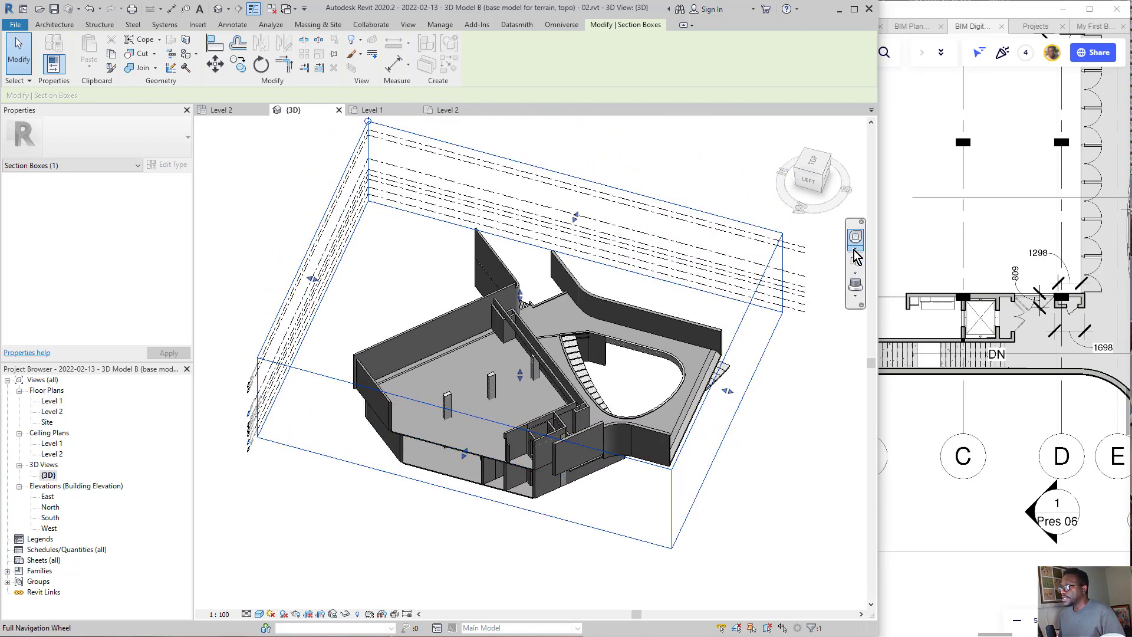
Step: Rotate the section box 40° in the top view so its sides run parallel to the main building's walls
left_click(817, 162)
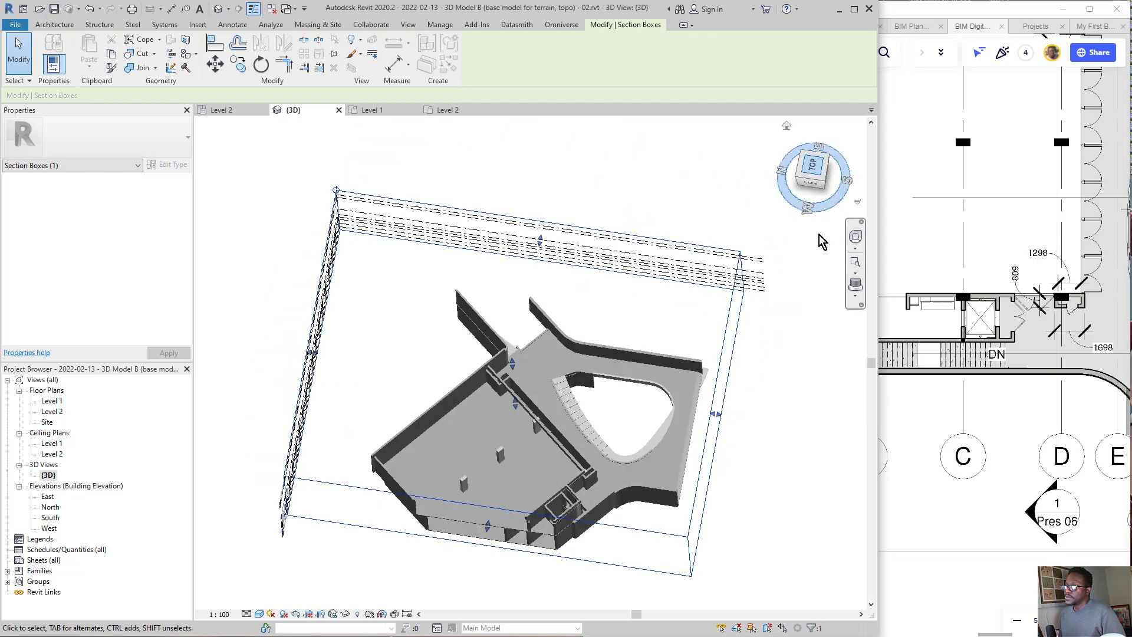
left_click(412, 540)
left_click(415, 510)
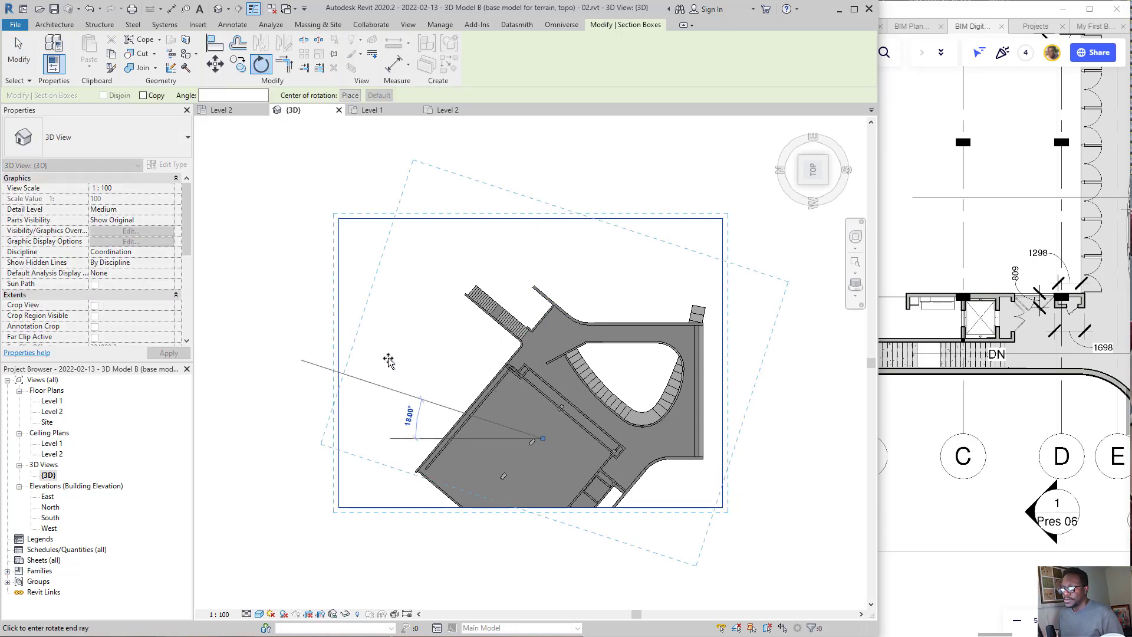
scroll(501, 391, "up", 4)
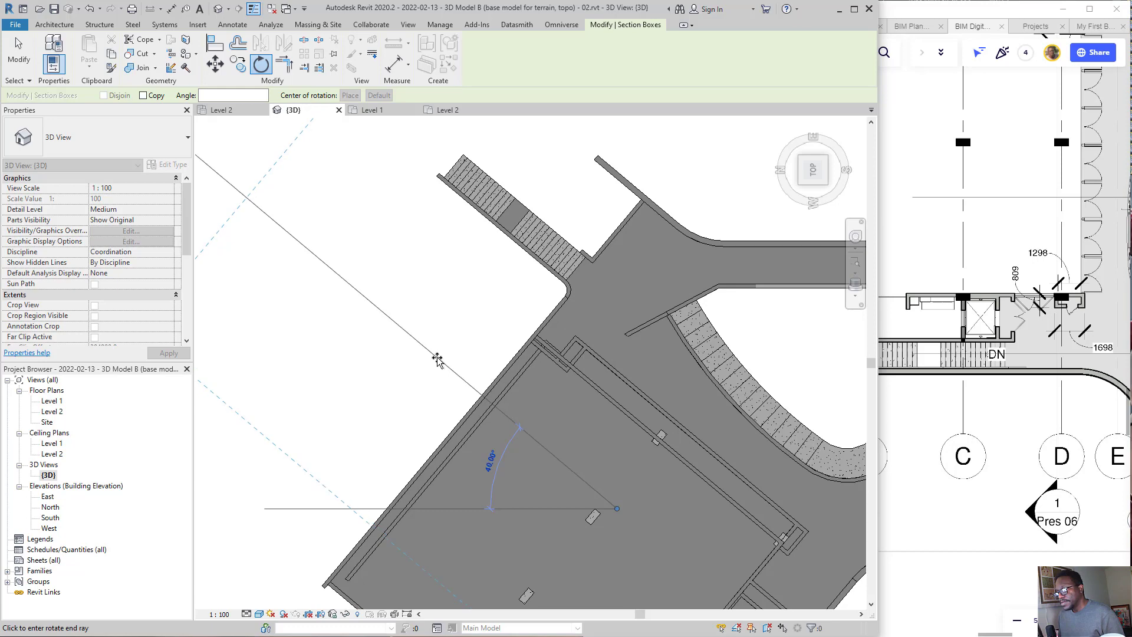
scroll(531, 280, "down", 6)
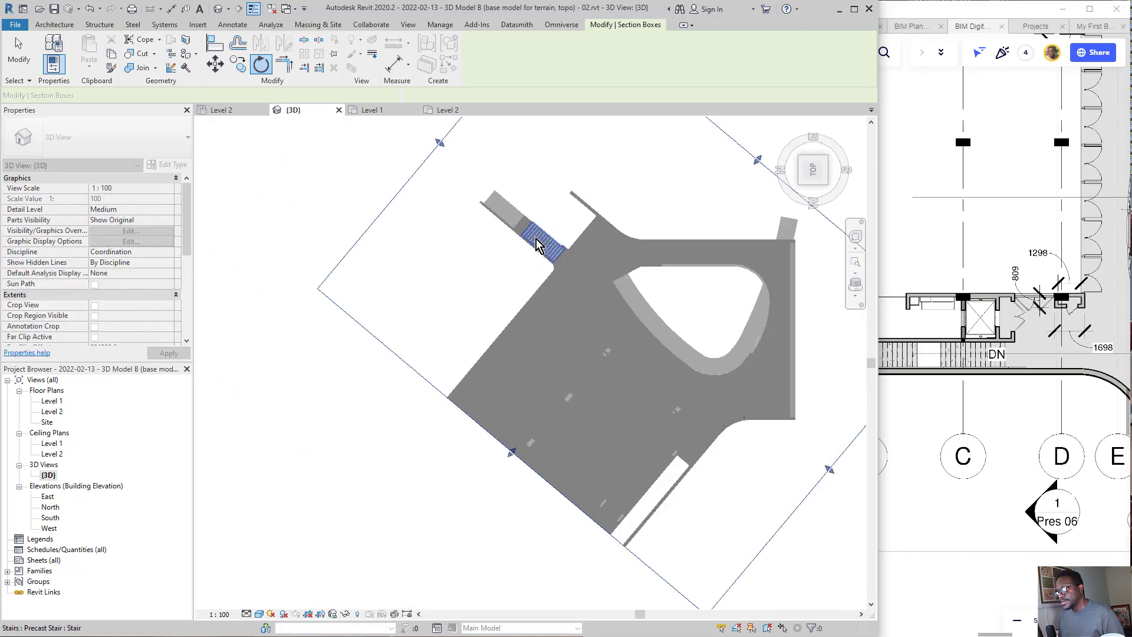
Step: Adjust the section box's cutting face at the back of the building to expose both floors and the interior stair
middle_click_drag(511, 302, 565, 417, "shift")
scroll(590, 423, "up", 4)
scroll(590, 423, "up", 1)
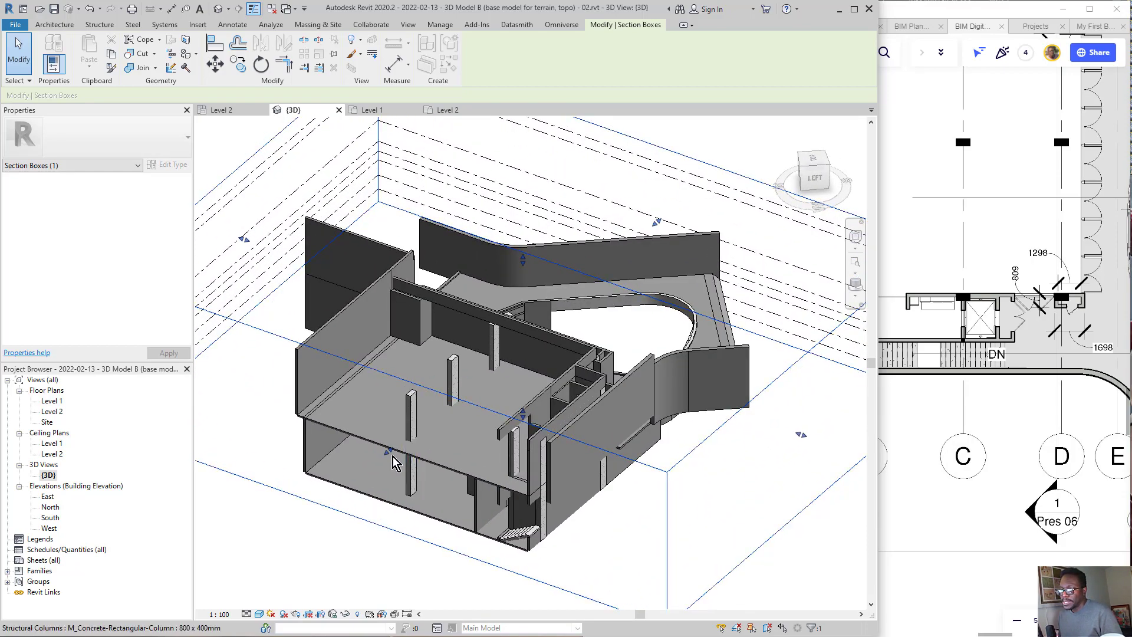
left_click_drag(390, 451, 420, 441)
mouse_move(512, 487)
middle_mouse_down("shift")
mouse_move(580, 452)
mouse_move(525, 426)
mouse_move(538, 440)
middle_mouse_up("shift")
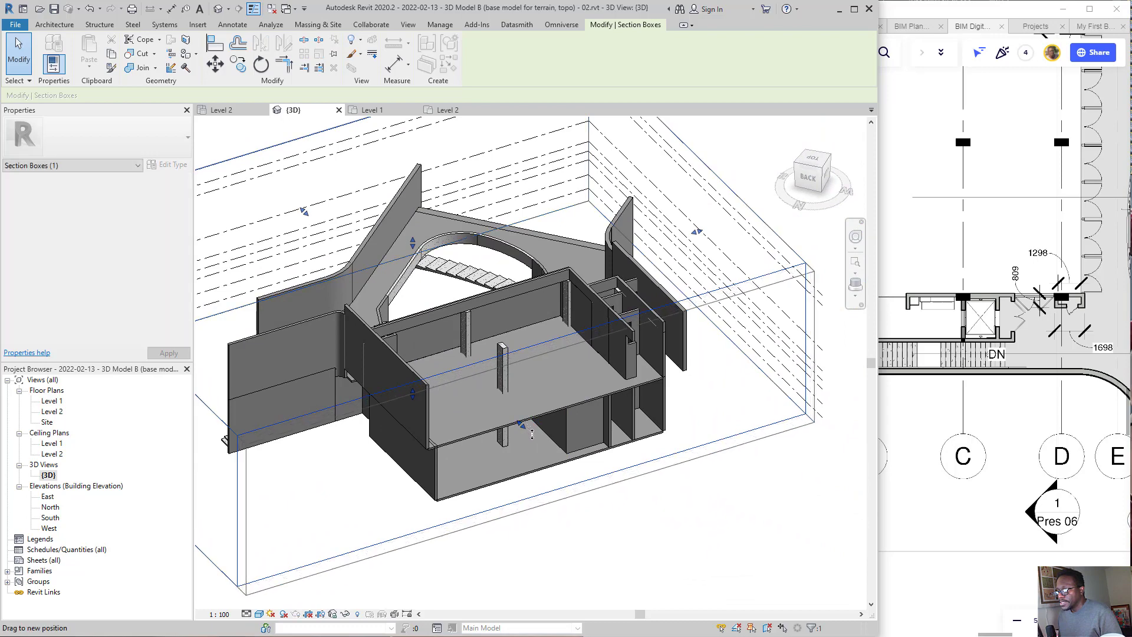
scroll(710, 442, "up", 4)
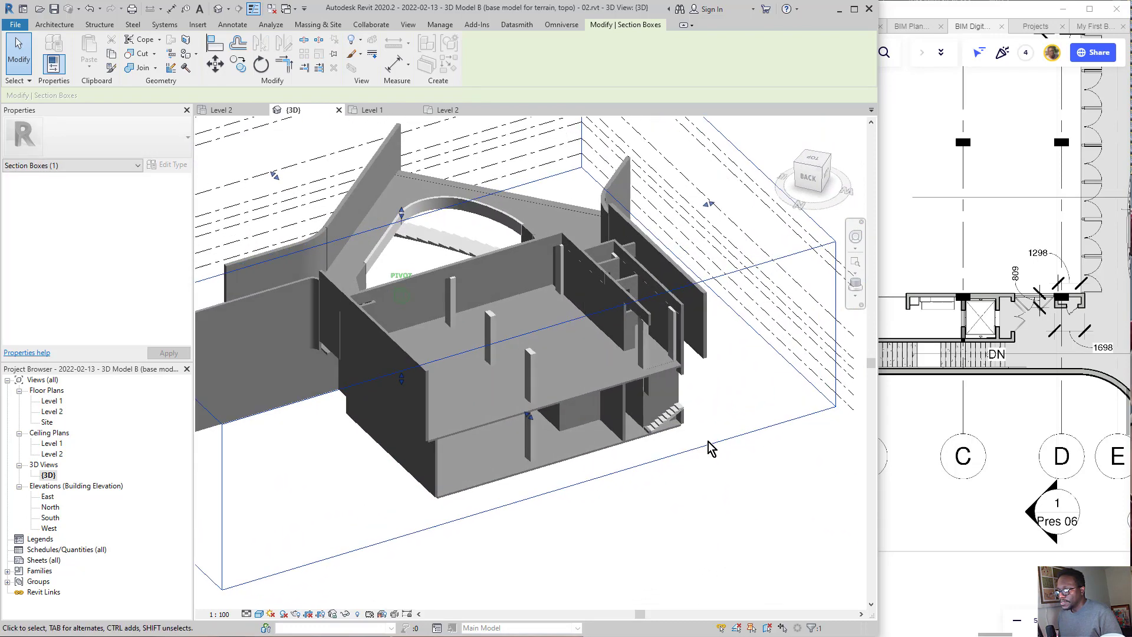
mouse_move(713, 415)
middle_mouse_down("shift")
mouse_move(667, 389)
mouse_move(653, 406)
middle_mouse_up("shift")
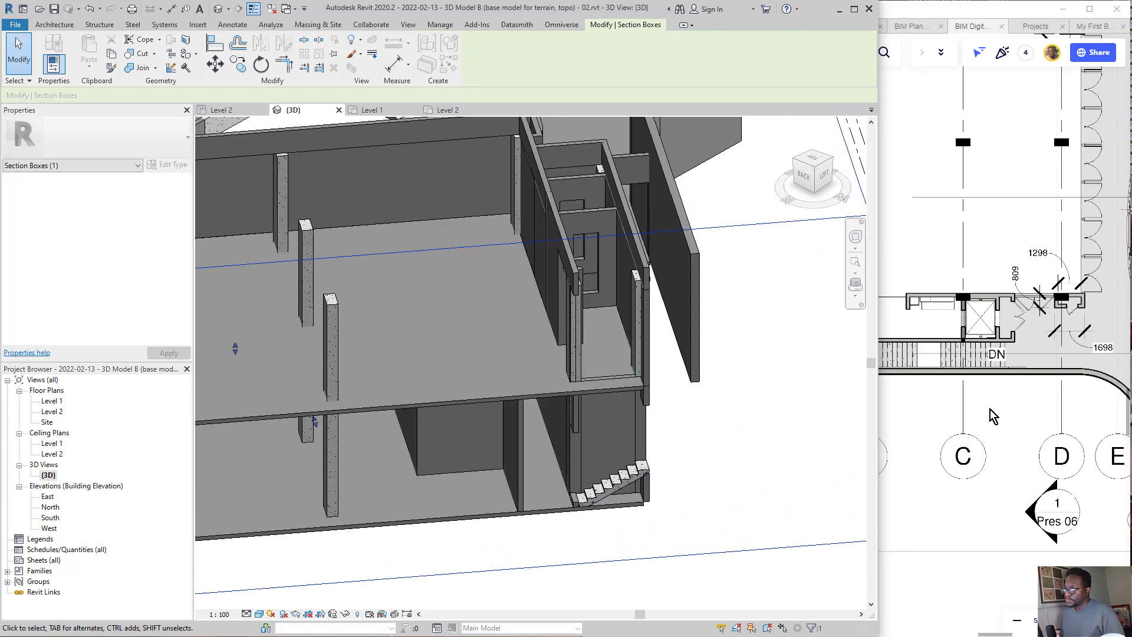
Step: Switch to Miro, find the 3D cutaway of the building with the stair, and bring the Revit model's stair corner into view beside it
left_click(936, 487)
scroll(838, 344, "down", 6)
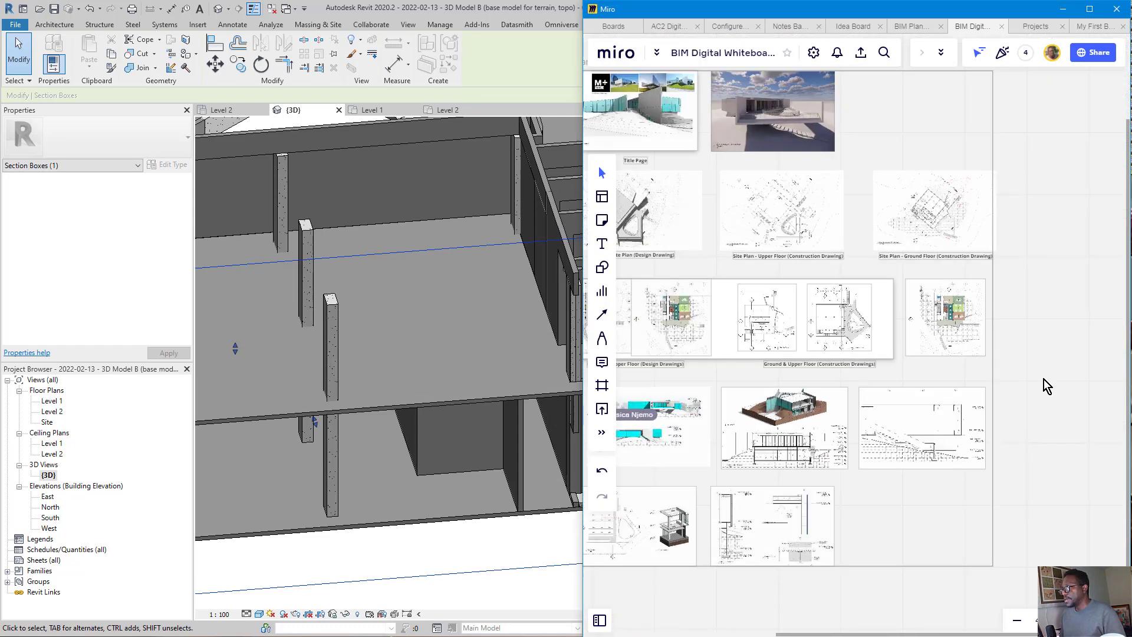
left_click_drag(874, 436, 965, 292)
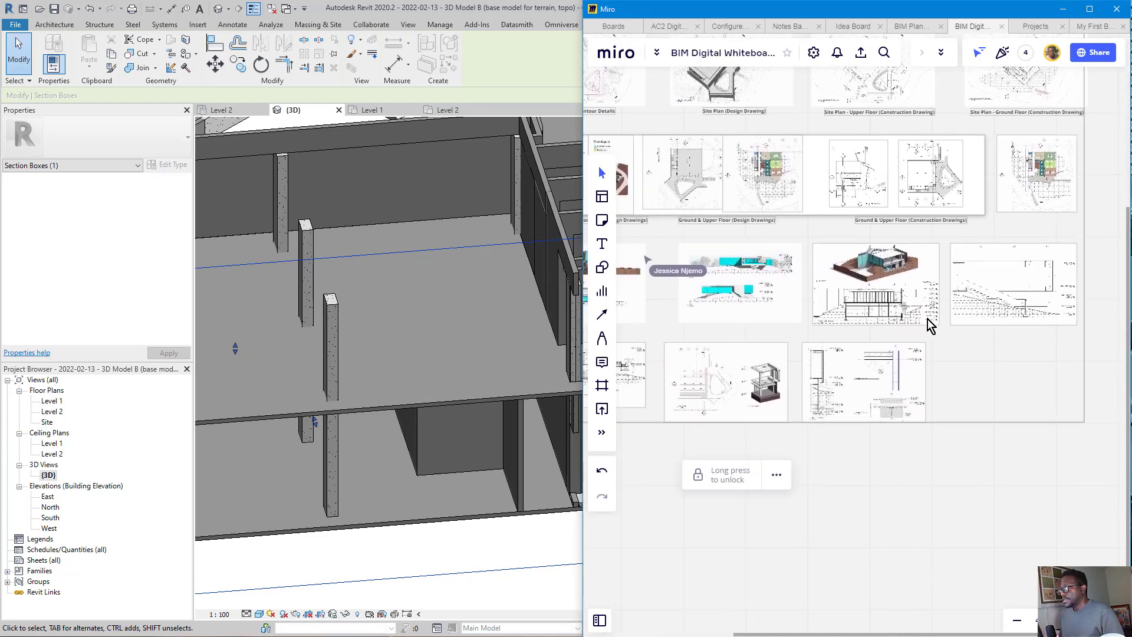
scroll(897, 320, "up", 4)
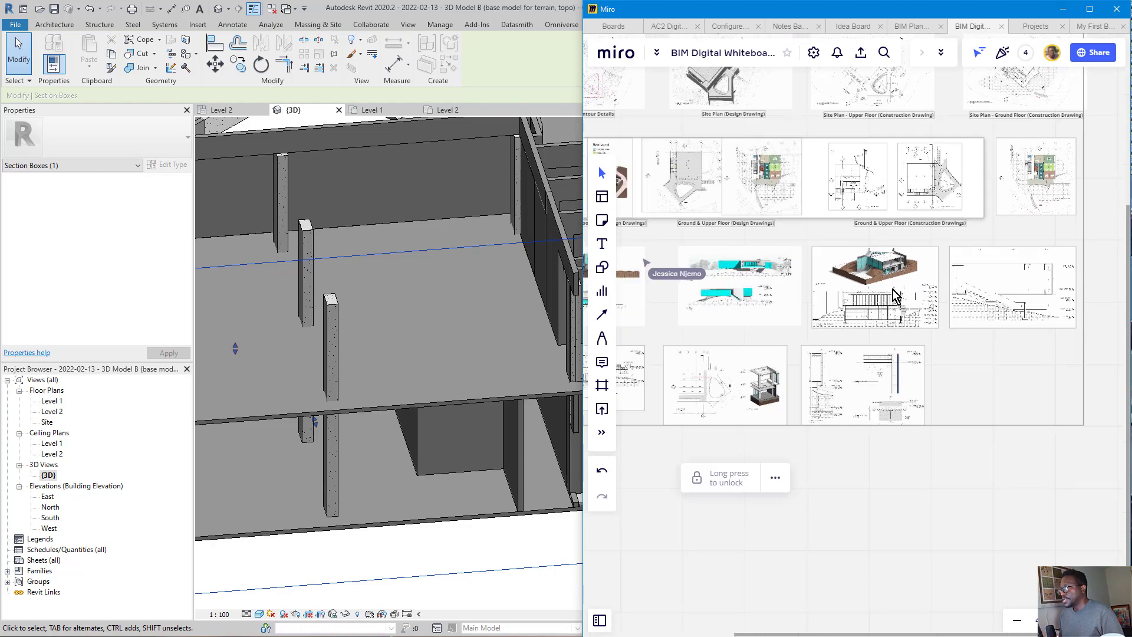
scroll(907, 277, "up", 5)
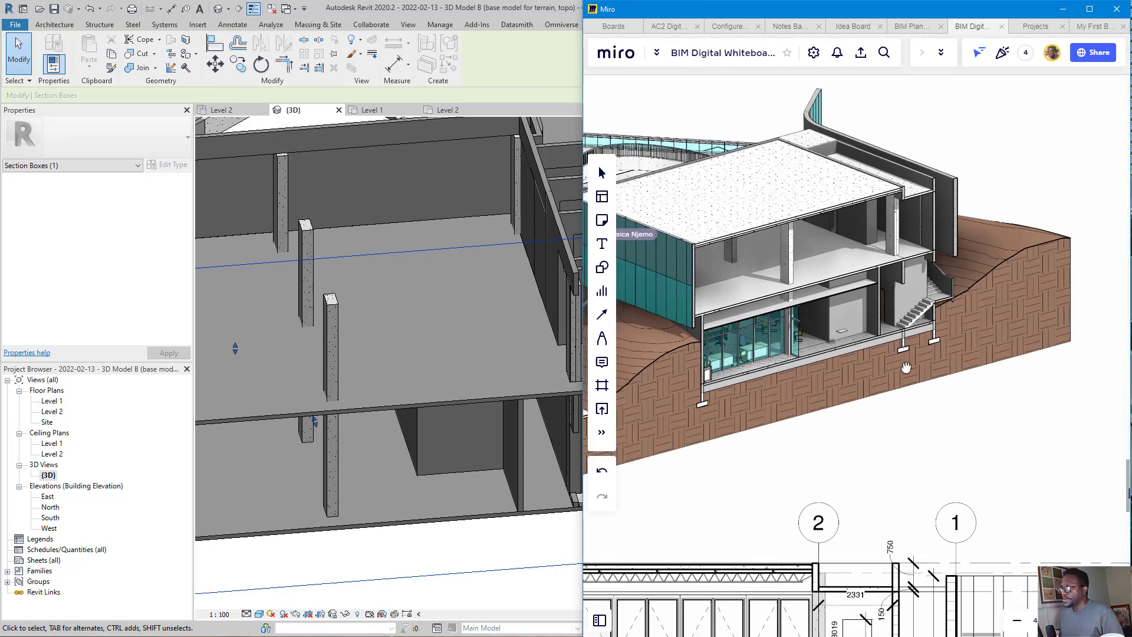
left_click(359, 395)
middle_click_drag(637, 398, 423, 395)
left_click(1005, 440)
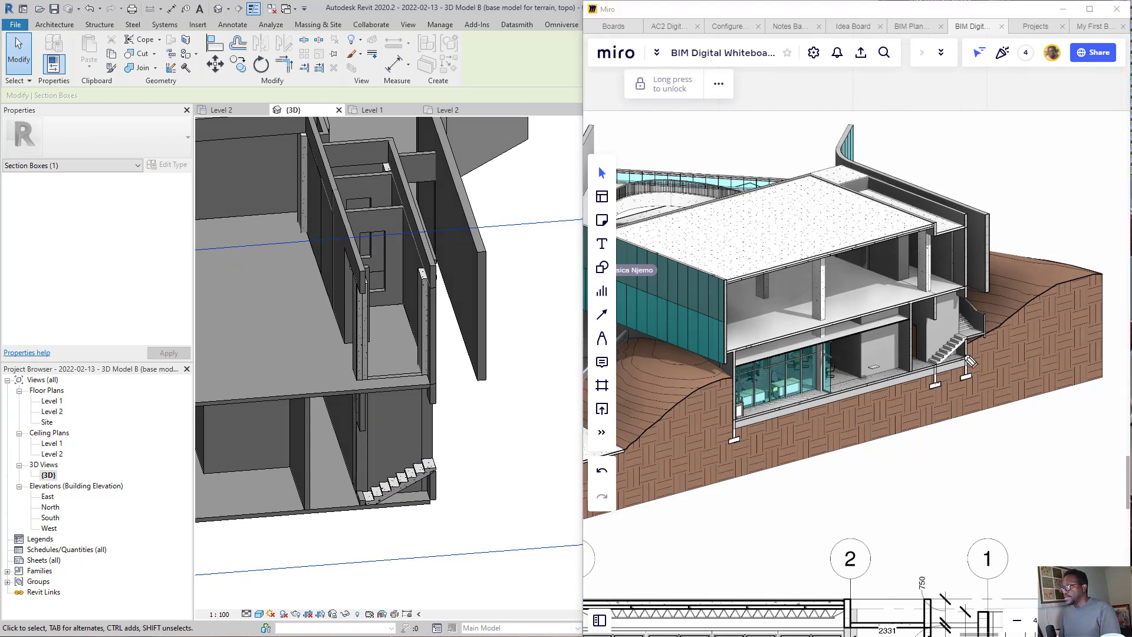
Step: Compare the stair in the cutaway drawing with the interior stair in the model, circling and linking both with on-screen ink
mouse_move(1009, 286)
left_mouse_down()
mouse_move(900, 390)
mouse_move(1019, 316)
mouse_move(1020, 290)
left_mouse_up()
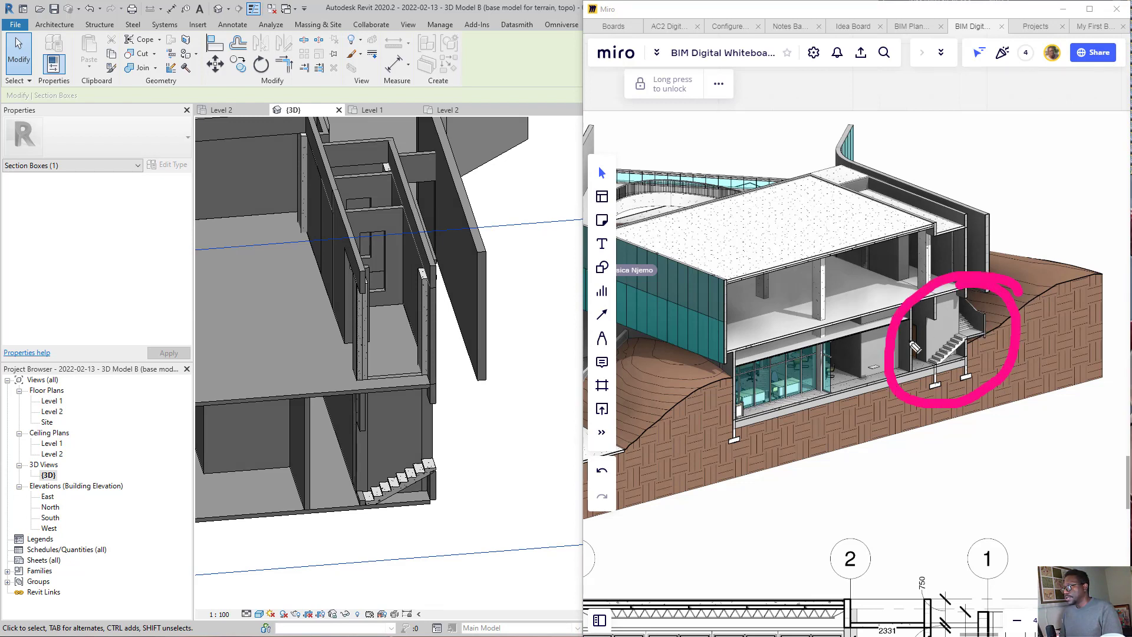
mouse_move(889, 355)
left_mouse_down()
mouse_move(622, 392)
mouse_move(455, 436)
mouse_move(437, 375)
mouse_move(517, 442)
left_mouse_up()
left_click_drag(496, 404, 436, 393)
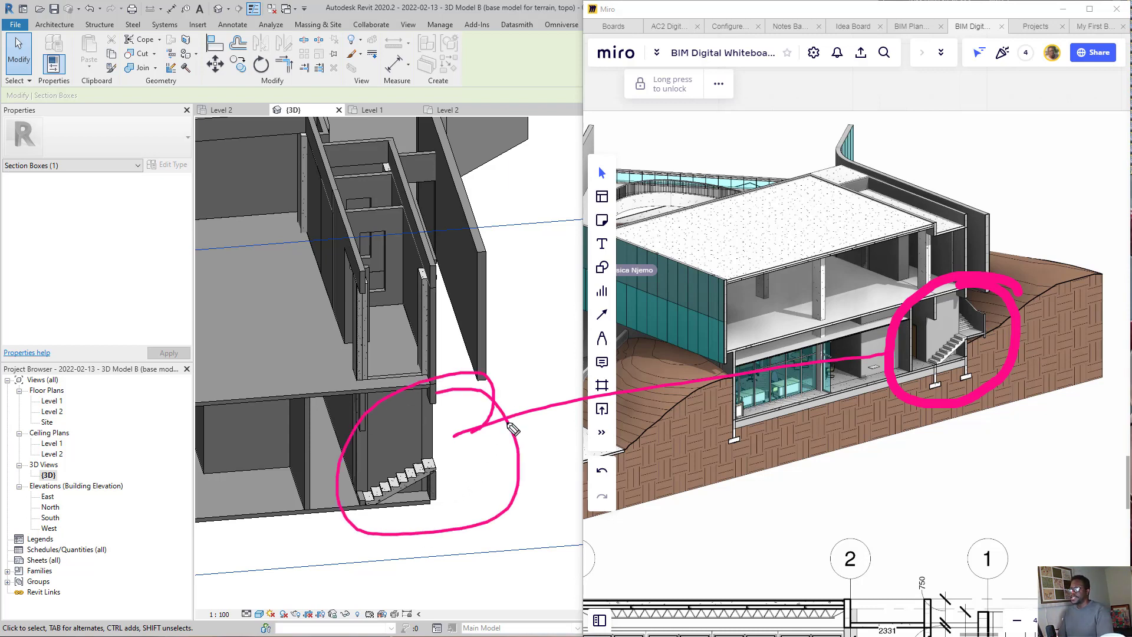
left_click(518, 467)
left_click(900, 382)
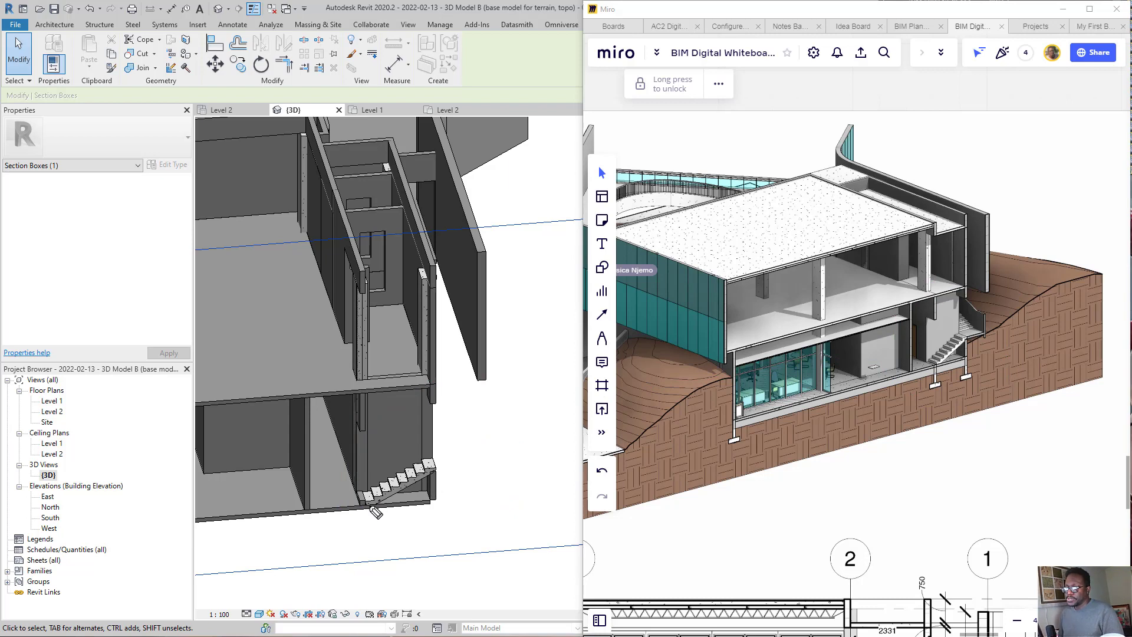
Step: Mark on screen the outline and levels along the outer wall above the model's cut stair to study the stair area
mouse_move(426, 460)
left_mouse_down()
mouse_move(489, 460)
mouse_move(460, 358)
mouse_move(426, 357)
mouse_move(451, 322)
mouse_move(447, 280)
left_mouse_up()
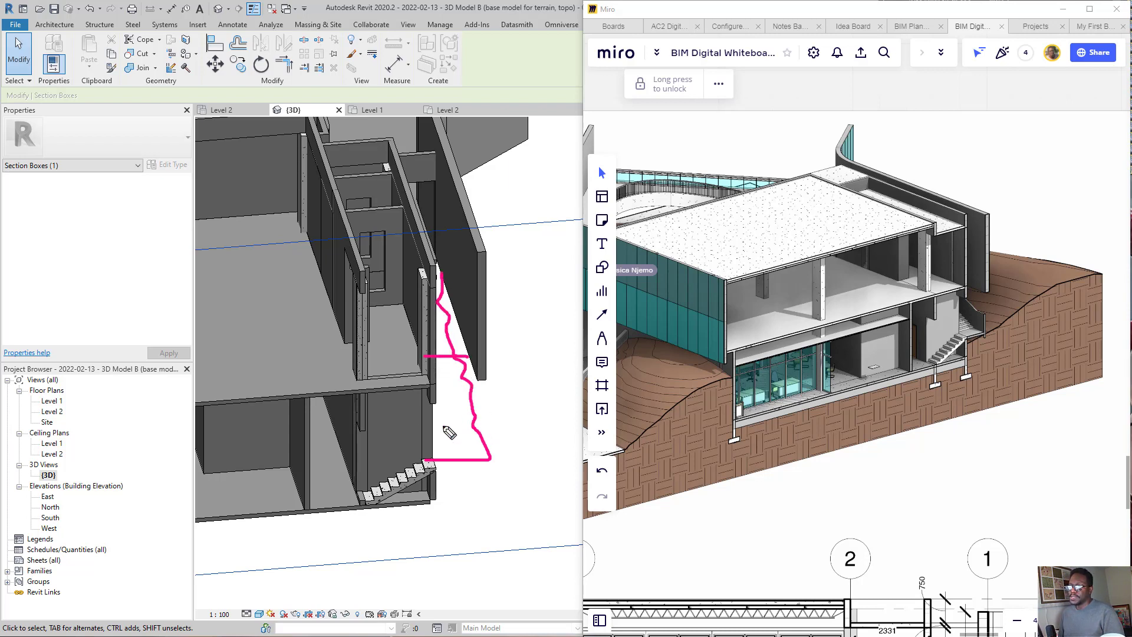
mouse_move(479, 425)
left_mouse_down()
mouse_move(411, 425)
mouse_move(449, 410)
mouse_move(434, 399)
left_mouse_up()
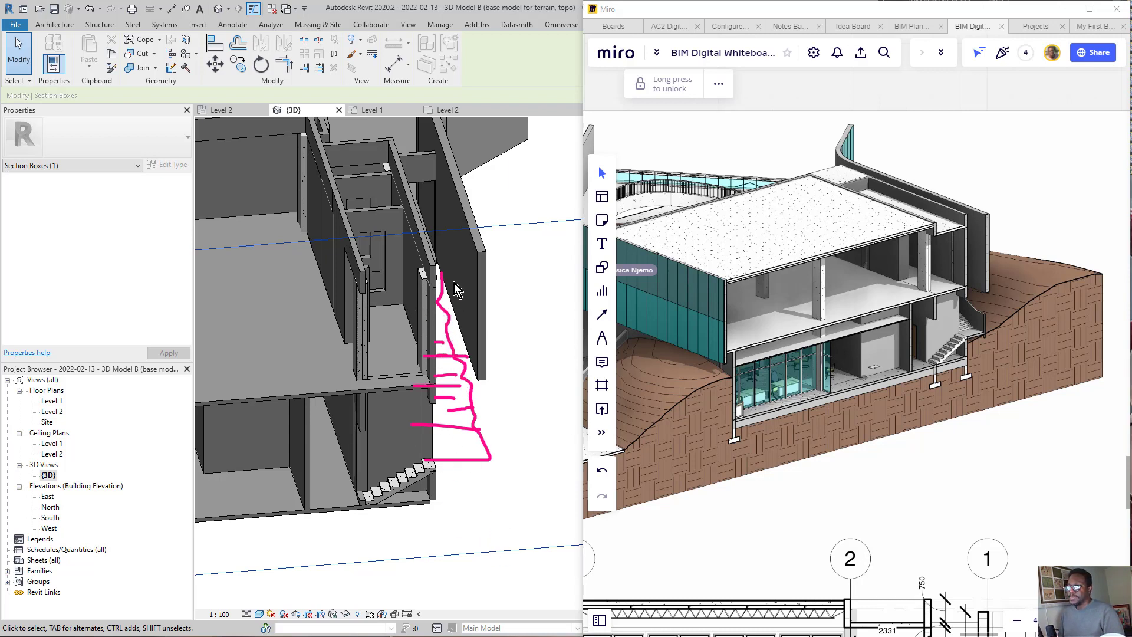
middle_click_drag(425, 273, 421, 268, "shift")
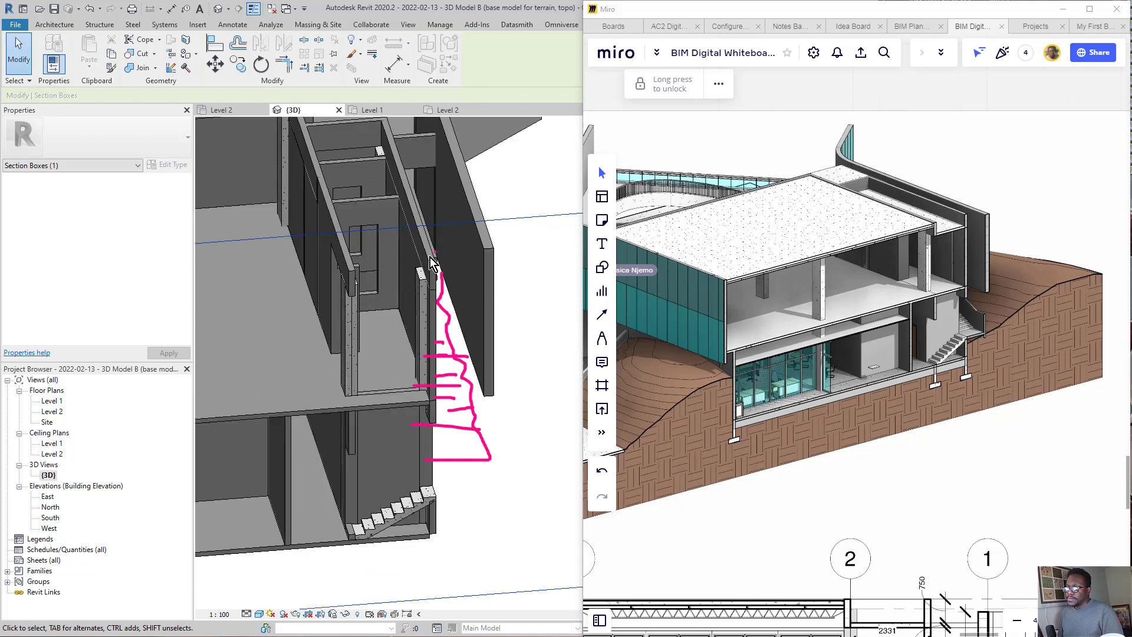
mouse_move(464, 348)
left_mouse_down()
mouse_move(452, 407)
mouse_move(454, 358)
mouse_move(474, 411)
mouse_move(439, 387)
mouse_move(459, 394)
mouse_move(471, 331)
mouse_move(444, 257)
left_mouse_up()
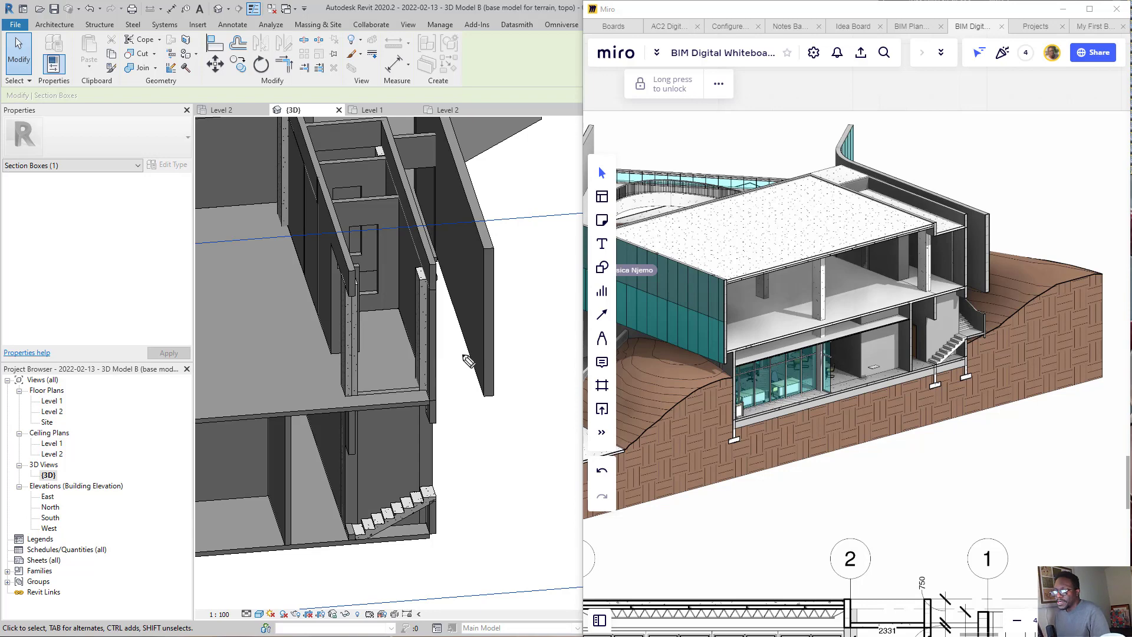
Step: Switch to Revit and examine the cut stair, the adjoining outer walls and the whole sectioned building from several angles
scroll(399, 452, "down", 2)
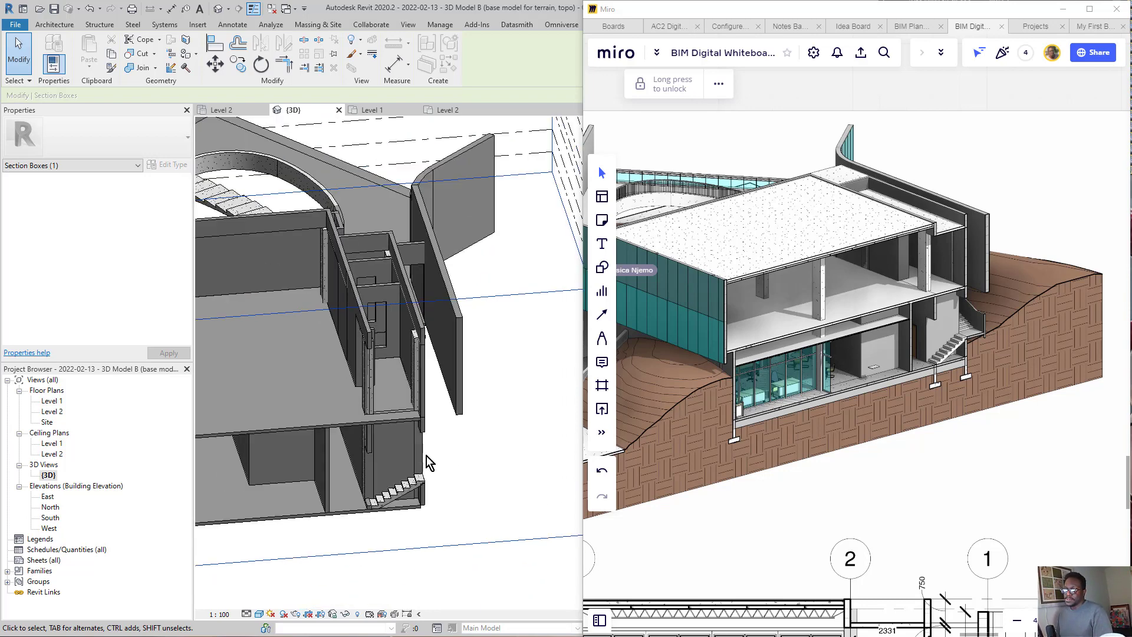
left_click(395, 500)
scroll(458, 499, "up", 5)
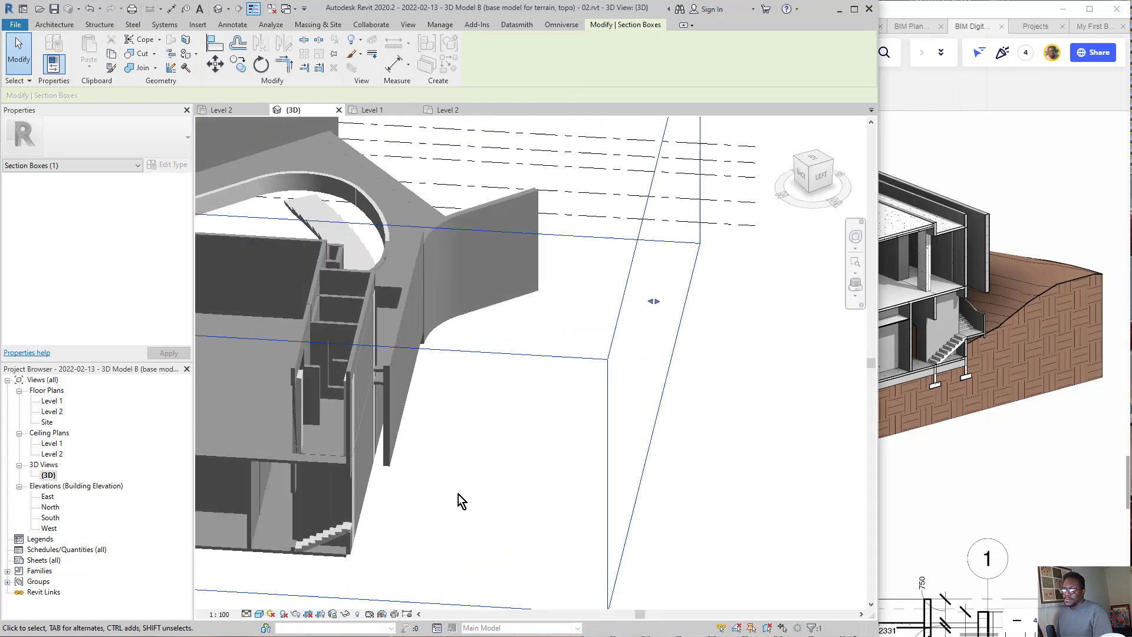
scroll(485, 488, "up", 1)
scroll(544, 534, "down", 1)
middle_click_drag(546, 581, 546, 526)
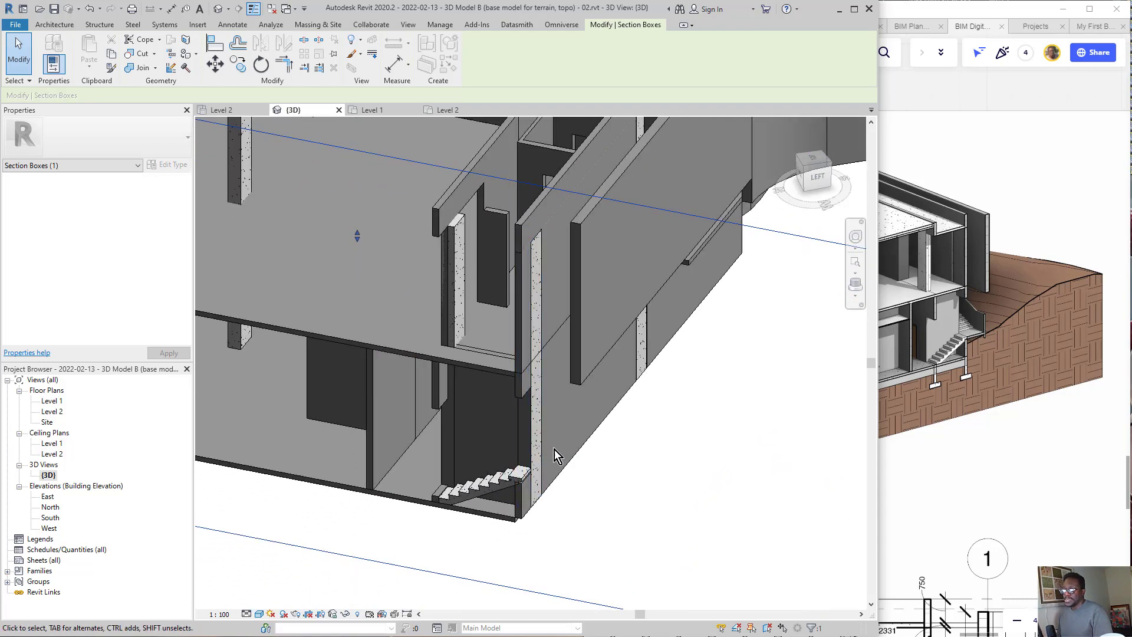
scroll(542, 457, "down", 6)
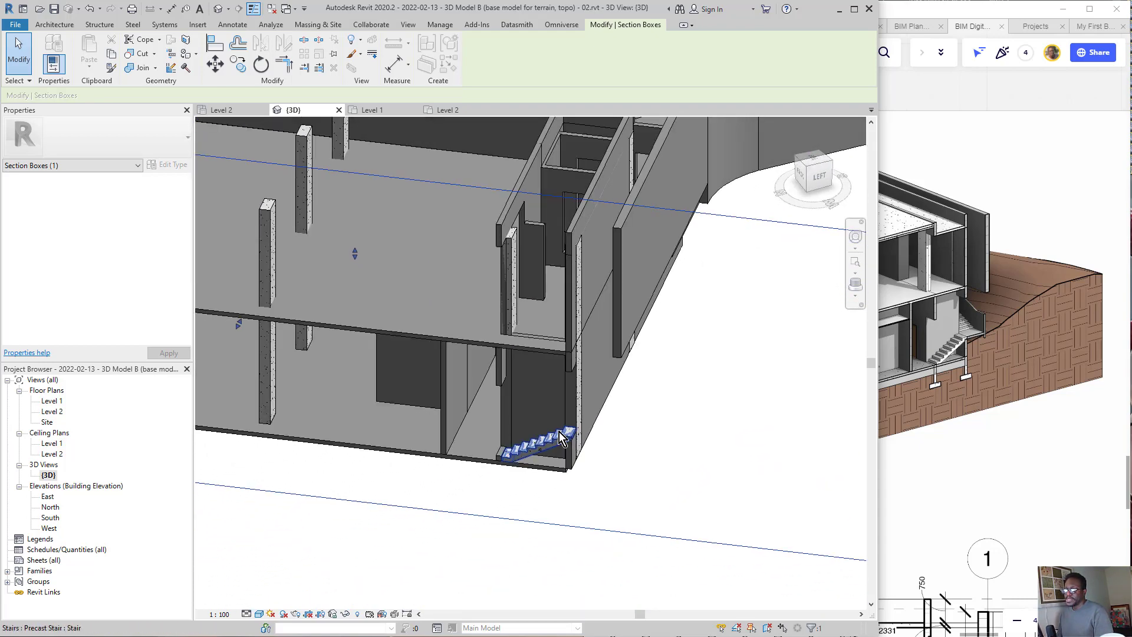
mouse_move(561, 429)
middle_mouse_down("shift")
mouse_move(546, 419)
mouse_move(628, 358)
middle_mouse_up("shift")
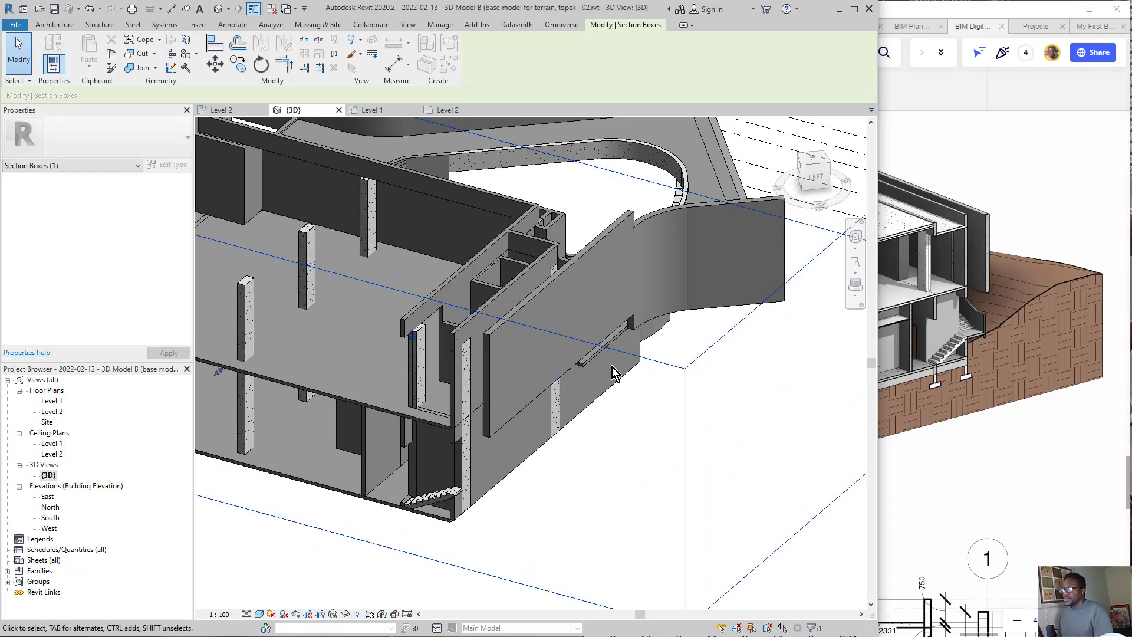
scroll(610, 369, "down", 3)
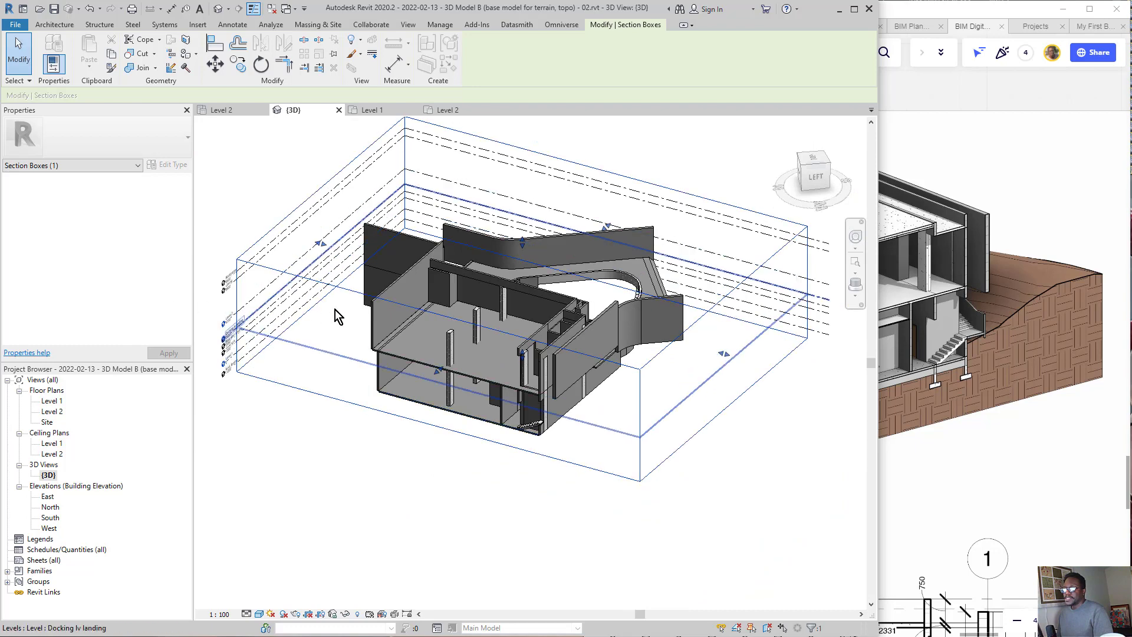
scroll(335, 310, "up", 4)
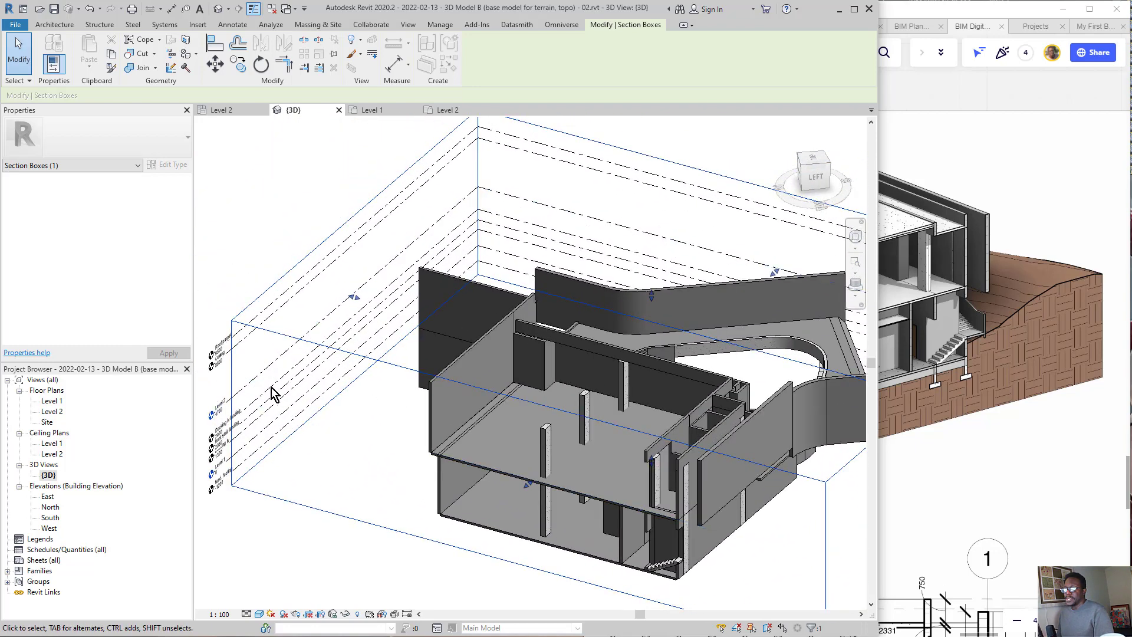
scroll(253, 456, "up", 1)
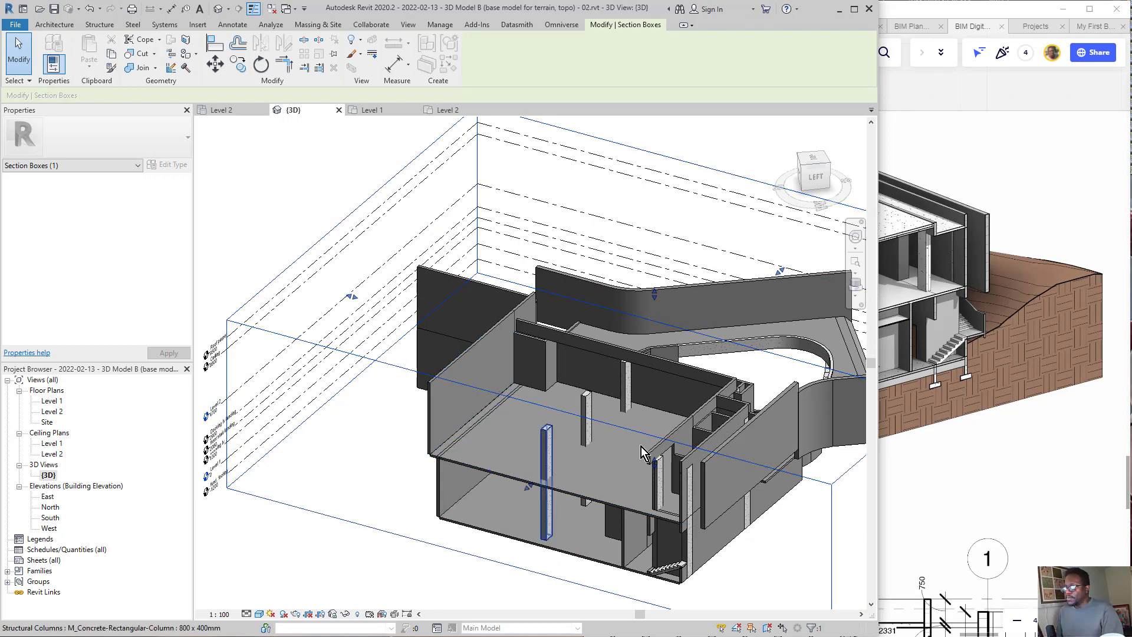
scroll(538, 418, "down", 1)
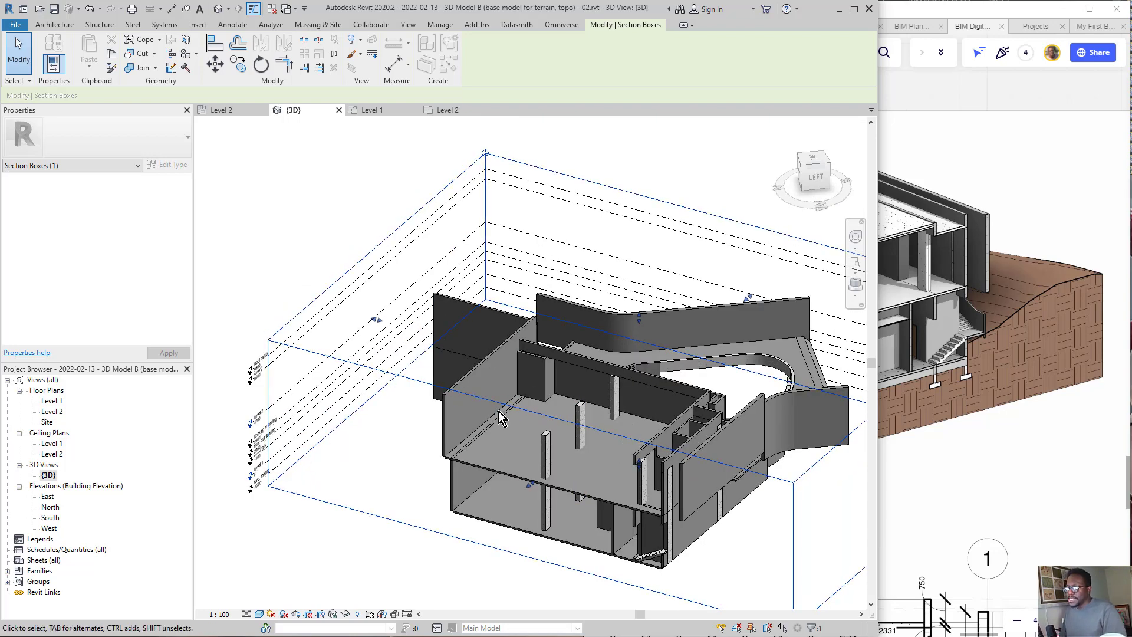
Step: Open the Level 1 floor plan, clear the section box selection and focus on the interior stair between grids 5 and 6
double_click(51, 401)
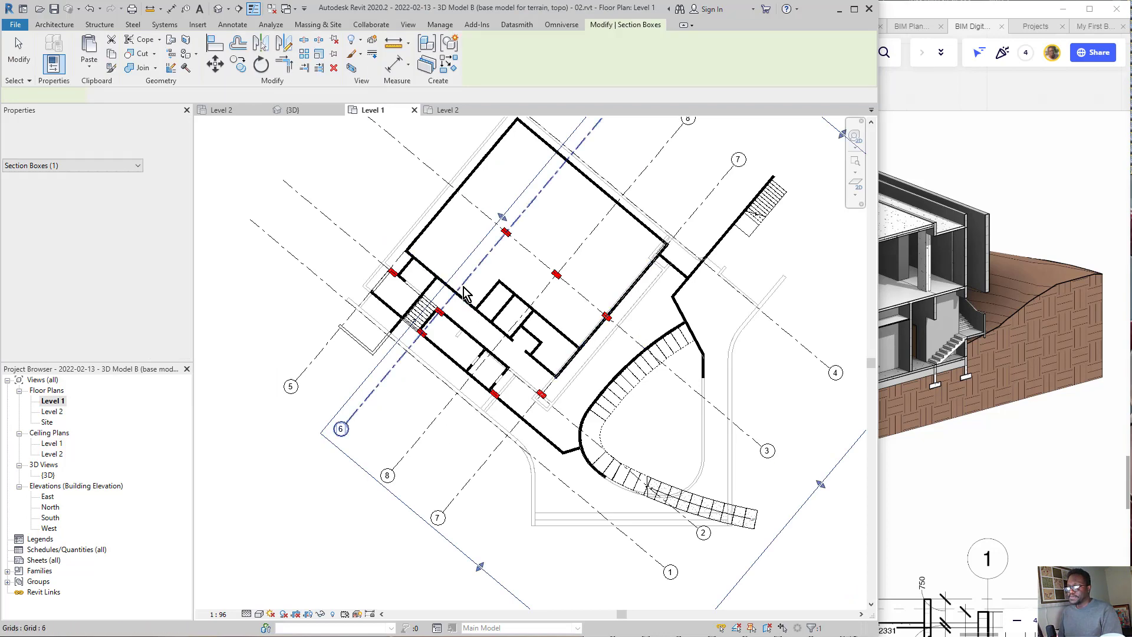
scroll(457, 253, "up", 4)
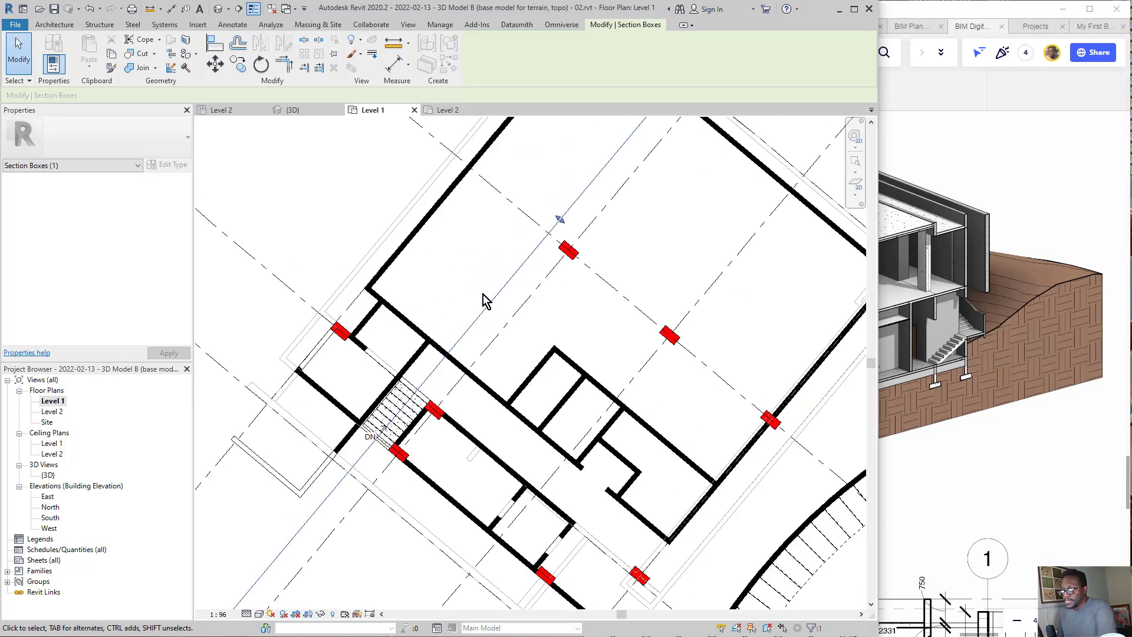
scroll(483, 300, "down", 2)
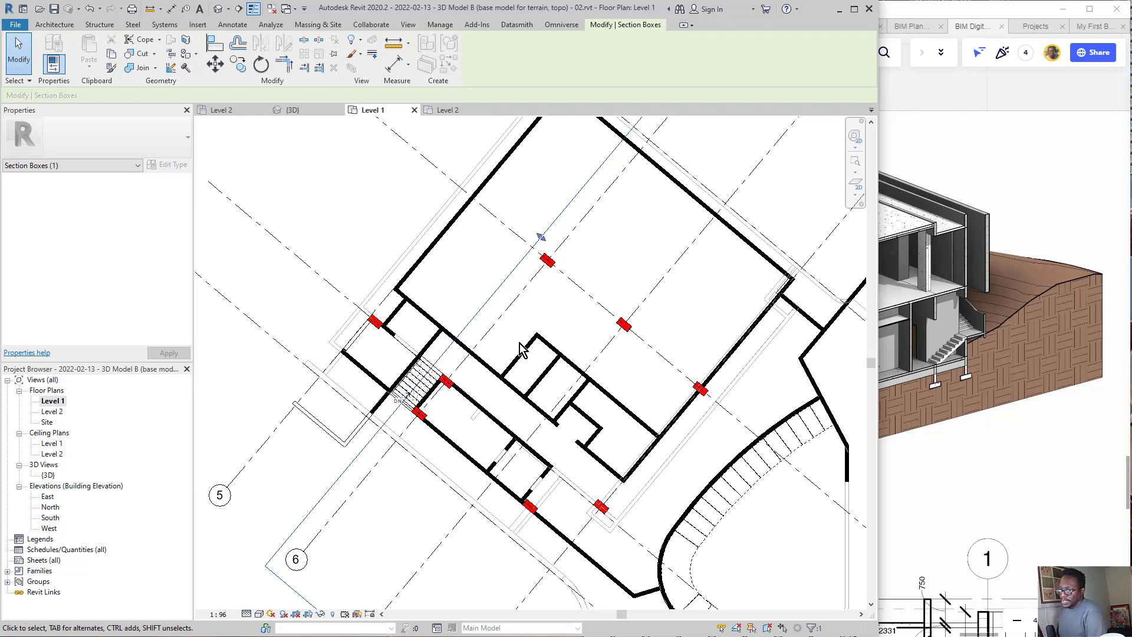
middle_click_drag(521, 349, 498, 326)
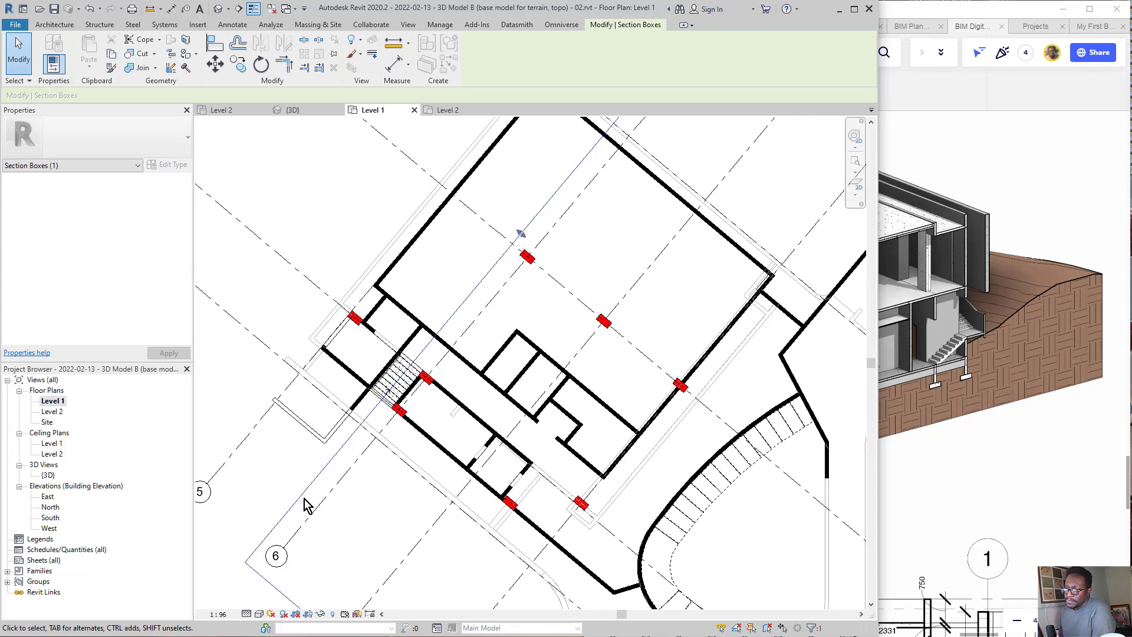
scroll(308, 462, "down", 4)
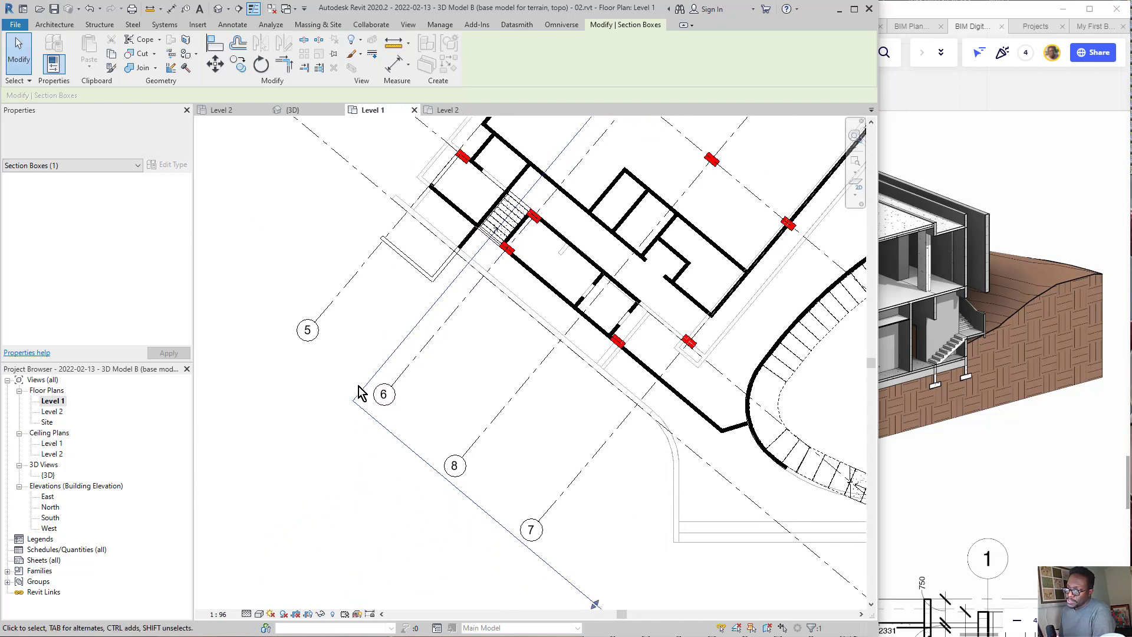
left_click(403, 480)
scroll(407, 328, "up", 4)
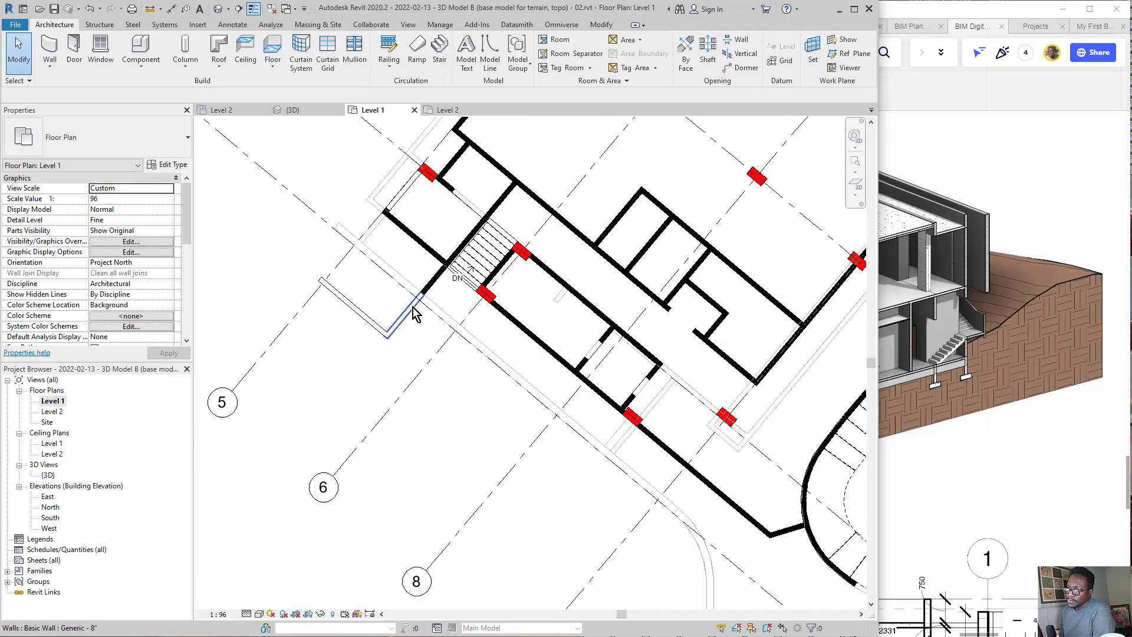
middle_click_drag(502, 270, 453, 323)
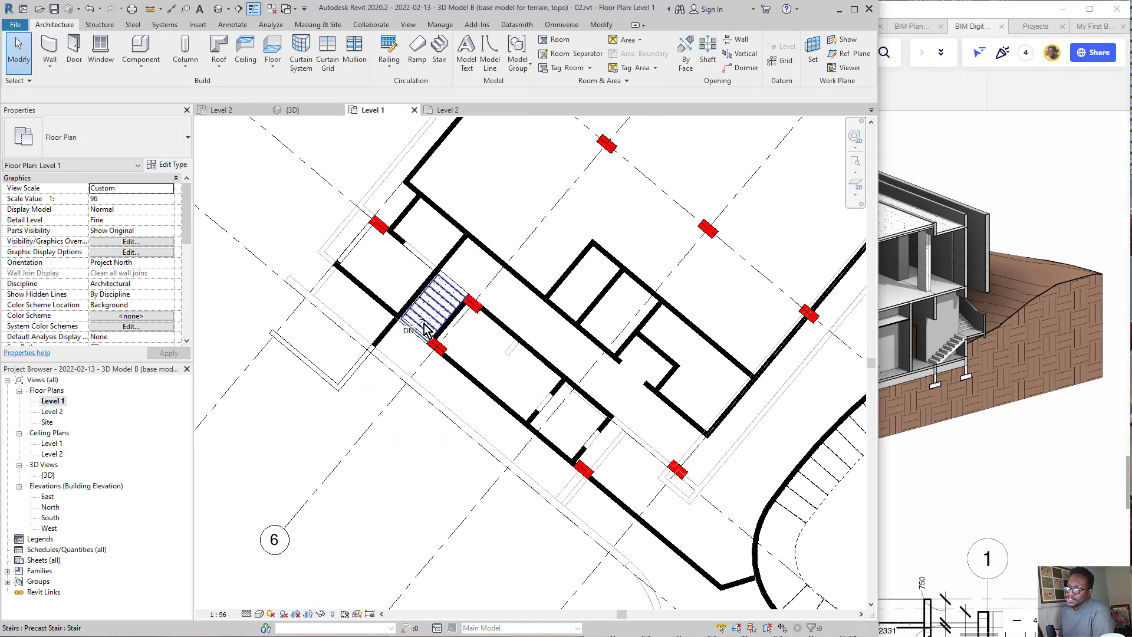
Step: Circle the stair on the Level 1 plan with on-screen ink and mark a section line through it with its viewing direction
mouse_move(538, 252)
left_mouse_down()
mouse_move(507, 230)
mouse_move(529, 330)
mouse_move(416, 236)
left_mouse_up()
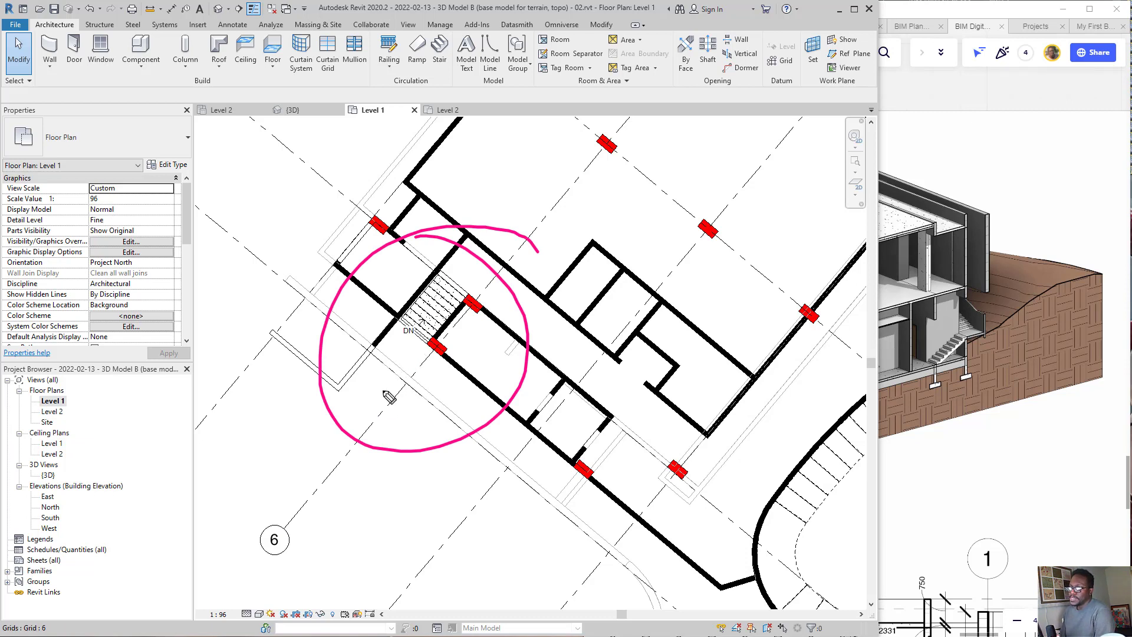
mouse_move(319, 463)
left_mouse_down()
mouse_move(397, 387)
mouse_move(528, 199)
mouse_move(573, 223)
left_mouse_up()
mouse_move(319, 459)
left_mouse_down()
mouse_move(390, 497)
mouse_move(372, 454)
left_mouse_up()
mouse_move(544, 227)
left_mouse_down()
mouse_move(569, 227)
mouse_move(557, 213)
left_mouse_up()
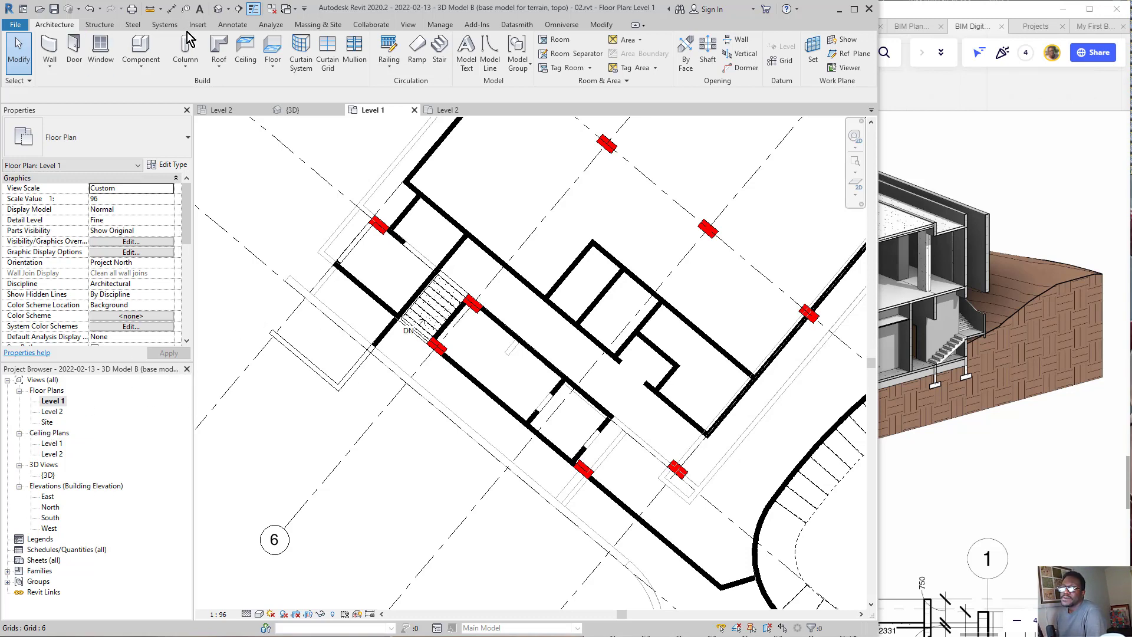
Step: Draw a building section lengthwise through the interior stair, from outside the building between grids 5 and 6 into the large room
left_click(408, 25)
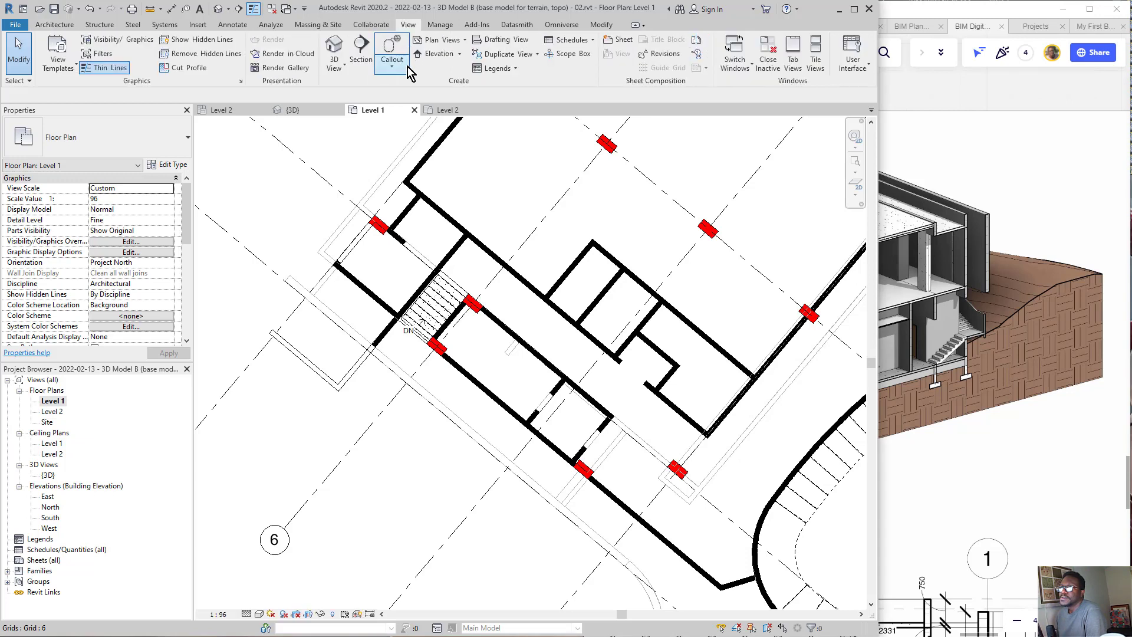
left_click(360, 52)
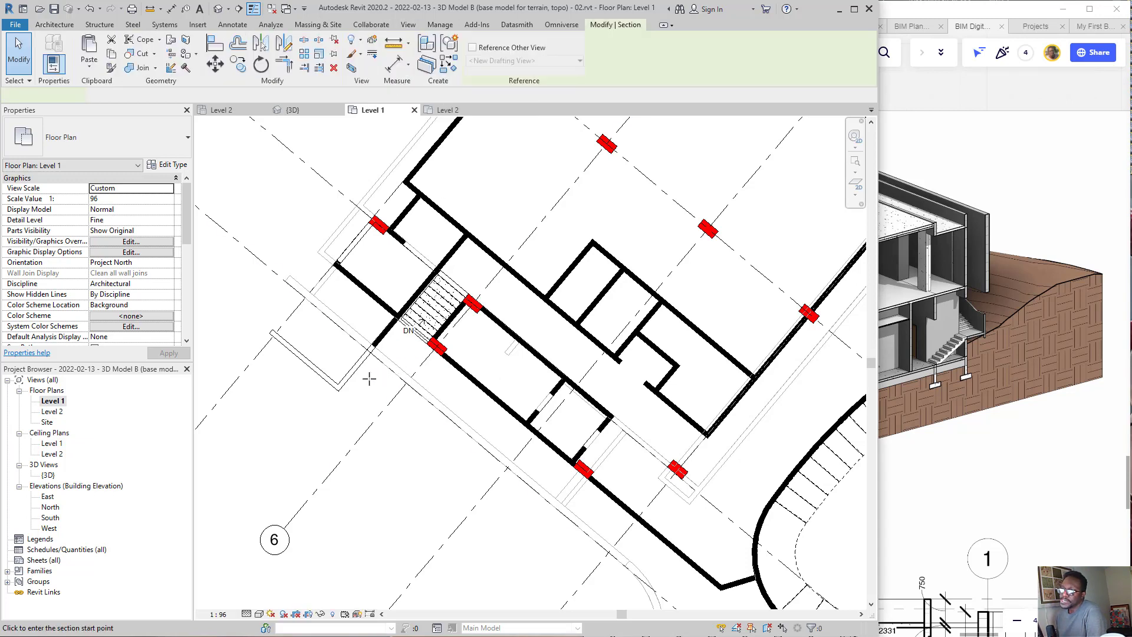
left_click(299, 446)
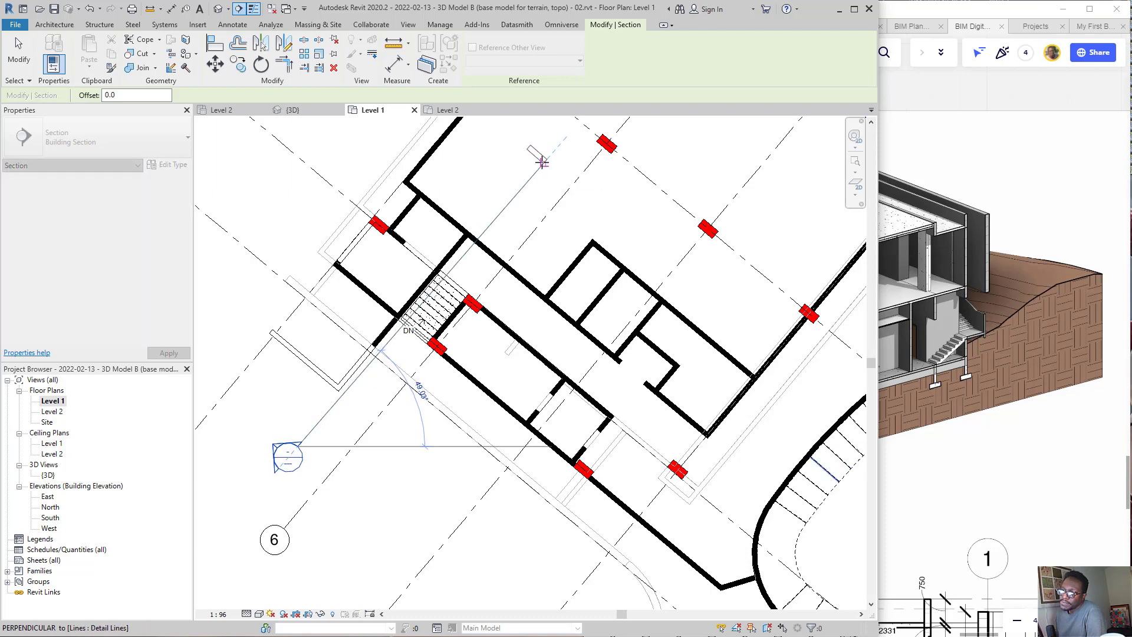
left_click(536, 160)
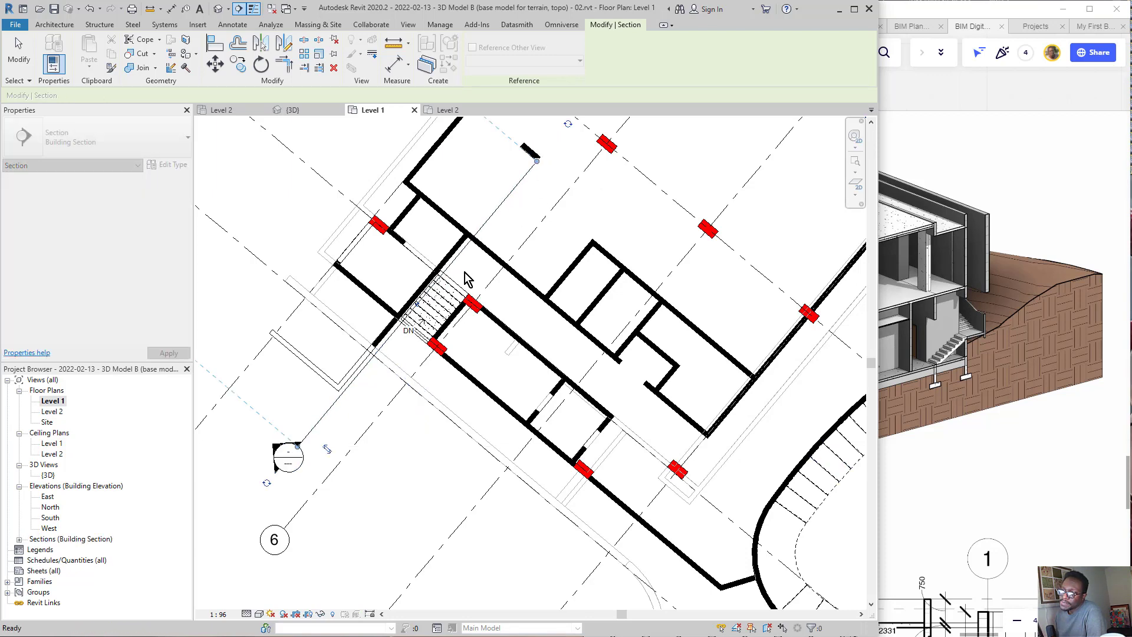
scroll(551, 218, "down", 1)
key("Escape")
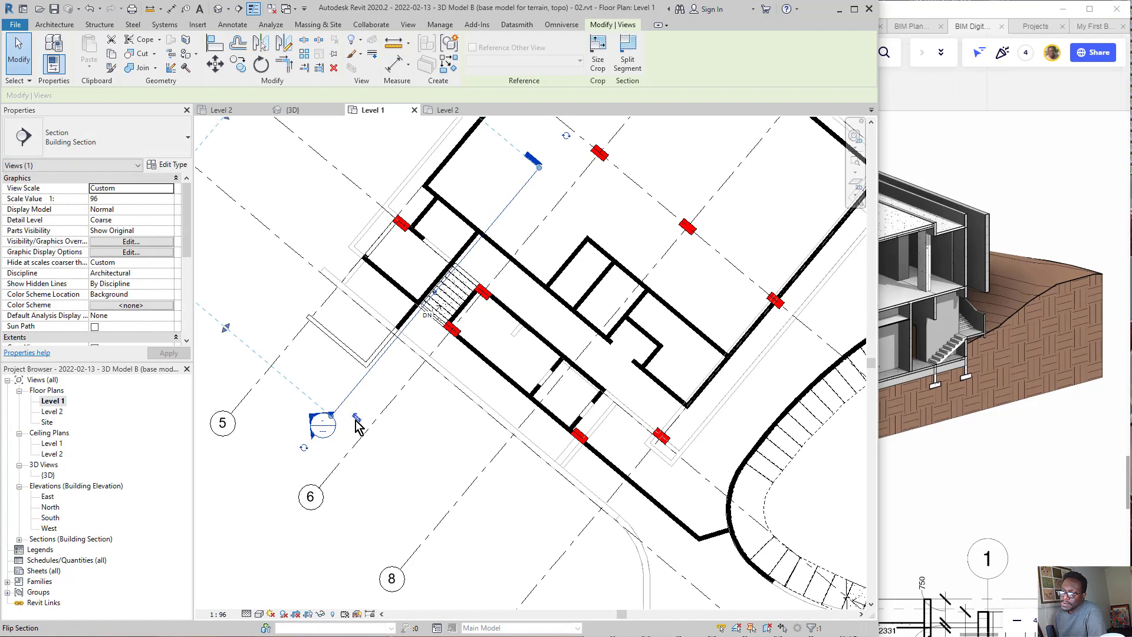
Step: Flip the new section's viewing direction so it looks across the stair toward the grid 6 and 8 side
scroll(361, 424, "up", 3)
mouse_move(362, 386)
left_mouse_down()
mouse_move(391, 398)
mouse_move(324, 480)
left_mouse_up()
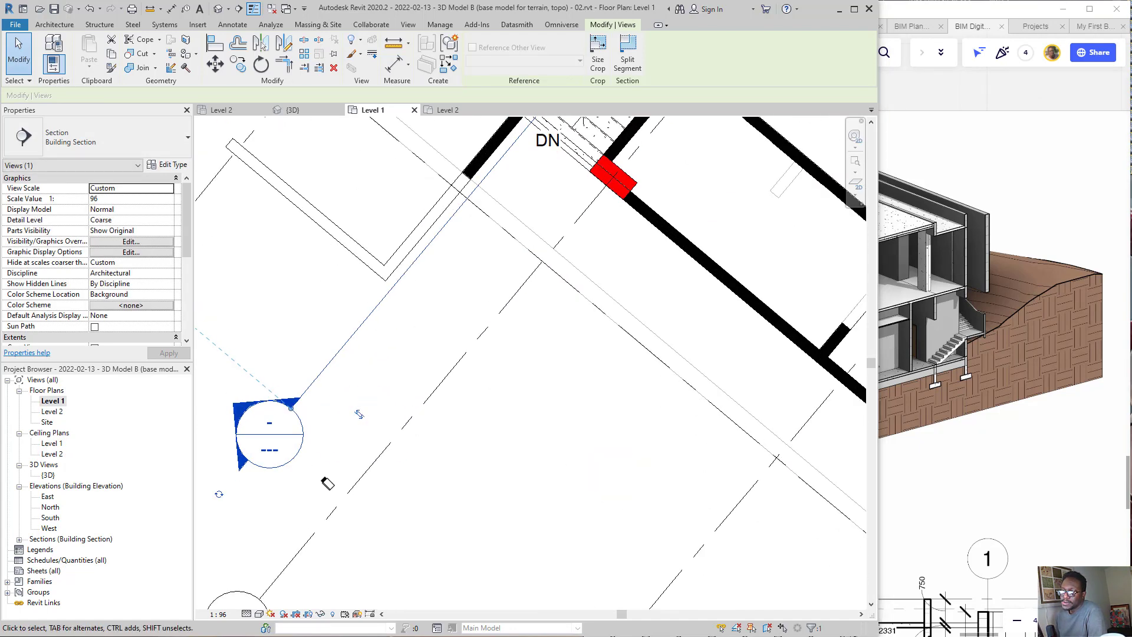
left_click(359, 415)
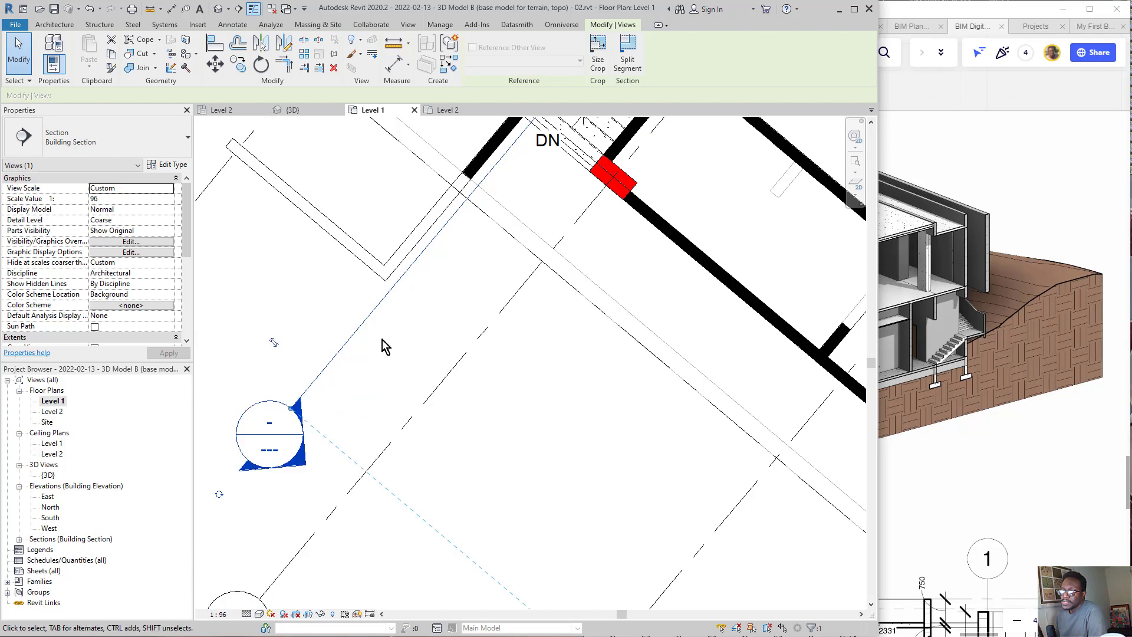
scroll(382, 340, "down", 3)
scroll(386, 313, "up", 2)
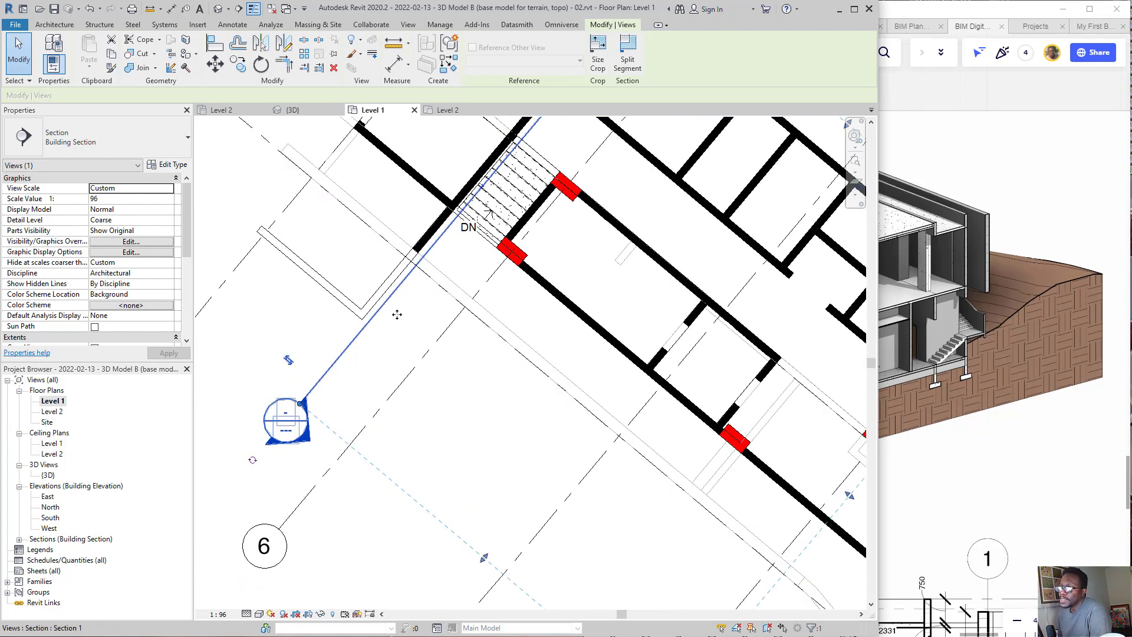
scroll(501, 330, "down", 1)
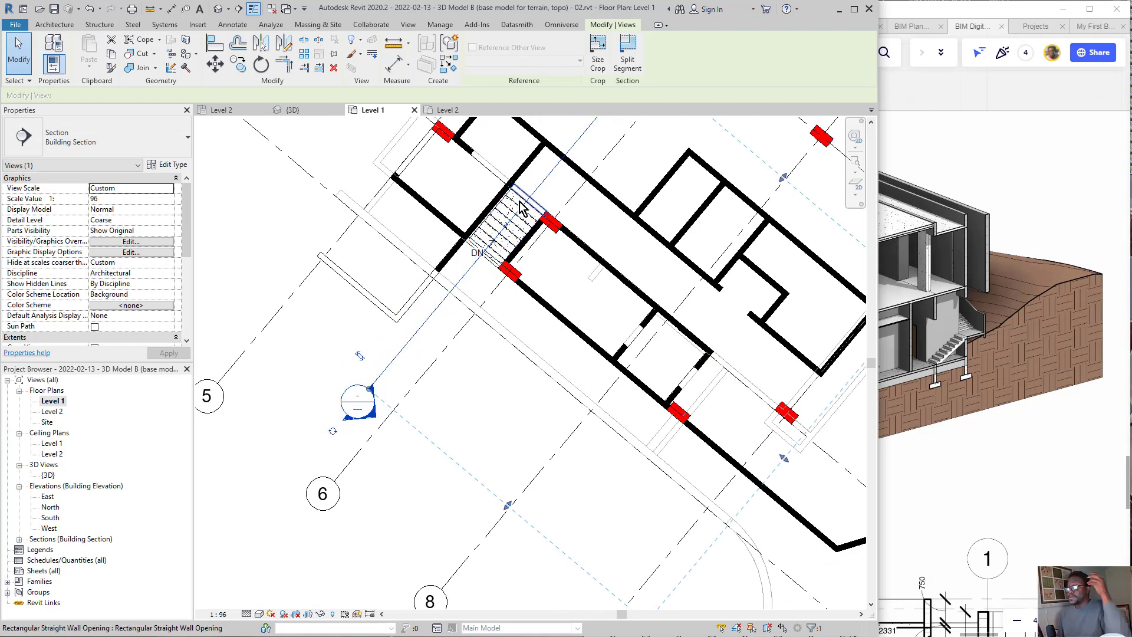
scroll(523, 212, "up", 3)
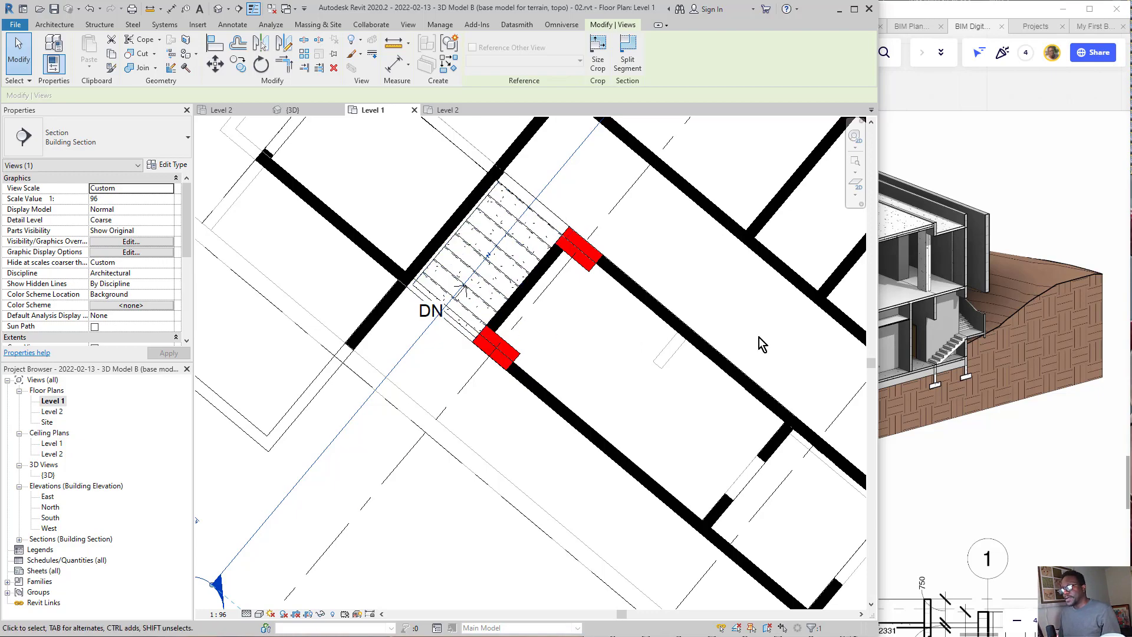
Step: Switch to Miro and focus on the numbered interior stair in the reference section drawing
left_click(973, 442)
scroll(918, 273, "down", 5)
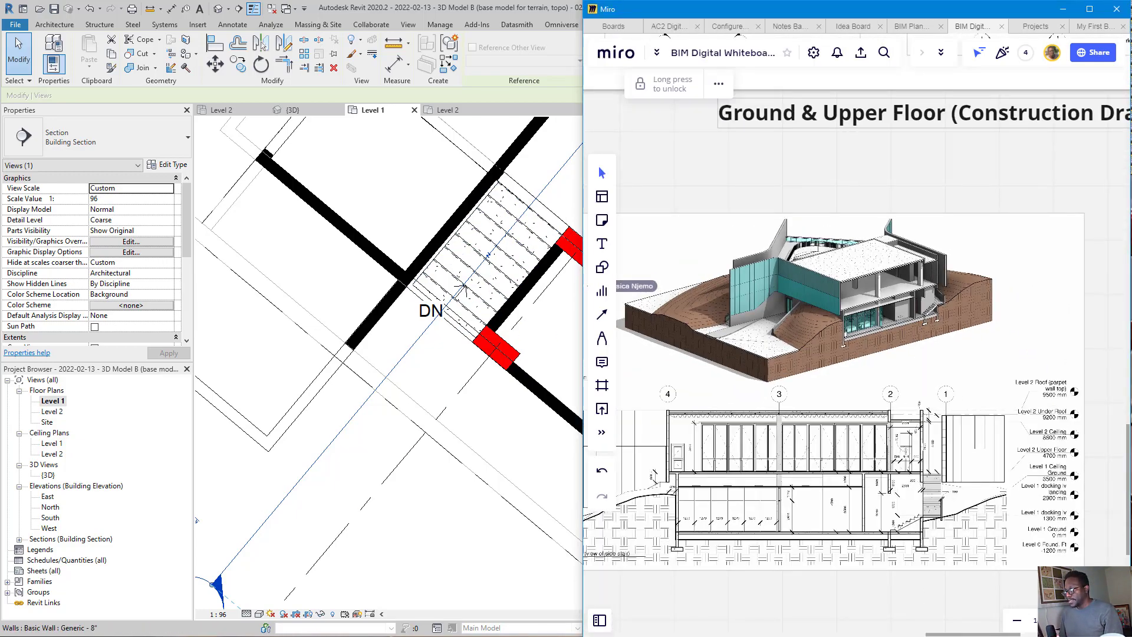
scroll(929, 547, "up", 8)
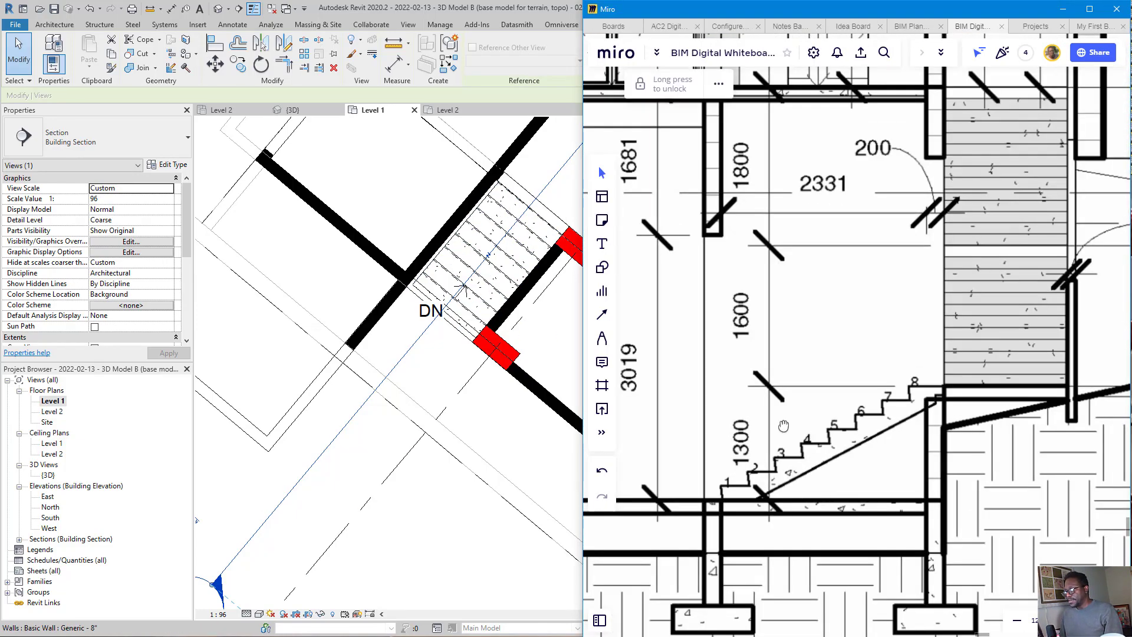
middle_click_drag(784, 426, 821, 387)
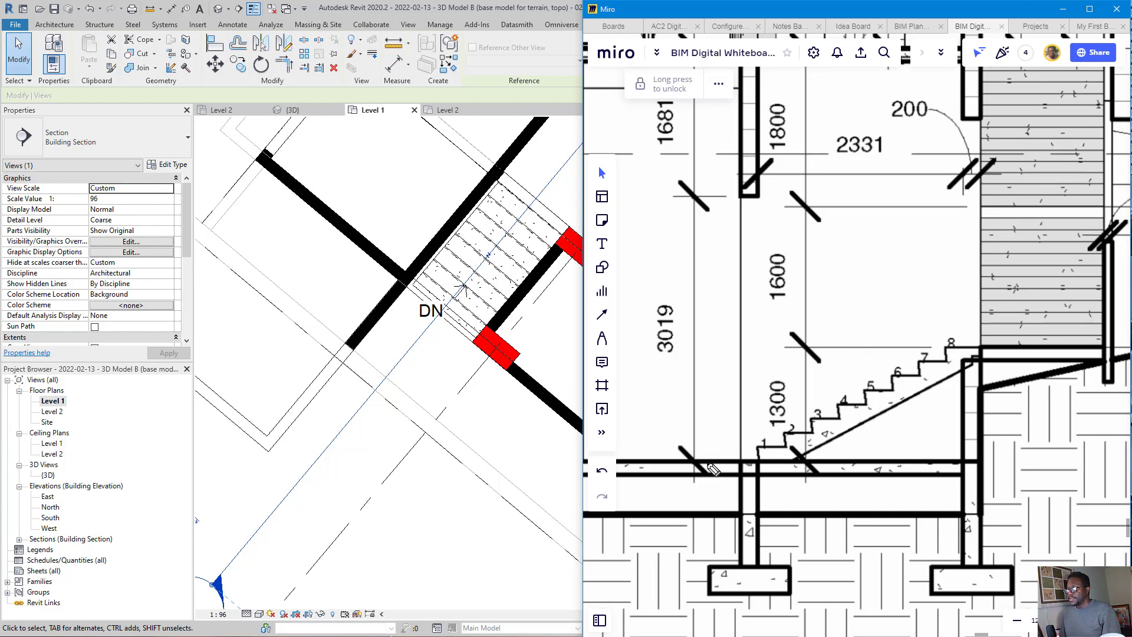
Step: Mark the stair's base line, top line and the 1300 rise between them on the reference section with on-screen ink
left_click_drag(711, 467, 875, 457)
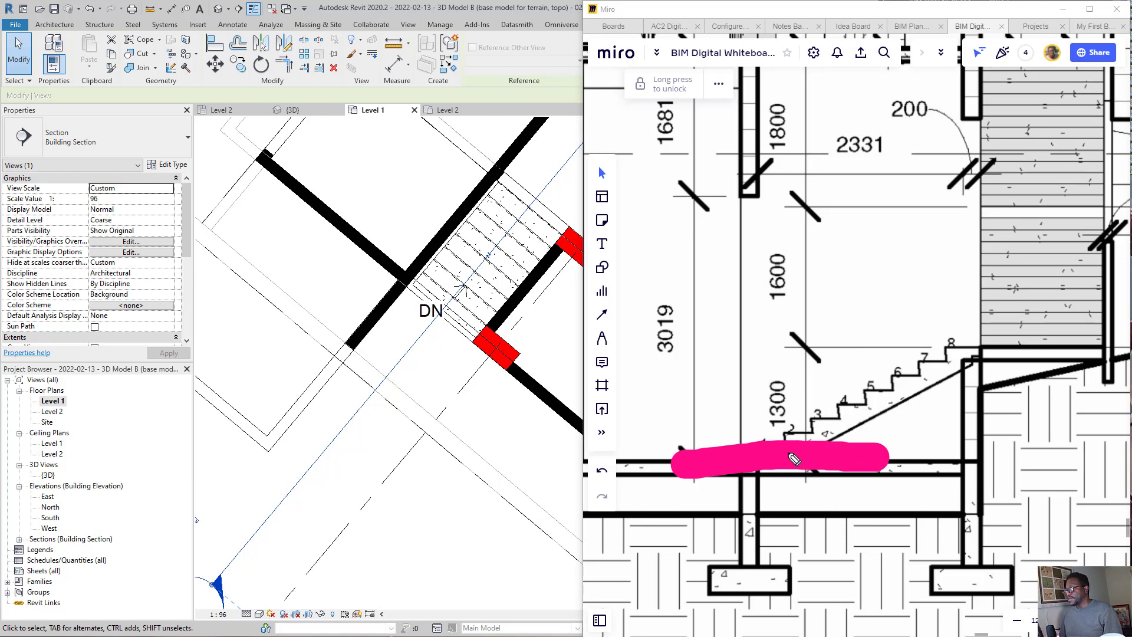
left_click_drag(790, 433, 780, 497)
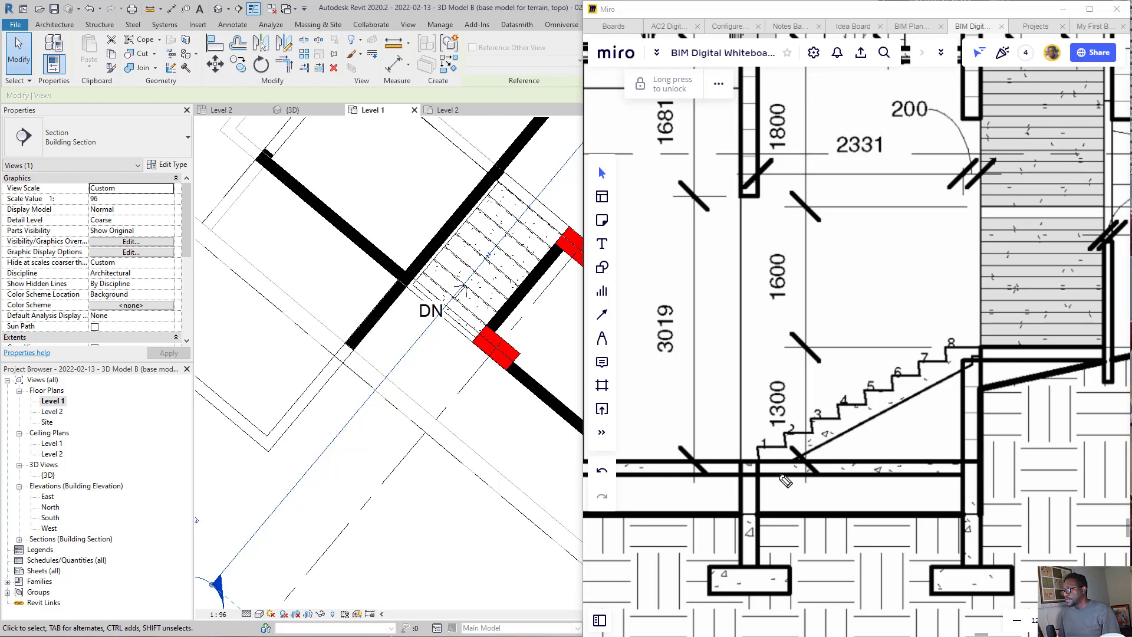
left_click_drag(638, 466, 904, 468)
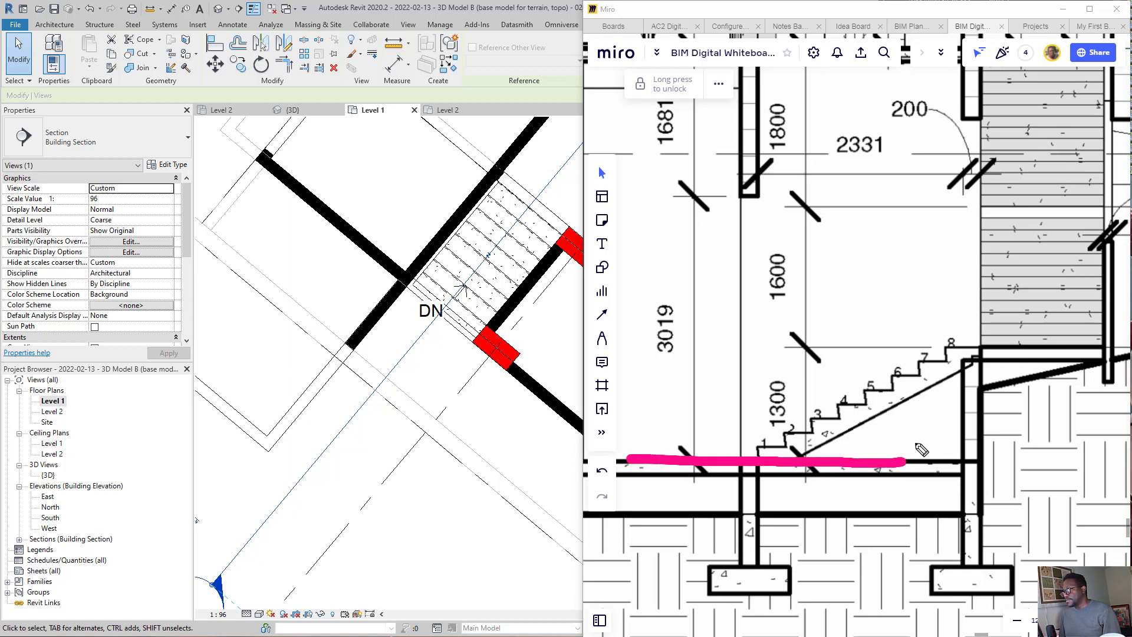
left_click_drag(677, 348, 950, 344)
left_click_drag(723, 354, 706, 370)
mouse_move(722, 354)
left_mouse_down()
mouse_move(751, 380)
mouse_move(723, 473)
mouse_move(708, 457)
mouse_move(760, 442)
left_mouse_up()
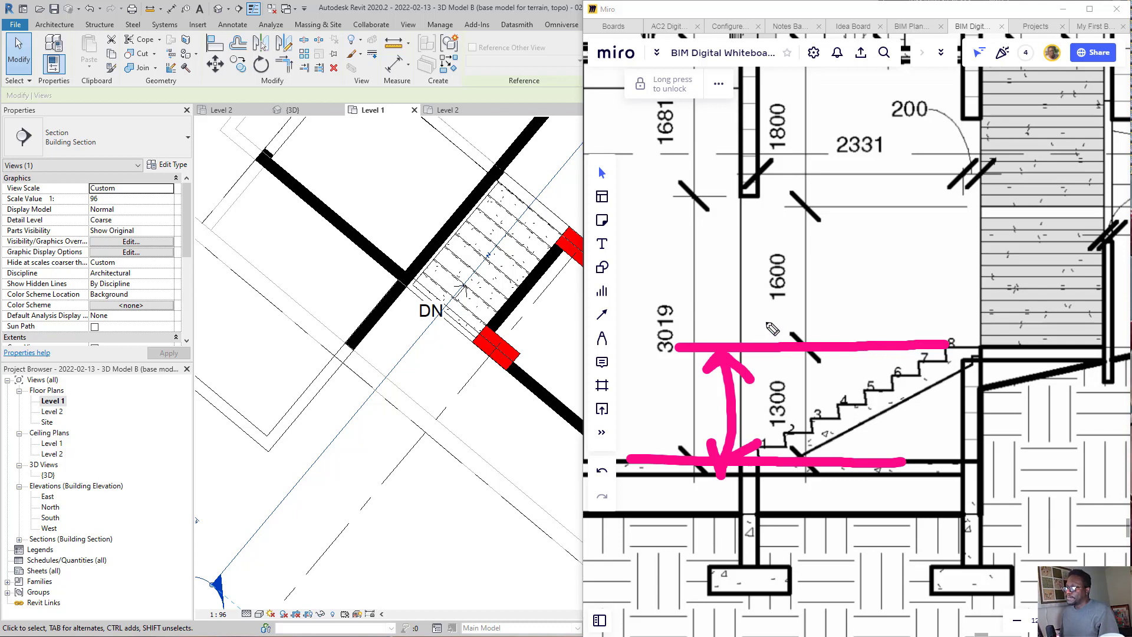
key("ctrl+shift+5")
mouse_move(777, 284)
left_mouse_down()
mouse_move(726, 465)
mouse_move(766, 472)
left_mouse_up()
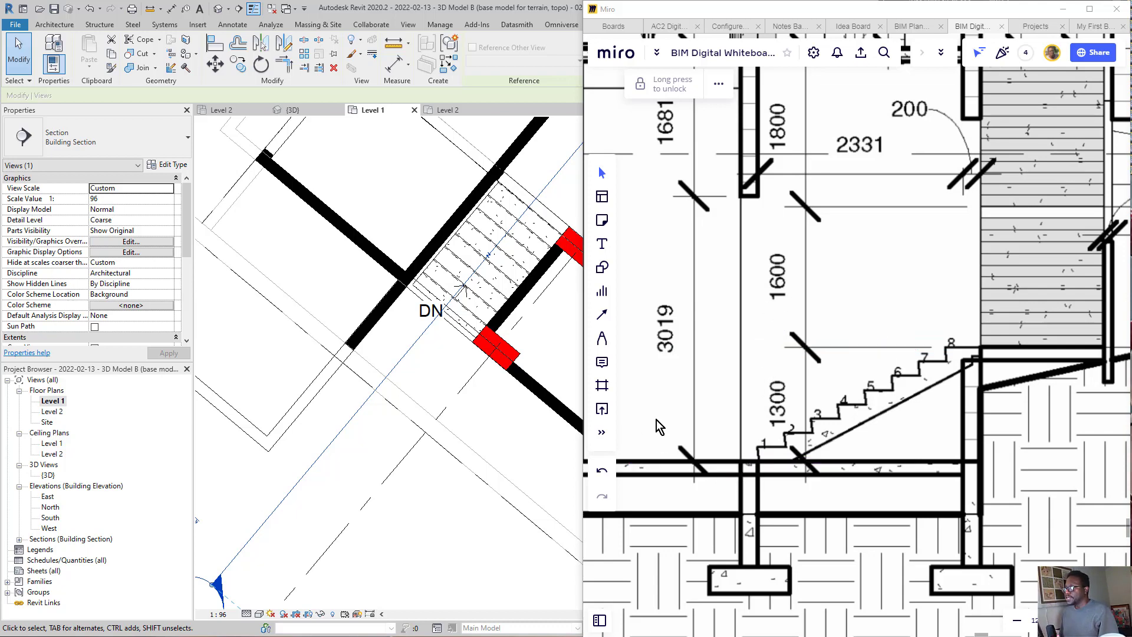
Step: Examine the reference section's level markers and circle "Level 1 docking lv 1300 mm" with on-screen ink
scroll(778, 413, "down", 5)
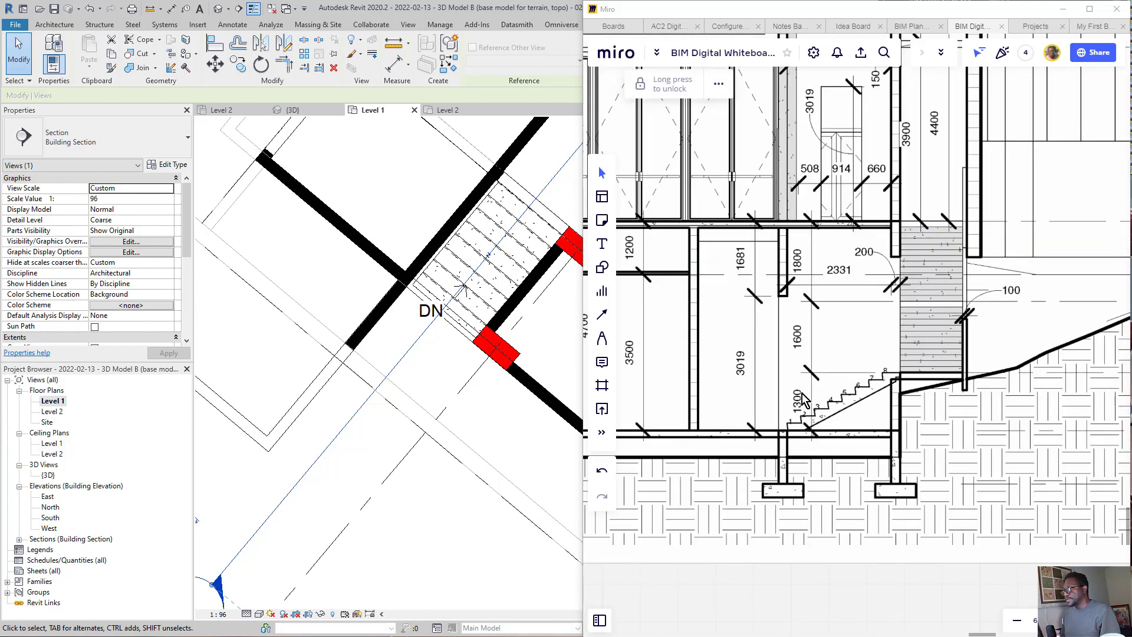
scroll(993, 396, "down", 2)
left_click_drag(992, 390, 735, 375)
scroll(904, 386, "up", 2)
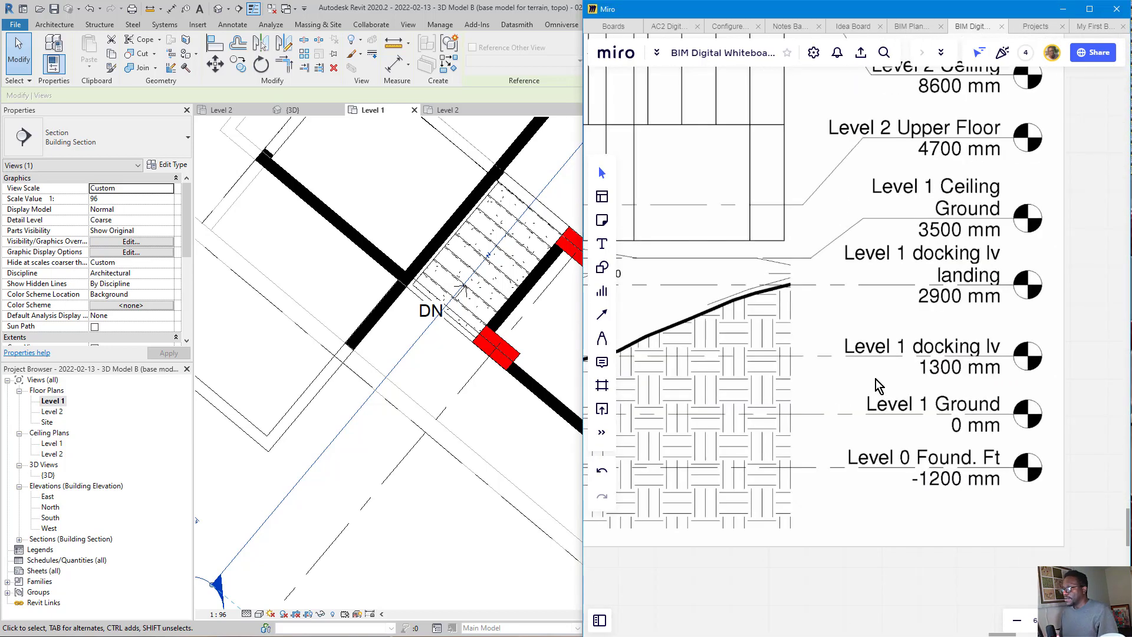
left_click_drag(785, 404, 844, 388)
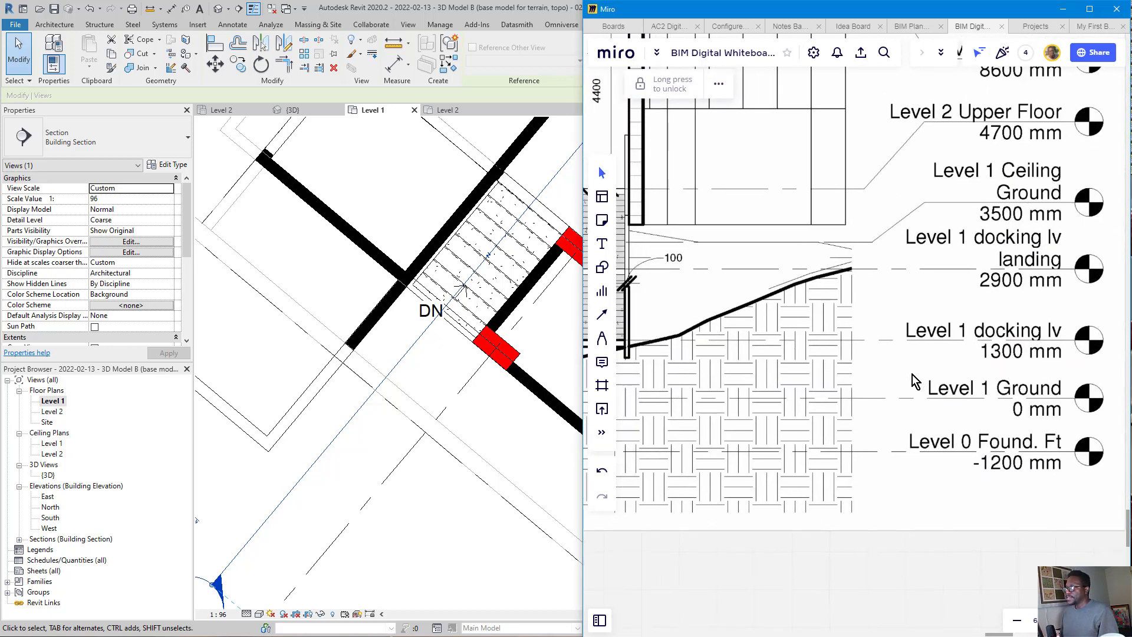
scroll(914, 380, "down", 2)
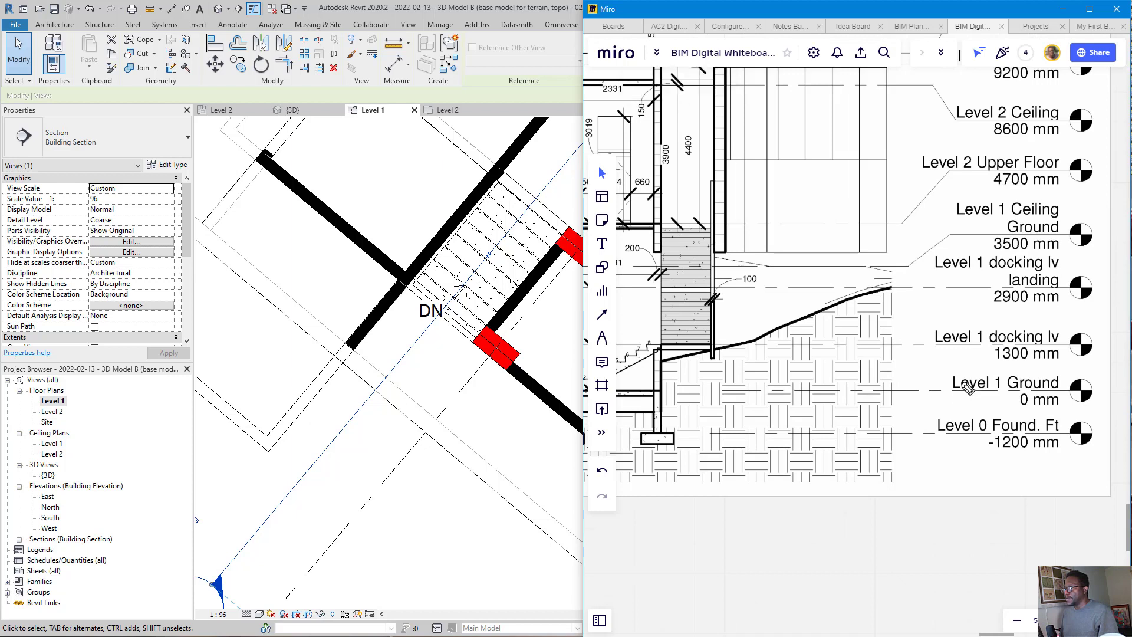
mouse_move(1084, 320)
left_mouse_down()
mouse_move(968, 308)
mouse_move(1005, 377)
mouse_move(1044, 317)
left_mouse_up()
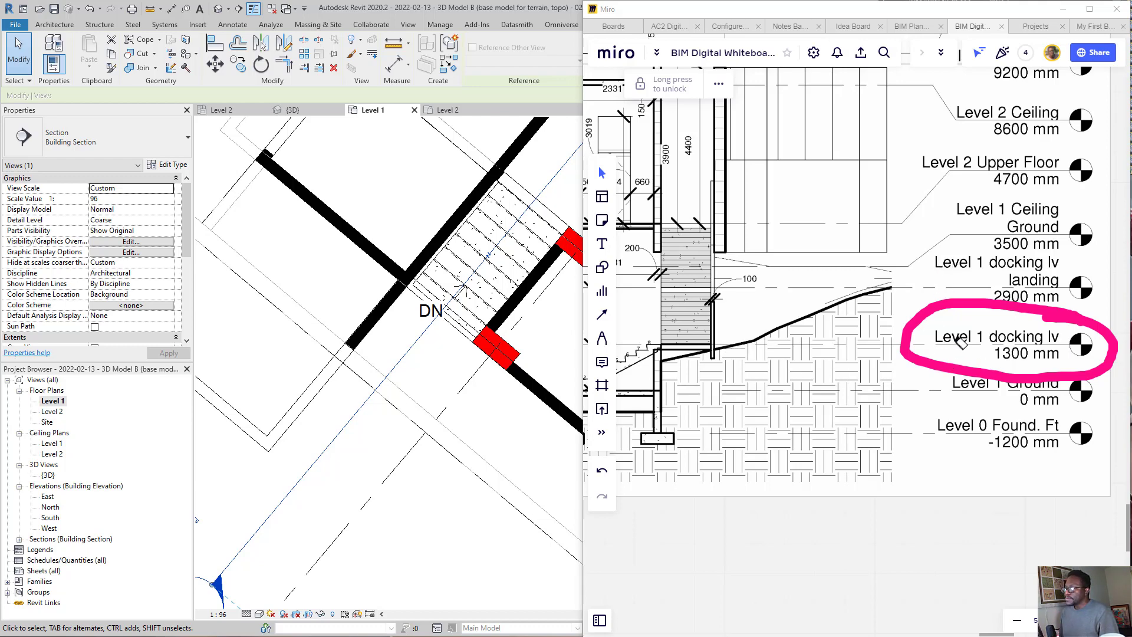
Step: Switch to Revit, open the Section 1 building section view and focus on the stair and its level markers
scroll(396, 394, "down", 5)
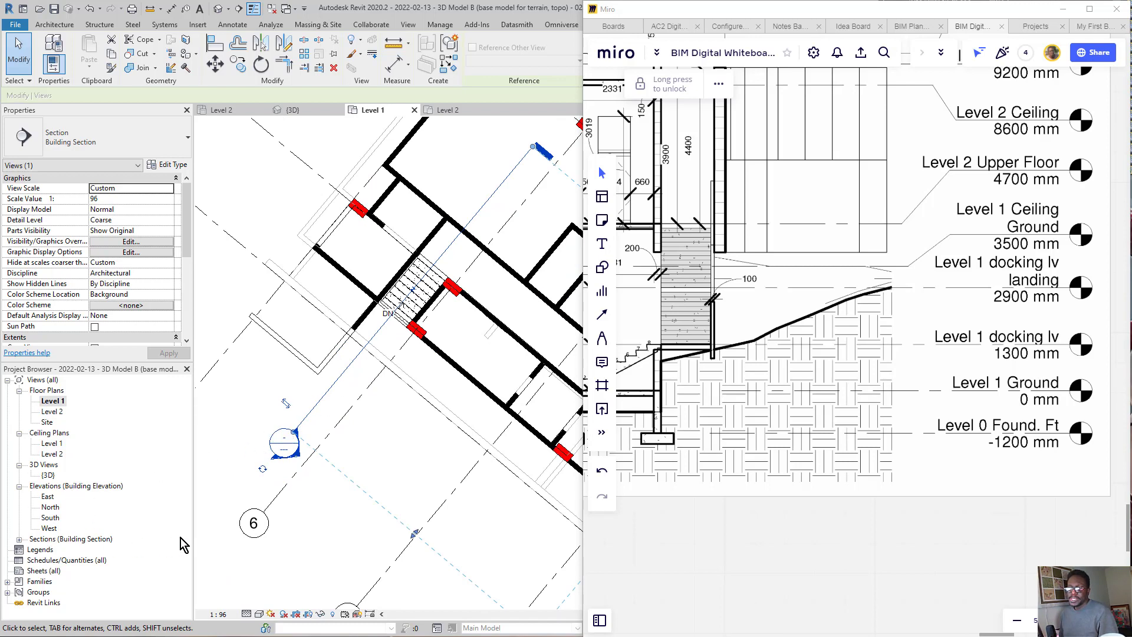
mouse_move(271, 410)
left_mouse_down()
mouse_move(168, 518)
mouse_move(142, 507)
mouse_move(127, 539)
left_mouse_up()
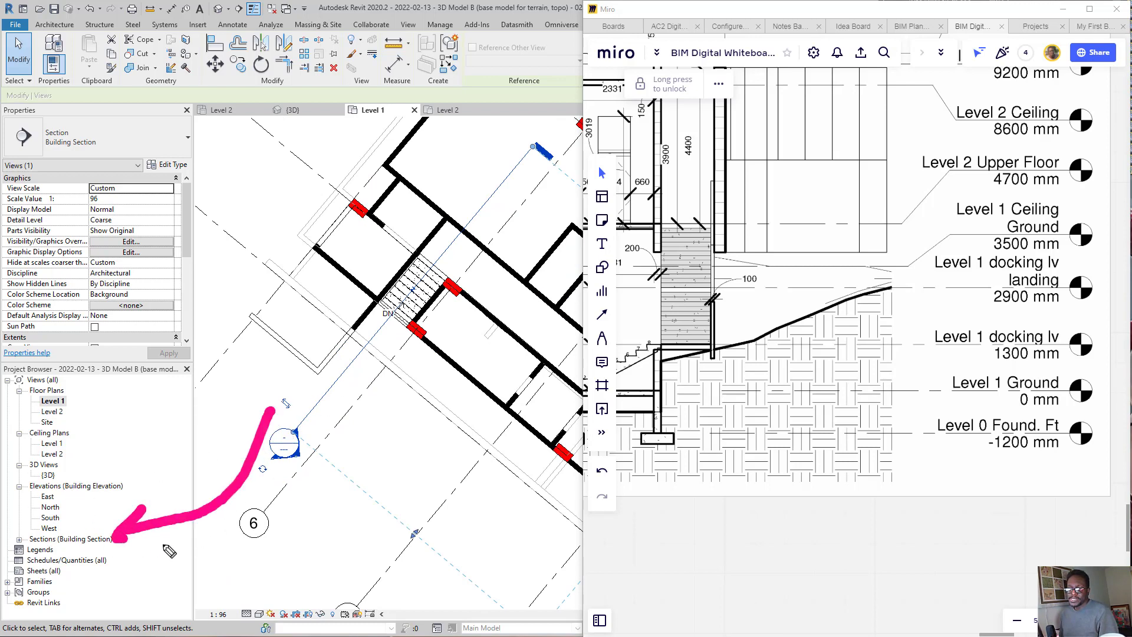
left_click(20, 539)
left_click(19, 539)
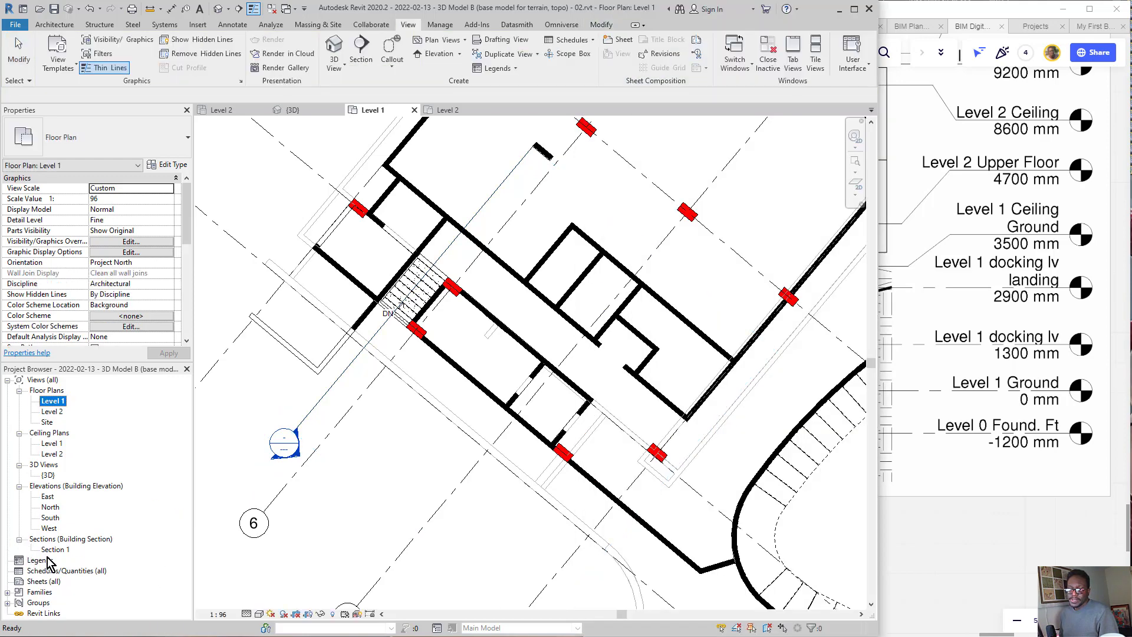
left_click(54, 549)
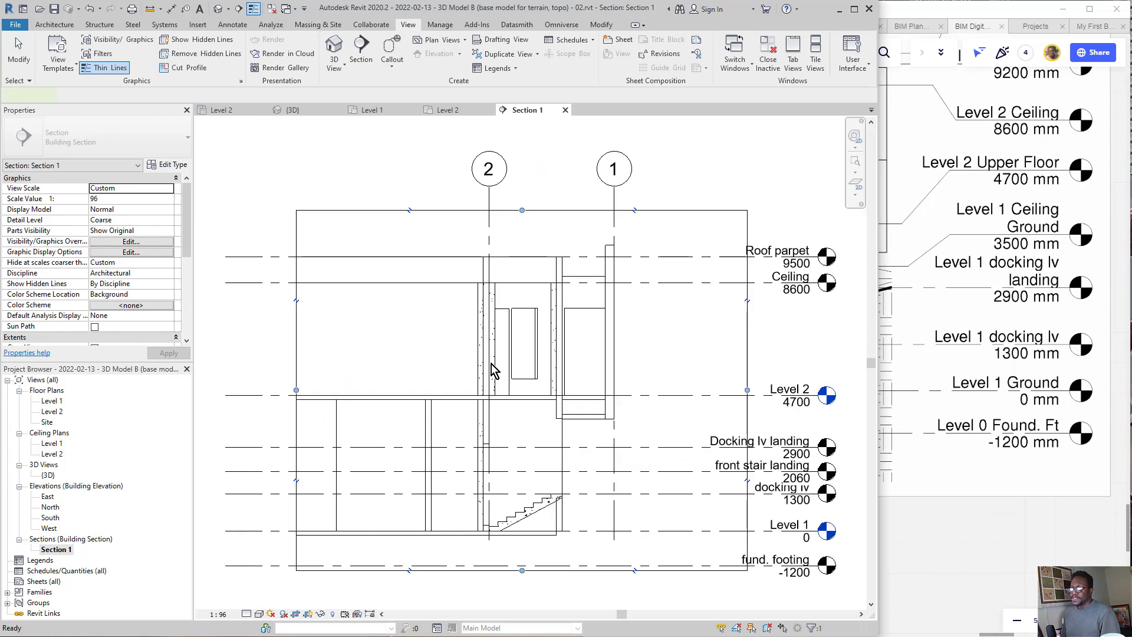
scroll(491, 362, "down", 3)
left_click(527, 466)
scroll(581, 475, "up", 2)
scroll(486, 348, "up", 5)
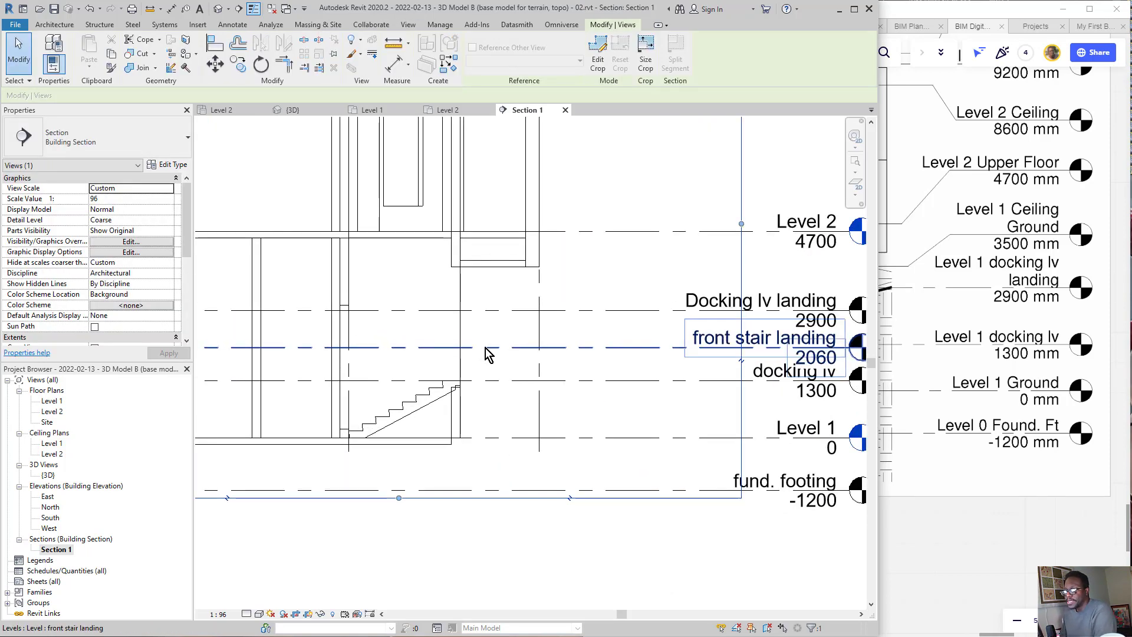
middle_click_drag(403, 384, 362, 370)
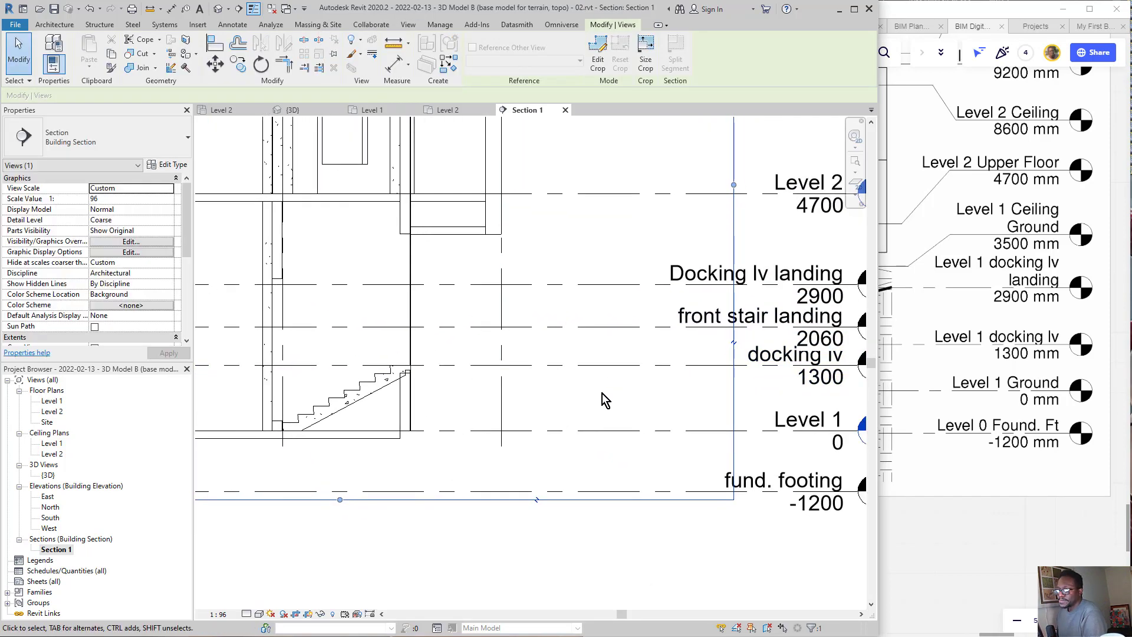
middle_click_drag(652, 458, 599, 462)
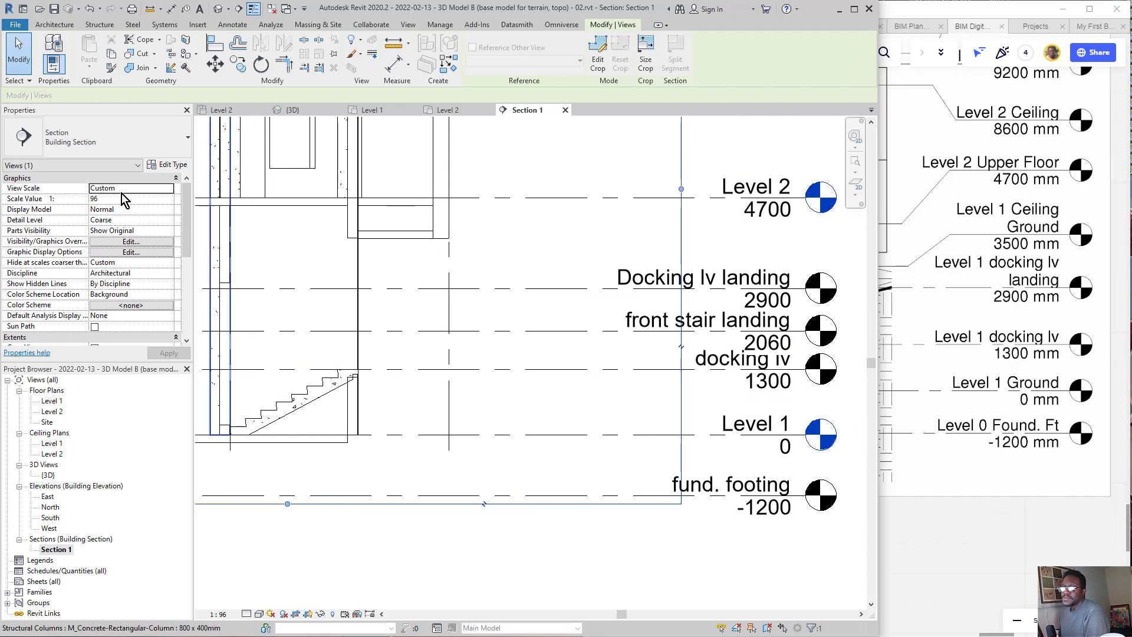
Step: Try view scales of 1:100 and 1:200 for the building section
left_click(169, 188)
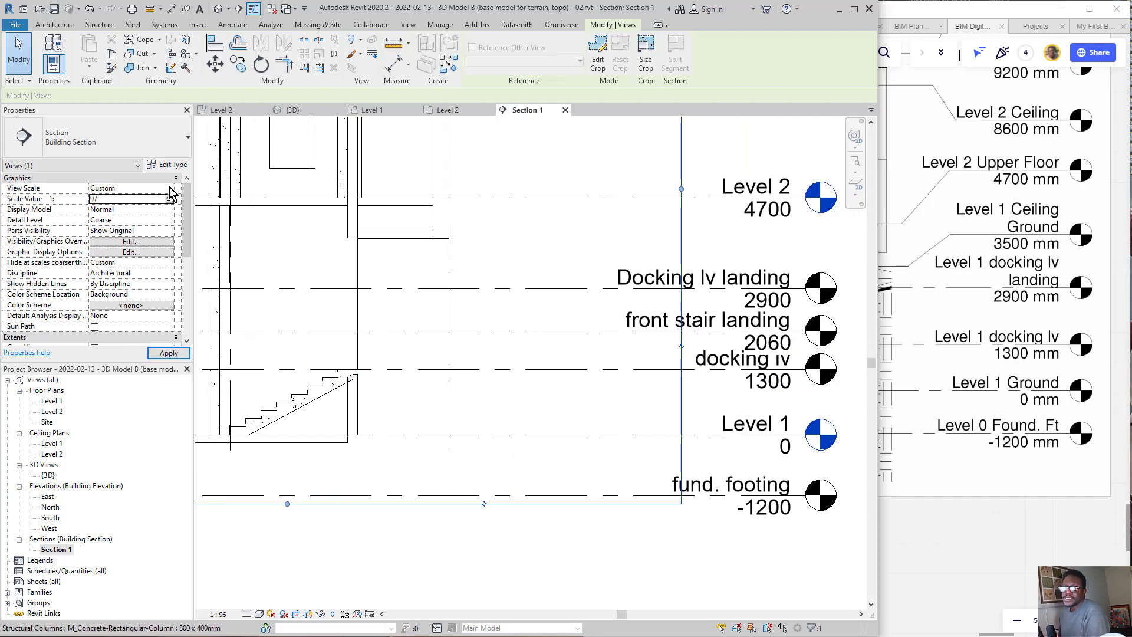
left_click(171, 190)
scroll(124, 248, "down", 1)
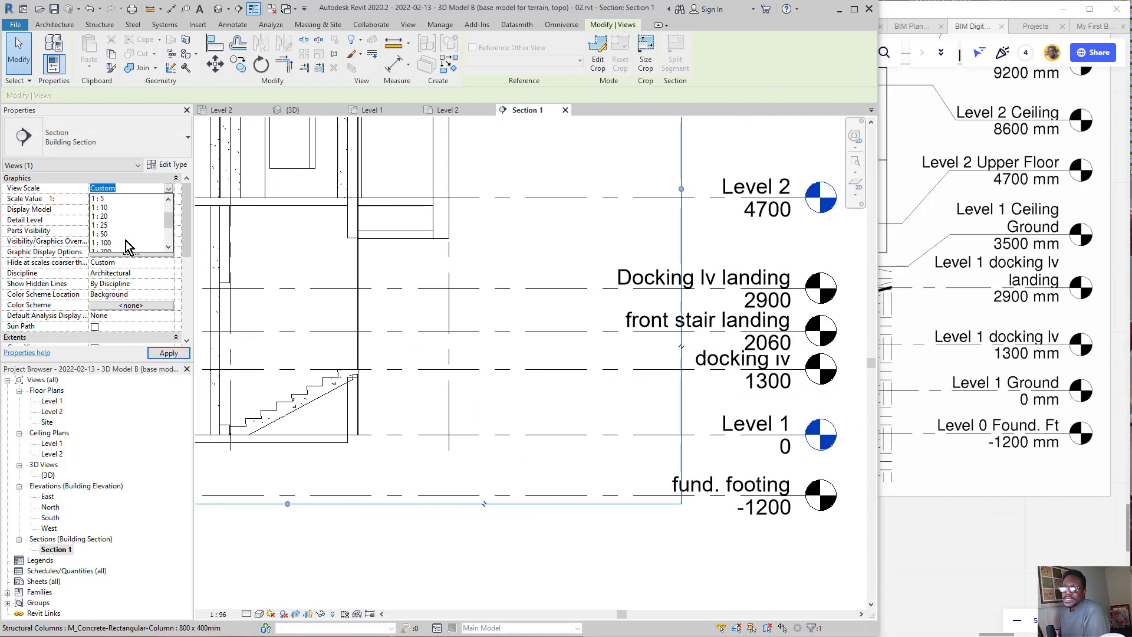
left_click(104, 243)
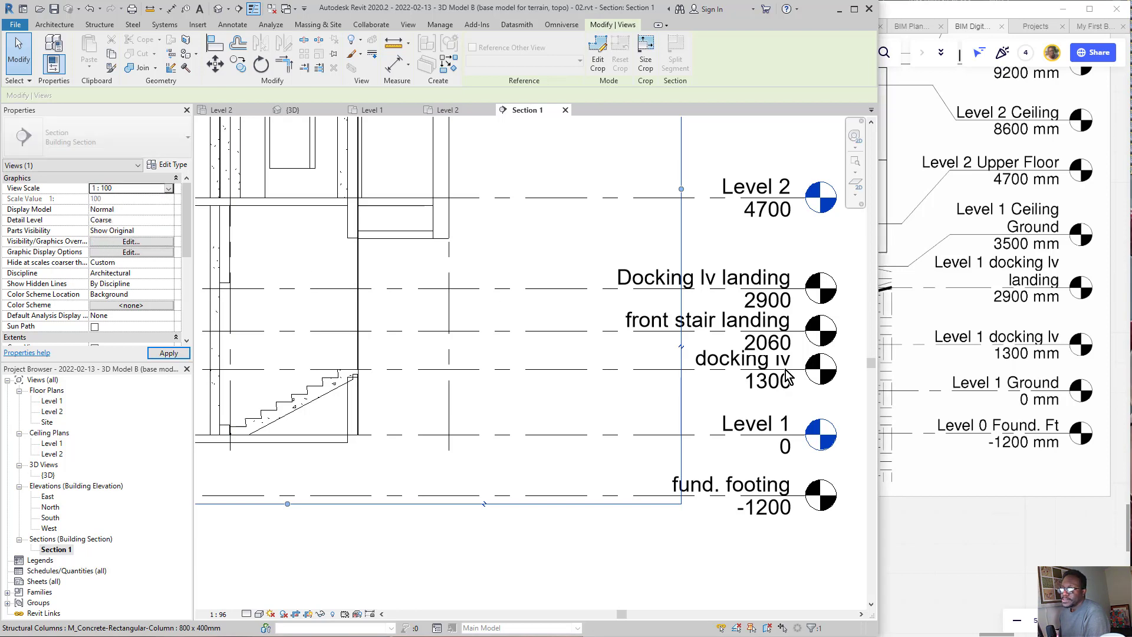
left_click(169, 189)
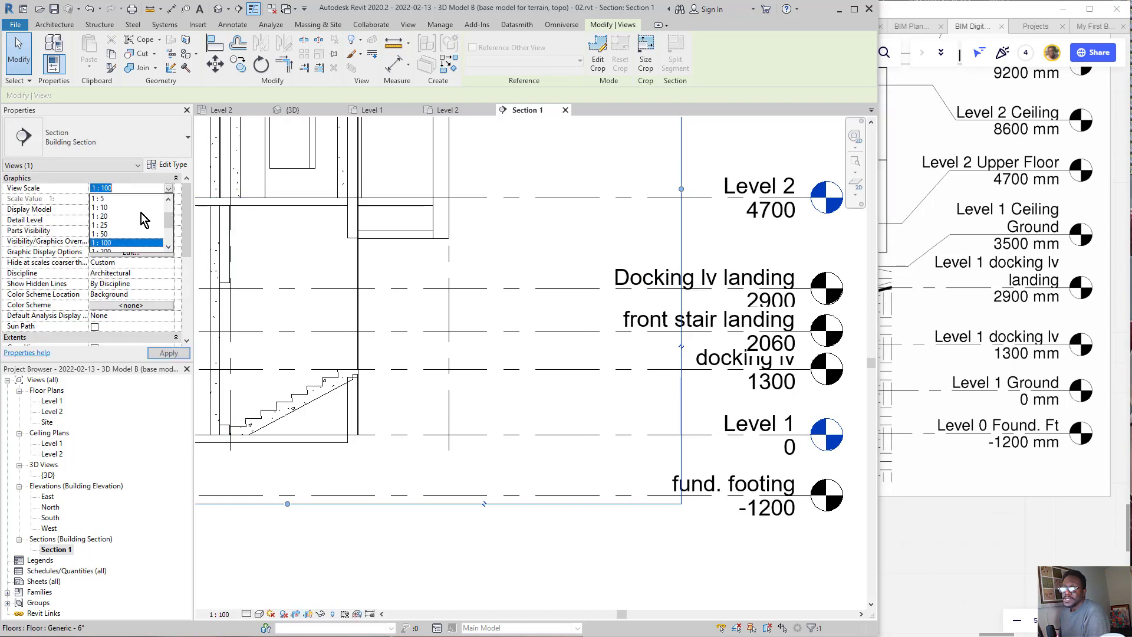
left_click(121, 227)
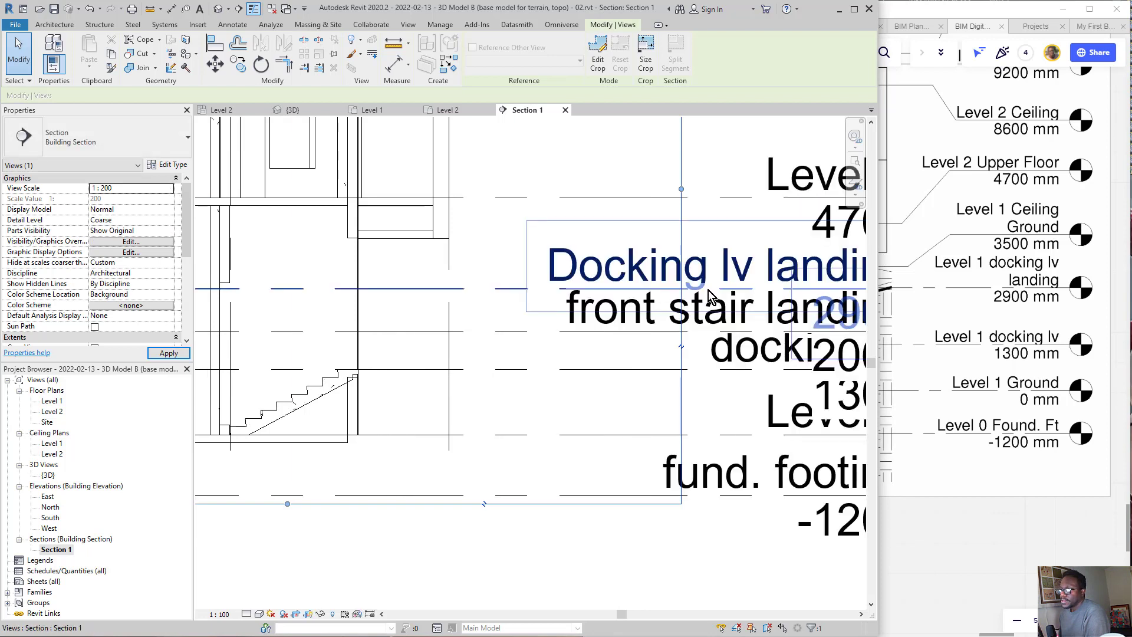
Step: Set the building section's view scale to 1:50 and clear the selection
left_click(169, 188)
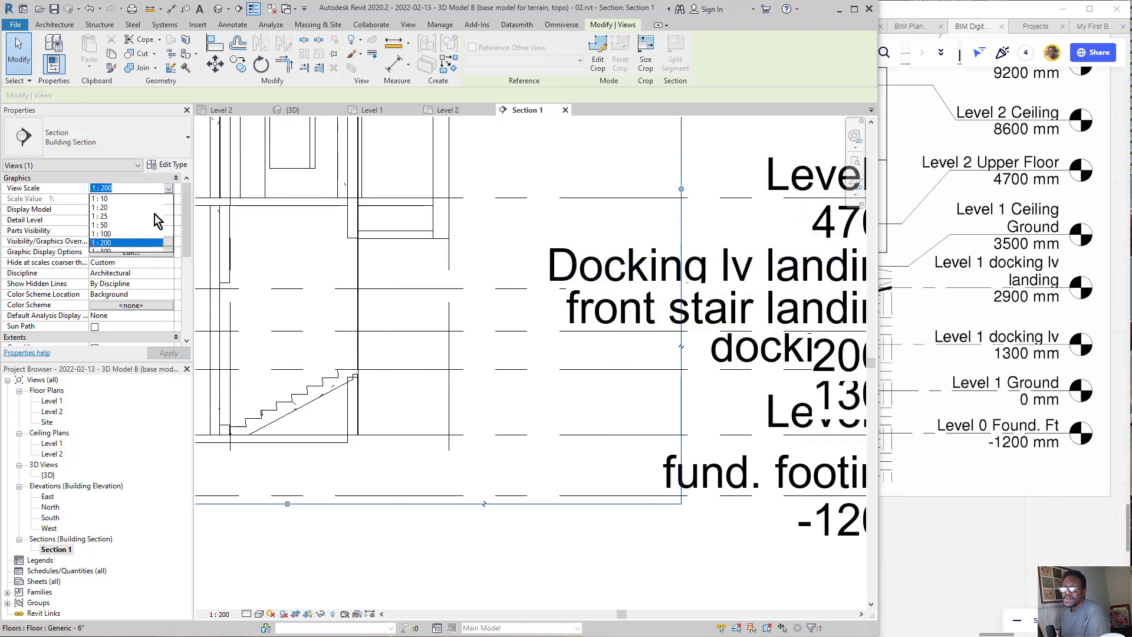
left_click(118, 233)
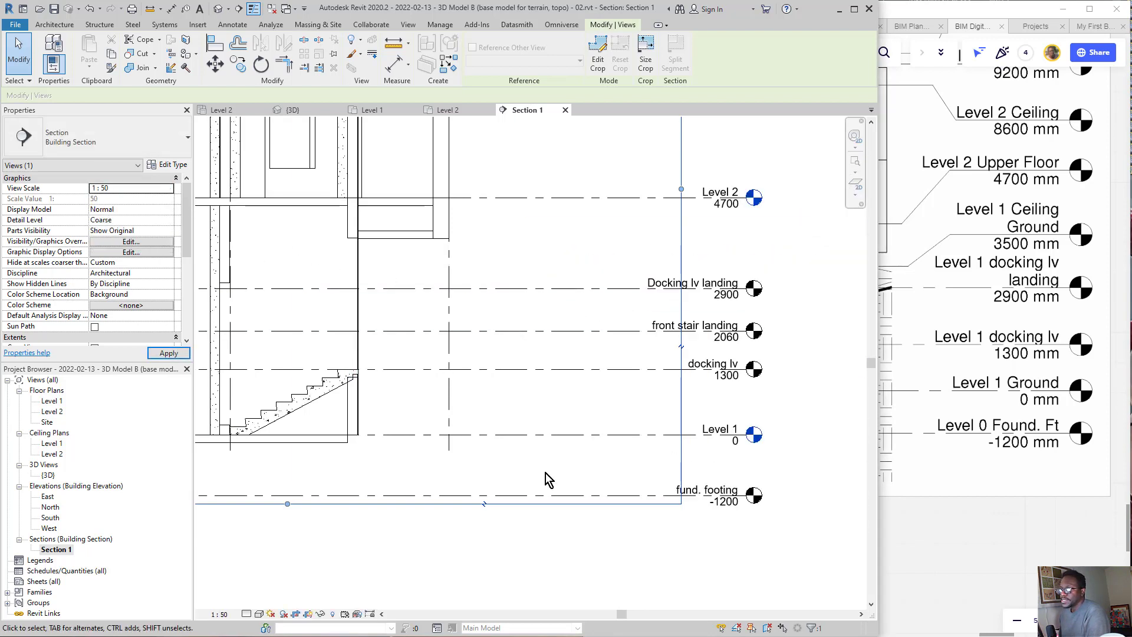
middle_click_drag(316, 485, 424, 478)
key("Escape")
middle_click_drag(626, 492, 564, 519)
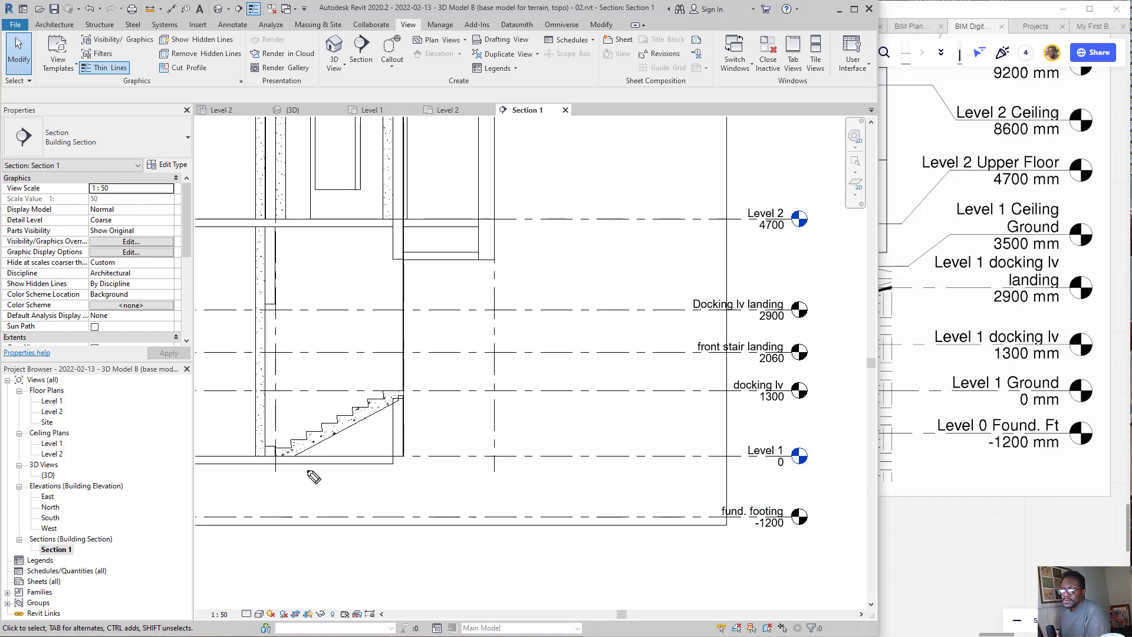
Step: Circle the Level 1 marker and mark the floor line at the stair's base with on-screen ink
mouse_move(815, 451)
left_mouse_down()
mouse_move(721, 439)
mouse_move(801, 427)
left_mouse_up()
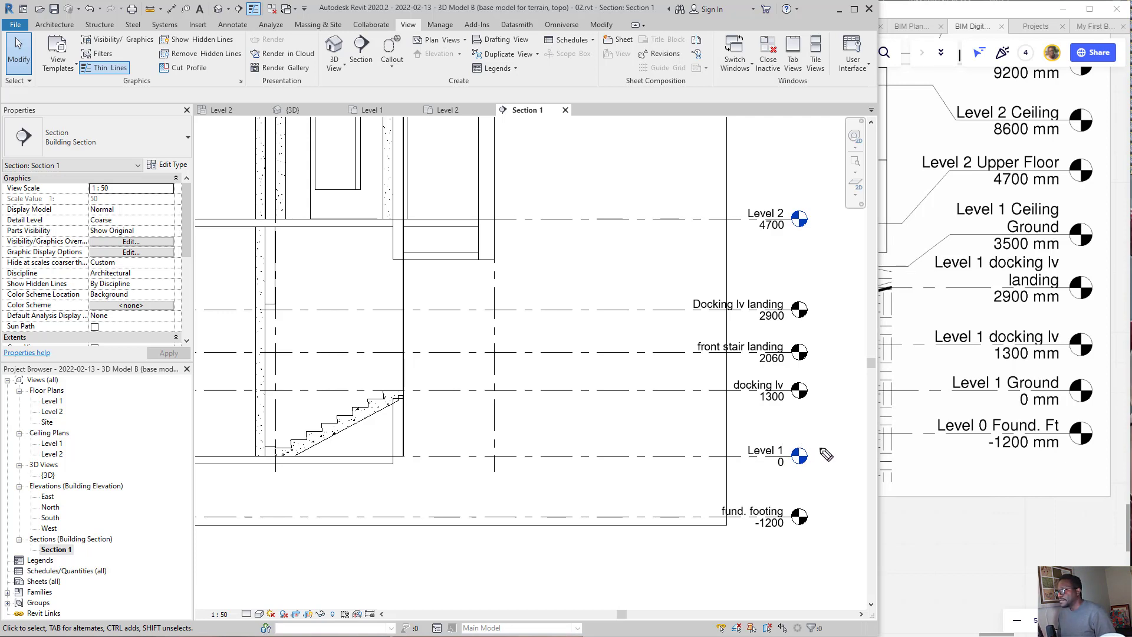
mouse_move(798, 422)
left_mouse_down()
mouse_move(823, 516)
mouse_move(844, 437)
left_mouse_up()
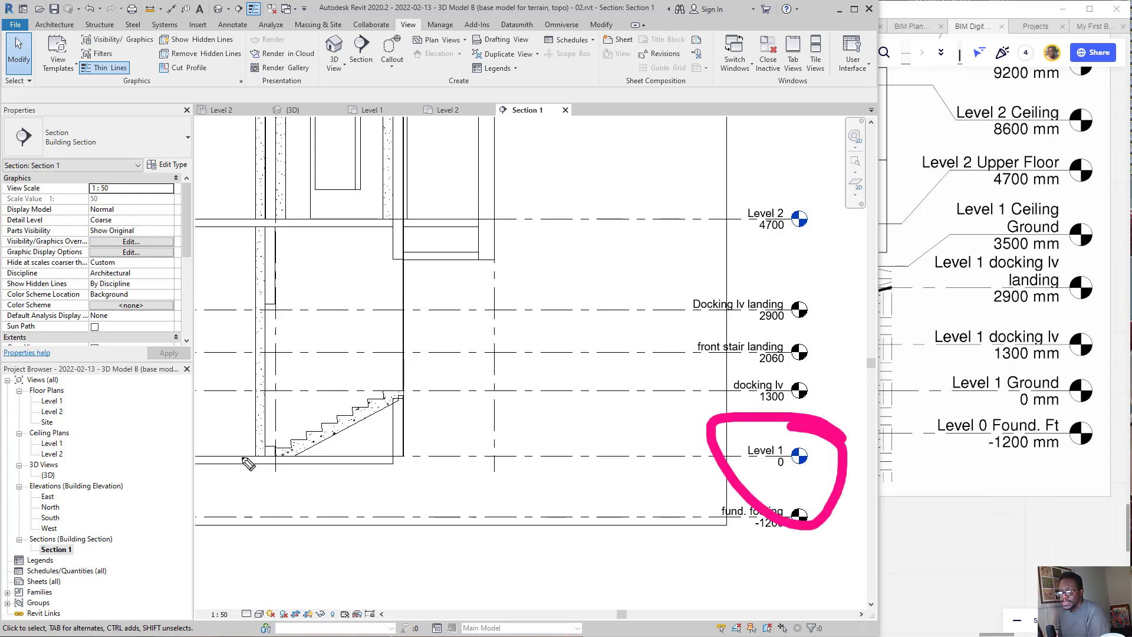
left_click_drag(232, 456, 289, 456)
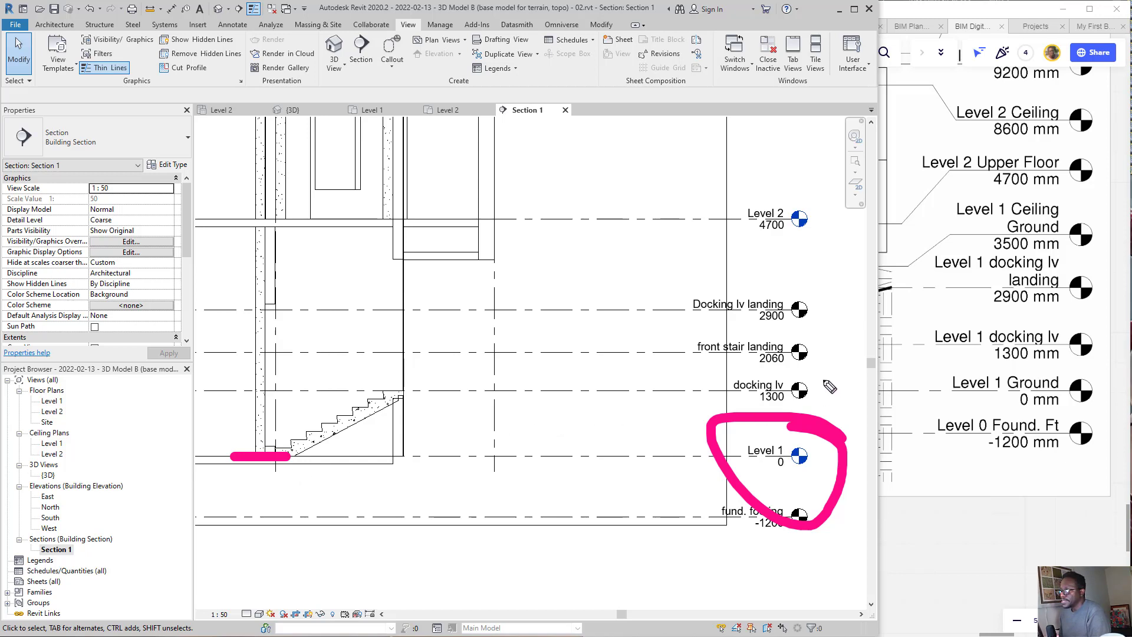
Step: Circle the docking lv marker in ink, mark the stair's top line, and draw a rise arrow up from Level 1
mouse_move(823, 375)
left_mouse_down()
mouse_move(723, 407)
mouse_move(778, 365)
left_mouse_up()
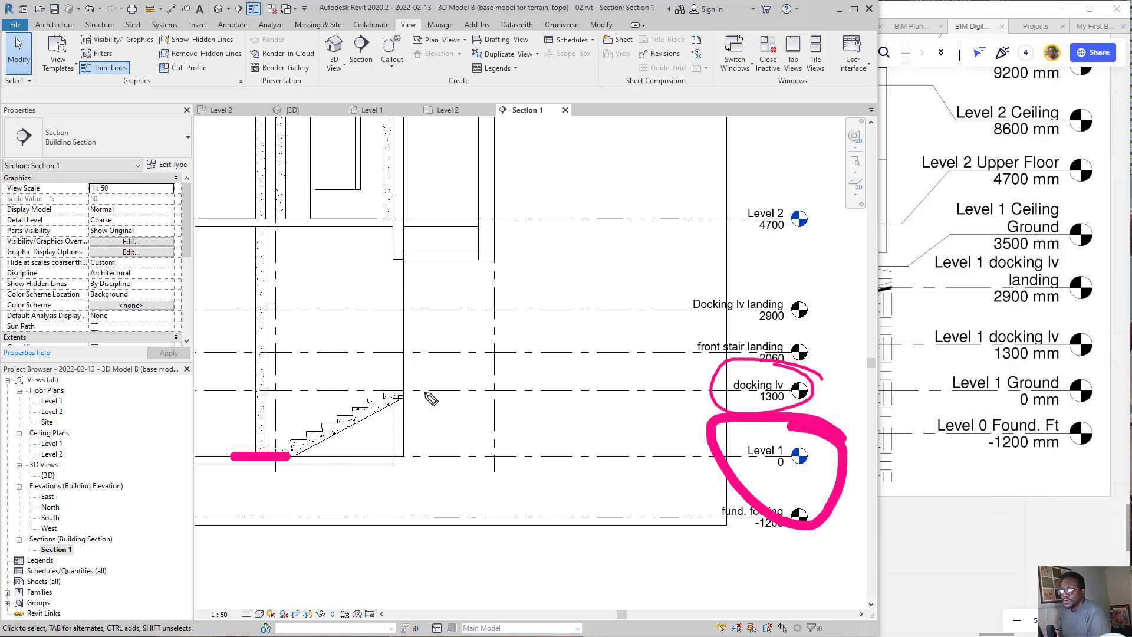
left_click_drag(429, 391, 358, 390)
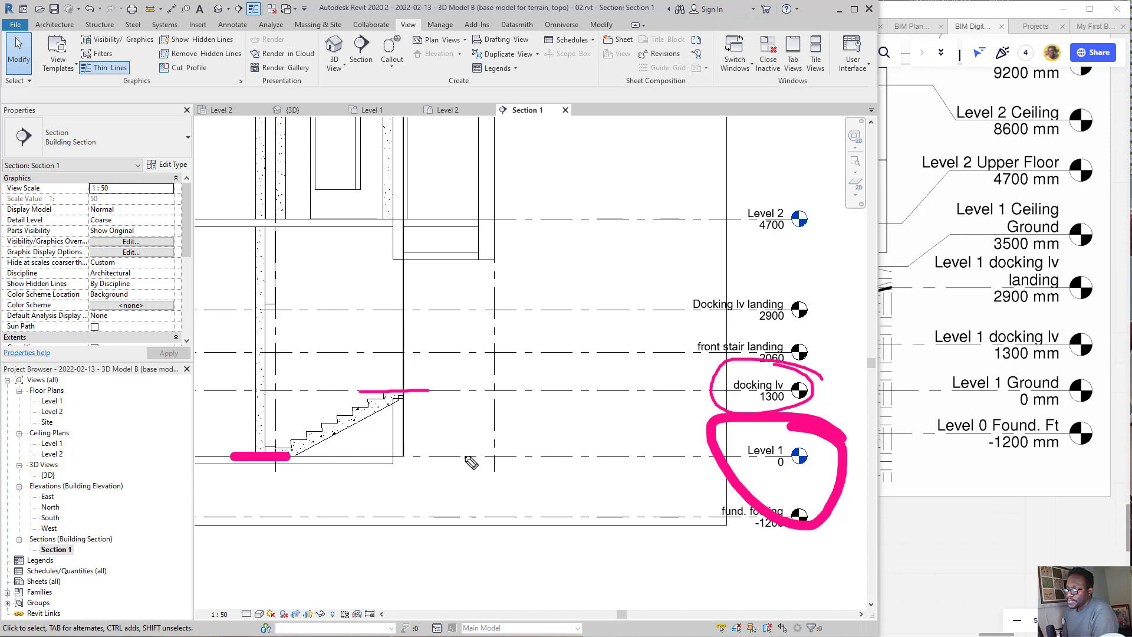
left_click_drag(466, 458, 465, 392)
Step: Select the precast stair, point ink arrows at its Base Level and Top Level constraints, and erase all the ink
left_click(335, 425)
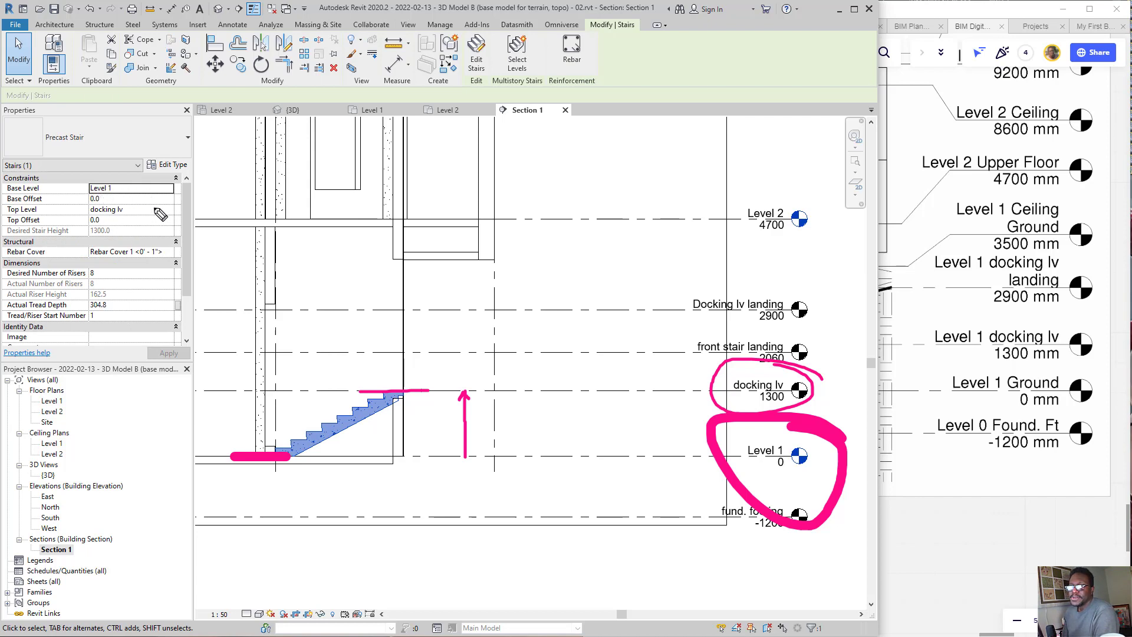
mouse_move(125, 173)
left_mouse_down()
mouse_move(77, 195)
mouse_move(118, 174)
mouse_move(96, 186)
left_mouse_up()
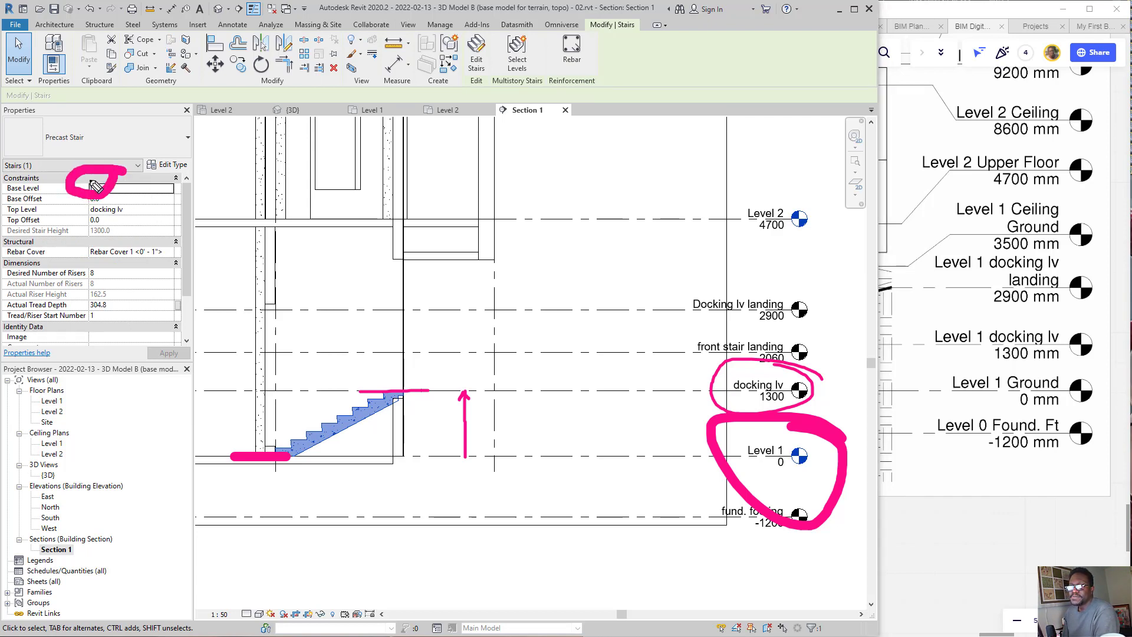
left_click_drag(96, 143, 100, 209)
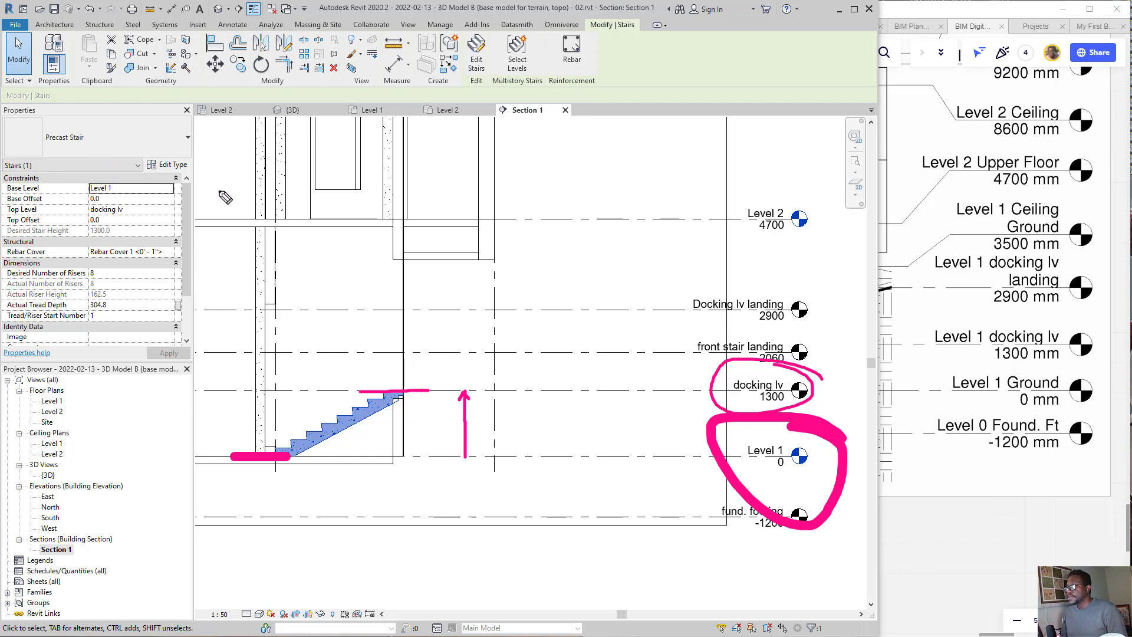
left_click_drag(224, 187, 143, 185)
mouse_move(172, 174)
left_mouse_down()
mouse_move(143, 185)
mouse_move(159, 190)
mouse_move(138, 211)
mouse_move(158, 220)
mouse_move(158, 203)
left_mouse_up()
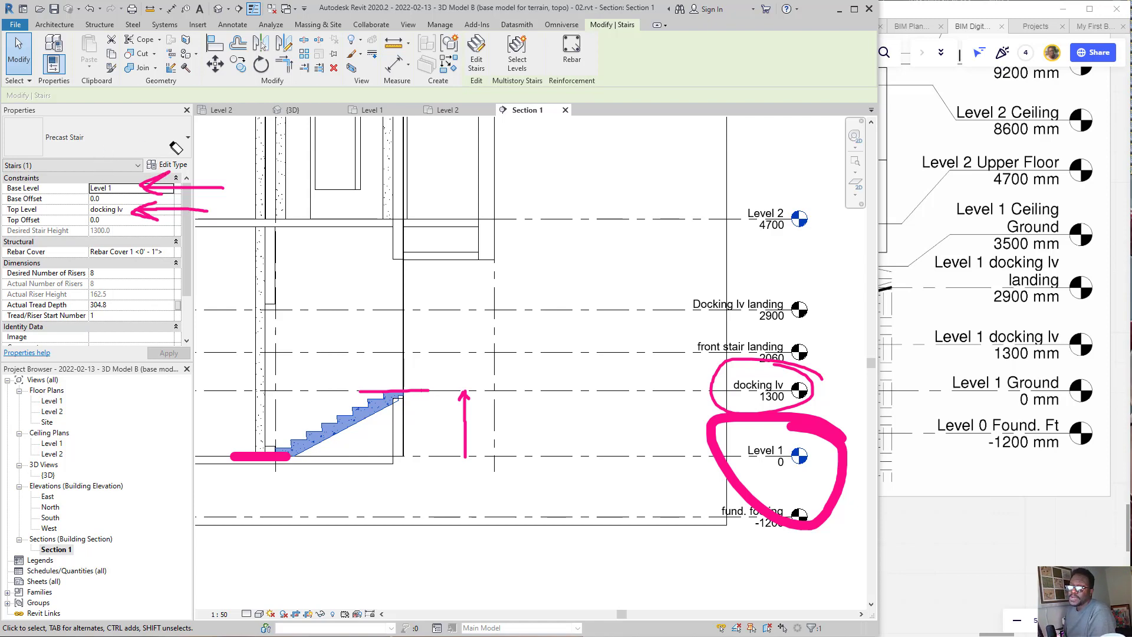
mouse_move(177, 158)
left_mouse_down()
mouse_move(151, 256)
mouse_move(262, 448)
mouse_move(421, 393)
mouse_move(476, 443)
mouse_move(496, 411)
left_mouse_up()
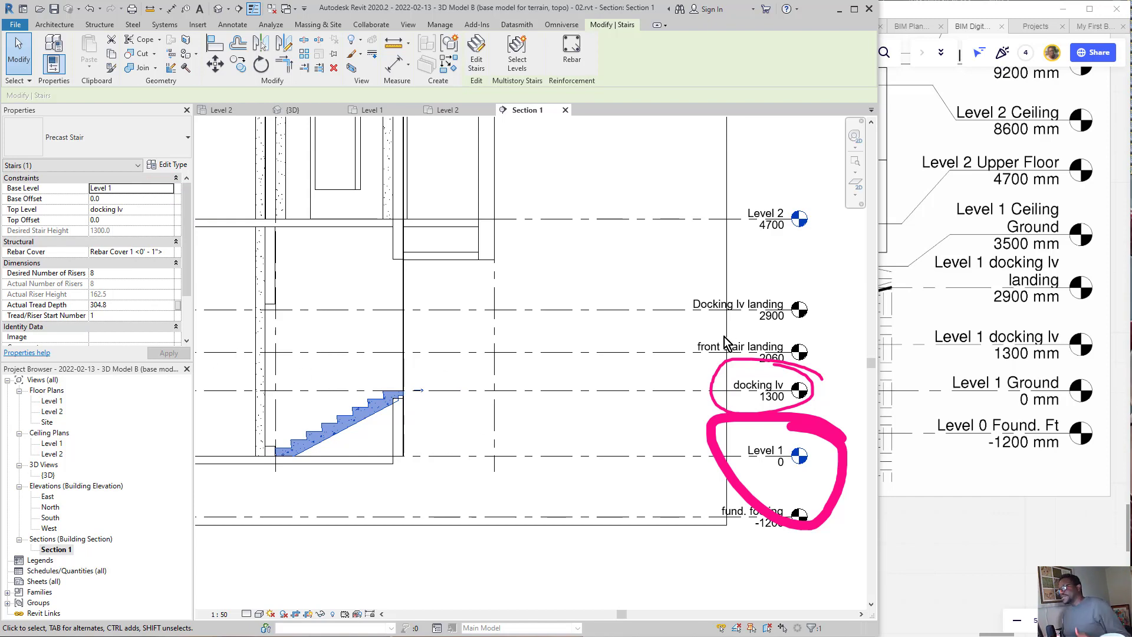
left_click_drag(759, 318, 768, 455)
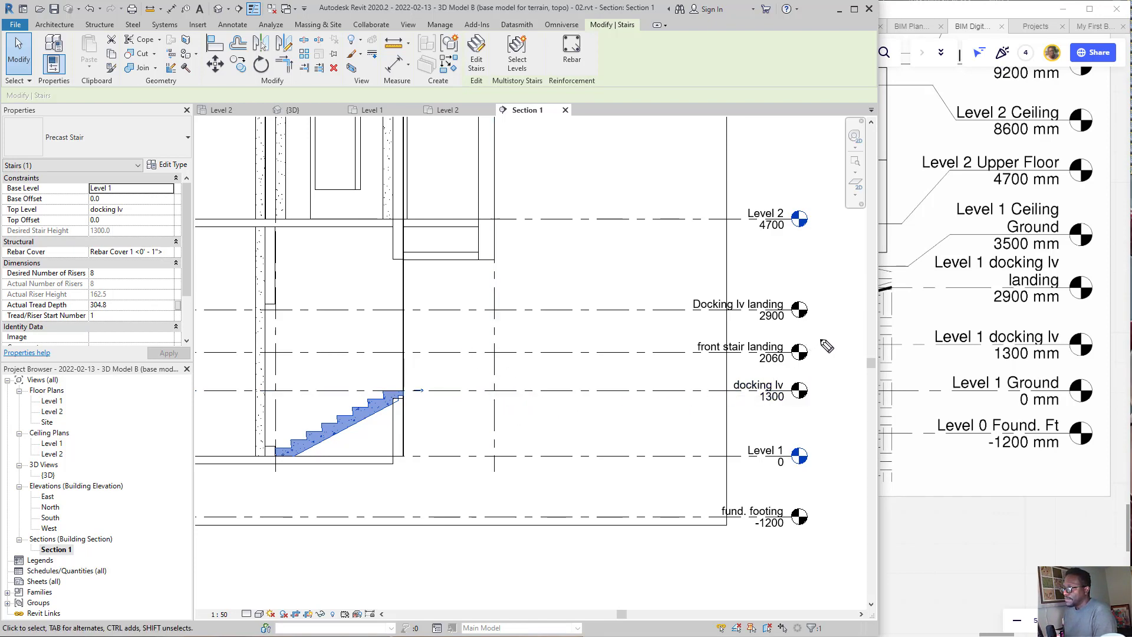
Step: Box the front stair landing marker in ink, mark its landing line and rise from docking lv, and erase the marks
mouse_move(821, 341)
left_mouse_down()
mouse_move(733, 335)
mouse_move(684, 353)
mouse_move(740, 373)
mouse_move(815, 369)
mouse_move(812, 331)
left_mouse_up()
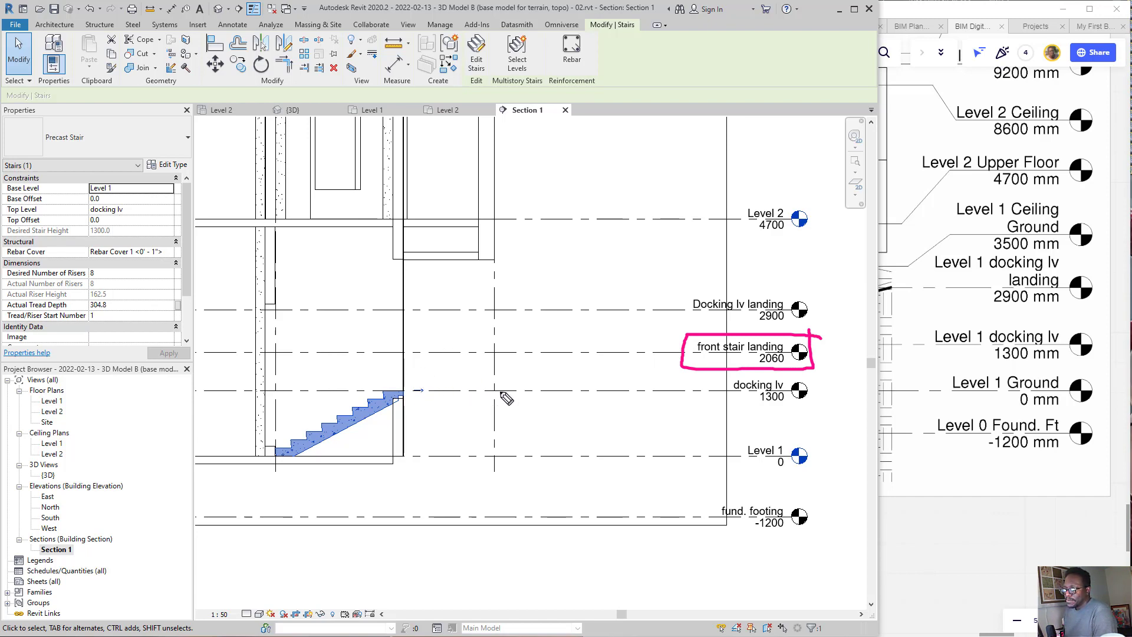
mouse_move(526, 393)
left_mouse_down()
mouse_move(526, 353)
mouse_move(411, 352)
left_mouse_up()
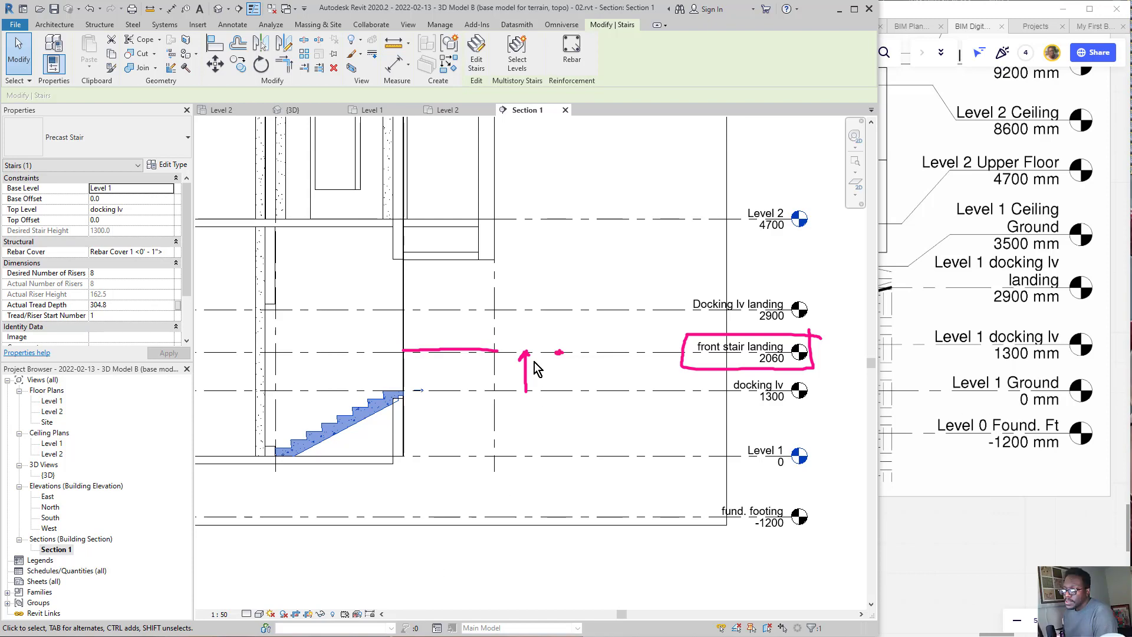
mouse_move(522, 368)
left_mouse_down()
mouse_move(538, 384)
mouse_move(572, 347)
mouse_move(485, 349)
left_mouse_up()
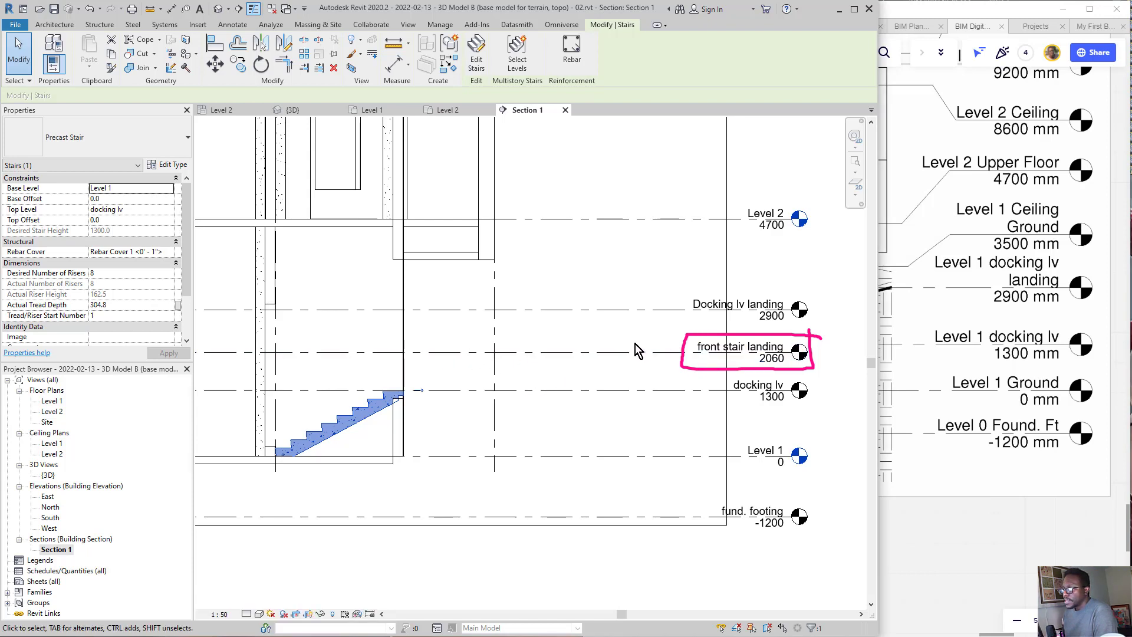
left_click(702, 330)
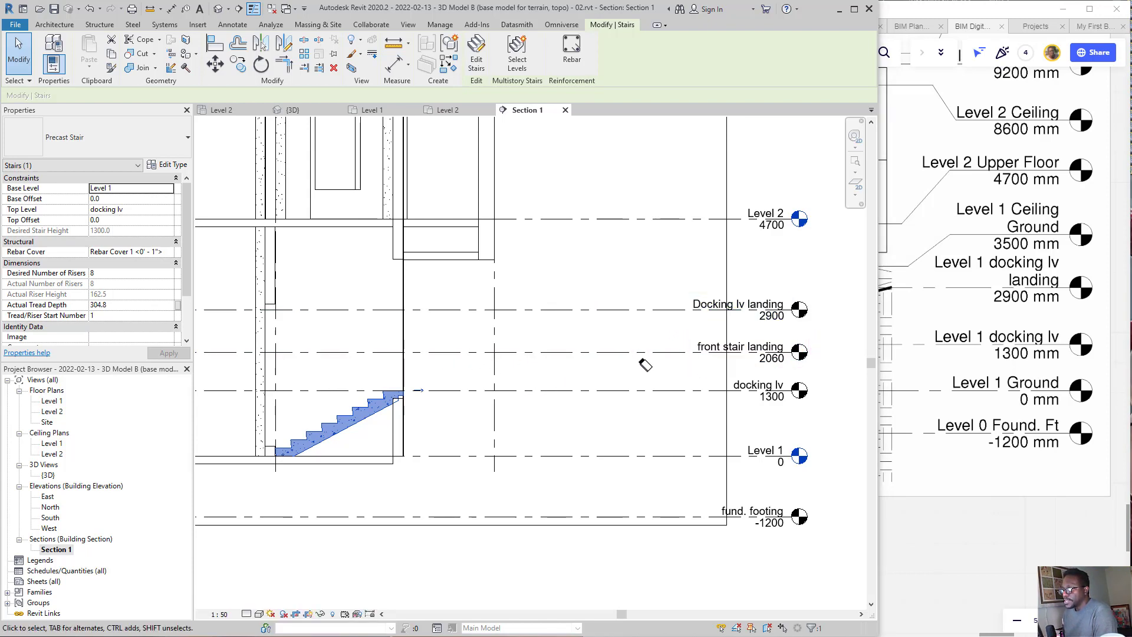
Step: Box the Docking lv landing marker in ink and draw rise arrows from docking lv to that landing and on to Level 2
mouse_move(827, 285)
left_mouse_down()
mouse_move(682, 285)
mouse_move(764, 334)
mouse_move(837, 299)
mouse_move(833, 284)
left_mouse_up()
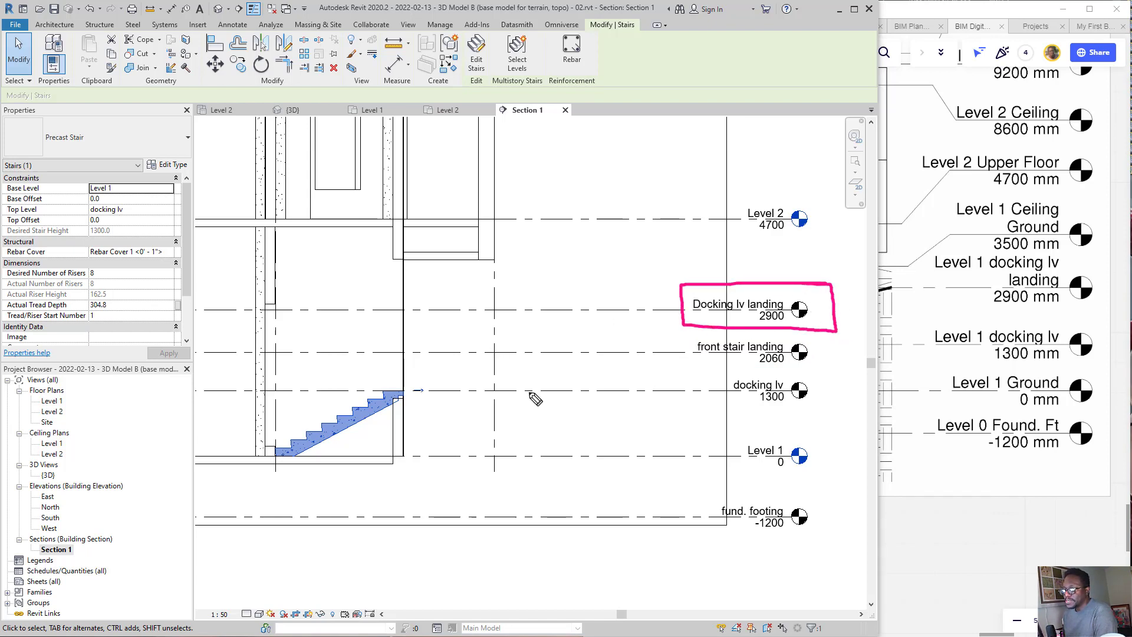
mouse_move(534, 388)
left_mouse_down()
mouse_move(517, 392)
mouse_move(521, 314)
left_mouse_up()
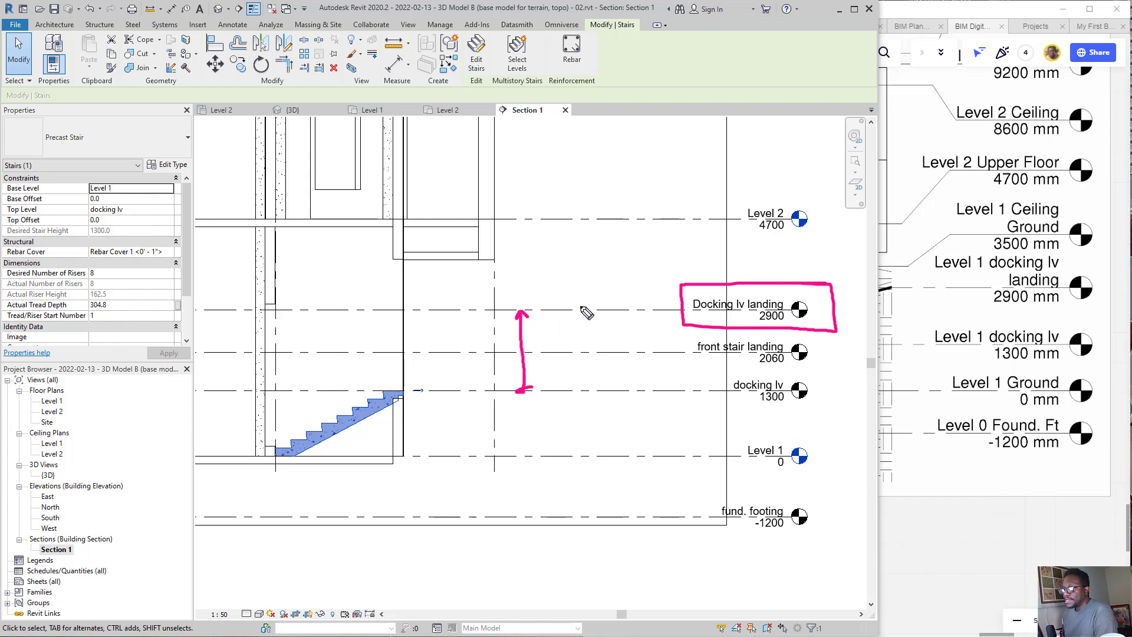
mouse_move(582, 307)
left_mouse_down()
mouse_move(572, 309)
mouse_move(576, 229)
left_mouse_up()
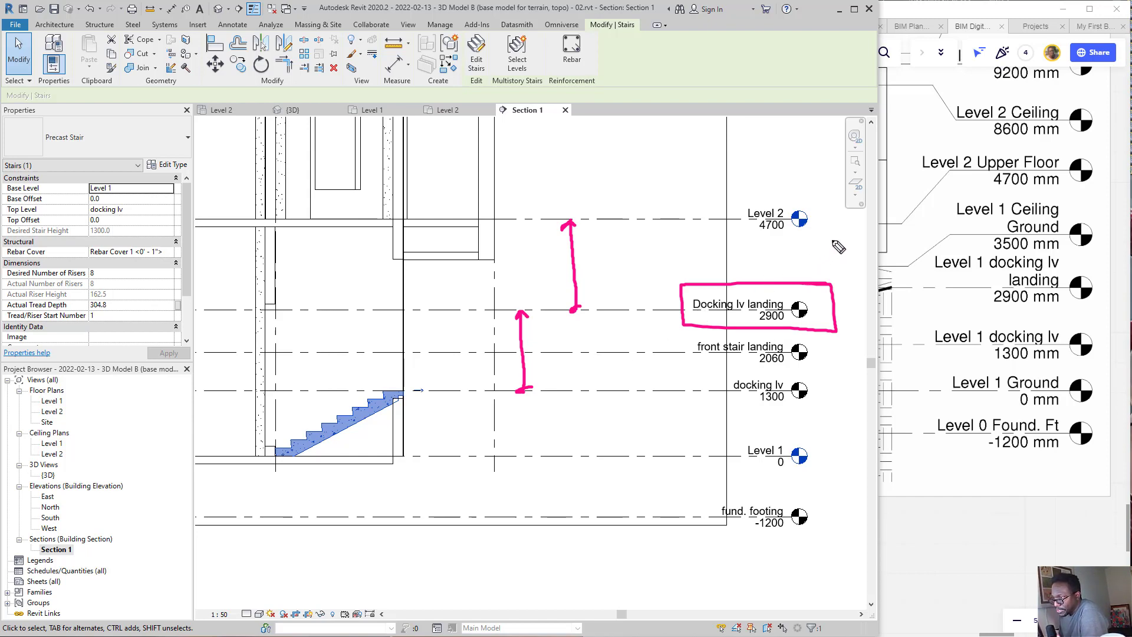
mouse_move(834, 237)
left_mouse_down()
mouse_move(788, 295)
mouse_move(832, 285)
left_mouse_up()
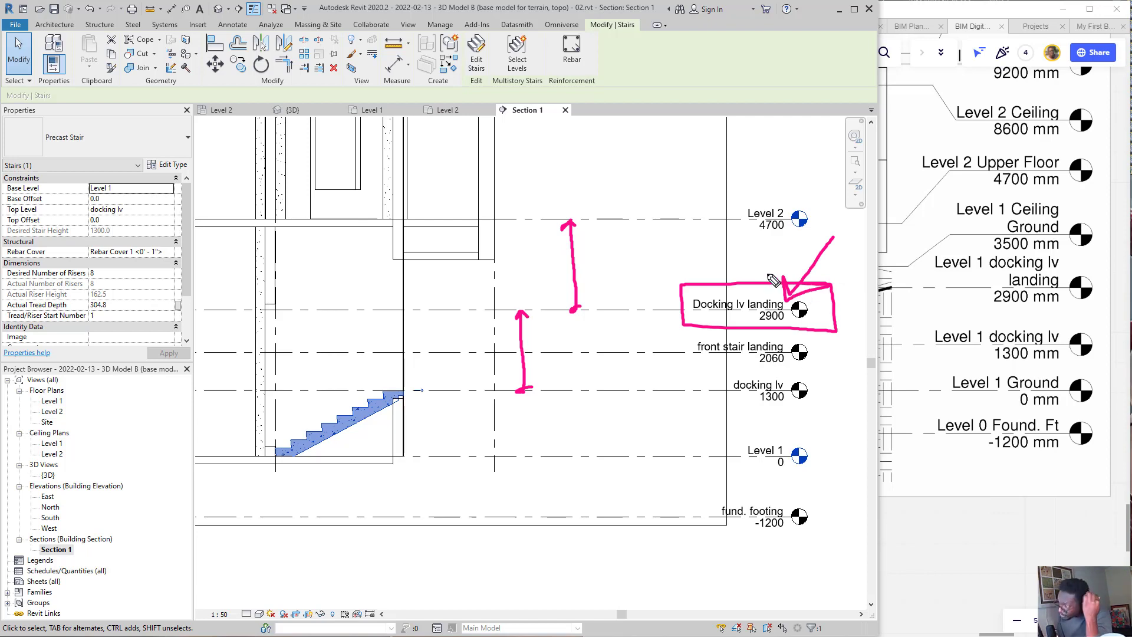
Step: Replace the box with ink circles around the black level heads and draw arrows from them to the blue Level 1 and Level 2 heads
left_click_drag(797, 287, 604, 320)
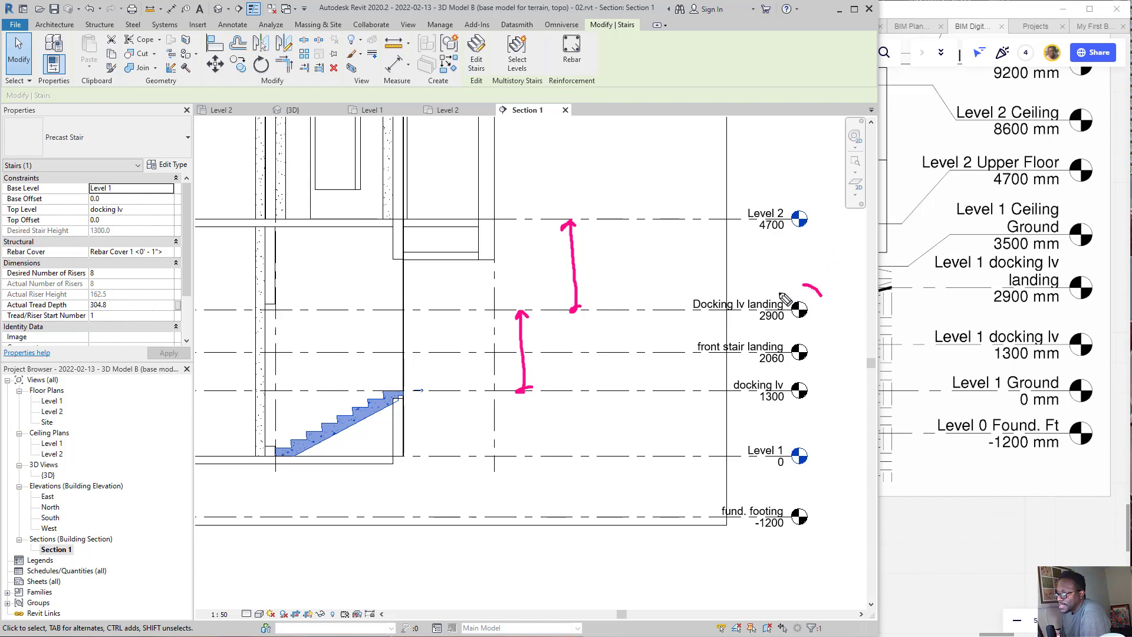
mouse_move(822, 293)
left_mouse_down()
mouse_move(817, 413)
mouse_move(801, 307)
left_mouse_up()
mouse_move(815, 494)
left_mouse_down()
mouse_move(796, 538)
mouse_move(794, 457)
left_mouse_up()
left_click_drag(803, 192, 813, 226)
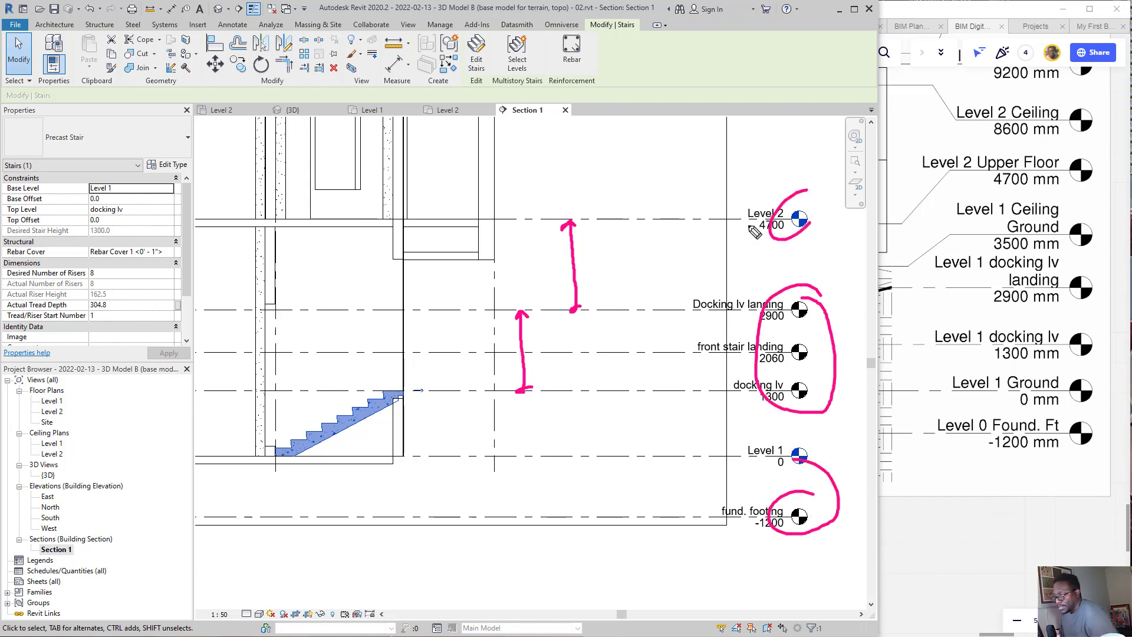
left_click_drag(774, 163, 773, 297)
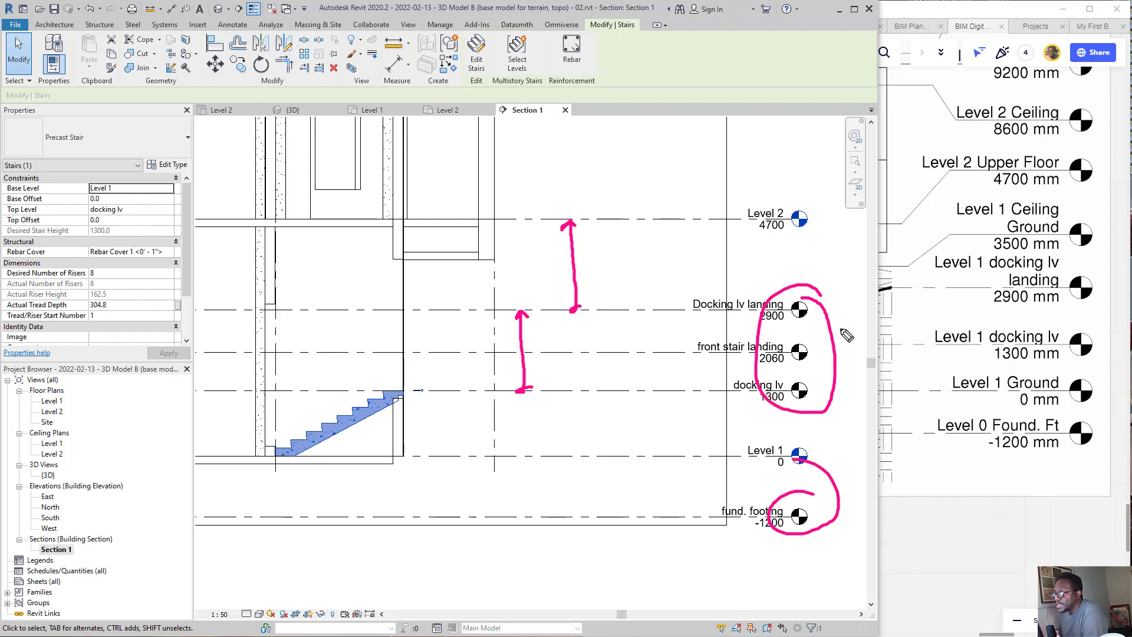
left_click_drag(832, 325, 828, 244)
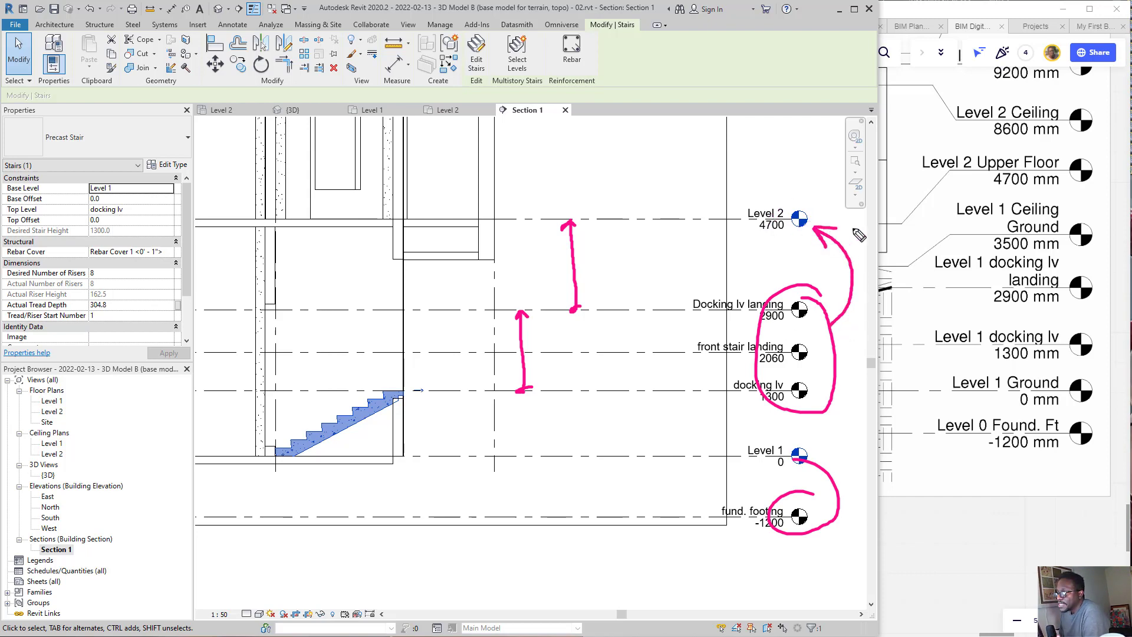
left_click_drag(842, 408, 812, 449)
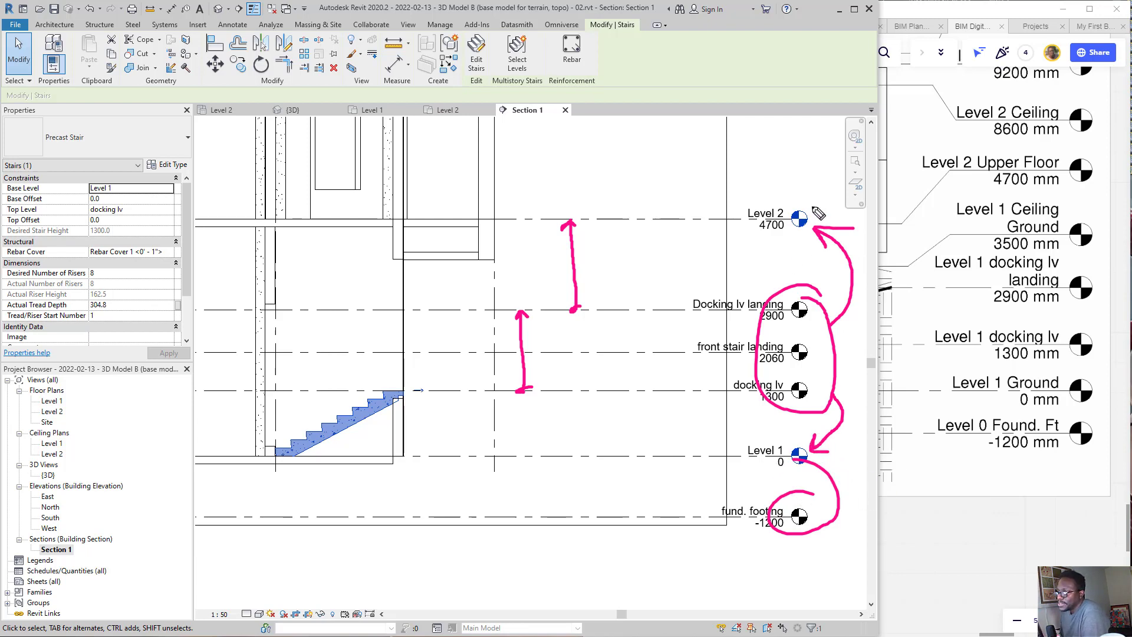
Step: Circle the Level 2 marker in ink, link it to the Level 2 floor plan in the Project Browser, and erase all the ink
mouse_move(806, 197)
left_mouse_down()
mouse_move(724, 227)
mouse_move(817, 218)
mouse_move(747, 180)
mouse_move(254, 329)
mouse_move(127, 408)
mouse_move(61, 401)
mouse_move(384, 341)
left_mouse_up()
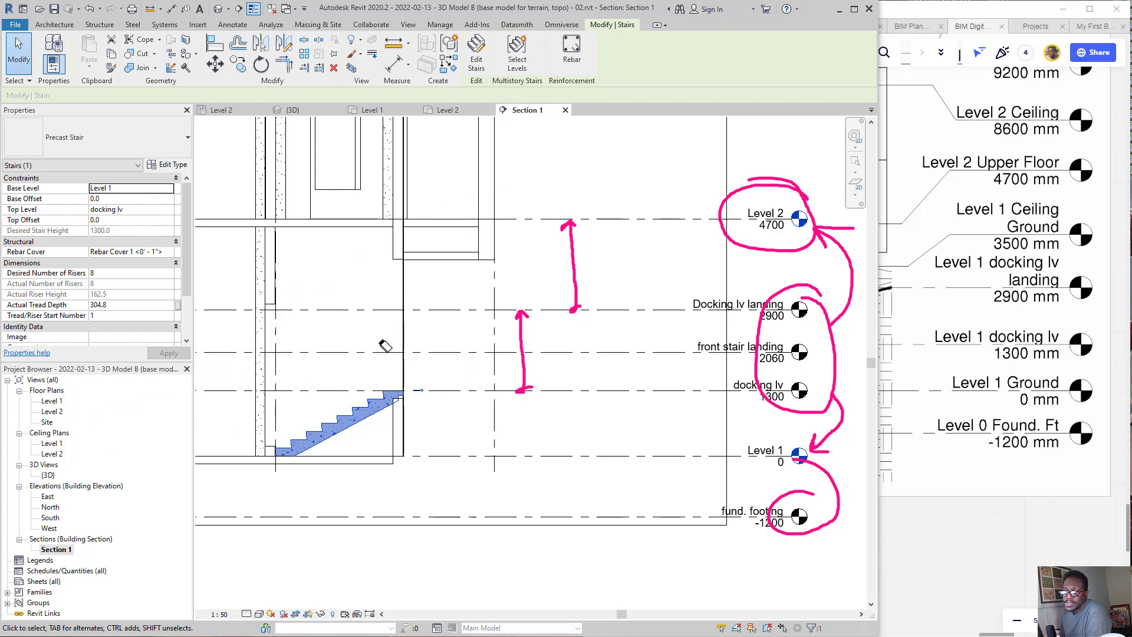
mouse_move(725, 227)
left_mouse_down()
mouse_move(512, 263)
mouse_move(398, 344)
mouse_move(59, 409)
left_mouse_up()
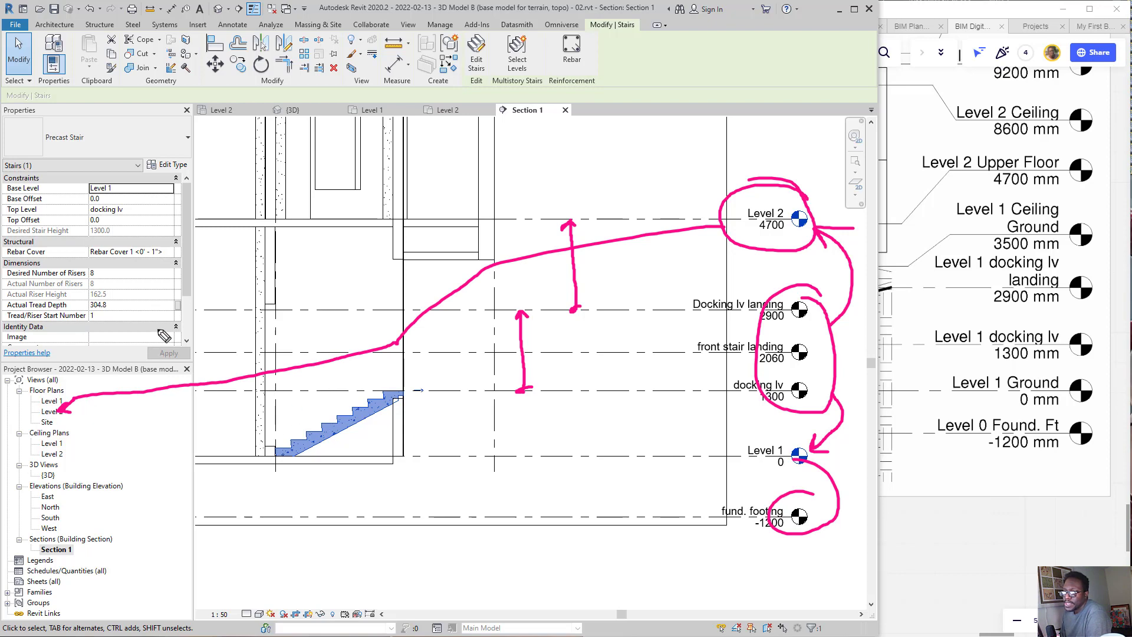
mouse_move(160, 428)
left_mouse_down()
mouse_move(788, 197)
mouse_move(819, 274)
mouse_move(820, 507)
mouse_move(563, 347)
mouse_move(542, 362)
left_mouse_up()
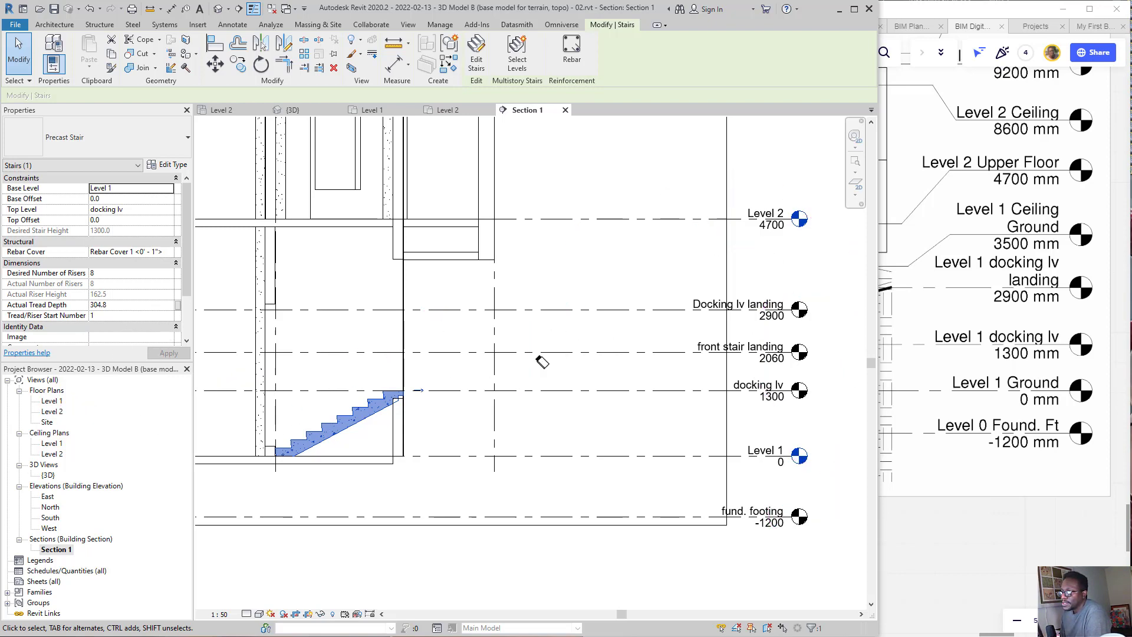
Step: Circle the docking lv, front stair landing and Docking lv landing markers, draw an arrow to the Project Browser's plan list, and erase the ink
mouse_move(823, 290)
left_mouse_down()
mouse_move(722, 410)
mouse_move(833, 326)
mouse_move(820, 285)
left_mouse_up()
mouse_move(677, 348)
left_mouse_down()
mouse_move(291, 426)
mouse_move(115, 429)
mouse_move(134, 440)
left_mouse_up()
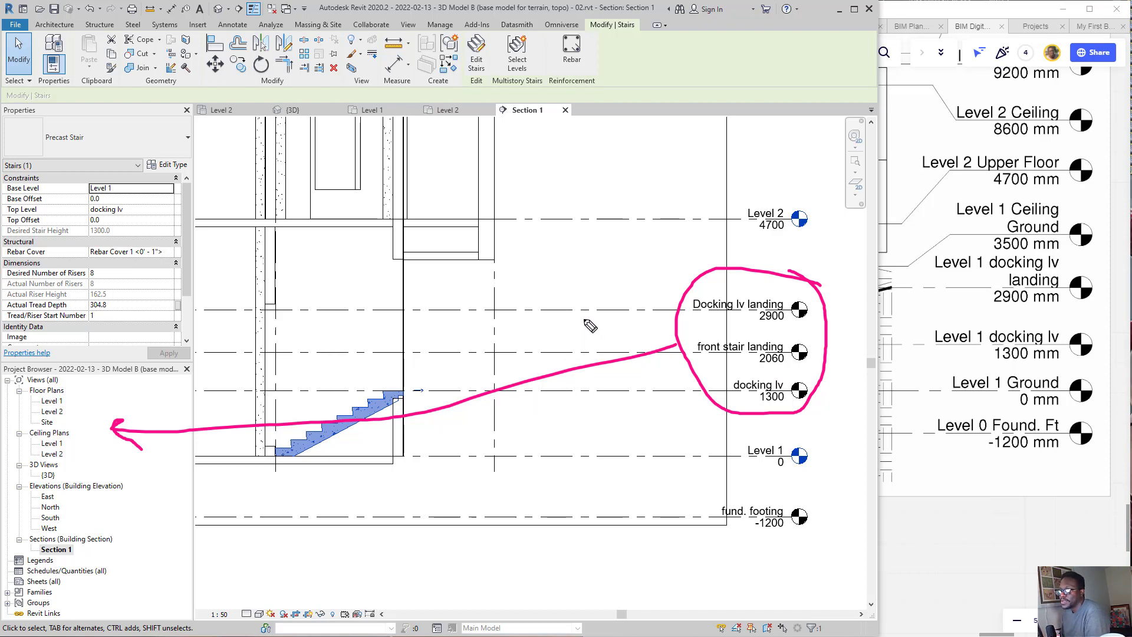
left_click_drag(496, 313, 793, 393)
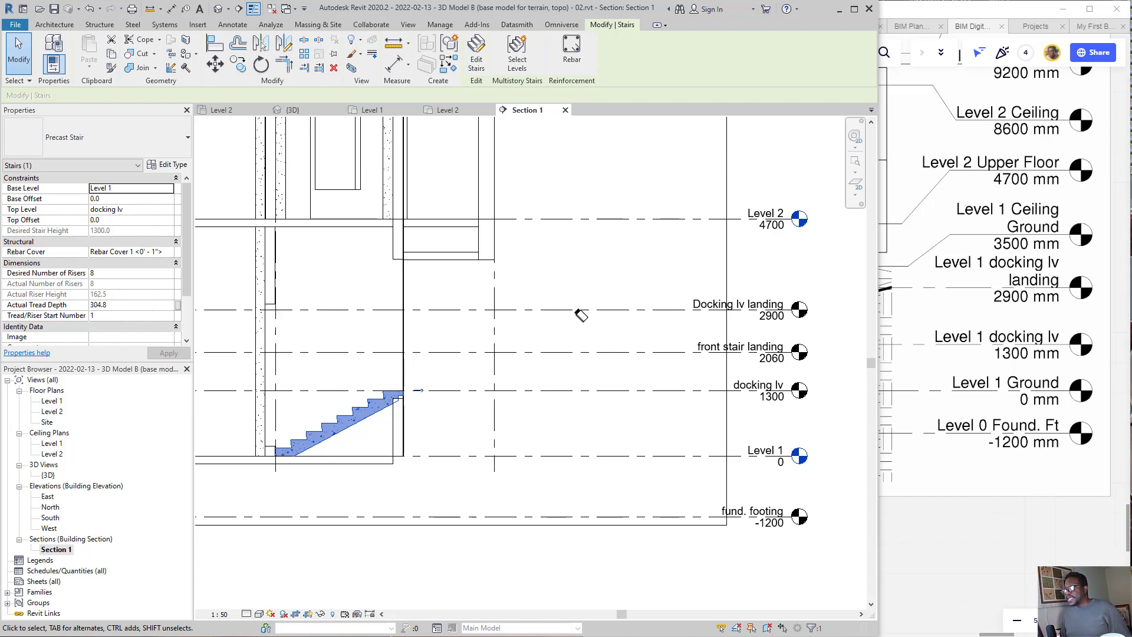
Step: Point out the Docking lv landing level with temporary ink and delete that level from the section
left_click(667, 309)
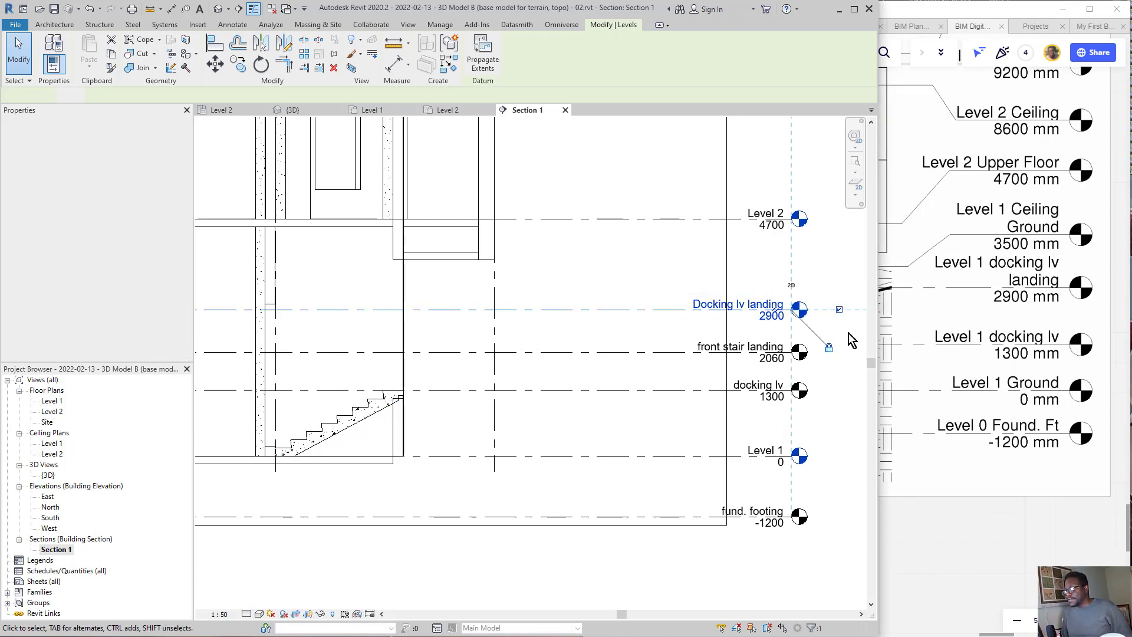
mouse_move(804, 297)
left_mouse_down()
mouse_move(830, 315)
mouse_move(784, 275)
left_mouse_up()
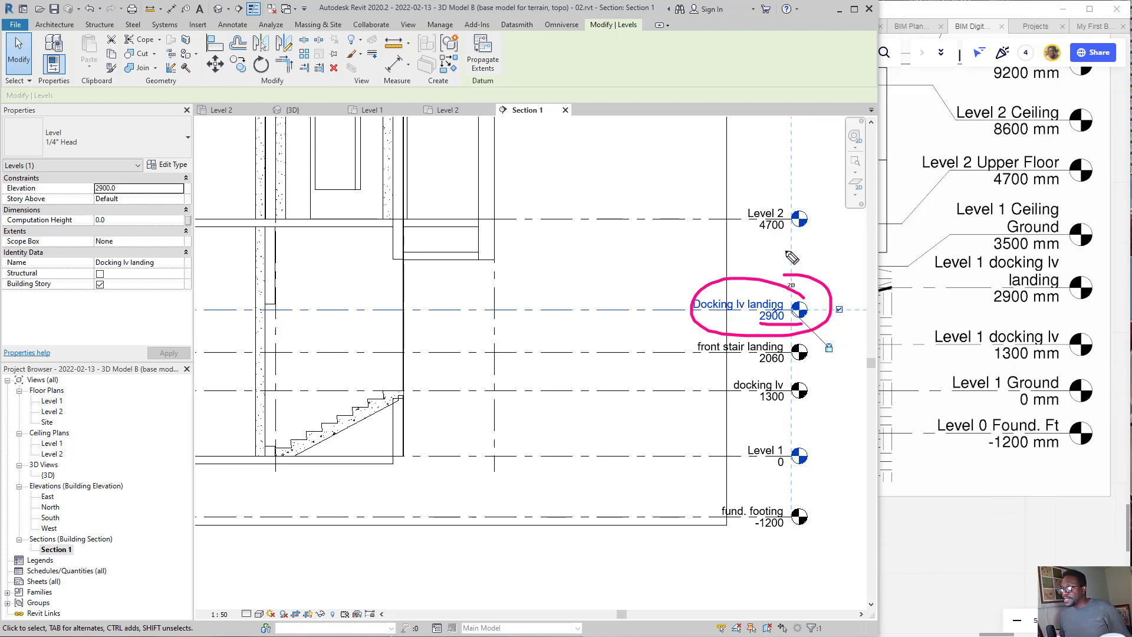
right_click_drag(787, 252, 763, 373)
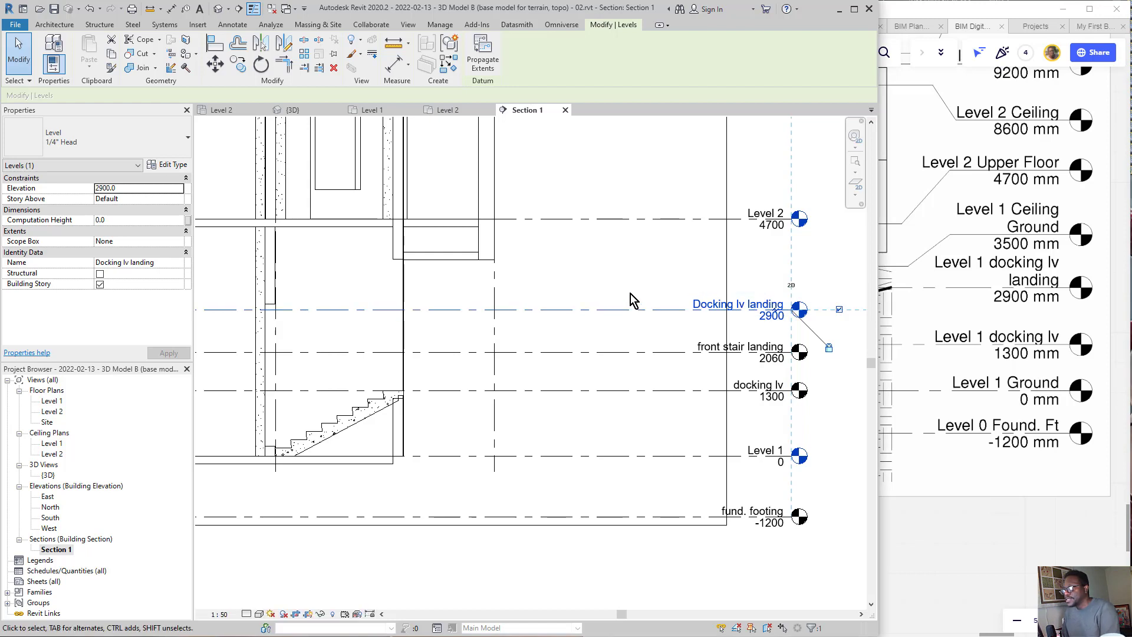
key("Delete")
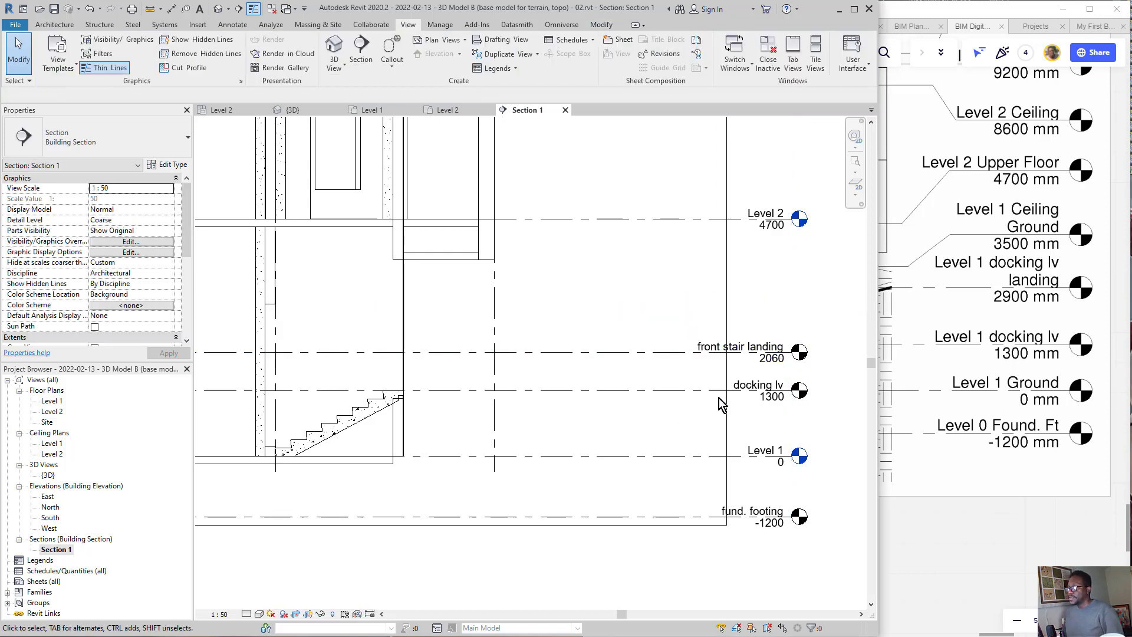
Step: Copy the Level 1 line 3200 mm straight up to create a replacement level above the front stair landing
left_click(652, 457)
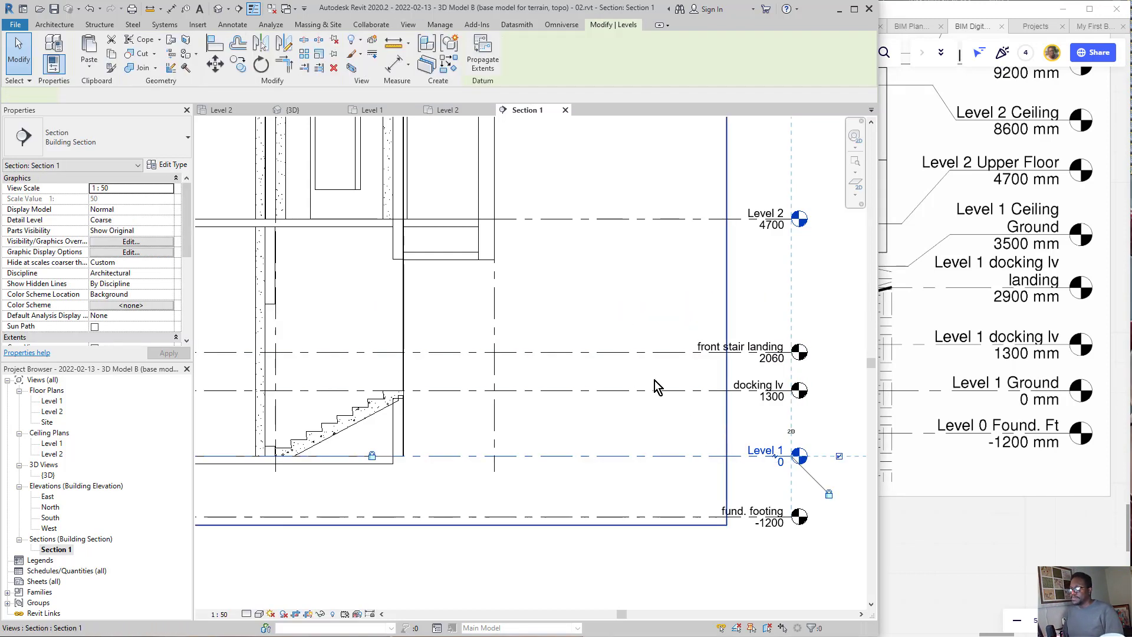
key("m")
key("v")
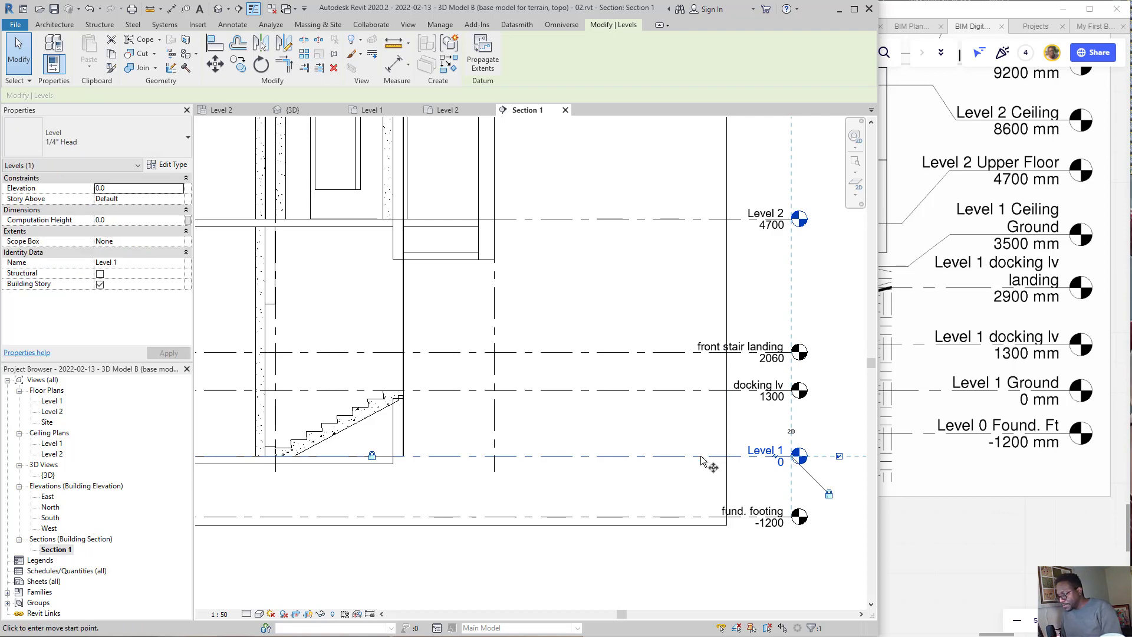
left_click(696, 456)
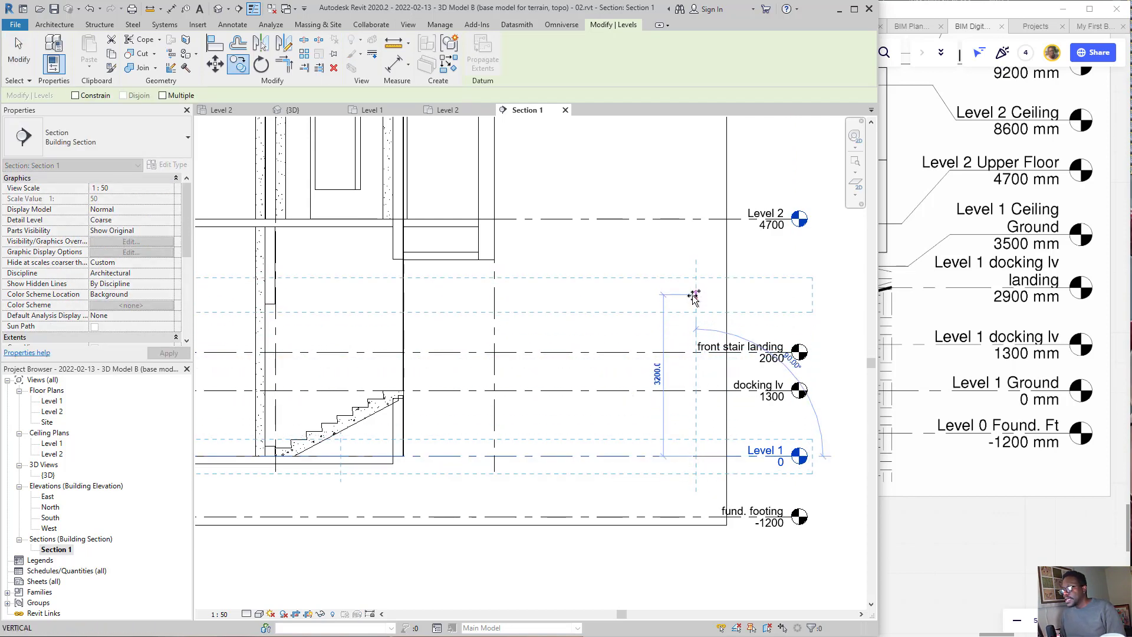
left_click(694, 294)
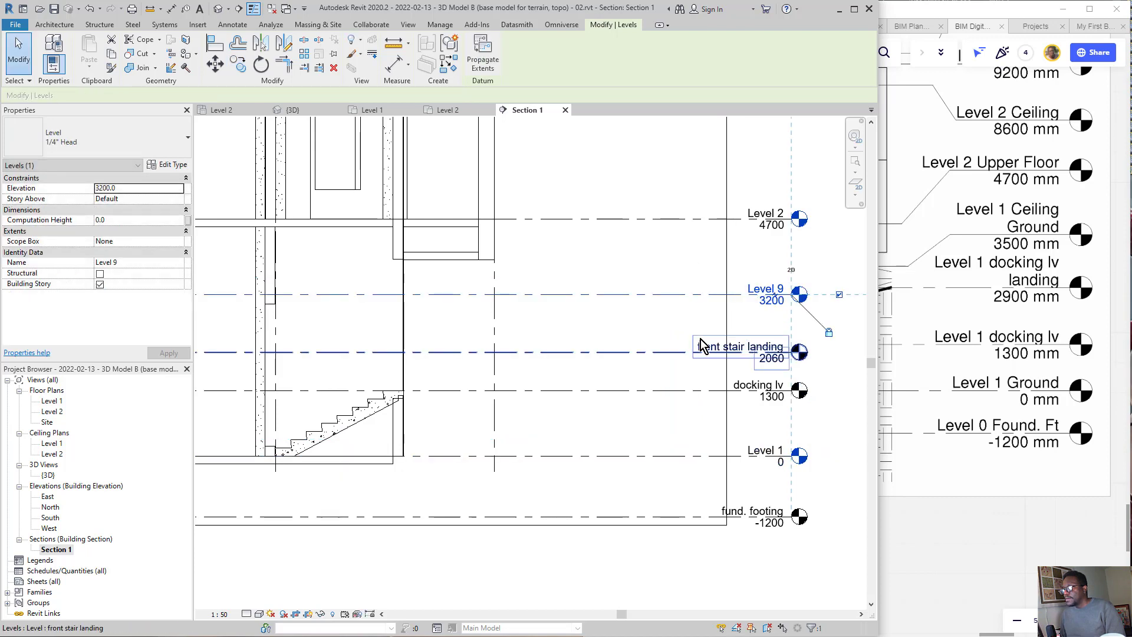
Step: Circle the copied level marker above the front stair landing in ink, draw an arrow to the Project Browser's floor plans, and erase the ink
key("Escape")
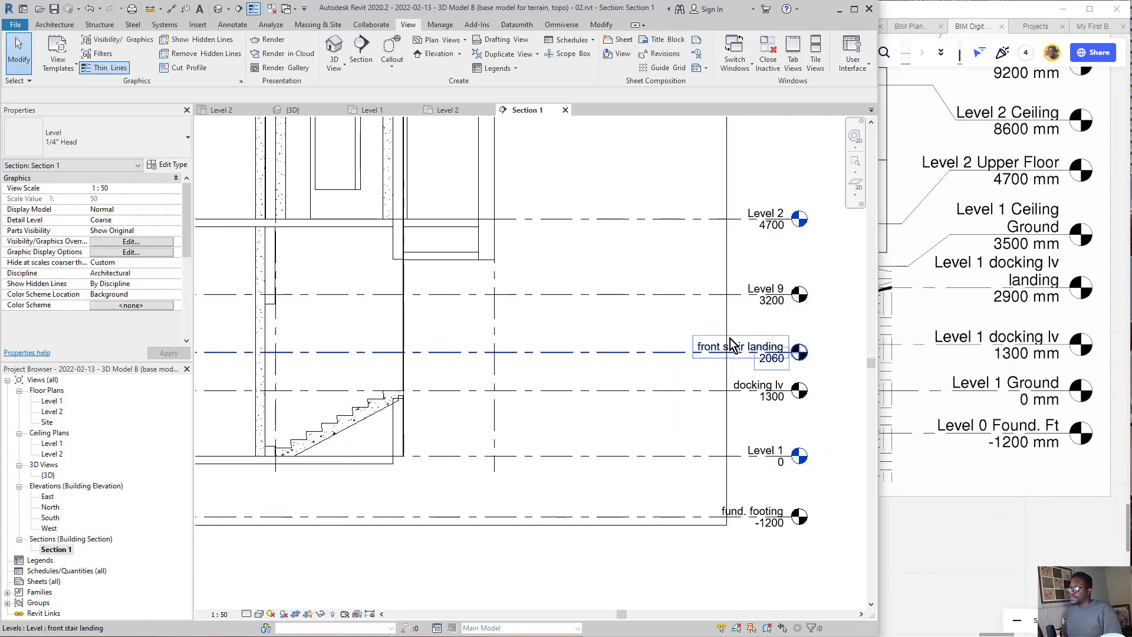
mouse_move(832, 277)
left_mouse_down()
mouse_move(703, 300)
mouse_move(852, 310)
left_mouse_up()
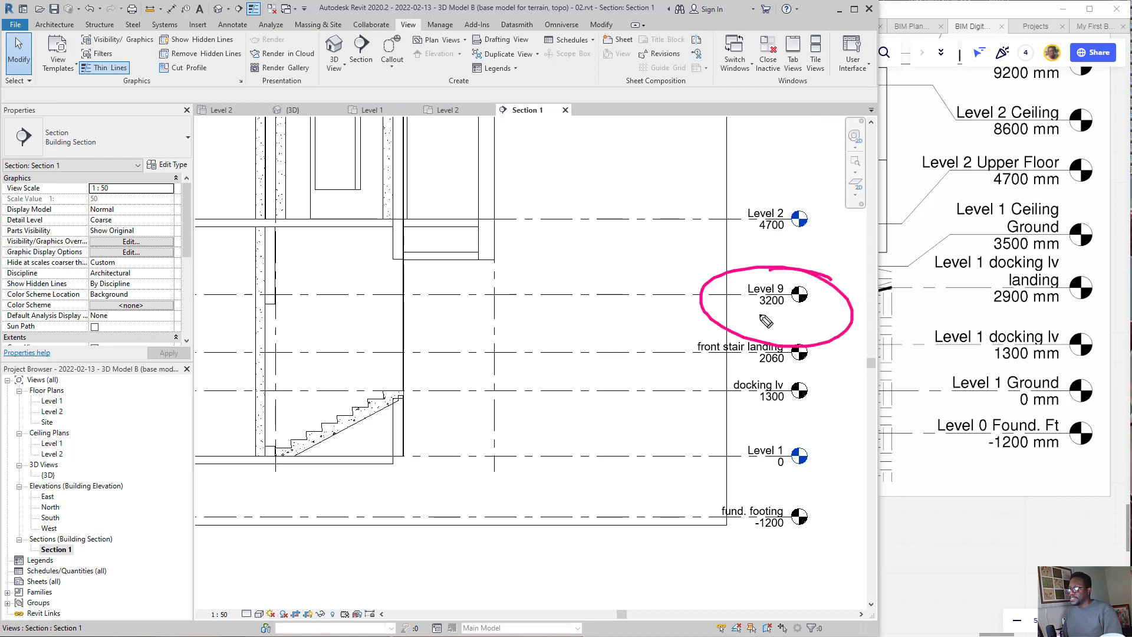
left_click_drag(737, 308, 821, 307)
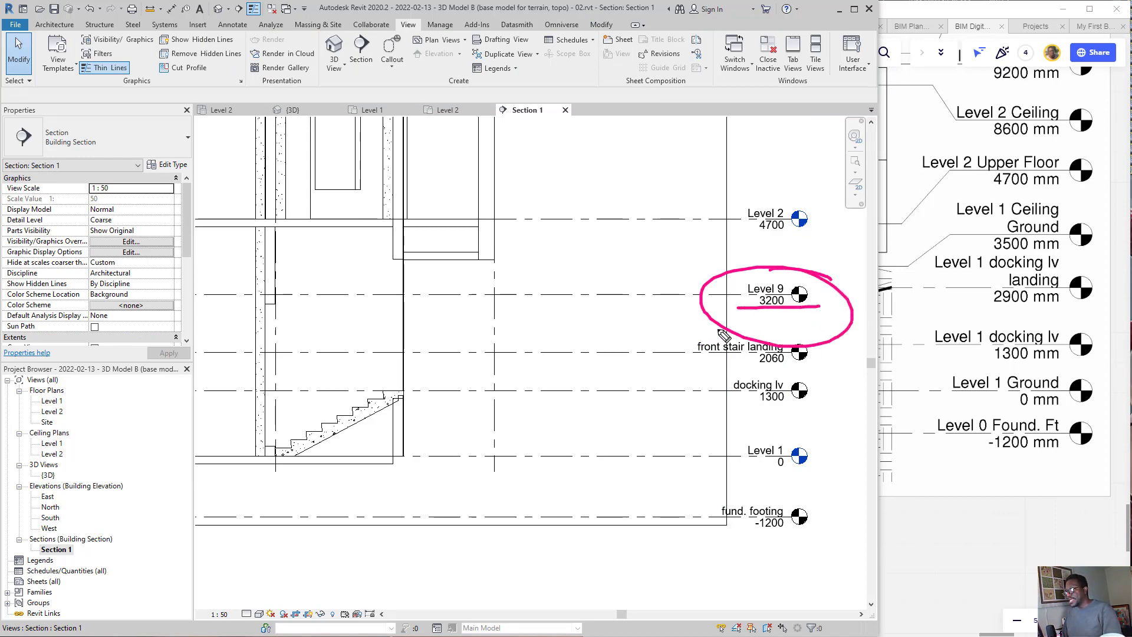
mouse_move(702, 304)
left_mouse_down()
mouse_move(280, 460)
mouse_move(62, 412)
mouse_move(106, 403)
left_mouse_up()
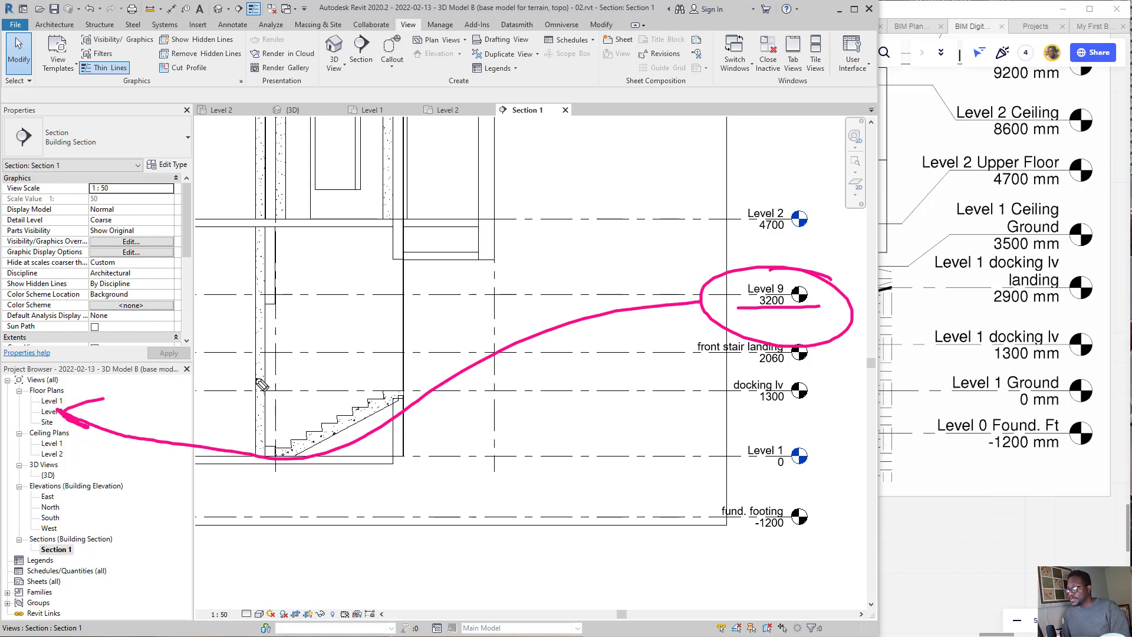
left_click_drag(224, 380, 231, 497)
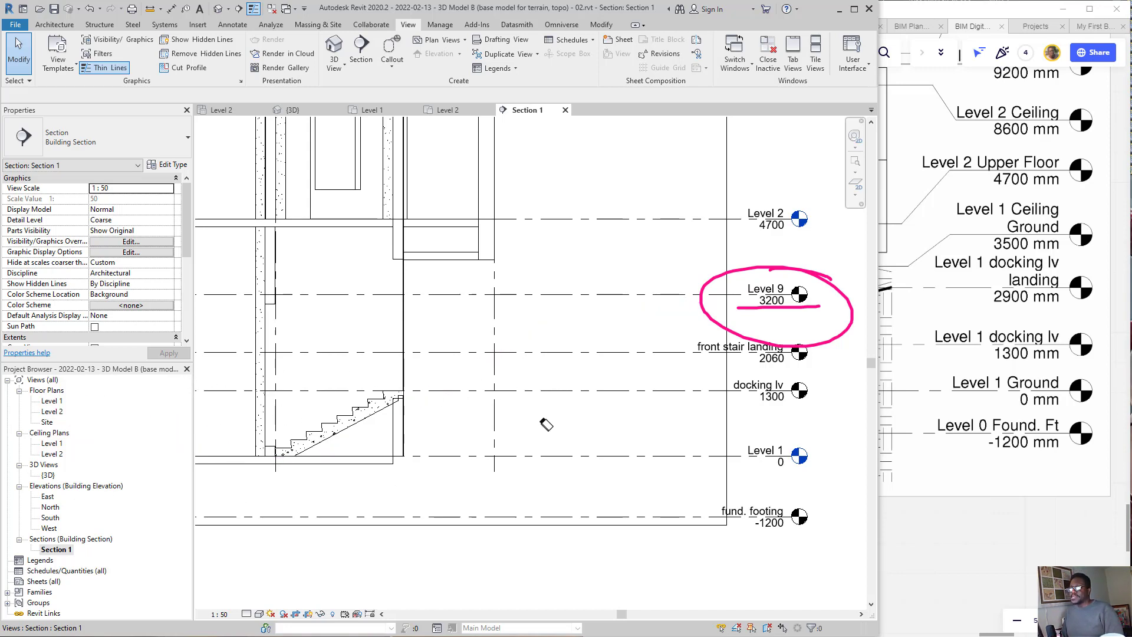
left_click_drag(716, 305, 768, 331)
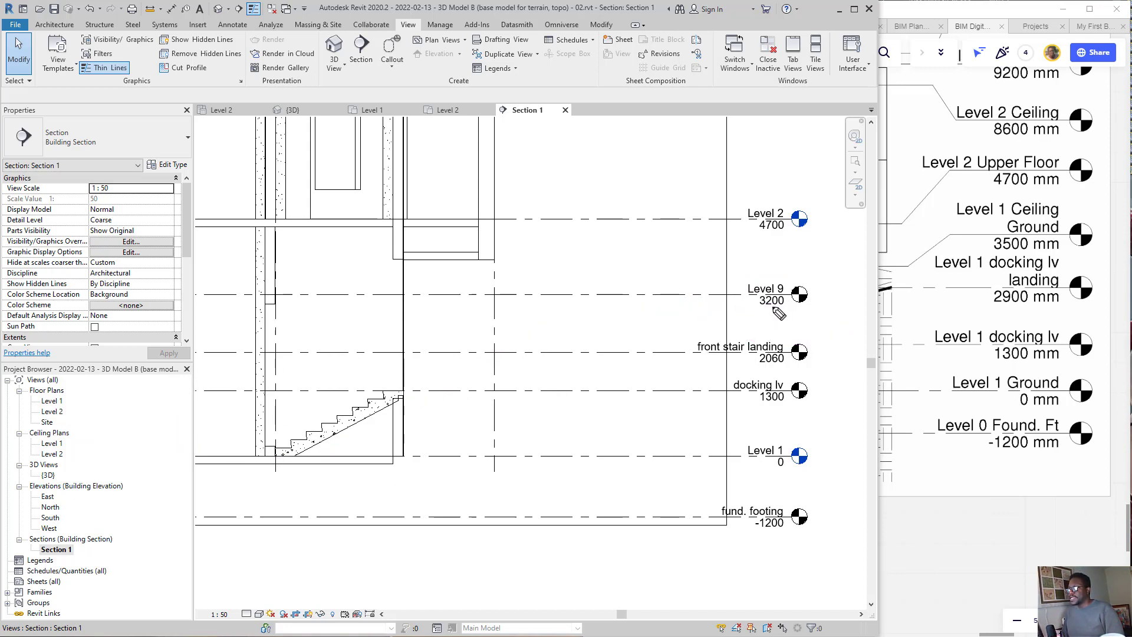
Step: Set the elevation of the copied level above the front stair landing to 2800 mm
double_click(771, 302)
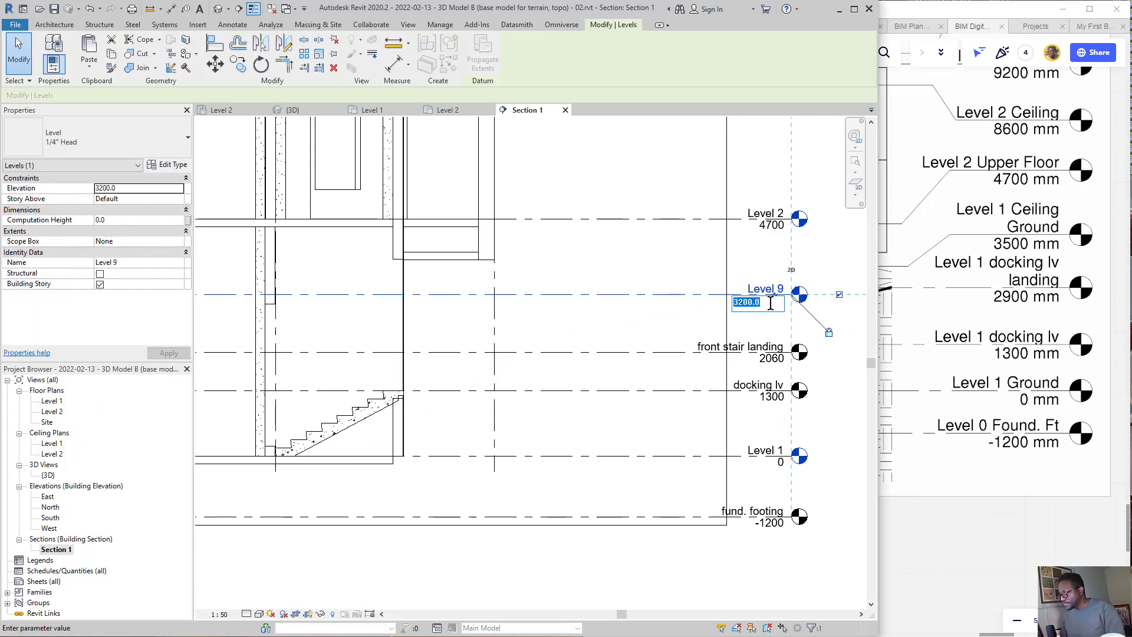
type("280")
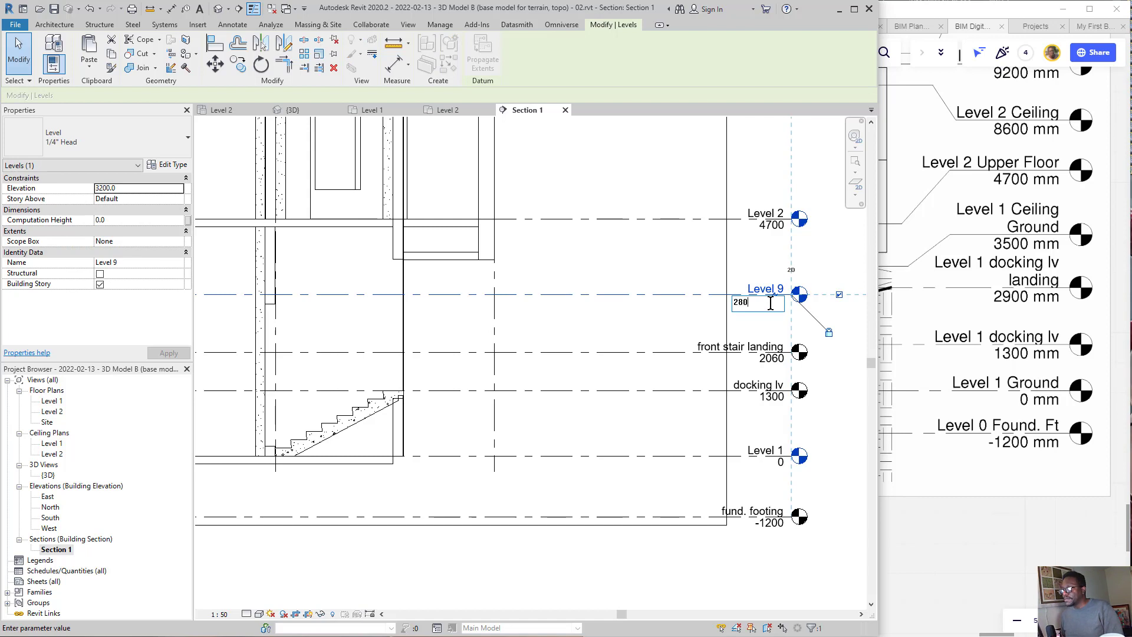
key("Return")
left_click(650, 286)
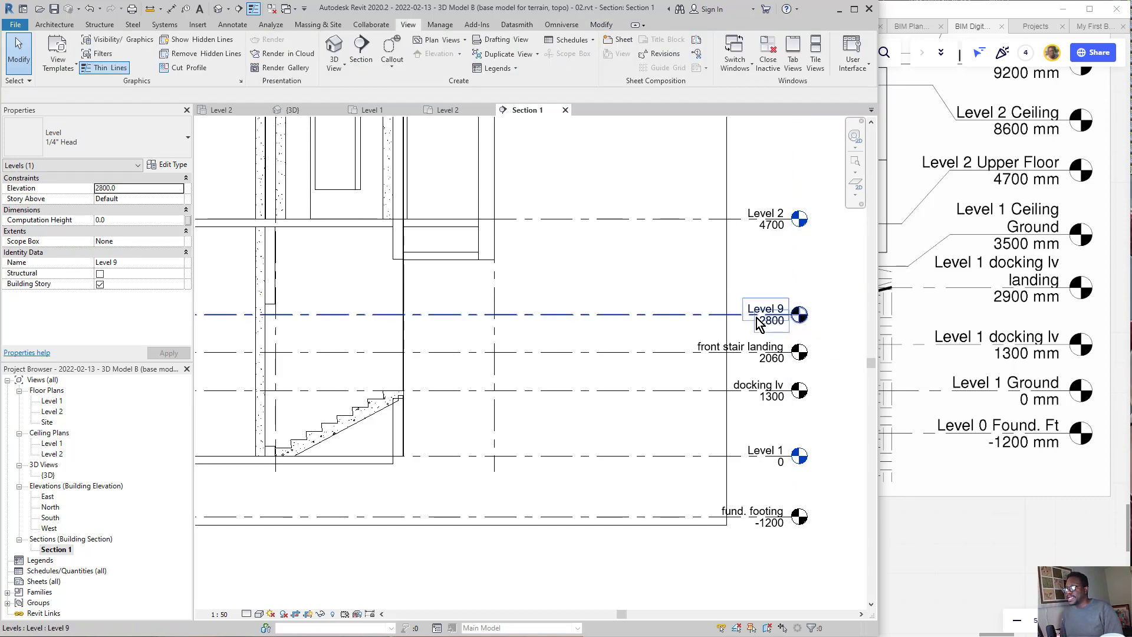
Step: Undo the elevation change, the level copy and the deletion of the Docking lv landing level
key("ctrl+z")
key("ctrl+z")
key("ctrl+z")
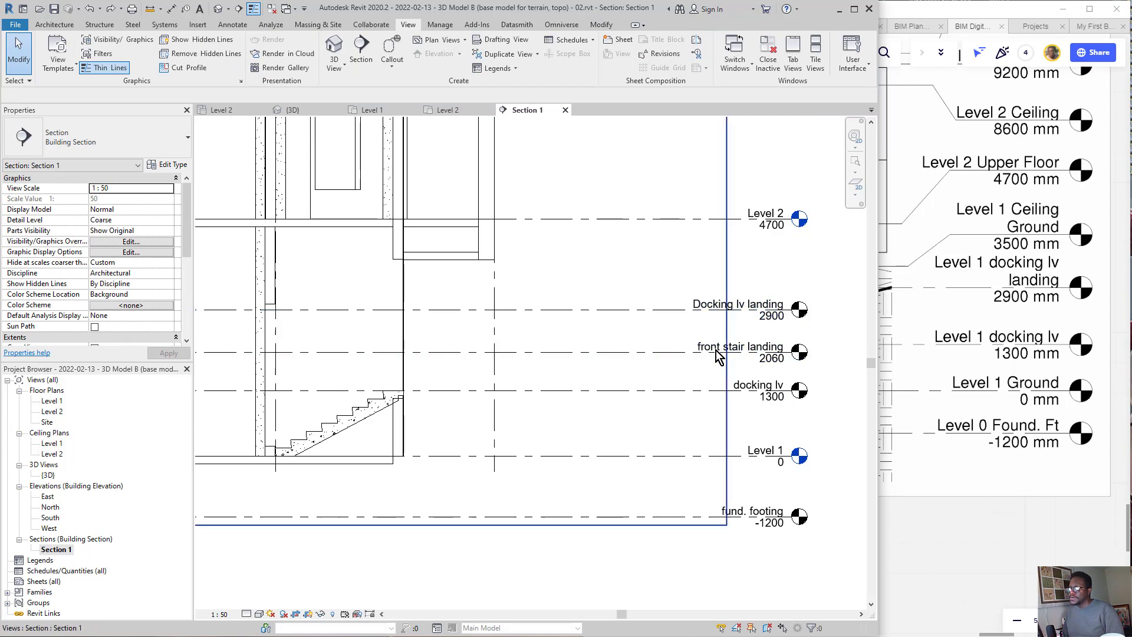
Step: Circle the Docking lv landing marker, sketch a slab in ink at that level with an arrow up to Level 2, and erase the slab sketch
mouse_move(829, 295)
left_mouse_down()
mouse_move(685, 324)
mouse_move(817, 344)
mouse_move(775, 293)
left_mouse_up()
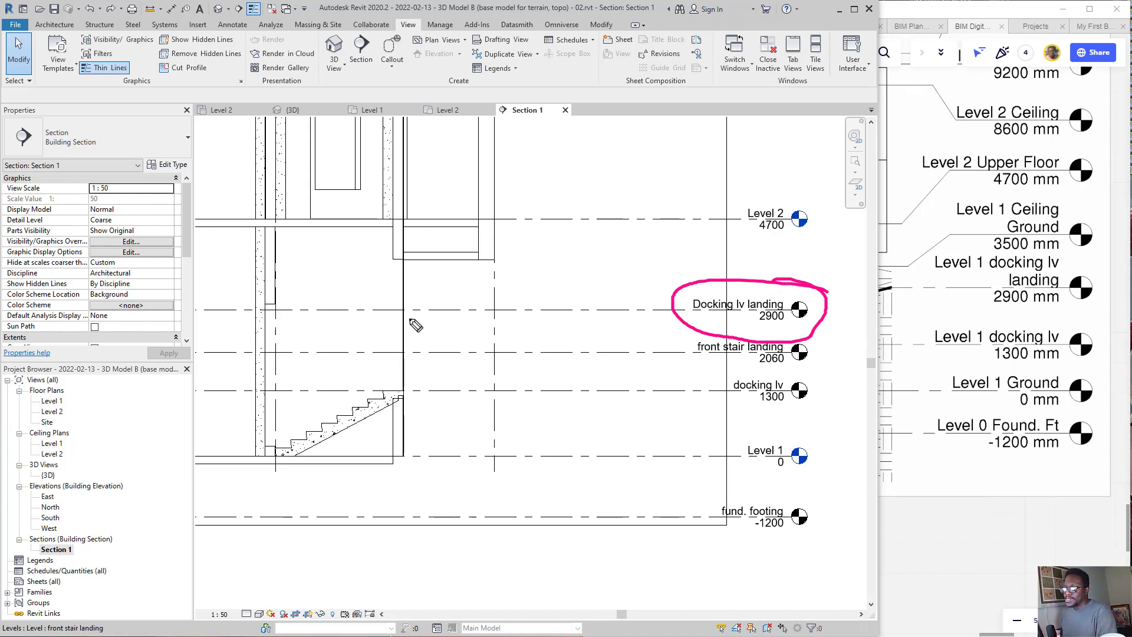
mouse_move(401, 309)
left_mouse_down()
mouse_move(491, 311)
mouse_move(417, 322)
mouse_move(455, 308)
mouse_move(451, 230)
left_mouse_up()
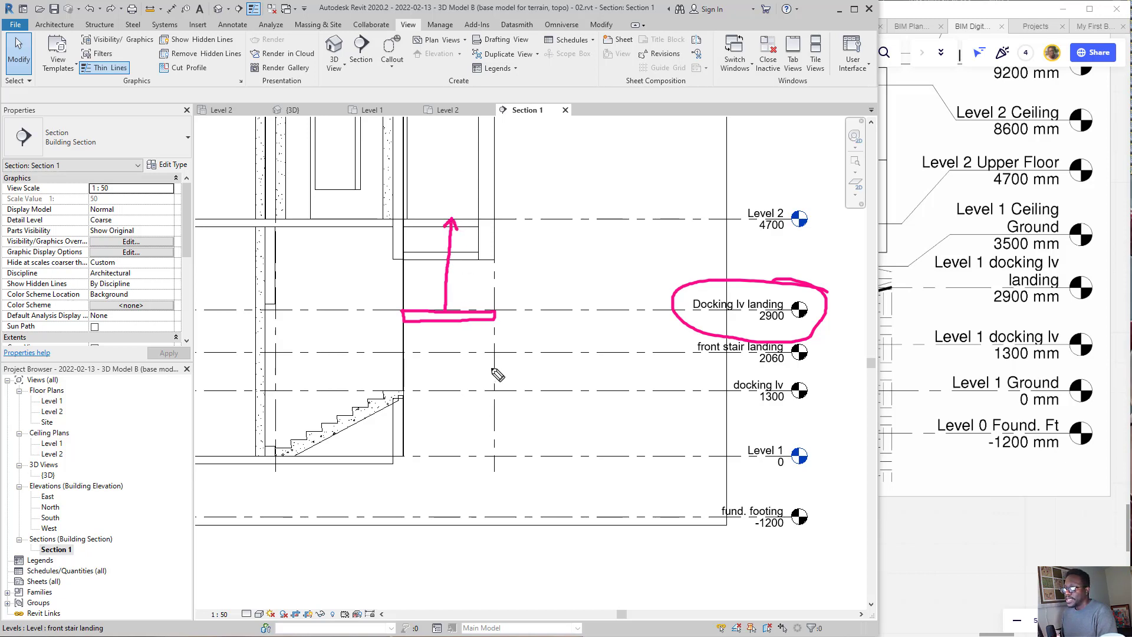
mouse_move(525, 289)
left_mouse_down()
mouse_move(415, 364)
mouse_move(407, 318)
left_mouse_up()
left_click(458, 319)
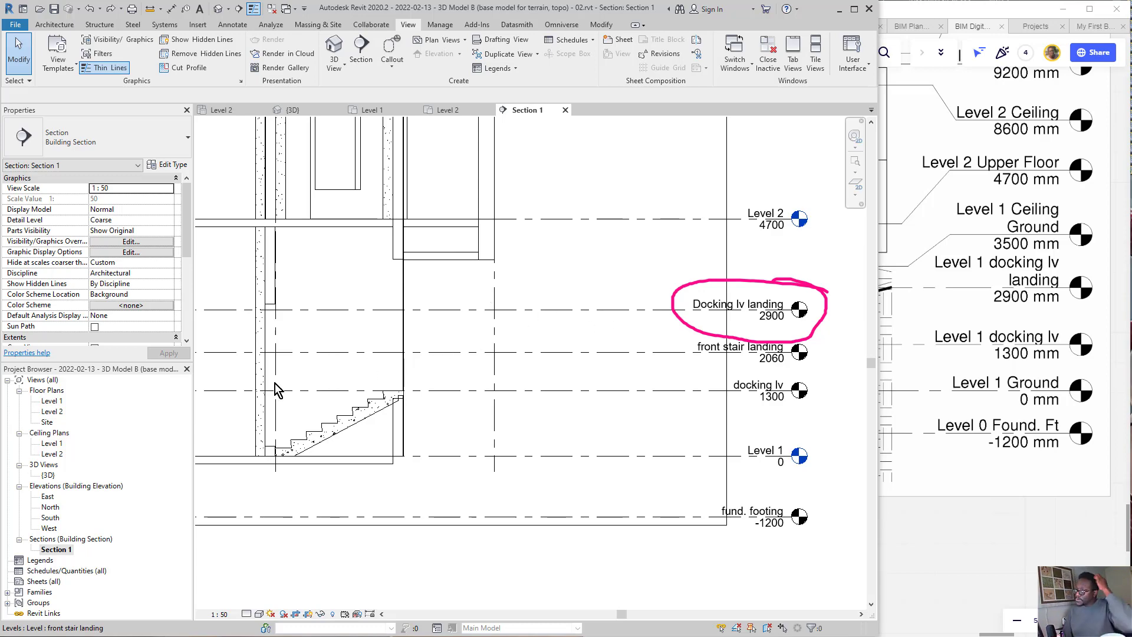
Step: Open the Level 1 floor plan and erase the leftover ink circle
double_click(53, 401)
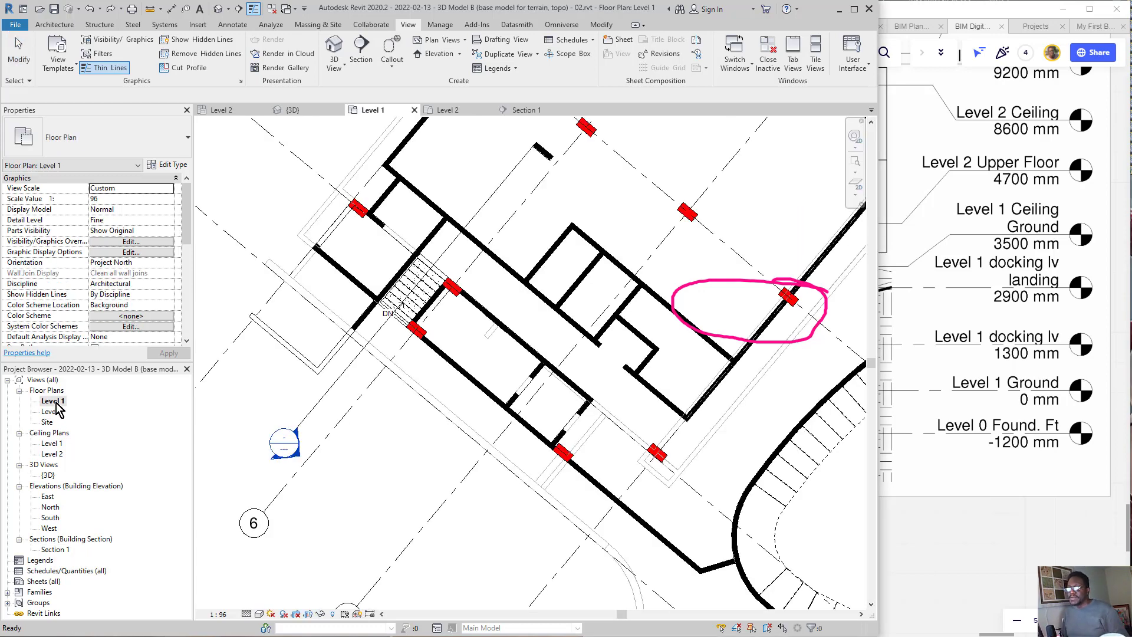
left_click_drag(719, 217, 726, 349)
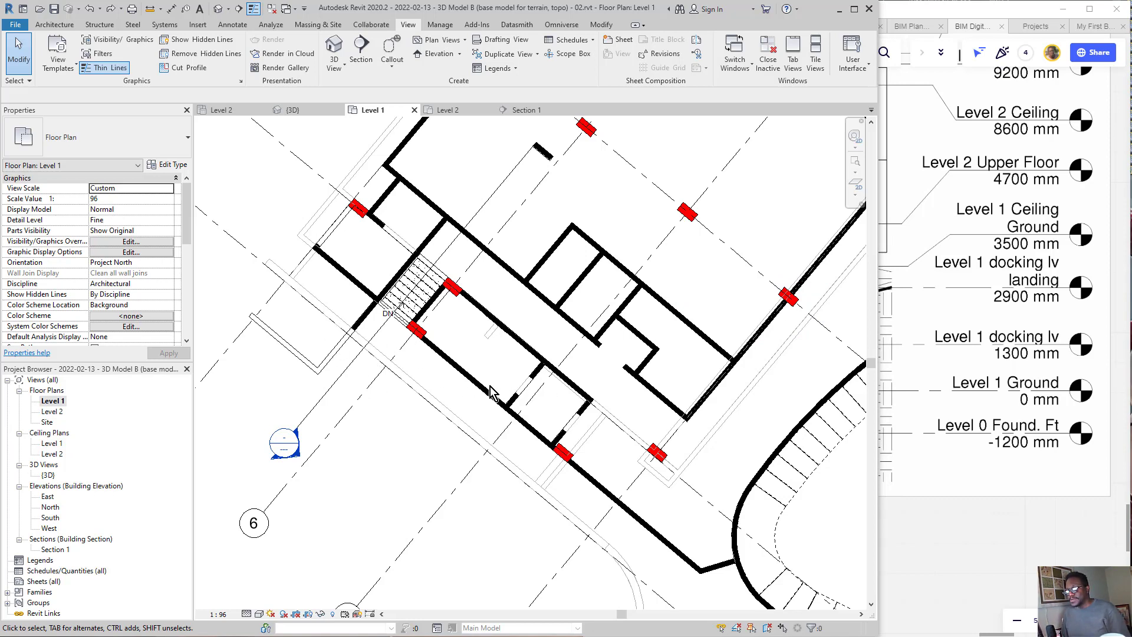
Step: Outline the strip alongside the interior stair in the Level 1 plan with thick ink and erase the outline
scroll(480, 384, "up", 2)
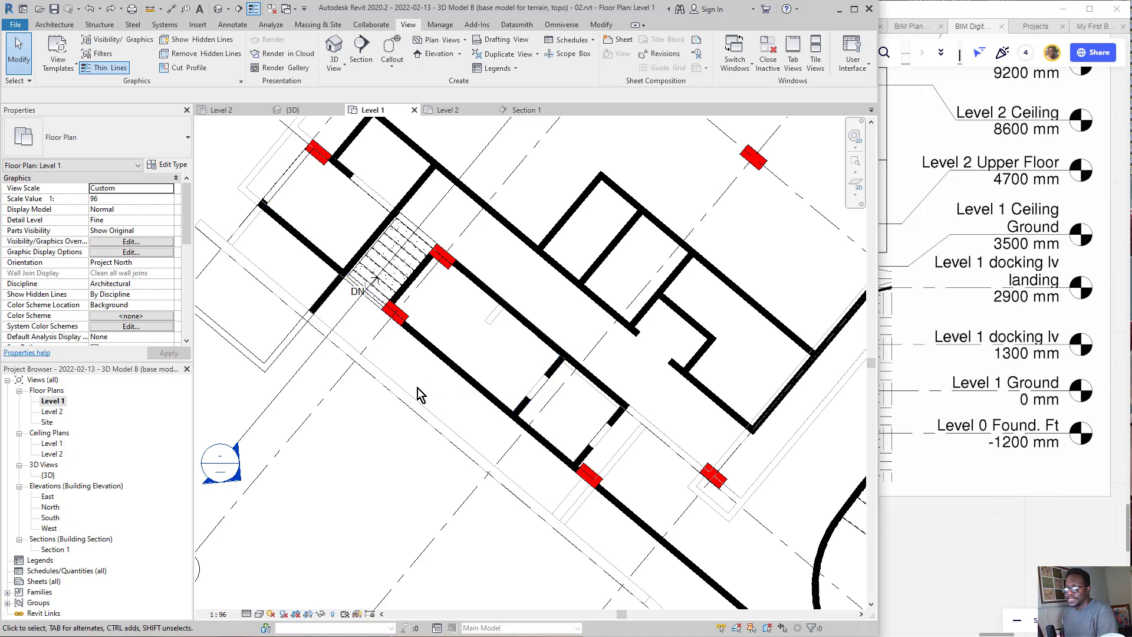
mouse_move(579, 439)
left_mouse_down()
mouse_move(330, 251)
mouse_move(274, 312)
mouse_move(533, 557)
left_mouse_up()
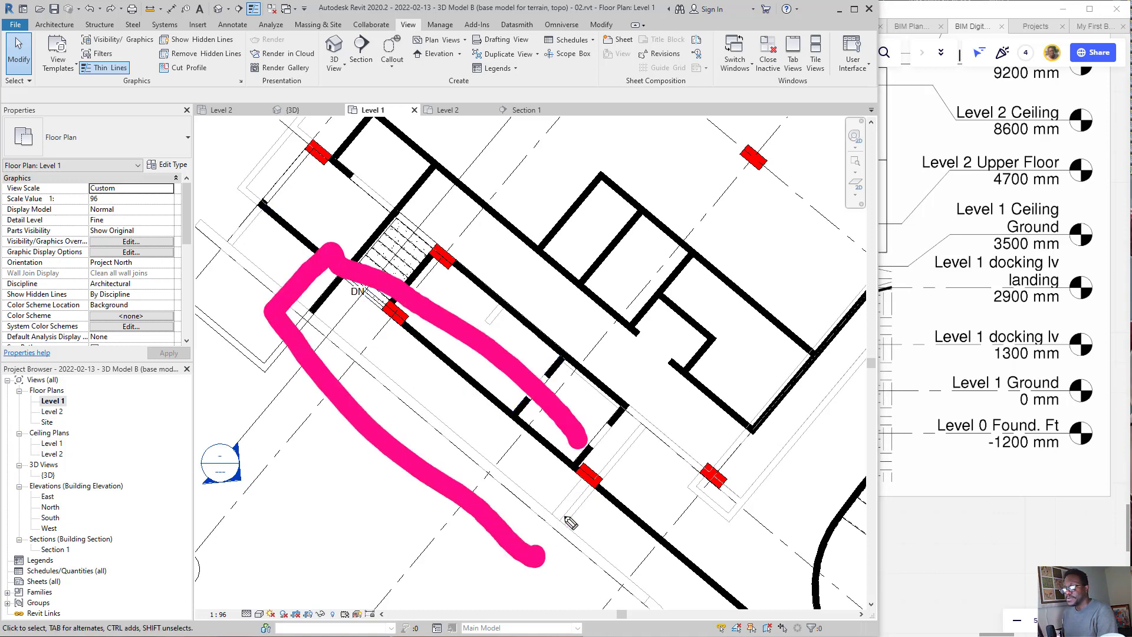
mouse_move(571, 522)
left_mouse_down()
mouse_move(566, 436)
mouse_move(620, 426)
left_mouse_up()
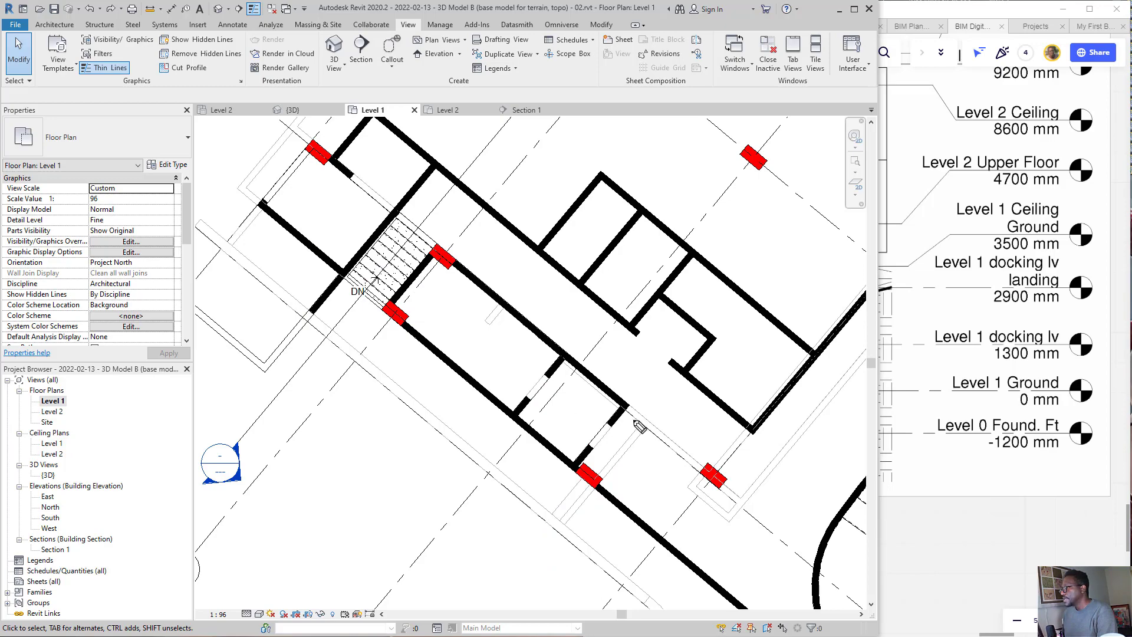
key("super+shift+s")
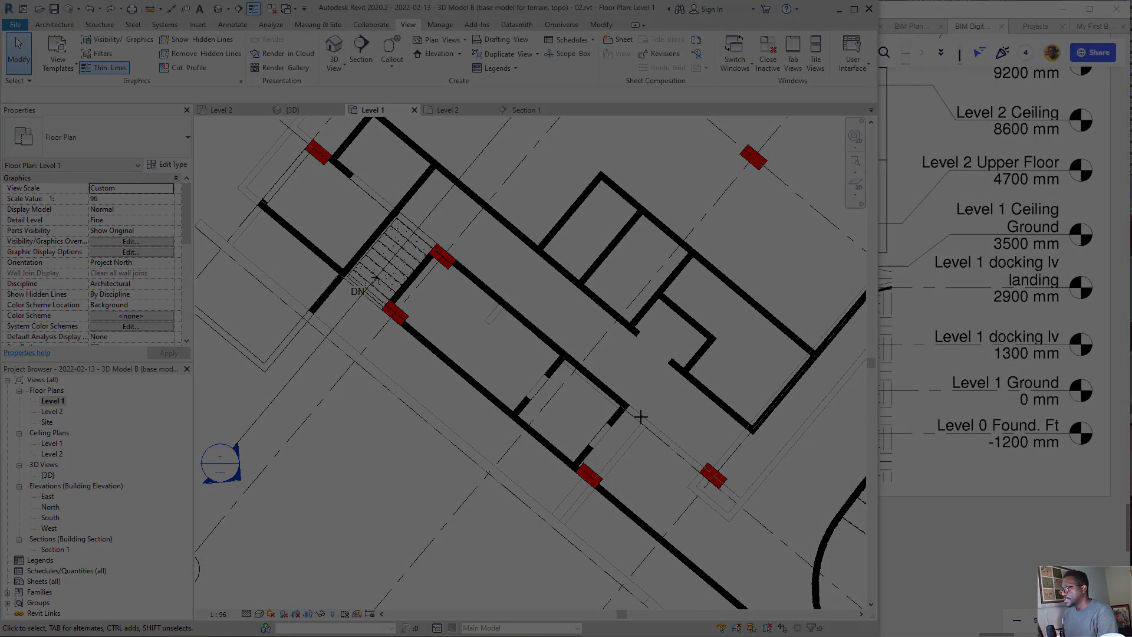
key("Escape")
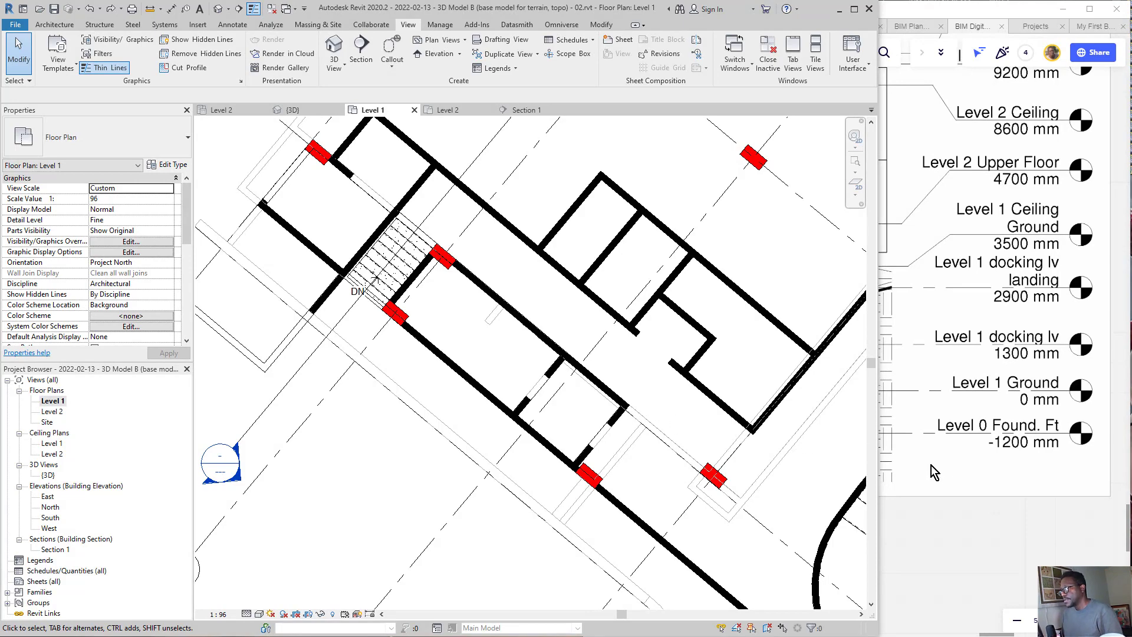
Step: Switch to the Miro board and examine the stair section drawing around the landing between the two flights
left_click(935, 473)
scroll(970, 431, "down", 7)
left_click_drag(755, 336, 883, 320)
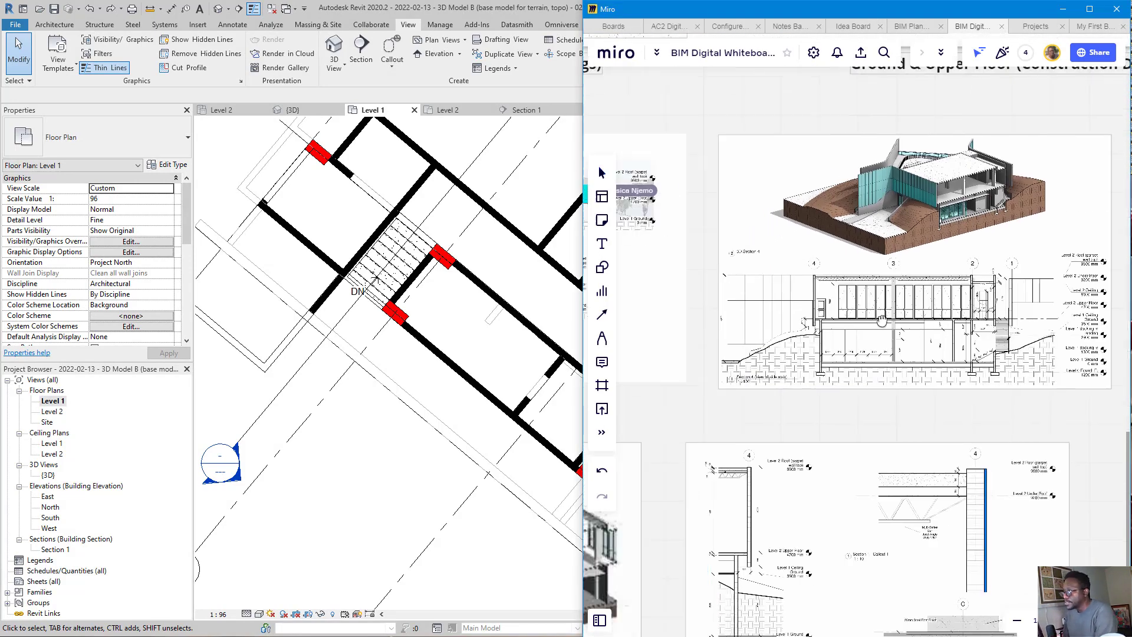
mouse_move(883, 320)
middle_mouse_down()
mouse_move(933, 260)
mouse_move(897, 295)
mouse_move(728, 300)
middle_mouse_up()
scroll(819, 313, "down", 4)
scroll(930, 283, "up", 1)
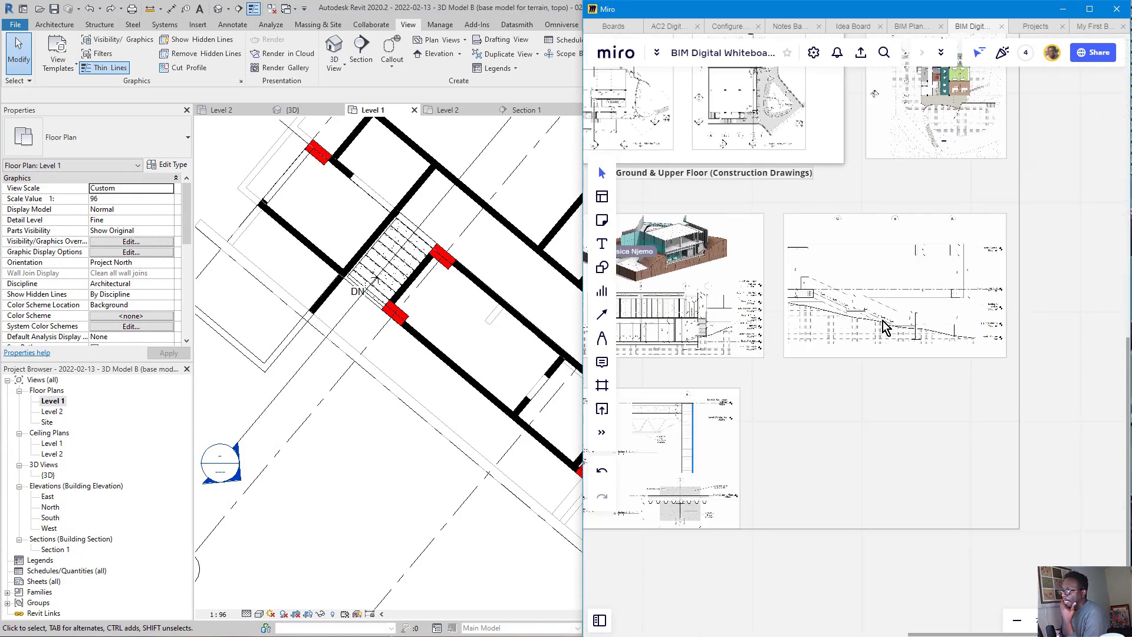
scroll(885, 327, "up", 10)
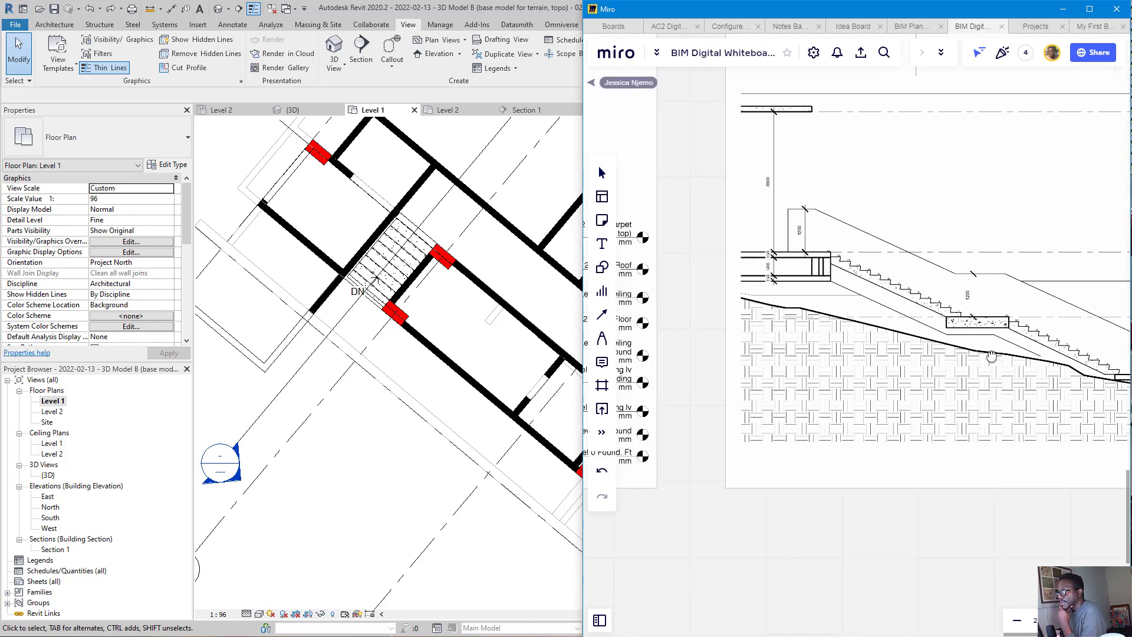
middle_click_drag(992, 356, 966, 341)
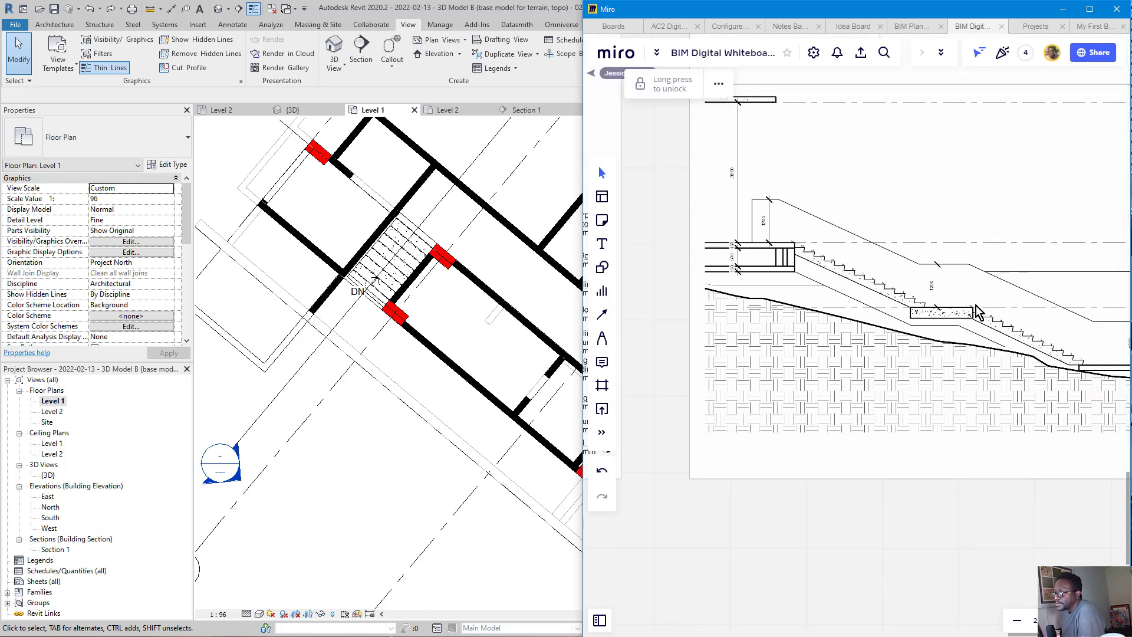
Step: Circle the section's mid-stair landing in ink, link it by arrow to an outlined strip beside the plan's stair, and erase the ink
mouse_move(965, 229)
left_mouse_down()
mouse_move(955, 366)
mouse_move(963, 229)
left_mouse_up()
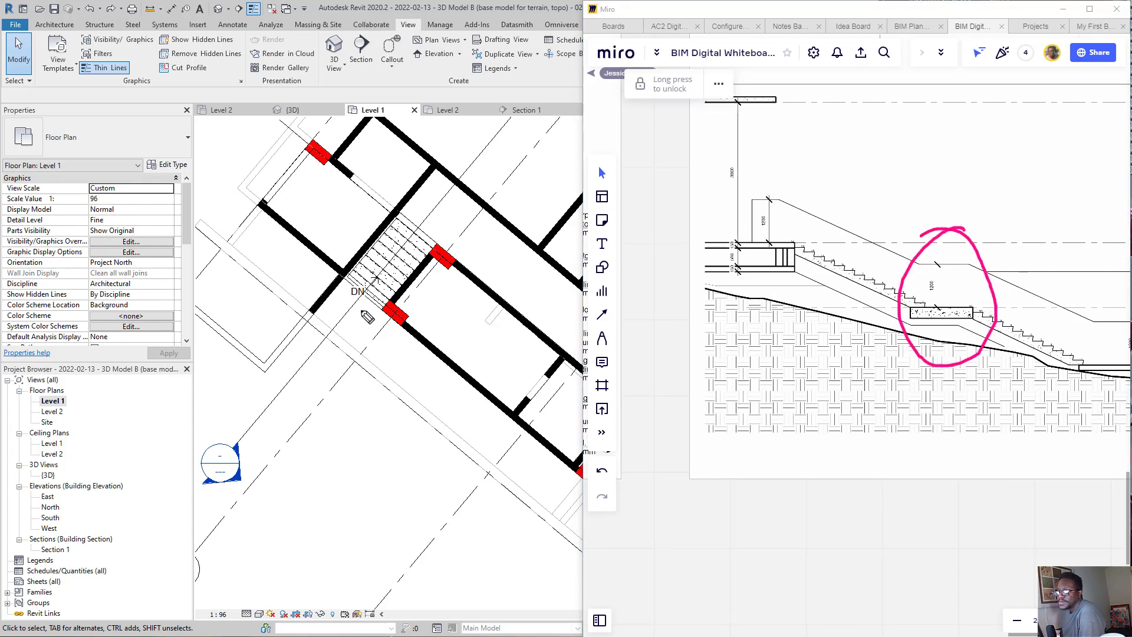
mouse_move(361, 260)
left_mouse_down()
mouse_move(283, 294)
mouse_move(534, 505)
mouse_move(537, 416)
mouse_move(315, 260)
left_mouse_up()
mouse_move(903, 308)
left_mouse_down()
mouse_move(475, 330)
mouse_move(463, 311)
mouse_move(485, 346)
left_mouse_up()
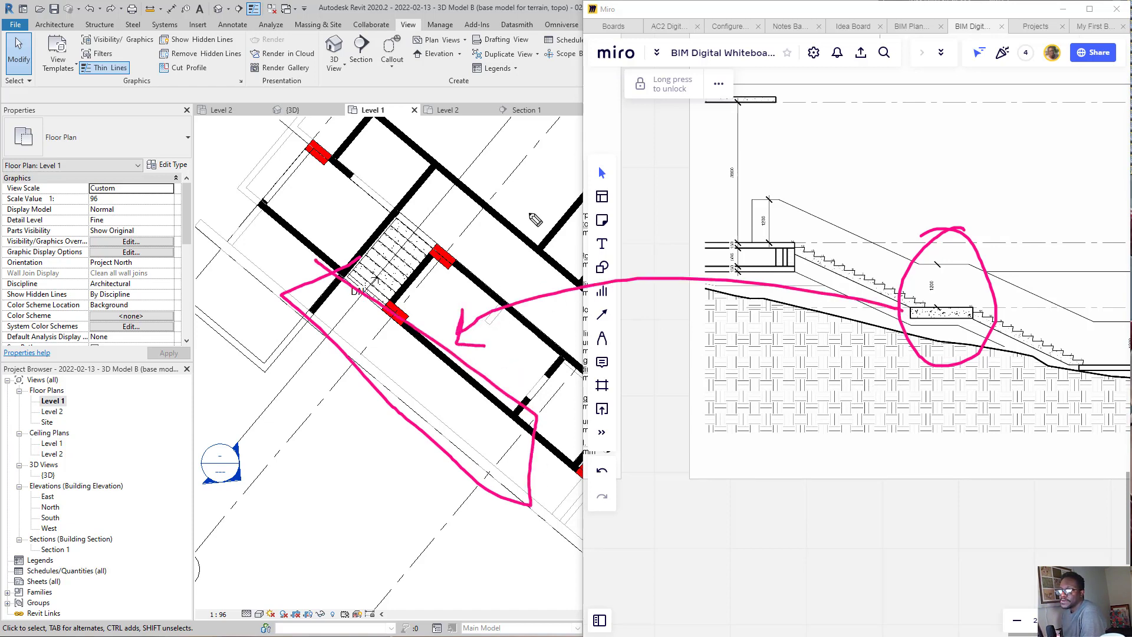
left_click_drag(529, 216, 415, 317)
mouse_move(433, 271)
left_mouse_down()
mouse_move(813, 263)
mouse_move(948, 355)
left_mouse_up()
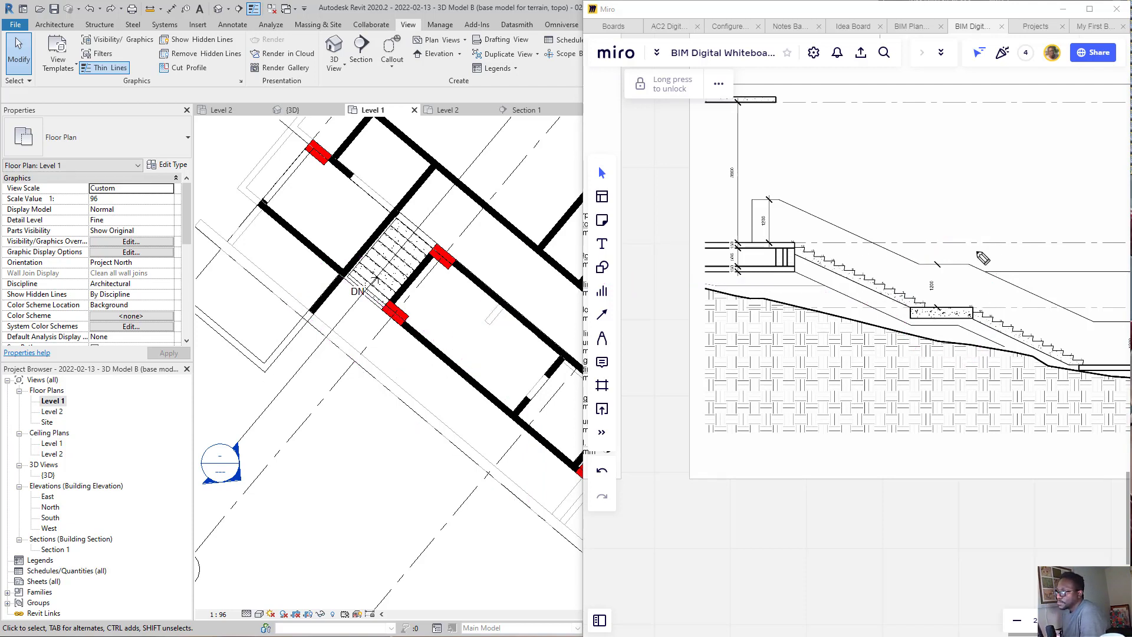
Step: Point an ink arrow at the mid-stair landing in the Miro section and switch back to Revit
mouse_move(962, 259)
left_mouse_down()
mouse_move(1022, 196)
mouse_move(950, 299)
mouse_move(968, 293)
left_mouse_up()
left_click(482, 28)
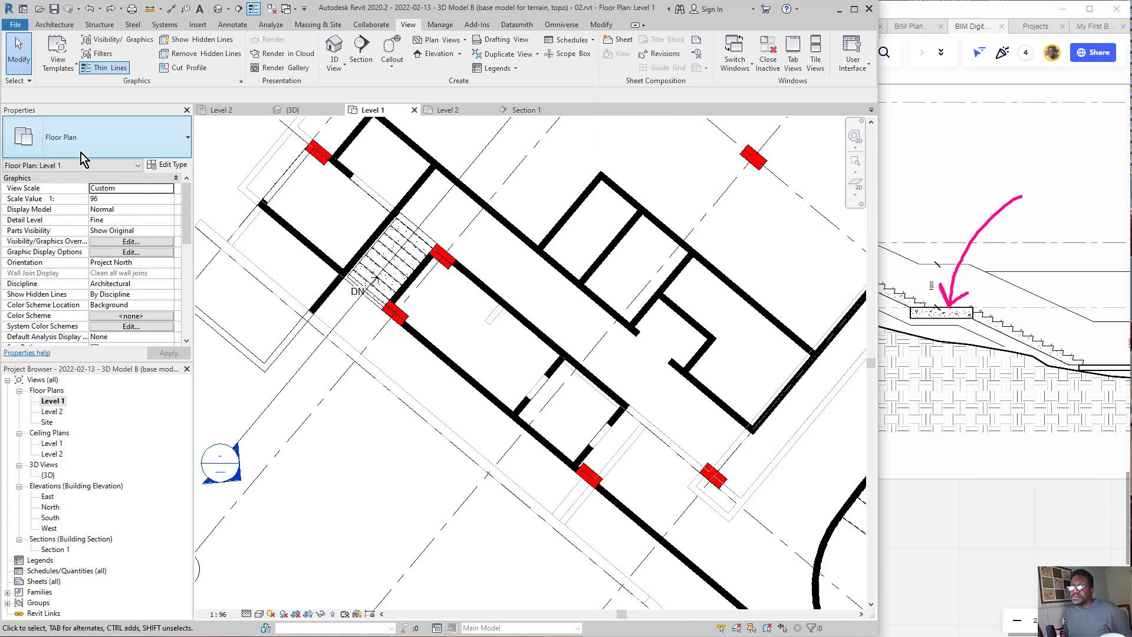
left_click(56, 25)
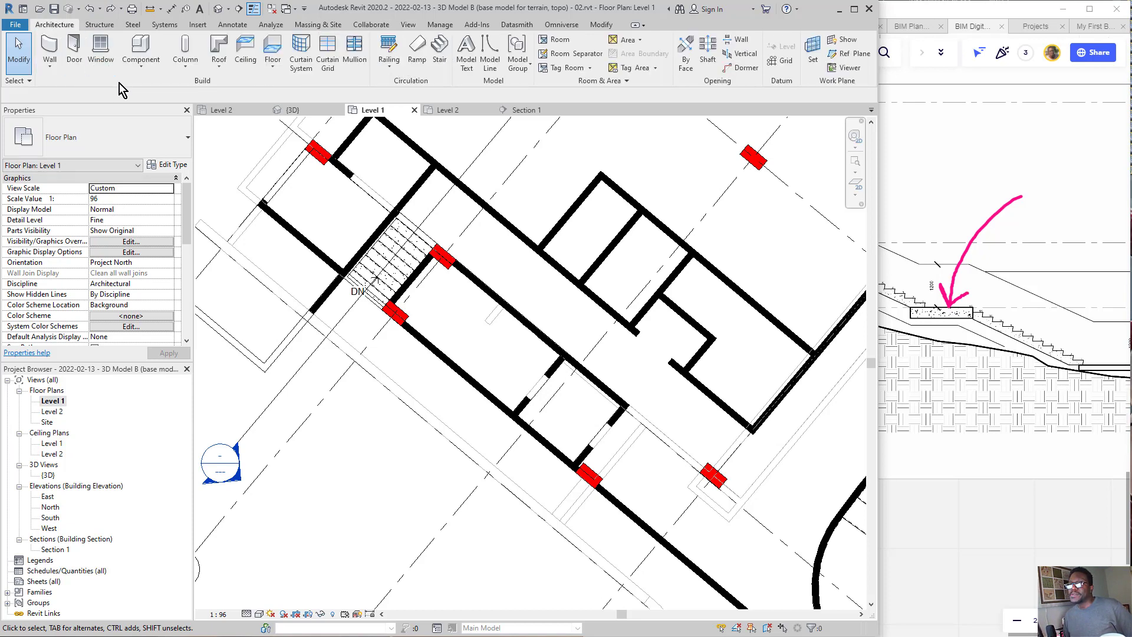
left_click(277, 52)
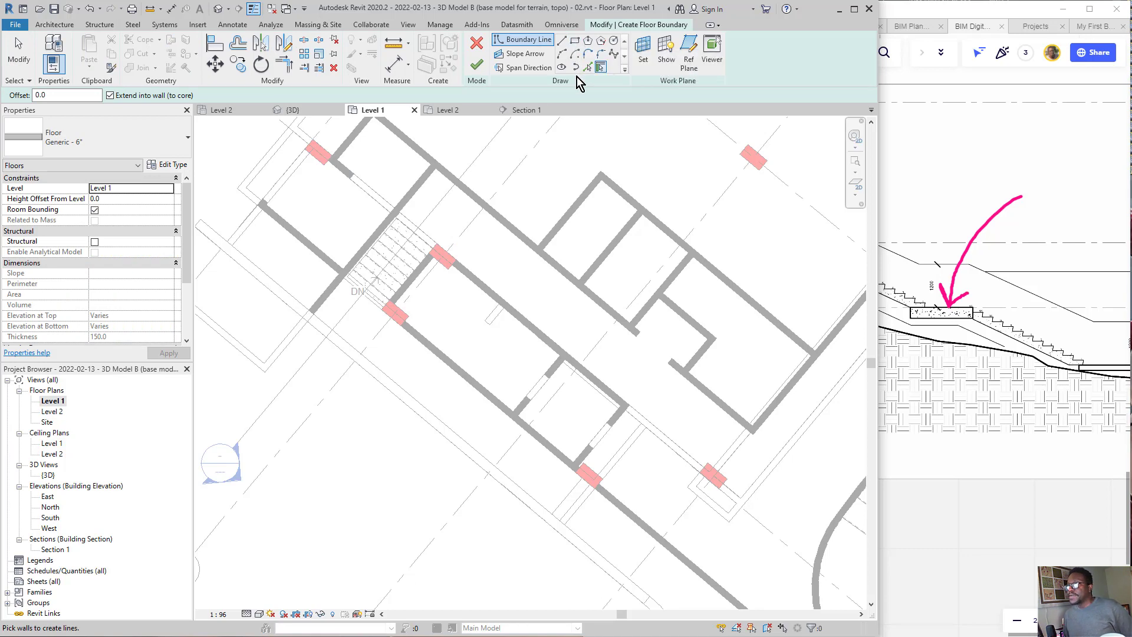
left_click(224, 243)
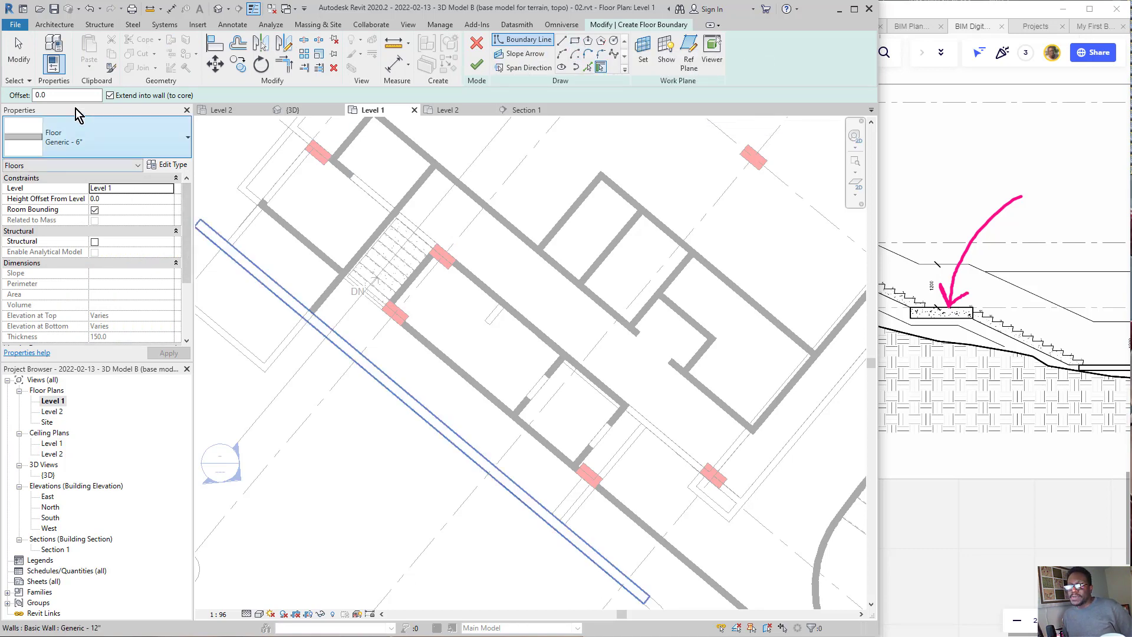
key("ctrl+z")
left_click(476, 45)
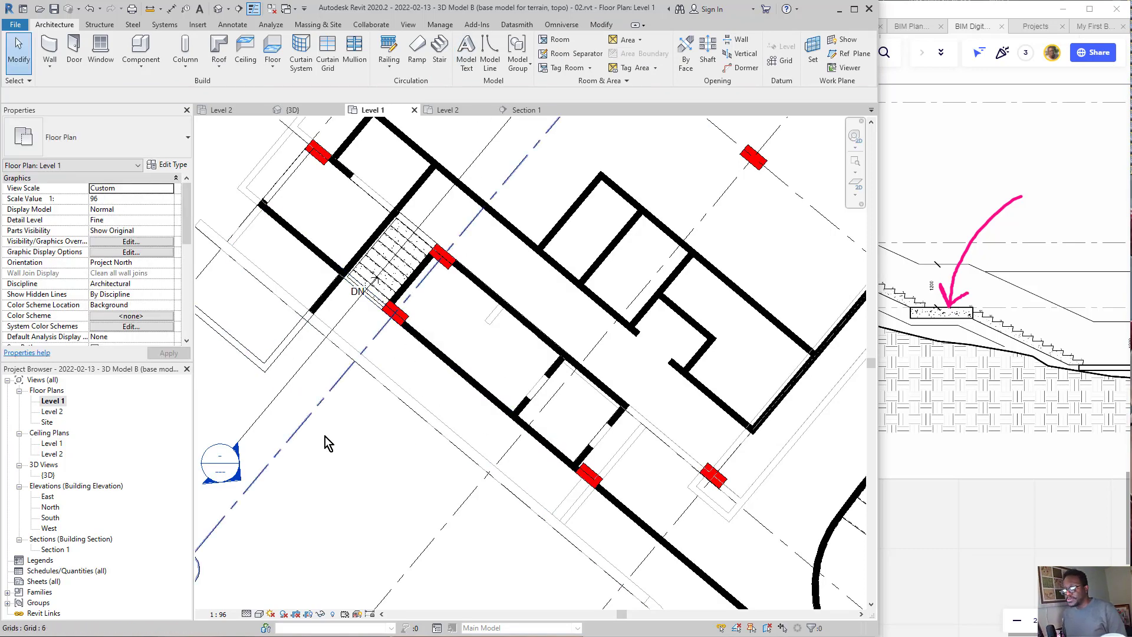
Step: Set the Level 1 floor plan's orientation to True North
left_click(172, 263)
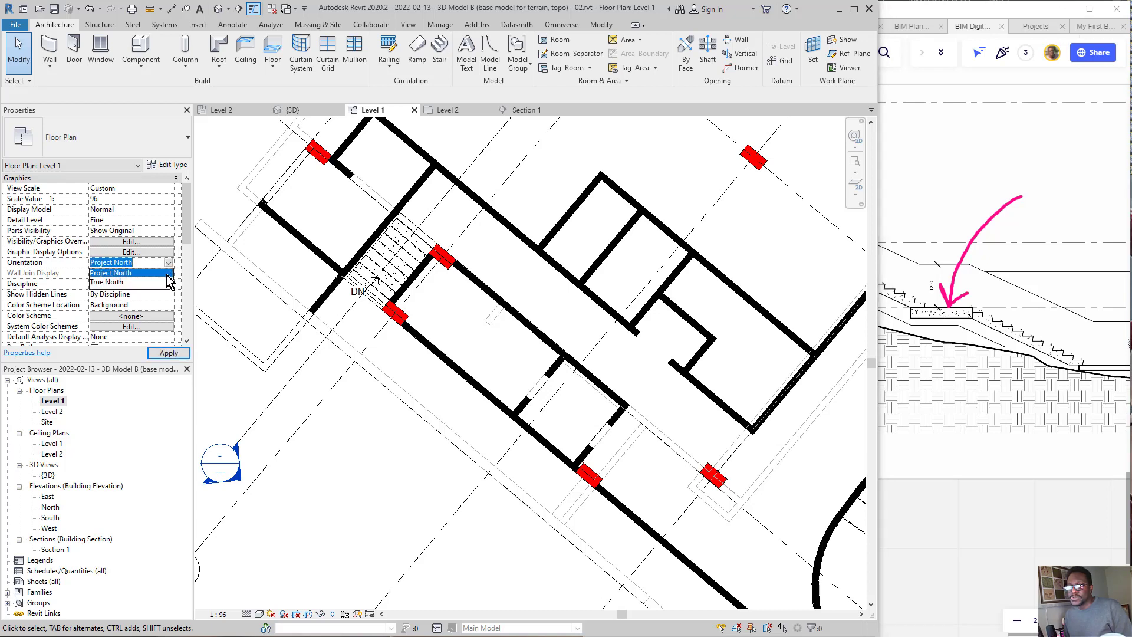
left_click(169, 274)
left_click(170, 263)
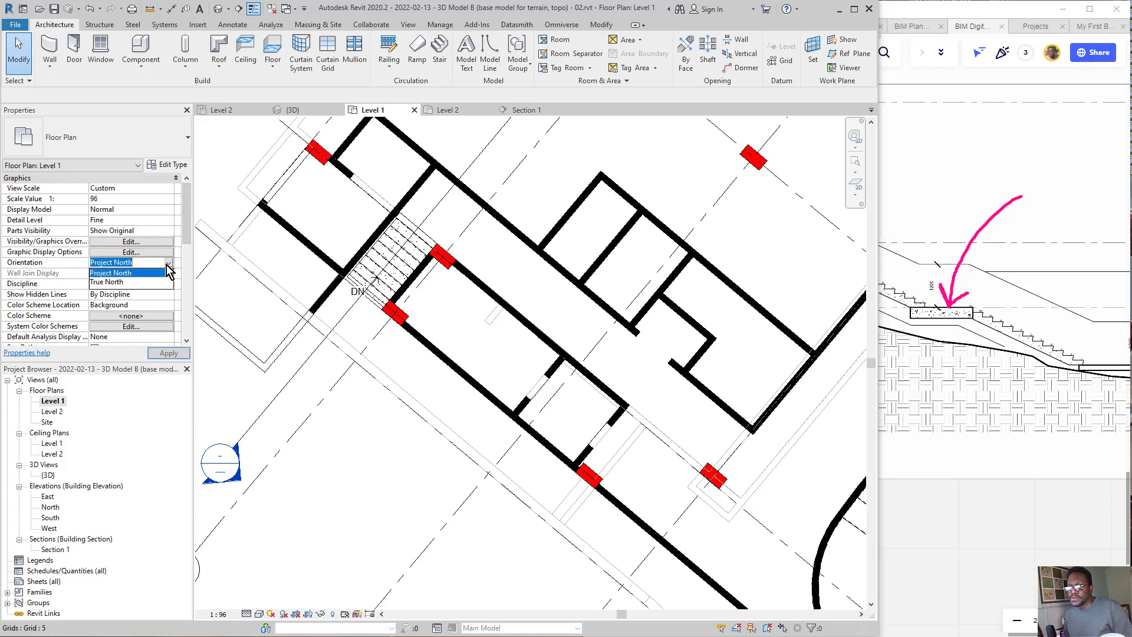
left_click(161, 283)
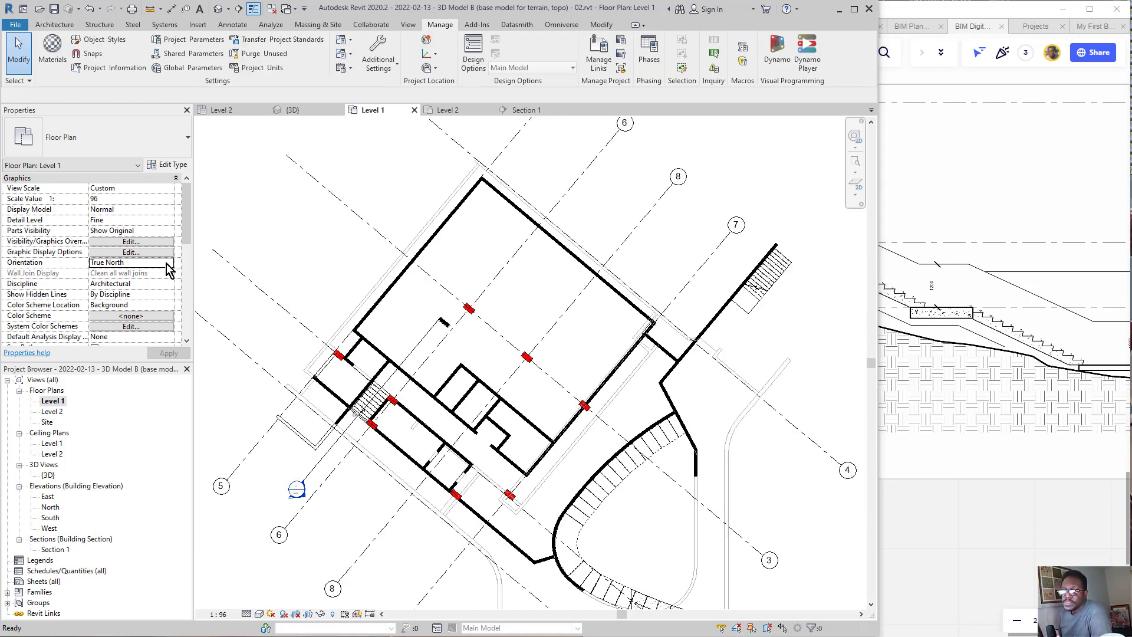
Step: Set the Level 1 floor plan's orientation to Project North
left_click(170, 267)
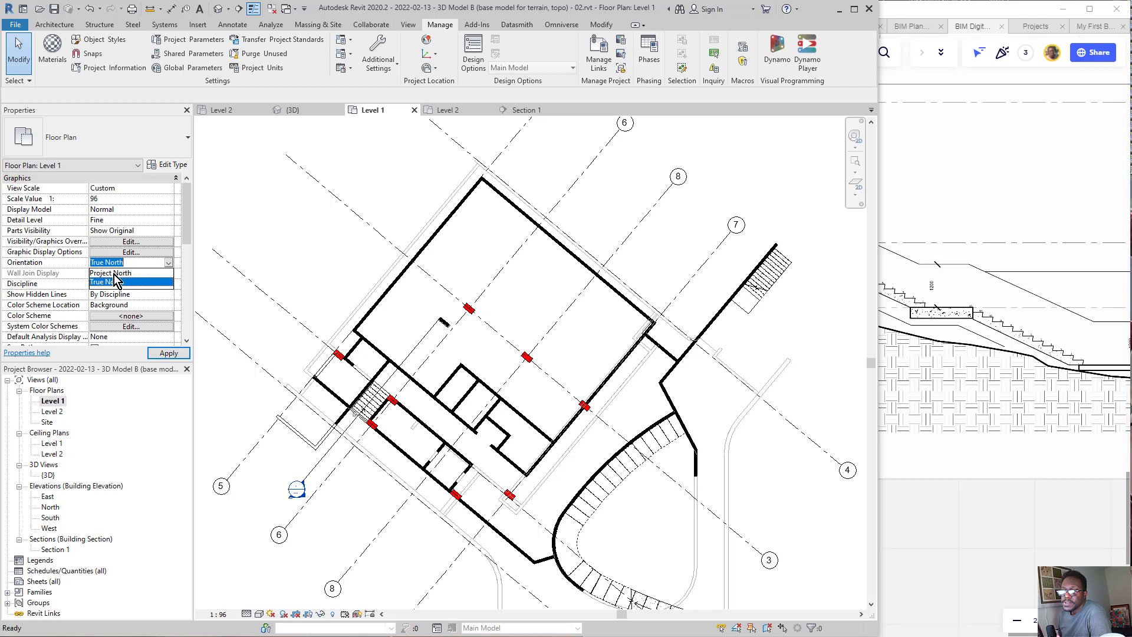
left_click(111, 273)
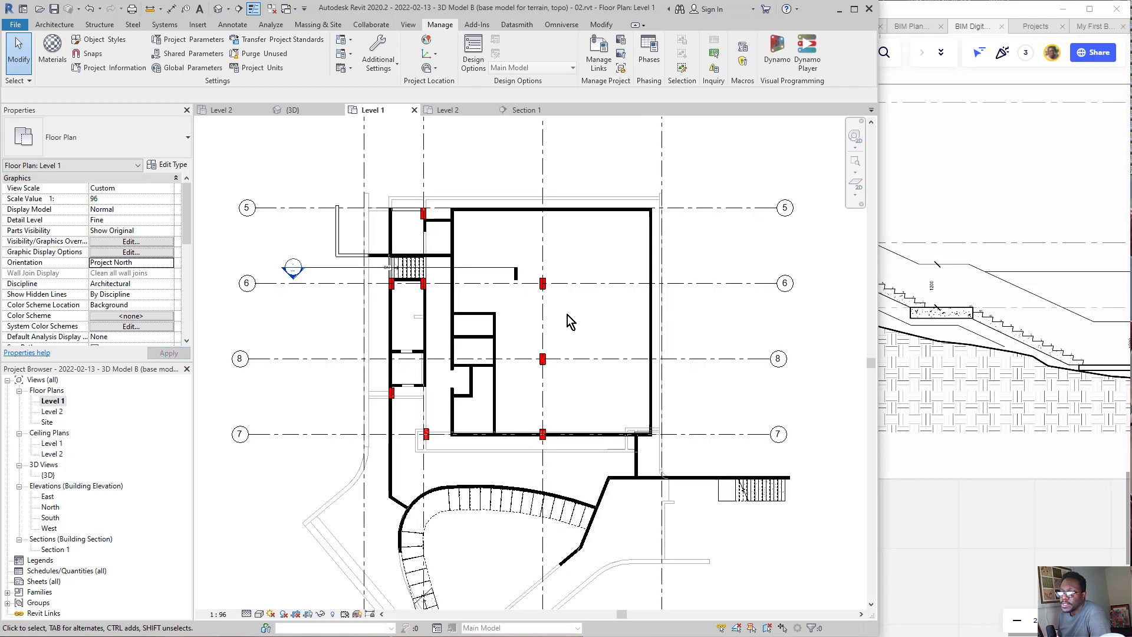
scroll(412, 279, "up", 2)
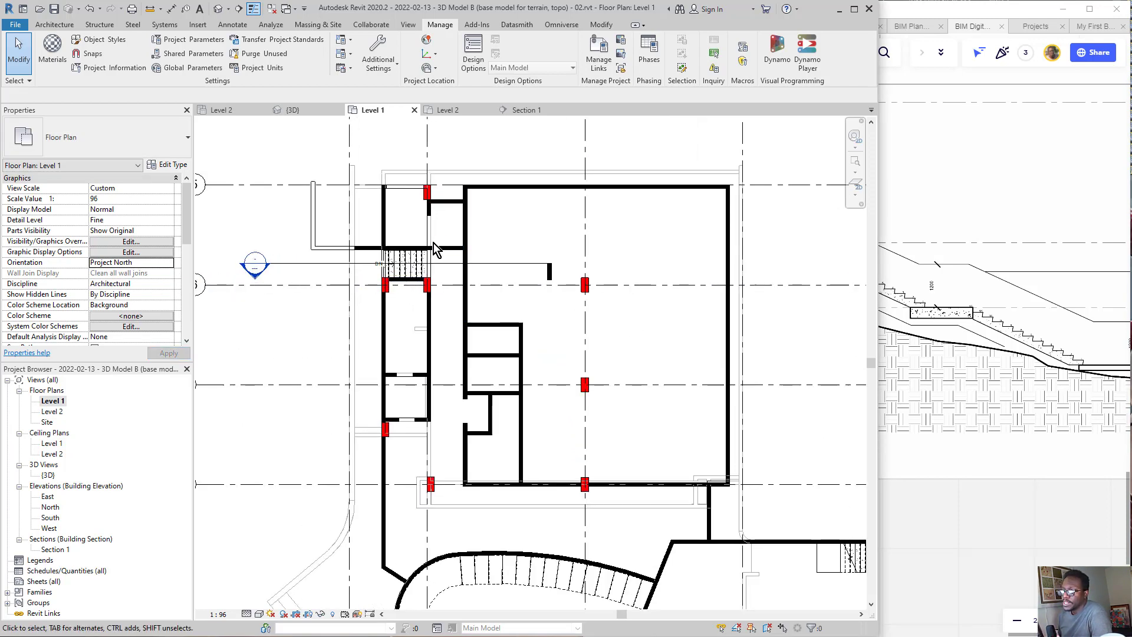
scroll(377, 356, "up", 2)
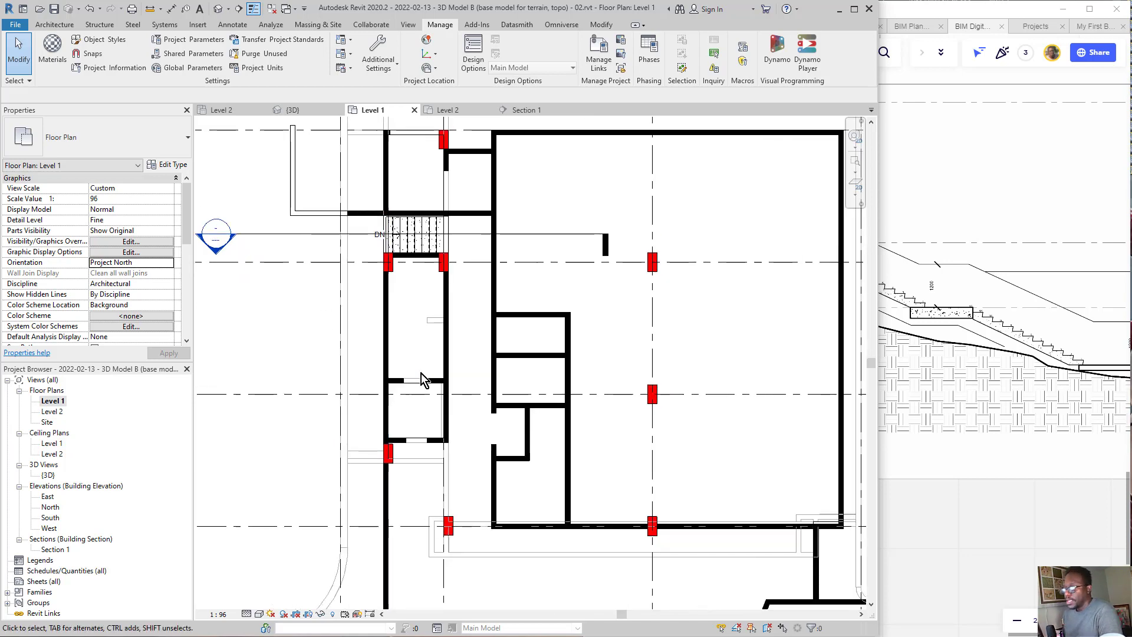
scroll(348, 375, "up", 2)
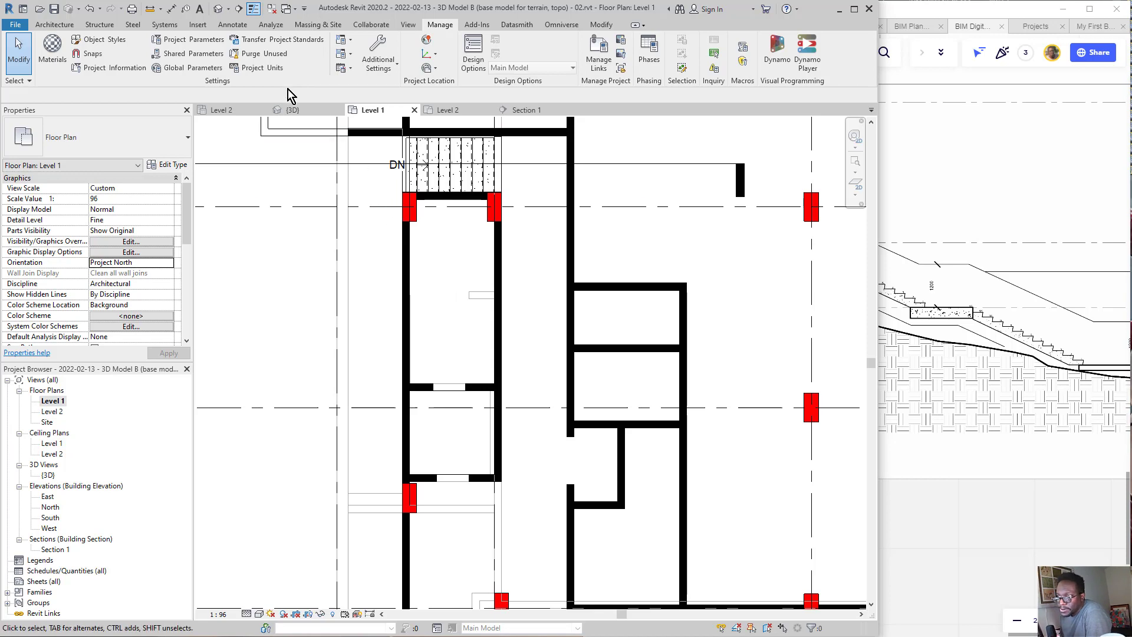
Step: Create a Generic - 6" floor on the Docking lv landing level from a rectangle about 1496 mm wide, outside the corridor wall
left_click(62, 28)
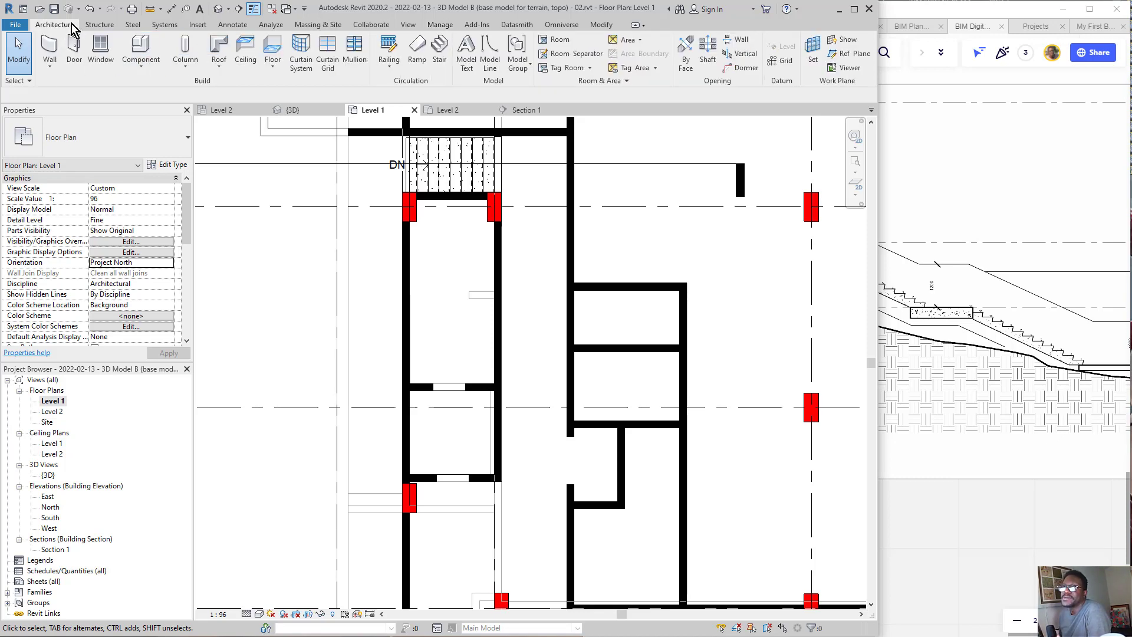
left_click(275, 59)
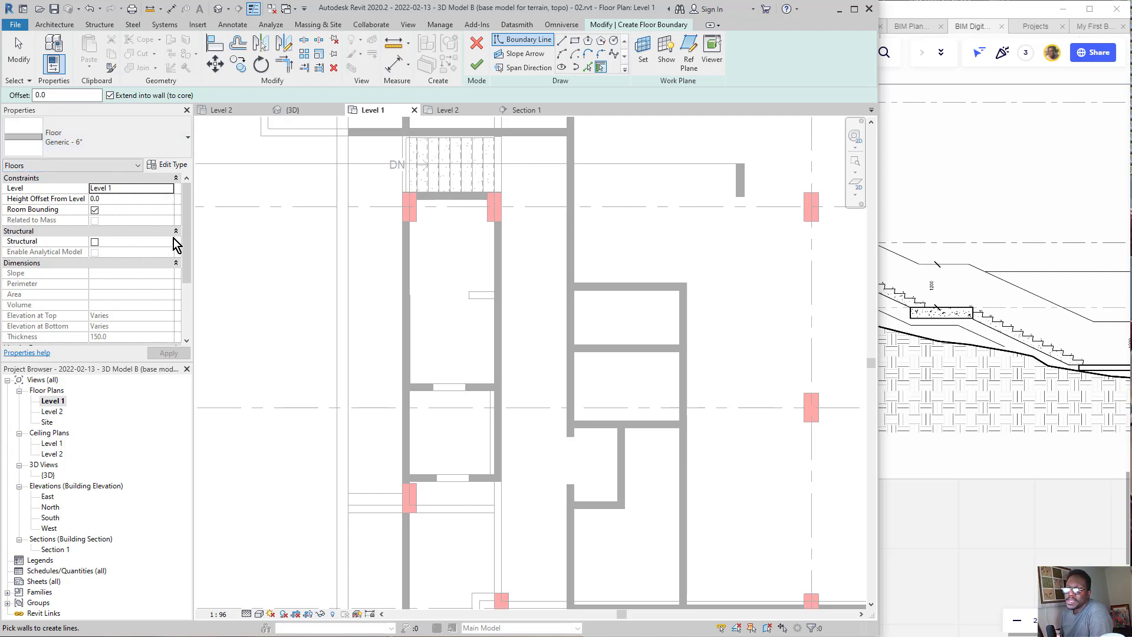
left_click(170, 195)
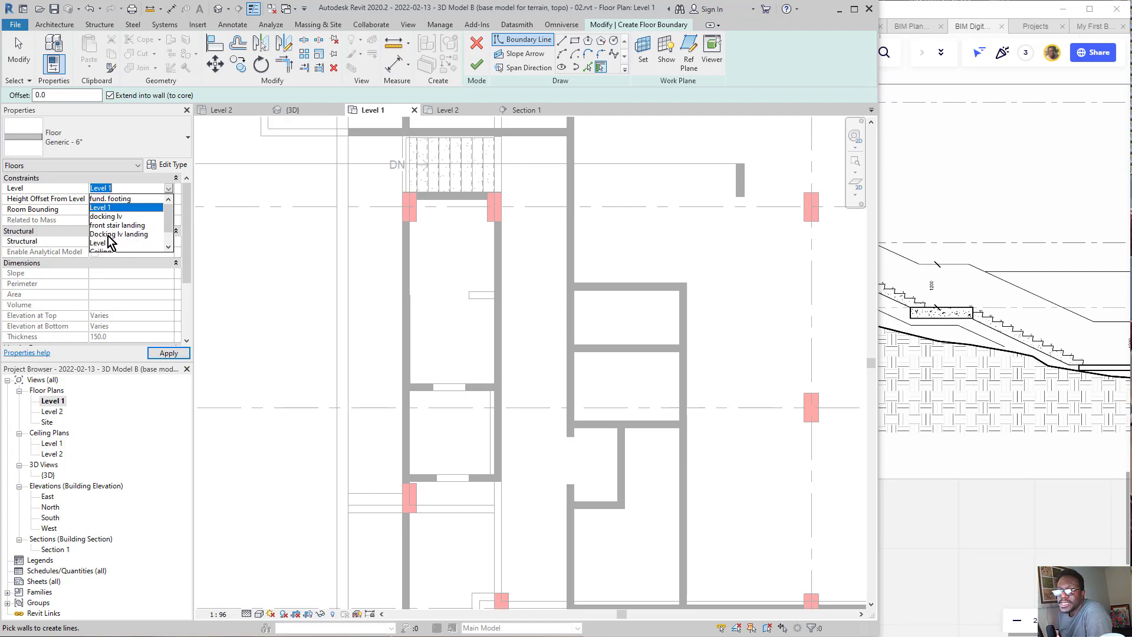
left_click(121, 234)
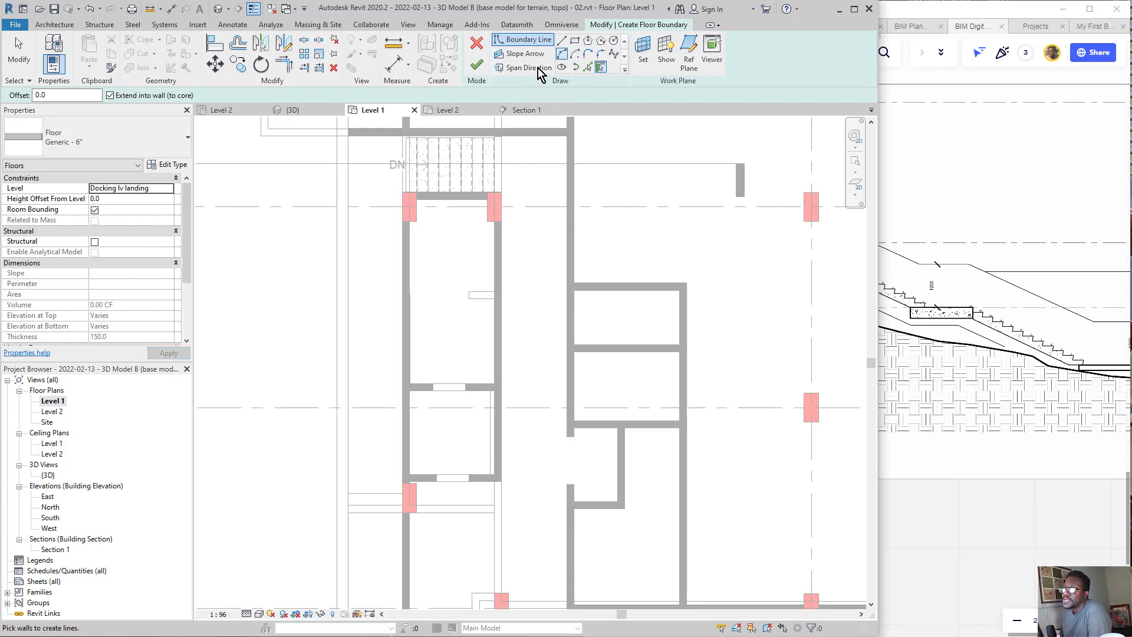
left_click(575, 40)
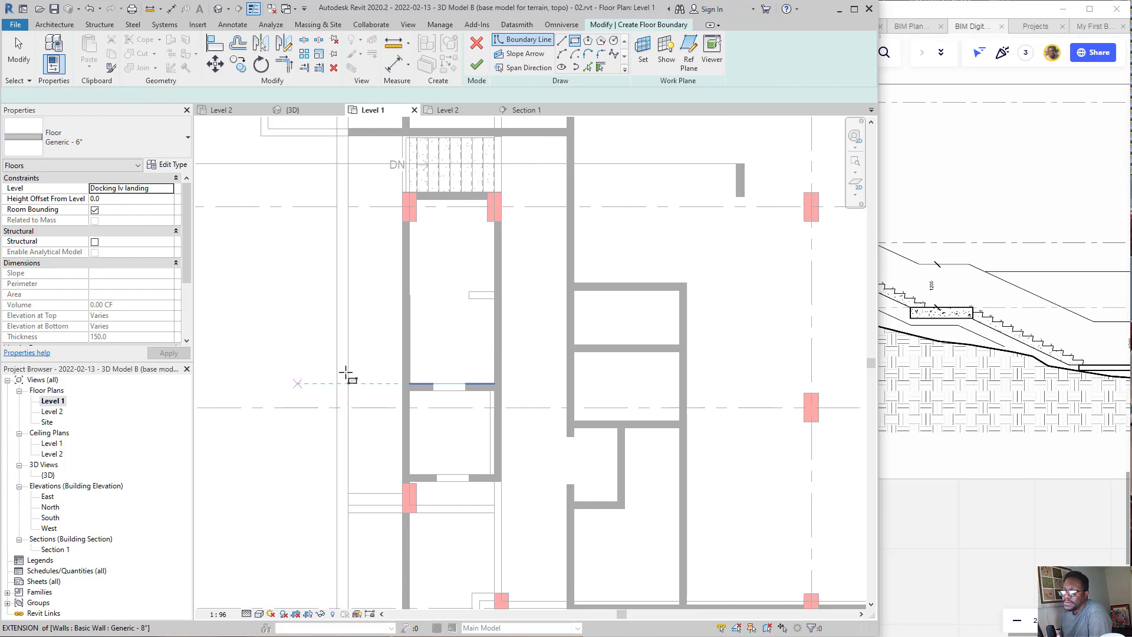
left_click(348, 344)
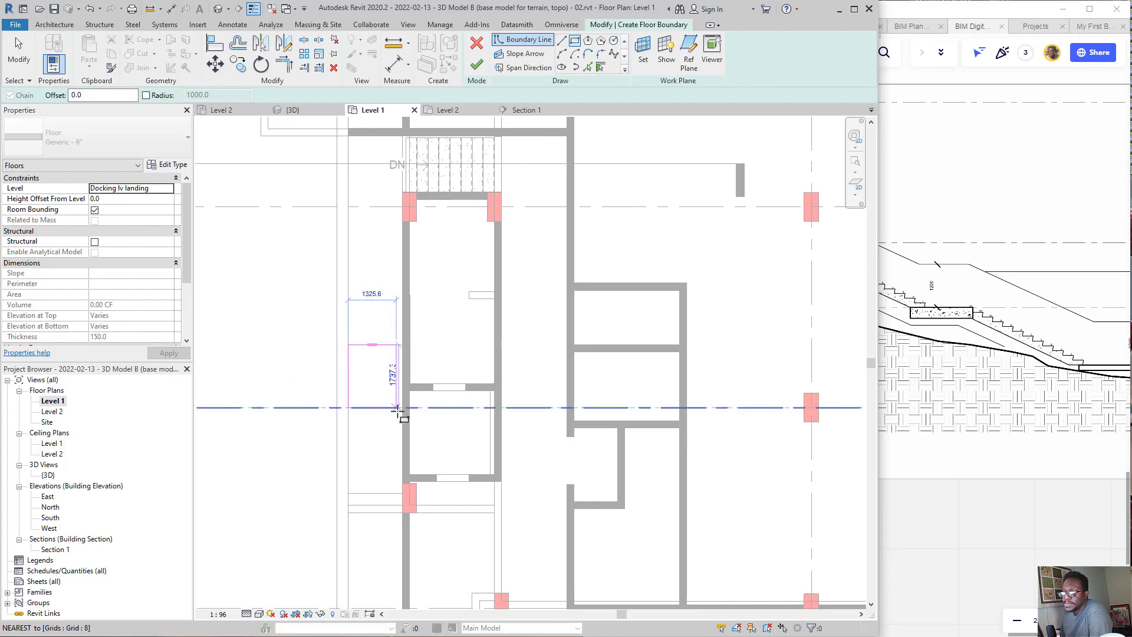
left_click(403, 399)
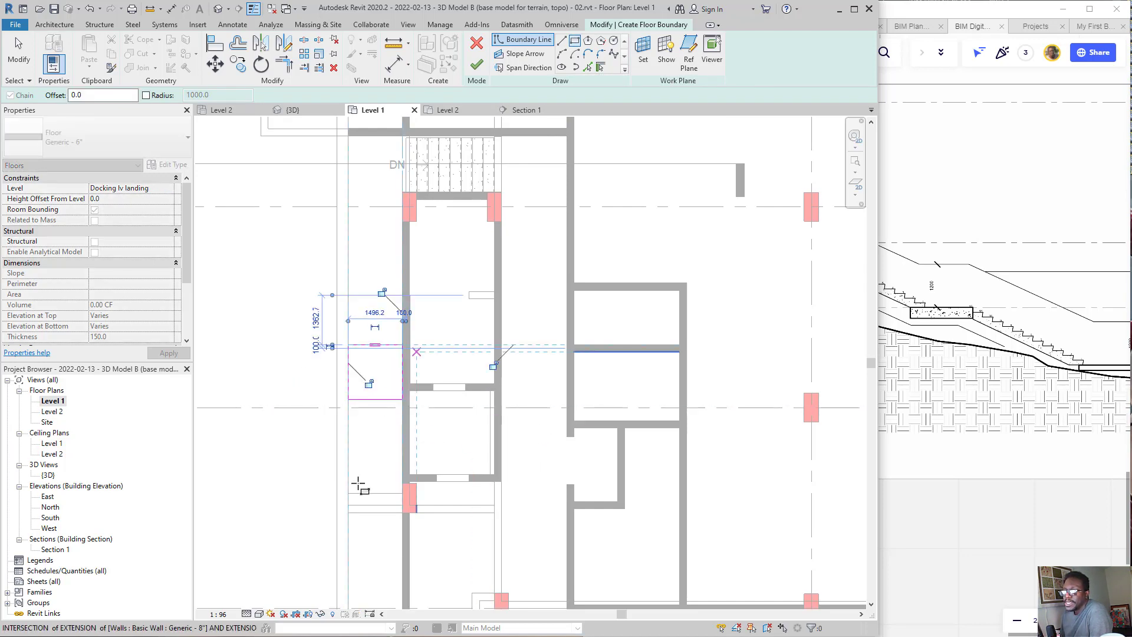
left_click(477, 65)
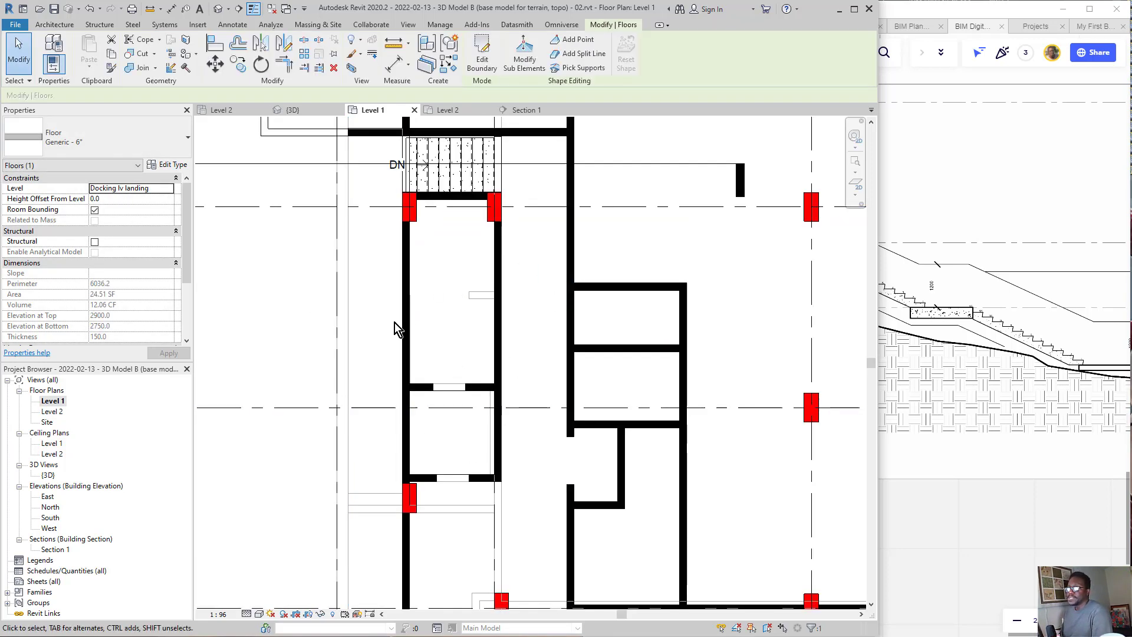
Step: Examine the landing floor in Section 1 against the Docking lv landing level
scroll(413, 345, "down", 2)
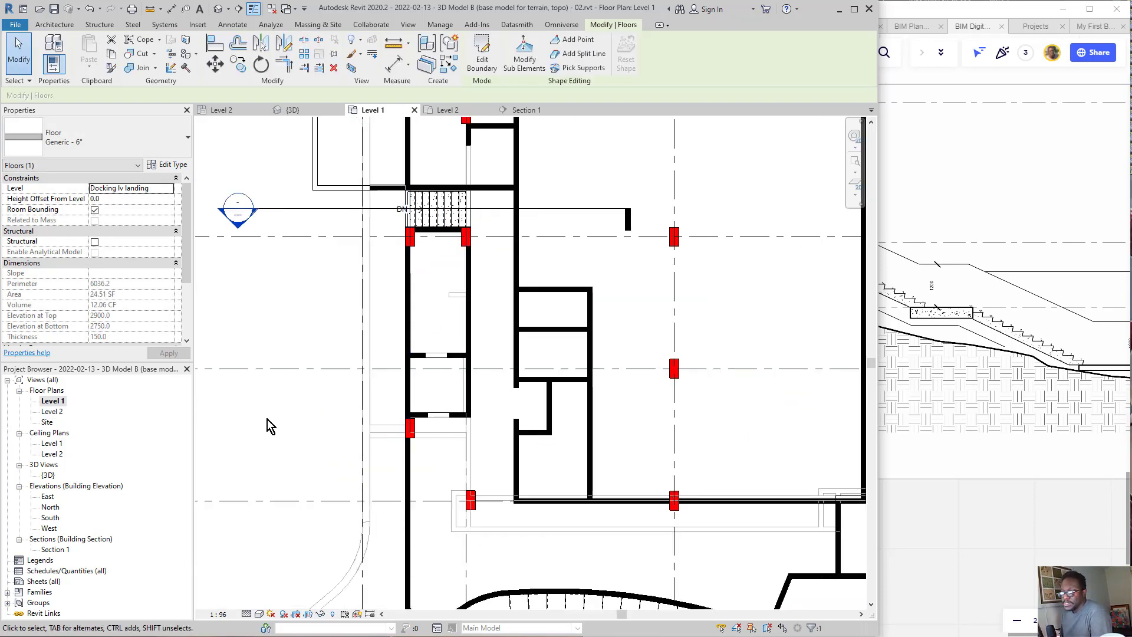
scroll(401, 318, "down", 2)
scroll(369, 326, "up", 2)
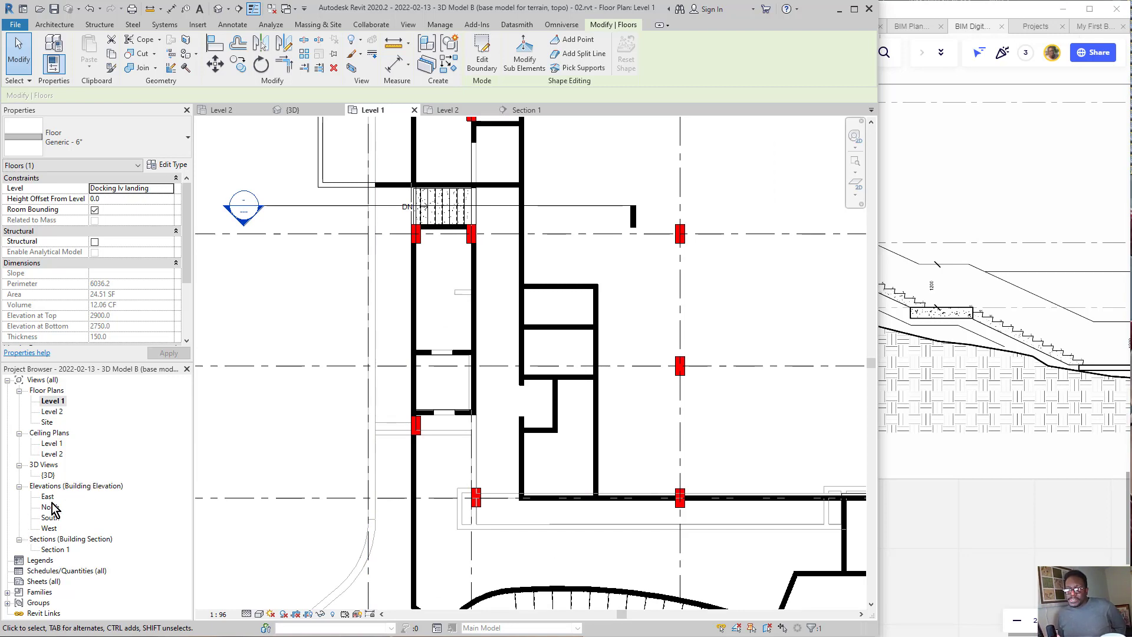
double_click(56, 549)
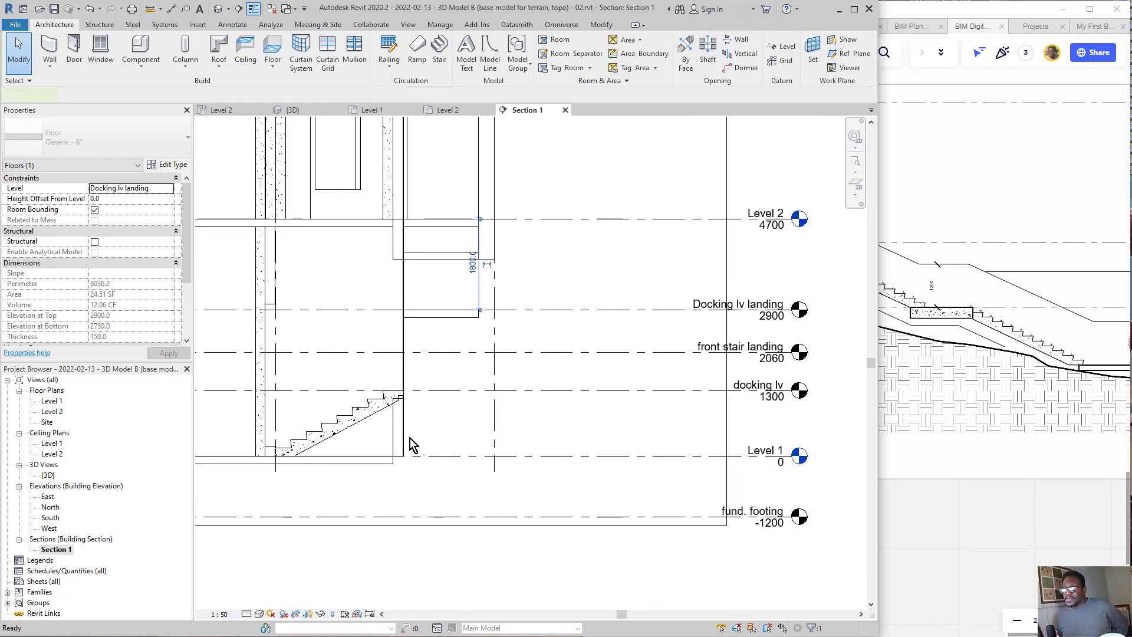
scroll(466, 352, "up", 1)
left_click(567, 270)
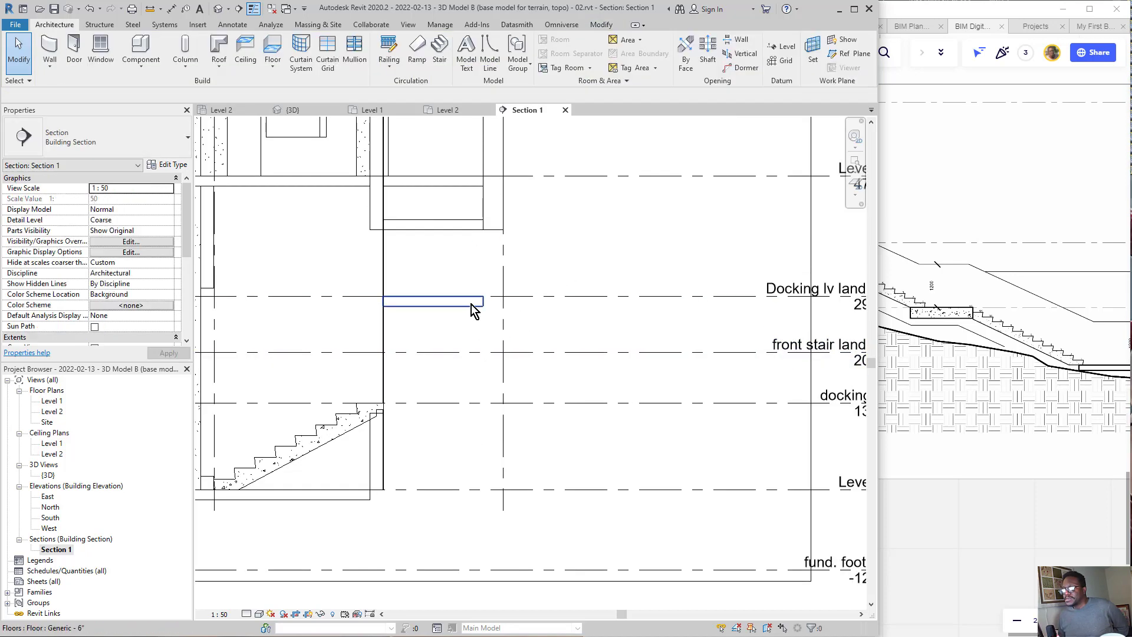
left_click(472, 304)
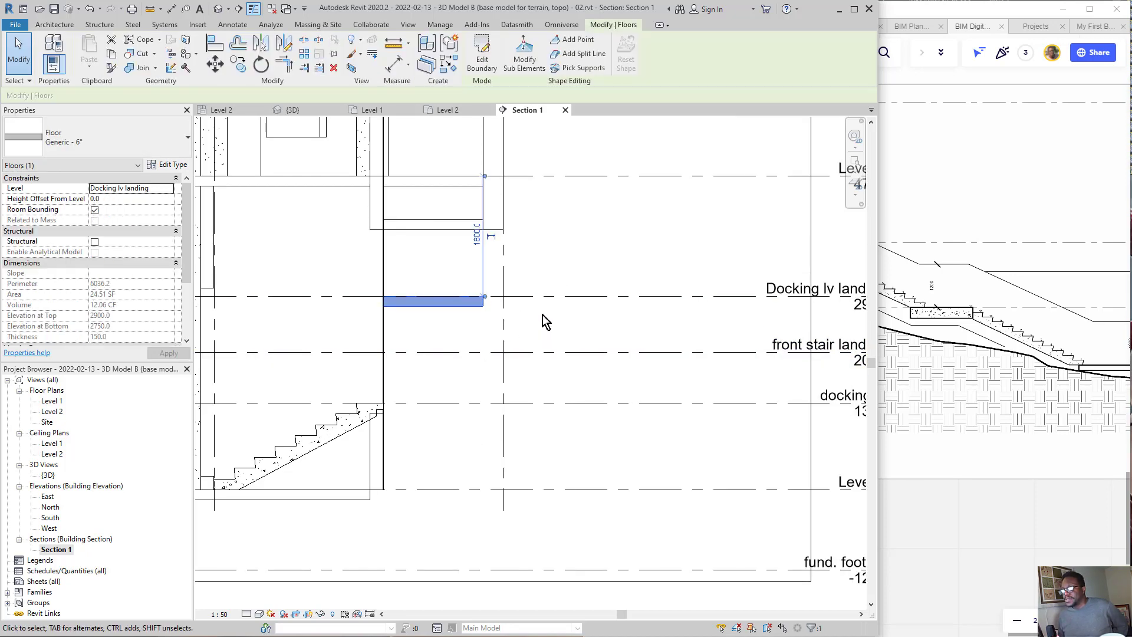
scroll(558, 290, "down", 2)
left_click(565, 268)
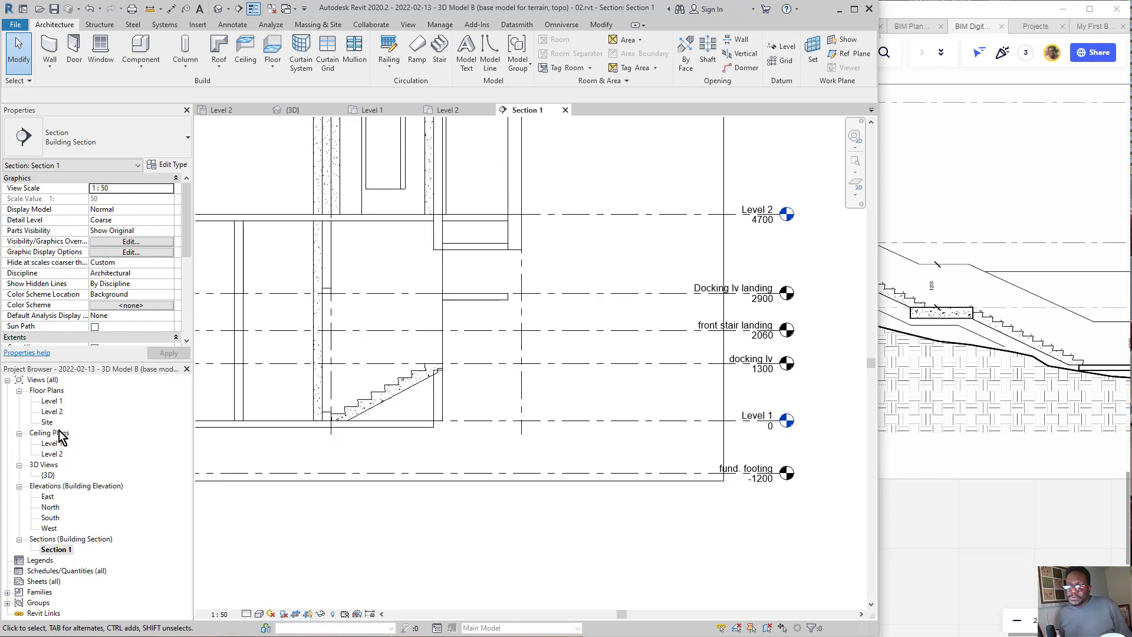
Step: Compare the Level 1 and Level 2 floor plans around the landing floor, finishing in Level 2
double_click(61, 403)
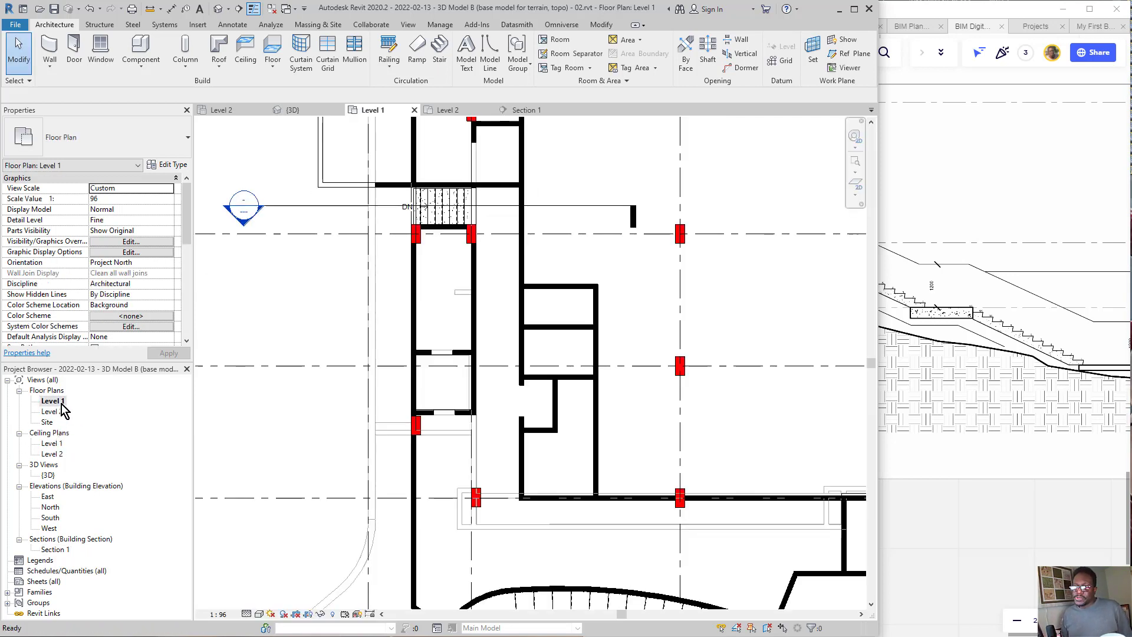
double_click(59, 413)
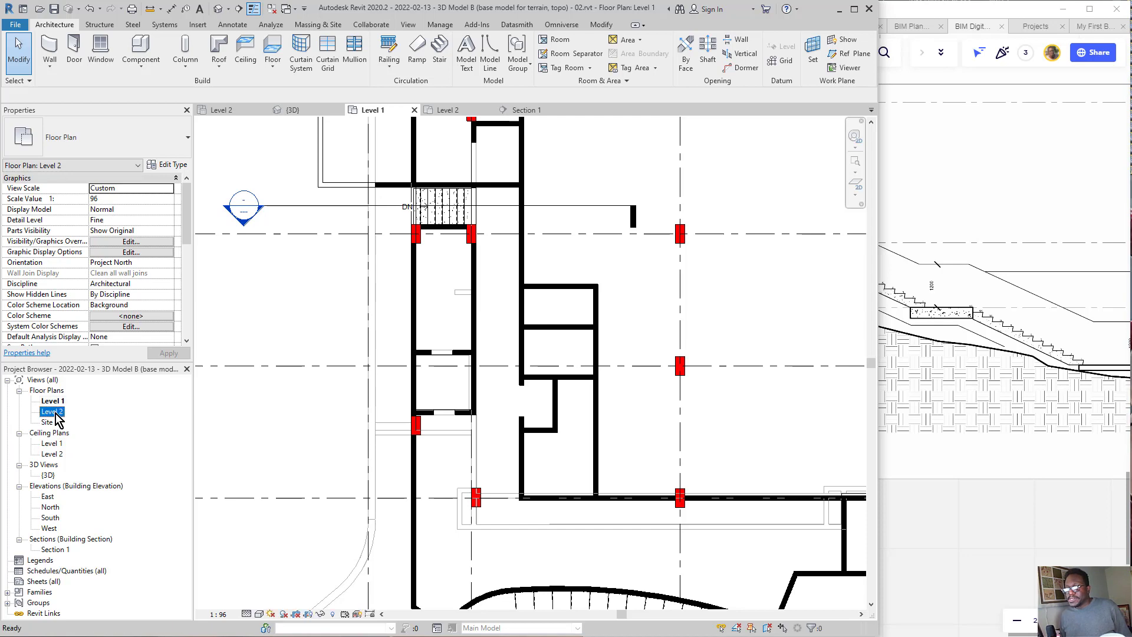
scroll(466, 294, "up", 4)
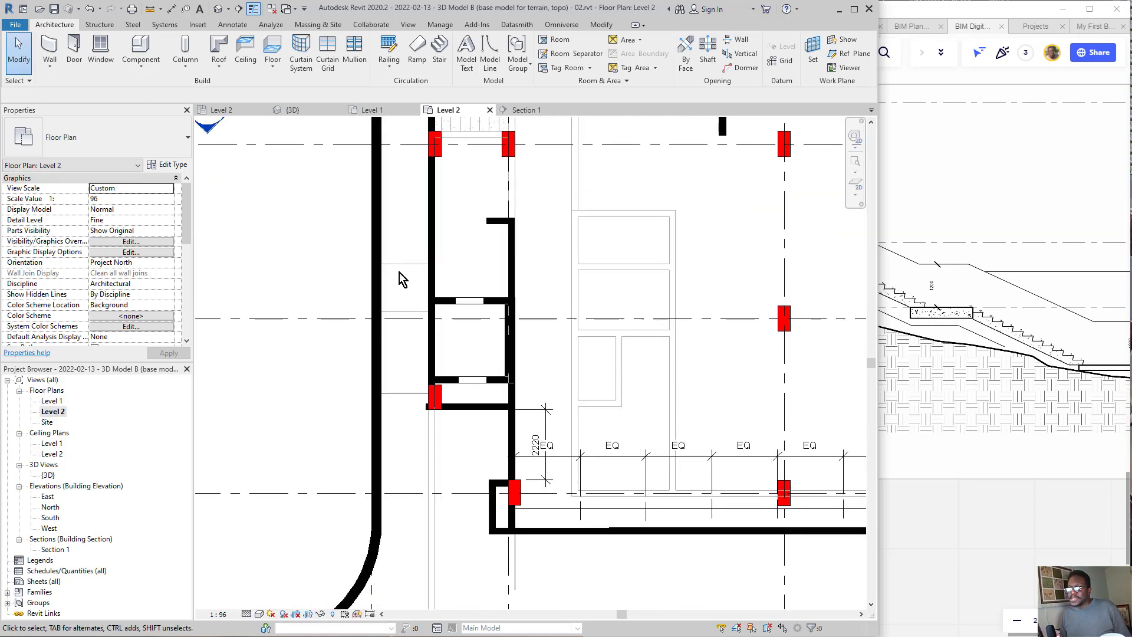
double_click(51, 402)
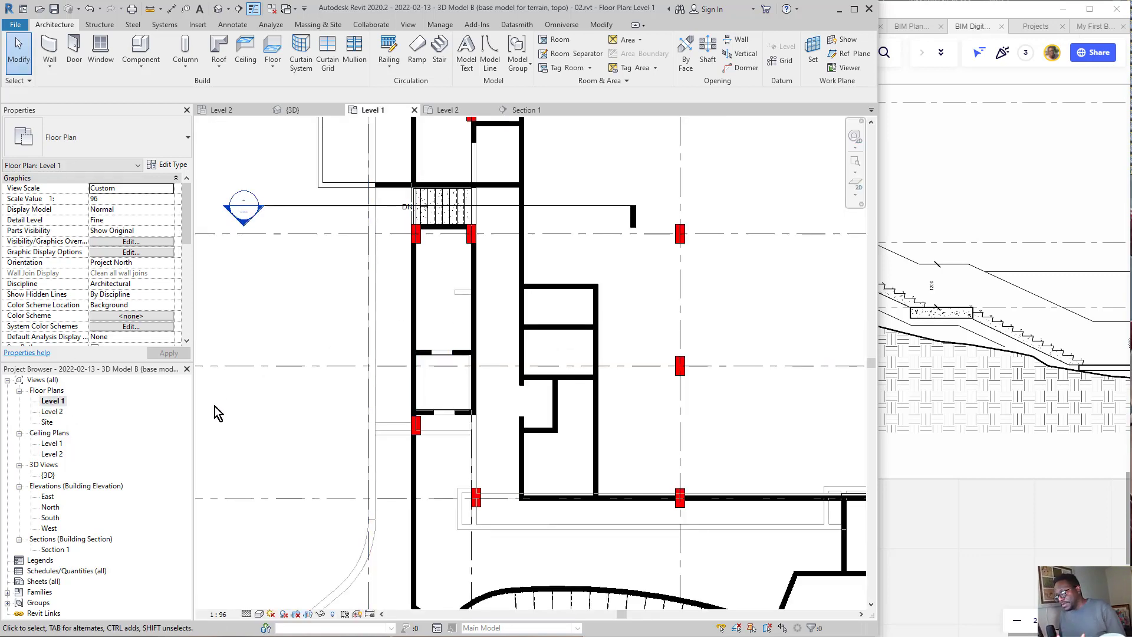
double_click(59, 412)
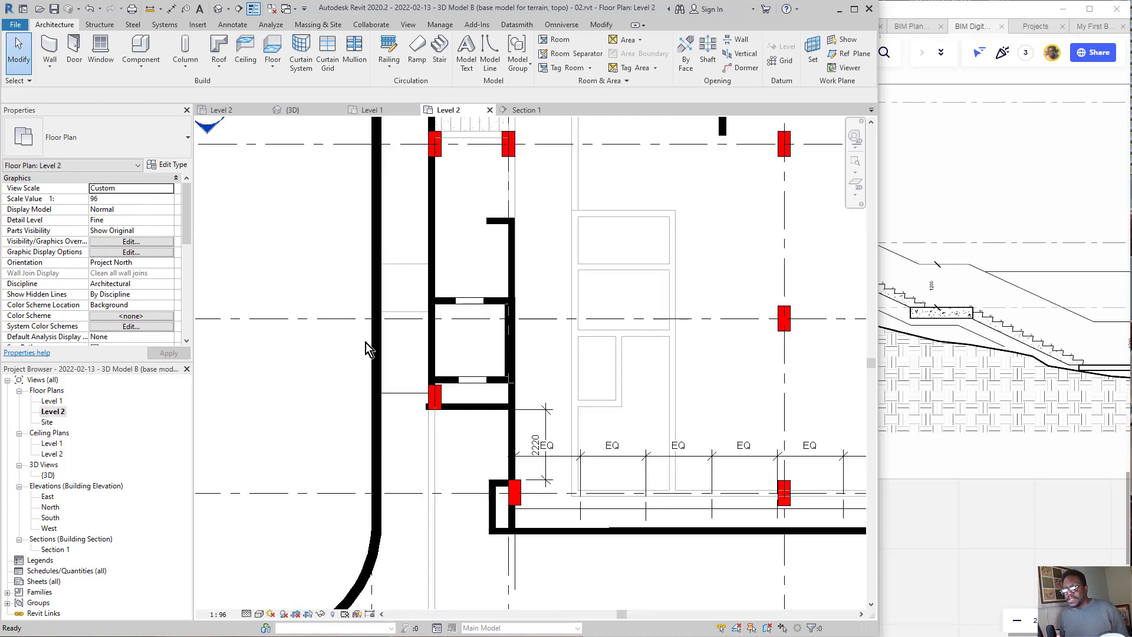
scroll(402, 263, "up", 1)
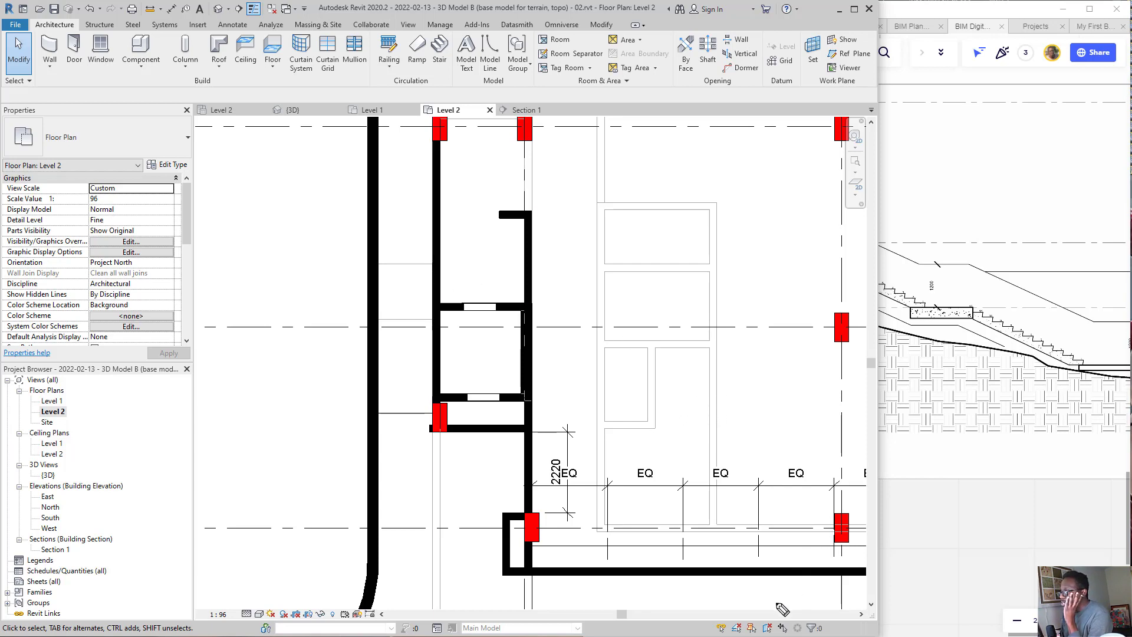
Step: Mark the selection option toggles with an ink circle and arrows, point another arrow into the plan, and clear the ink
mouse_move(796, 606)
left_mouse_down()
mouse_move(708, 614)
mouse_move(742, 525)
mouse_move(746, 372)
left_mouse_up()
mouse_move(732, 565)
left_mouse_down()
mouse_move(764, 583)
mouse_move(781, 547)
left_mouse_up()
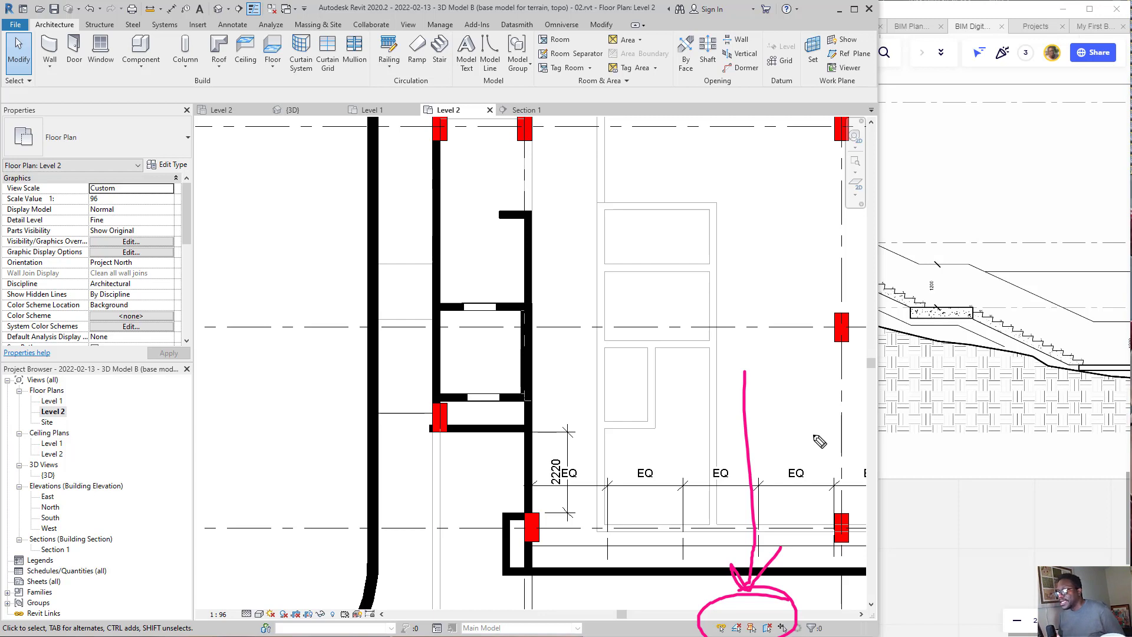
mouse_move(818, 441)
left_mouse_down()
mouse_move(778, 343)
mouse_move(728, 319)
mouse_move(730, 339)
mouse_move(744, 303)
left_mouse_up()
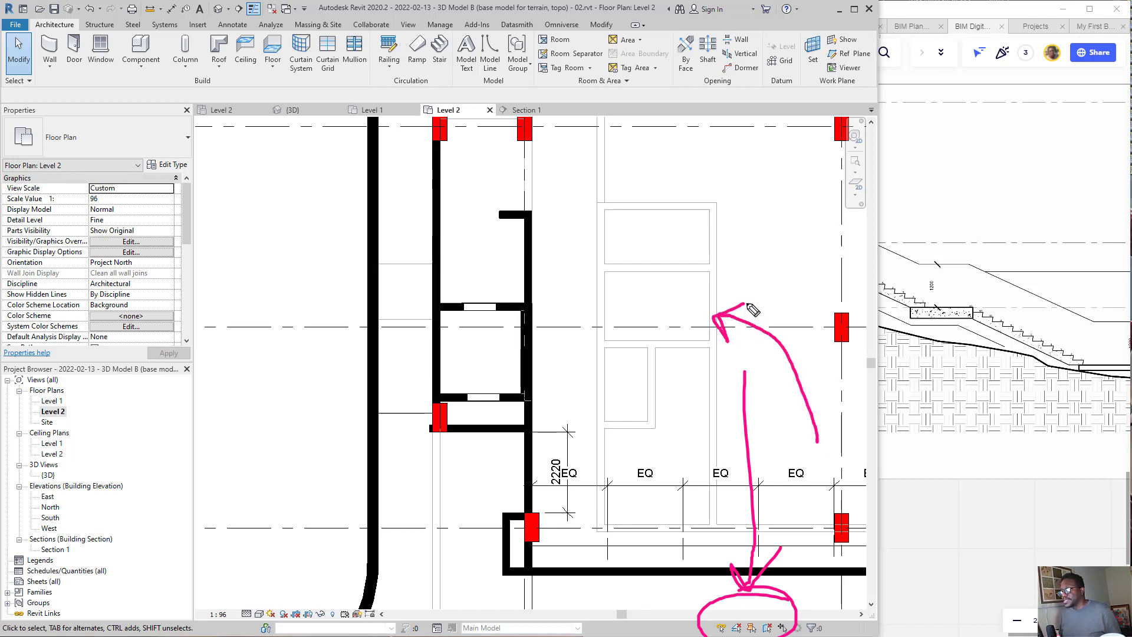
mouse_move(751, 262)
left_mouse_down()
mouse_move(759, 388)
mouse_move(727, 444)
mouse_move(765, 581)
mouse_move(732, 615)
left_mouse_up()
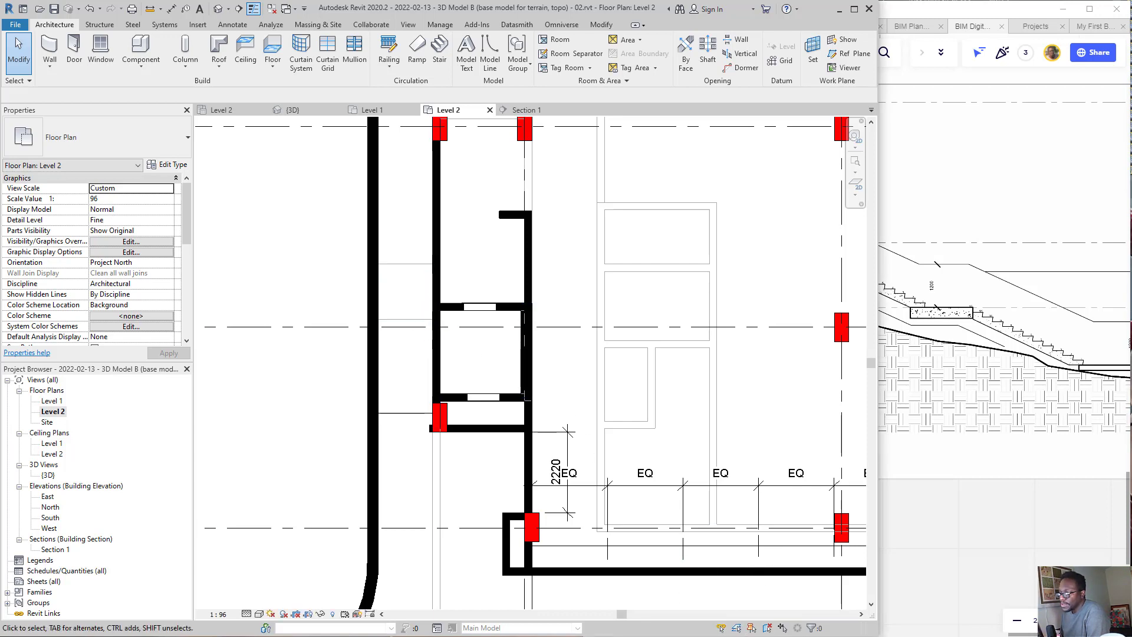
mouse_move(780, 348)
left_mouse_down()
mouse_move(782, 501)
mouse_move(763, 592)
mouse_move(741, 619)
mouse_move(767, 615)
left_mouse_up()
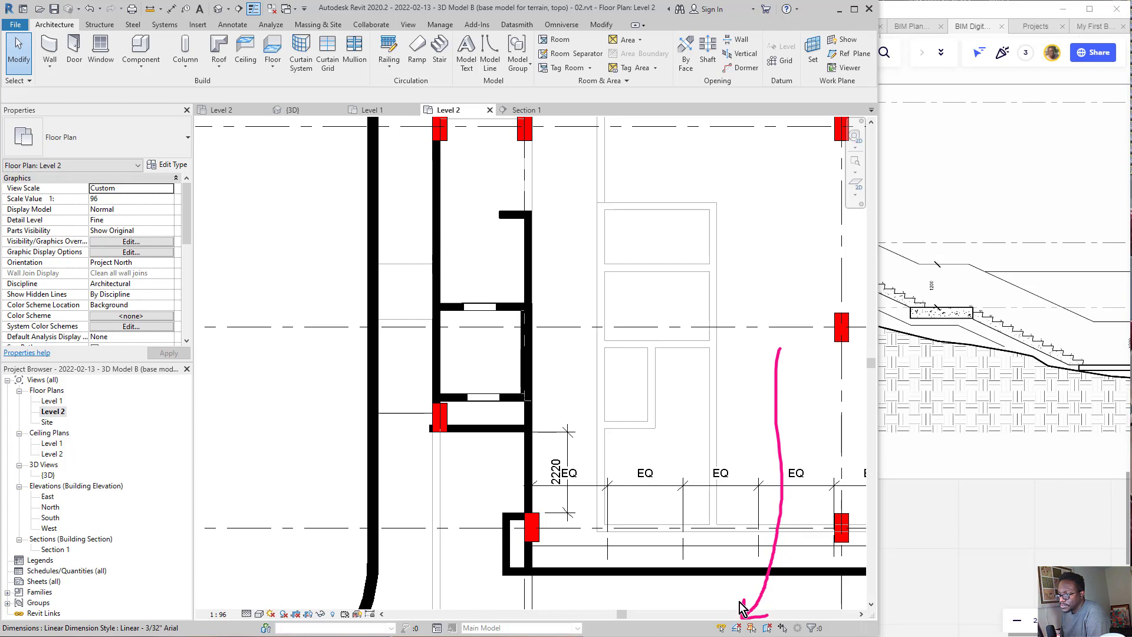
left_click_drag(751, 580, 752, 617)
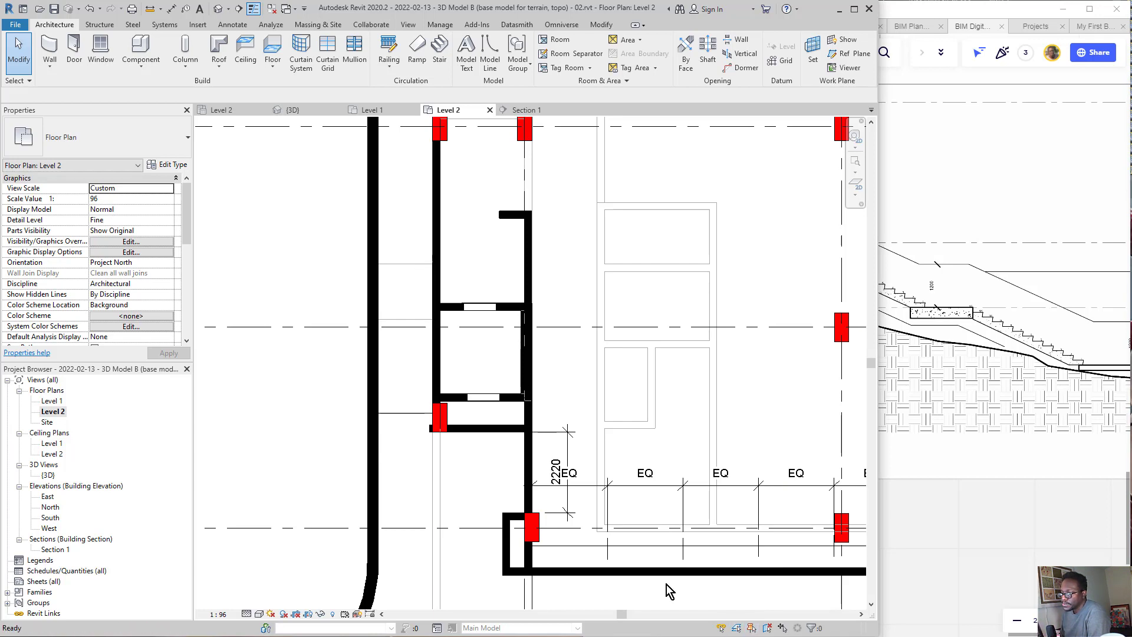
Step: Select the landing floor in Level 2, switch to the Miro board, and examine the stair landing in the upper floor construction plan
left_click(414, 268)
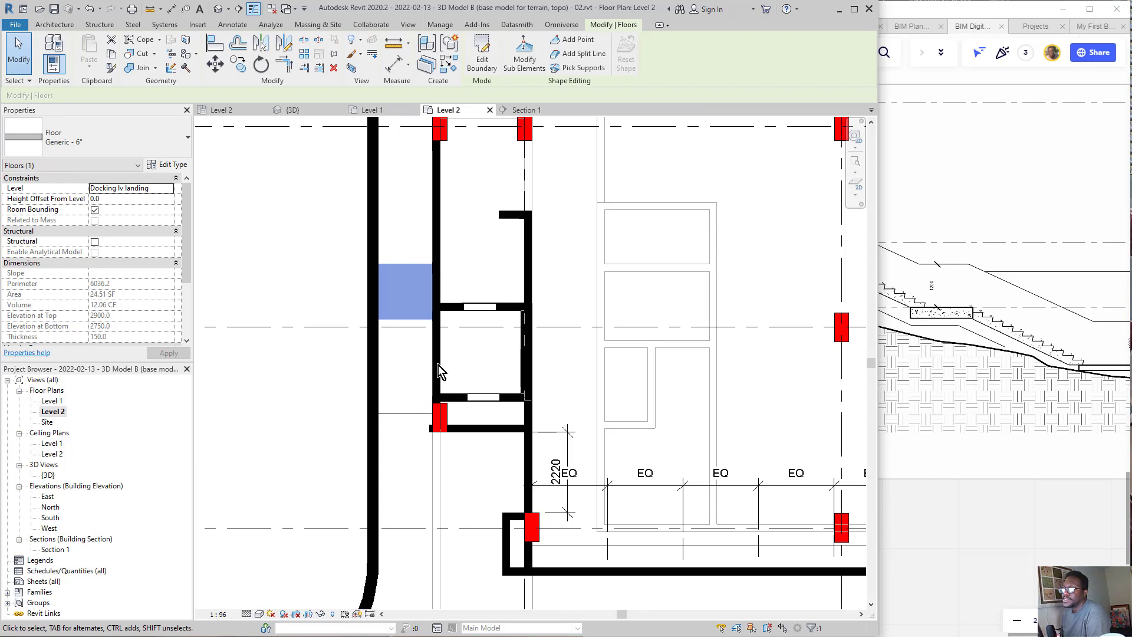
left_click(946, 207)
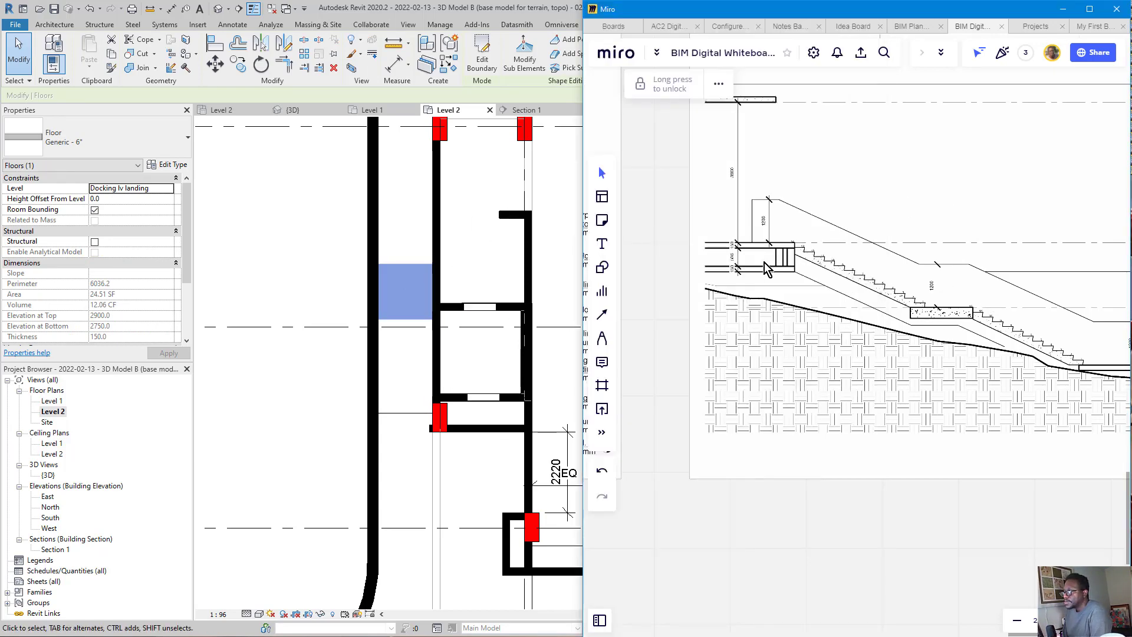
scroll(779, 254, "down", 5)
scroll(694, 293, "up", 8)
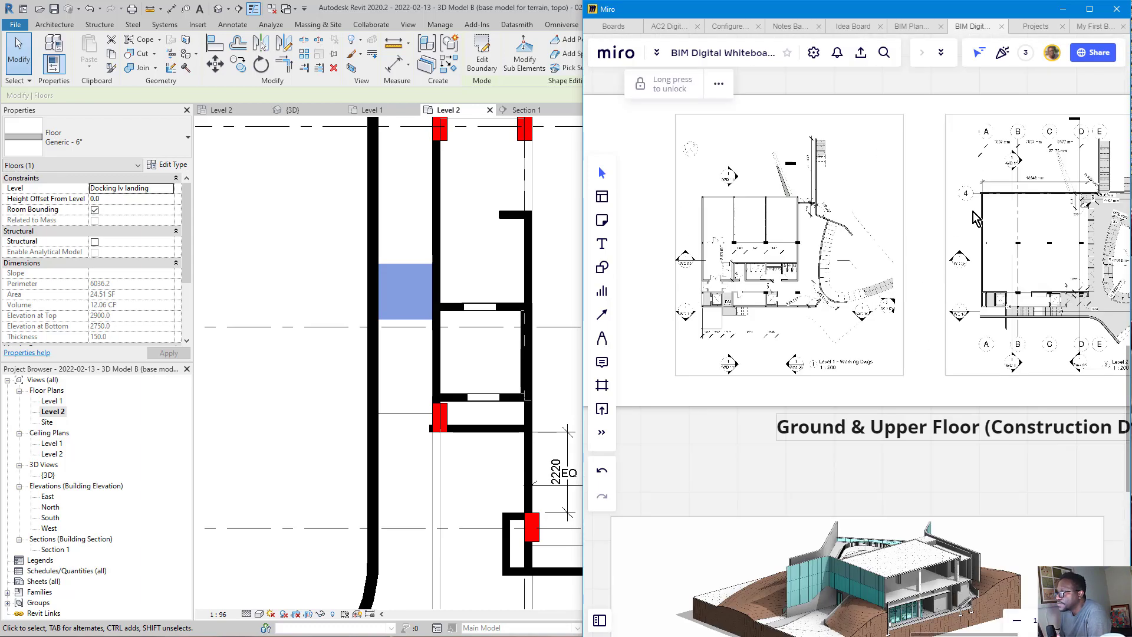
scroll(884, 342, "up", 6)
scroll(885, 344, "up", 4)
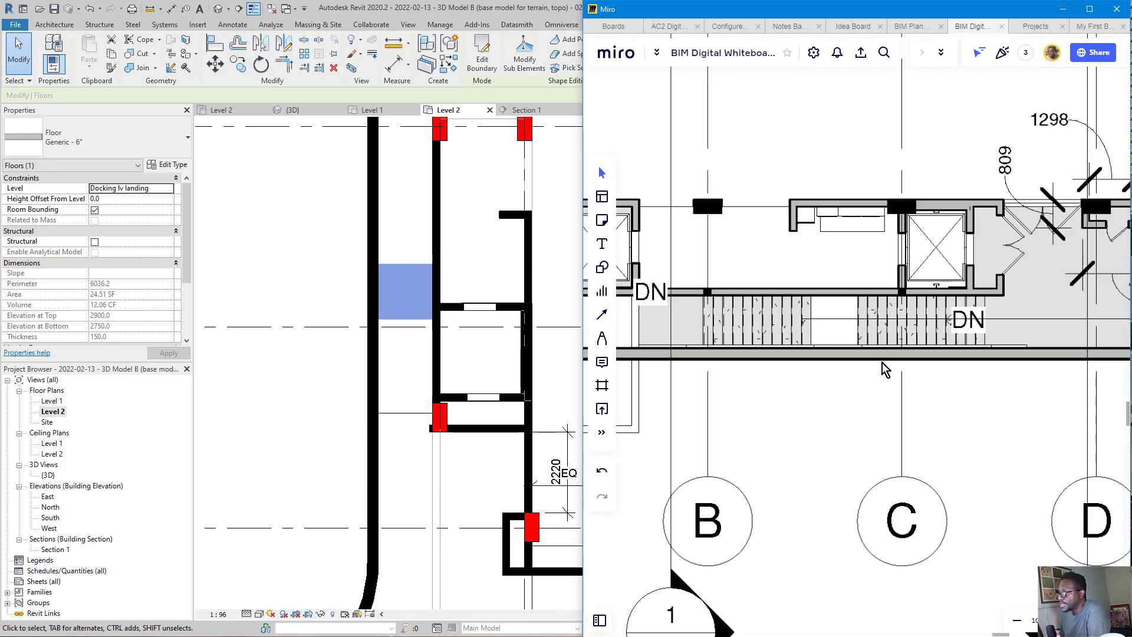
scroll(884, 359, "down", 5)
scroll(881, 316, "down", 6)
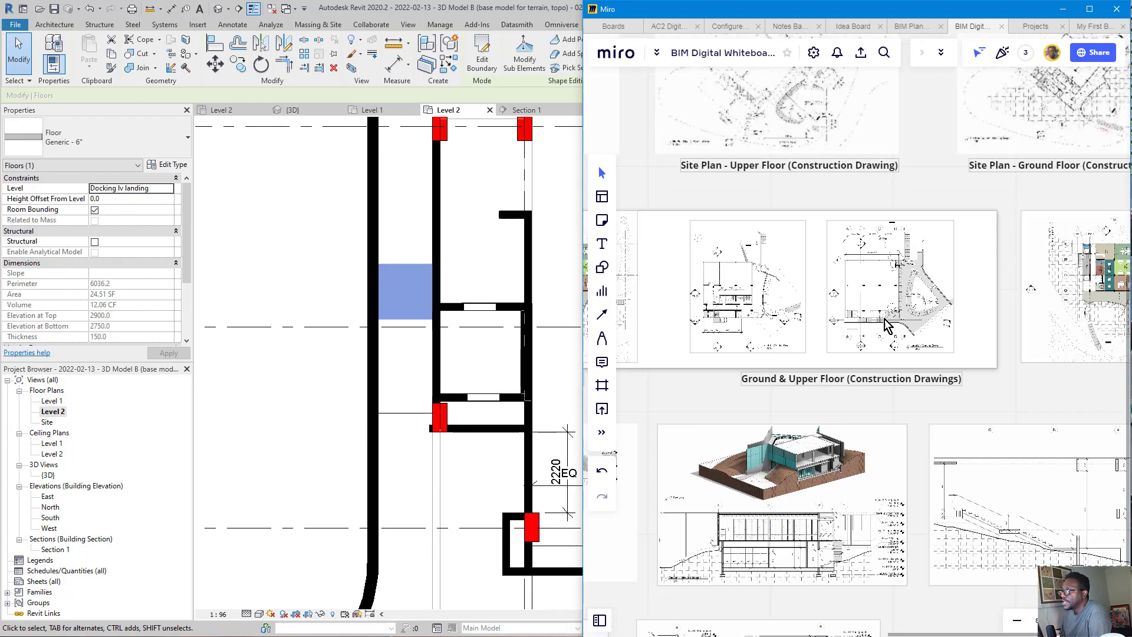
Step: Examine the stair and landing layout in the ground floor and upper floor site plan construction drawings on the Miro board
scroll(939, 283, "up", 7)
scroll(940, 283, "up", 5)
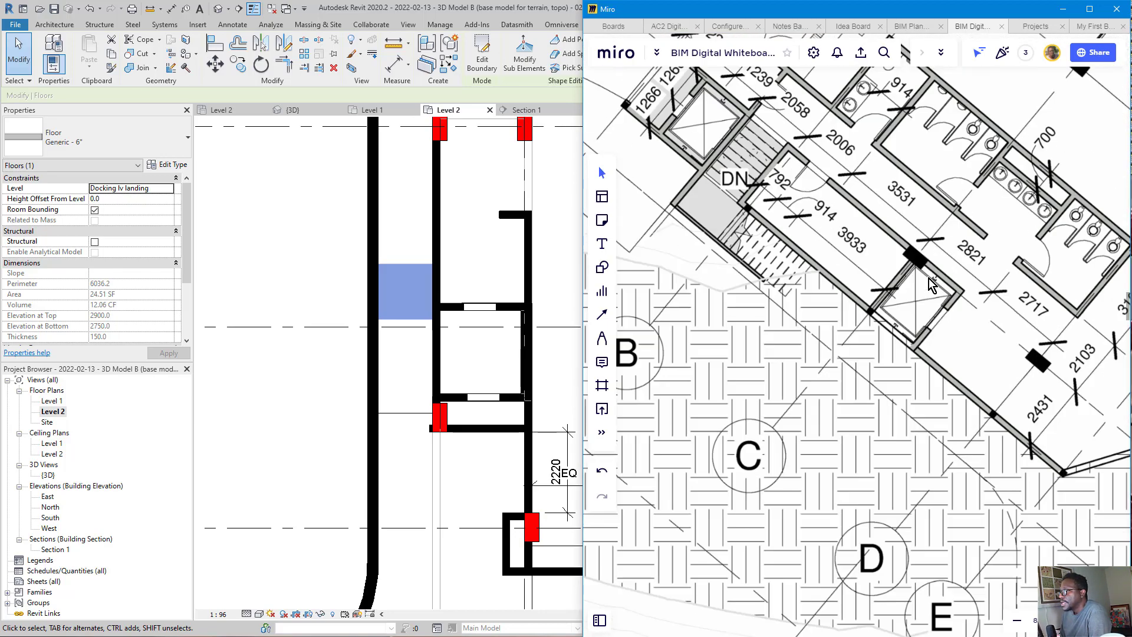
left_click(926, 289)
scroll(896, 289, "down", 2)
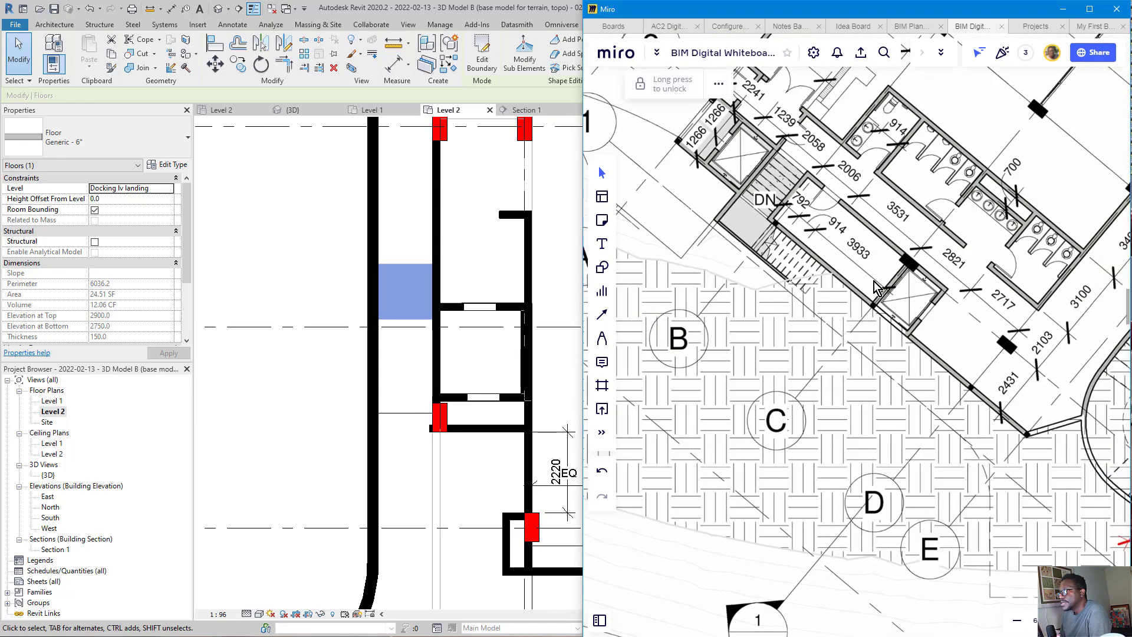
scroll(854, 293, "down", 6)
scroll(853, 293, "down", 2)
middle_click_drag(854, 293, 892, 263)
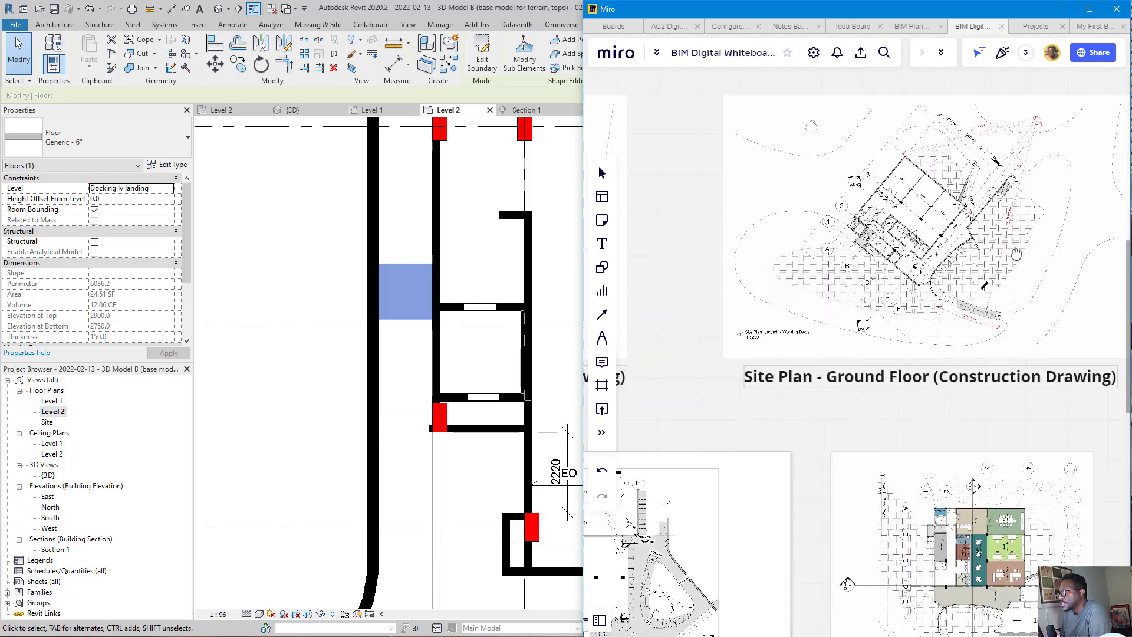
middle_click_drag(746, 275, 1072, 270)
middle_click_drag(818, 284, 895, 280)
scroll(864, 224, "up", 6)
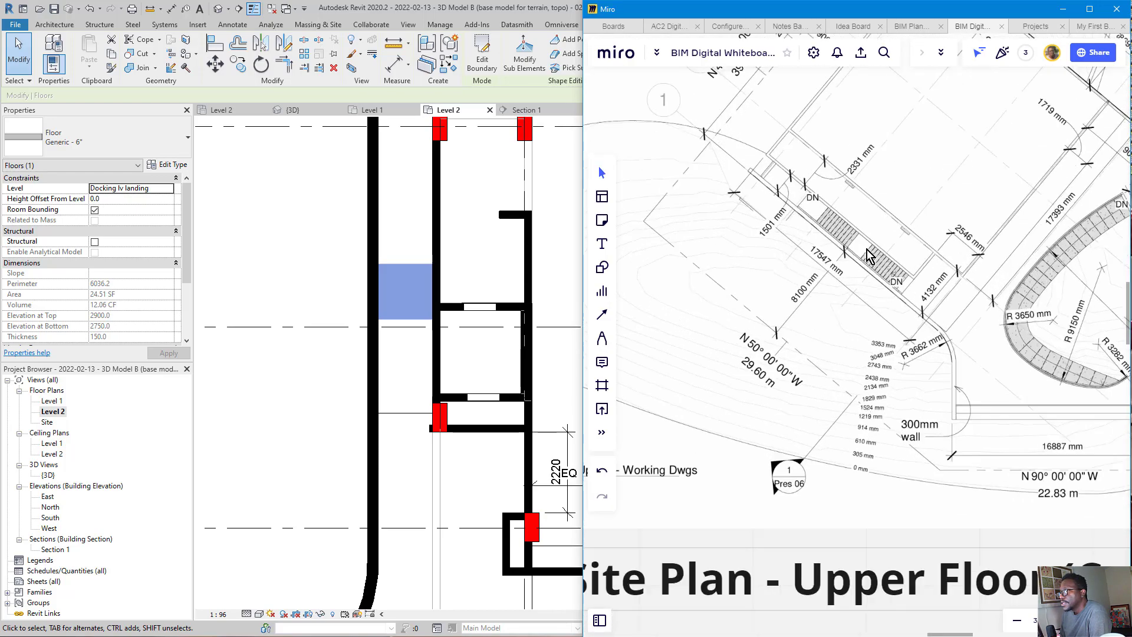
left_click(864, 224)
Step: Examine the stair flights, mid landing and their horizontal dimensions in the Section 3 construction drawing
scroll(865, 224, "down", 2)
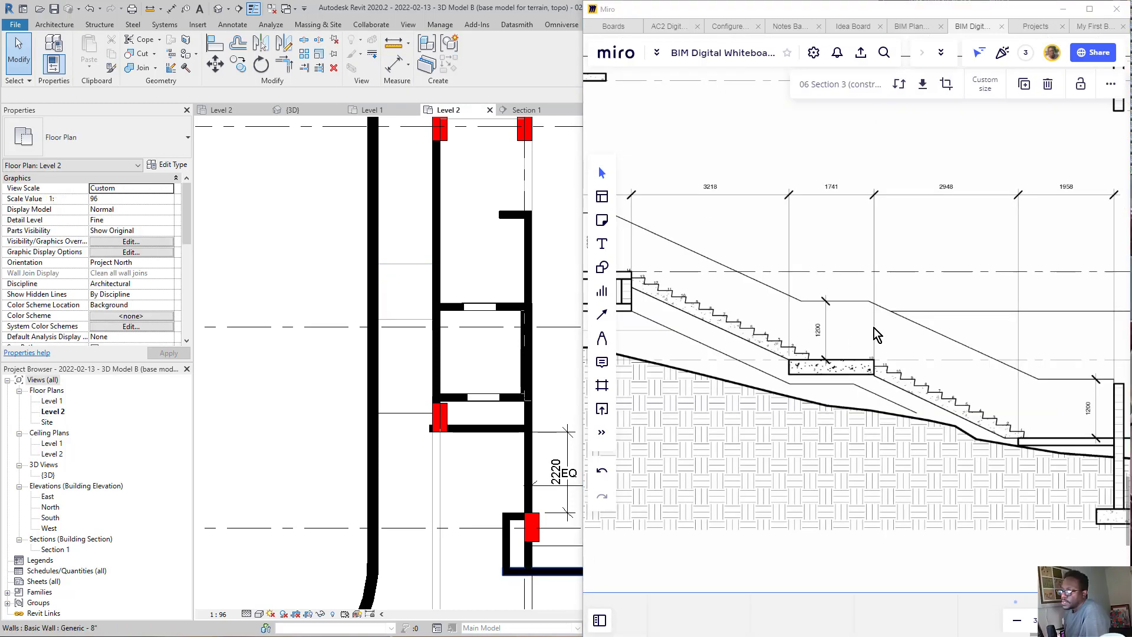
scroll(789, 233, "down", 4)
scroll(710, 252, "up", 2)
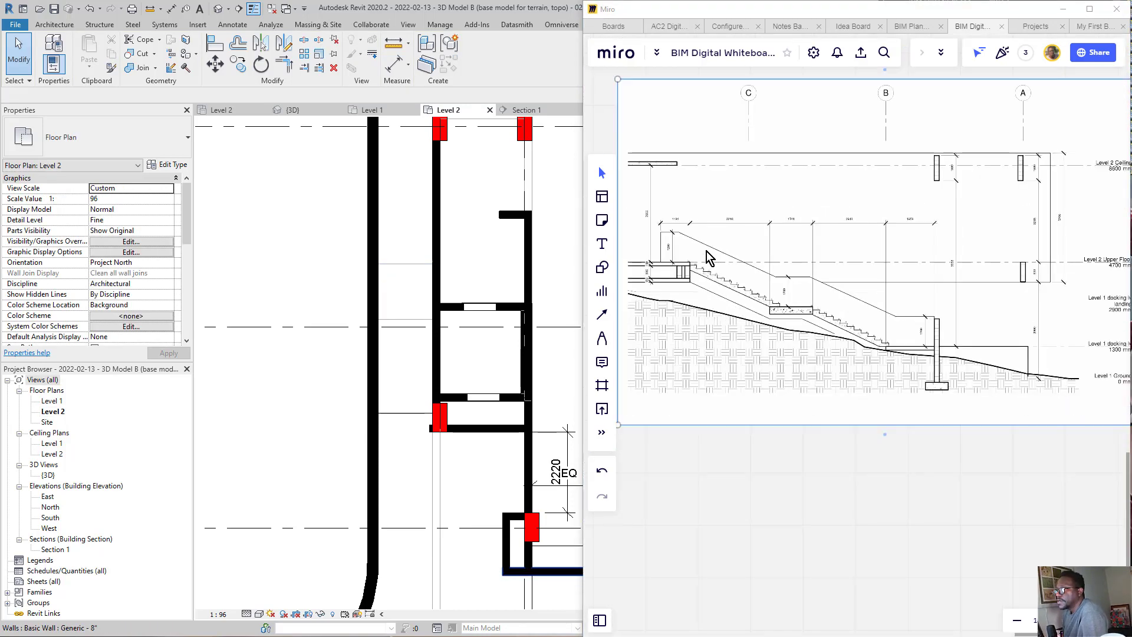
scroll(696, 230, "up", 1)
Step: Mark the Section 3 stair flight and landing dimensions with ink circles and their edges with ink lines, and clear the ink
key("p")
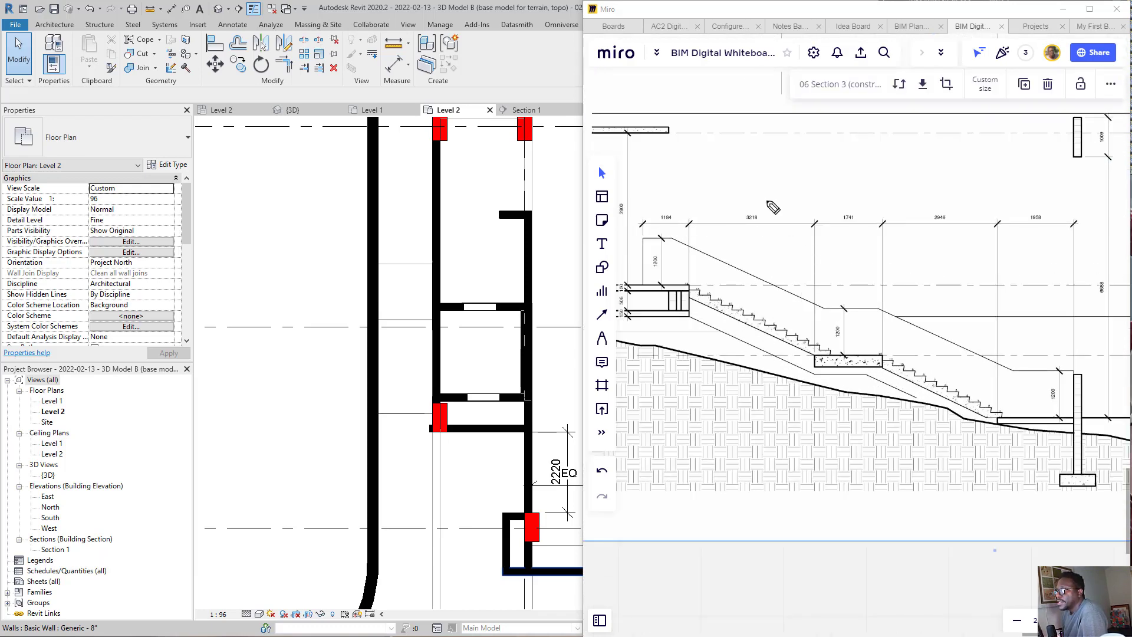
mouse_move(772, 195)
left_mouse_down()
mouse_move(713, 230)
mouse_move(770, 195)
left_mouse_up()
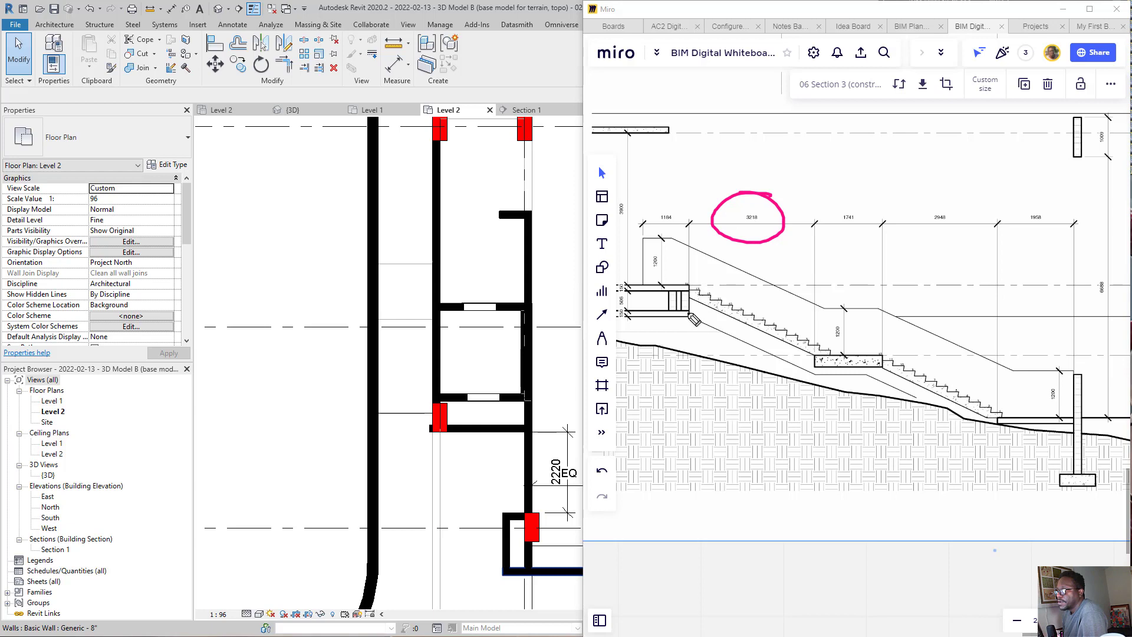
left_click_drag(687, 315, 688, 352)
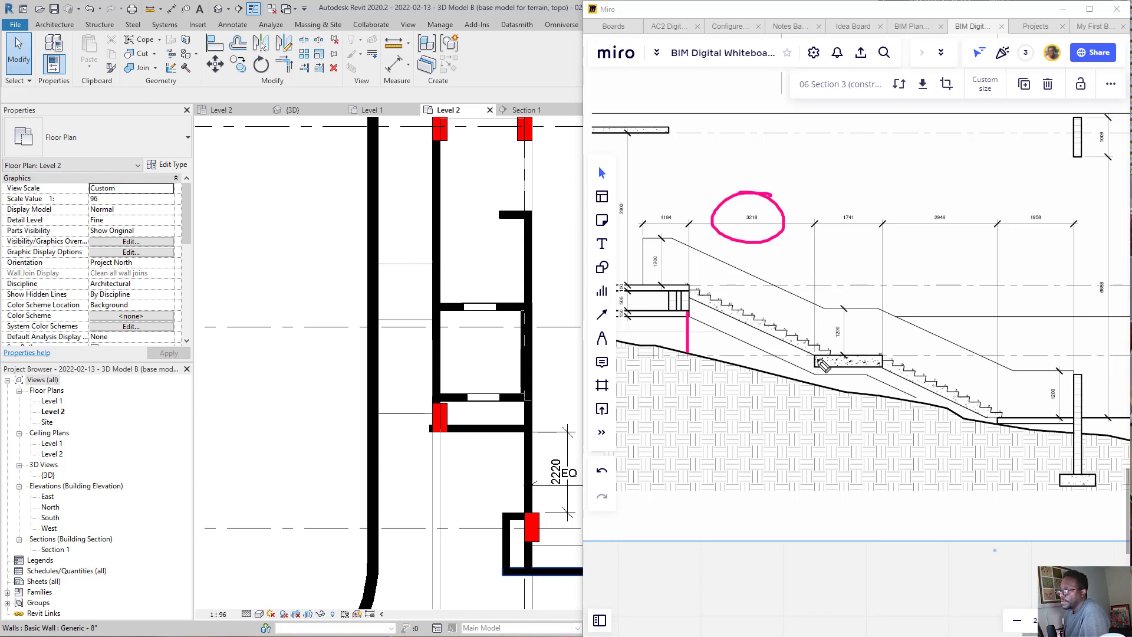
left_click_drag(815, 346, 813, 387)
left_click_drag(882, 346, 881, 384)
left_click_drag(995, 393, 994, 435)
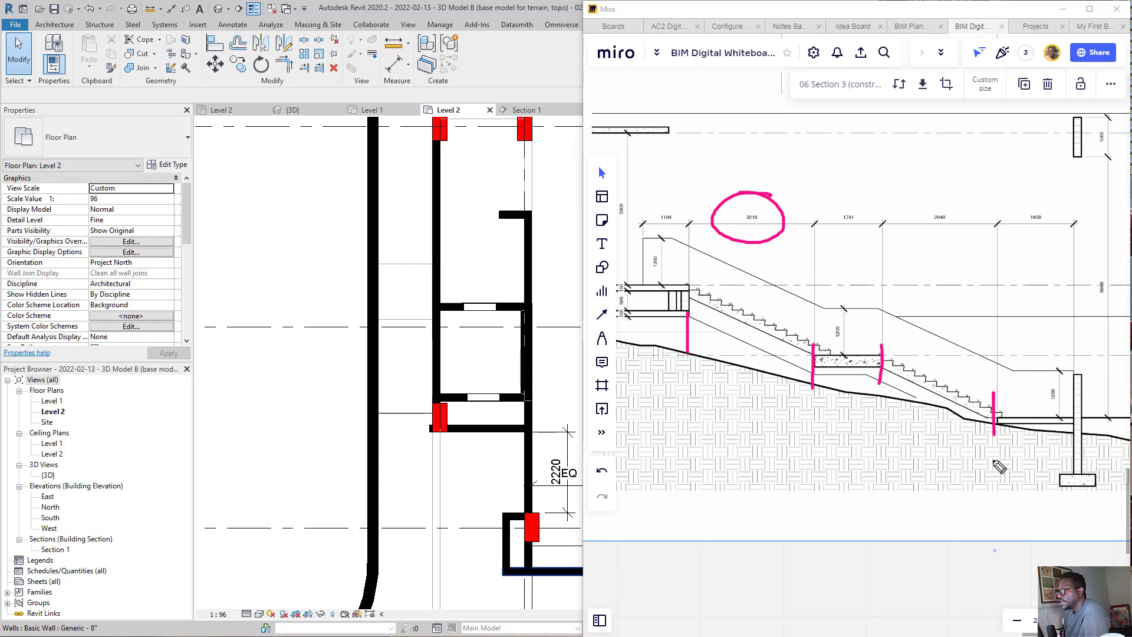
mouse_move(960, 202)
left_mouse_down()
mouse_move(941, 243)
mouse_move(969, 231)
left_mouse_up()
mouse_move(873, 203)
left_mouse_down()
mouse_move(859, 239)
mouse_move(871, 219)
left_mouse_up()
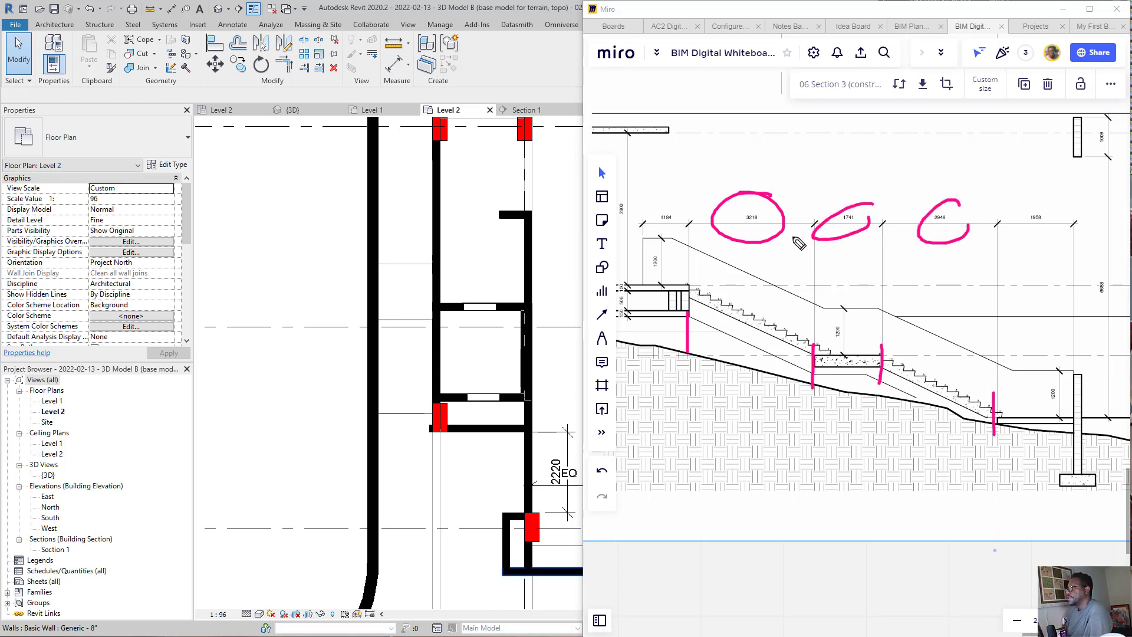
left_click_drag(772, 130, 645, 304)
mouse_move(849, 263)
left_mouse_down()
mouse_move(786, 352)
mouse_move(905, 440)
mouse_move(1002, 301)
mouse_move(902, 215)
mouse_move(881, 229)
left_mouse_up()
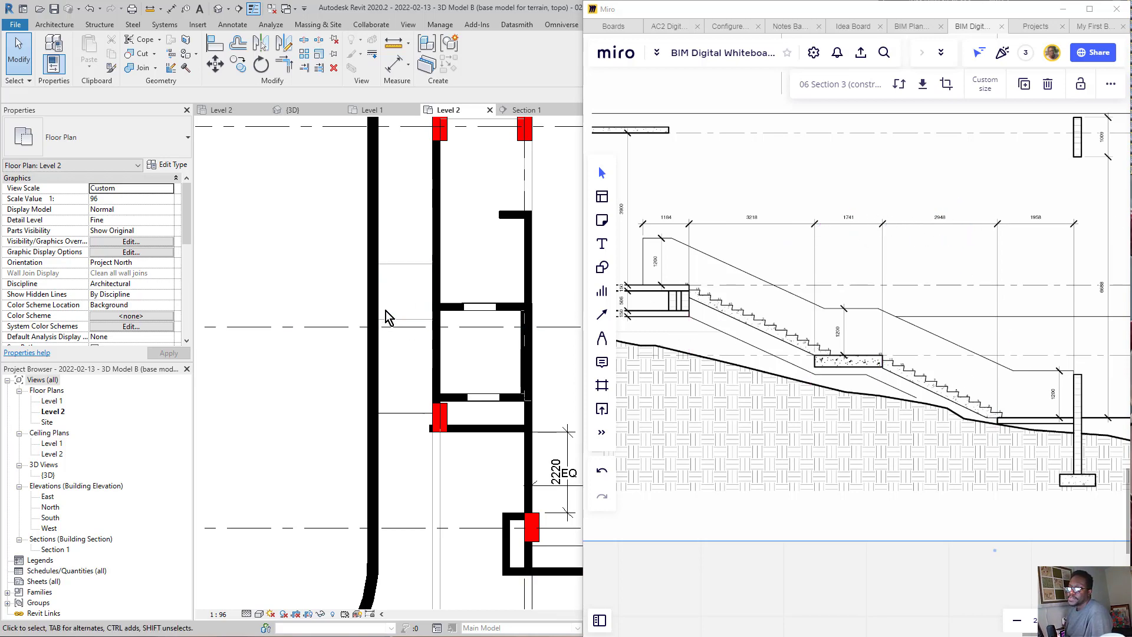
Step: Switch to Revit and compare the landing area in the Level 2 plan with the Section 3 drawing in Miro
scroll(386, 316, "down", 4)
scroll(390, 219, "up", 3)
middle_click_drag(363, 255, 292, 258)
scroll(271, 285, "down", 1)
scroll(964, 316, "down", 3)
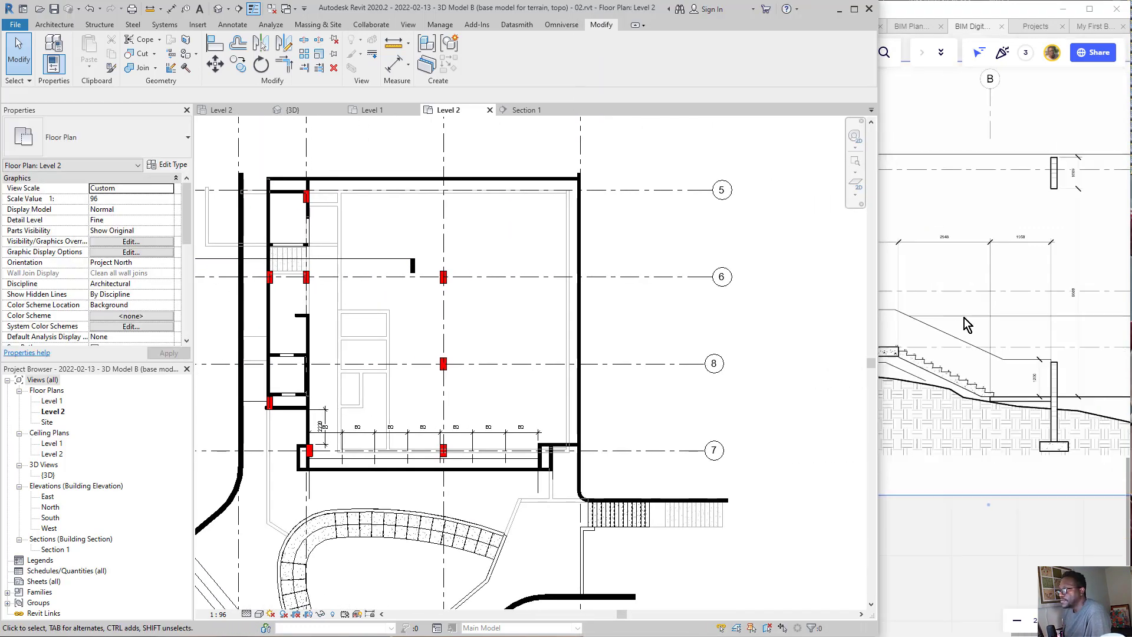
middle_click_drag(944, 331, 1038, 333)
middle_click_drag(835, 338, 878, 326)
left_click(878, 327)
left_click(517, 303)
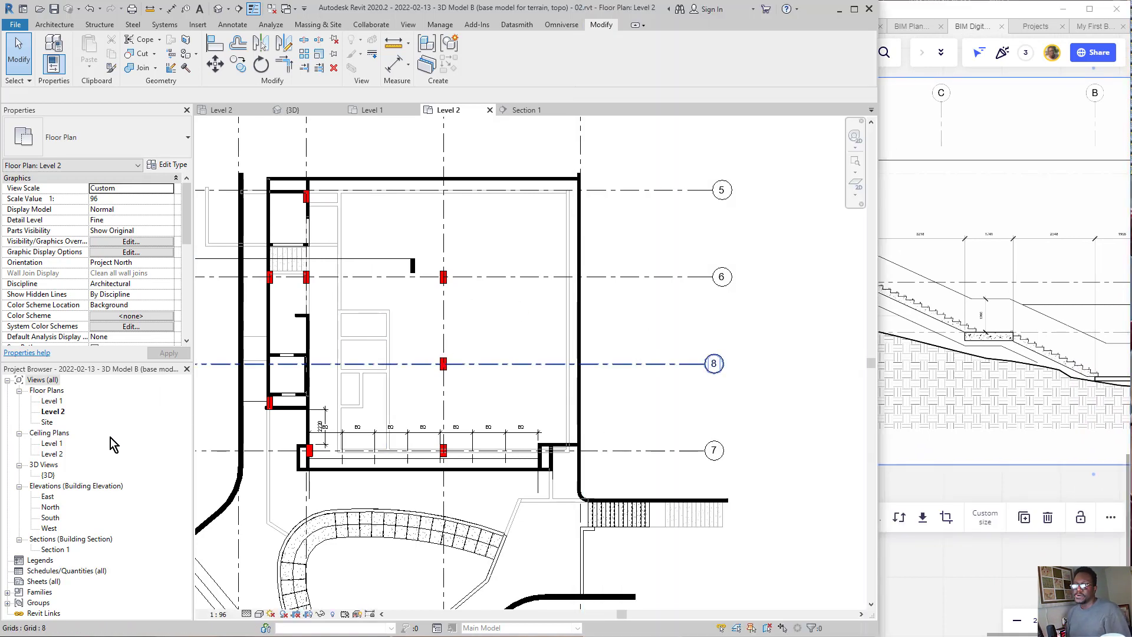
Step: Draw a building section in Level 2 lengthwise through the landing corridor, from beyond grid 7 to beyond grid 5, facing the outer wall
scroll(419, 380, "down", 2)
scroll(287, 286, "up", 3)
middle_click_drag(289, 285, 372, 271)
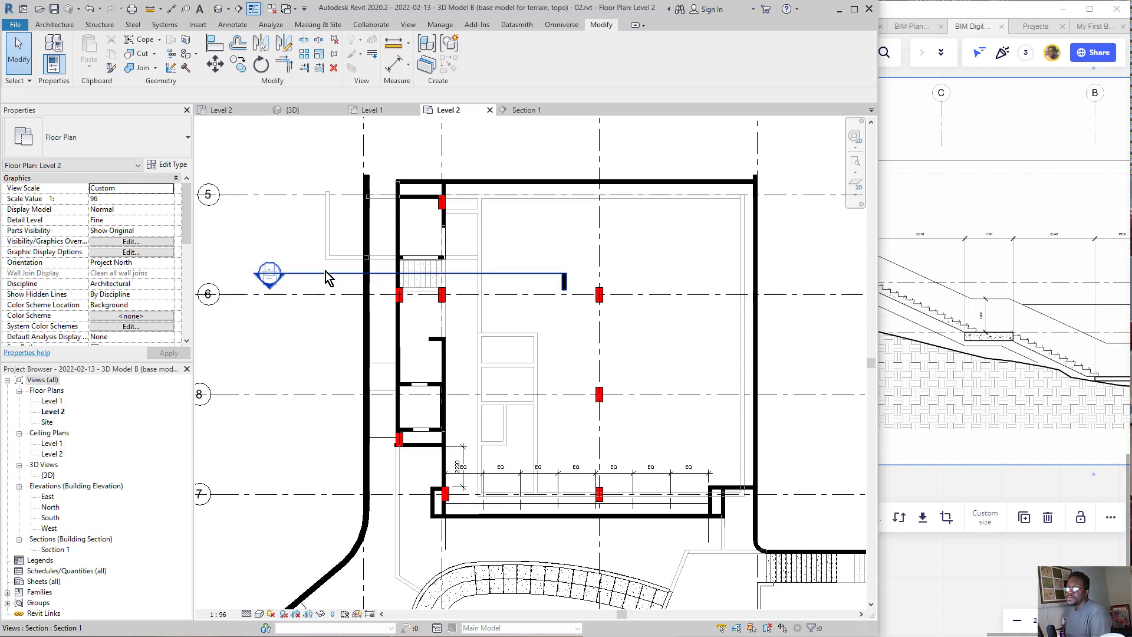
left_click(54, 24)
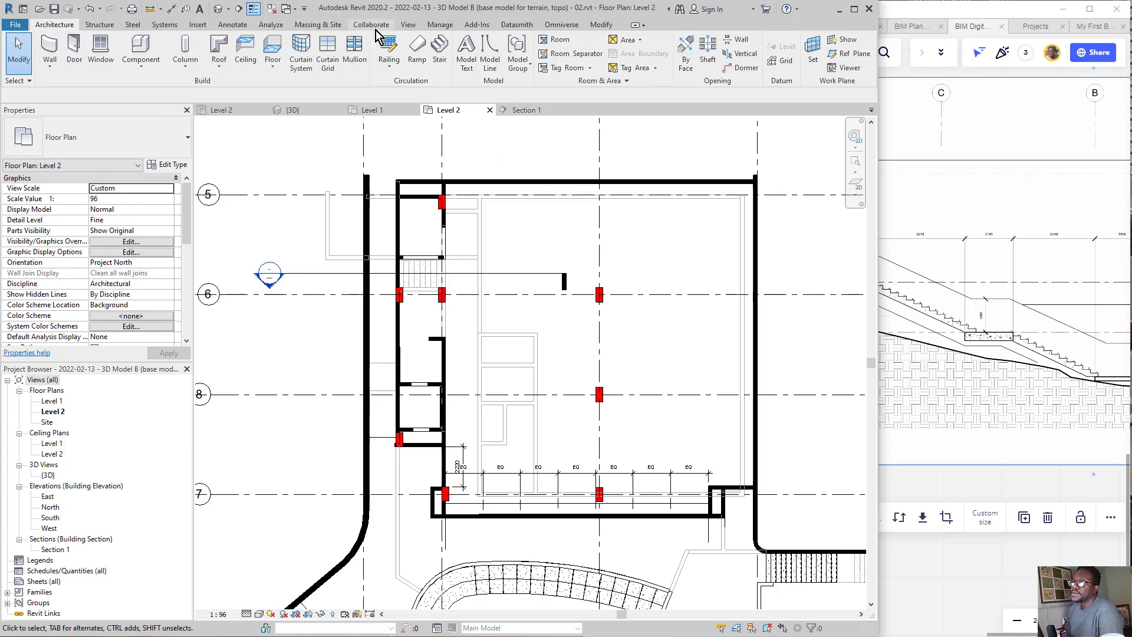
left_click(408, 24)
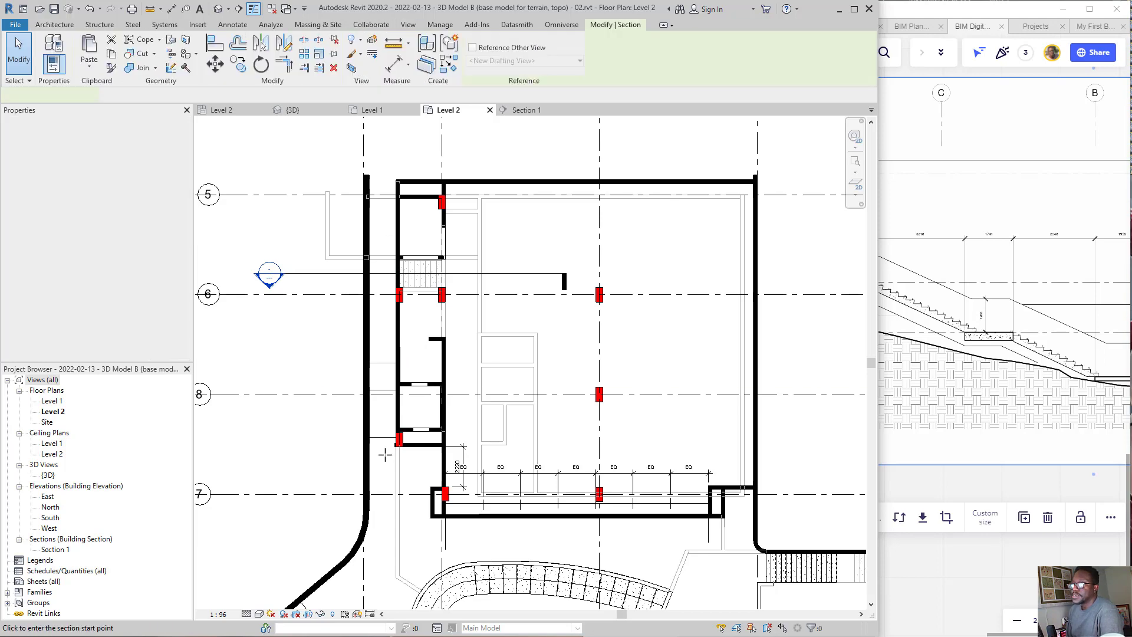
left_click(384, 541)
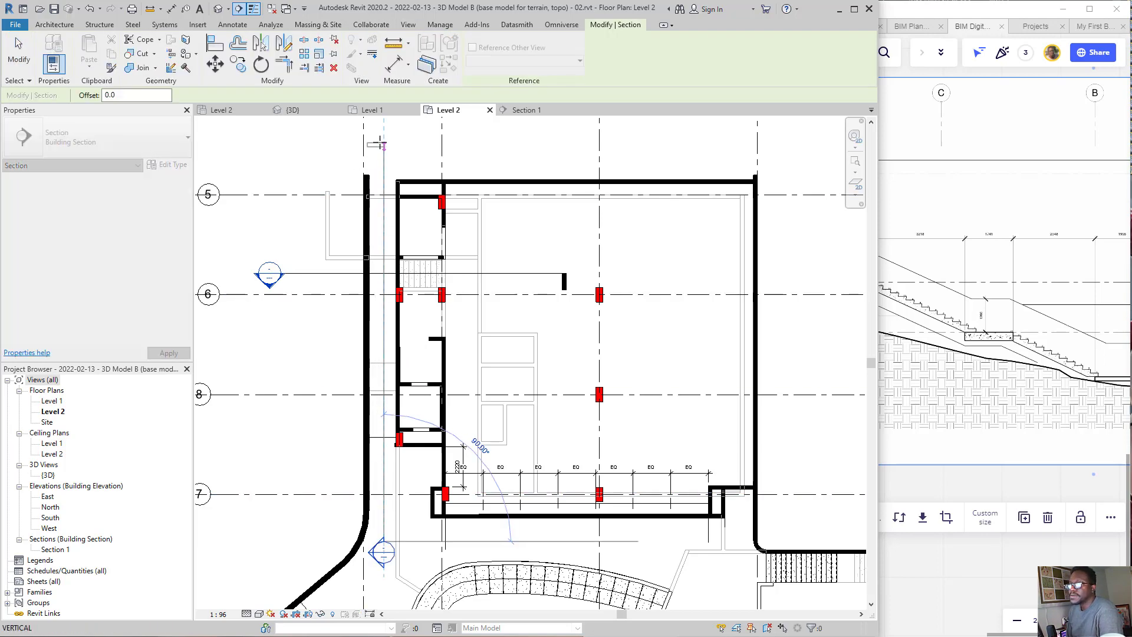
left_click(384, 138)
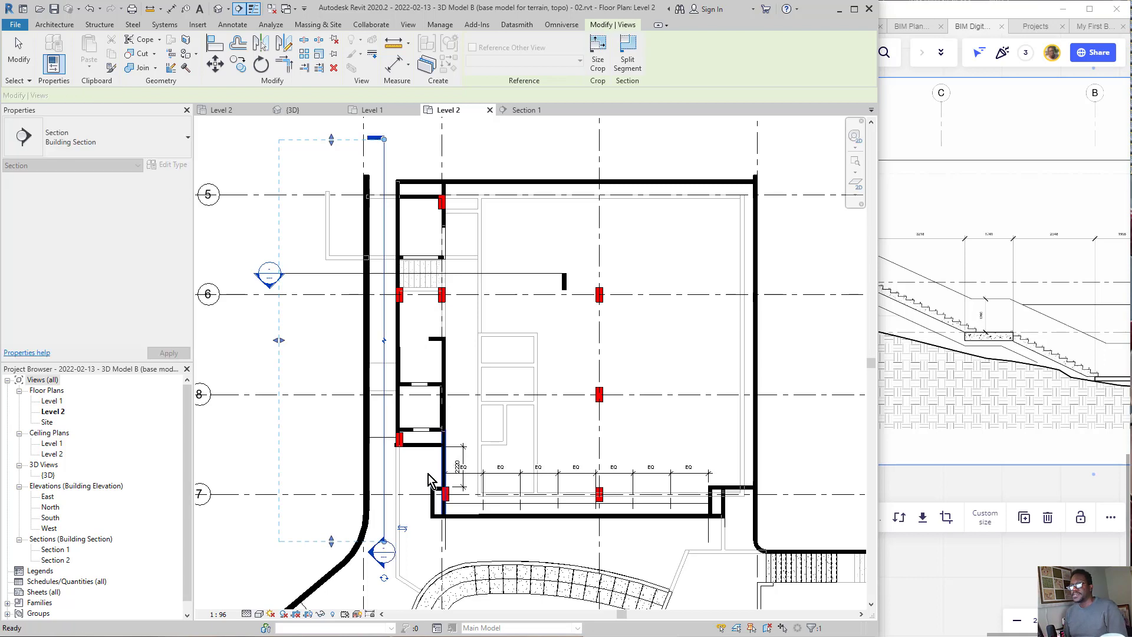
key("Escape")
scroll(321, 504, "down", 1)
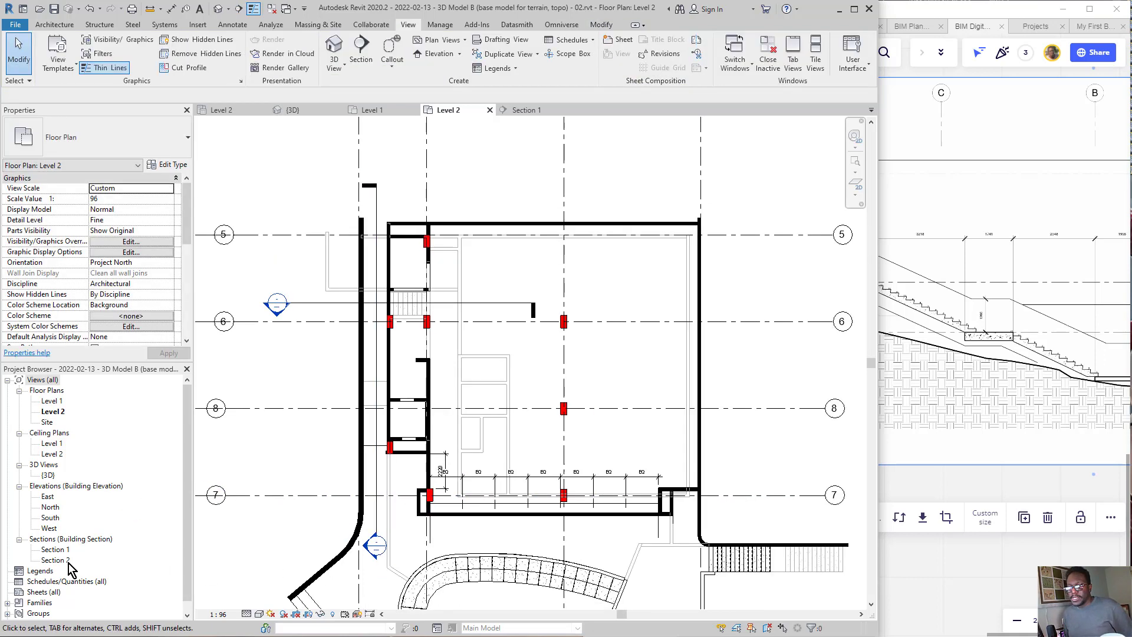
Step: Point out the new section marker with ink, clear the ink, and open the Section 2 view
left_click(62, 560)
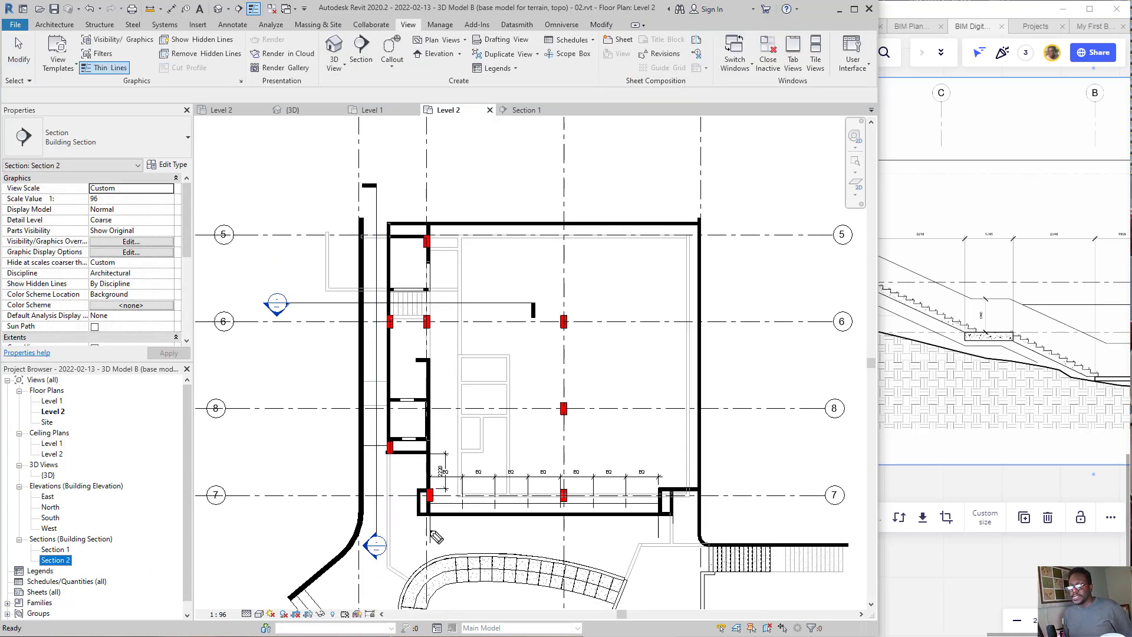
left_click_drag(414, 521, 365, 578)
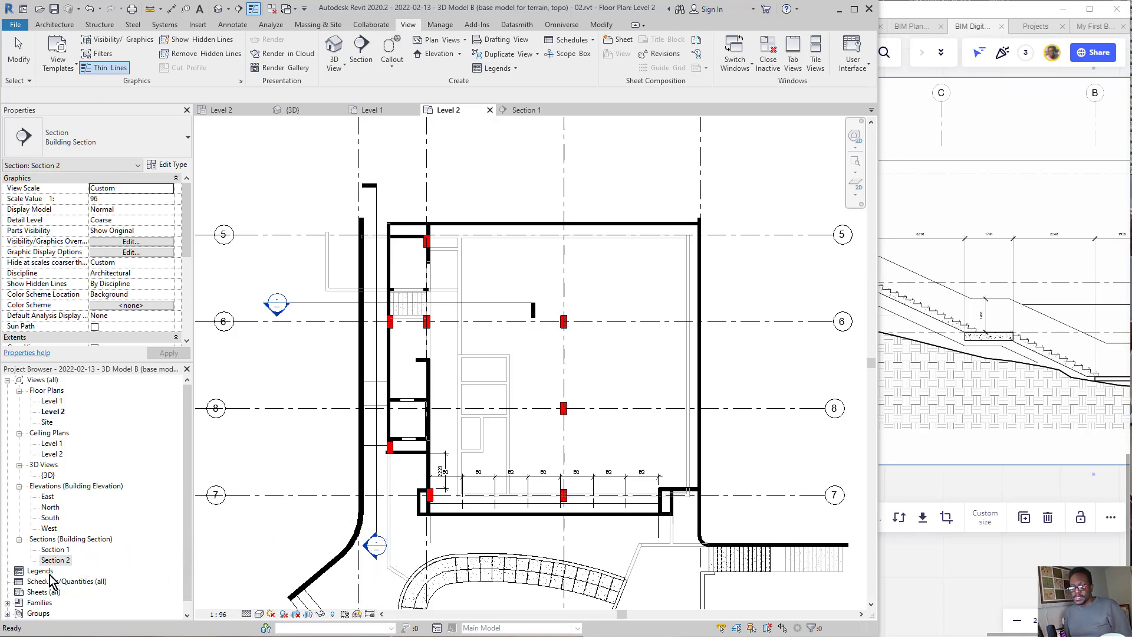
double_click(56, 559)
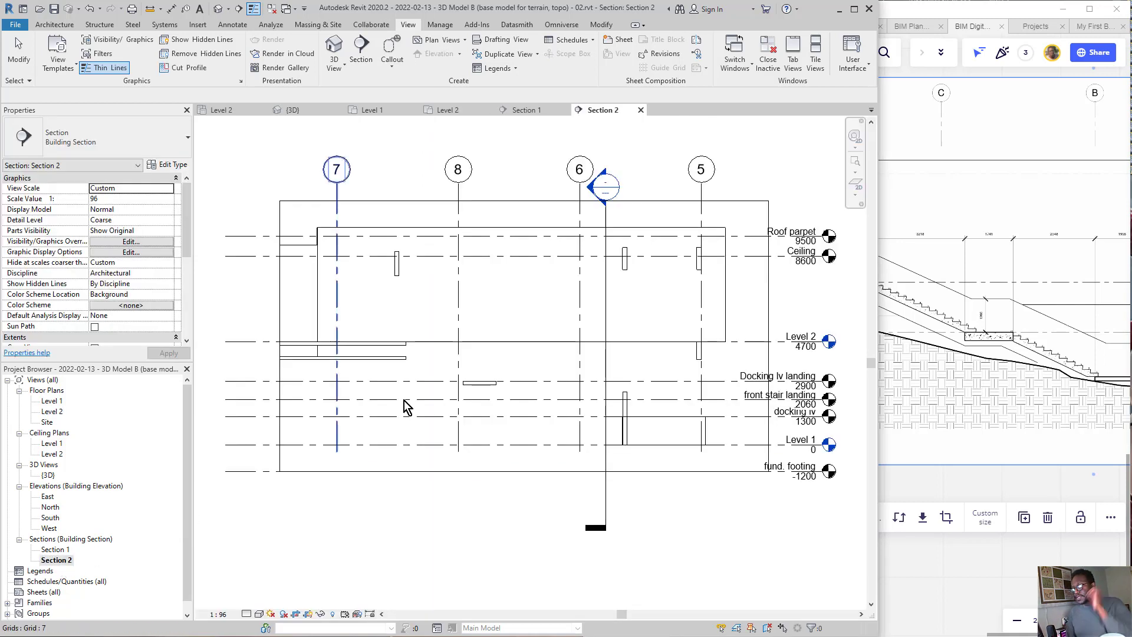
scroll(398, 404, "down", 1)
scroll(557, 395, "up", 1)
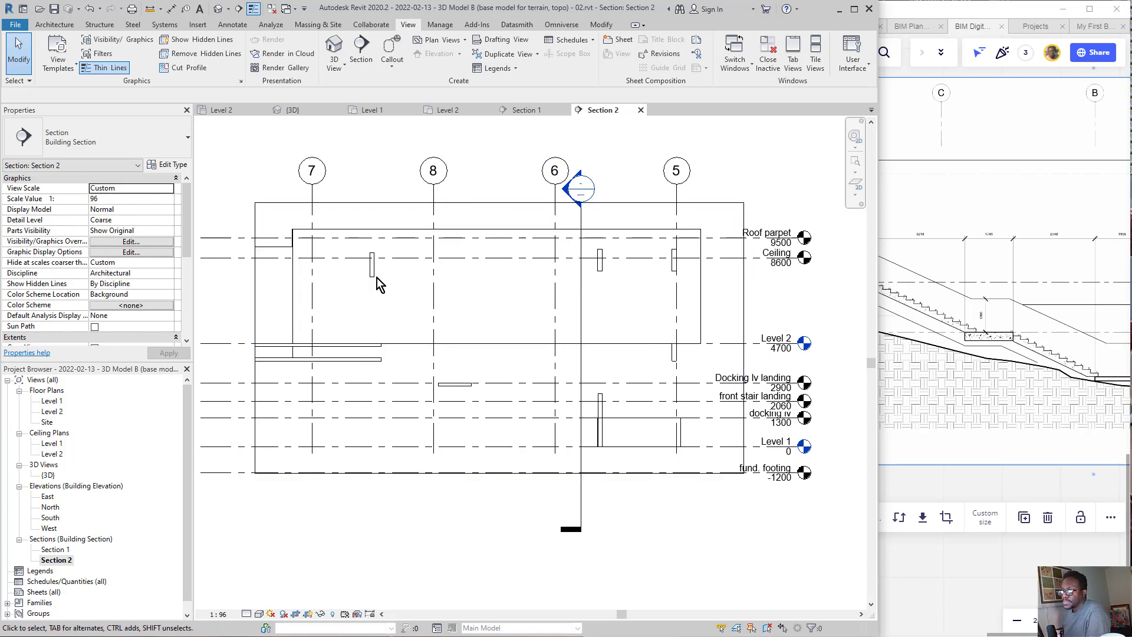
Step: Select the Section 2 crop boundary, point ink arrows at its visibility control, clear the ink, and hide the crop region
left_click(373, 202)
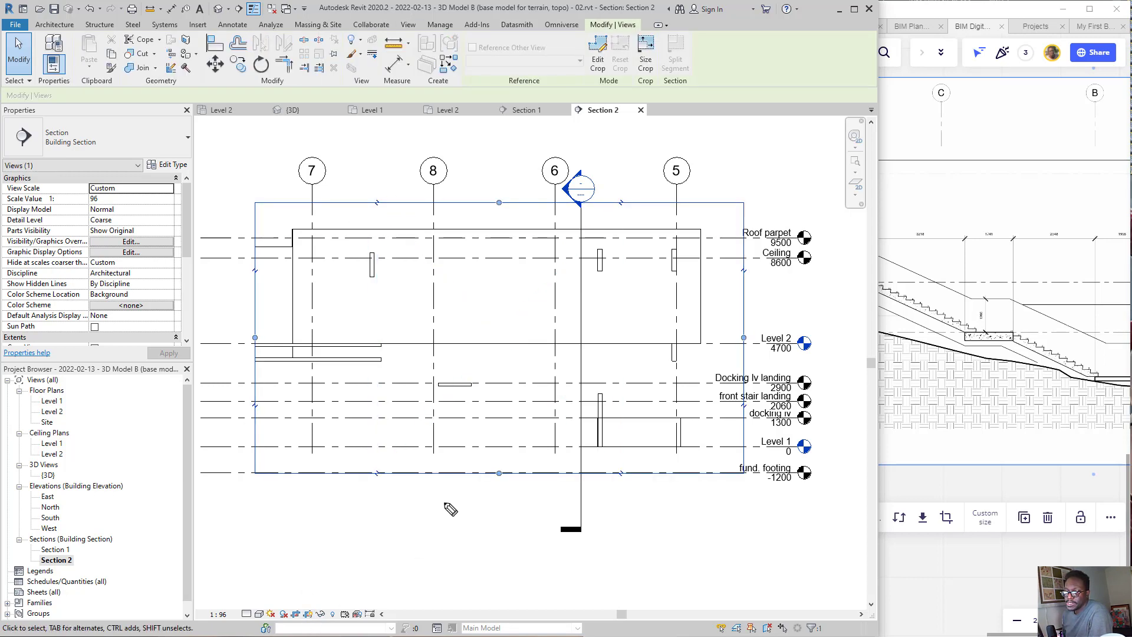
left_click_drag(445, 503, 328, 579)
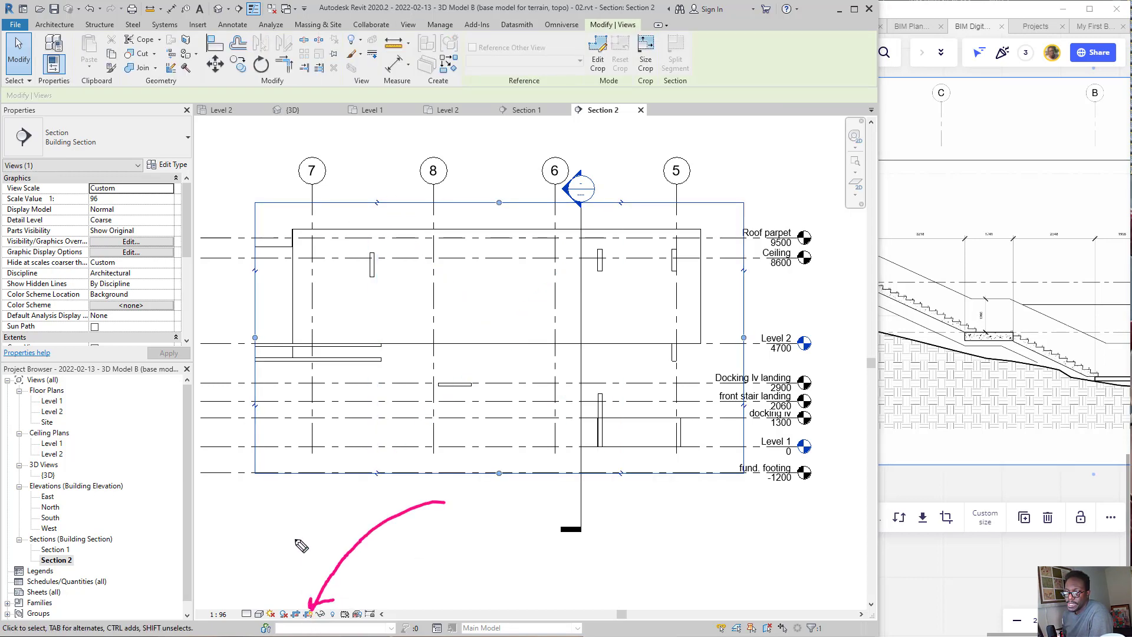
left_click_drag(301, 534, 300, 615)
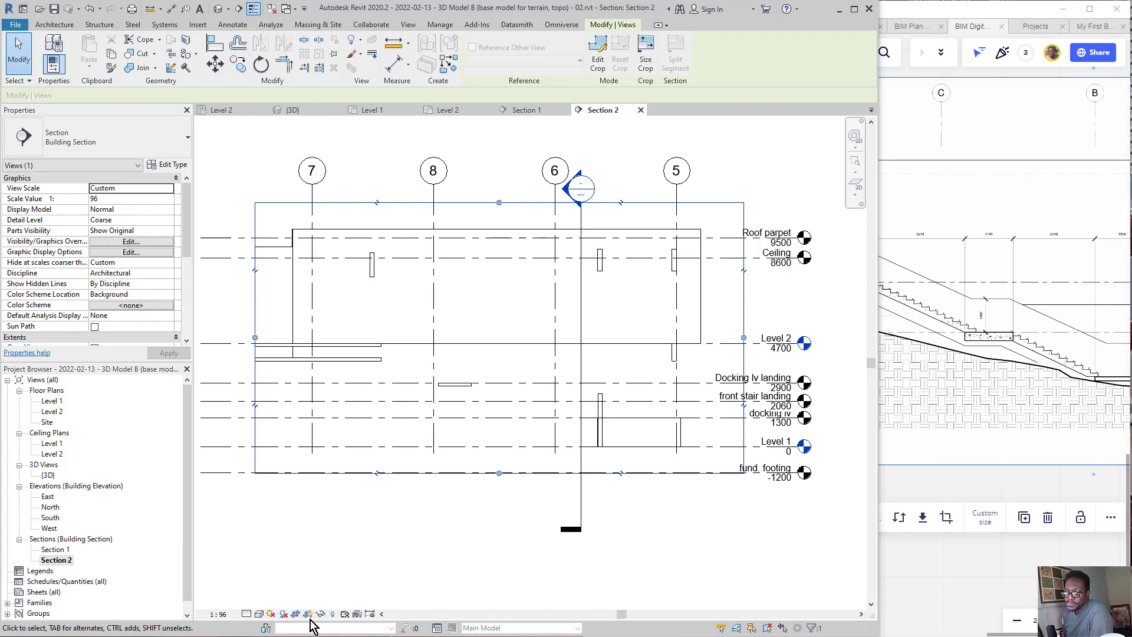
left_click(307, 614)
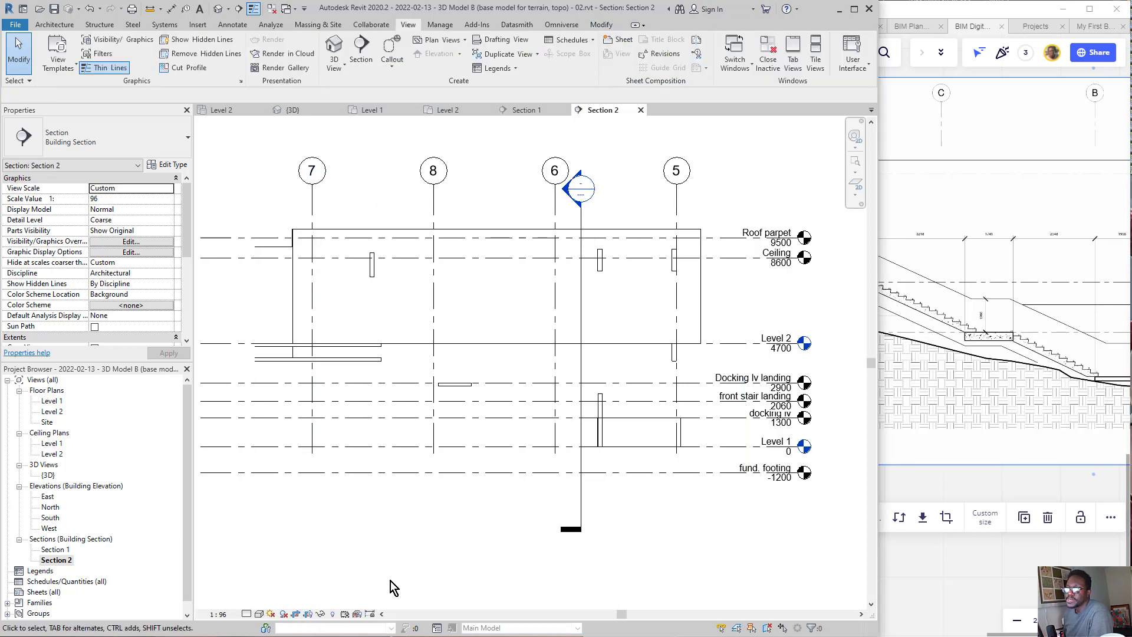
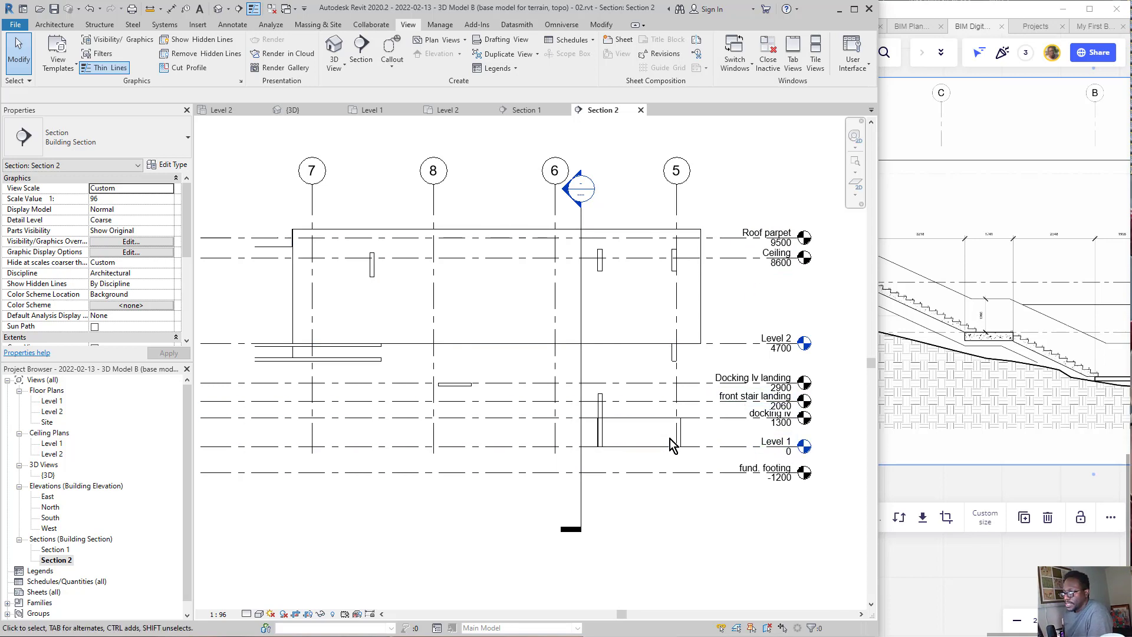
Step: Circle the landing floor in Section 2 with ink, link it by arrow to the landing in the Miro section, and clear the ink
left_click(519, 383)
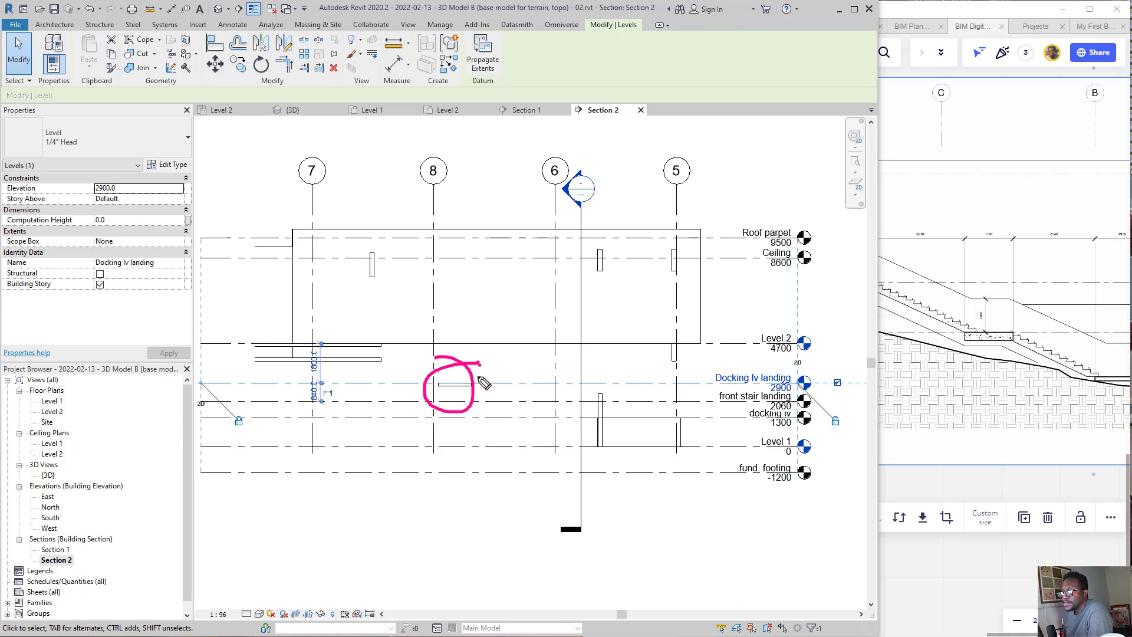
left_click_drag(545, 369, 837, 300)
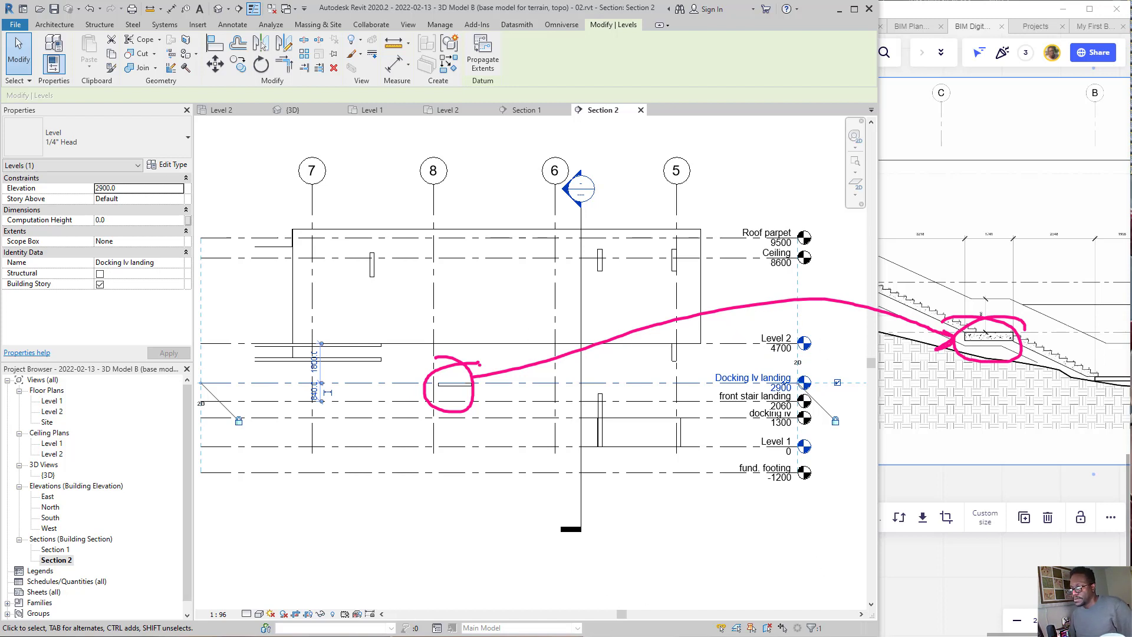
key("Escape")
key("Escape")
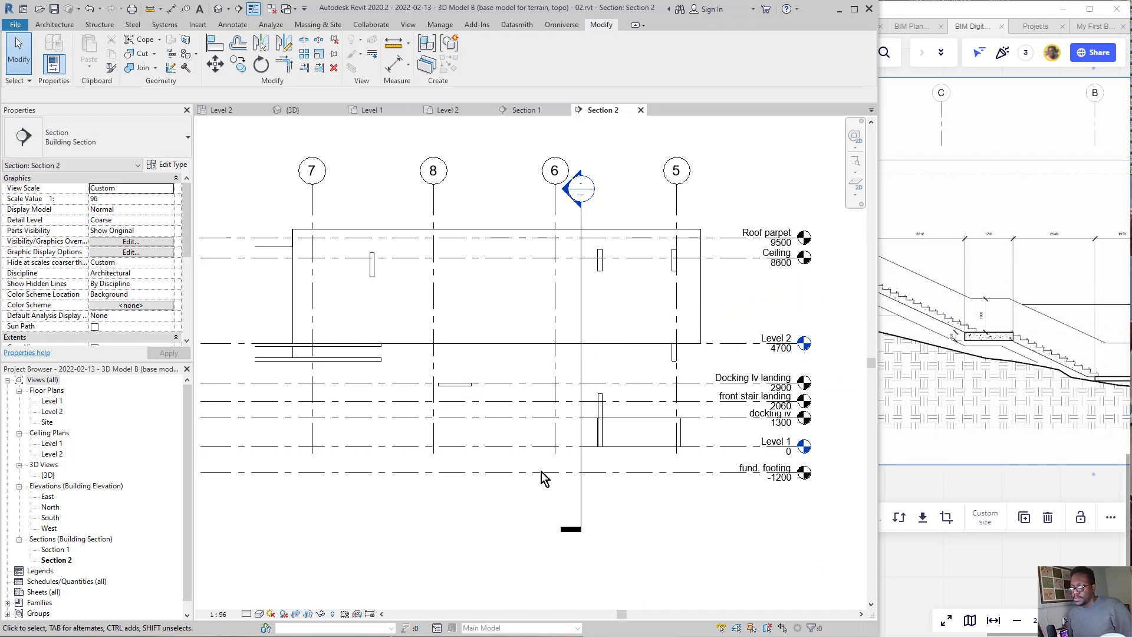
Step: Examine the landing and the upper stair flight with their dimensions in Miro's Section 3 drawing and compare them with Revit's Section 2
scroll(1029, 284, "up", 5)
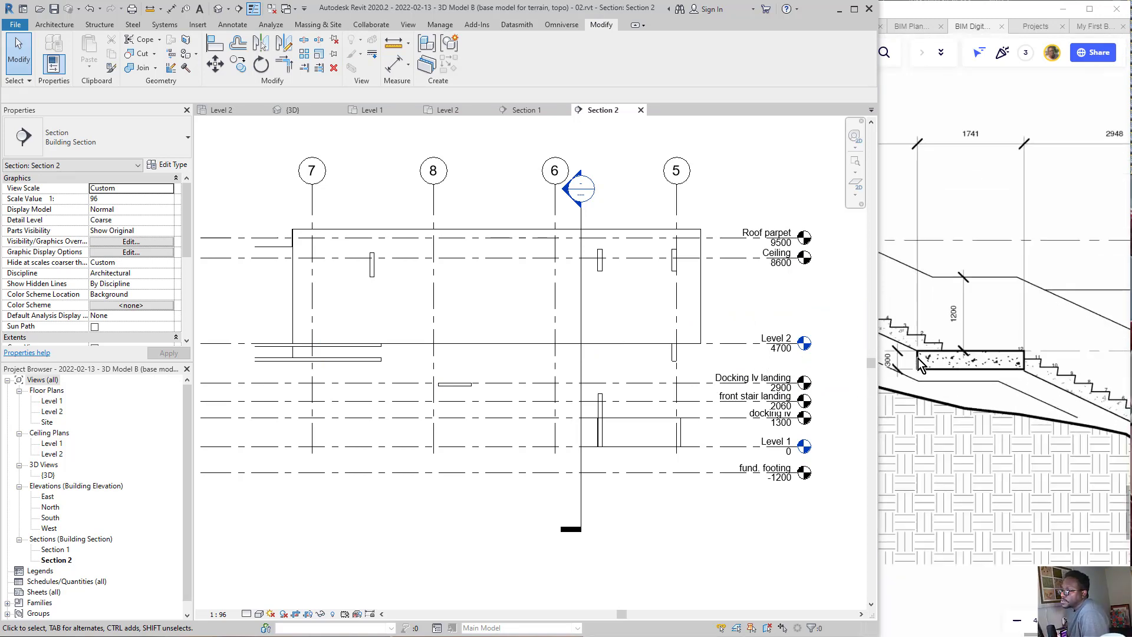
left_click(916, 371)
scroll(903, 351, "up", 3)
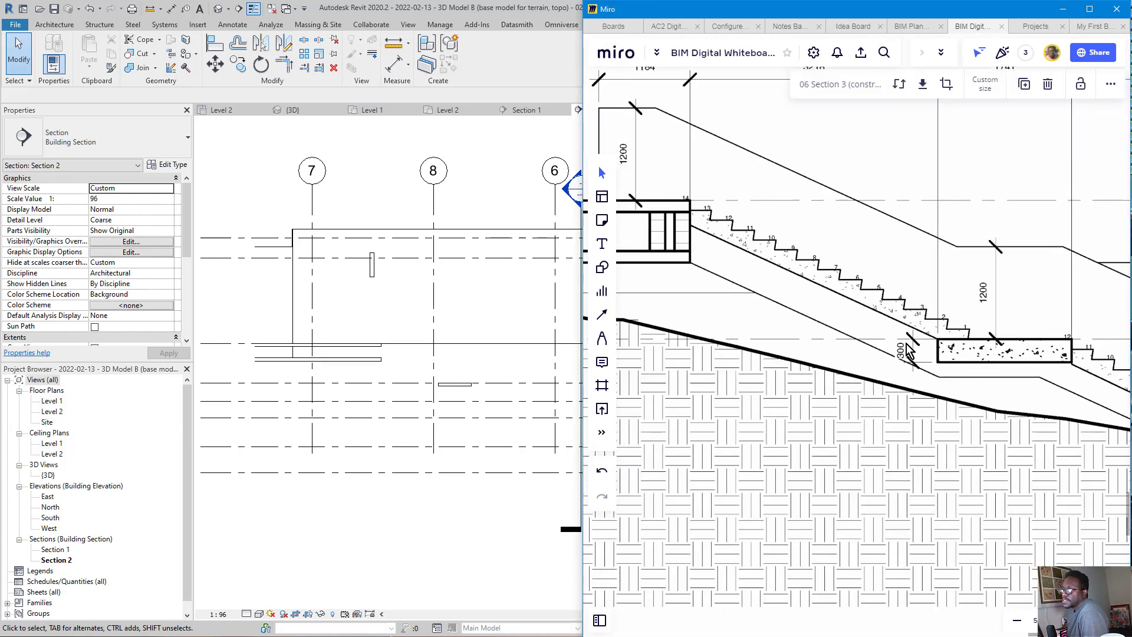
left_click(448, 371)
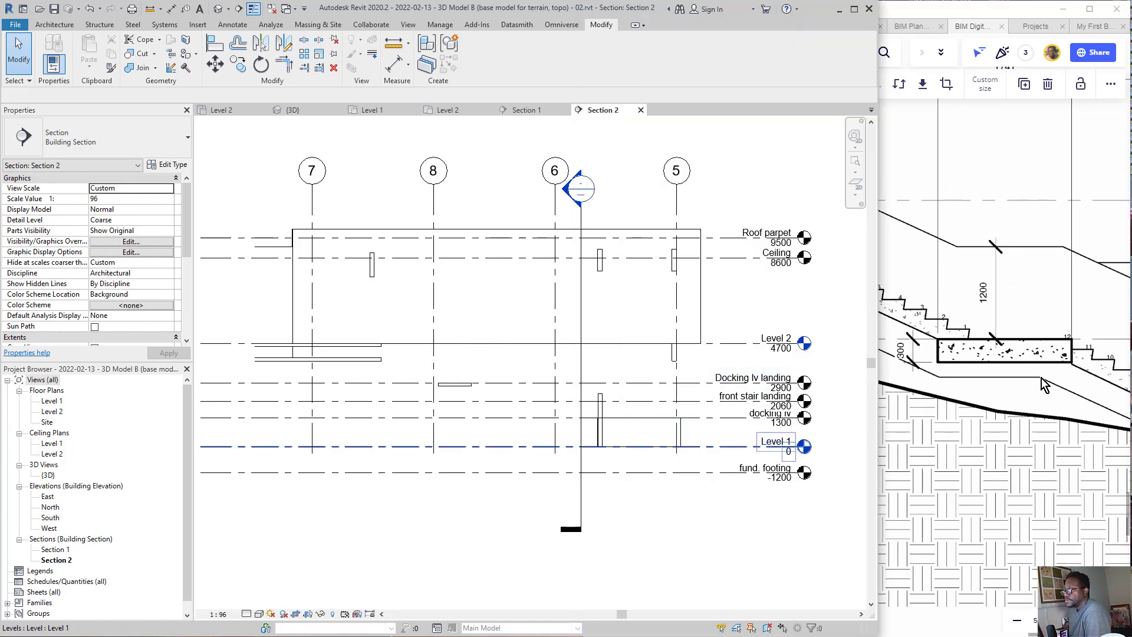
scroll(990, 292, "down", 5)
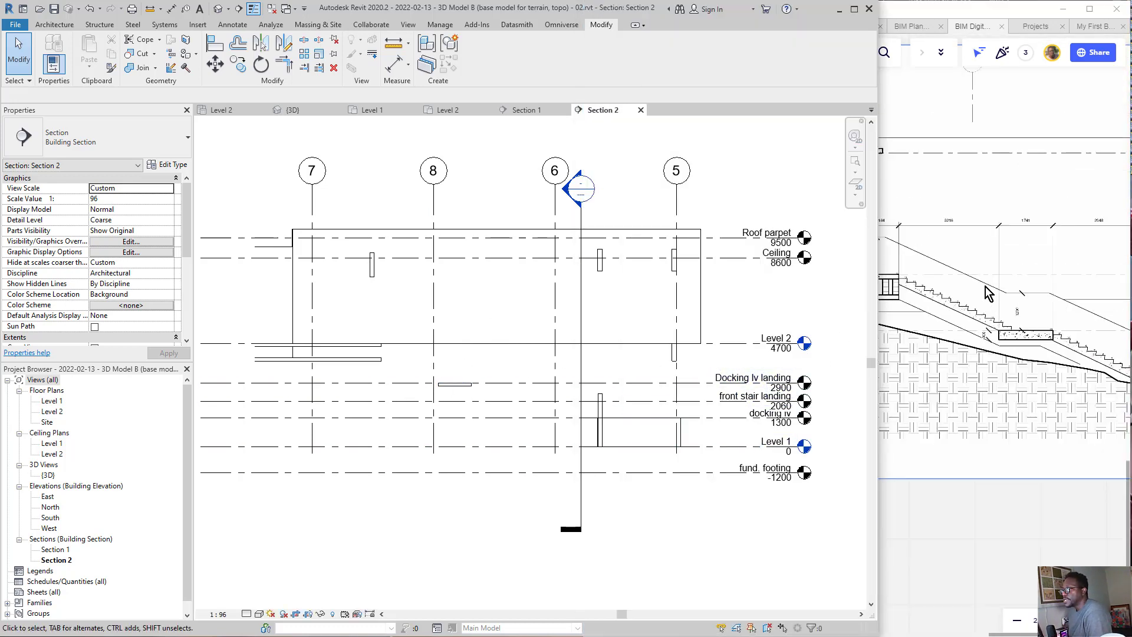
scroll(967, 265, "up", 4)
left_click(935, 236)
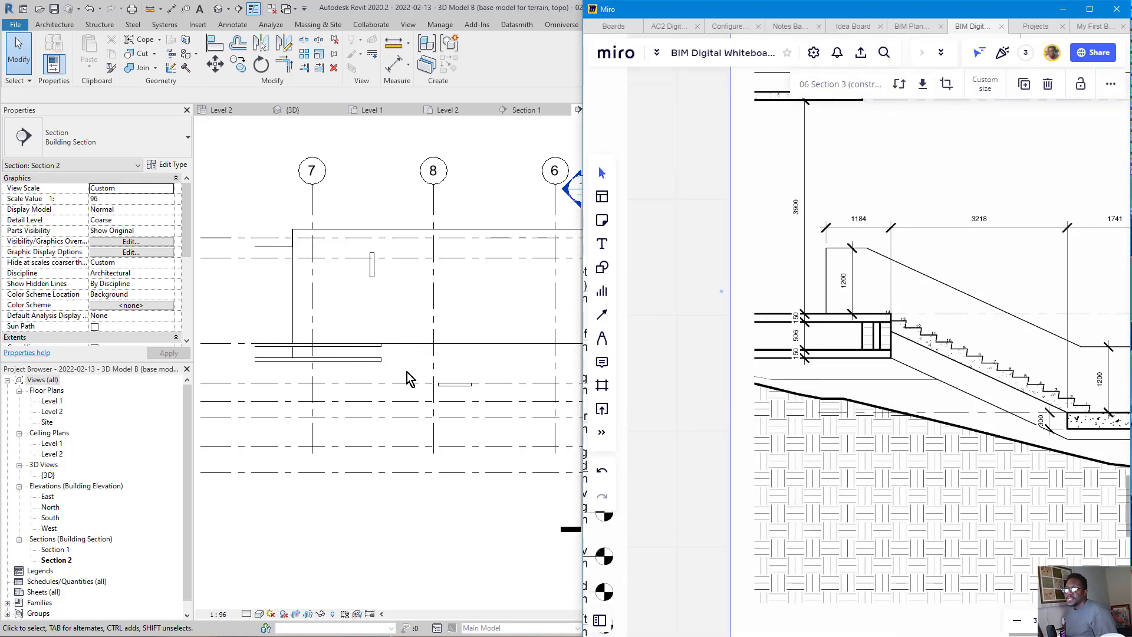
key("Escape")
left_click(427, 361)
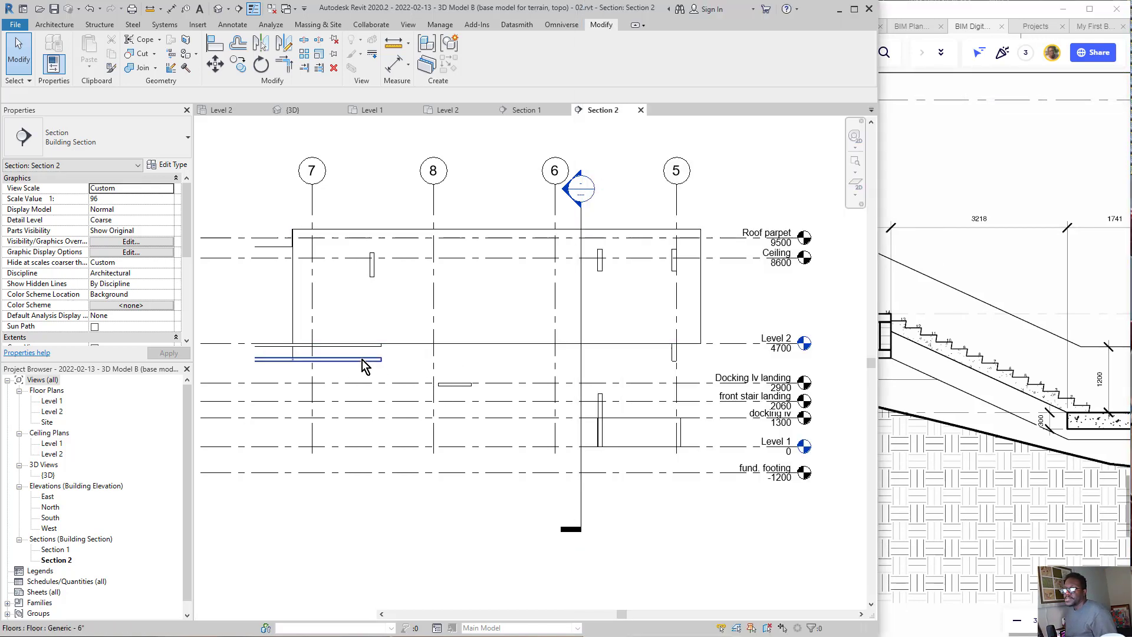
Step: Place an aligned dimension in Section 2 from the end of the floor slab below Level 2 to the landing floor's near edge
left_click(451, 385)
scroll(432, 373, "up", 2)
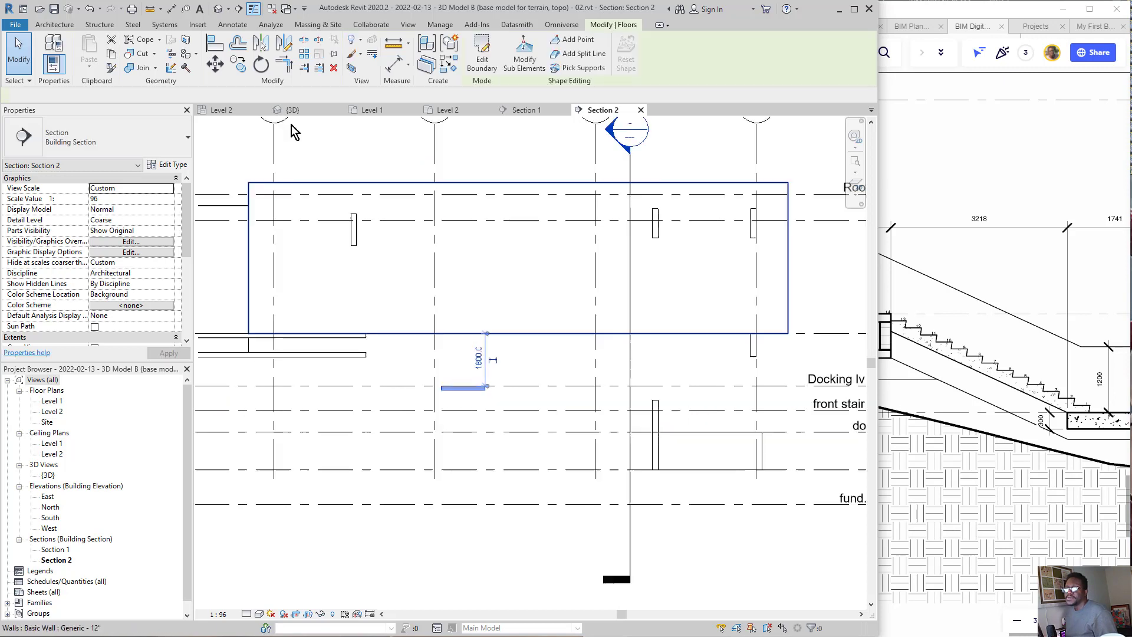
scroll(268, 143, "down", 1)
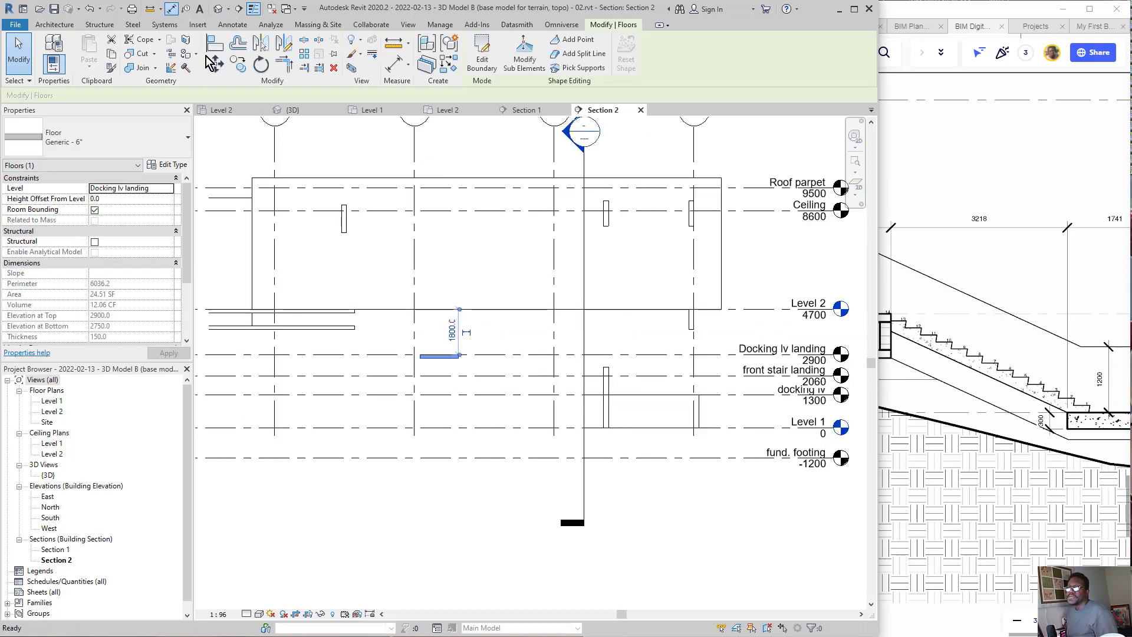
left_click(171, 8)
scroll(496, 375, "up", 1)
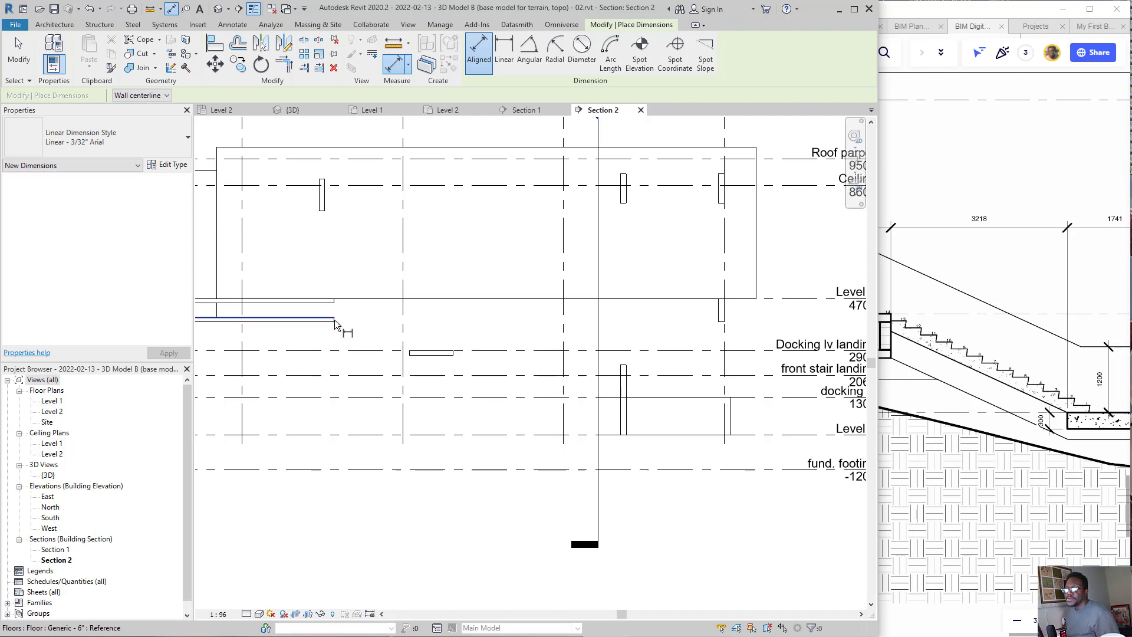
scroll(335, 325, "up", 1)
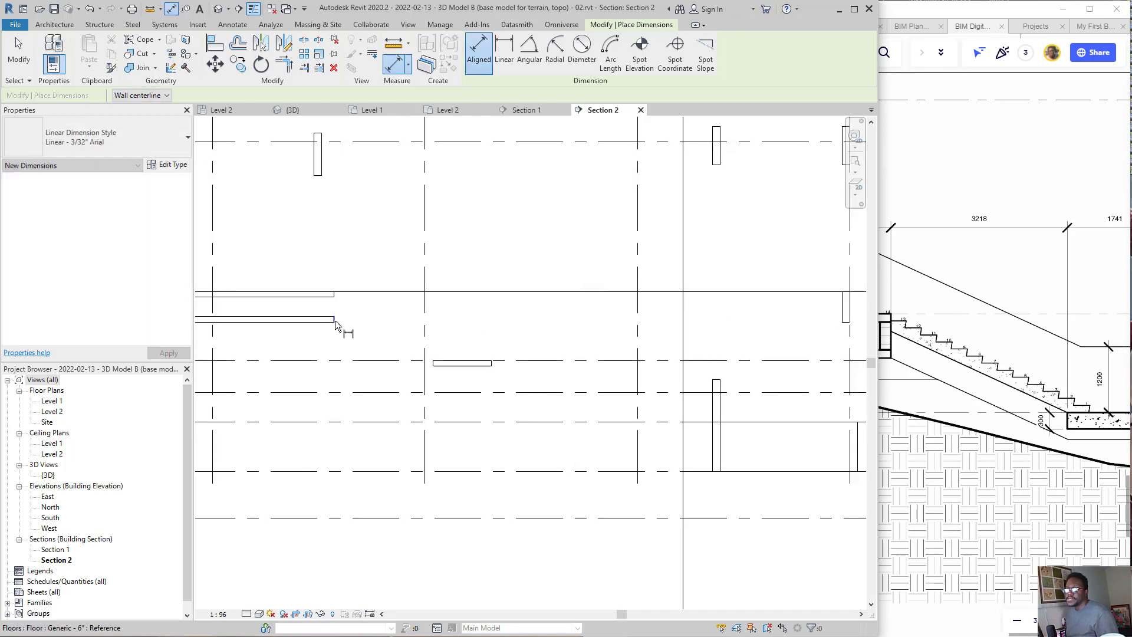
left_click(335, 325)
left_click(433, 362)
left_click(386, 208)
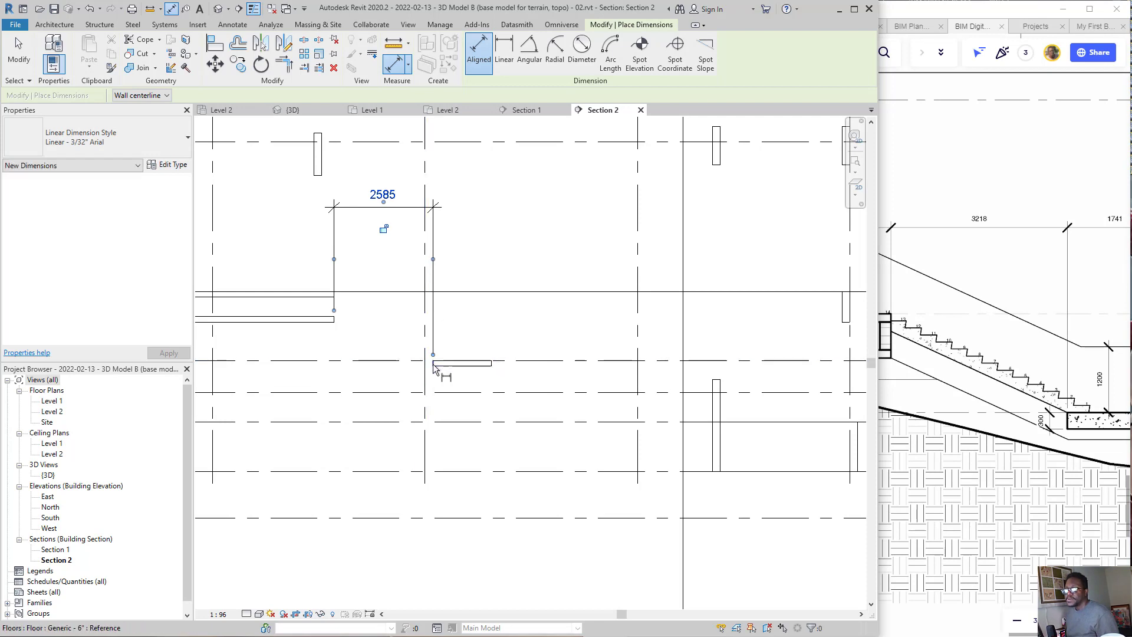
Step: Dimension the landing floor's length between its two end edges in Section 2
left_click(434, 364)
left_click(492, 363)
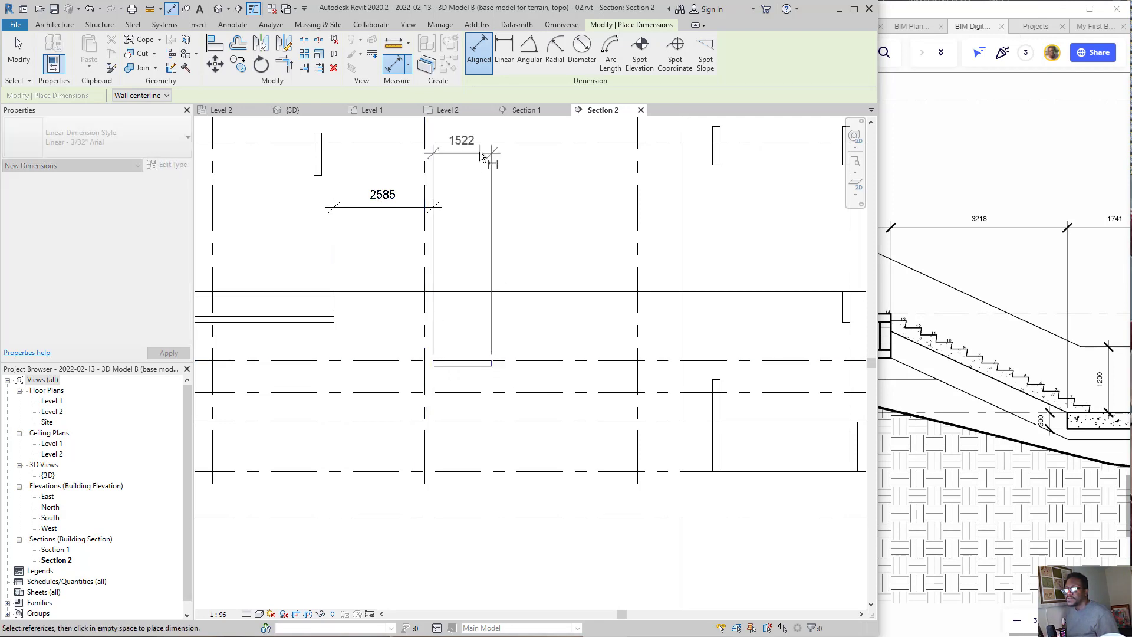
left_click(479, 189)
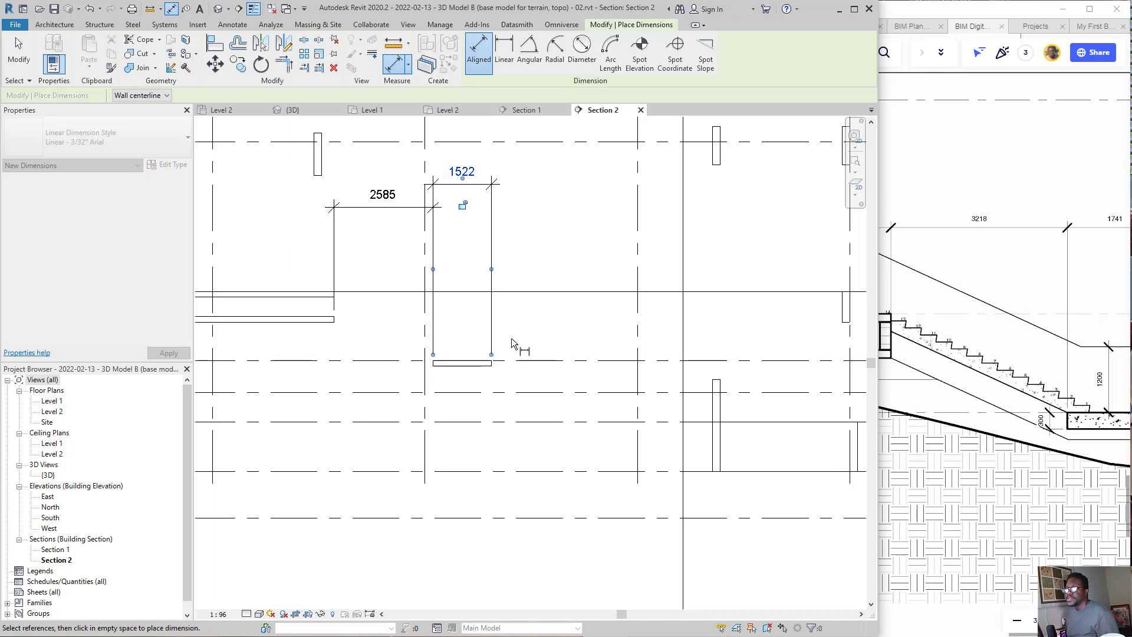
Step: Add an aligned dimension from the landing floor's far edge to the near face of the low wall between grids 6 and 5
left_click(493, 362)
key("Escape")
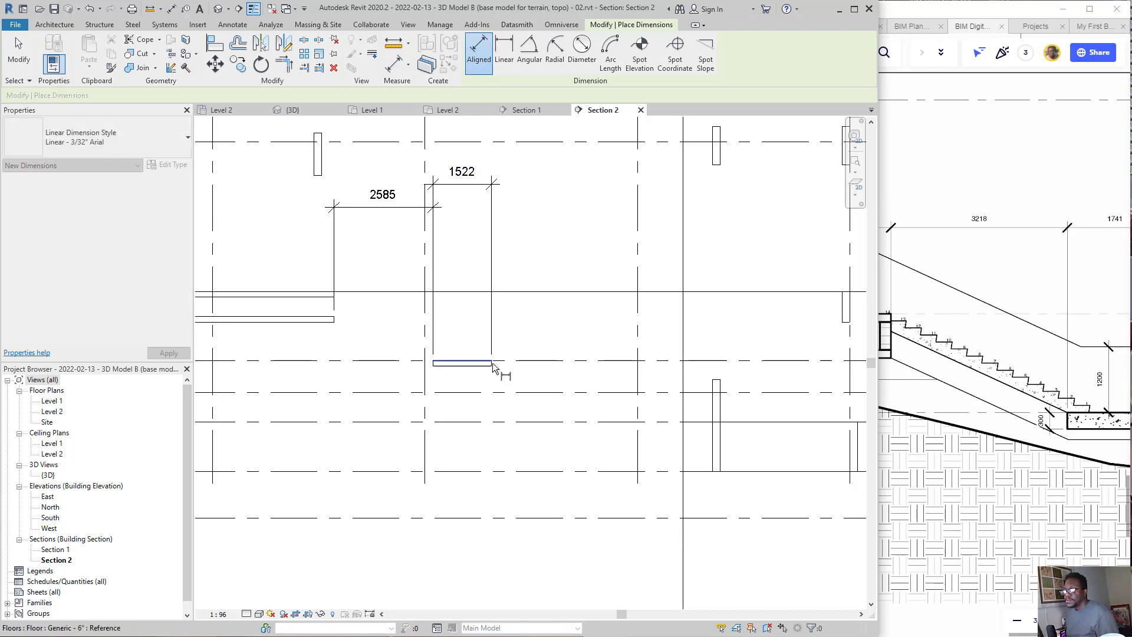
left_click(493, 364)
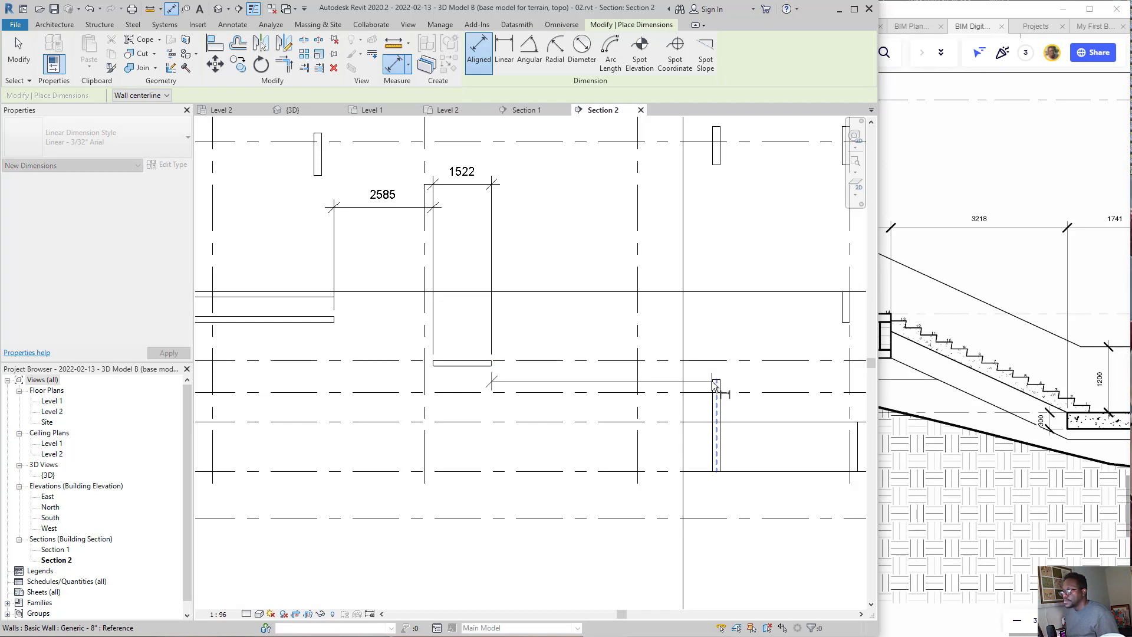
scroll(930, 392, "down", 3)
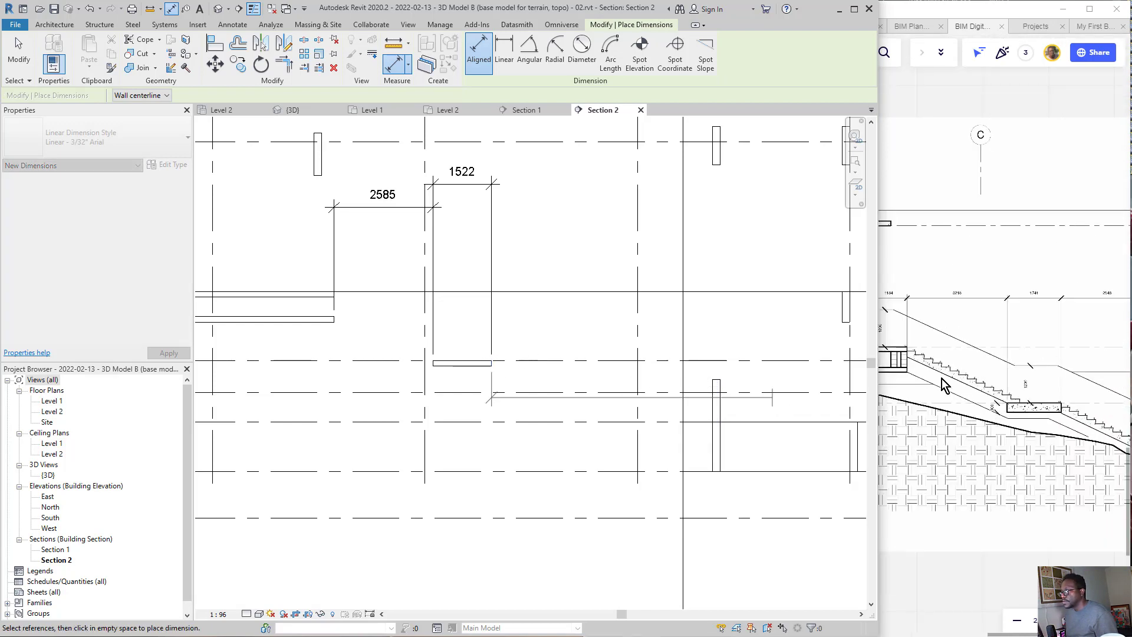
scroll(947, 383, "down", 3)
scroll(1074, 399, "up", 5)
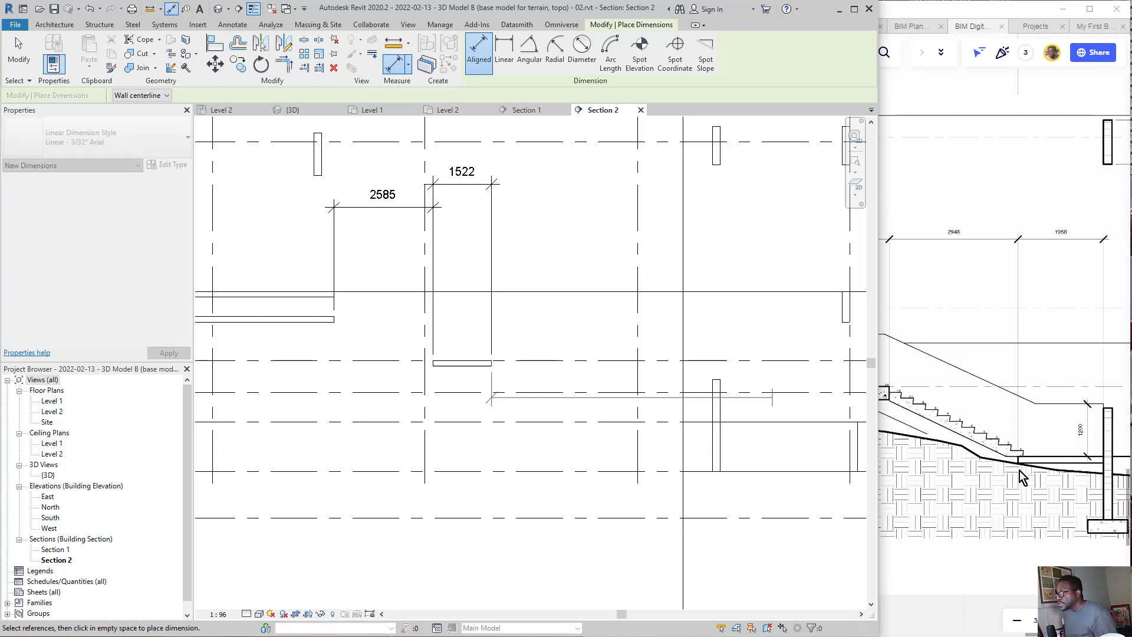
scroll(596, 448, "down", 3)
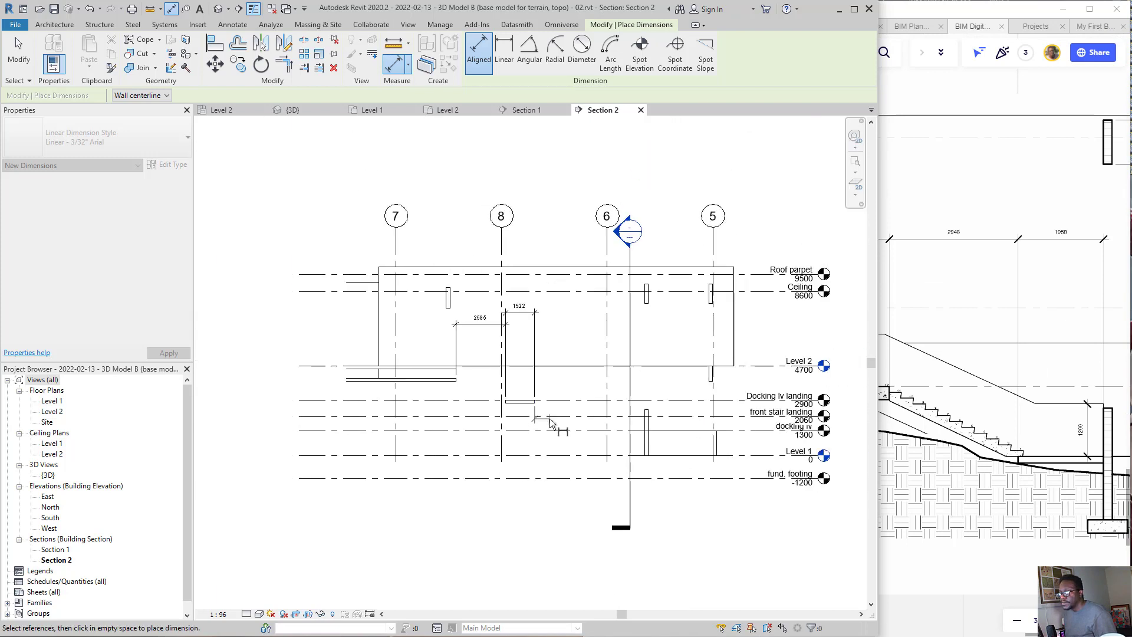
scroll(695, 442, "up", 3)
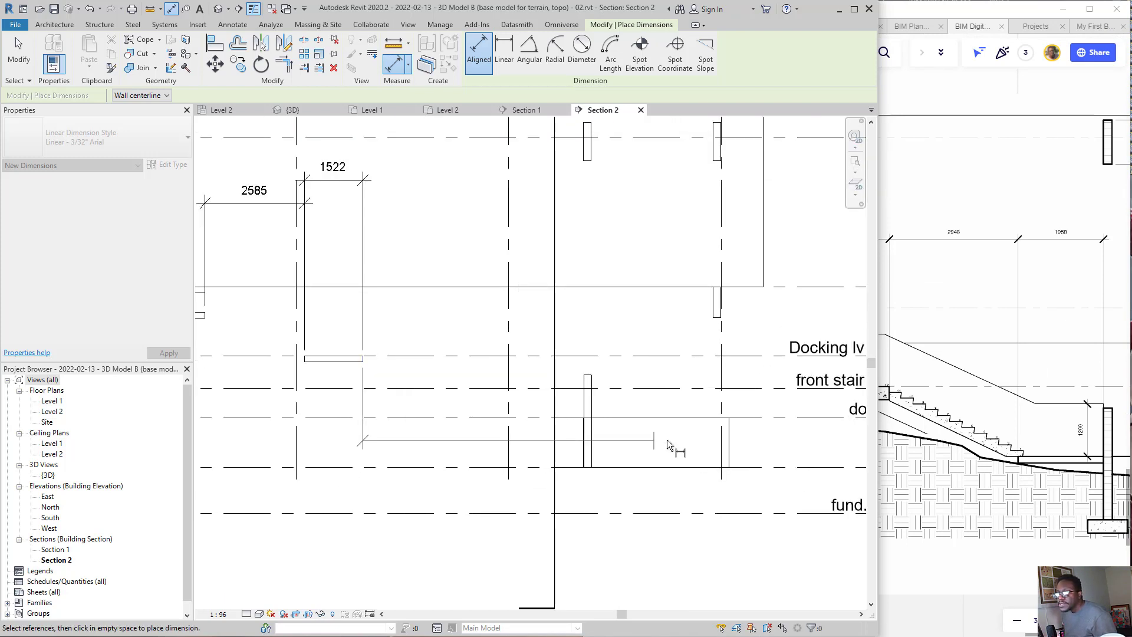
scroll(702, 444, "down", 3)
scroll(604, 378, "up", 4)
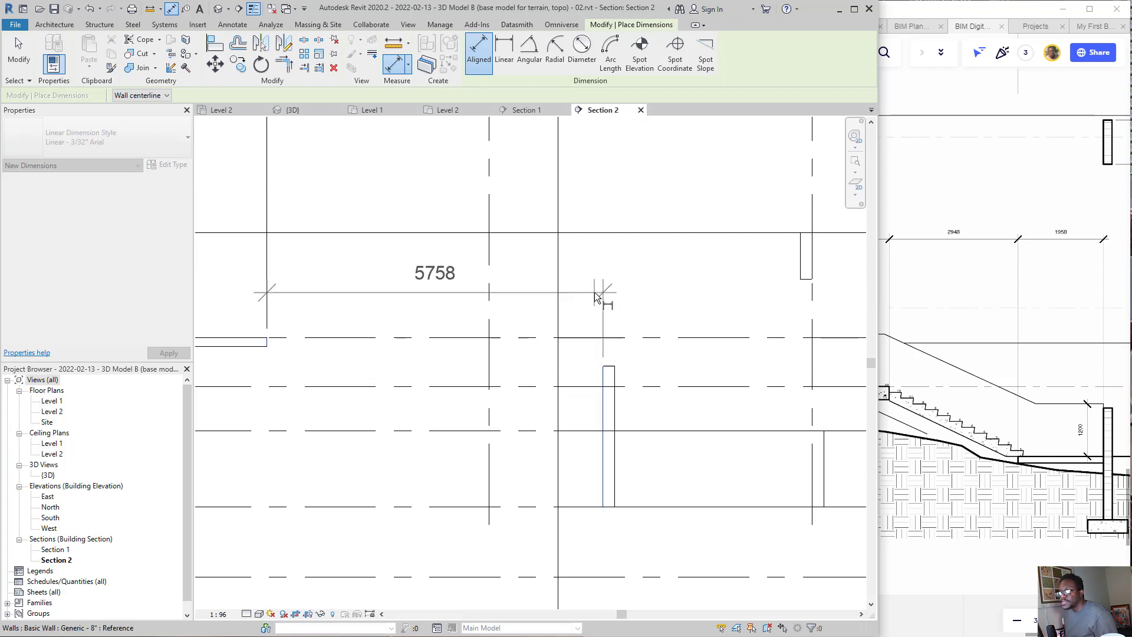
scroll(599, 315, "down", 3)
left_click(600, 249)
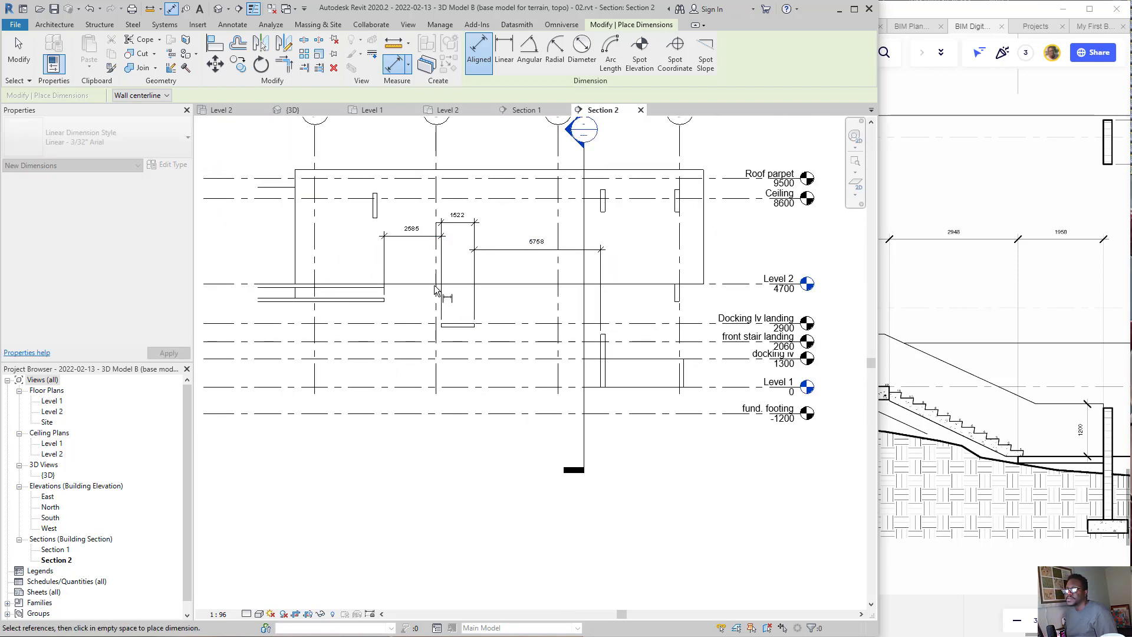
key("Escape")
key("Escape")
Step: Move the landing floor by setting its distance from the upper floor slab's end to 3218, matching the Miro drawing
left_click(972, 368)
scroll(744, 248, "up", 5)
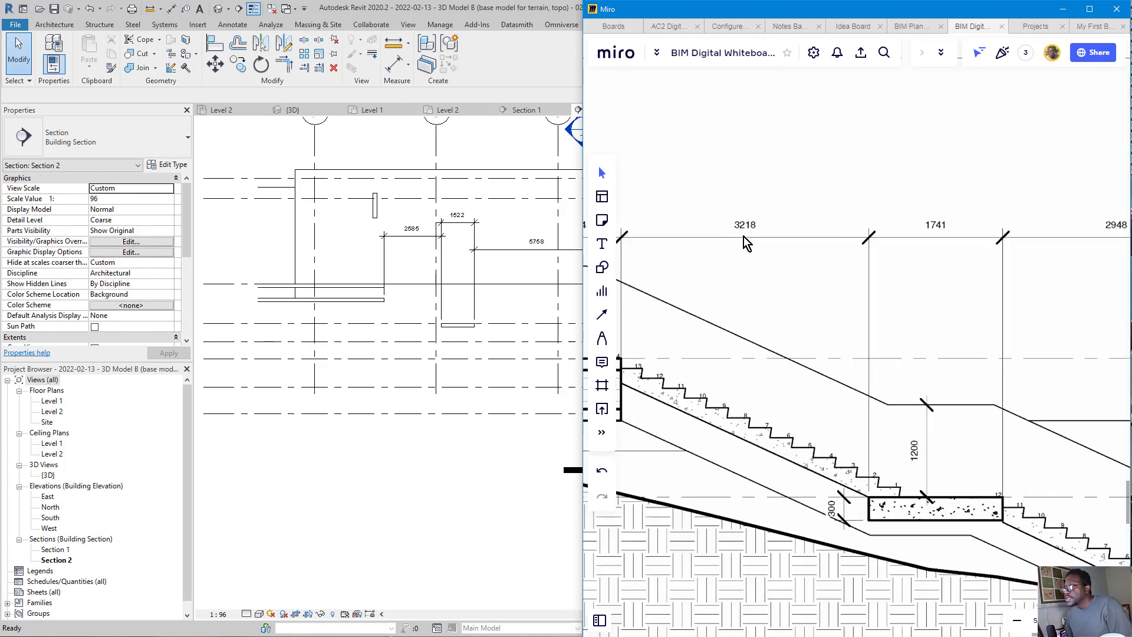
left_click(747, 234)
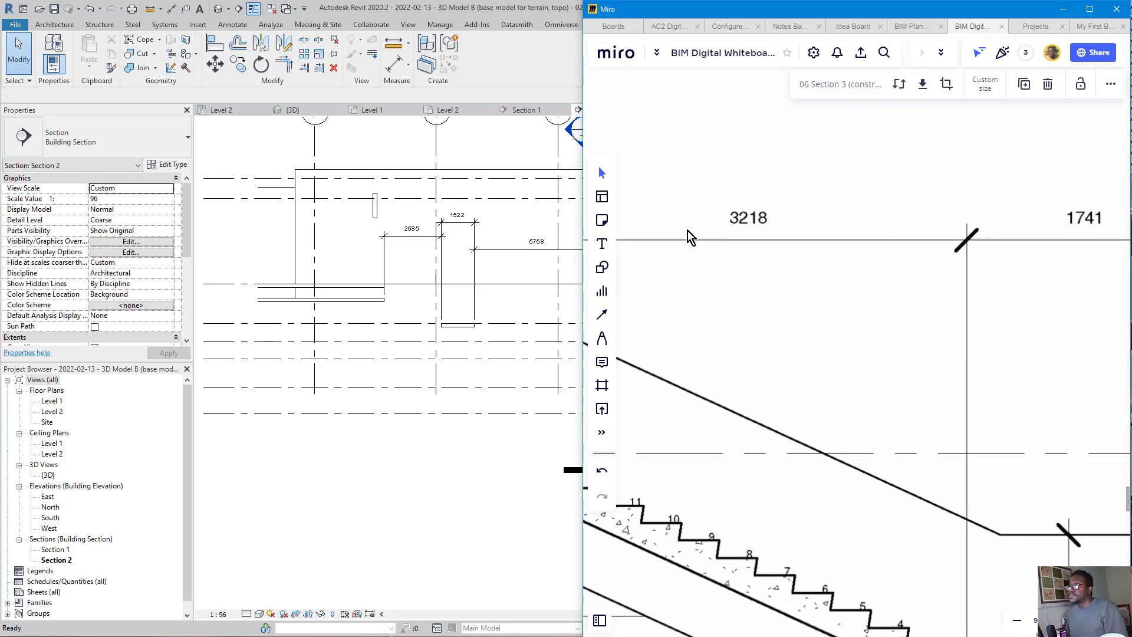
left_click(415, 236)
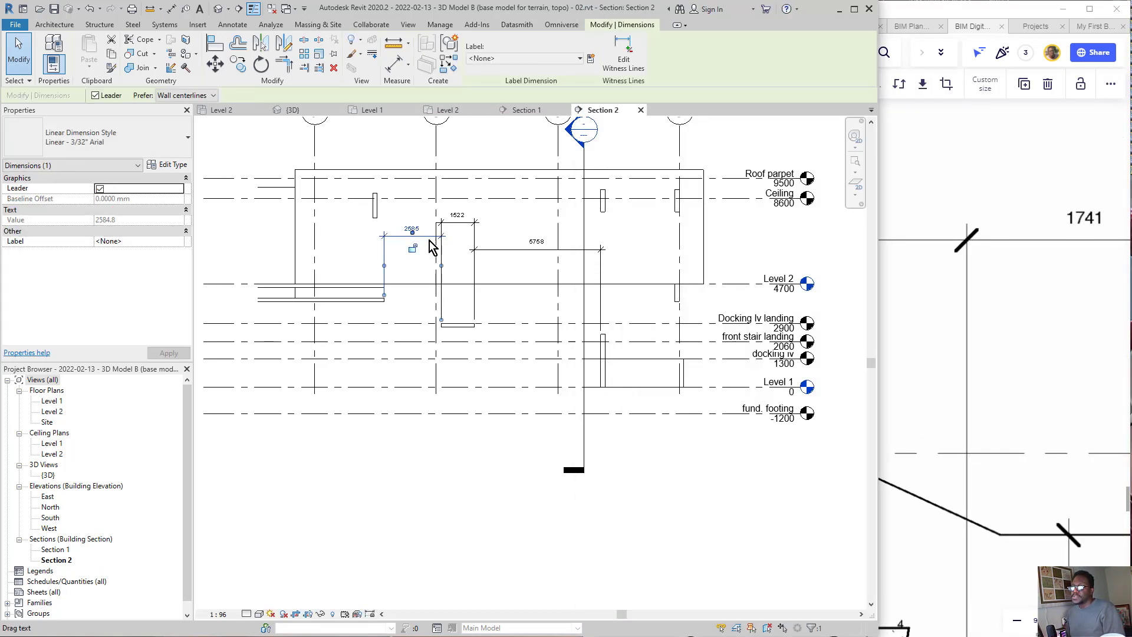
left_click(458, 325)
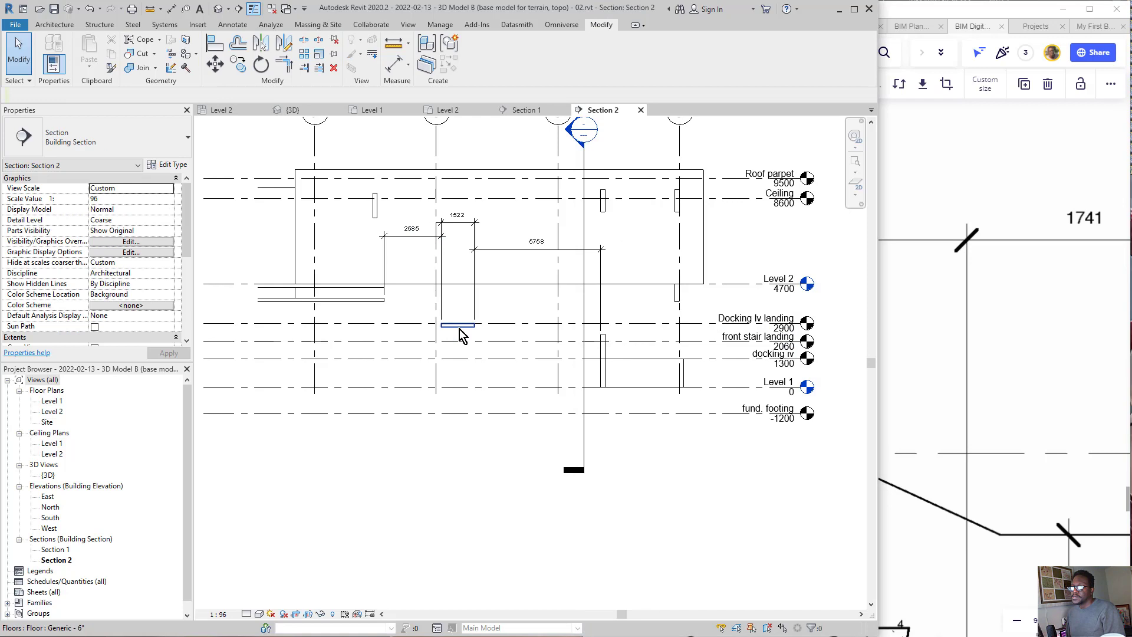
left_click(414, 229)
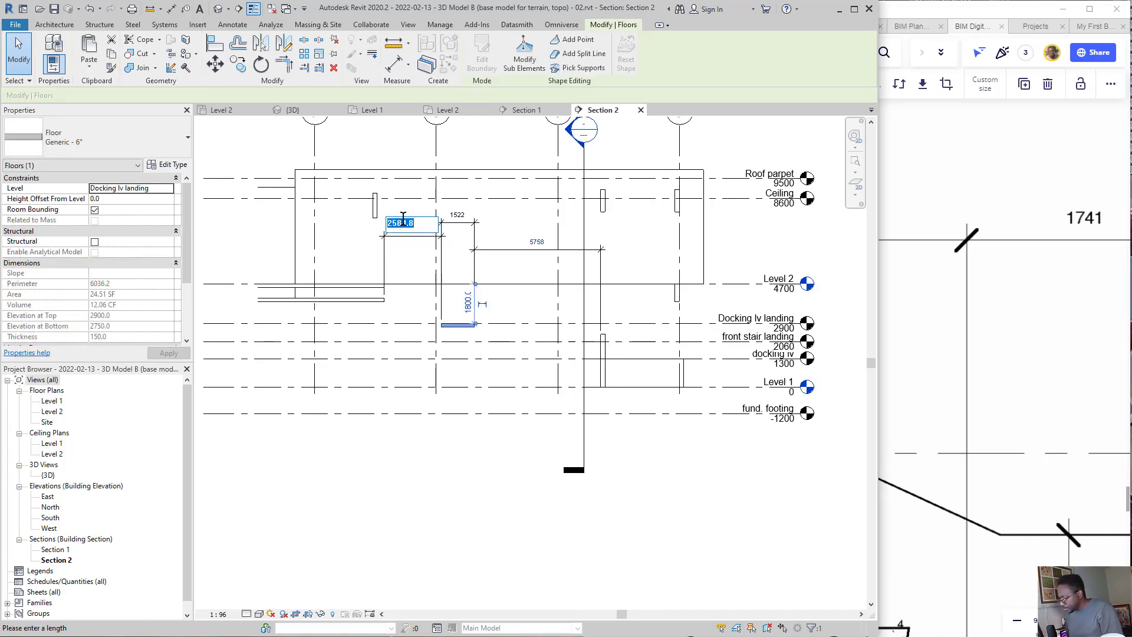
key("Return")
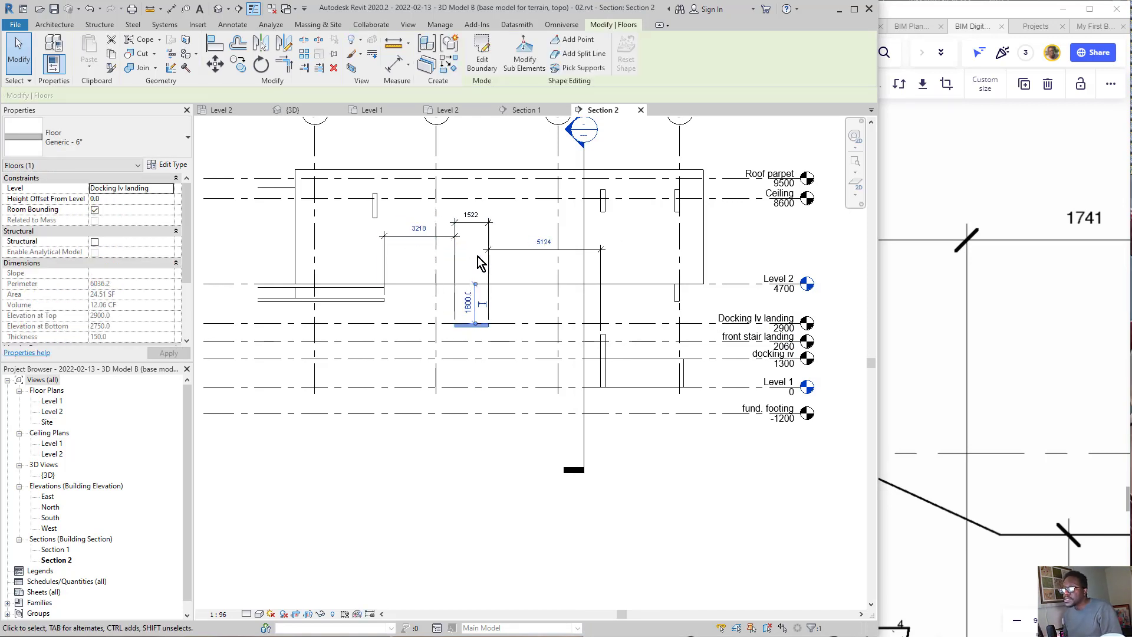
Step: Compare the landing floor's length in Section 2 with the landing's length dimension in Miro's Section 3 drawing
left_click(927, 342)
scroll(752, 316, "down", 2)
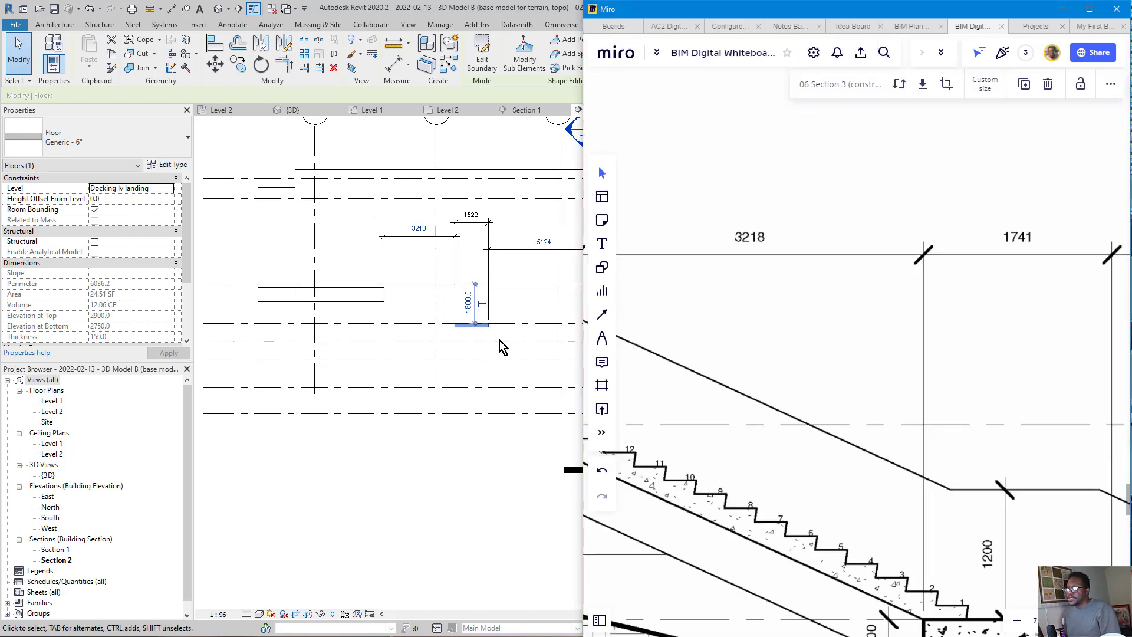
scroll(498, 337, "up", 3)
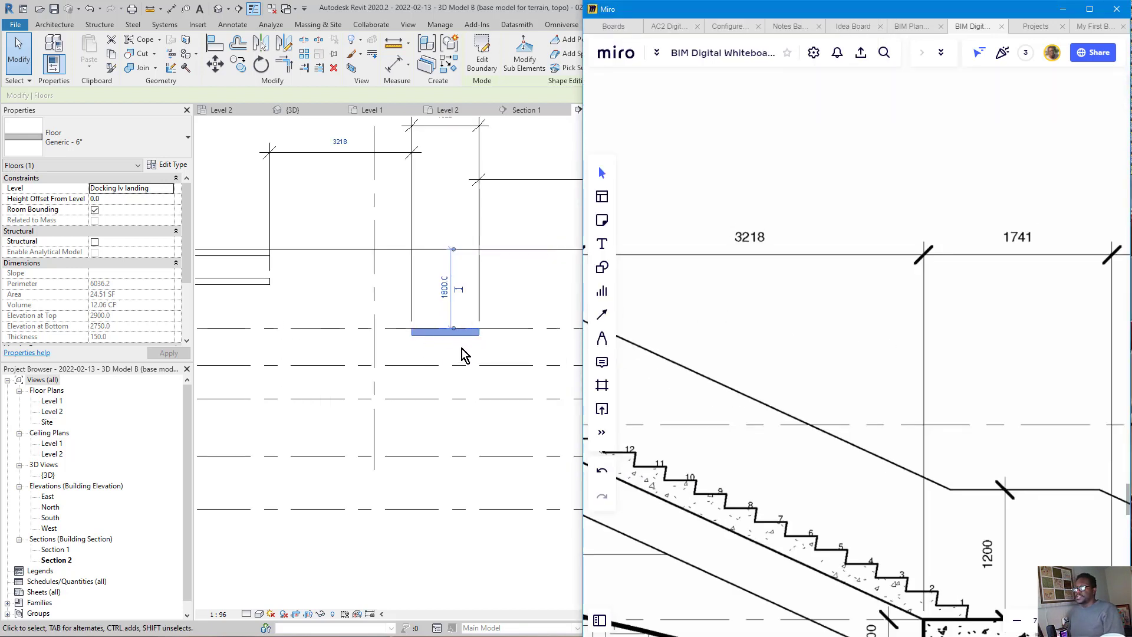
left_click(441, 355)
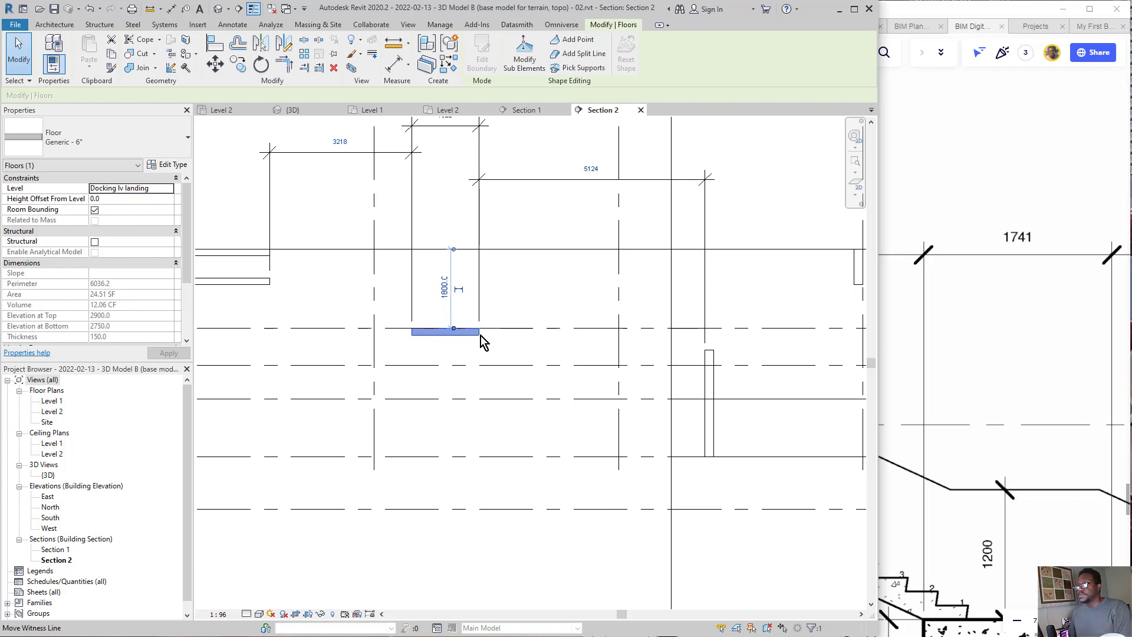
scroll(700, 346, "down", 2)
scroll(964, 319, "down", 1)
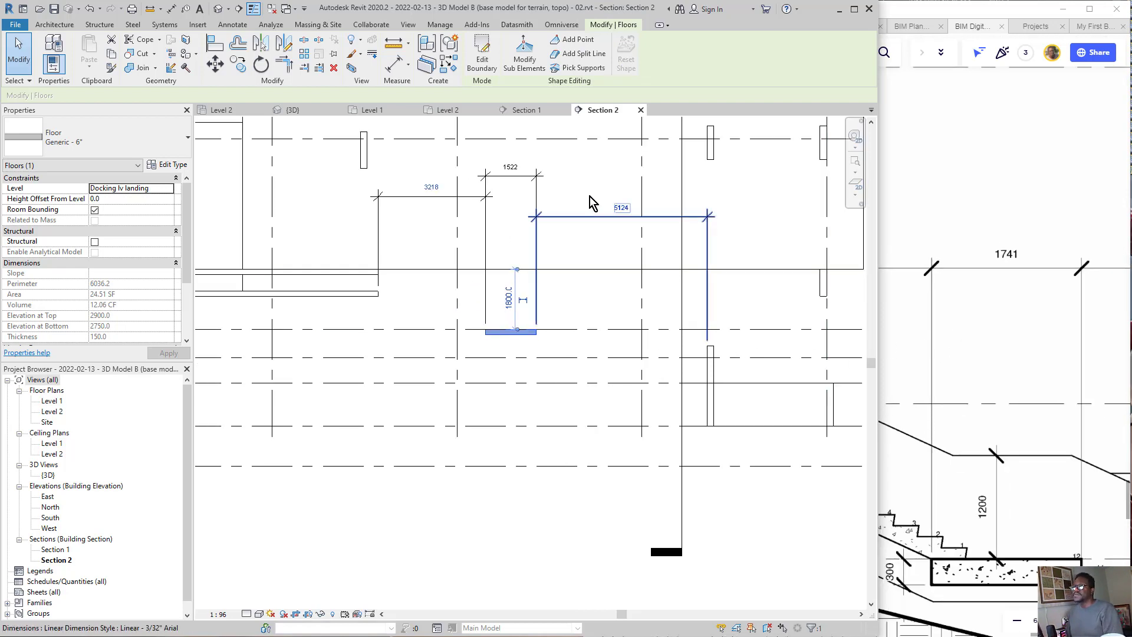
scroll(982, 356, "down", 1)
middle_click_drag(1000, 347, 973, 306)
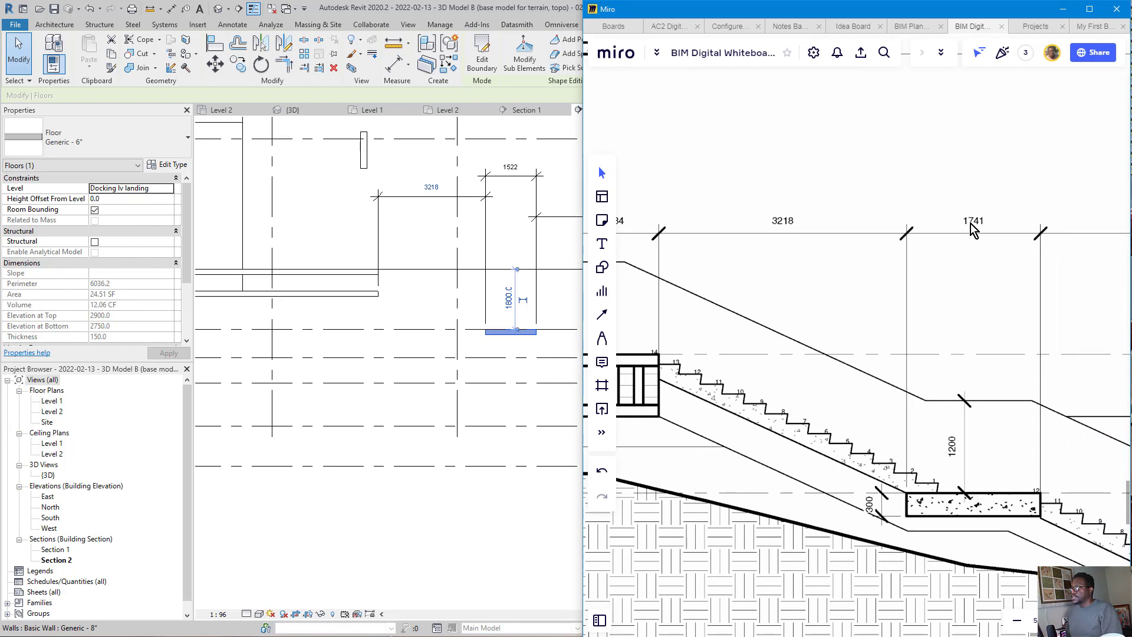
Step: Open the Level 2 floor plan at the landing floor between the long outer wall and the stairwell wall
double_click(52, 401)
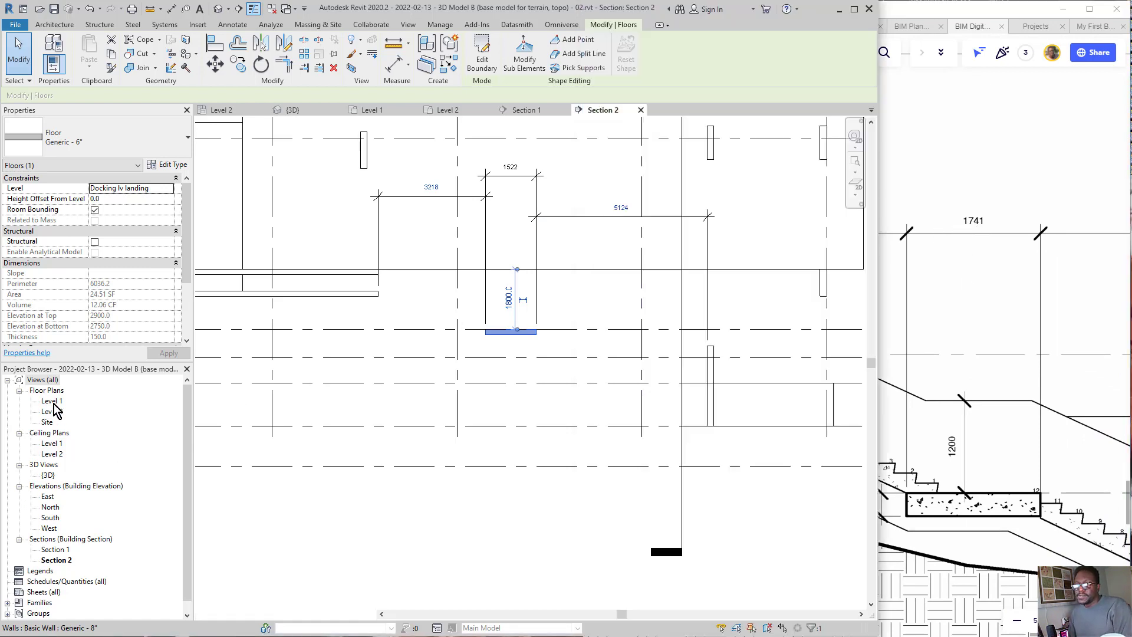
scroll(417, 383, "down", 3)
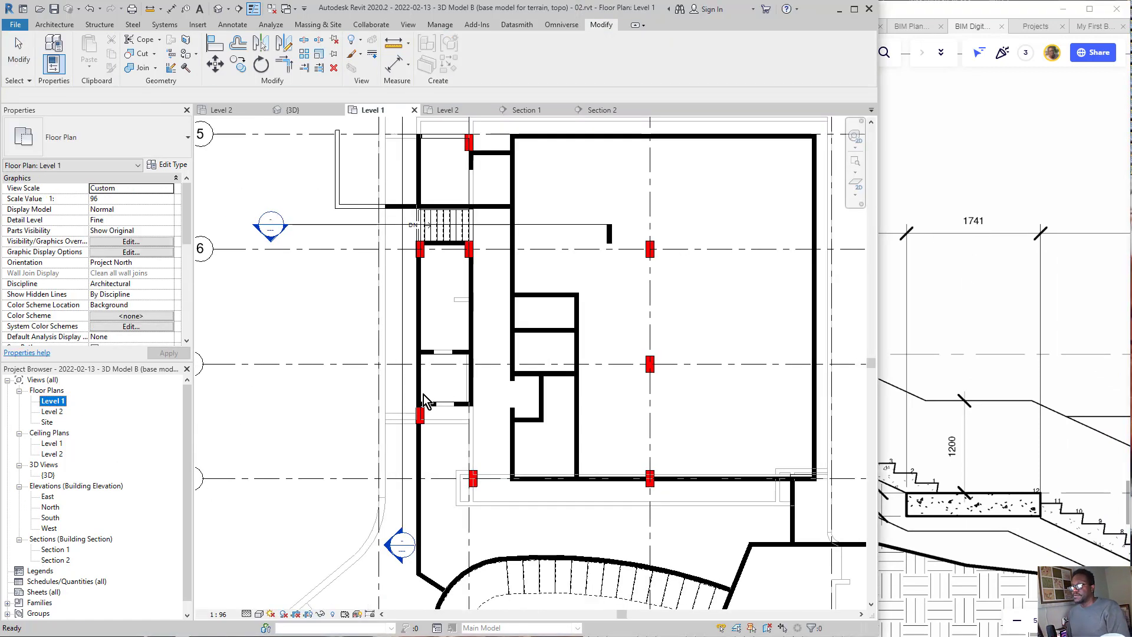
double_click(53, 411)
left_click(385, 386)
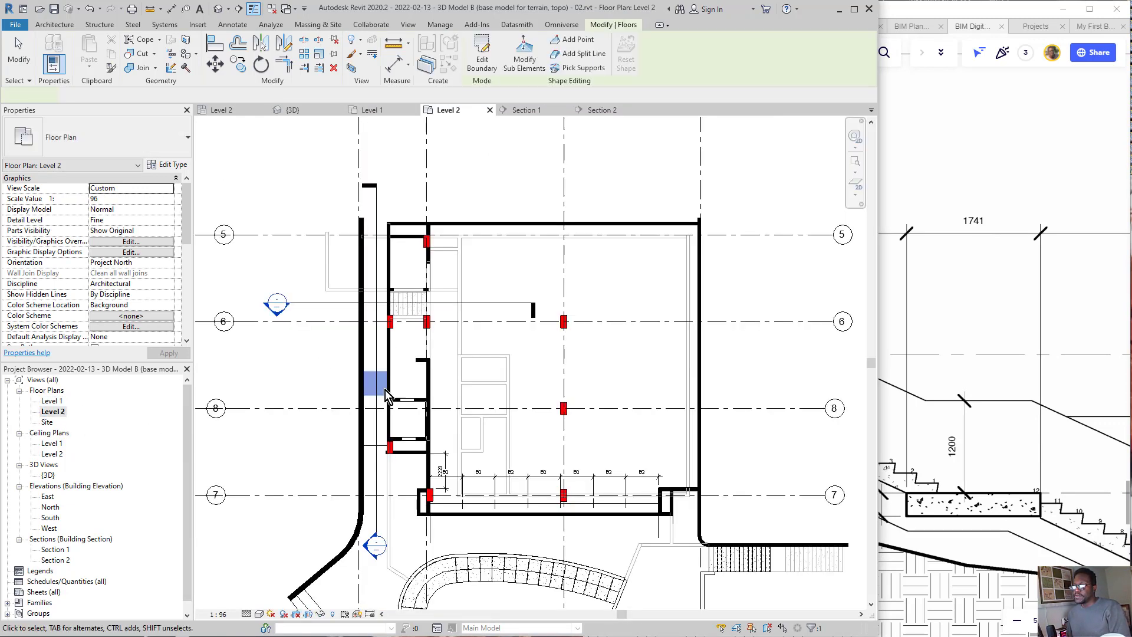
scroll(387, 385, "up", 3)
key("Escape")
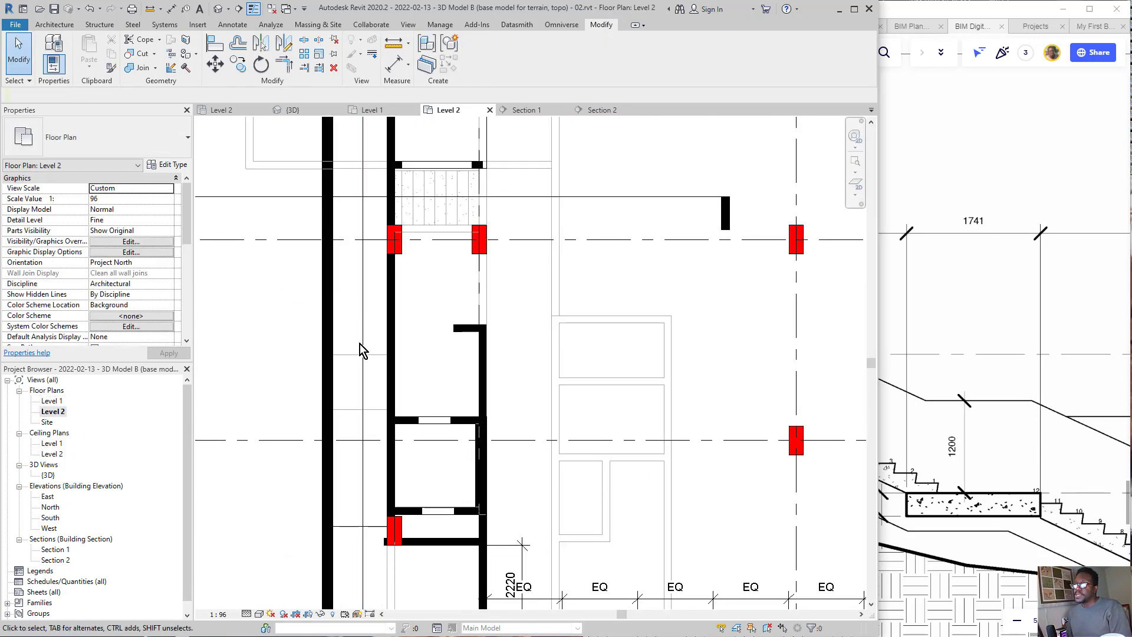
Step: Edit the landing floor's boundary, moving its edge nearest grid 8 to make the landing 1741 long, and finish the sketch
left_click(374, 366)
left_click(482, 62)
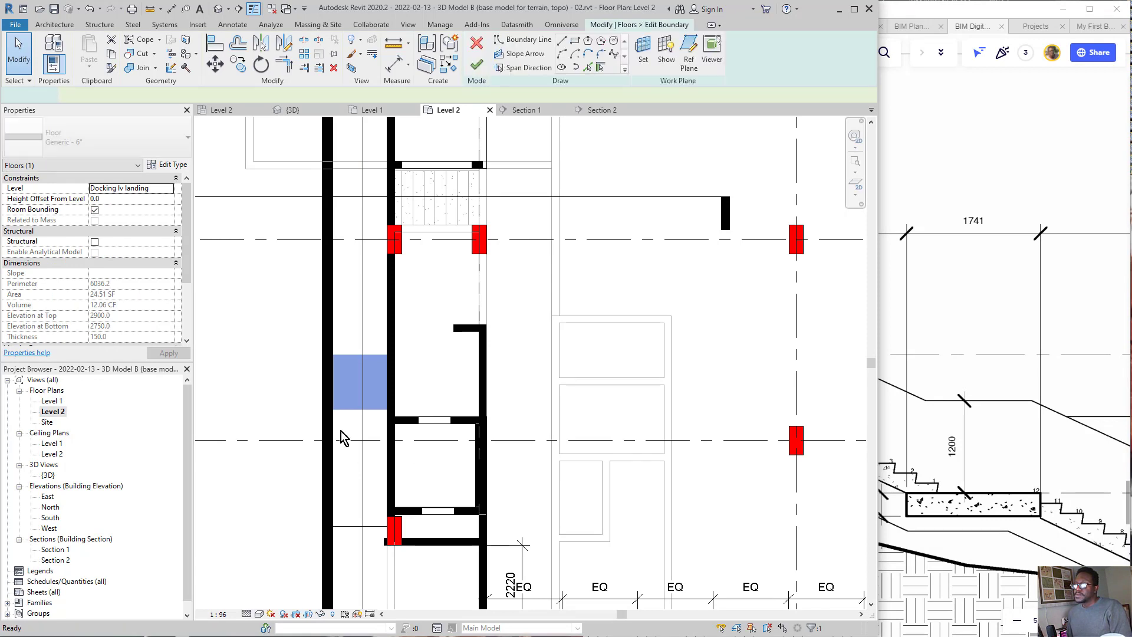
left_click(355, 409)
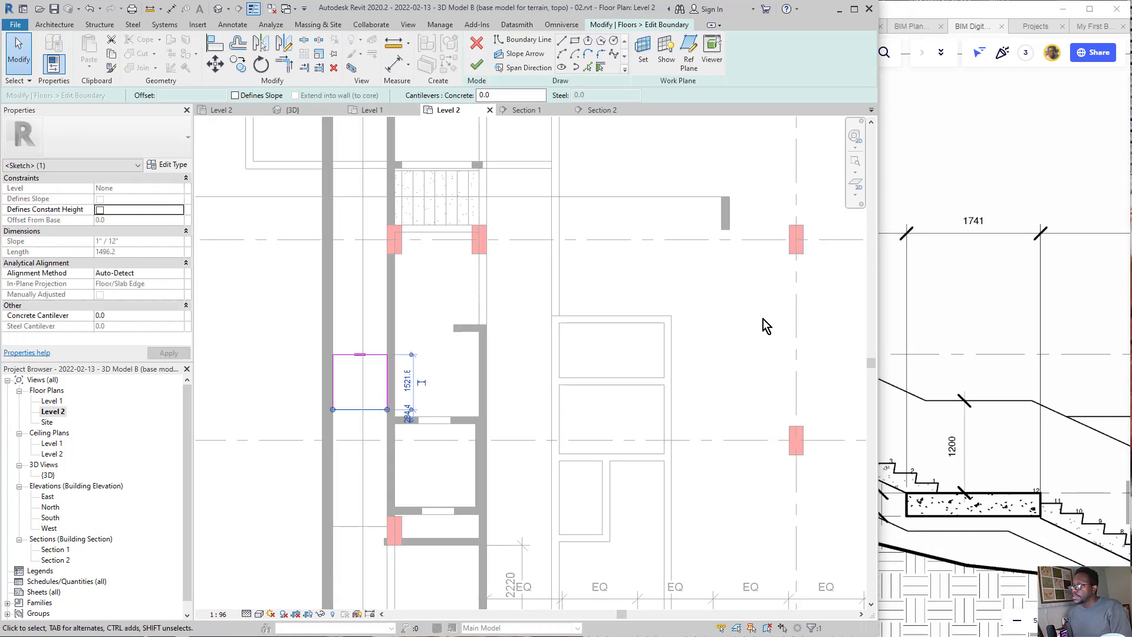
left_click(407, 382)
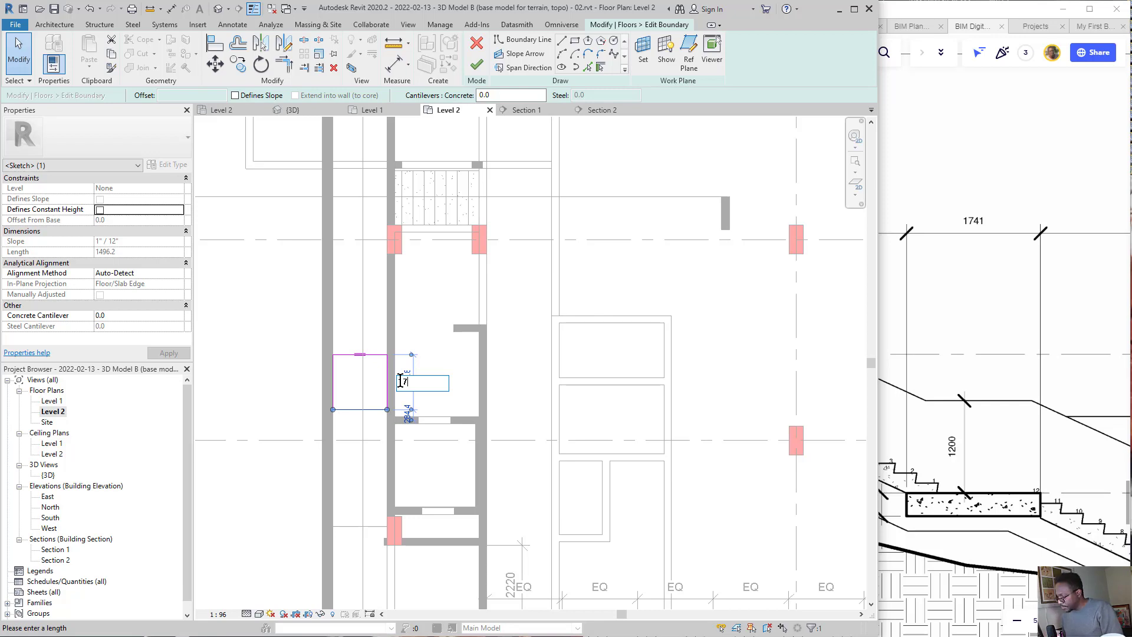
type("1741")
key("Return")
key("Escape")
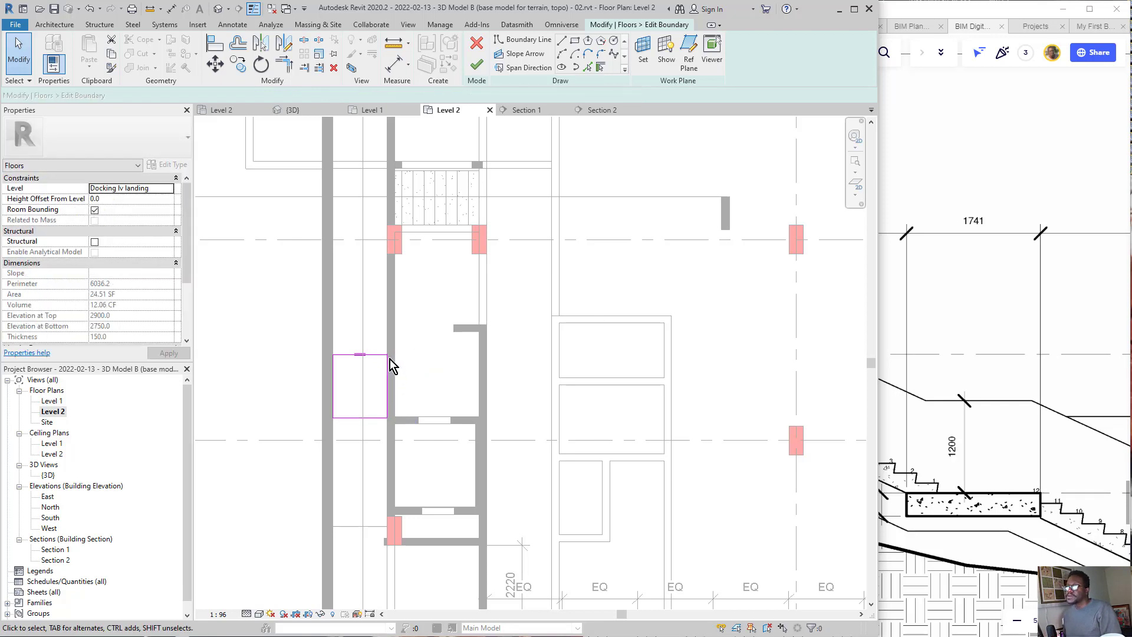
left_click(476, 64)
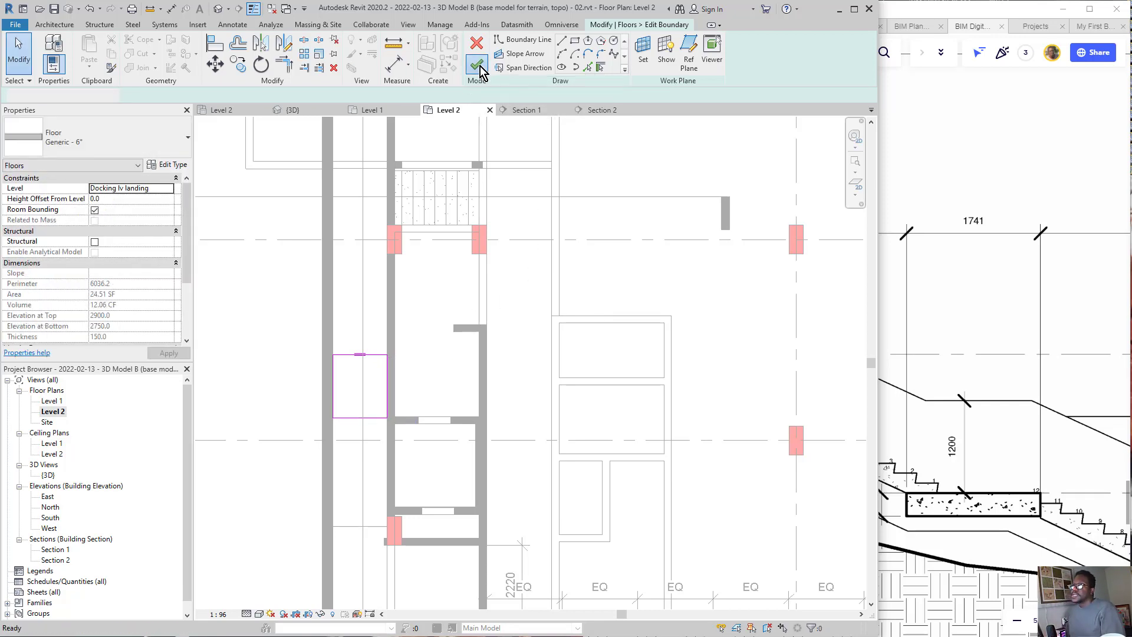
Step: Return to Section 2 and zoom in on the resized landing floor
left_click(599, 110)
scroll(530, 352, "down", 3)
key("Escape")
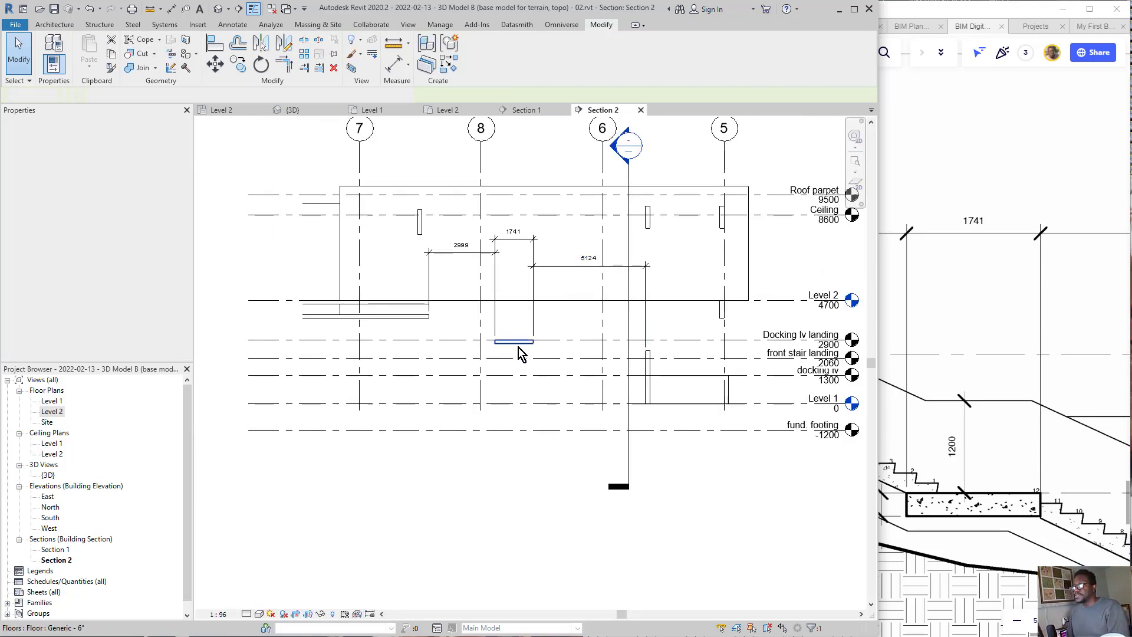
scroll(519, 347, "up", 5)
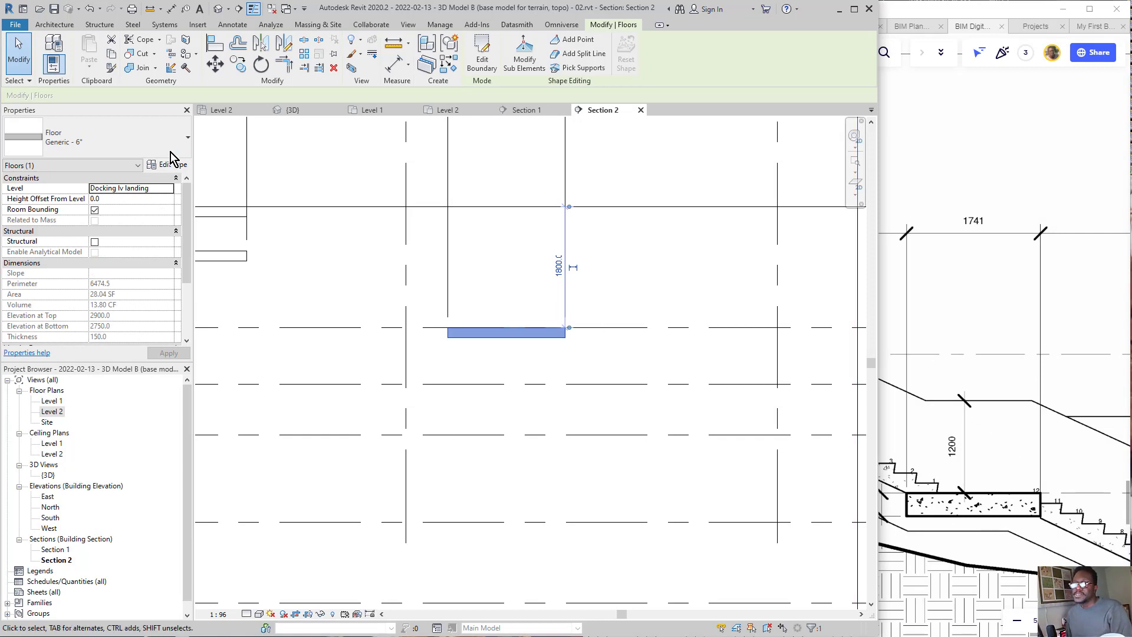
Step: Review the available floor types and check the landing slab's thickness in the Miro stair section drawing
left_click(130, 146)
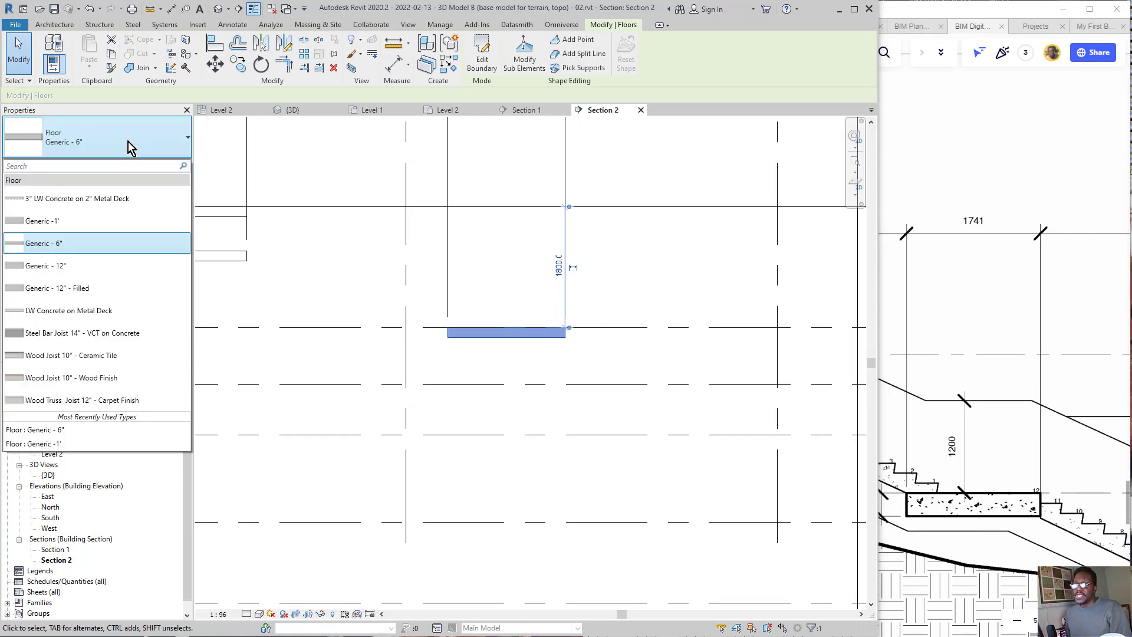
left_click(1005, 483)
left_click_drag(879, 490, 937, 470)
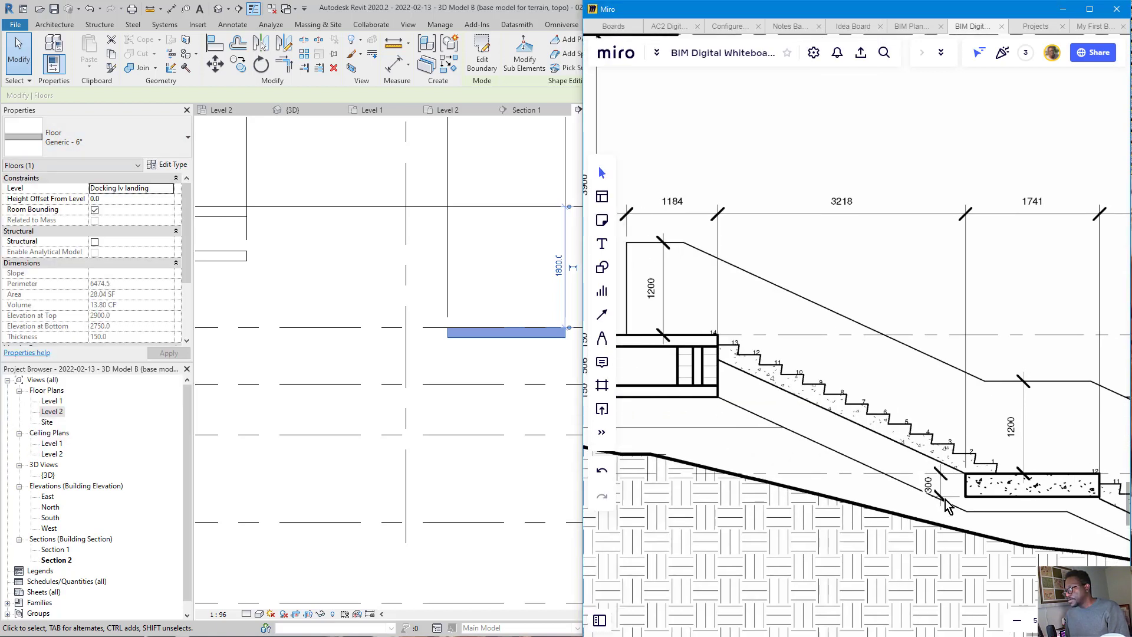
left_click(413, 332)
left_click(463, 353)
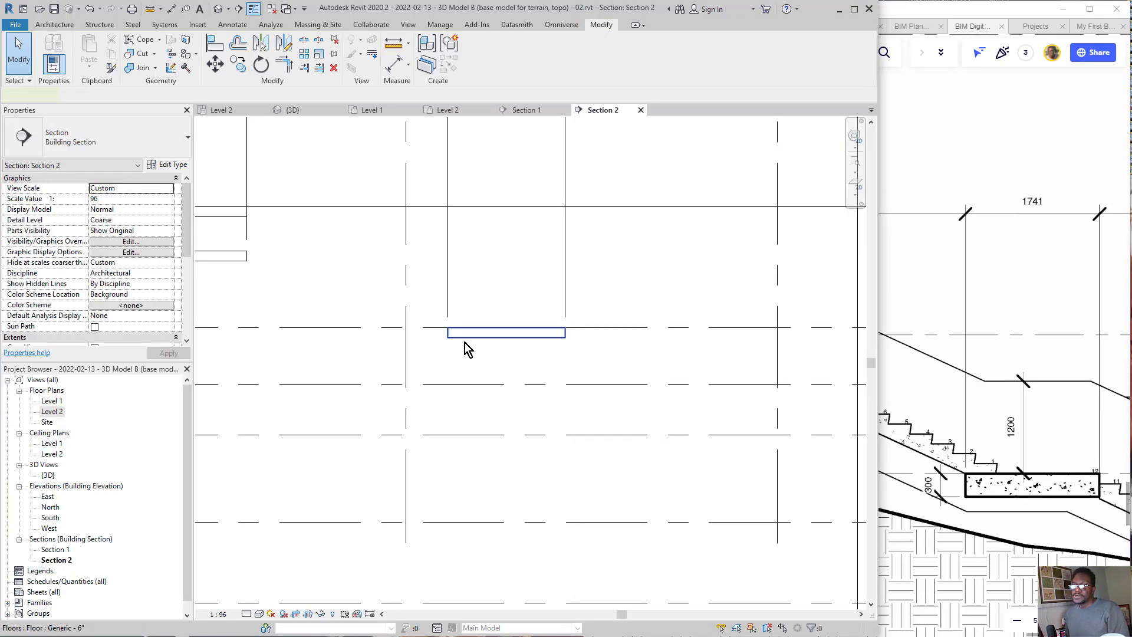
Step: Duplicate the landing floor's Generic - 6" type under the name "Generic - 300mm slab"
left_click(465, 341)
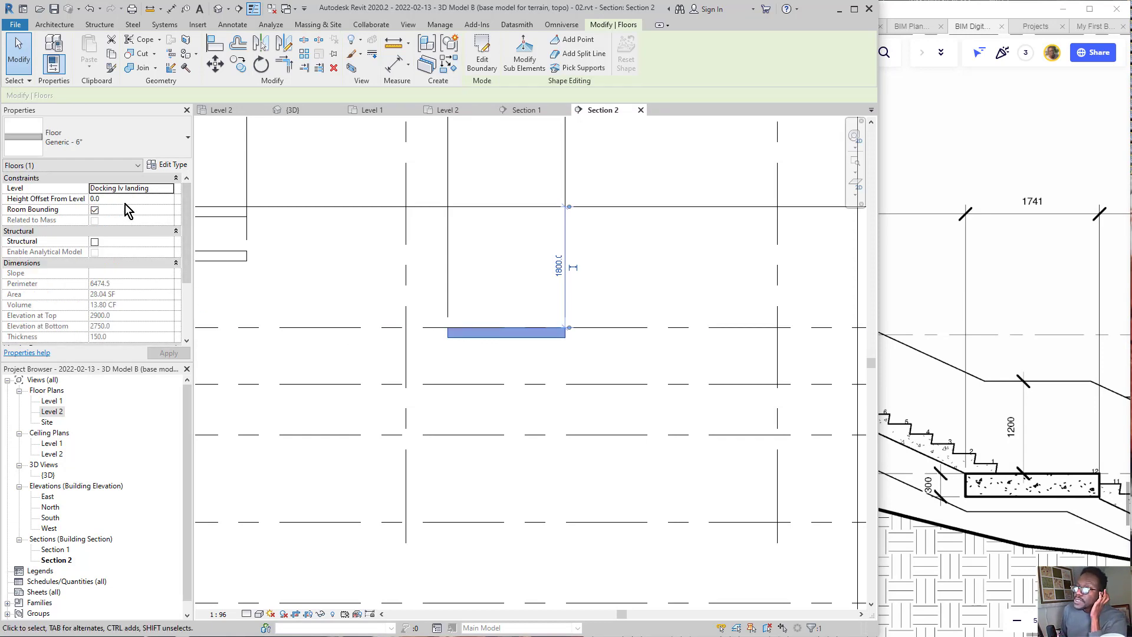
left_click(177, 163)
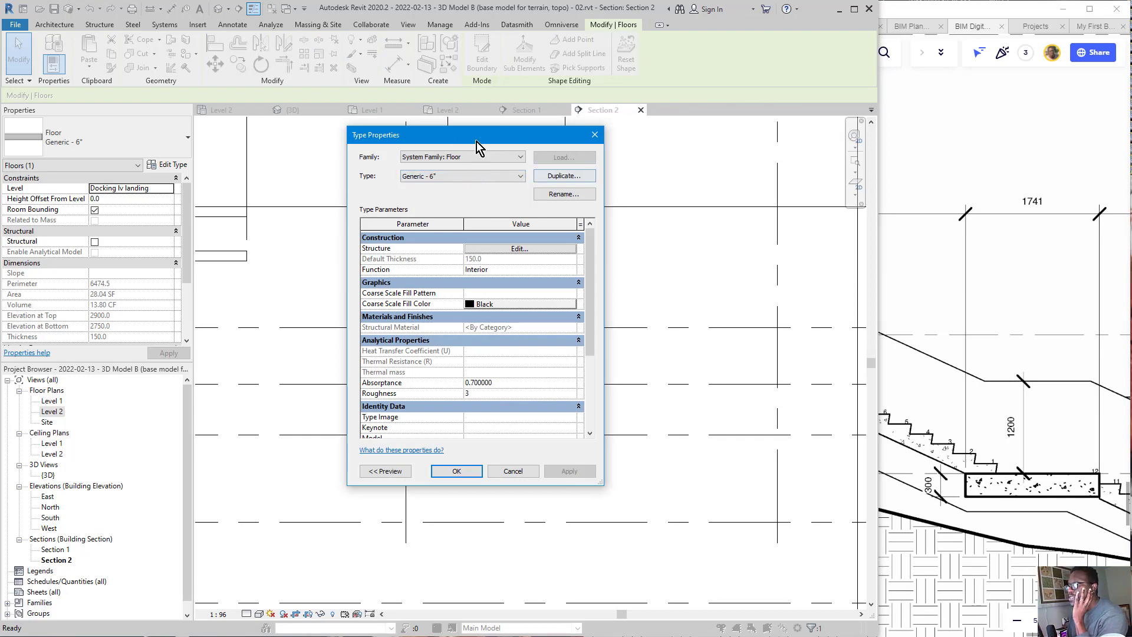
left_click(557, 177)
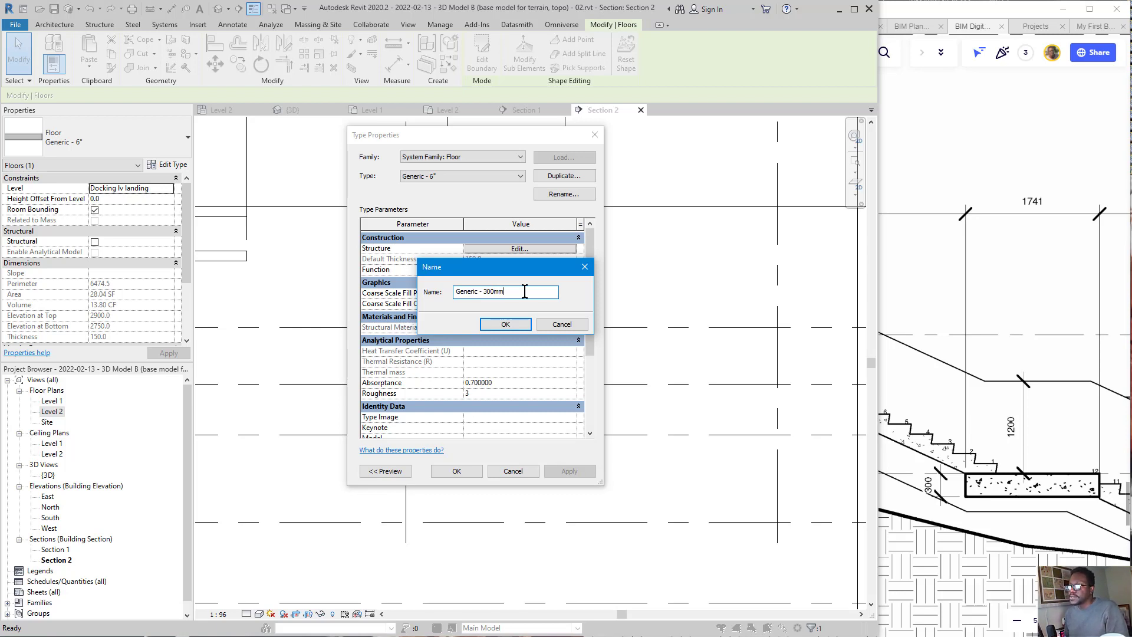
type("slab")
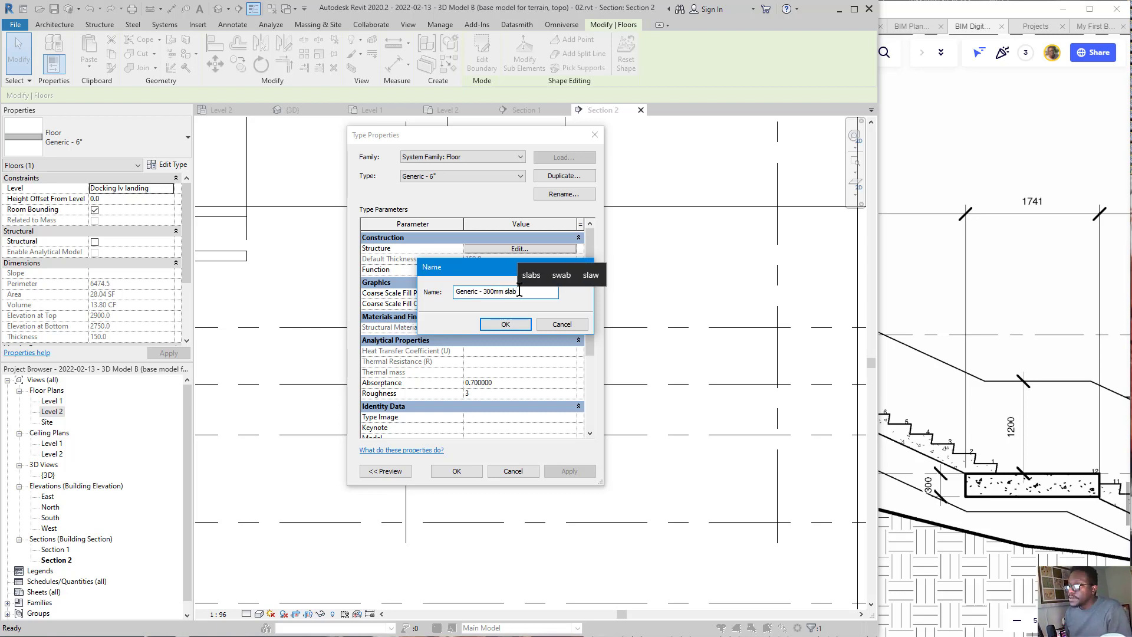
left_click(498, 327)
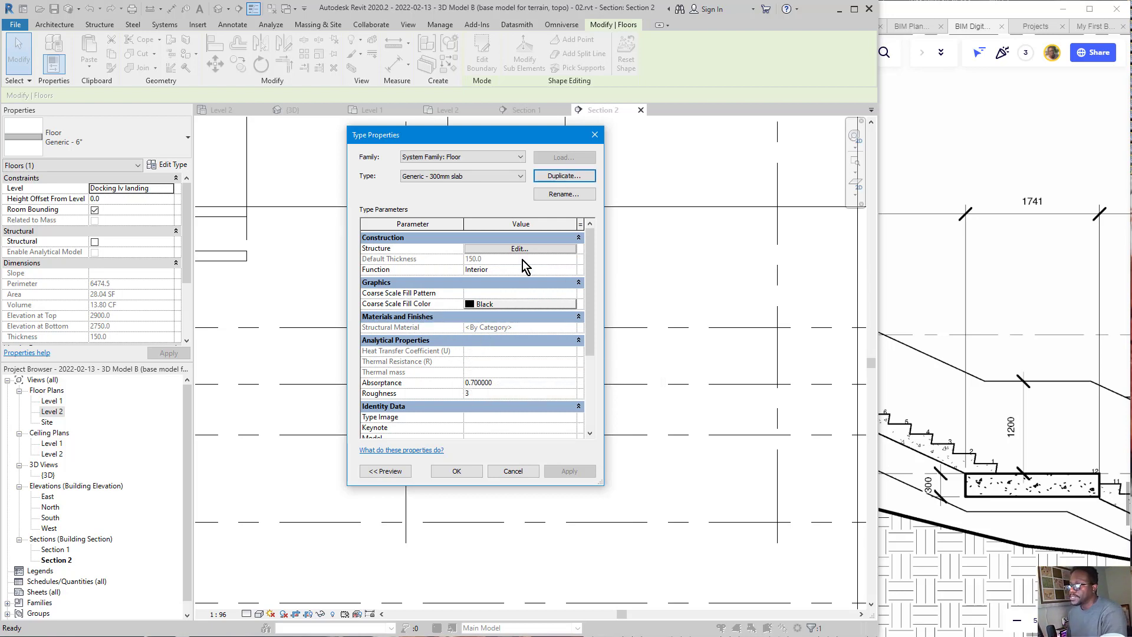
Step: Set the structure layer thickness of the Generic - 300mm slab type to 300 and apply it to the landing floor
mouse_move(567, 228)
left_mouse_down()
mouse_move(493, 268)
mouse_move(502, 235)
mouse_move(576, 350)
left_mouse_up()
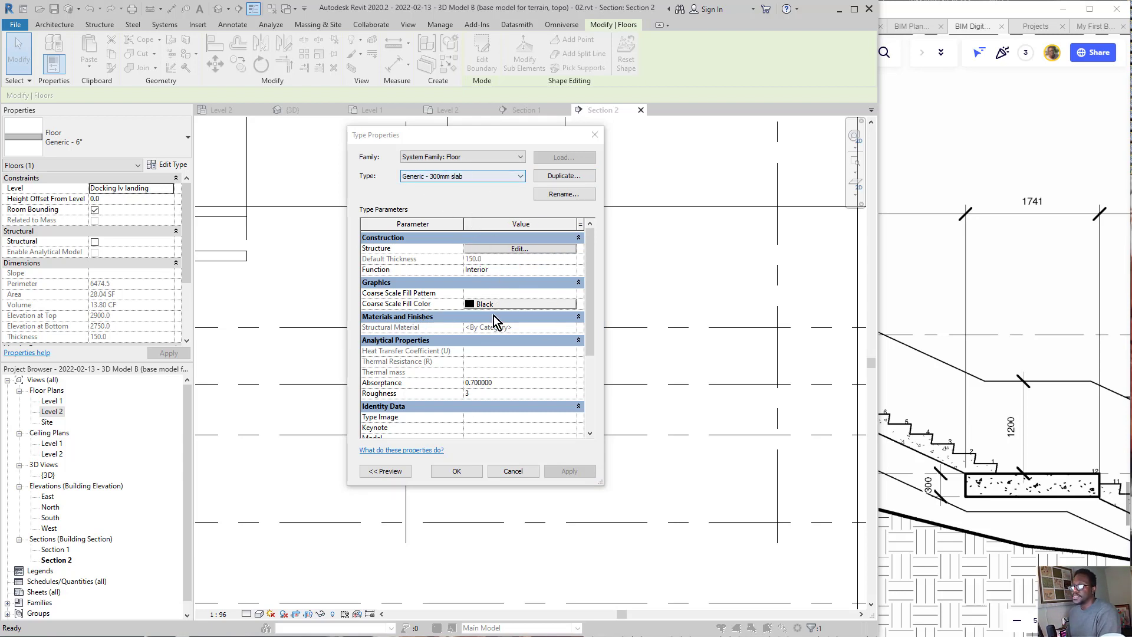
left_click(515, 249)
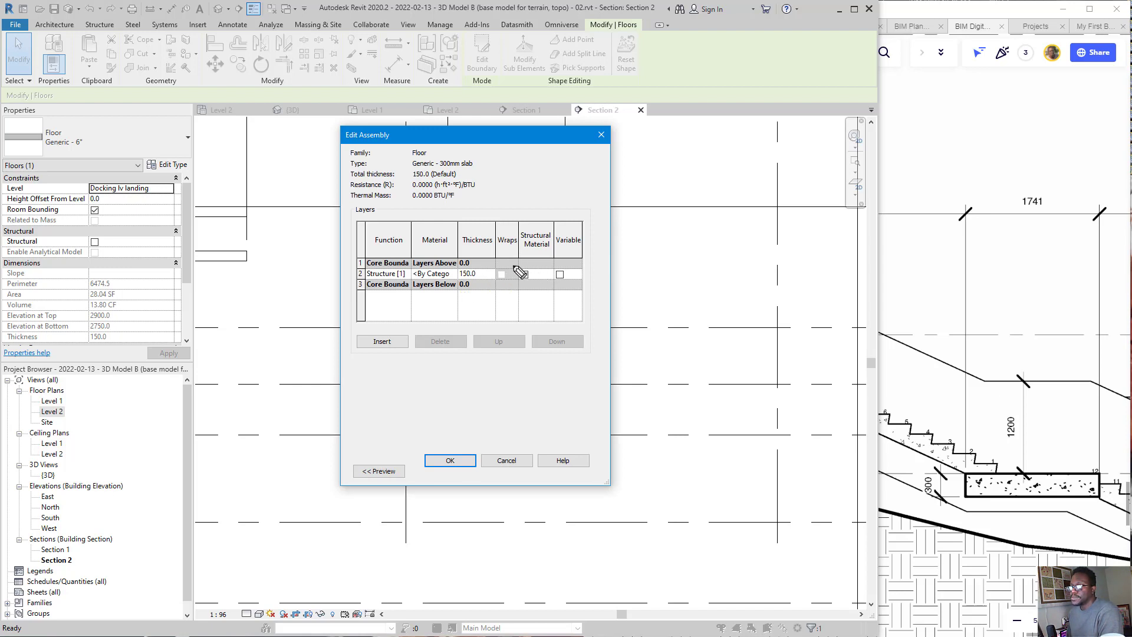
mouse_move(491, 257)
left_mouse_down()
mouse_move(453, 266)
mouse_move(497, 293)
left_mouse_up()
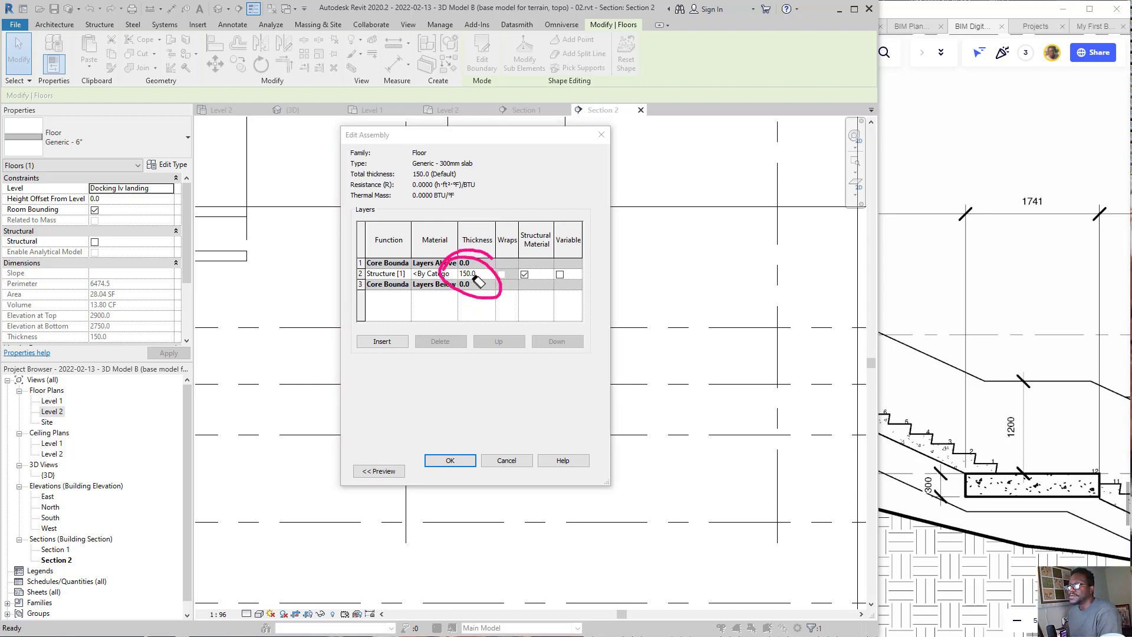
left_click_drag(479, 230, 478, 351)
left_click(478, 275)
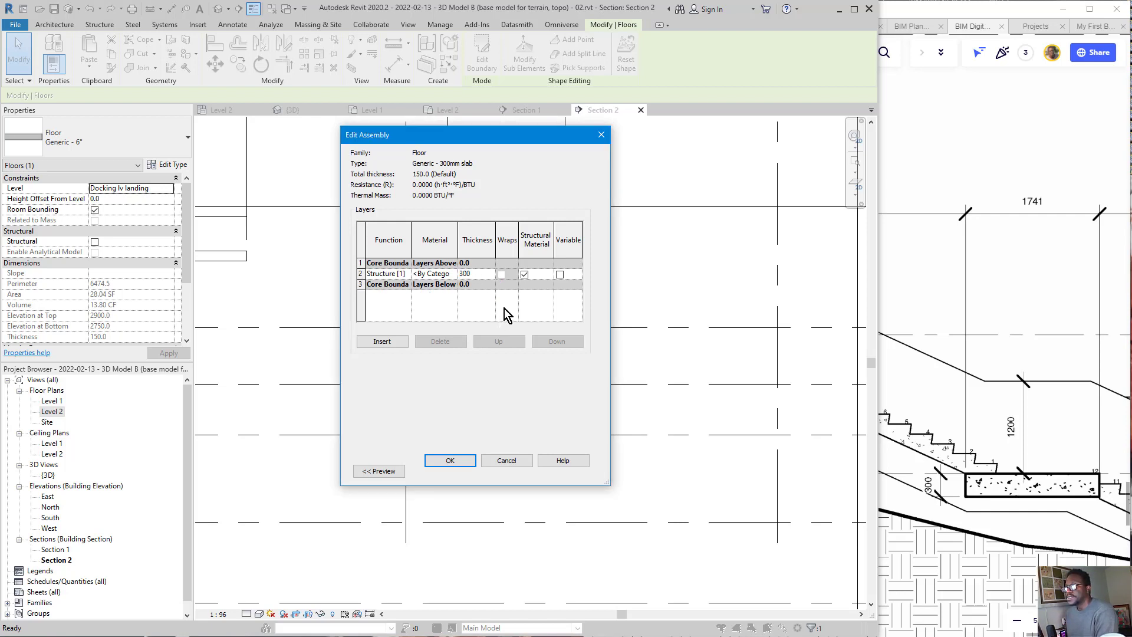
key("Return")
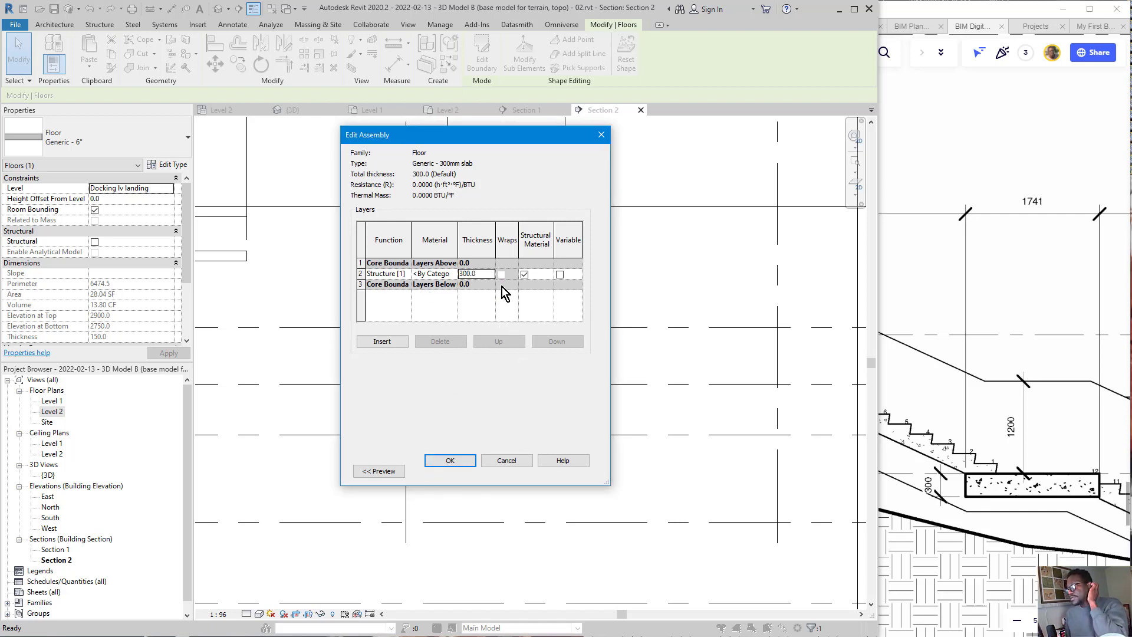
left_click(448, 462)
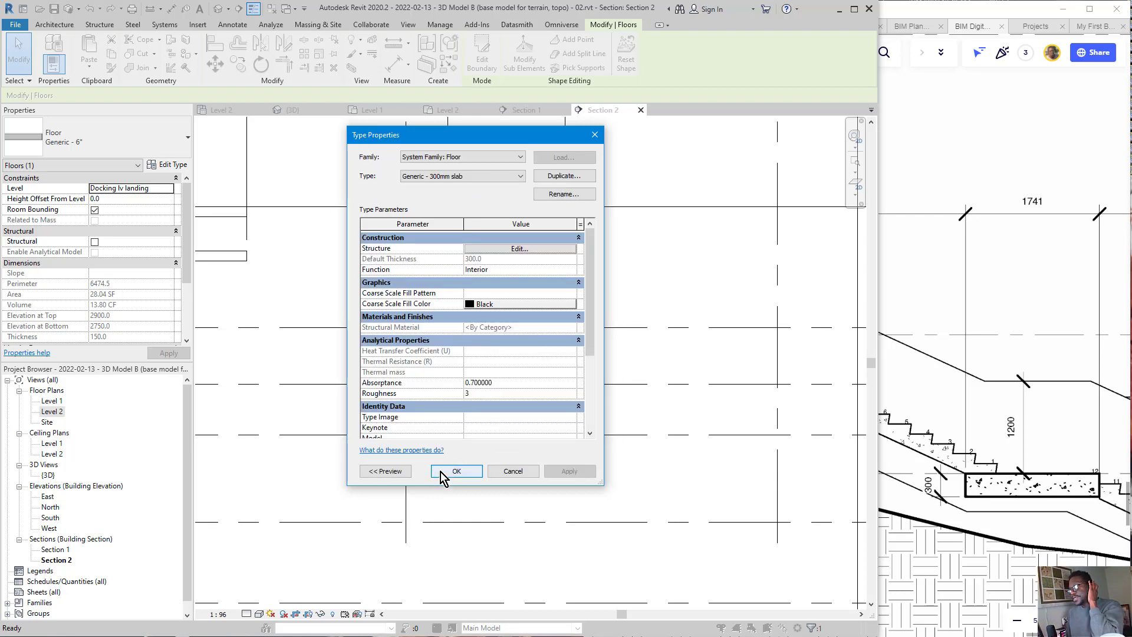
left_click(455, 471)
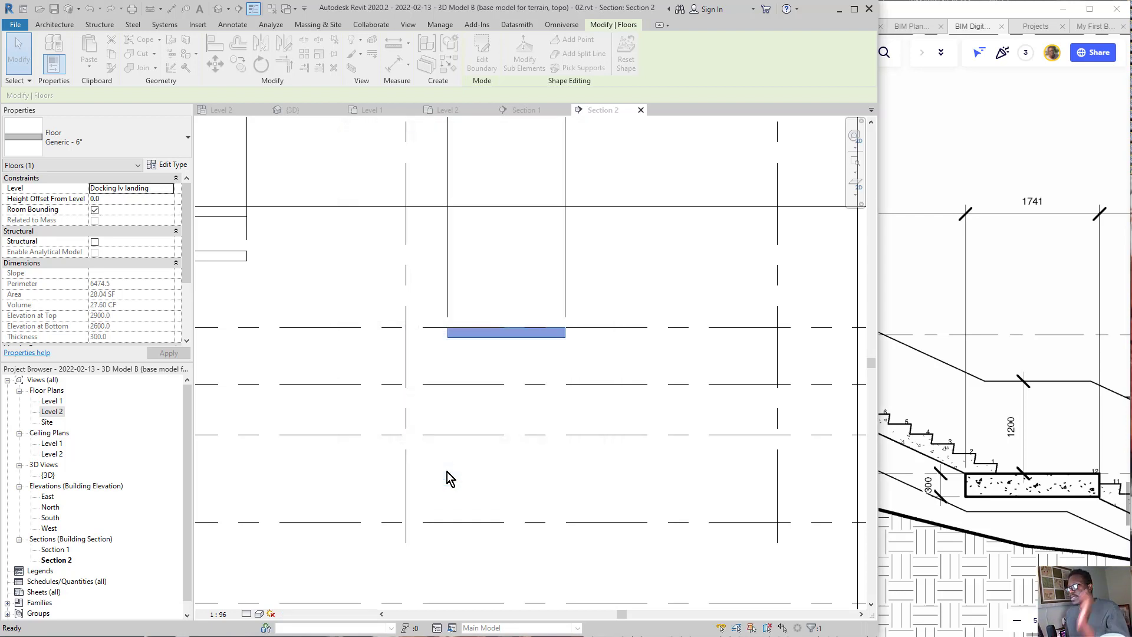
left_click(623, 364)
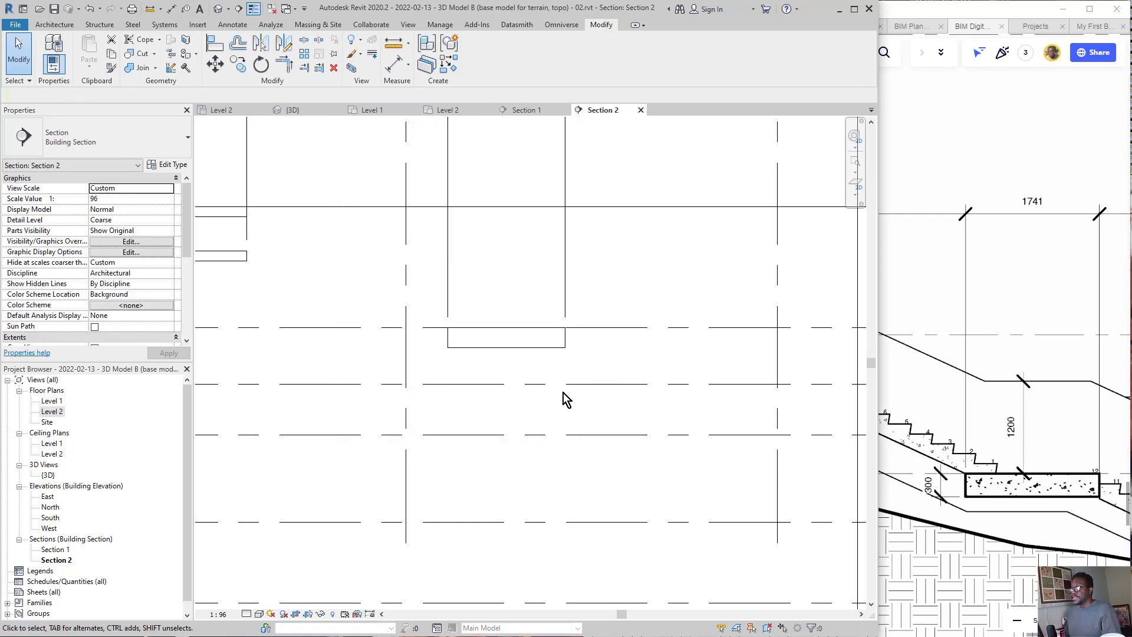
Step: Compare the landing's dimensions in Section 2 with the lower stair flight and bottom landing dimensions in the Miro drawing
scroll(609, 366, "down", 5)
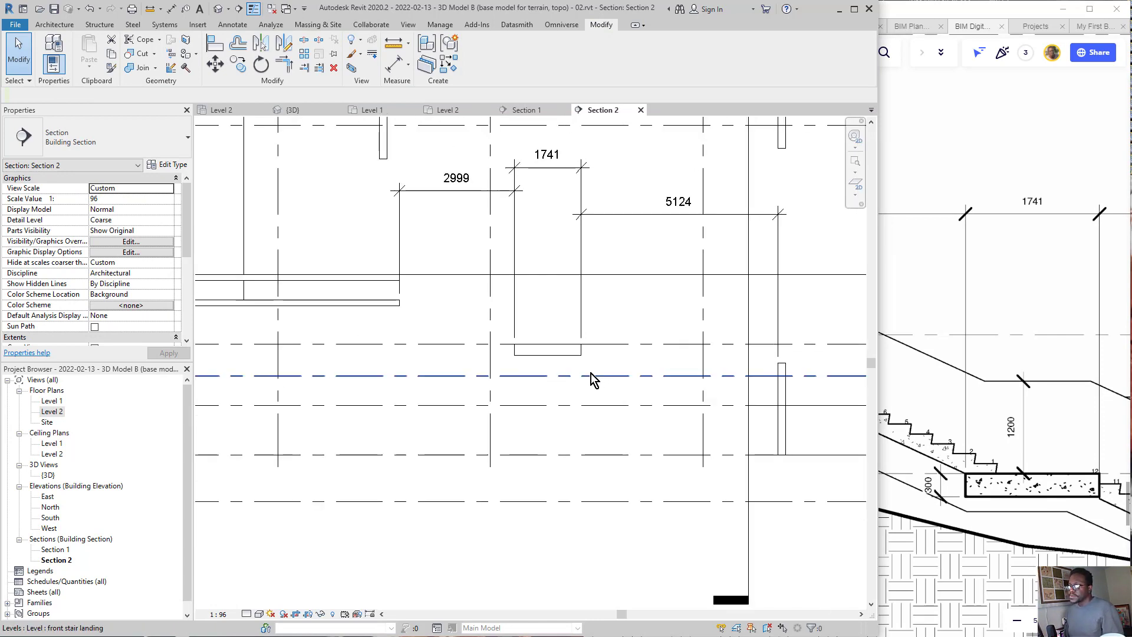
scroll(521, 356, "up", 1)
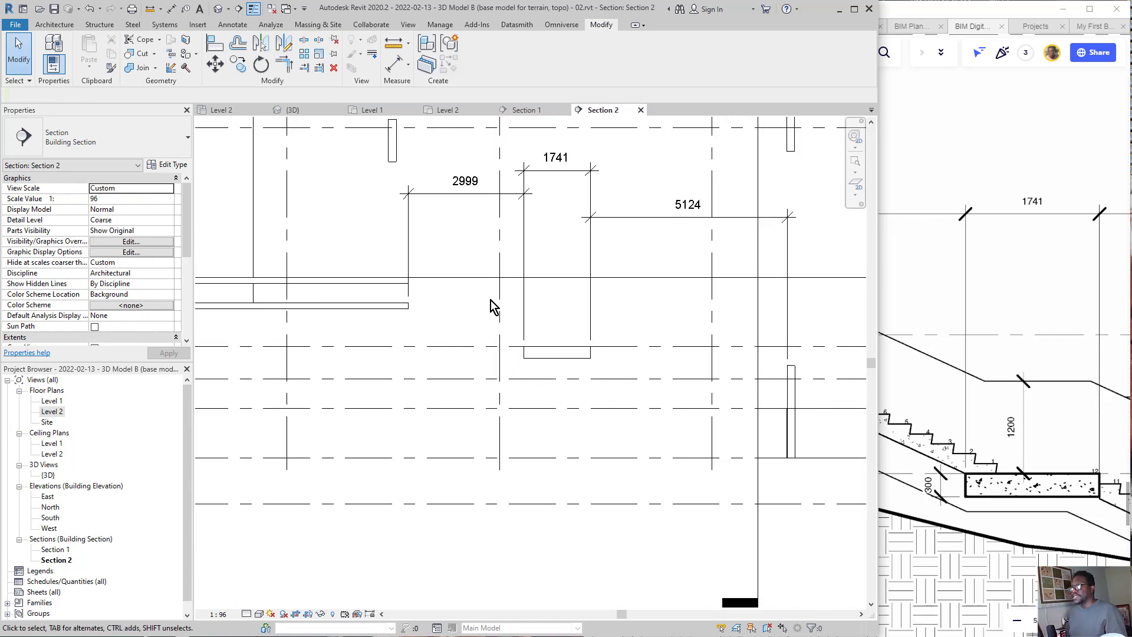
scroll(1038, 472, "down", 4)
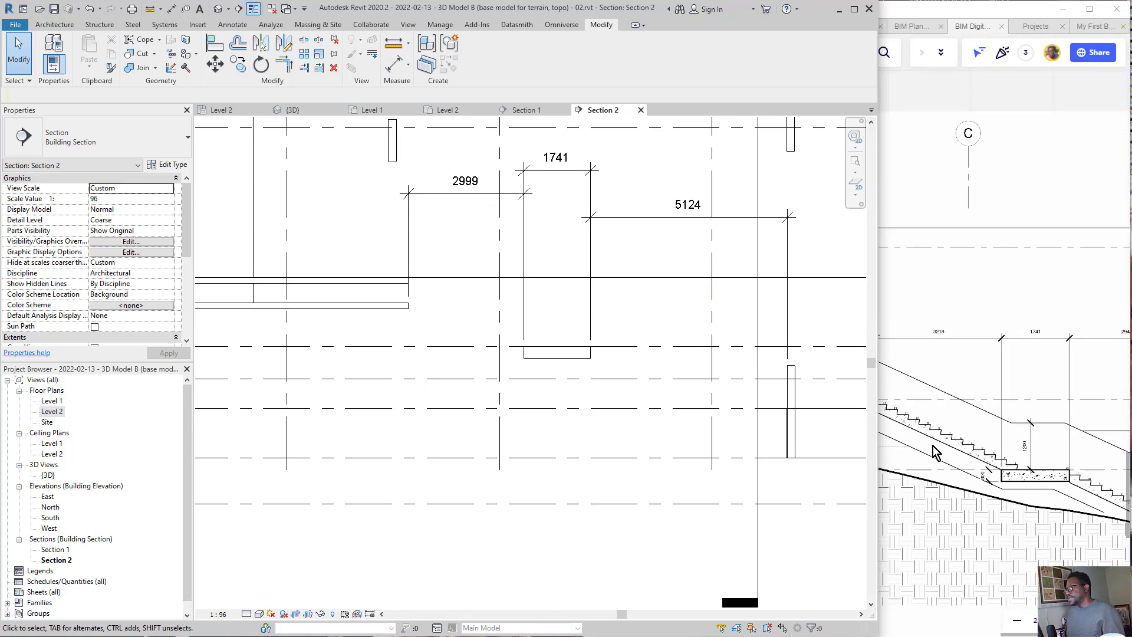
middle_click_drag(932, 445, 982, 436)
left_click(497, 365)
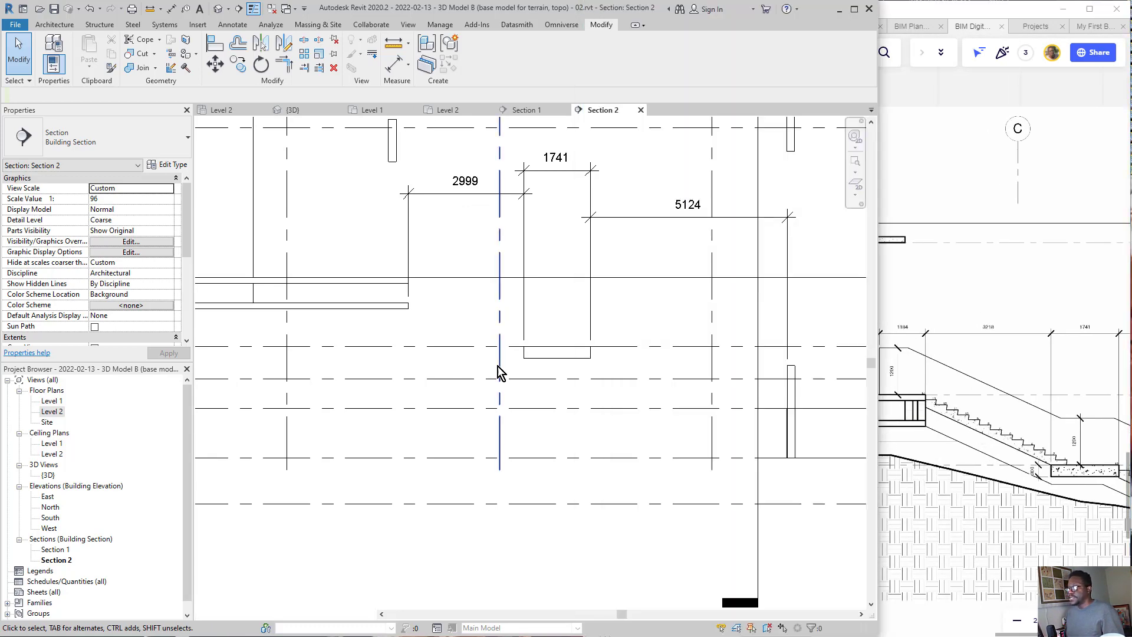
scroll(1027, 451, "down", 4)
middle_click_drag(1056, 459, 925, 414)
scroll(928, 420, "up", 8)
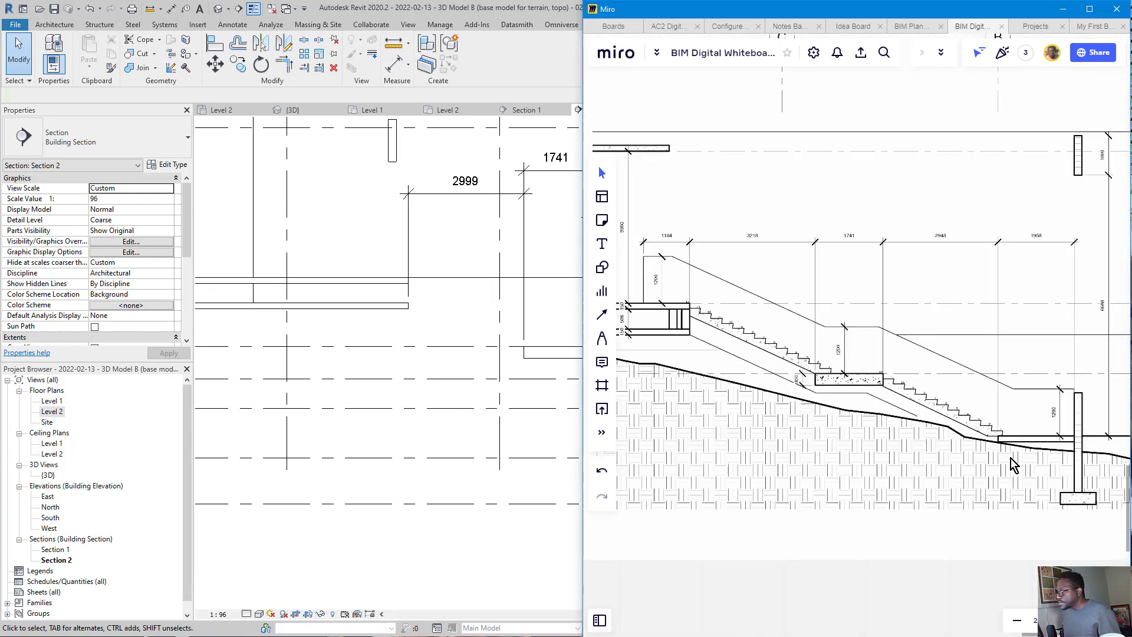
Step: Open the Level 1 floor plan and zoom in on the precast stair beside grid 6
left_click(392, 328)
double_click(54, 401)
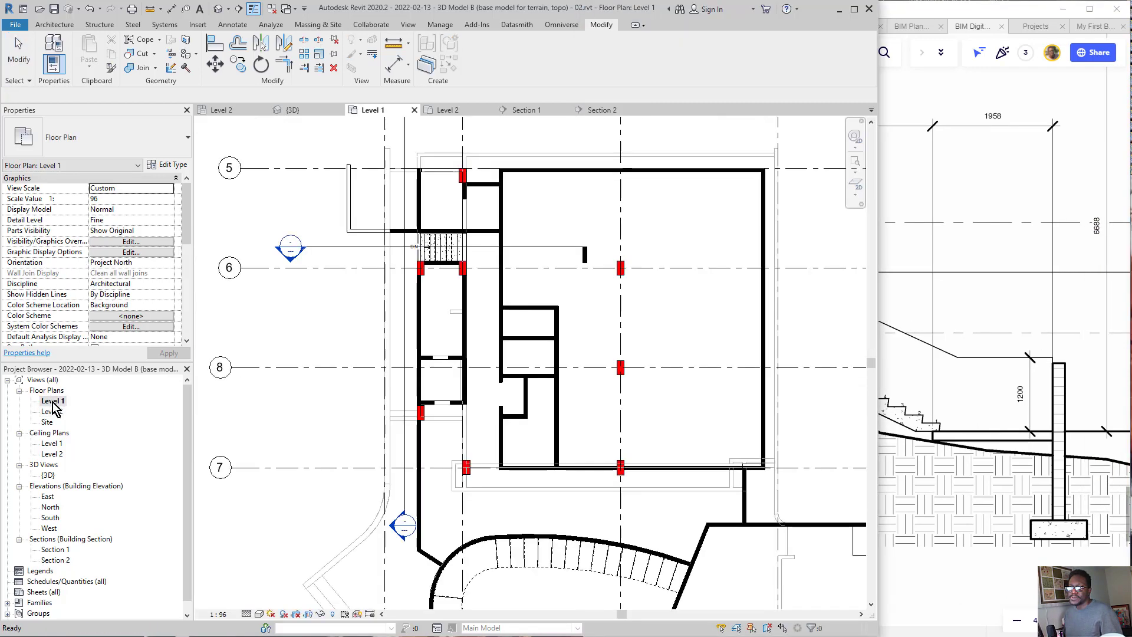
scroll(462, 237, "up", 5)
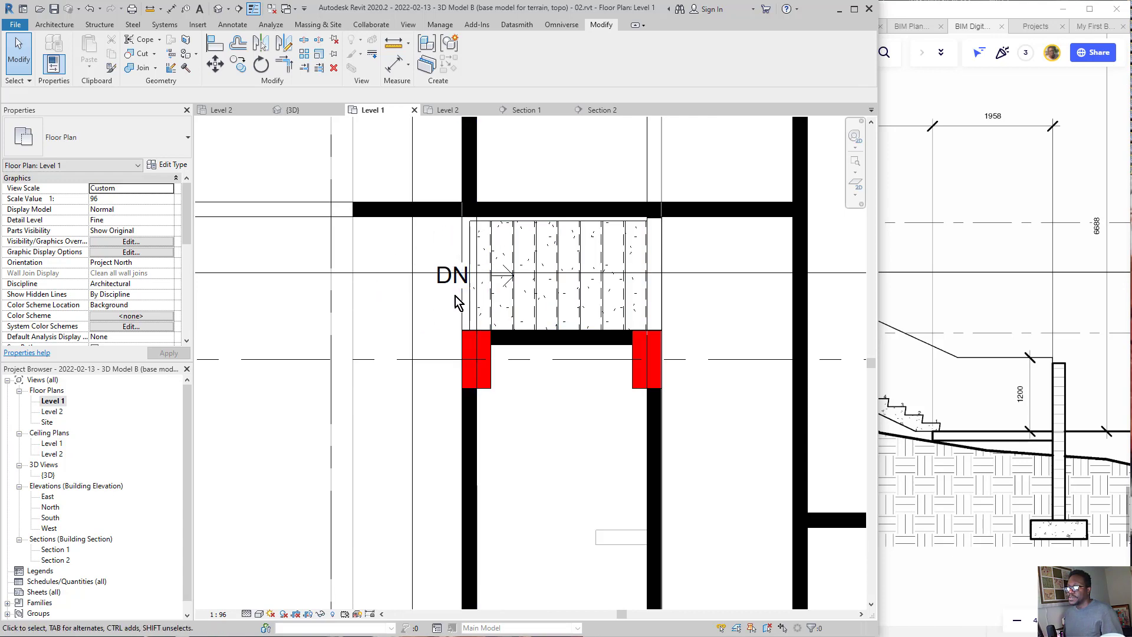
middle_click_drag(448, 328, 452, 334)
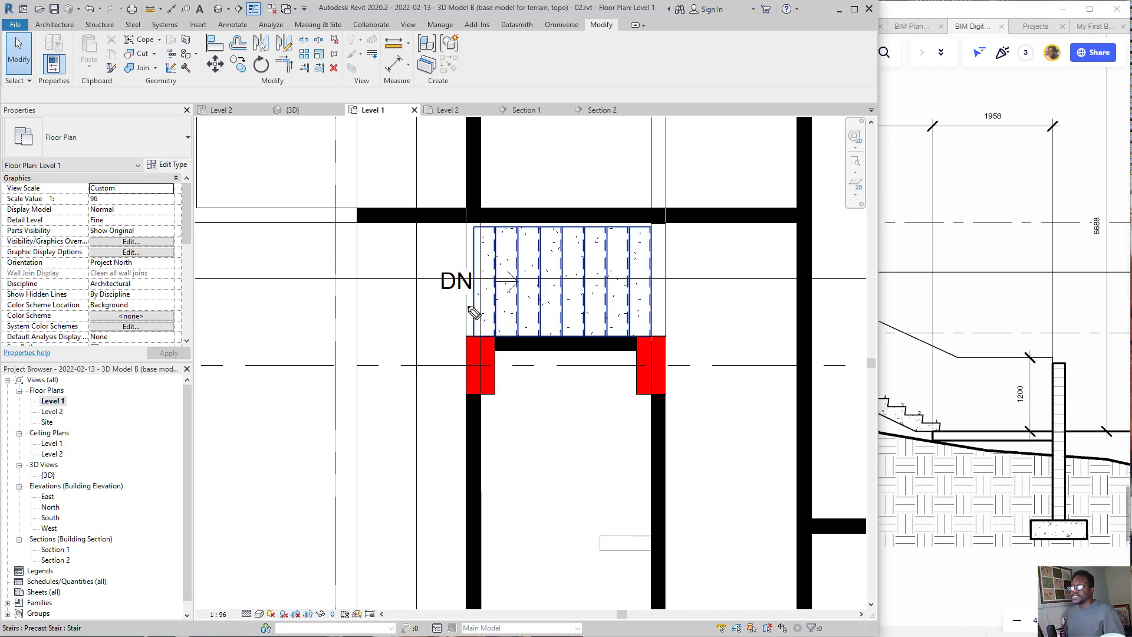
Step: Compare the bottom landing in the Miro section with the area beside the precast stair in the Level 1 plan
mouse_move(478, 224)
left_mouse_down()
mouse_move(324, 214)
mouse_move(313, 335)
mouse_move(485, 338)
mouse_move(484, 227)
left_mouse_up()
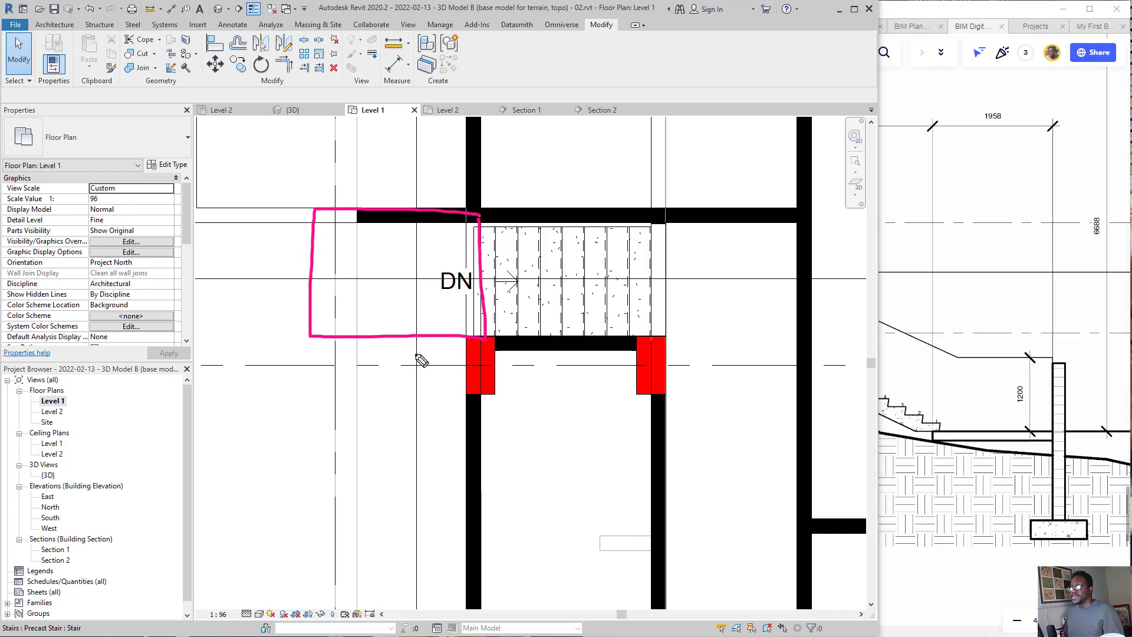
mouse_move(1051, 404)
left_mouse_down()
mouse_move(1032, 506)
mouse_move(956, 438)
mouse_move(328, 224)
mouse_move(354, 222)
left_mouse_up()
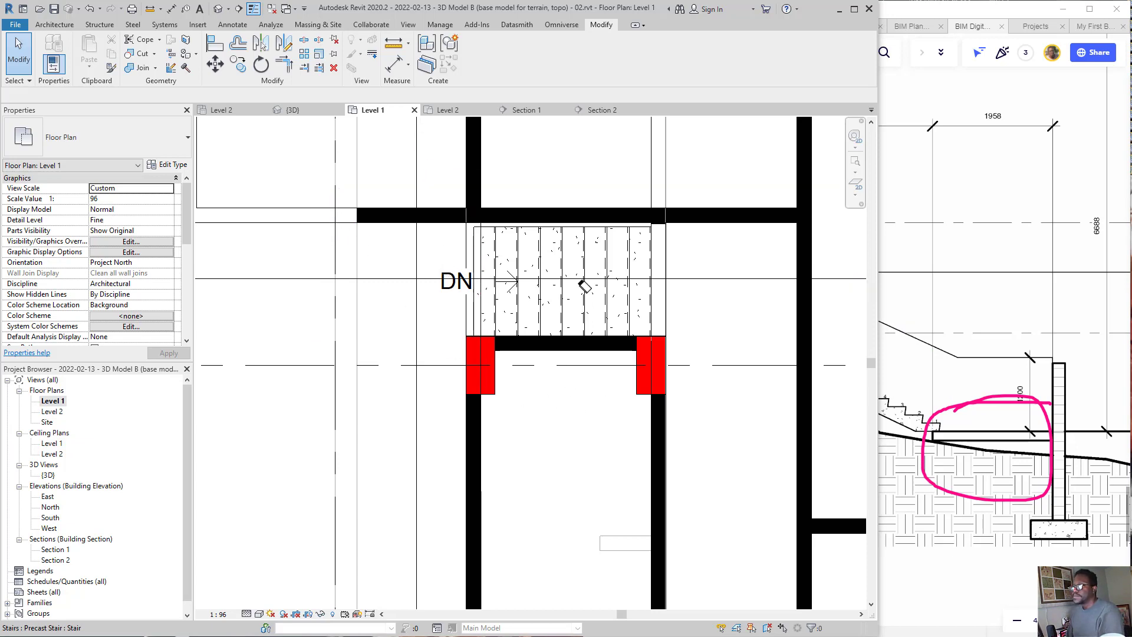
scroll(914, 394, "down", 2)
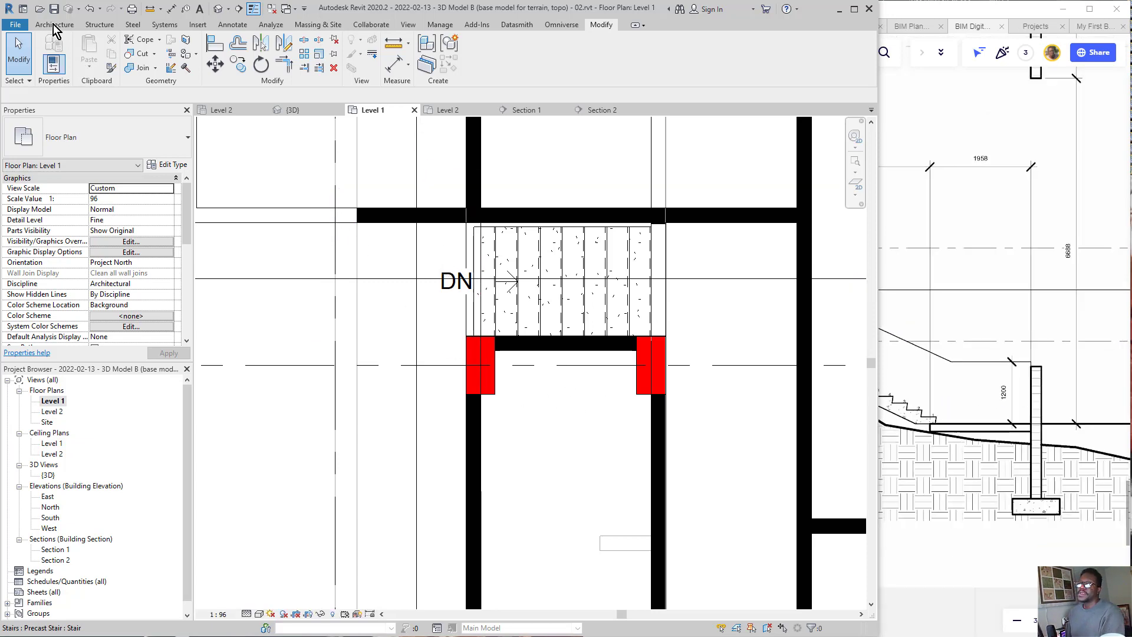
Step: Create a rectangular Generic - 6" floor about 1696 by 1556 mm on Level 1, at the DN end of the precast stair
left_click(66, 26)
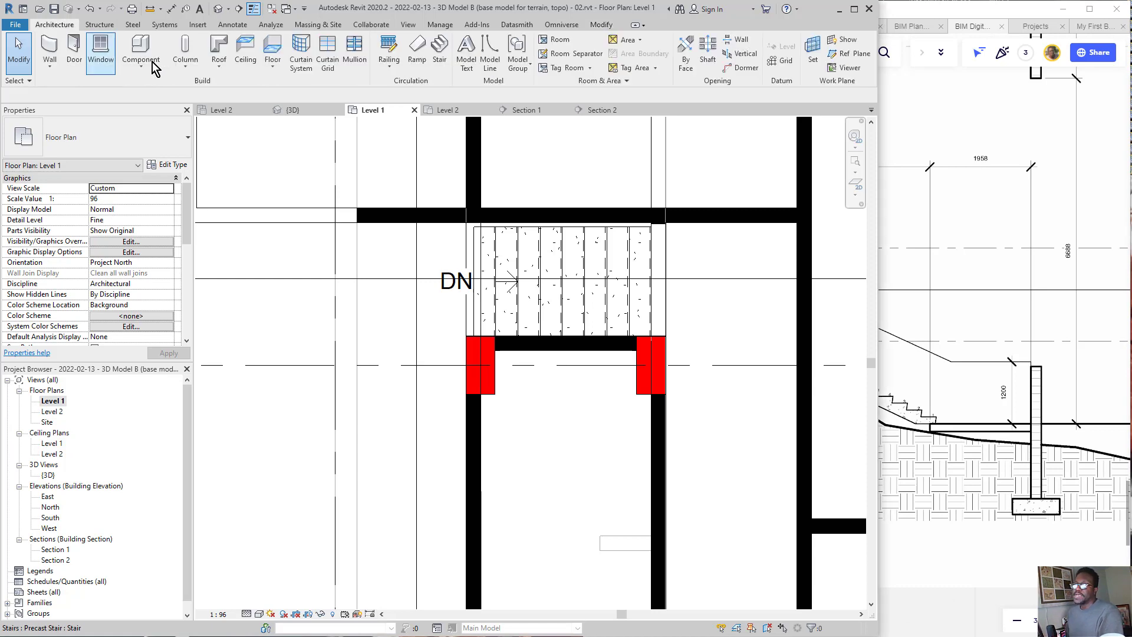
left_click(271, 46)
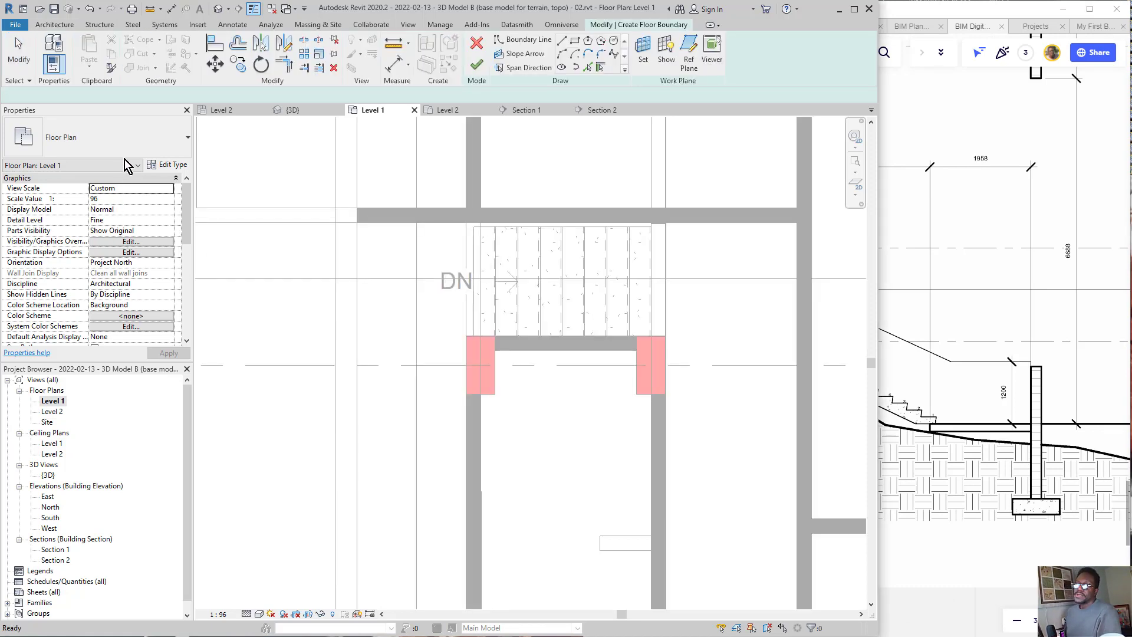
left_click(142, 146)
left_click(142, 141)
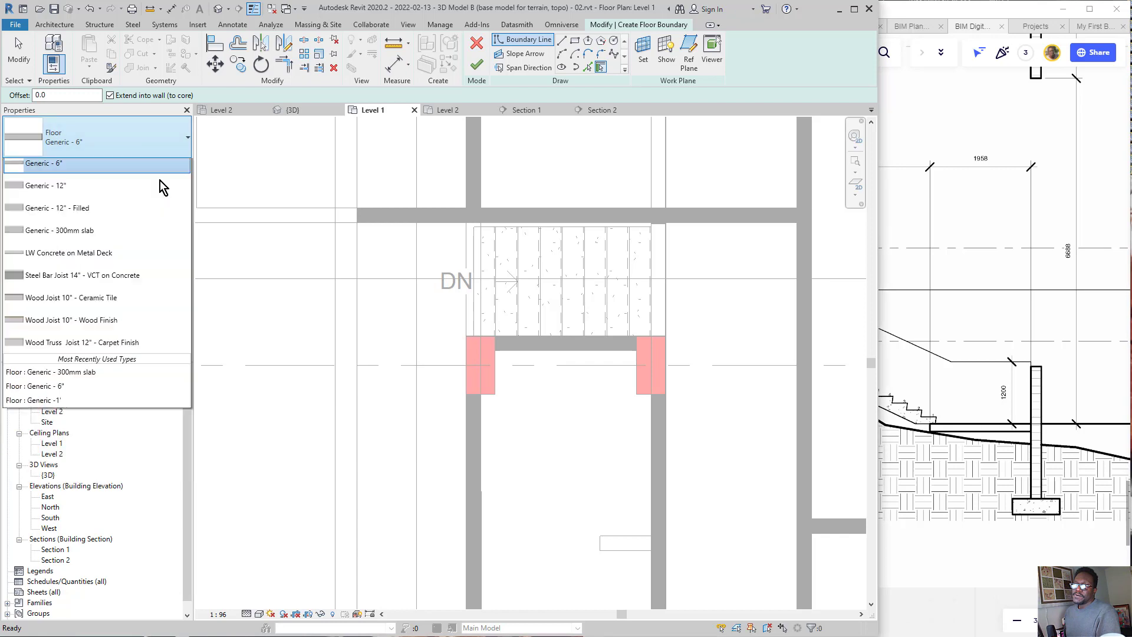
left_click(144, 153)
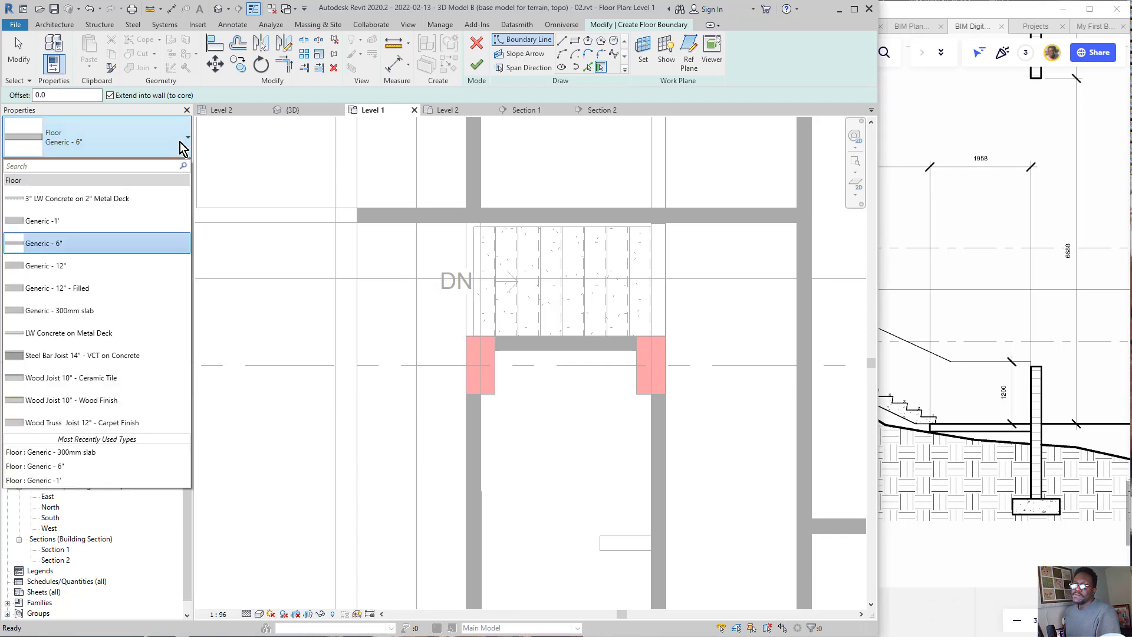
left_click(140, 140)
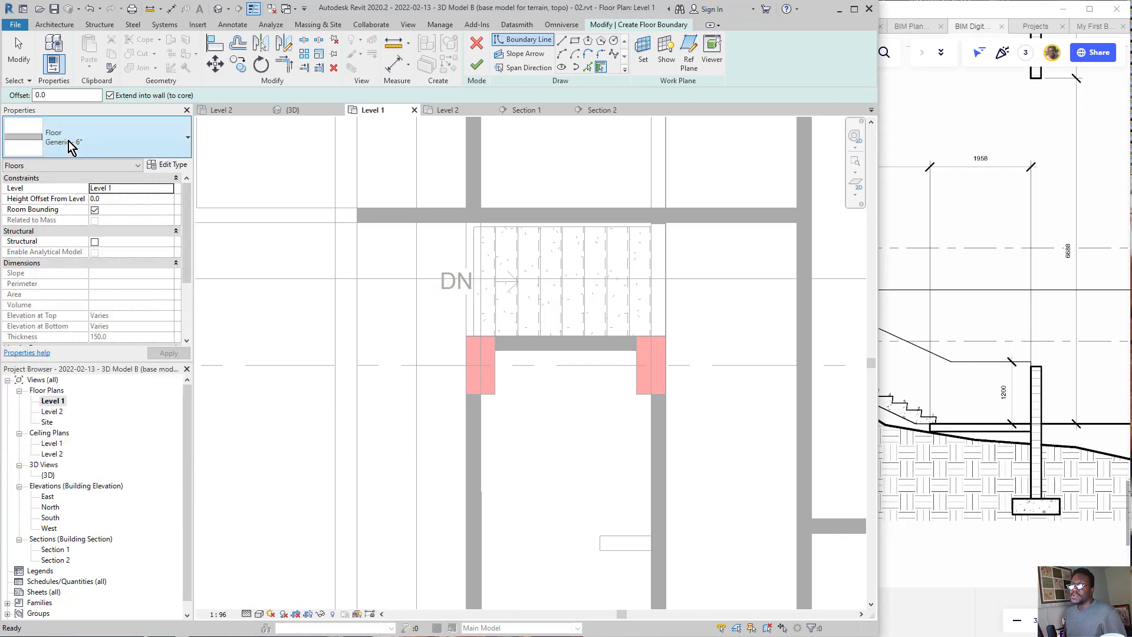
left_click(575, 43)
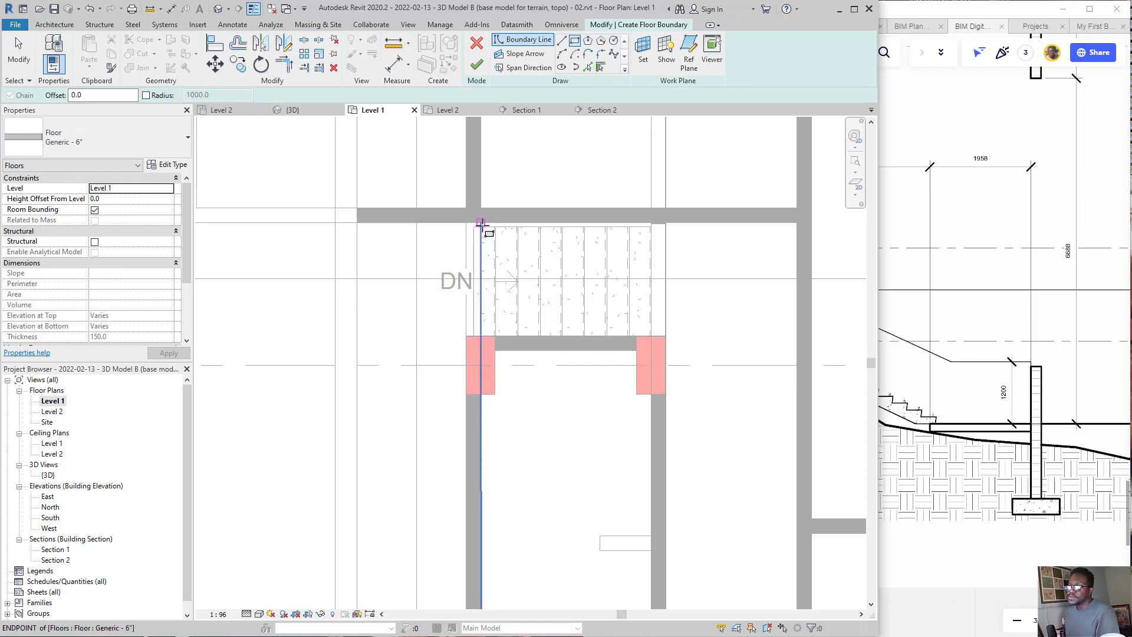
left_click(481, 223)
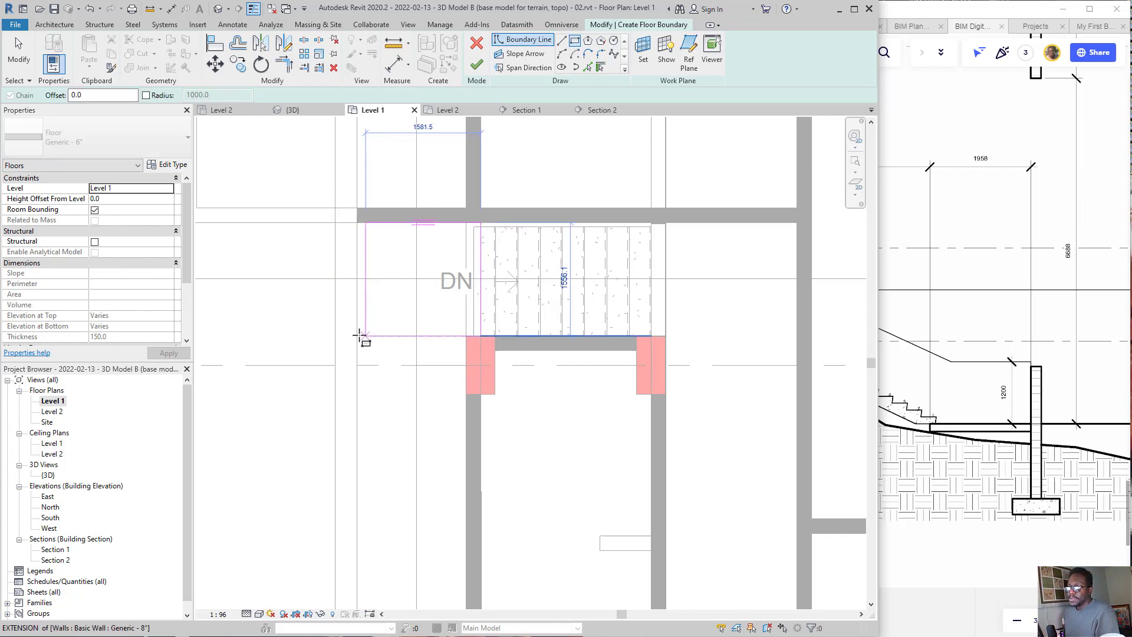
left_click(358, 336)
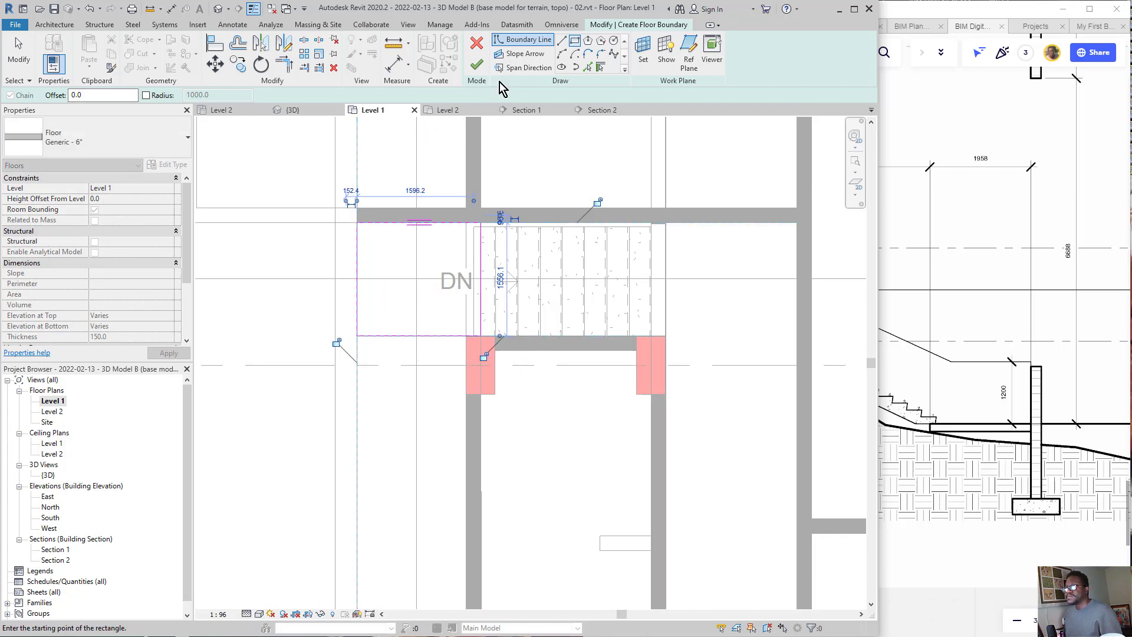
left_click(477, 71)
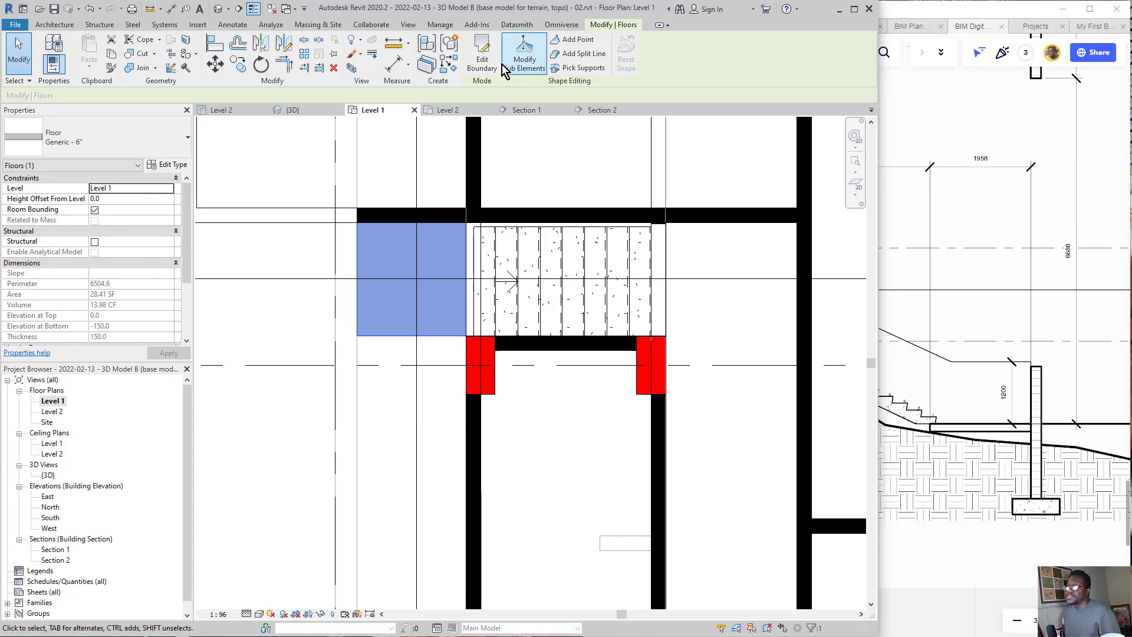
Step: Edit the new floor's boundary so that its far edge lies 1958 mm from the wall face
left_click(481, 59)
left_click(401, 340)
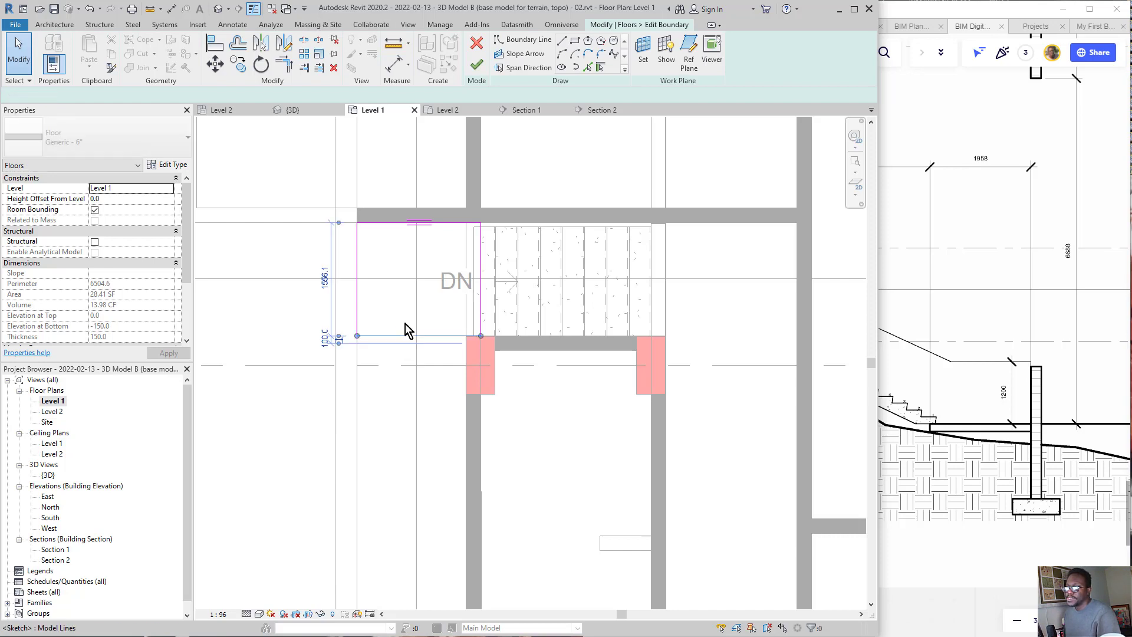
left_click(328, 285)
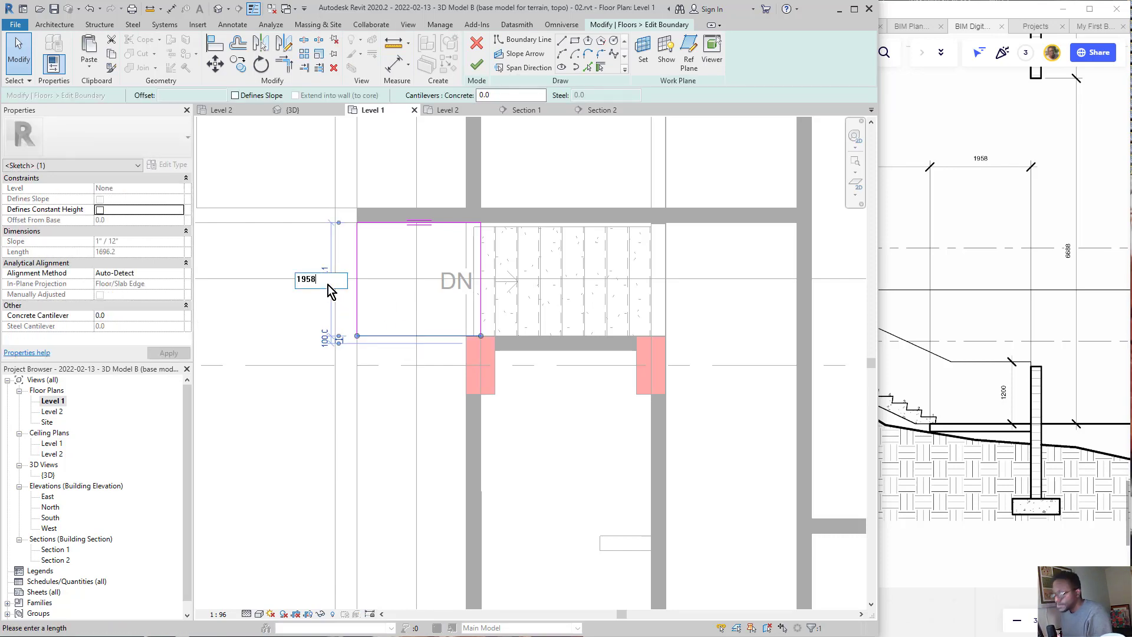
key("Return")
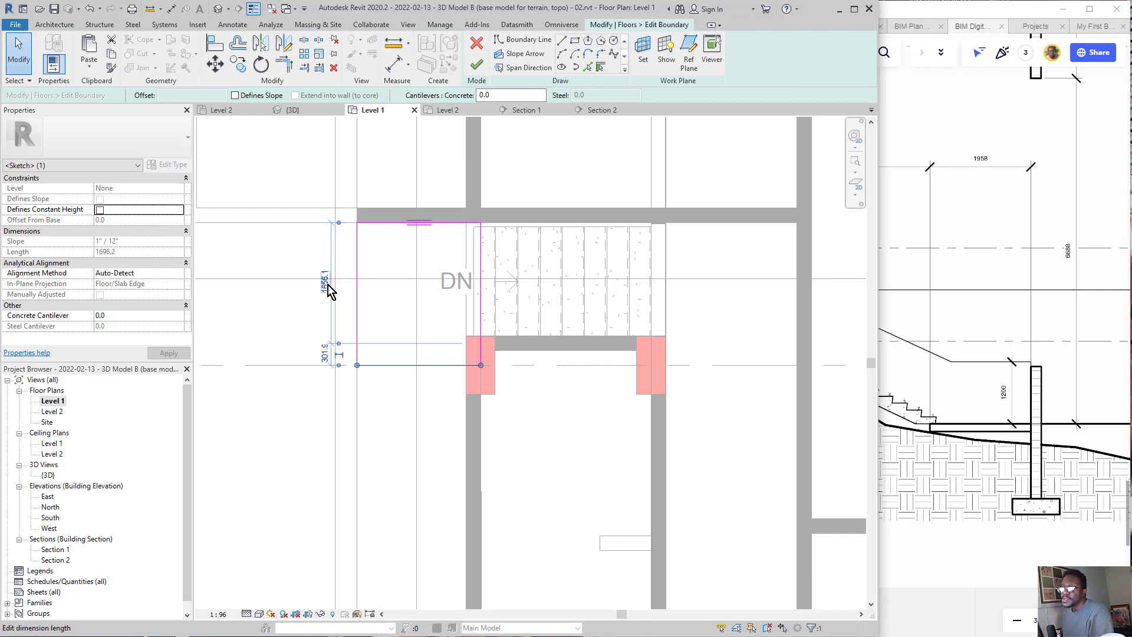
left_click(242, 397)
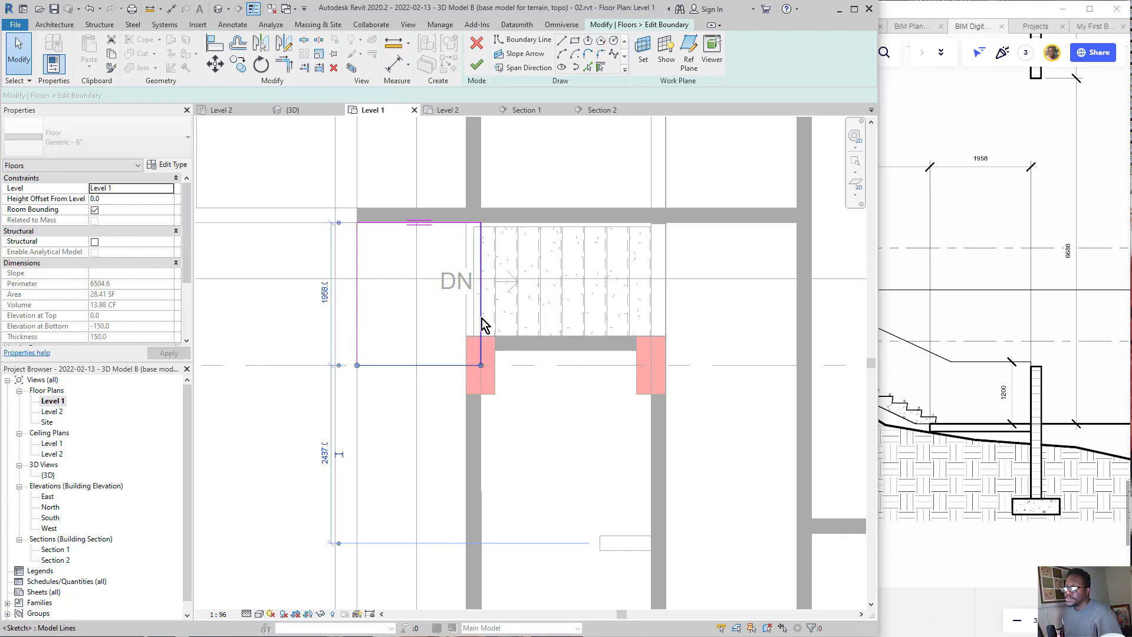
Step: Move the boundary edge nearest the stair to the wall's outer face and finish the floor sketch
left_click(482, 325)
left_click_drag(482, 324, 458, 323)
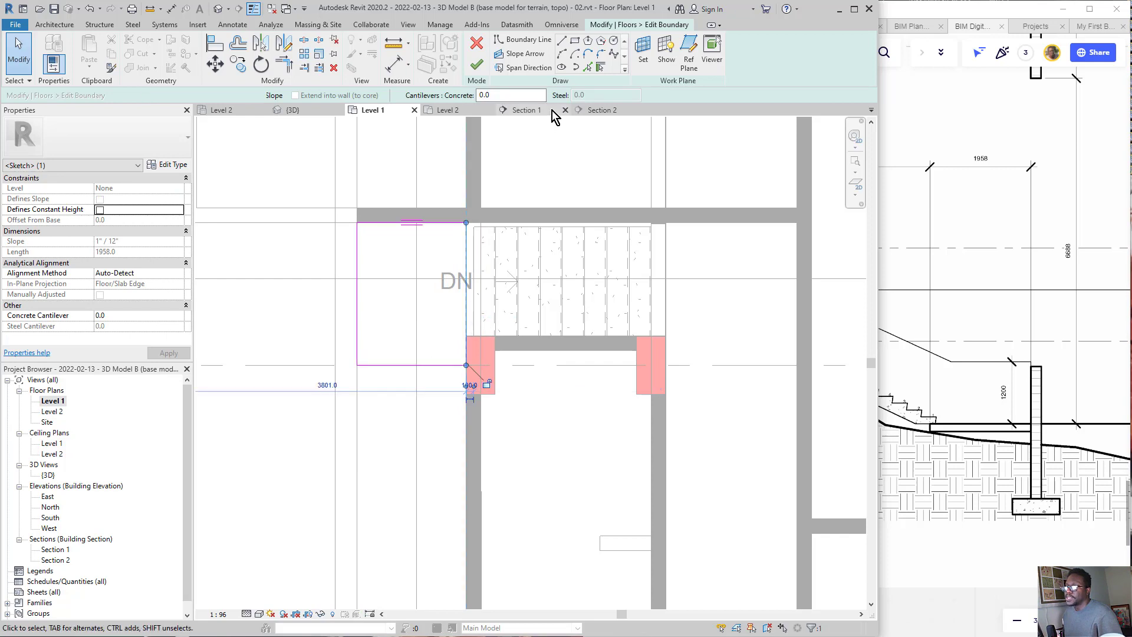
left_click(477, 67)
left_click(473, 66)
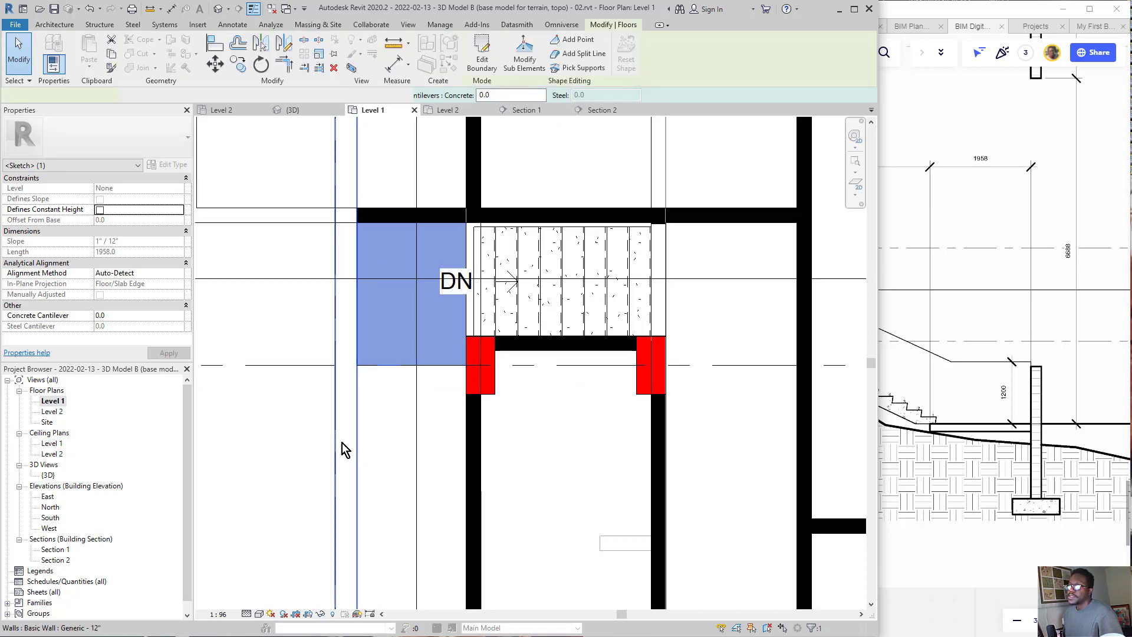
left_click(245, 420)
Step: Examine the landing positions in Section 2 alongside the full stair section in the Miro drawing
scroll(484, 302, "down", 3)
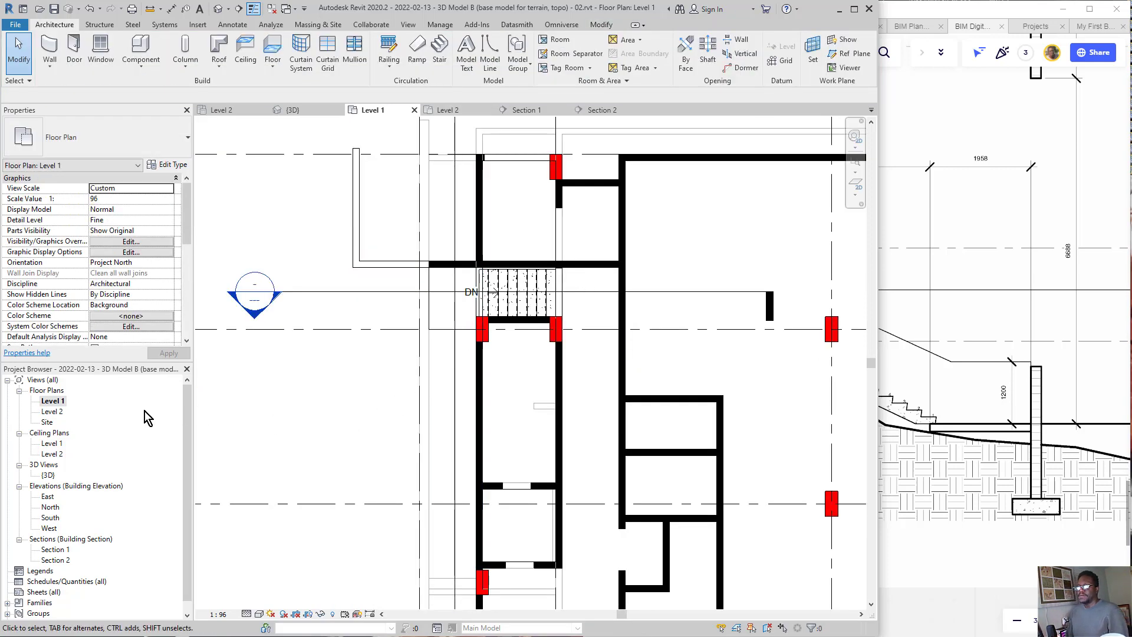
left_click(596, 110)
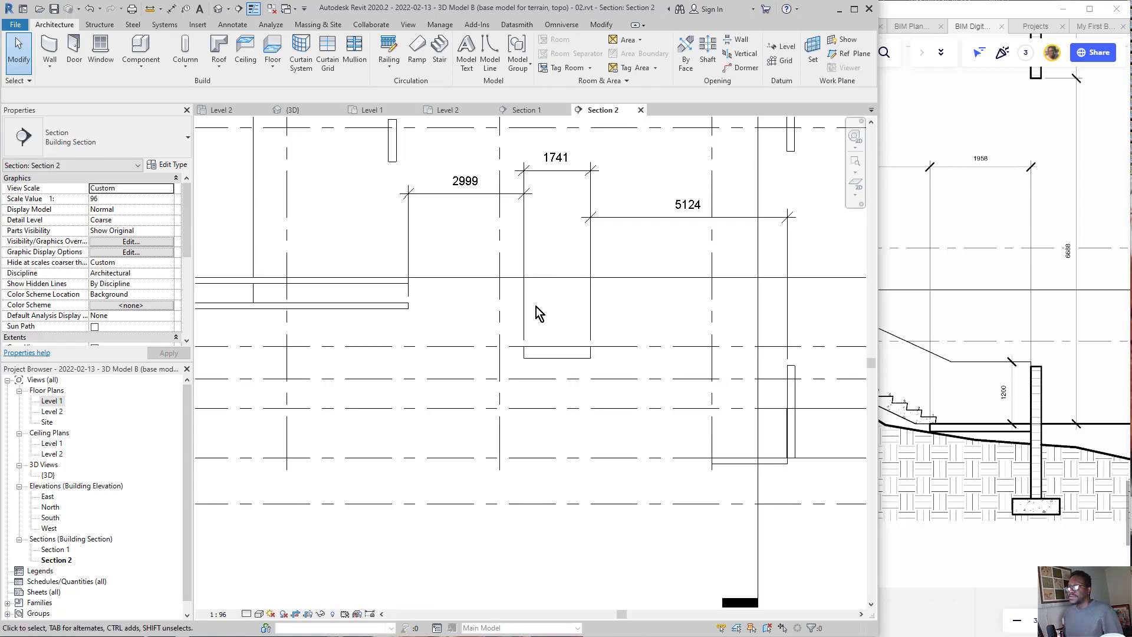
scroll(536, 308, "down", 1)
scroll(685, 348, "up", 1)
scroll(965, 412, "down", 4)
middle_click_drag(968, 412, 1096, 369)
middle_click_drag(958, 391, 1013, 366)
scroll(1012, 366, "up", 1)
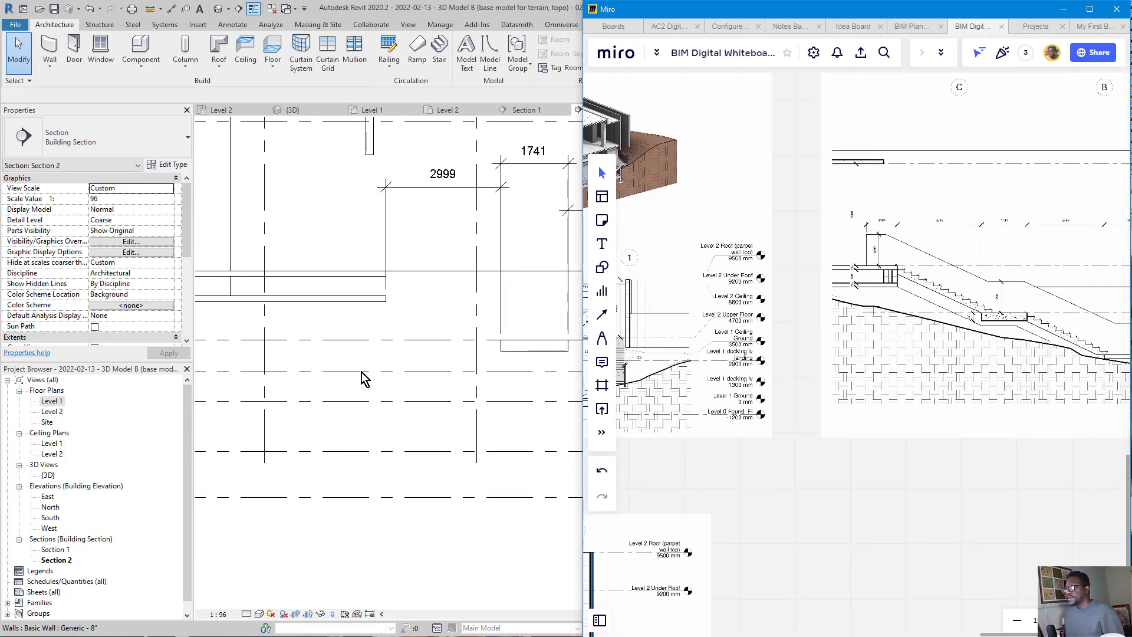
left_click(260, 391)
middle_click_drag(600, 394, 594, 363)
middle_click_drag(967, 365, 885, 368)
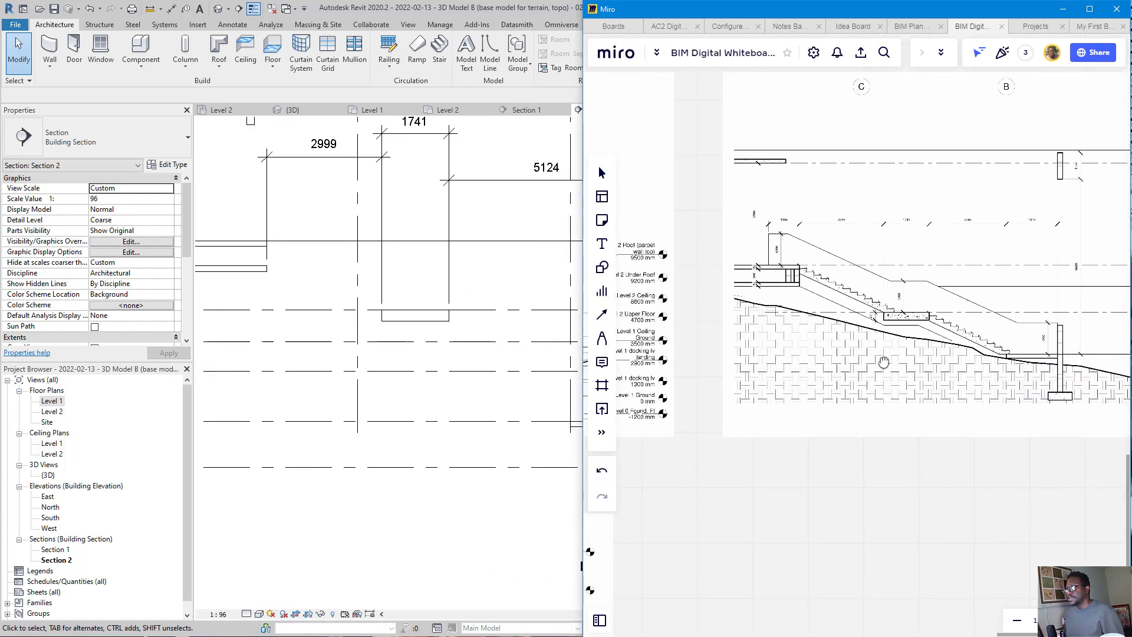
left_click(387, 419)
middle_click_drag(525, 419, 503, 422)
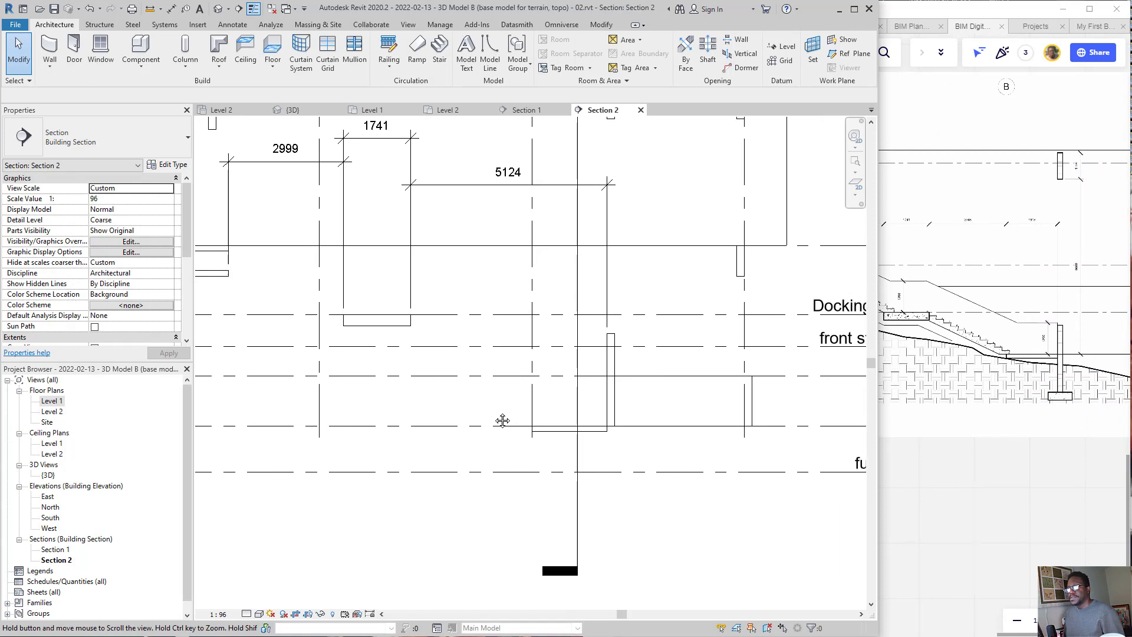
Step: Match the bottom landing, mid landing and upper slab of the Miro stair section to their floors in Section 2
middle_click_drag(958, 430, 963, 431)
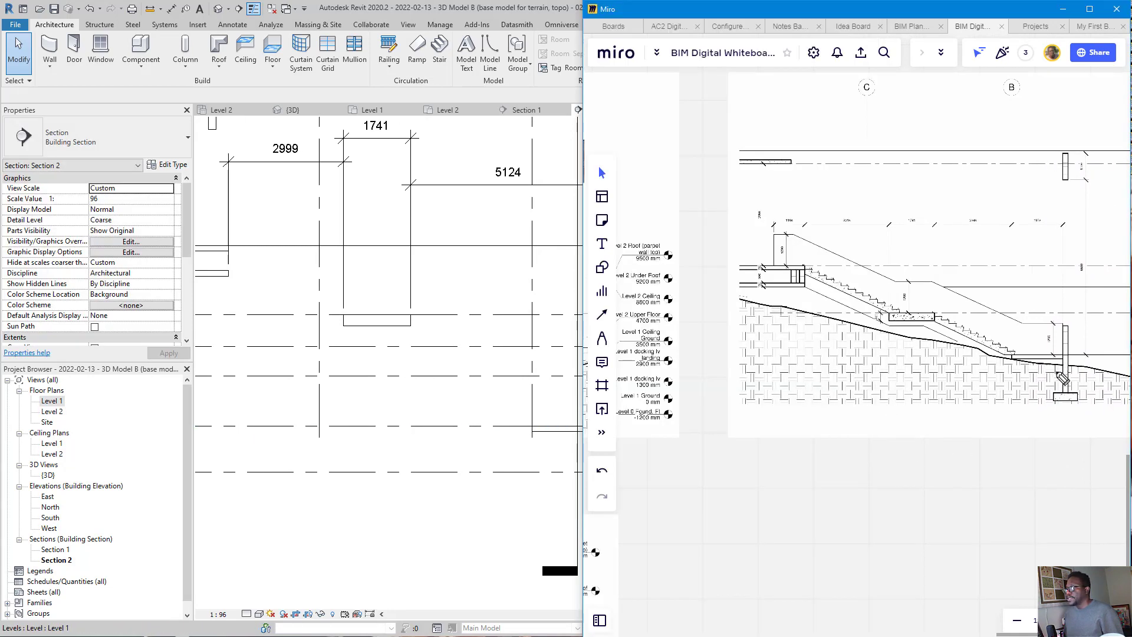
mouse_move(1062, 378)
left_mouse_down()
mouse_move(1056, 341)
mouse_move(1026, 387)
mouse_move(697, 449)
mouse_move(571, 441)
mouse_move(543, 422)
mouse_move(542, 431)
left_mouse_up()
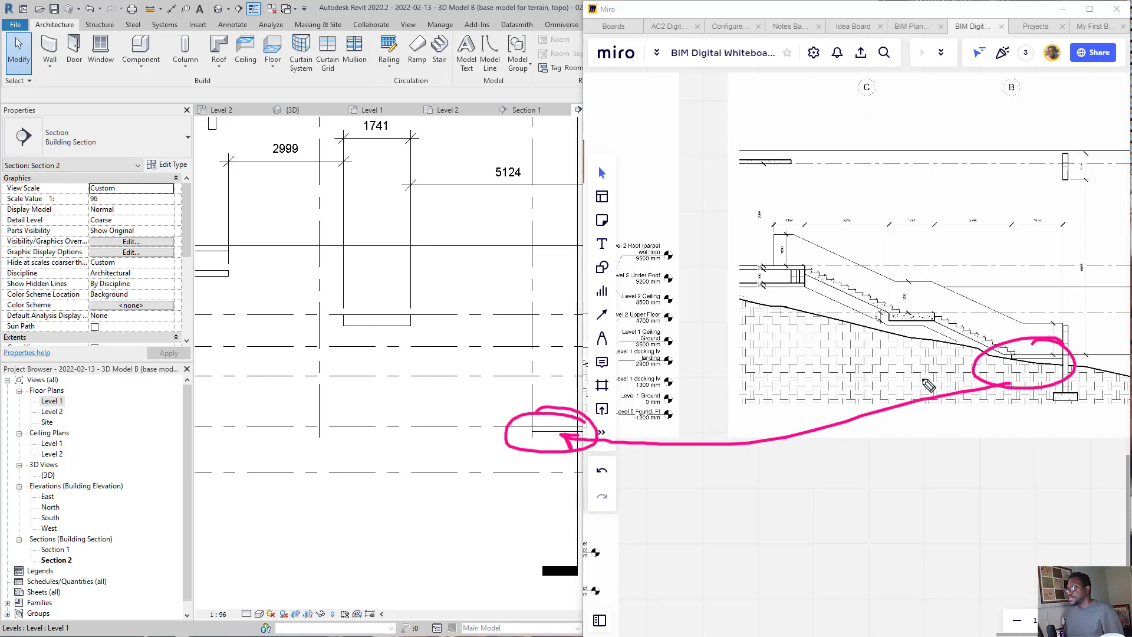
mouse_move(924, 299)
left_mouse_down()
mouse_move(923, 334)
mouse_move(874, 319)
mouse_move(424, 311)
mouse_move(379, 349)
mouse_move(437, 321)
left_mouse_up()
mouse_move(801, 272)
left_mouse_down()
mouse_move(816, 292)
mouse_move(415, 214)
mouse_move(200, 227)
mouse_move(203, 241)
mouse_move(285, 282)
mouse_move(444, 341)
mouse_move(522, 406)
mouse_move(581, 435)
left_mouse_up()
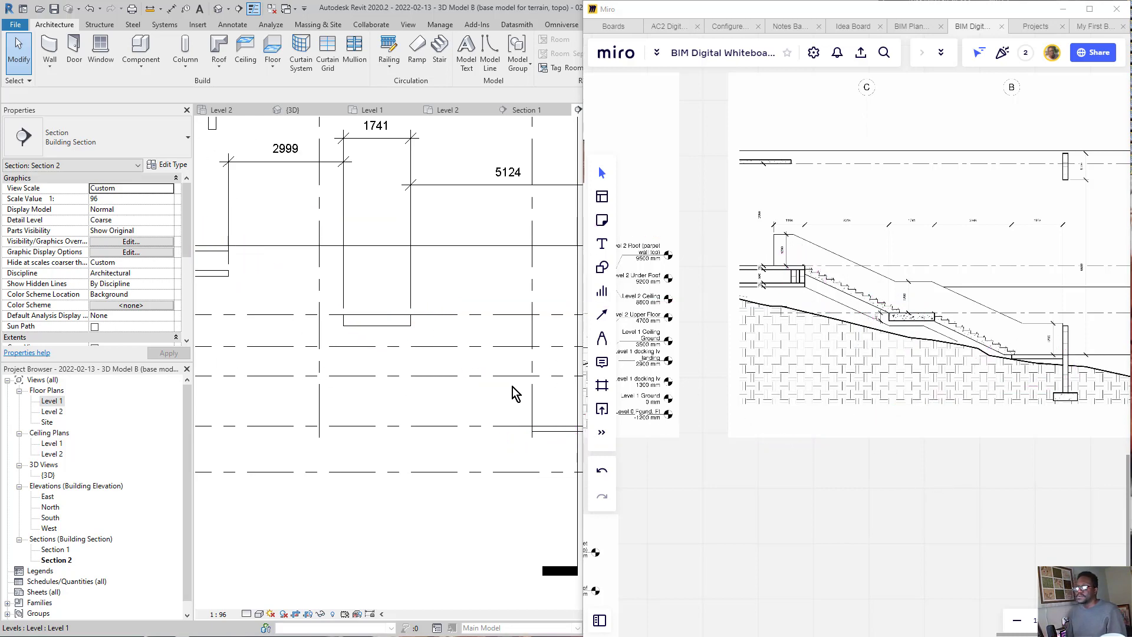
scroll(424, 369, "down", 5)
scroll(522, 367, "up", 3)
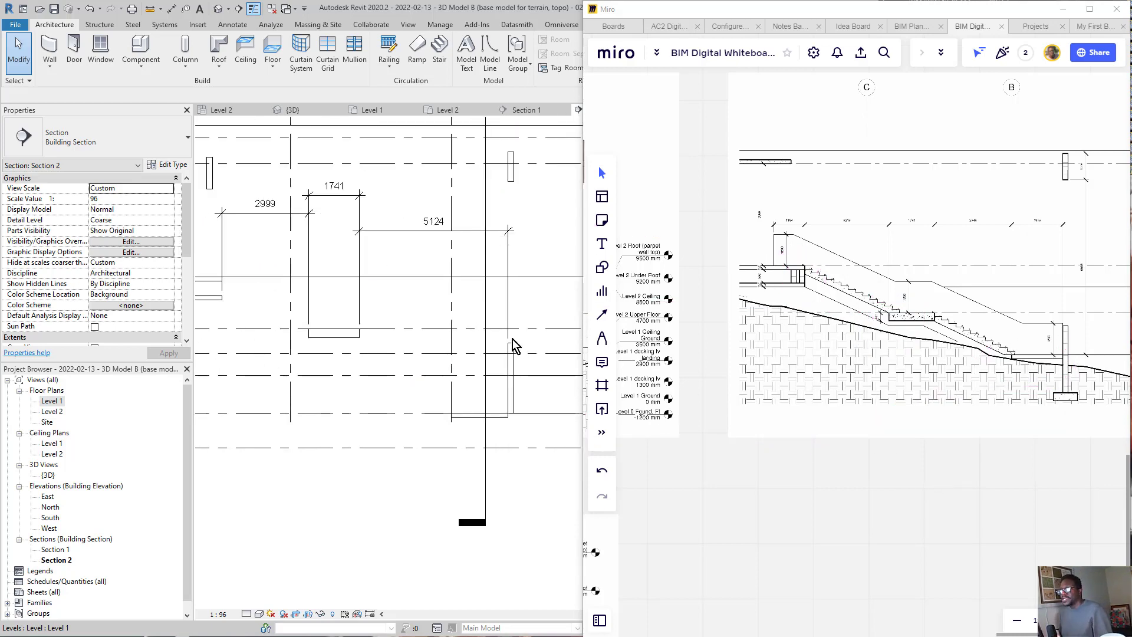
Step: Open the Level 2 floor plan at the stair corridor and start a precast stair run there
double_click(54, 411)
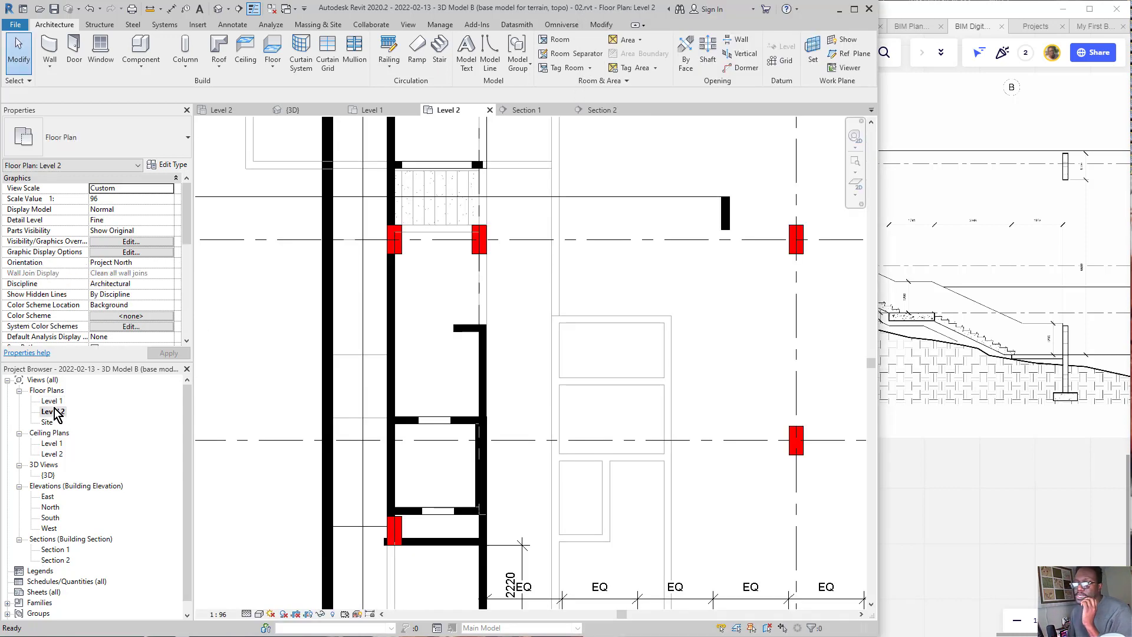
scroll(628, 374, "down", 1)
scroll(555, 353, "down", 1)
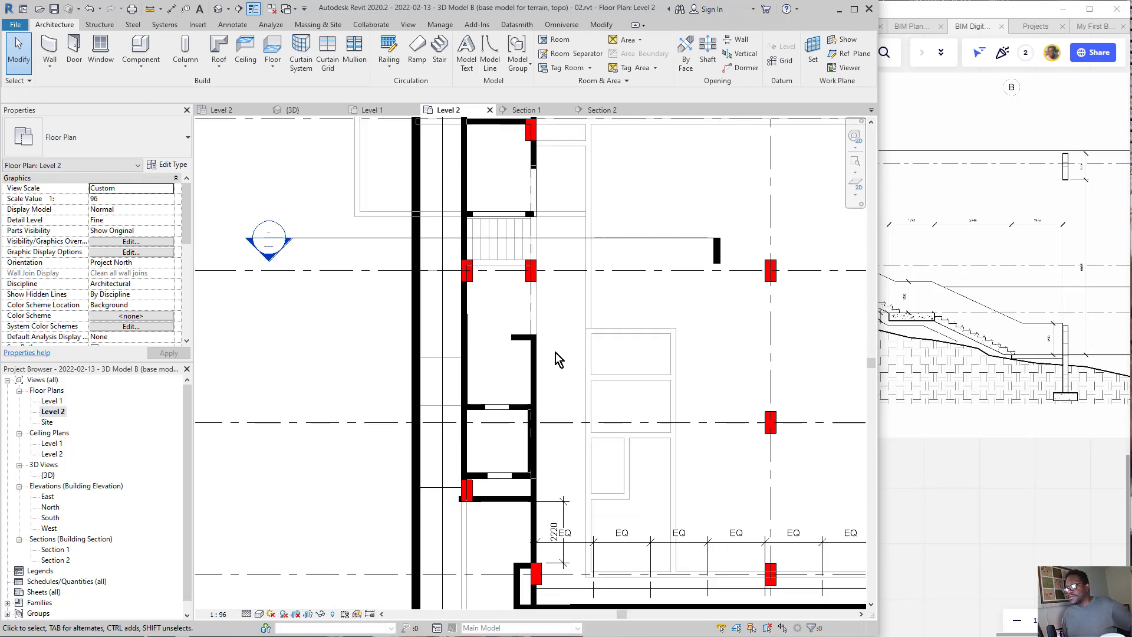
scroll(441, 494, "up", 2)
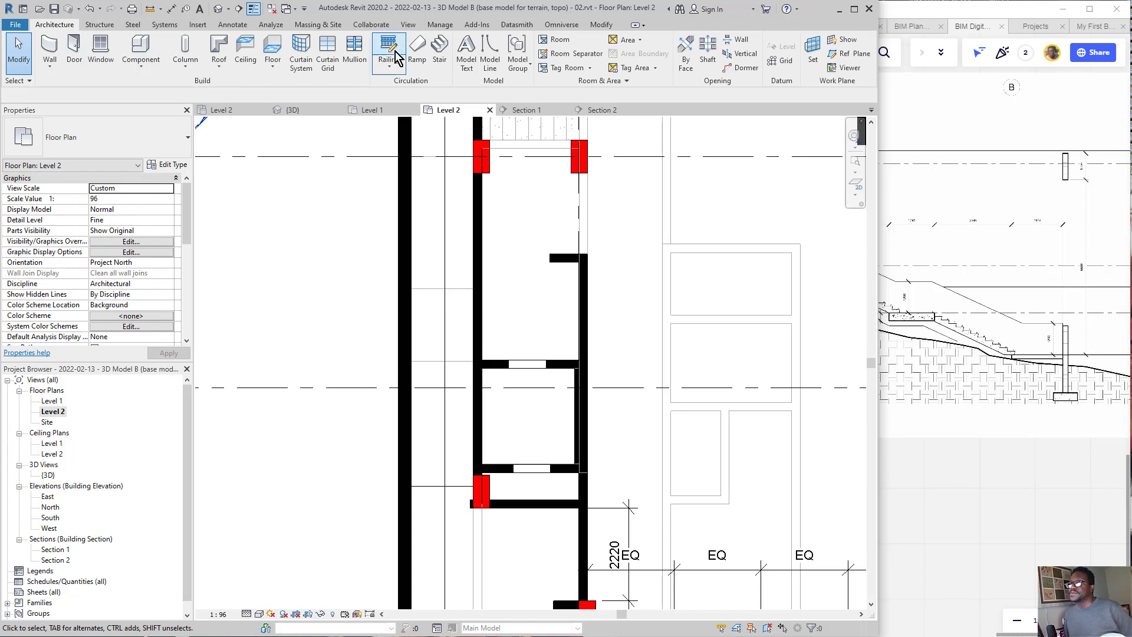
left_click(434, 52)
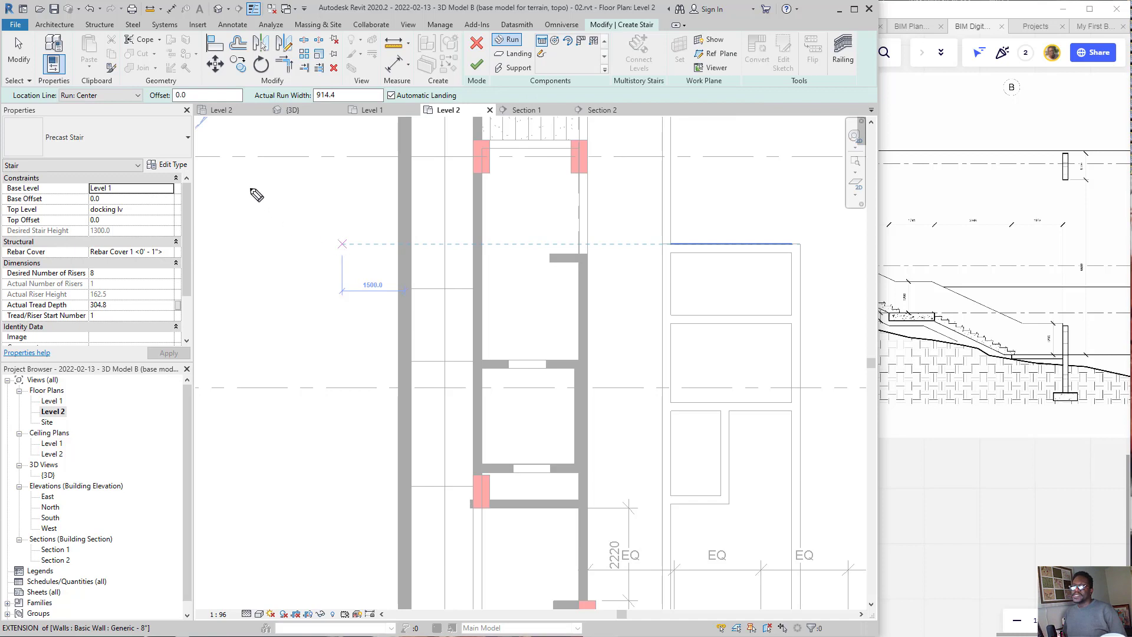
mouse_move(256, 194)
left_mouse_down()
mouse_move(89, 218)
mouse_move(118, 201)
mouse_move(110, 226)
left_mouse_up()
left_click_drag(367, 219, 247, 206)
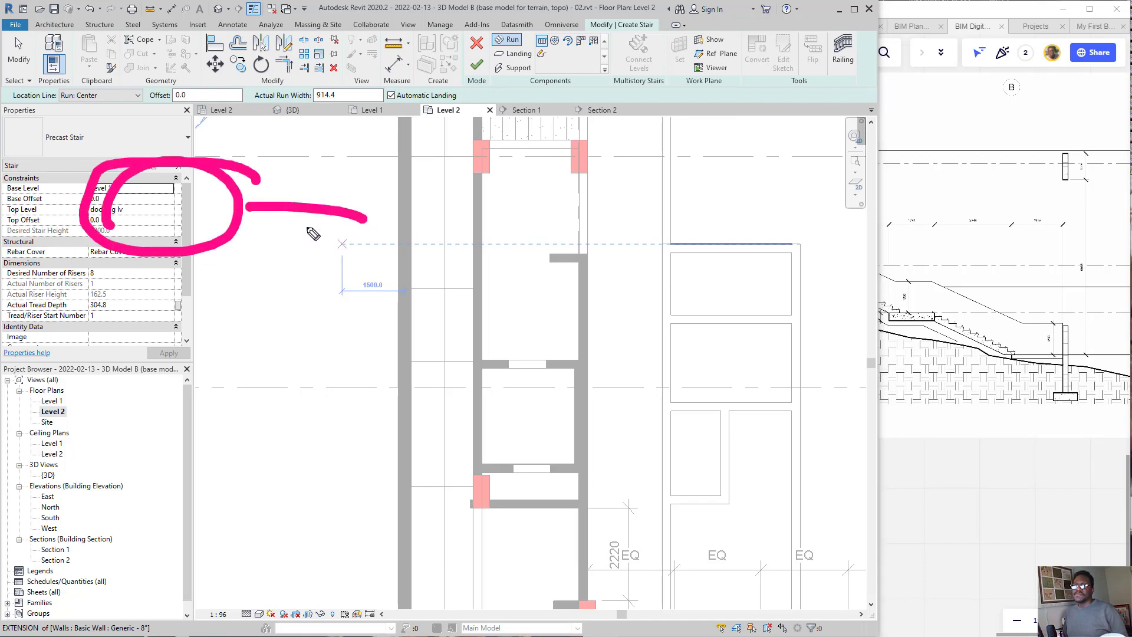
left_click_drag(318, 232, 246, 209)
left_click_drag(247, 206, 315, 180)
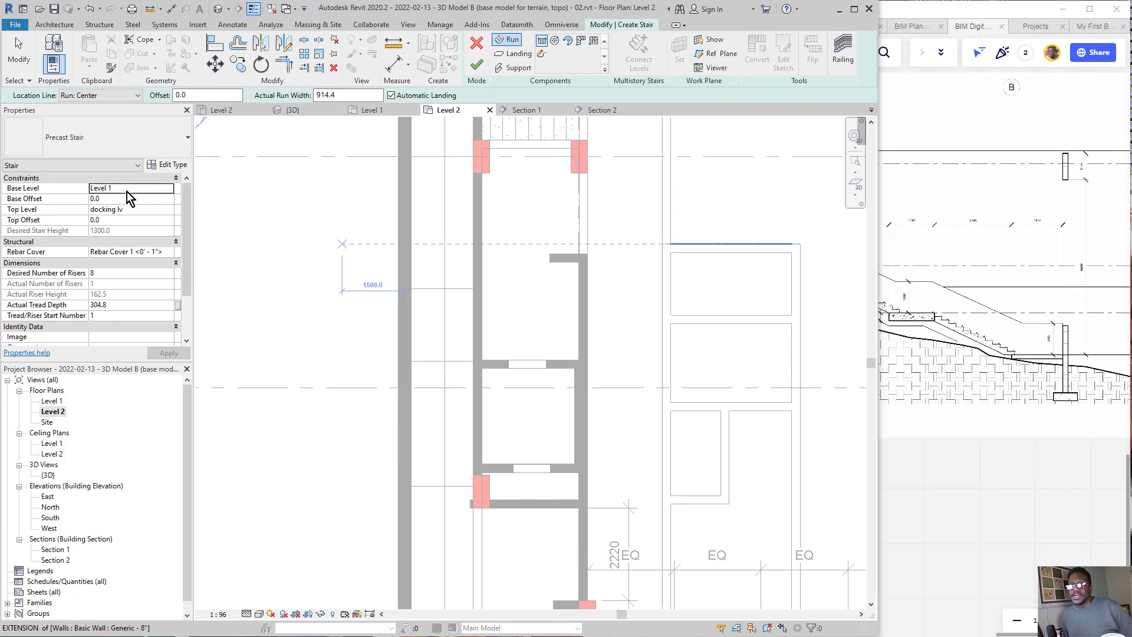
Step: Set the stair's base level to Docking lv landing and its top level to Level 2
left_click(171, 188)
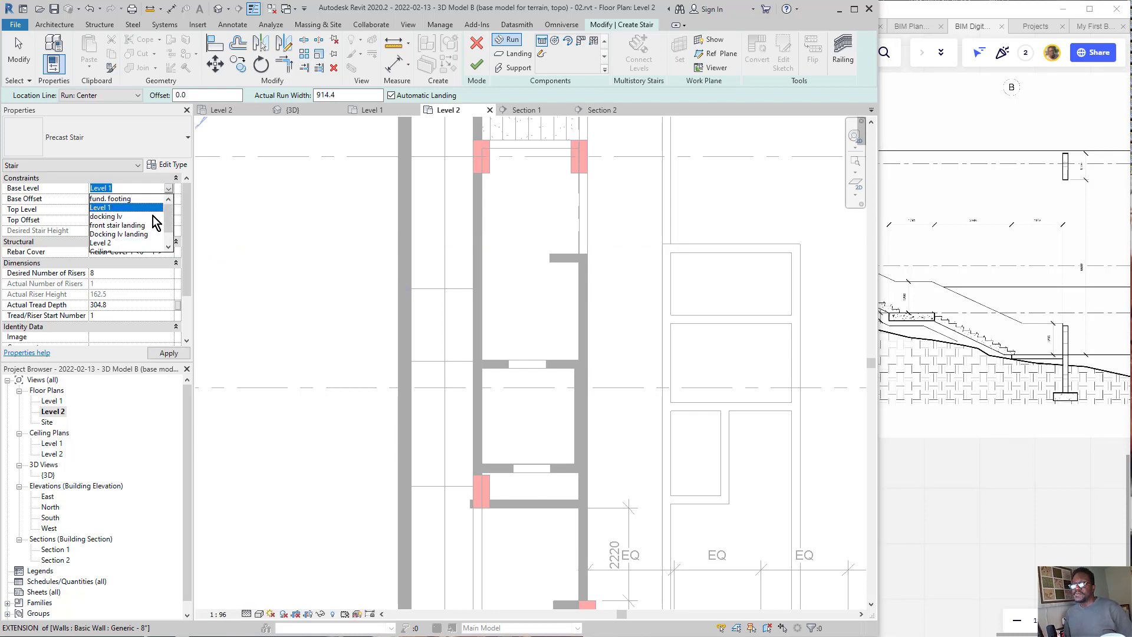
left_click(105, 235)
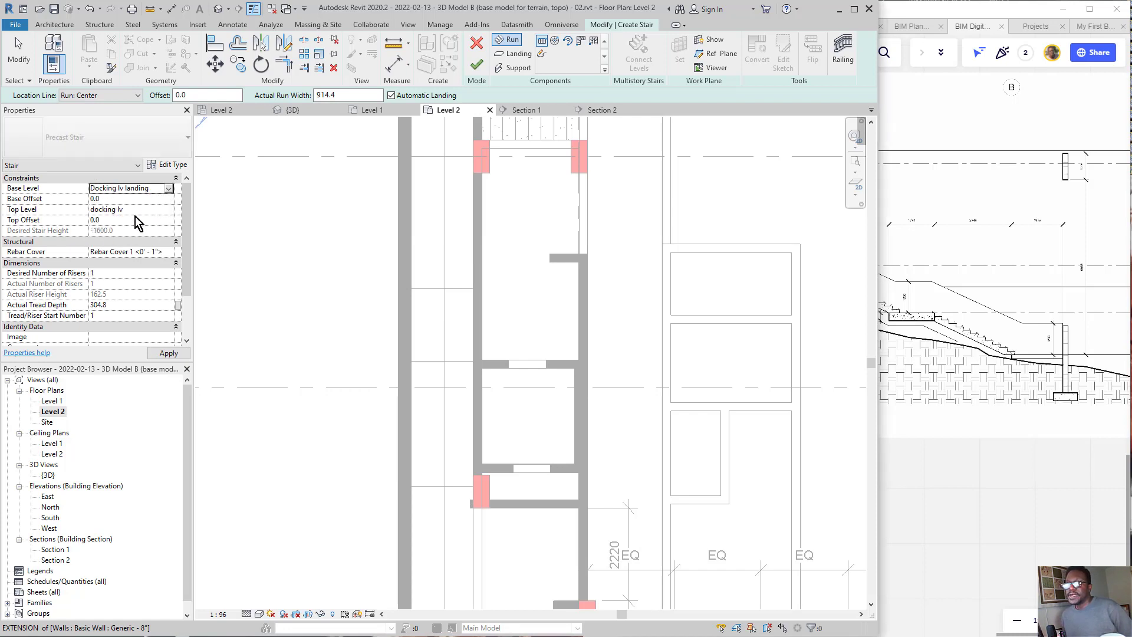
left_click(167, 195)
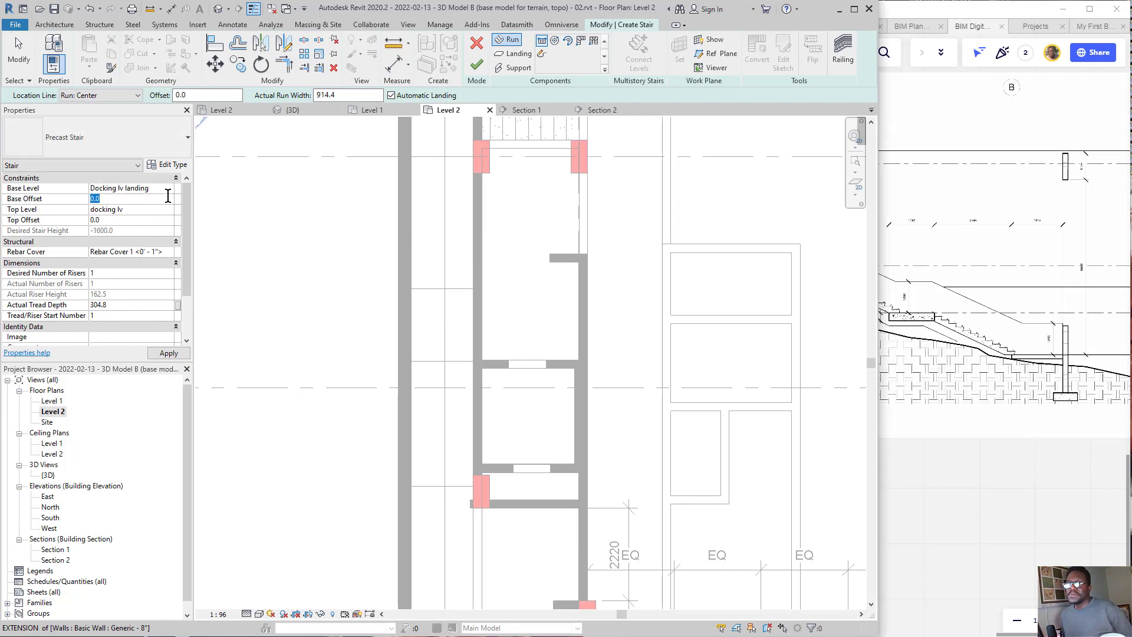
left_click(169, 210)
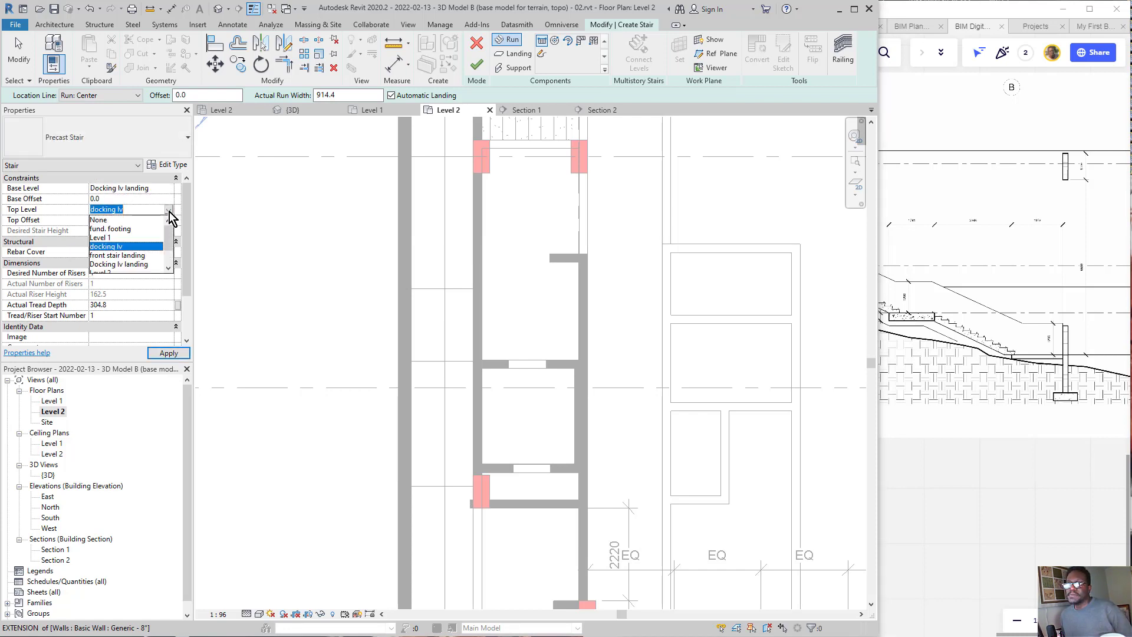
scroll(109, 259, "down", 1)
left_click(112, 263)
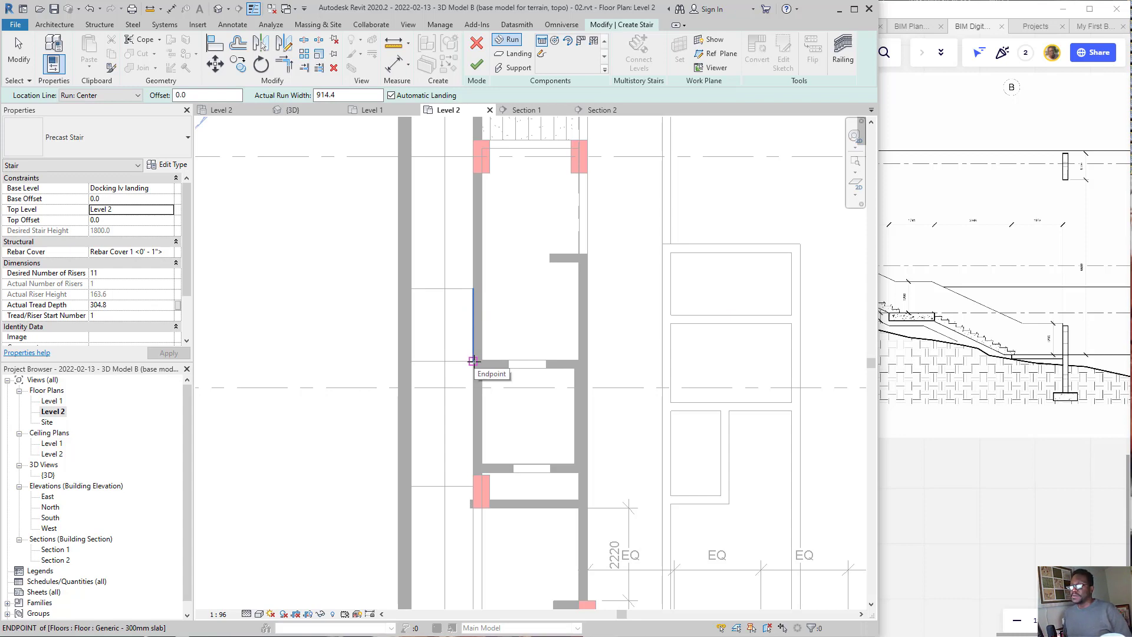
Step: Draw a straight 11-riser run from the landing slab's corner endpoint along the wall's outer face
left_click(473, 361)
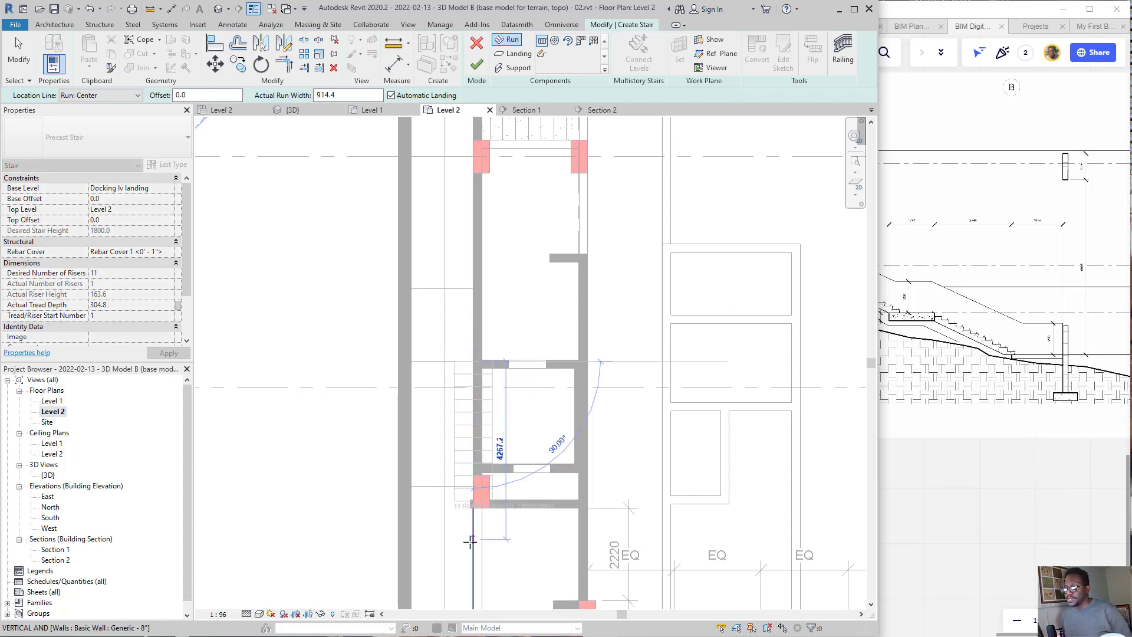
left_click(470, 541)
key("Escape")
scroll(460, 475, "up", 3)
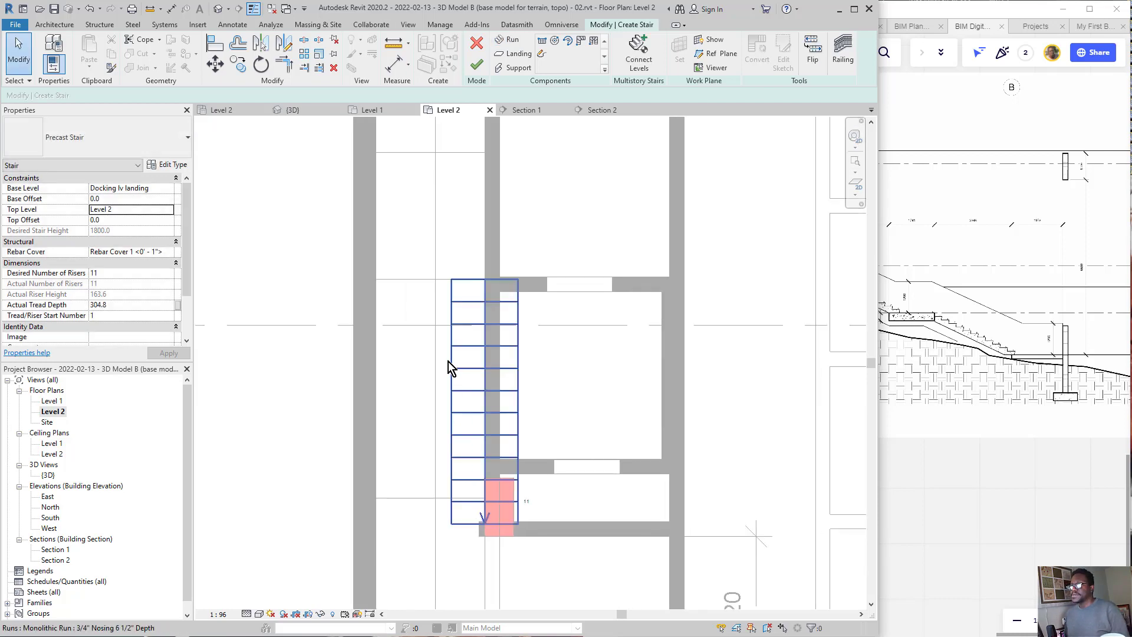
Step: Set the stair run's location line to Run: Left
left_click(453, 384)
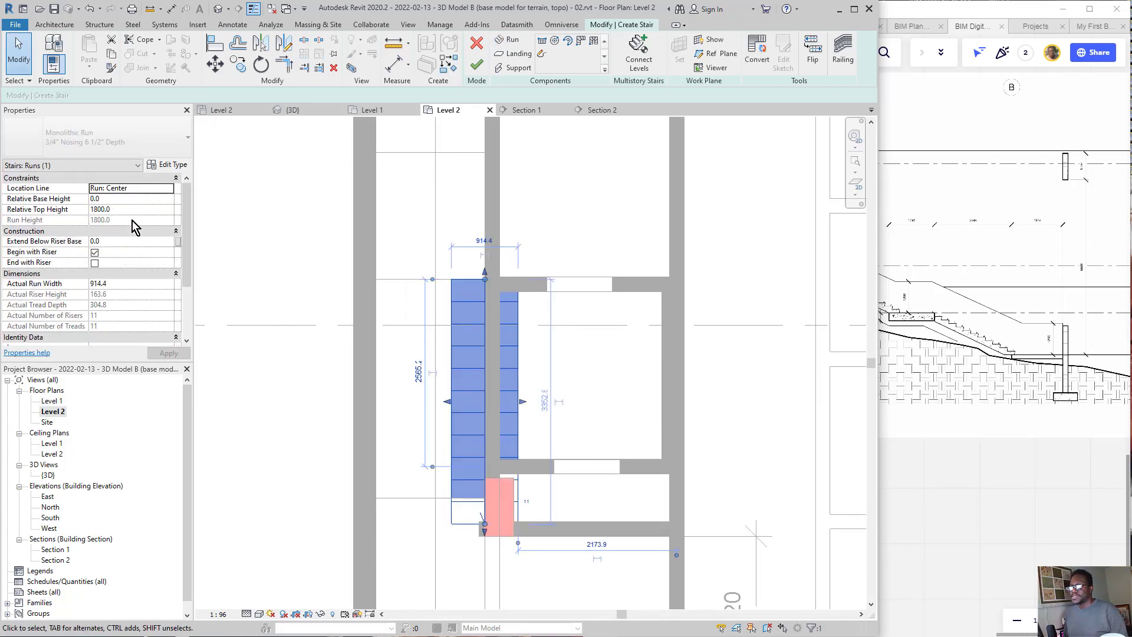
left_click(176, 189)
left_click(169, 188)
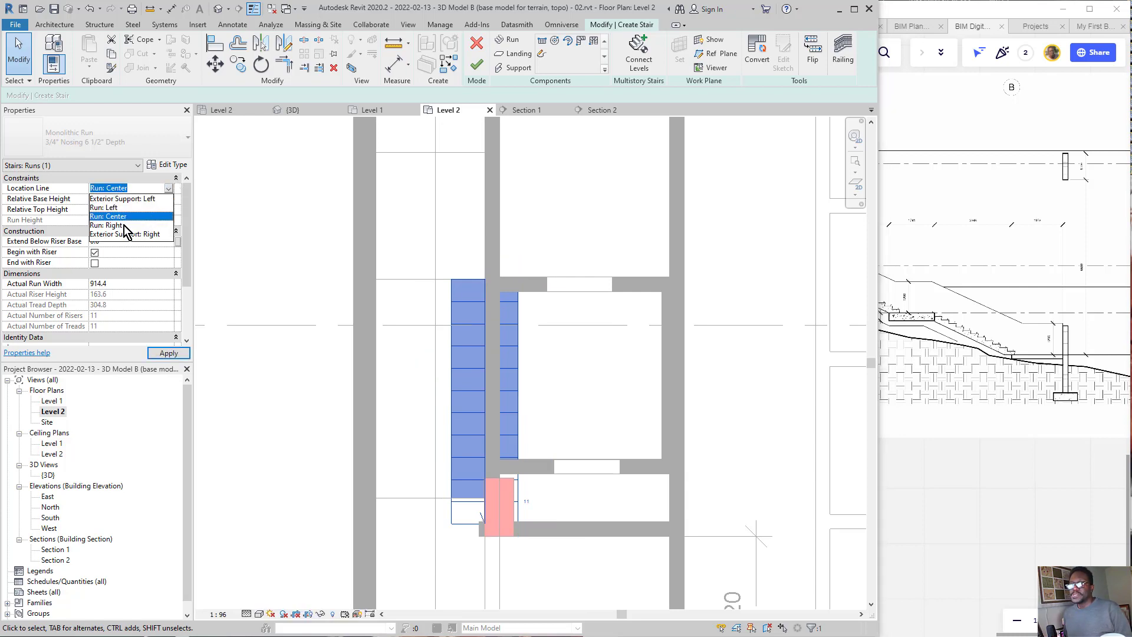
left_click(124, 225)
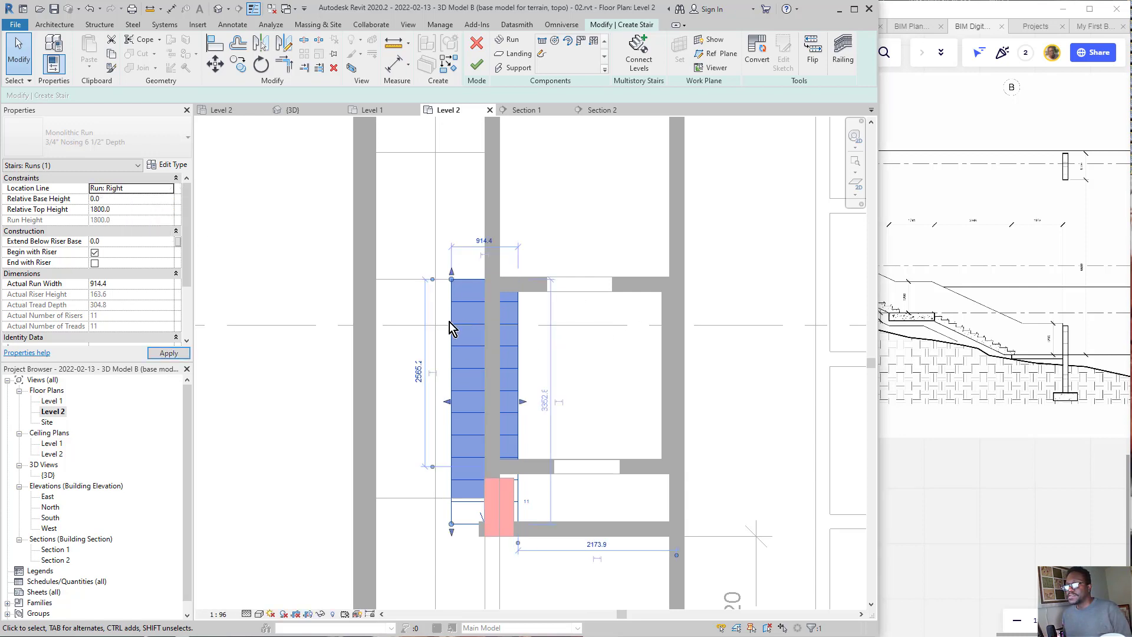
left_click(173, 188)
left_click(169, 188)
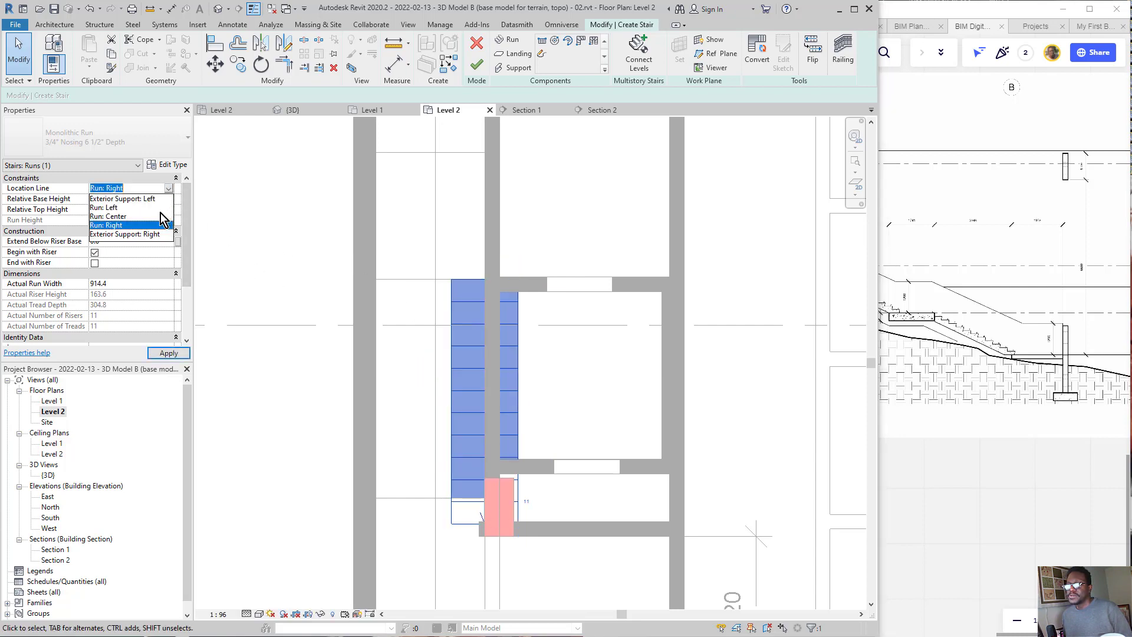
left_click(112, 207)
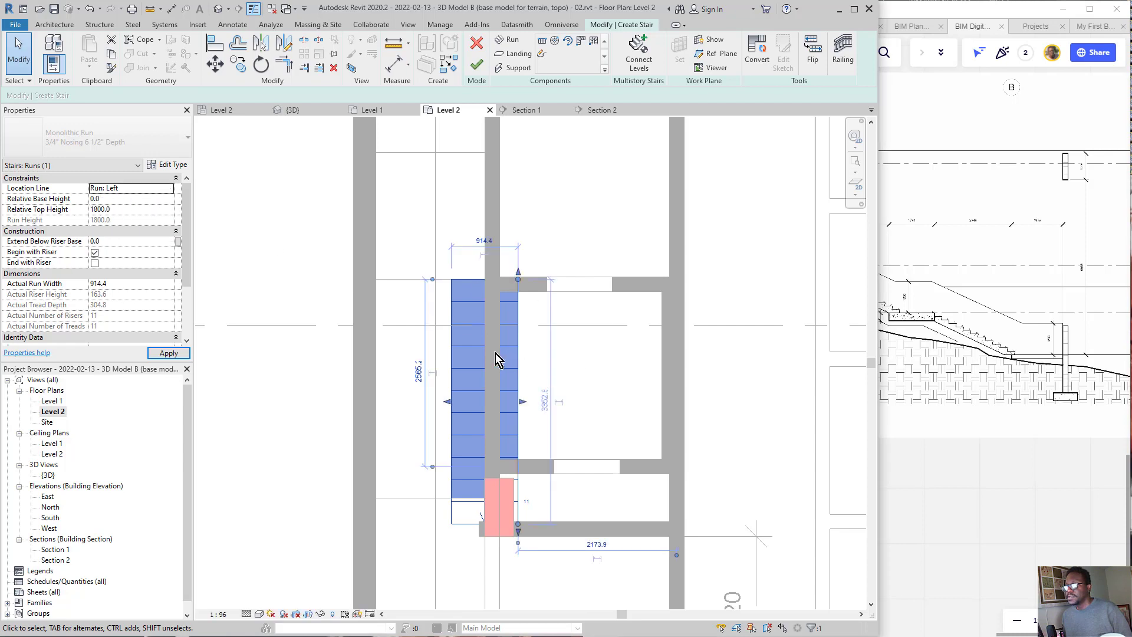
Step: Move the run sideways so that its edge lies on the wall's outer face, inside the stair corridor
scroll(499, 318, "up", 1)
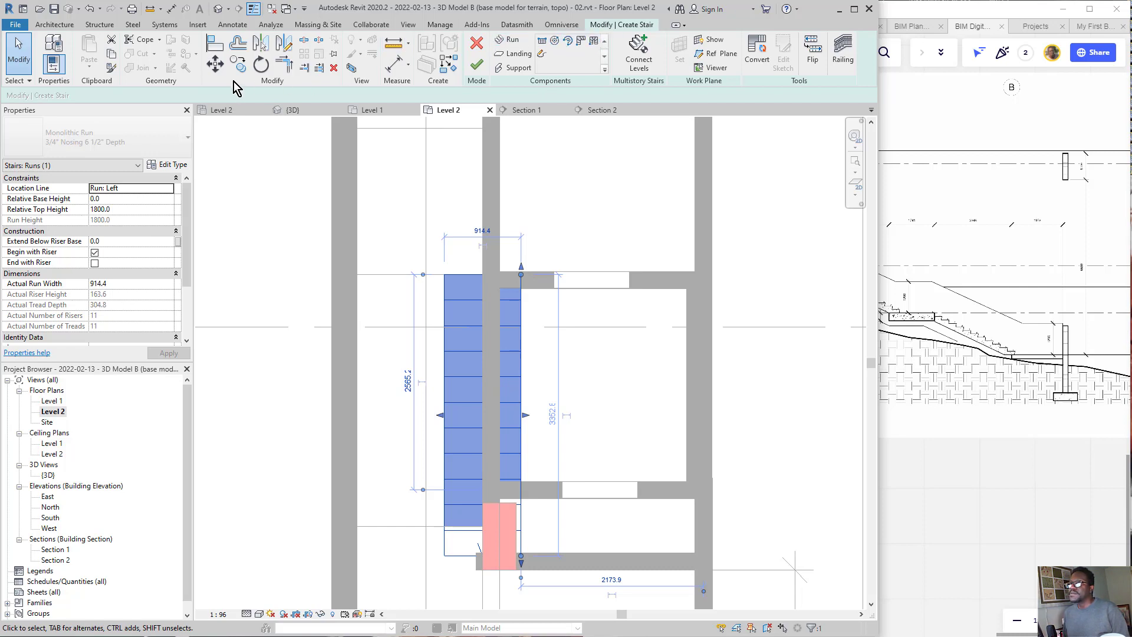
left_click(215, 63)
left_click(518, 365)
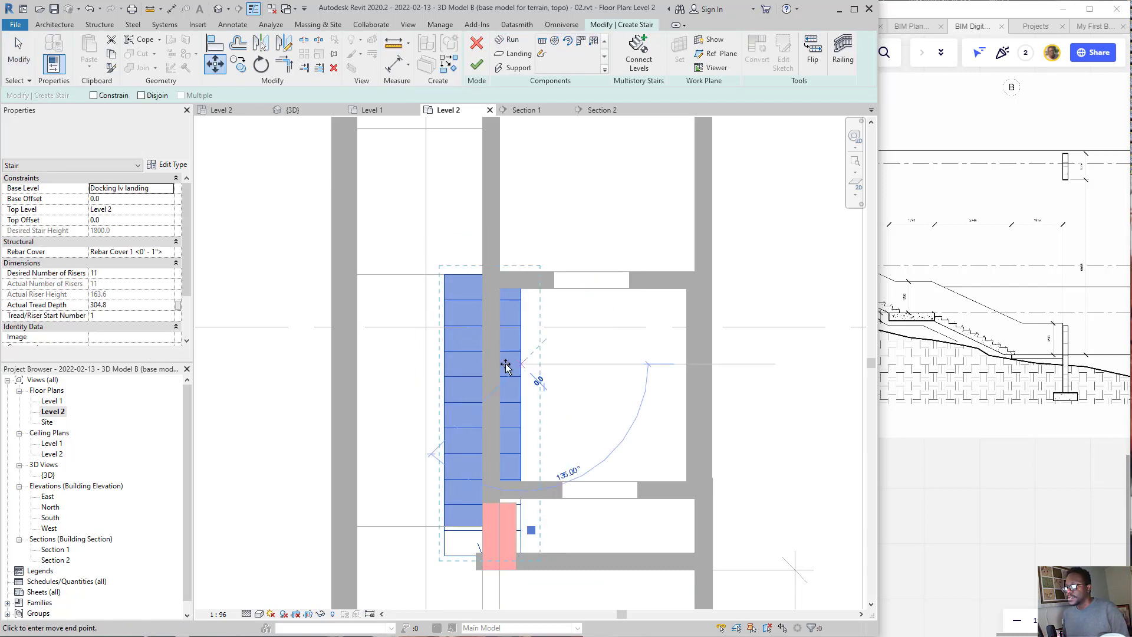
left_click(480, 362)
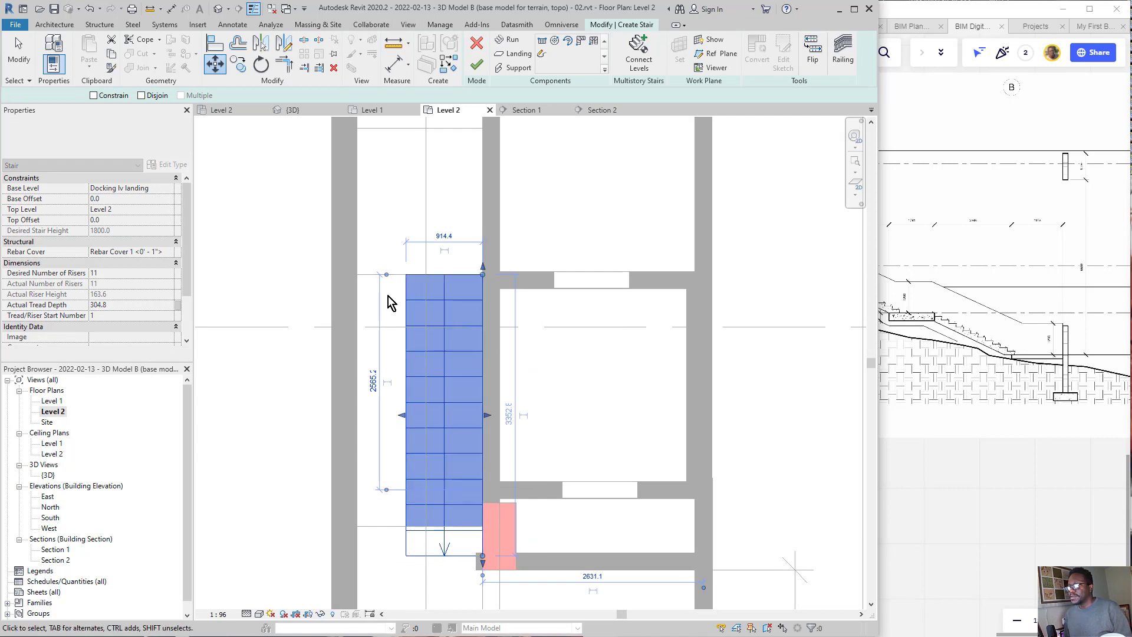
Step: Widen the run to about 1496 mm so that it reaches the opposite corridor wall
left_click(401, 420)
left_click_drag(401, 416, 357, 420)
scroll(440, 342, "down", 1)
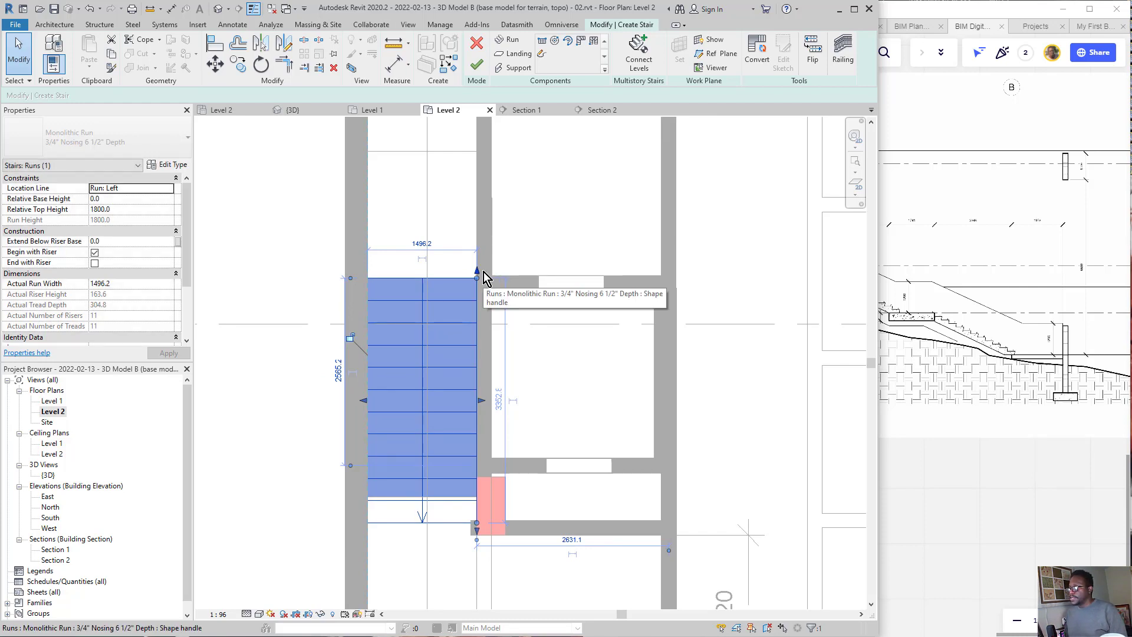
Step: Check the flight against the stair section in the Miro drawing and finish the stair
scroll(971, 303, "down", 3)
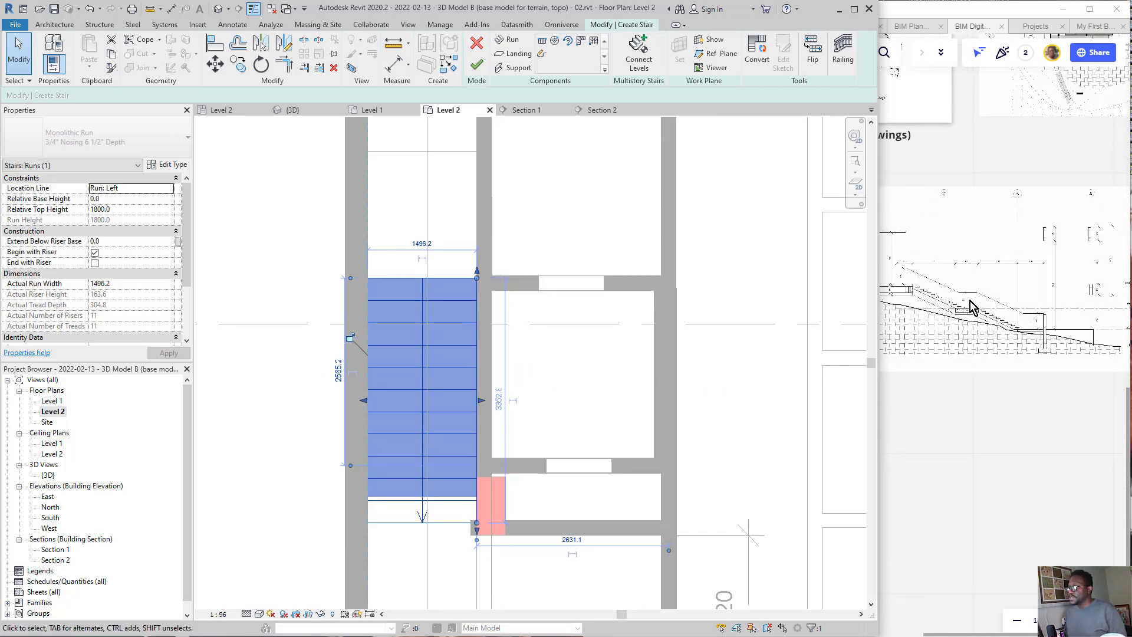
scroll(919, 300, "up", 4)
scroll(941, 300, "down", 1)
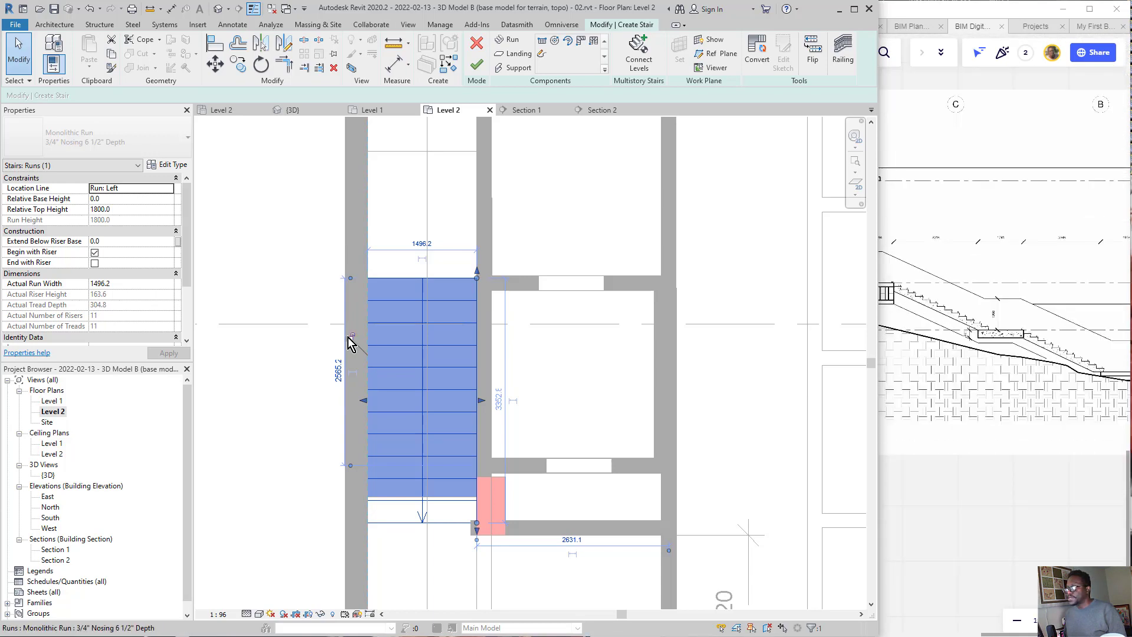
left_click(265, 299)
scroll(492, 325, "down", 2)
scroll(486, 332, "down", 1)
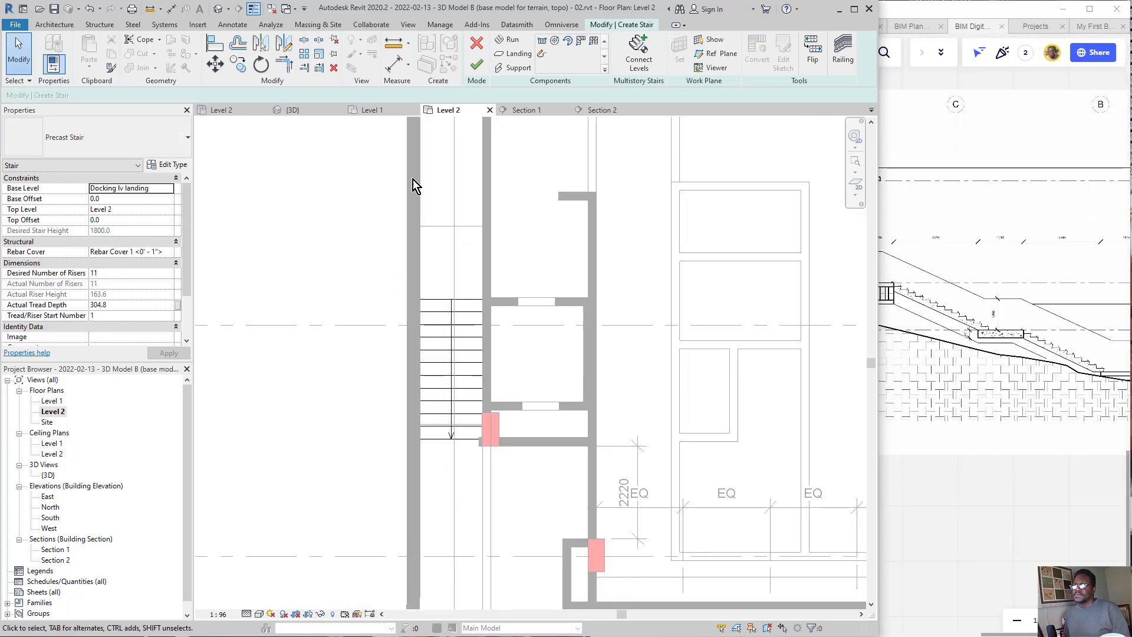
middle_click_drag(299, 313, 266, 450)
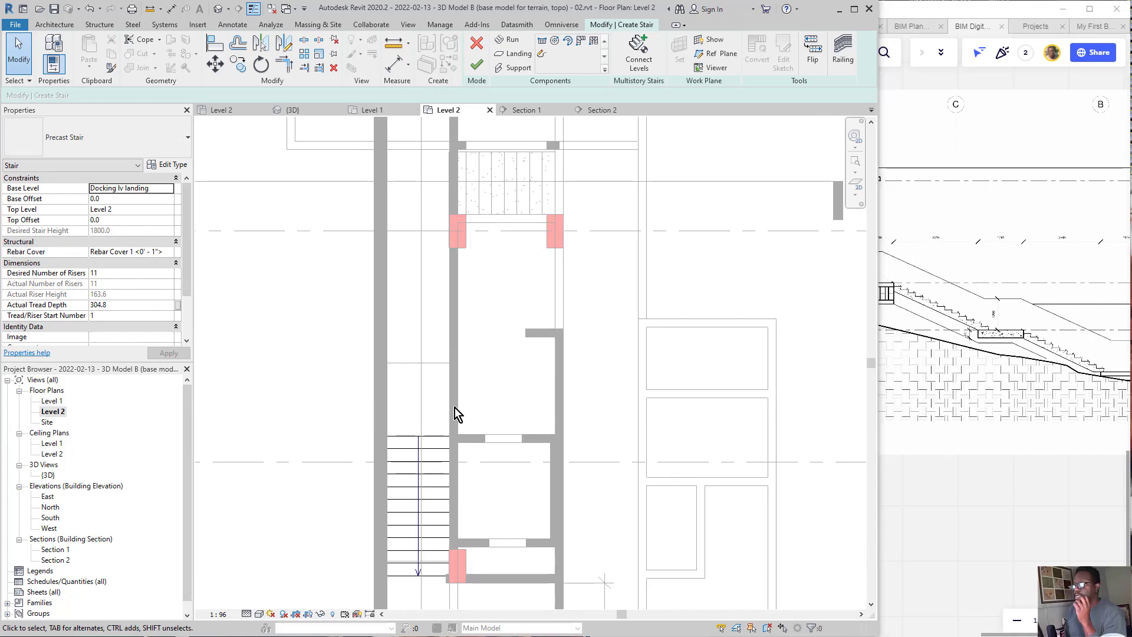
left_click(479, 66)
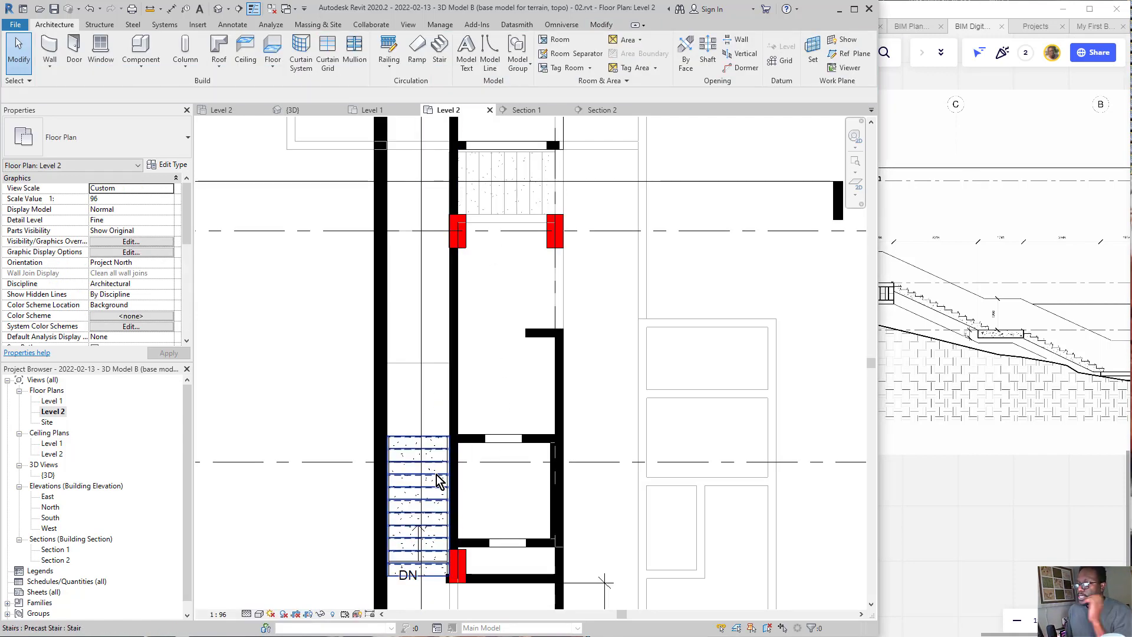
Step: Review the new stair's Precast Stair type properties, including calculation rules, end connection and supports, without changing them
scroll(407, 523, "up", 3)
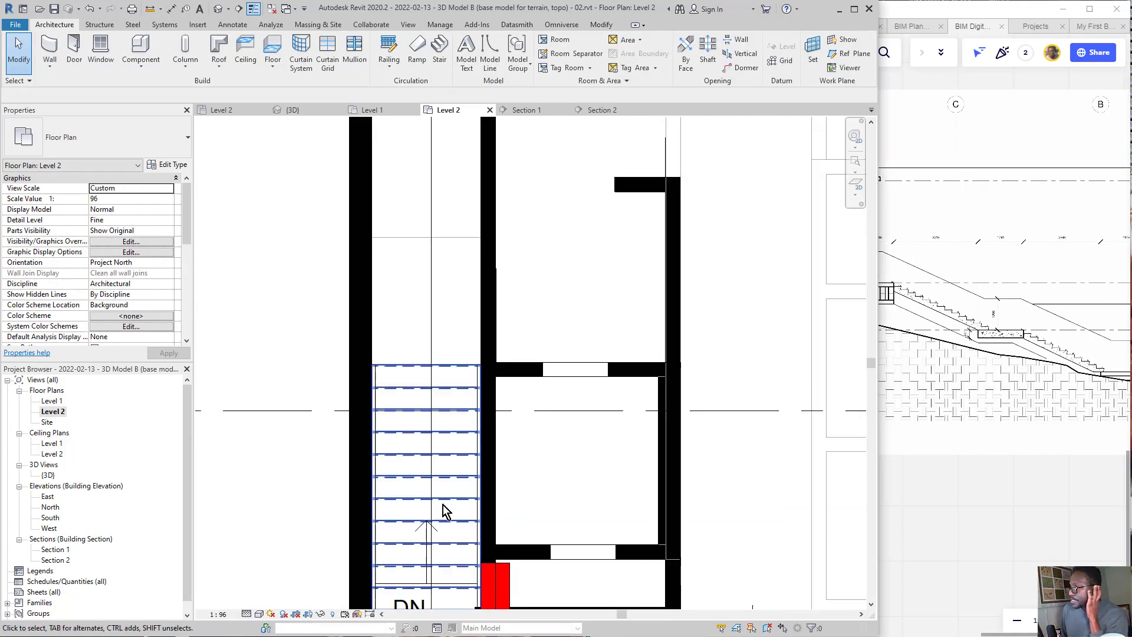
left_click(463, 396)
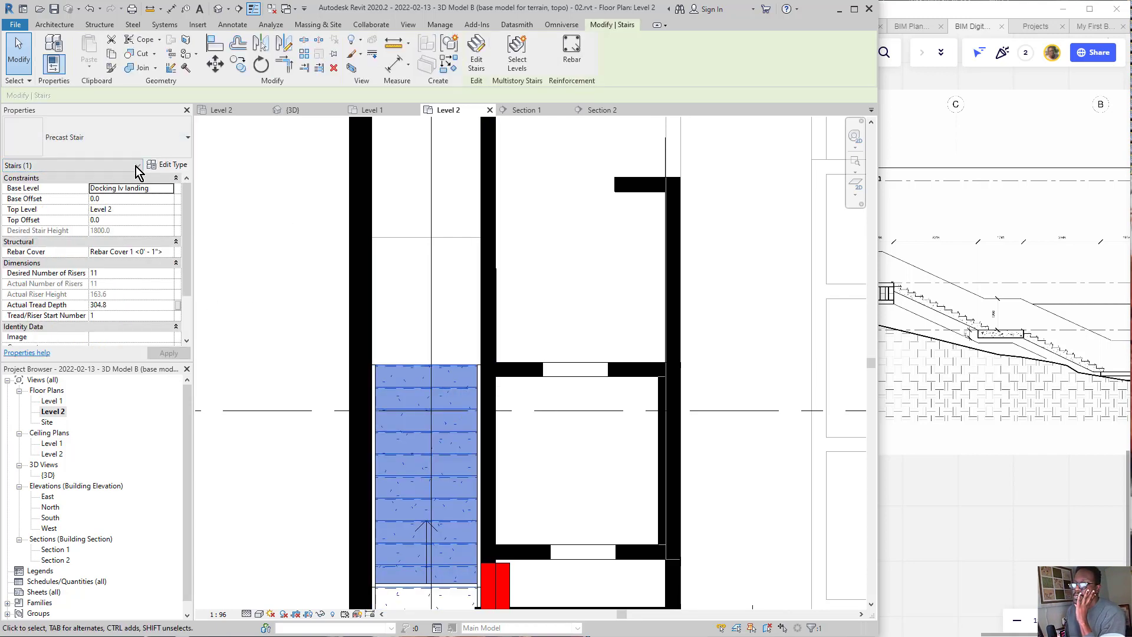
left_click(169, 165)
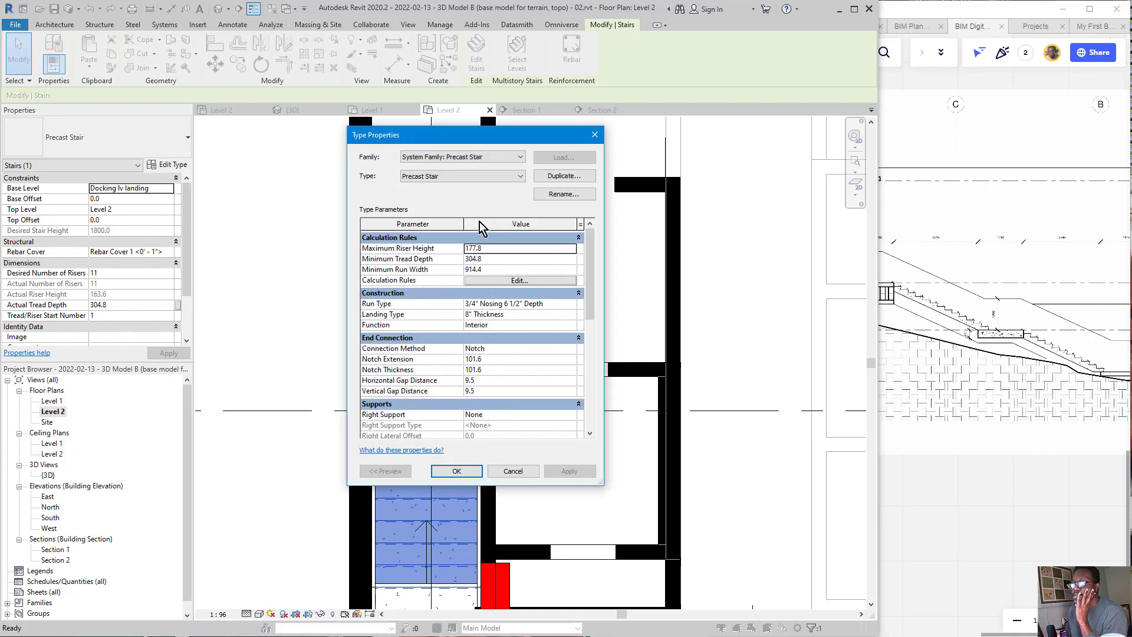
scroll(532, 354, "down", 2)
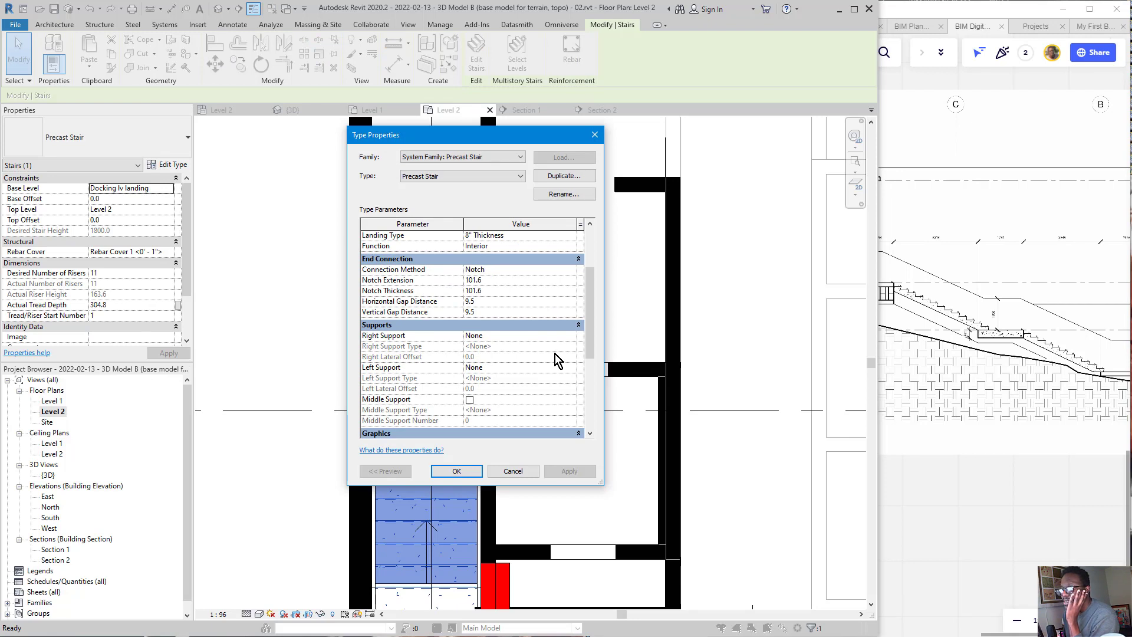
scroll(557, 360, "down", 2)
left_click(595, 136)
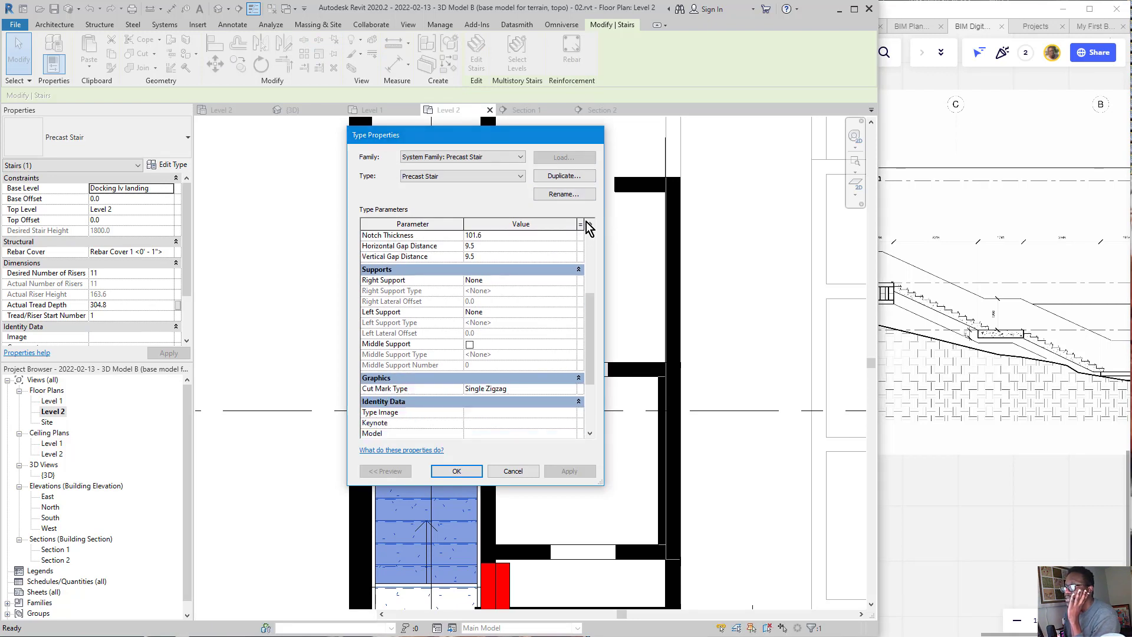
Step: Open the default 3D view to inspect the new stair flight in the building
scroll(518, 426, "down", 3)
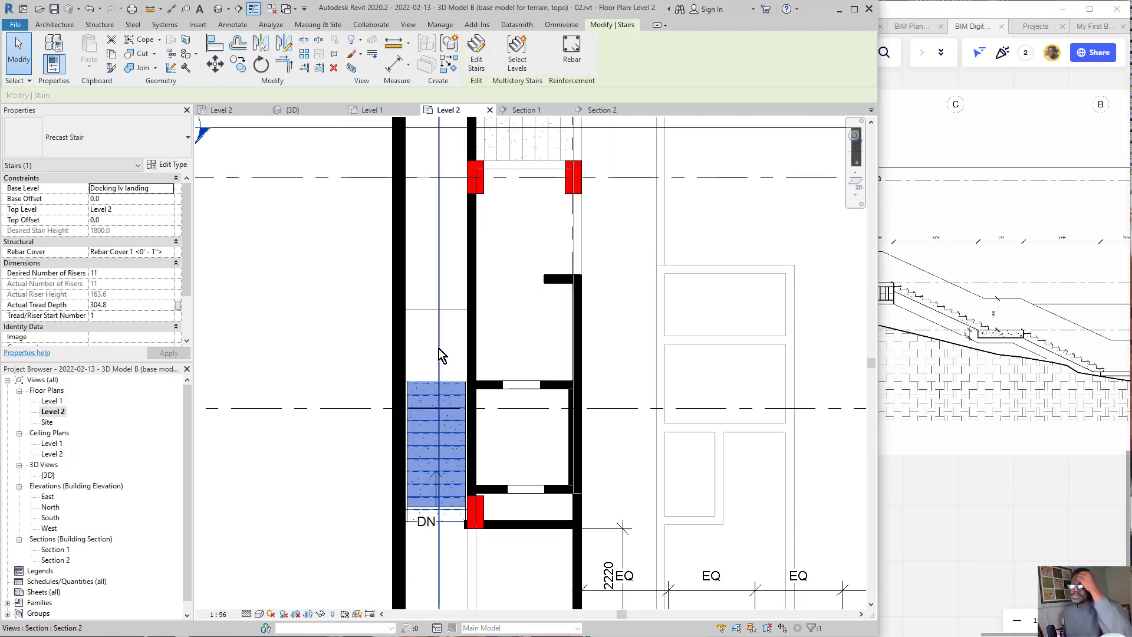
left_click(48, 476)
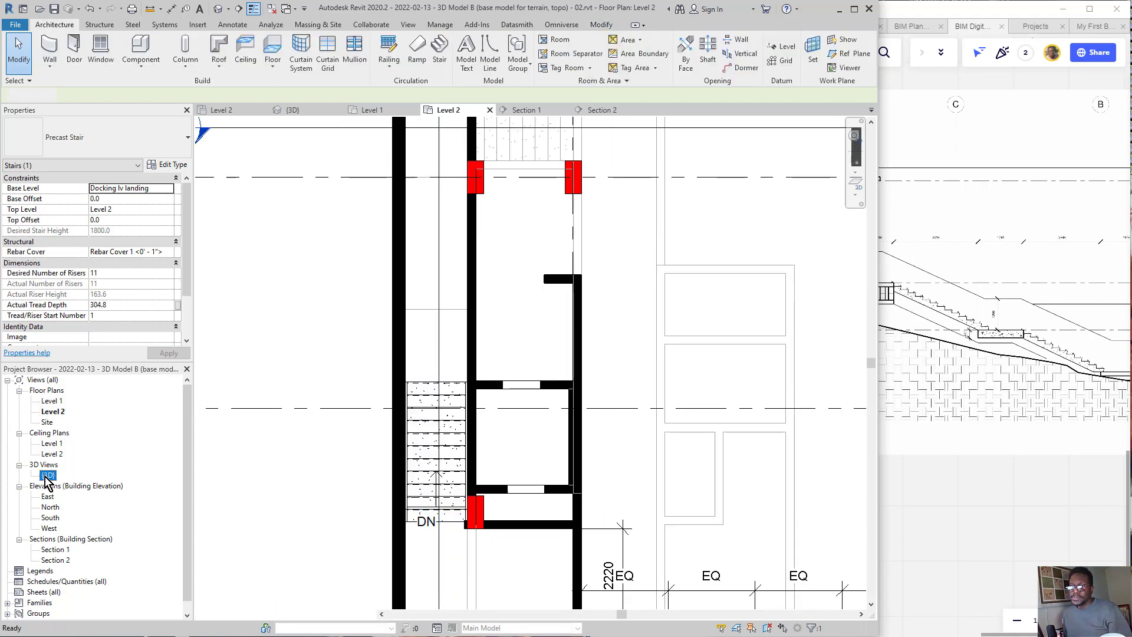
double_click(48, 476)
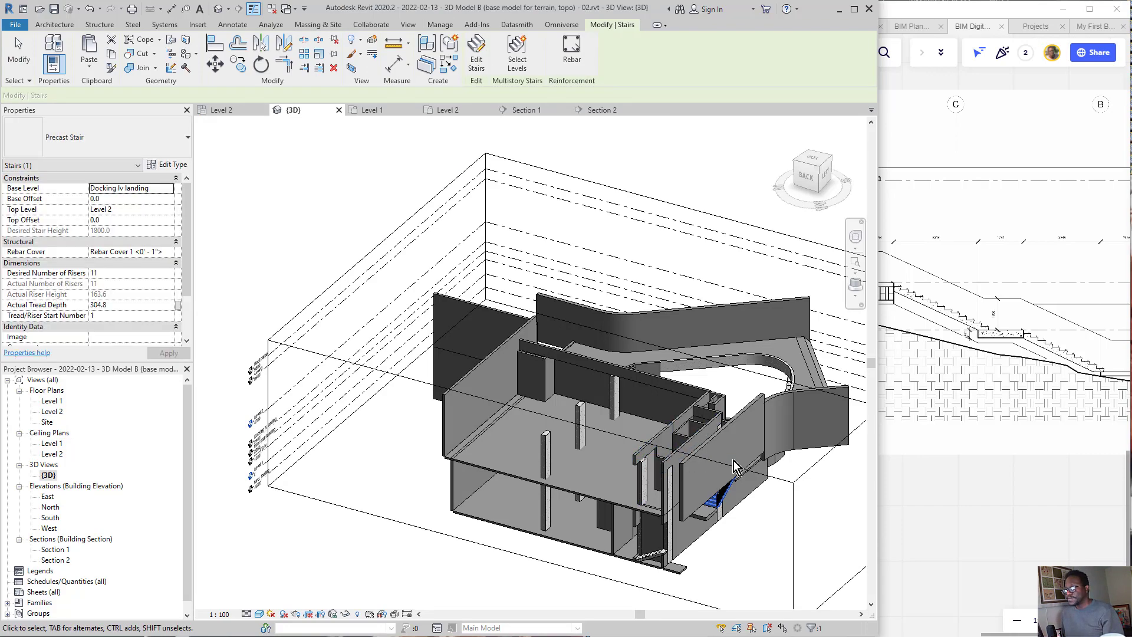
Step: Pull the 3D view's section box face inward past the outer corridor wall to expose and inspect the precast stair flight
middle_click_drag(731, 483, 628, 516, "shift")
left_click(613, 487)
middle_click_drag(505, 437, 657, 465)
scroll(657, 465, "up", 3)
mouse_move(792, 452)
middle_mouse_down("shift")
mouse_move(781, 460)
mouse_move(809, 454)
middle_mouse_up("shift")
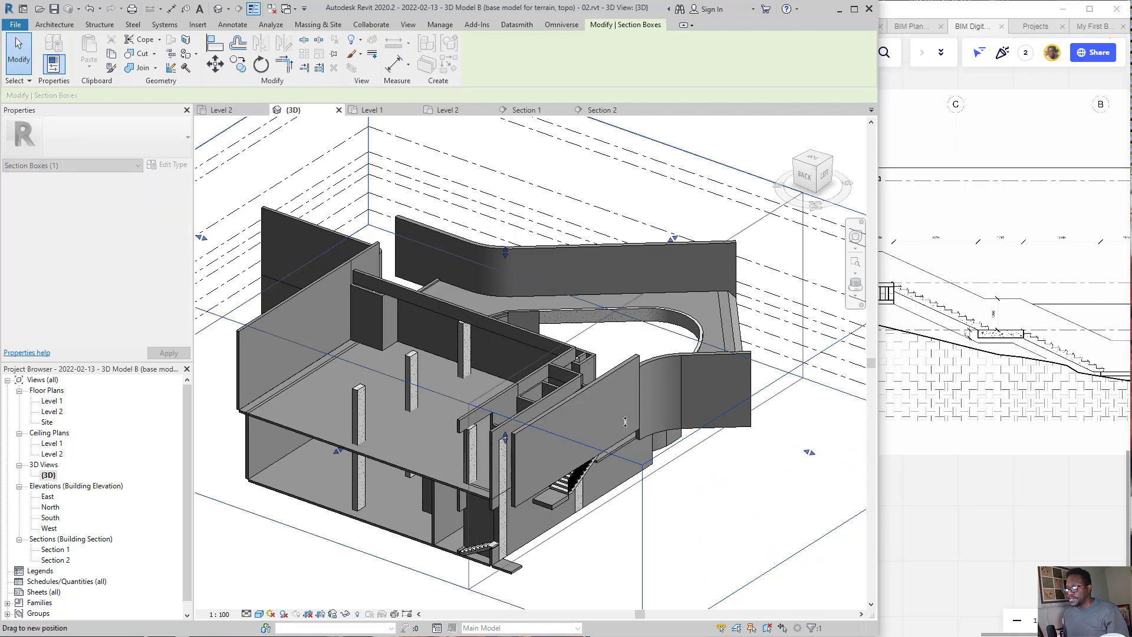
left_click_drag(626, 421, 668, 403)
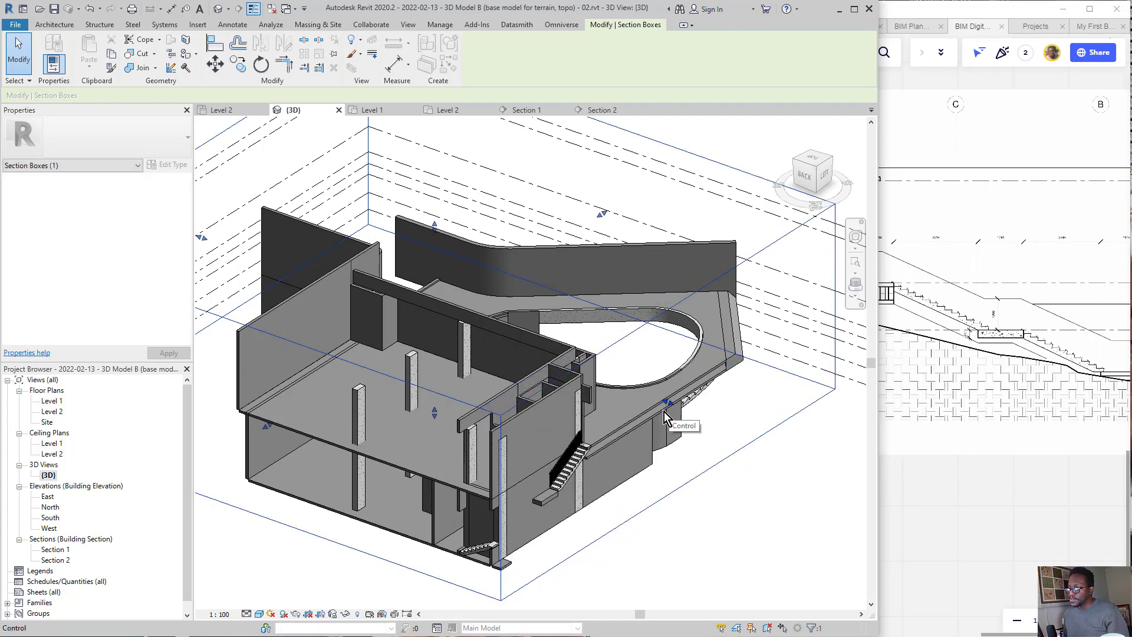
scroll(563, 480, "up", 5)
scroll(664, 310, "up", 2)
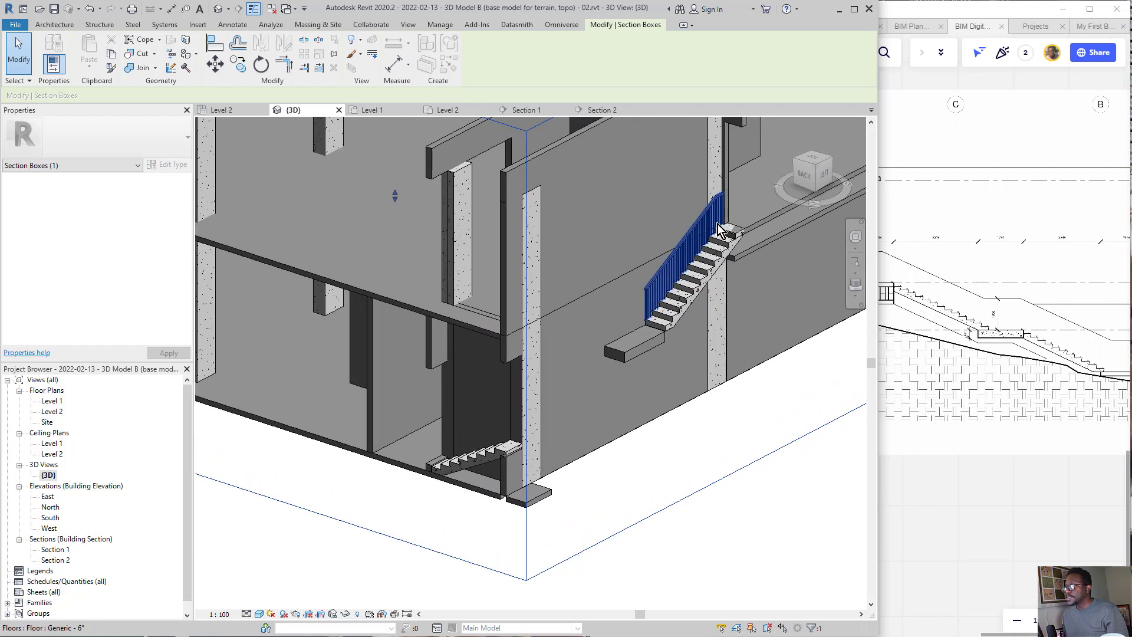
scroll(664, 326, "down", 1)
middle_click_drag(648, 341, 561, 341)
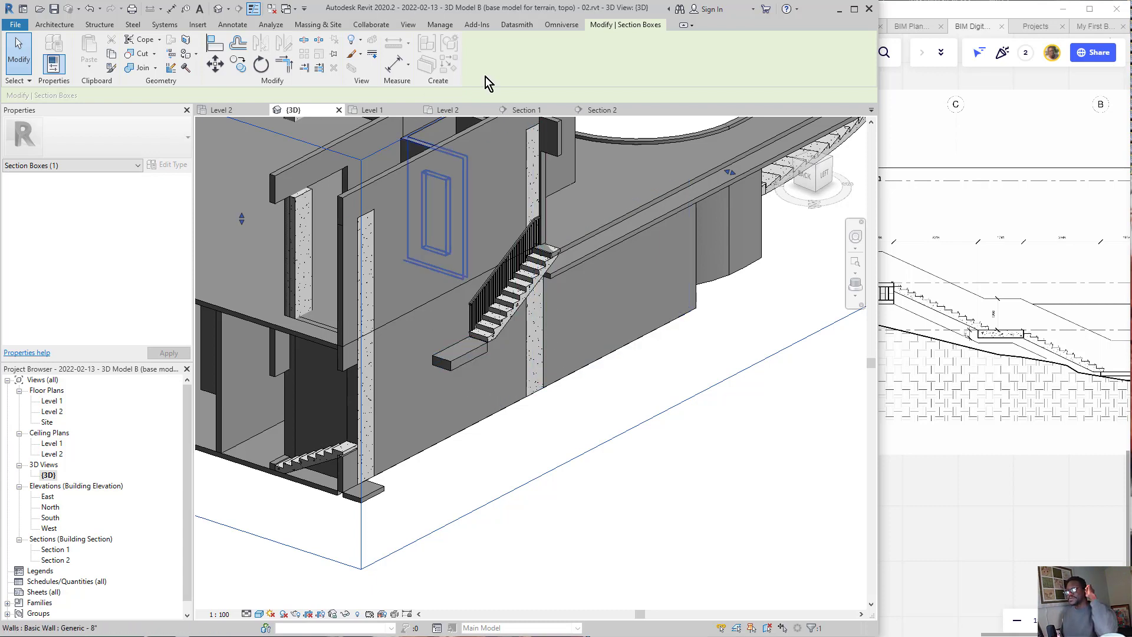
Step: Open the Level 1 floor plan and inspect the top rail along the flight's outer side
left_click(373, 110)
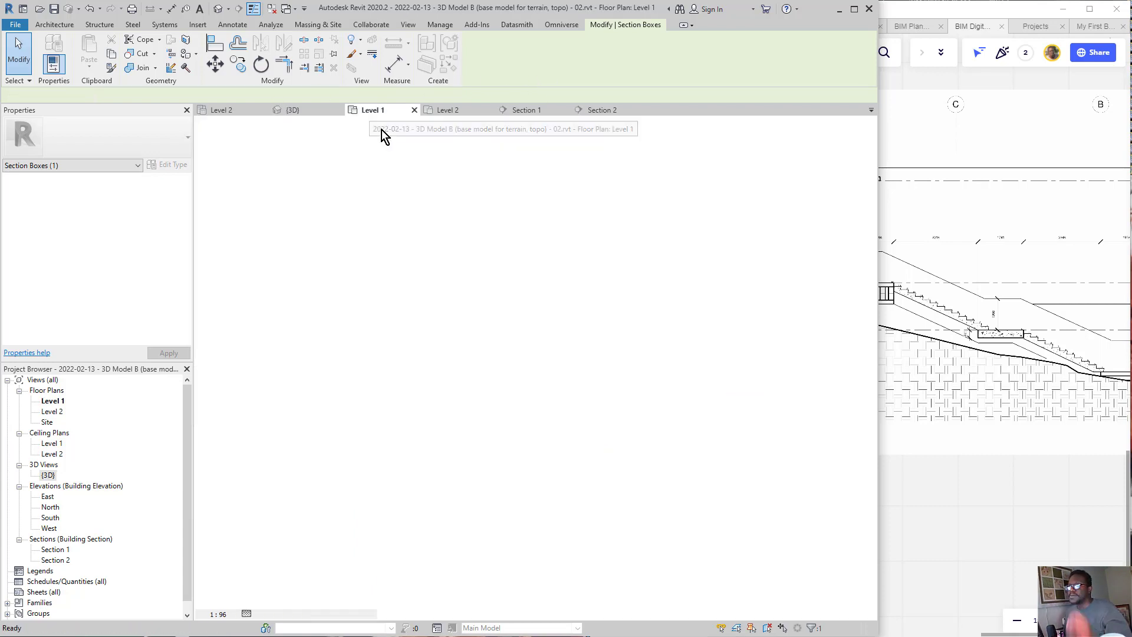
scroll(462, 370, "down", 2)
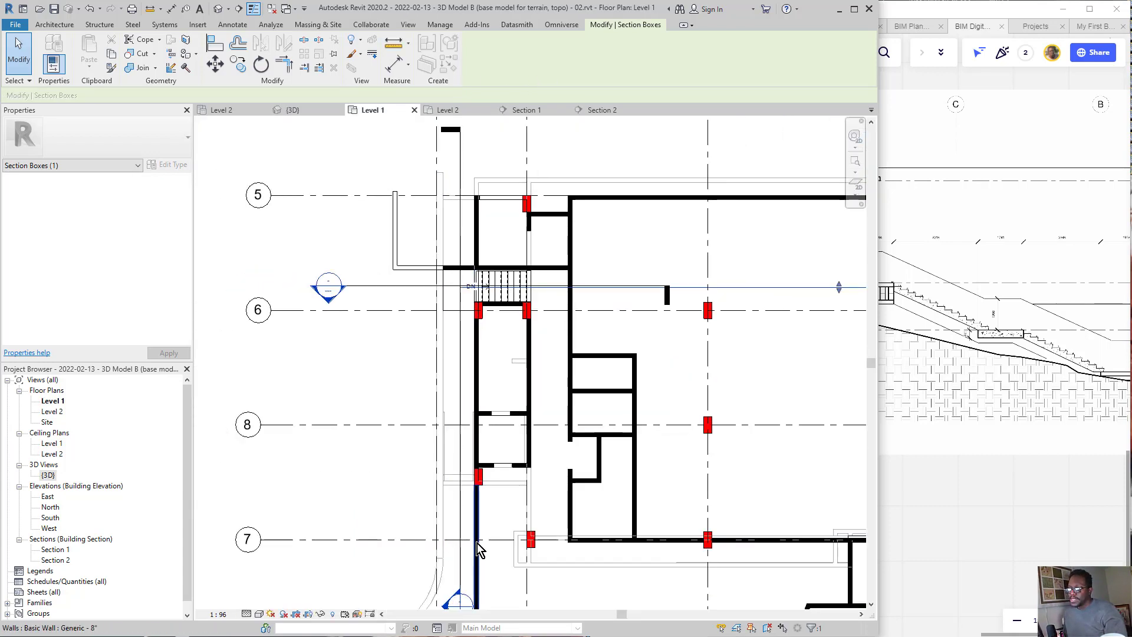
scroll(454, 466, "up", 4)
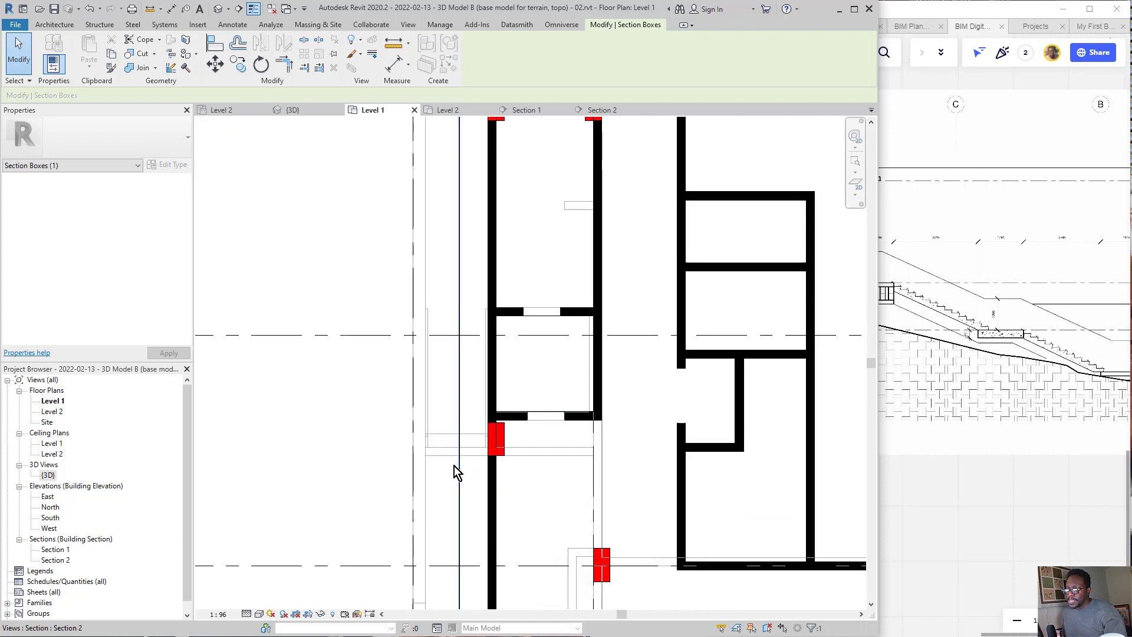
scroll(430, 390, "up", 2)
left_click(430, 388)
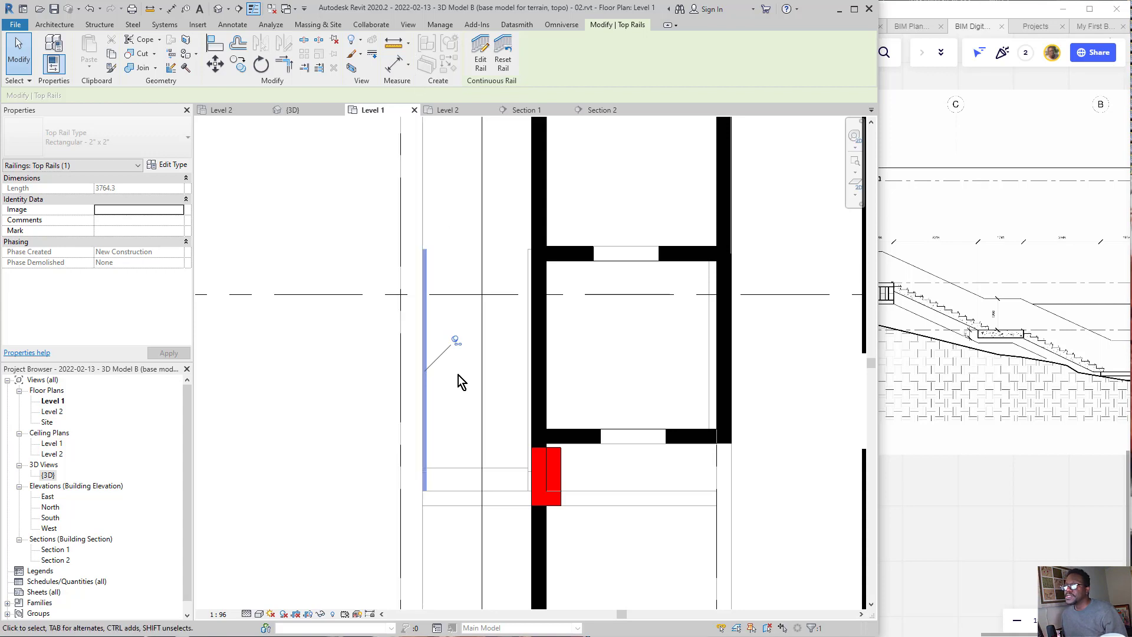
left_click(448, 381)
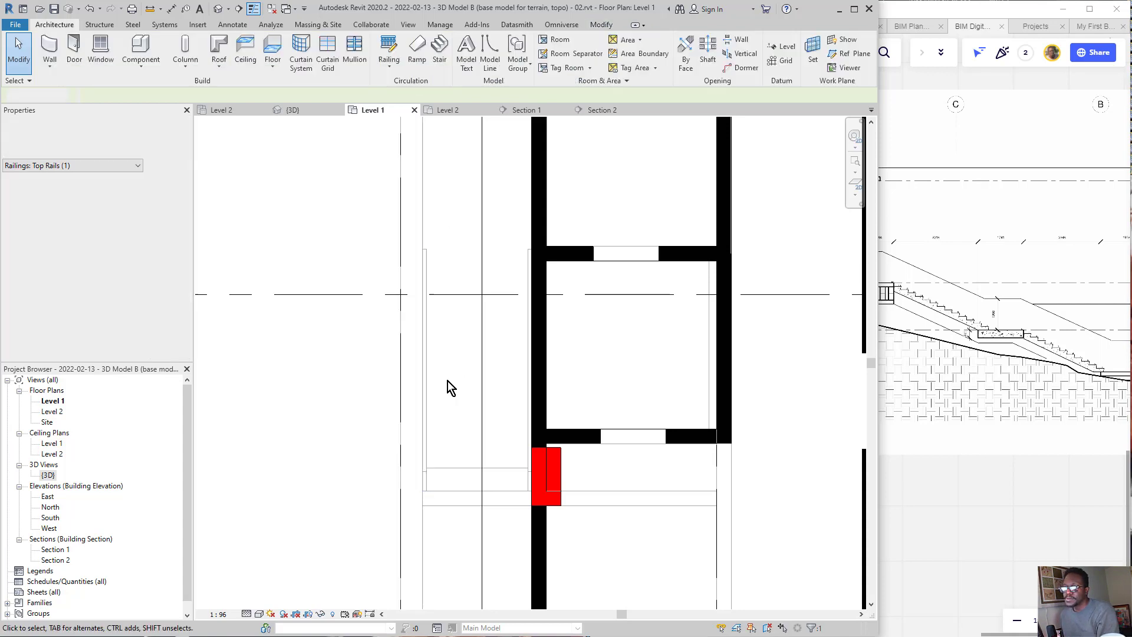
left_click(429, 389)
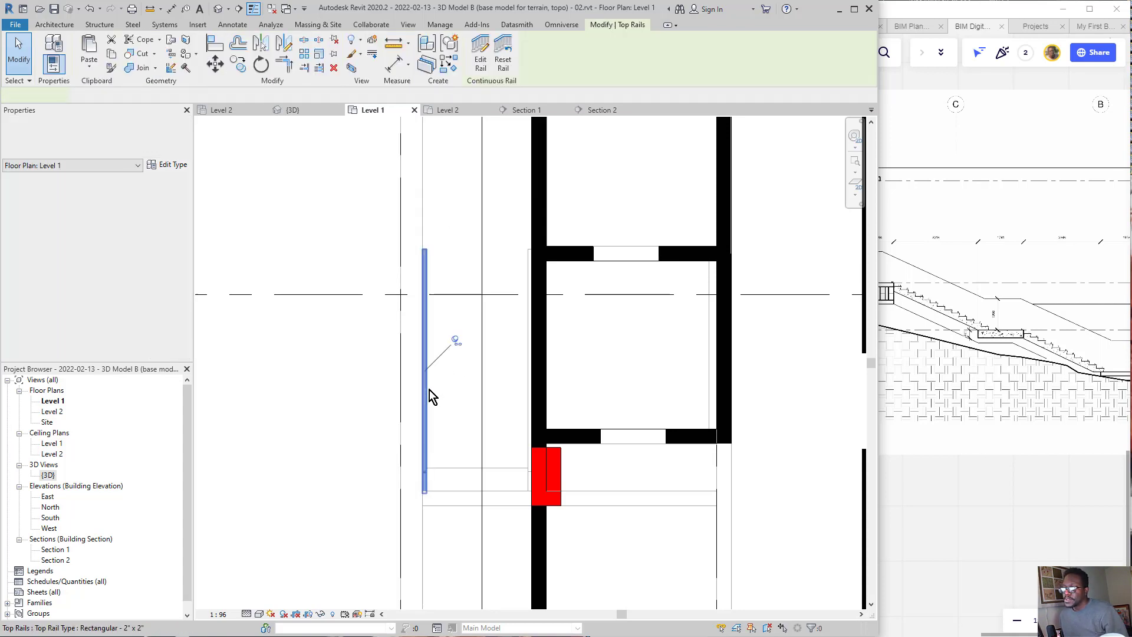
scroll(440, 349, "up", 3)
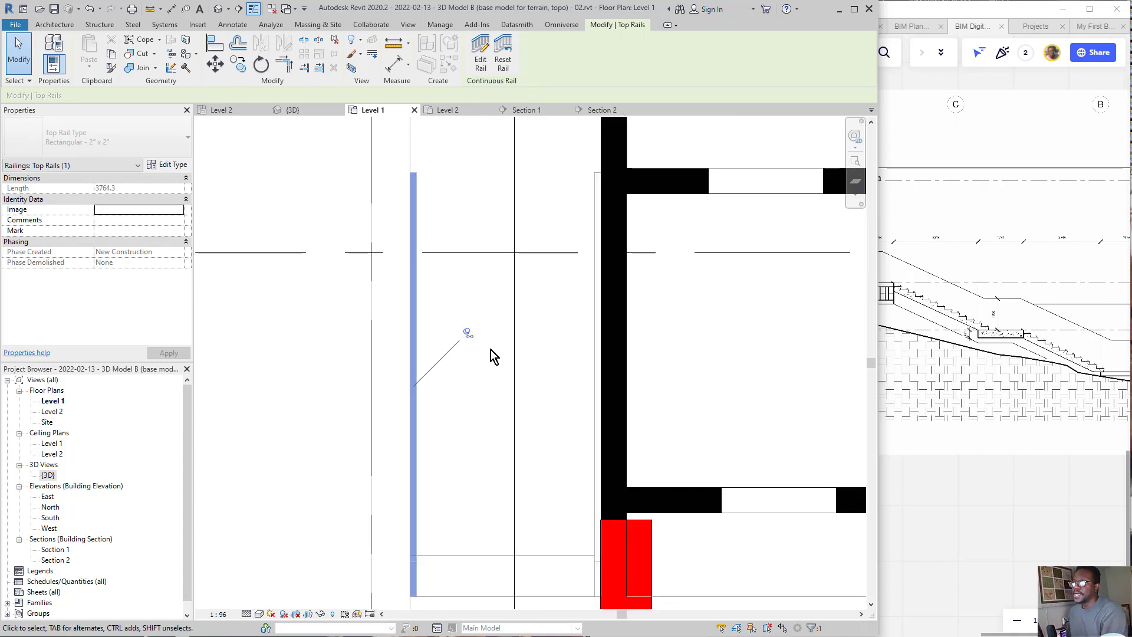
mouse_move(469, 304)
left_mouse_down()
mouse_move(495, 324)
mouse_move(506, 305)
mouse_move(468, 394)
left_mouse_up()
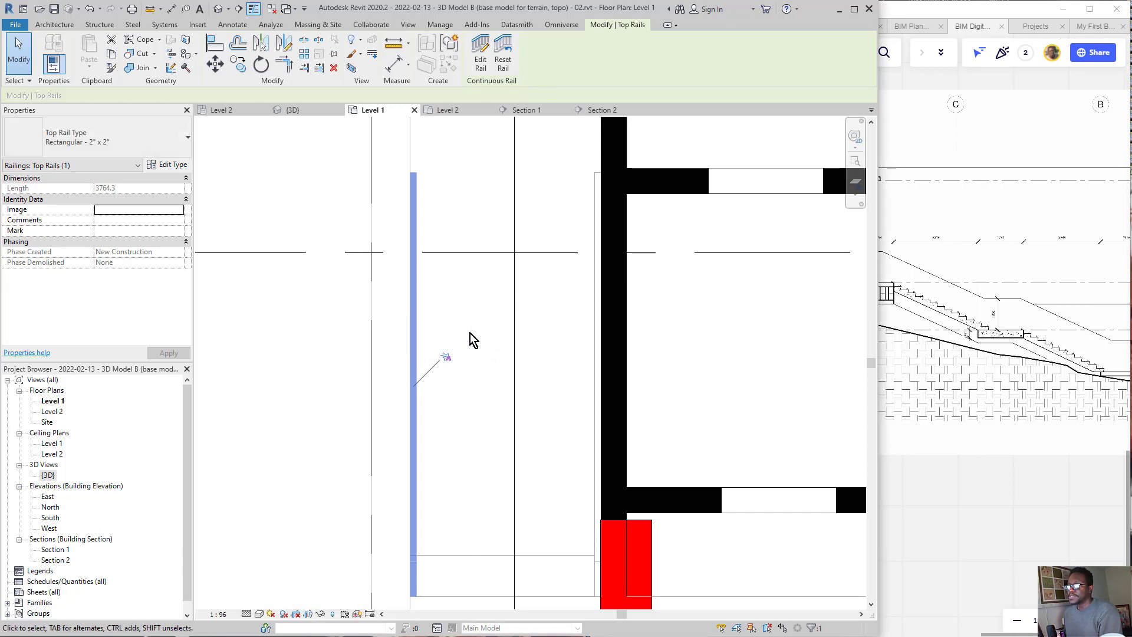
left_click(433, 408)
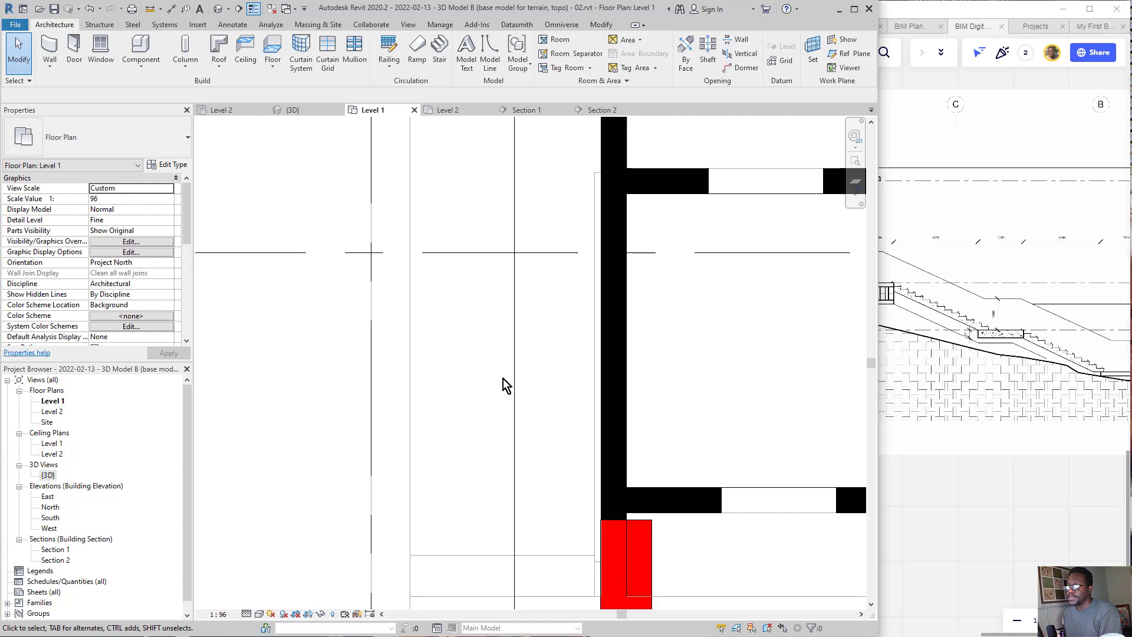
Step: Inspect the handrail along the flight's inner wall and its extent past the column
scroll(503, 382, "down", 1)
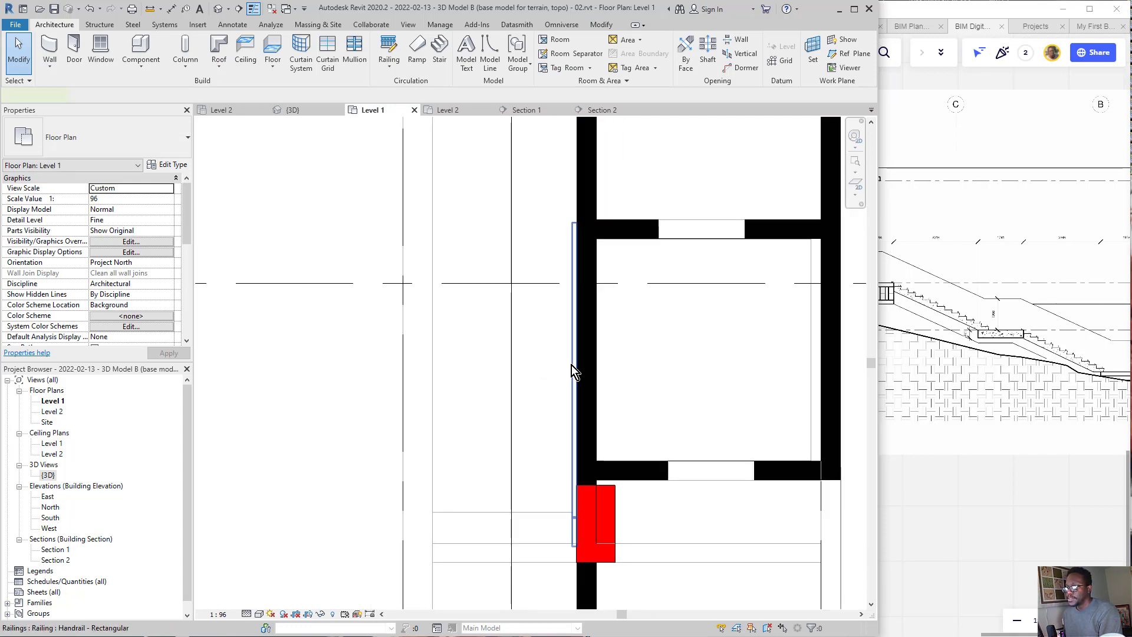
left_click(572, 364)
left_click(515, 366)
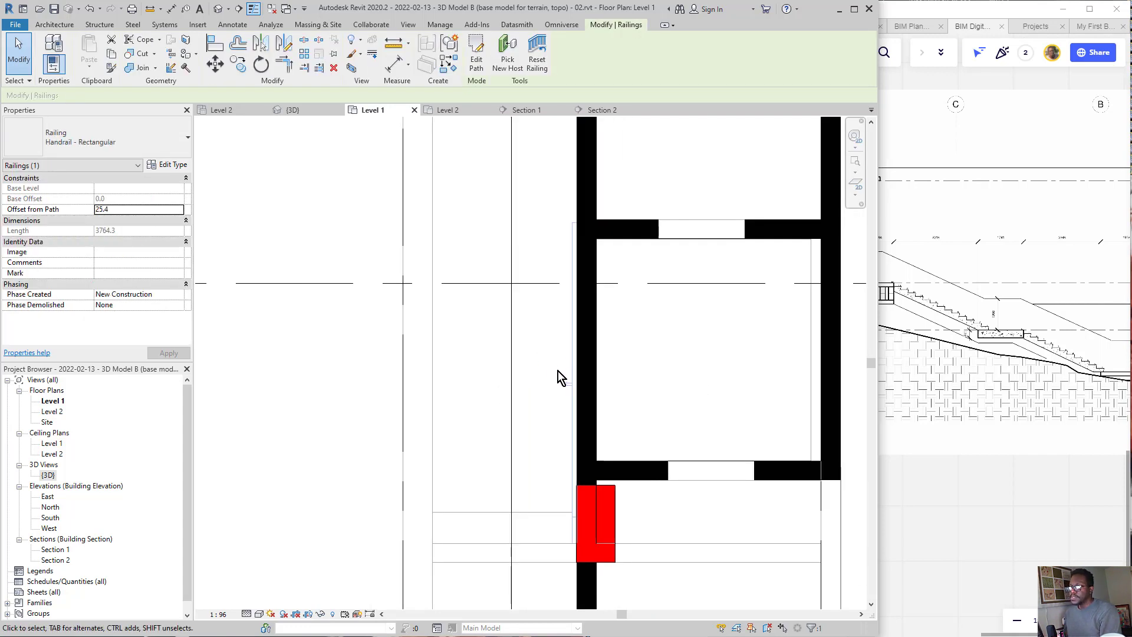
left_click(573, 415)
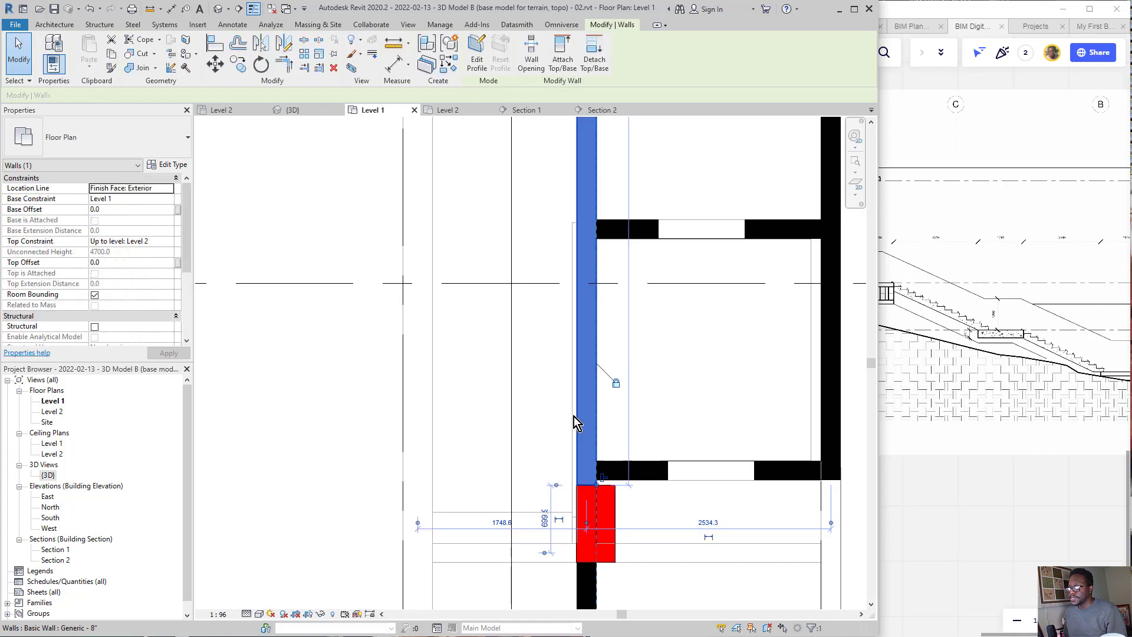
key("Escape")
left_click(570, 423)
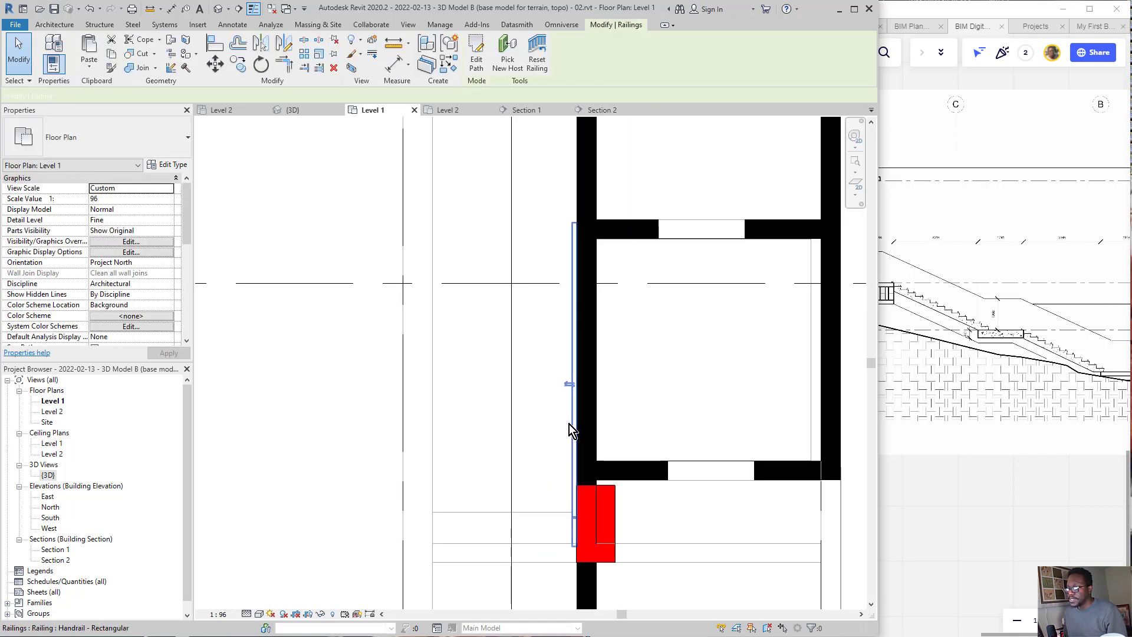
scroll(503, 395, "down", 2)
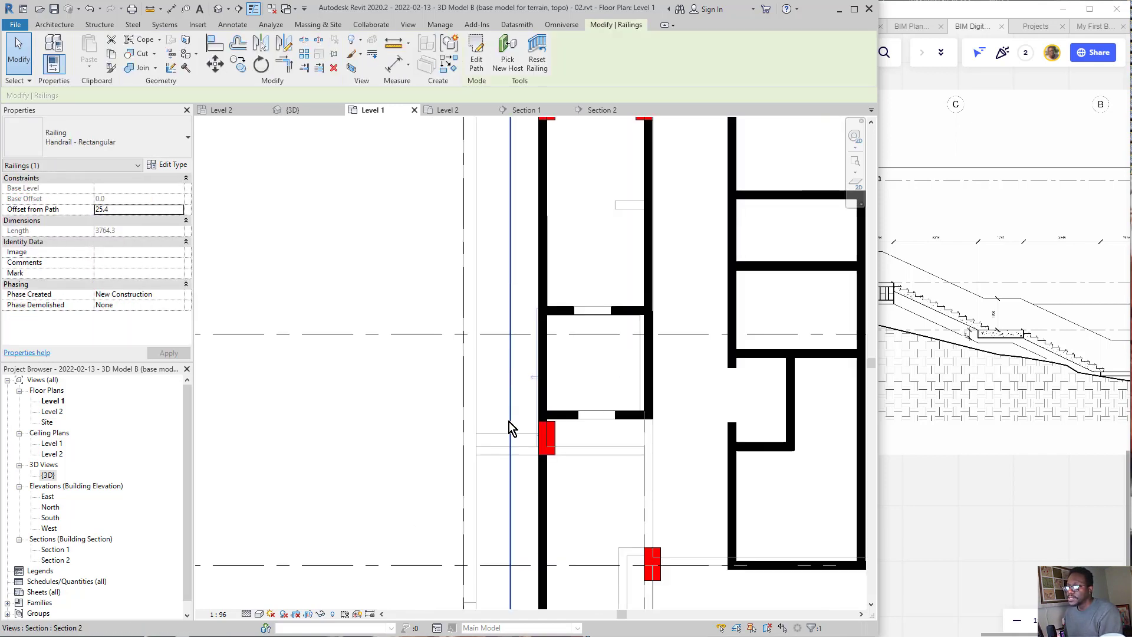
scroll(520, 471, "up", 2)
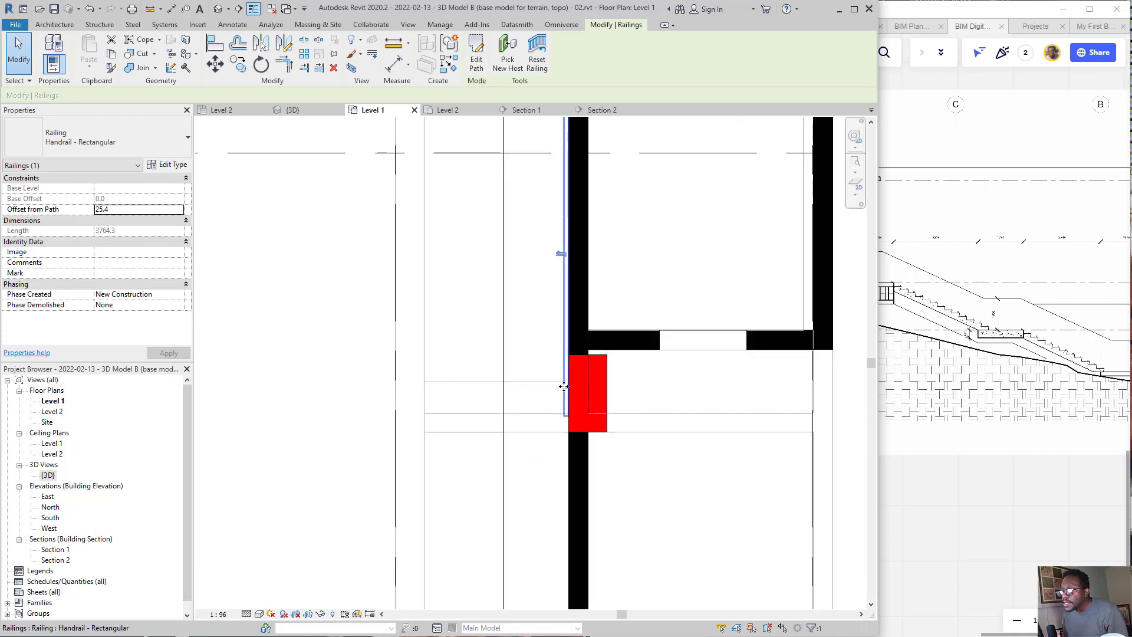
key("Escape")
scroll(543, 419, "down", 2)
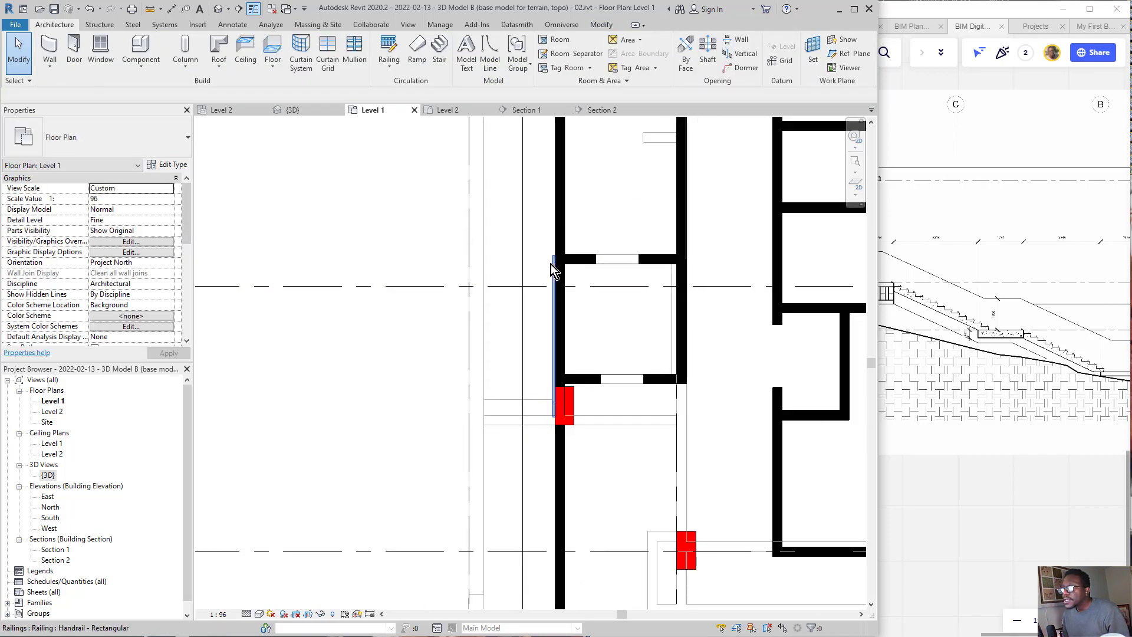
left_click(550, 265)
key("Escape")
Step: Edit the precast stair in the Level 1 plan, narrowing its run away from the outer corridor wall, and finish the stair
scroll(411, 389, "up", 4)
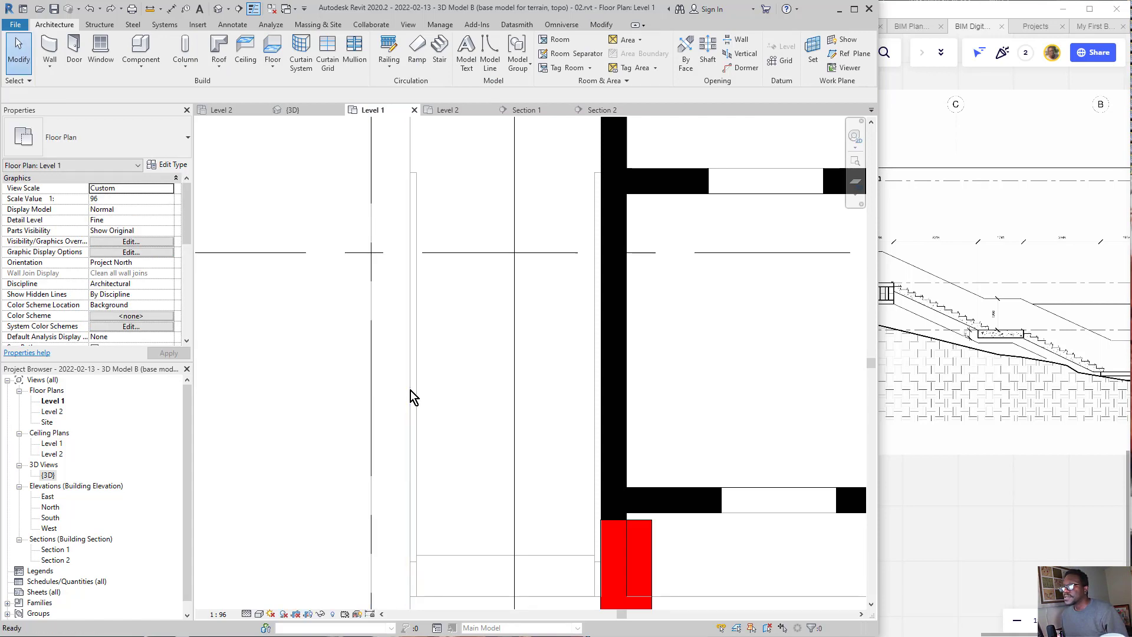
double_click(410, 390)
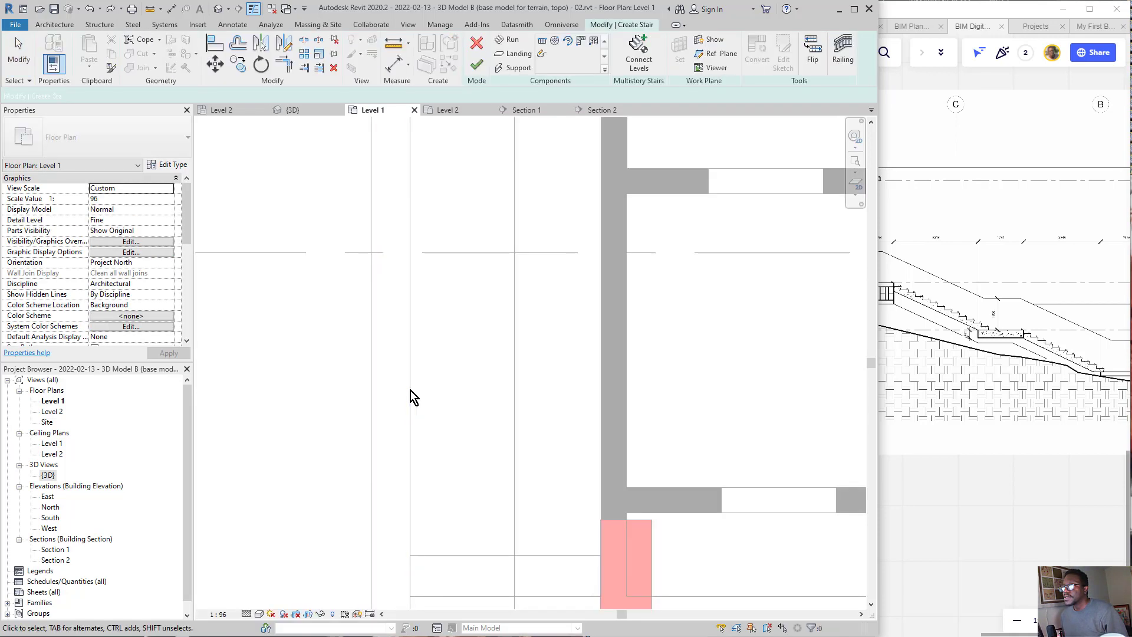
left_click(488, 66)
scroll(534, 218, "down", 3)
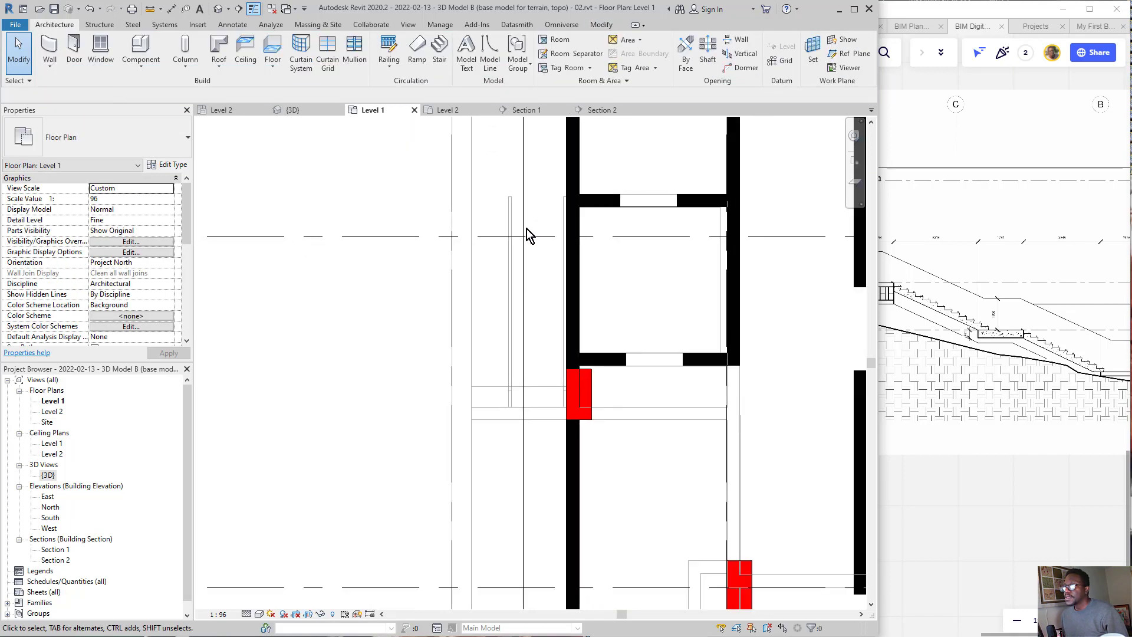
left_click(505, 297)
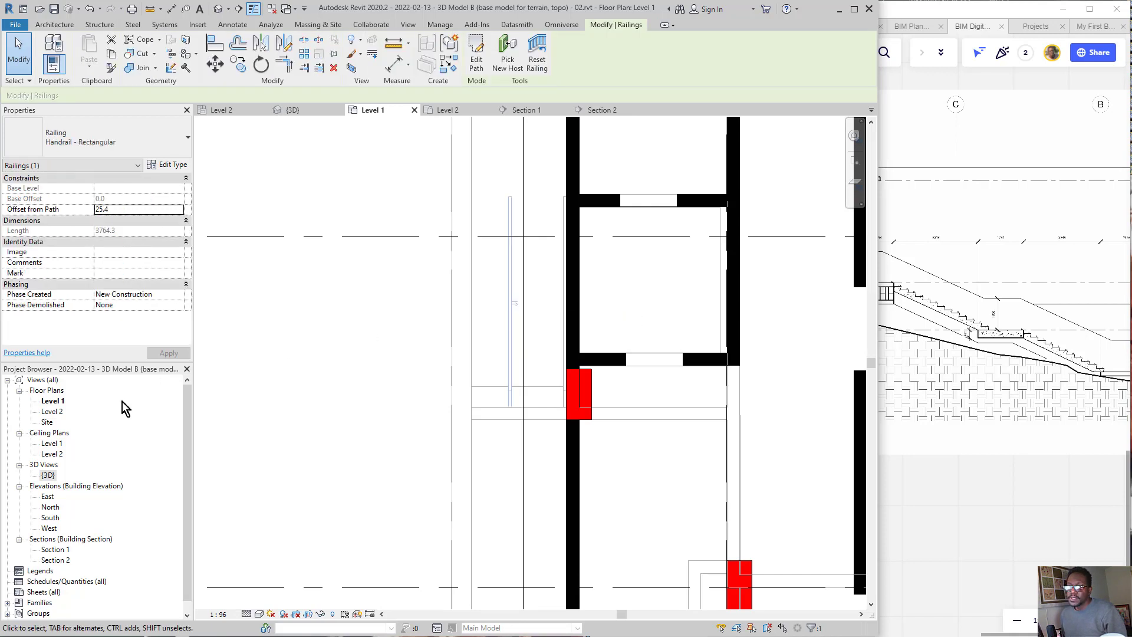
key("Escape")
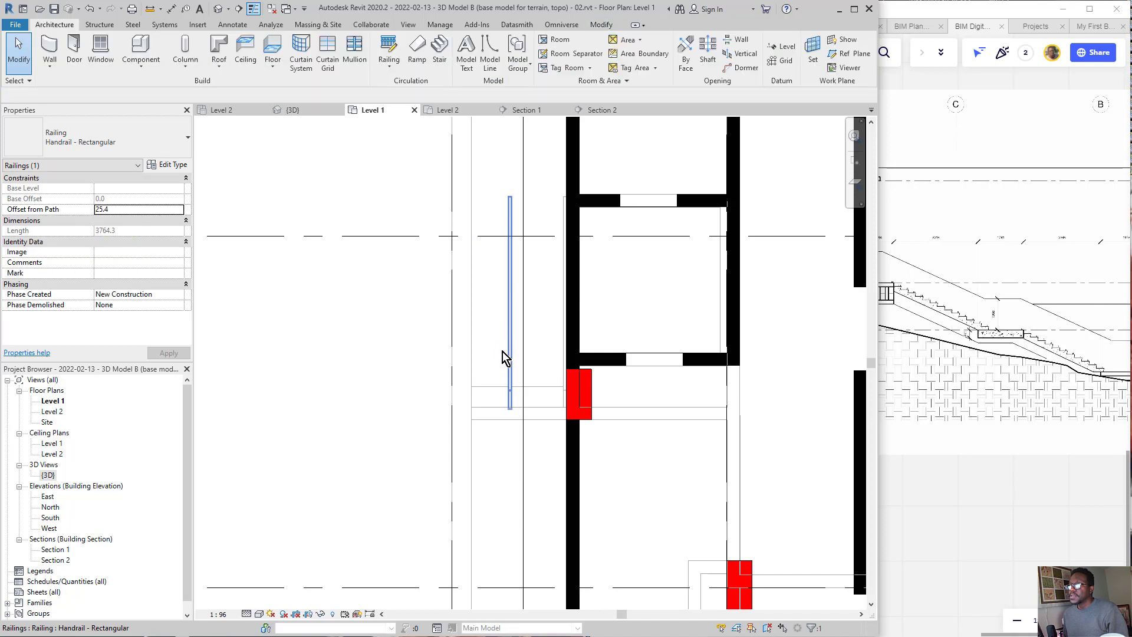
left_click(509, 357)
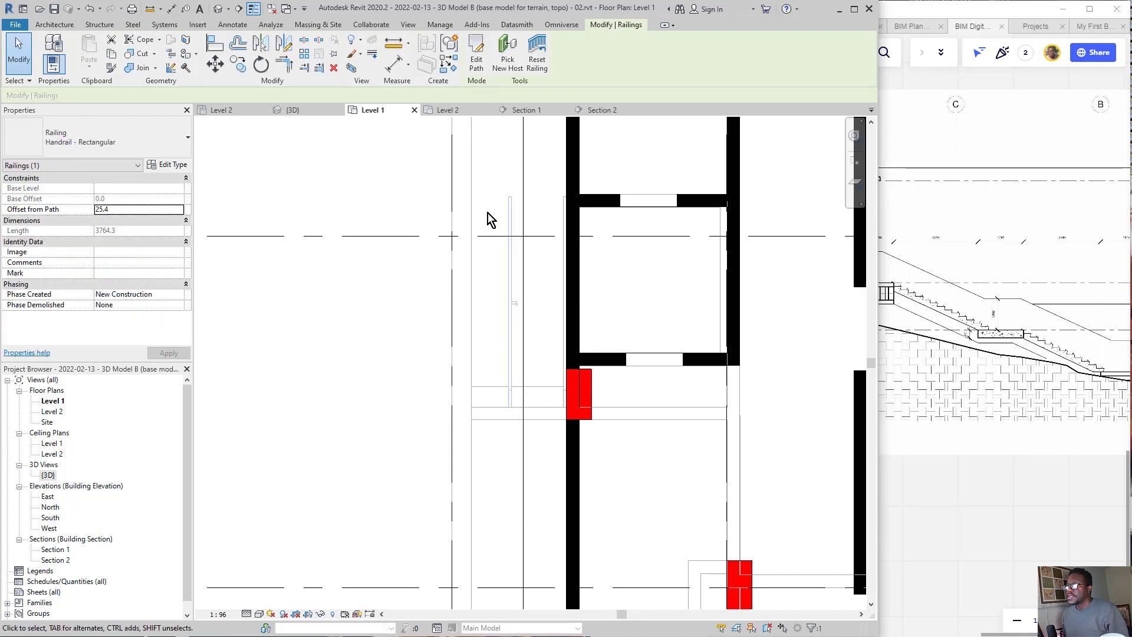
left_click(478, 59)
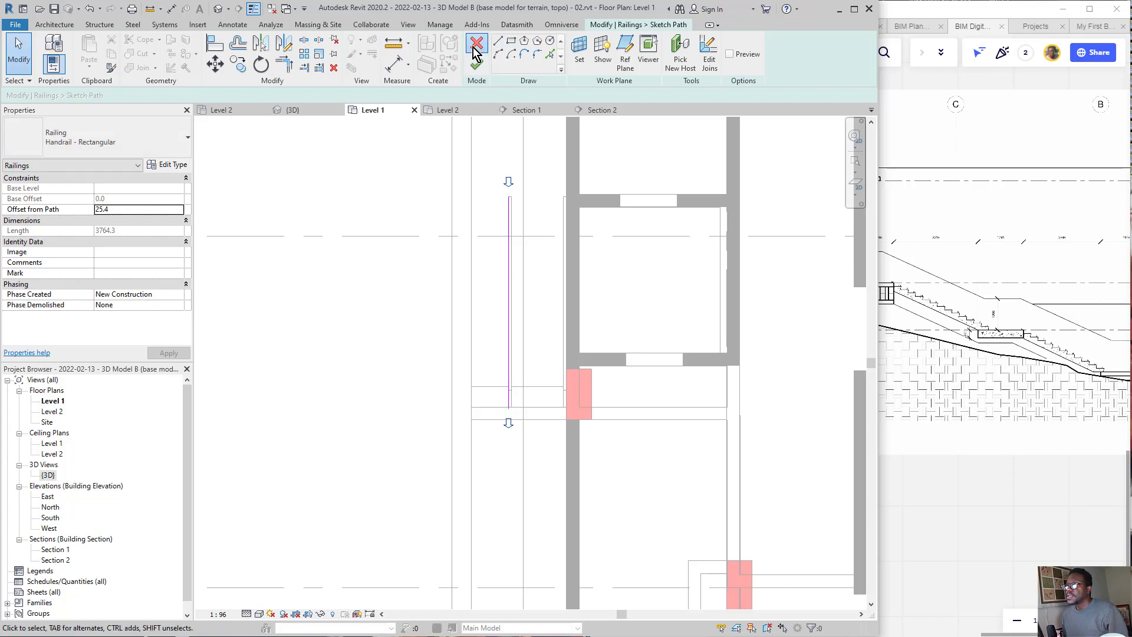
left_click(476, 44)
Step: Open the Level 2 floor plan, move the outer railing's path onto the face of the outer corridor wall, and finish the path
double_click(49, 412)
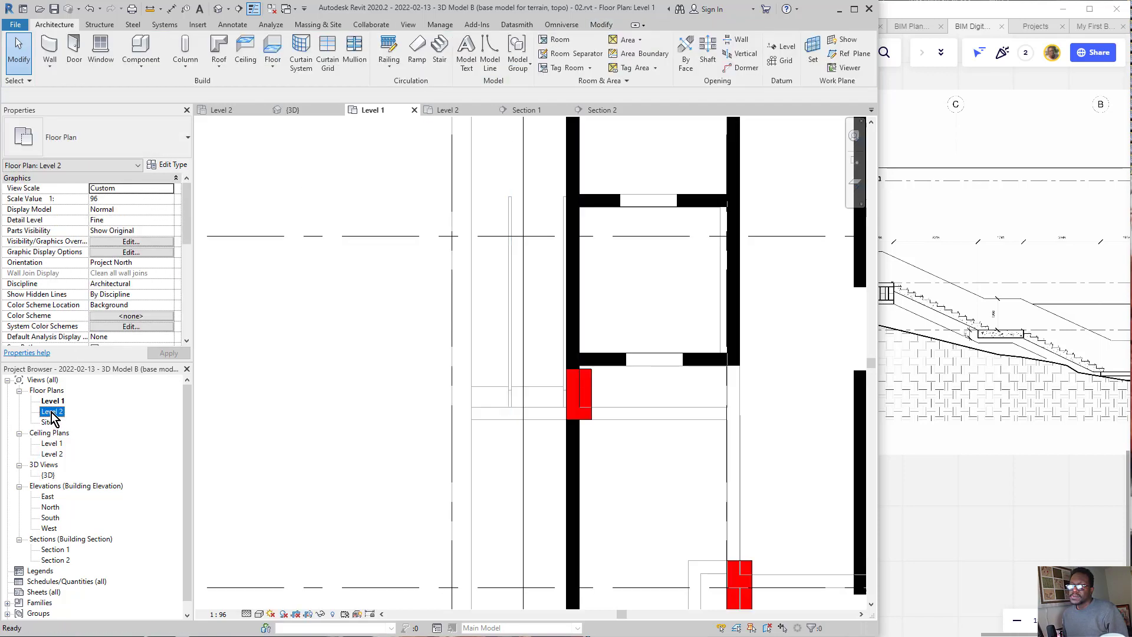
left_click(409, 370)
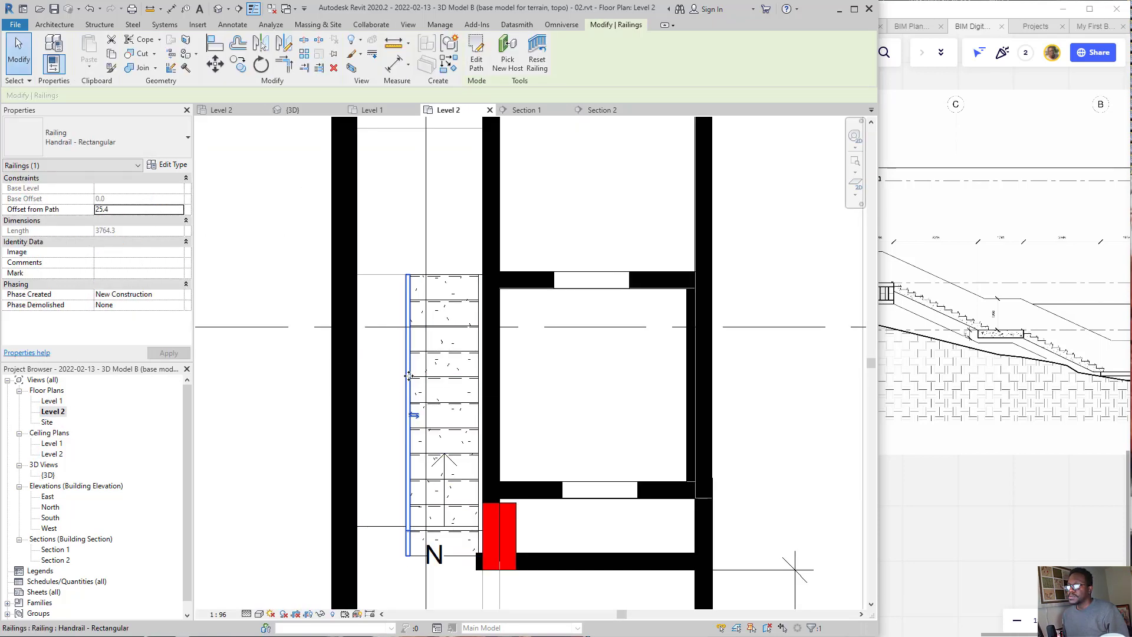
left_click(476, 52)
left_click_drag(405, 410, 362, 414)
left_click_drag(359, 414, 357, 415)
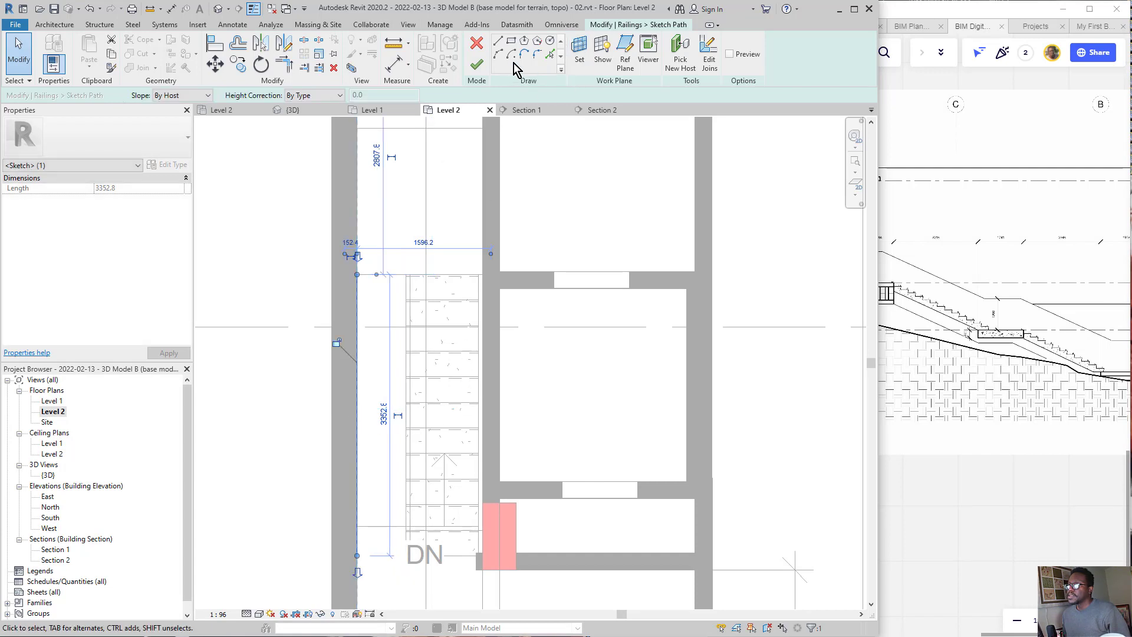
left_click(477, 63)
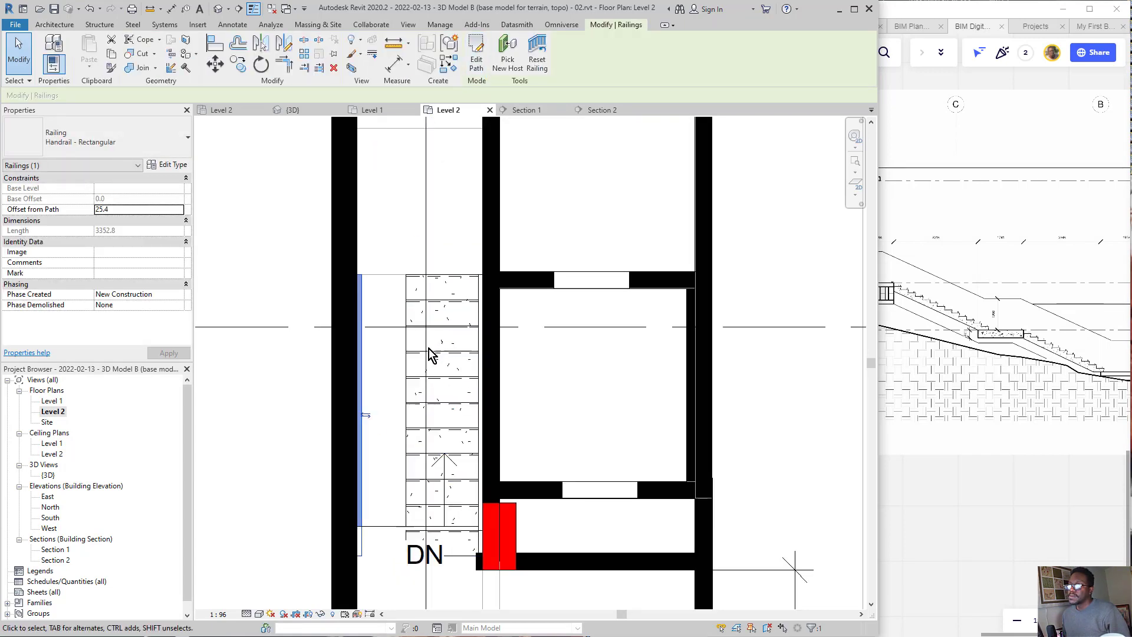
Step: Undo the railing path move and the narrowing of the stair run
key("ctrl+z")
key("ctrl+z")
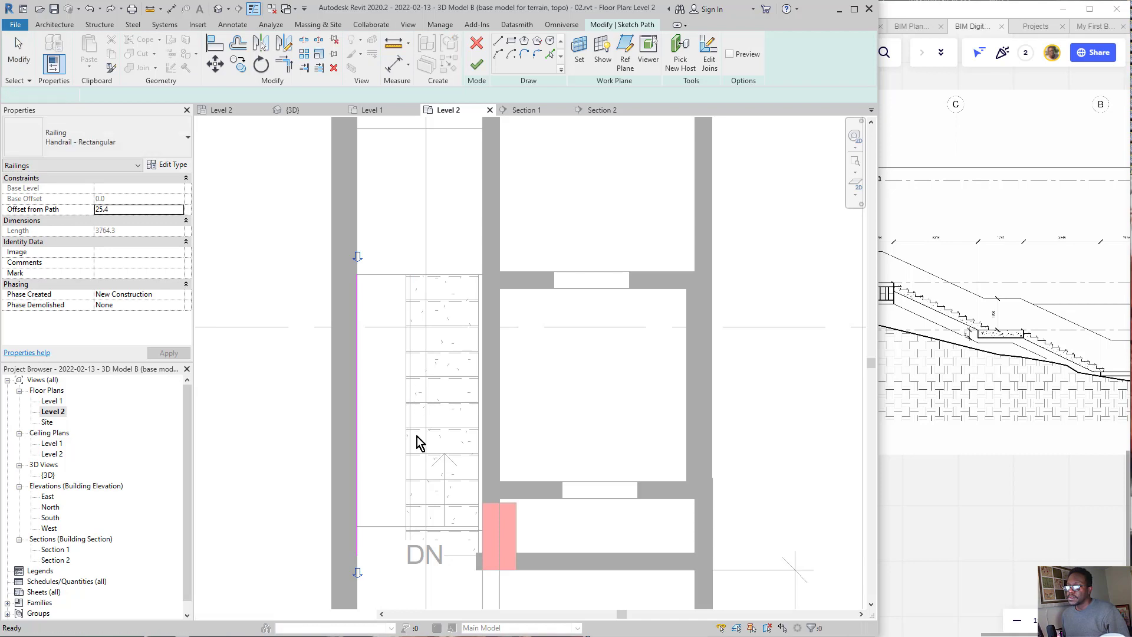
key("ctrl+z")
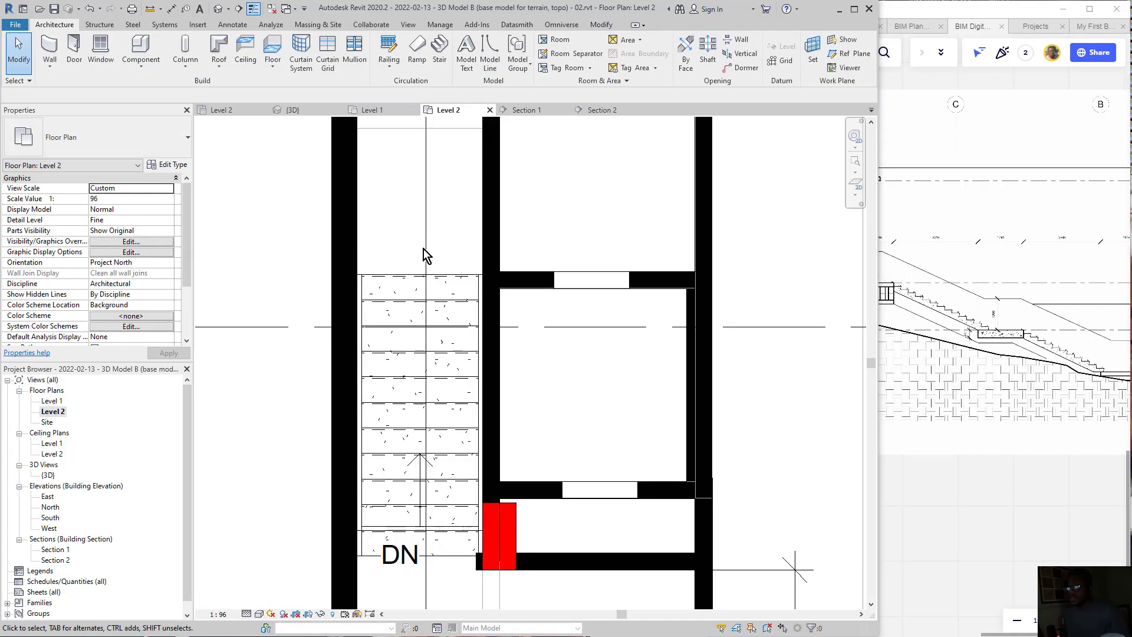
Step: Delete both handrails from the precast stair flight between the corridor walls
left_click(365, 332)
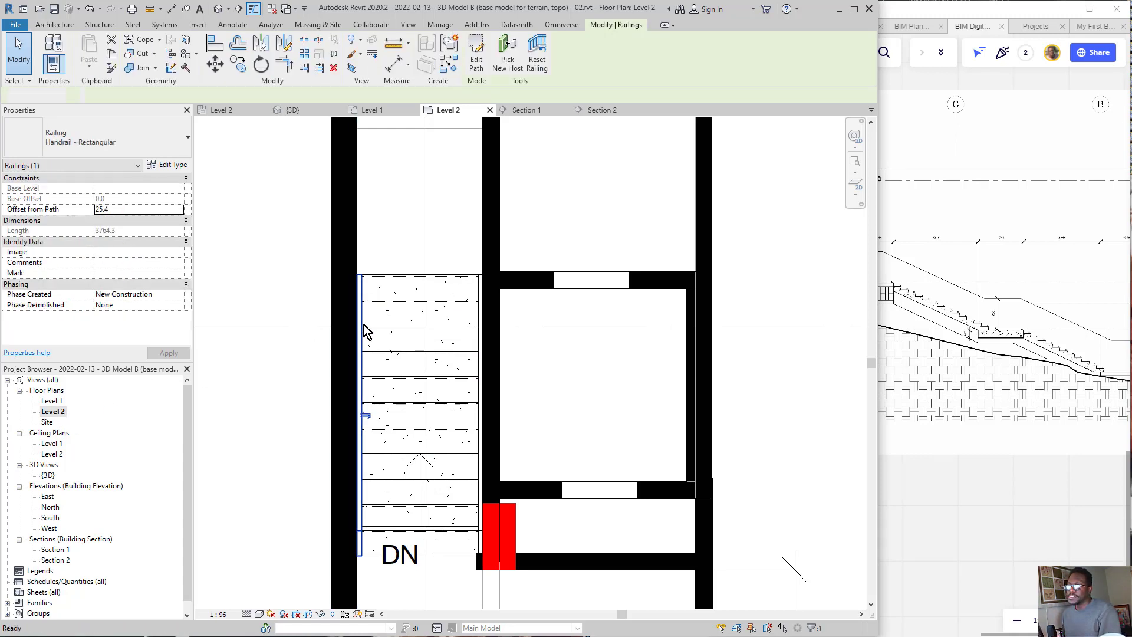
key("Escape")
left_click(475, 338)
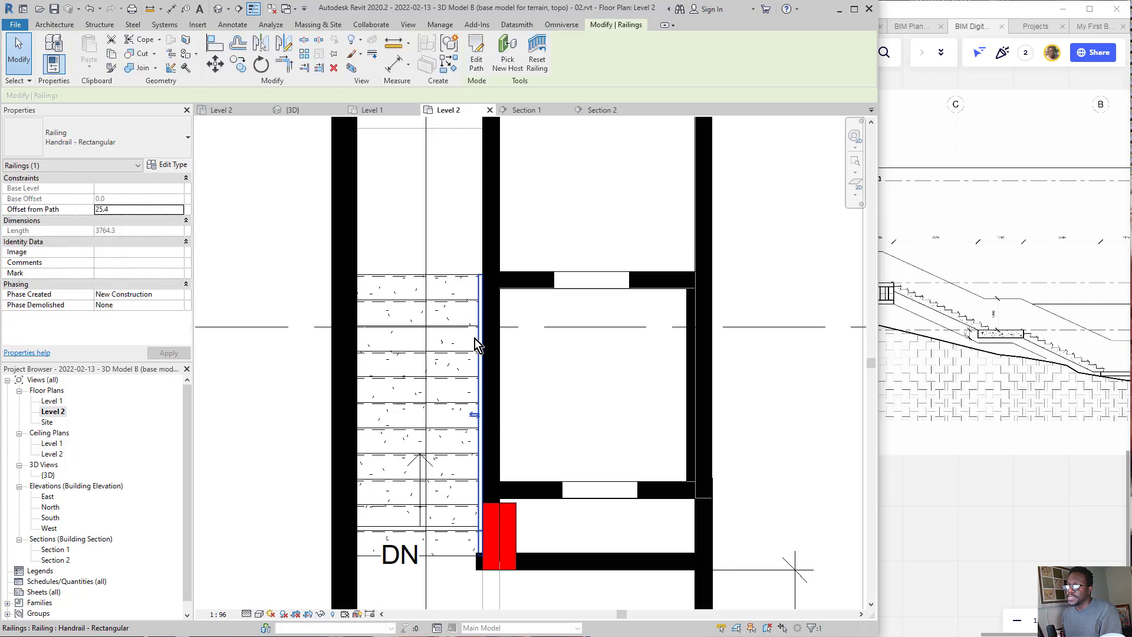
key("Escape")
scroll(455, 367, "down", 4)
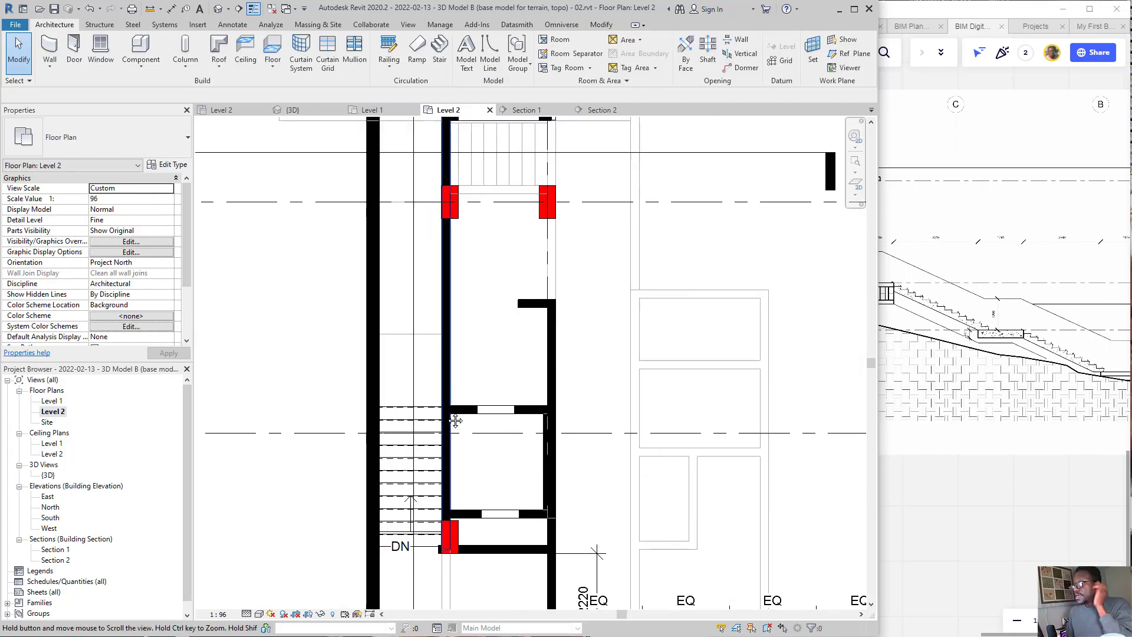
left_click(429, 478)
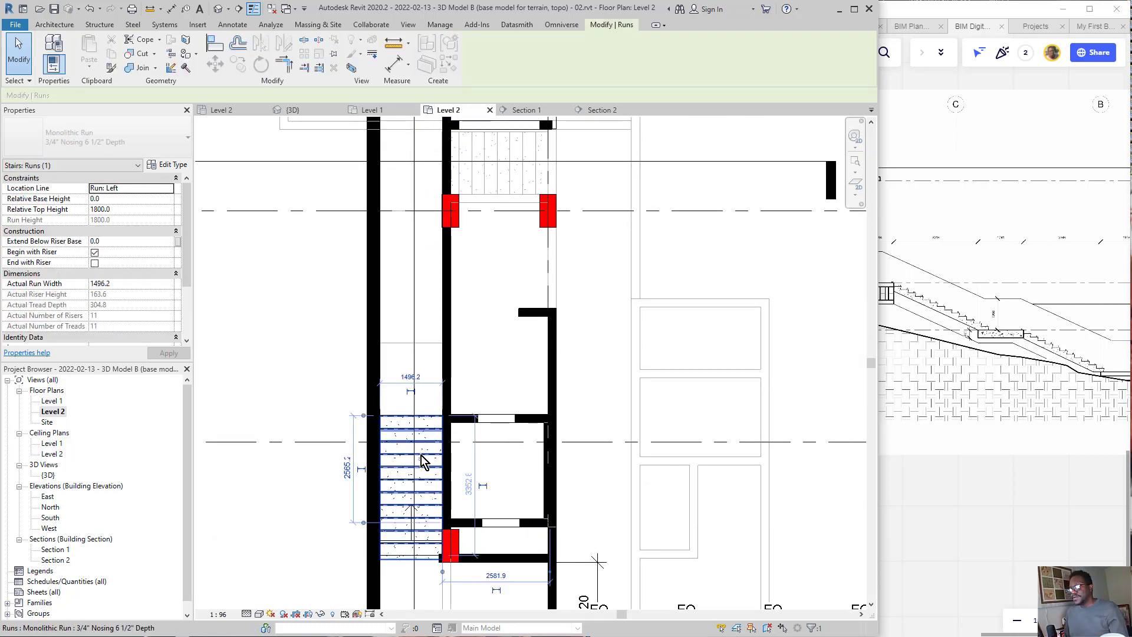
key("Escape")
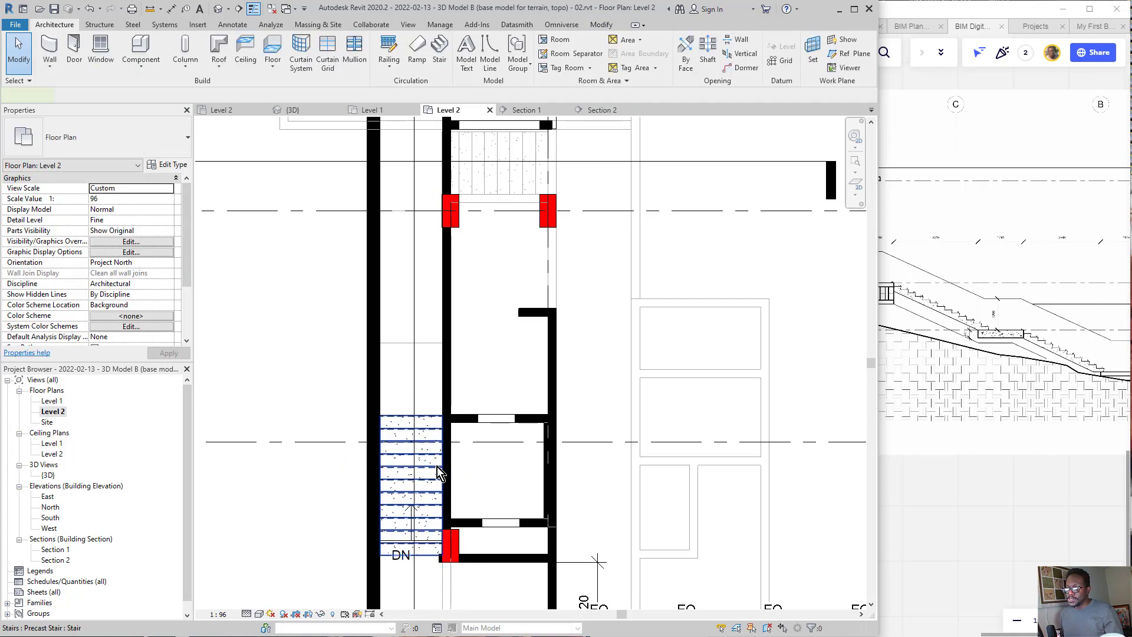
left_click(437, 471)
key("c")
key("o")
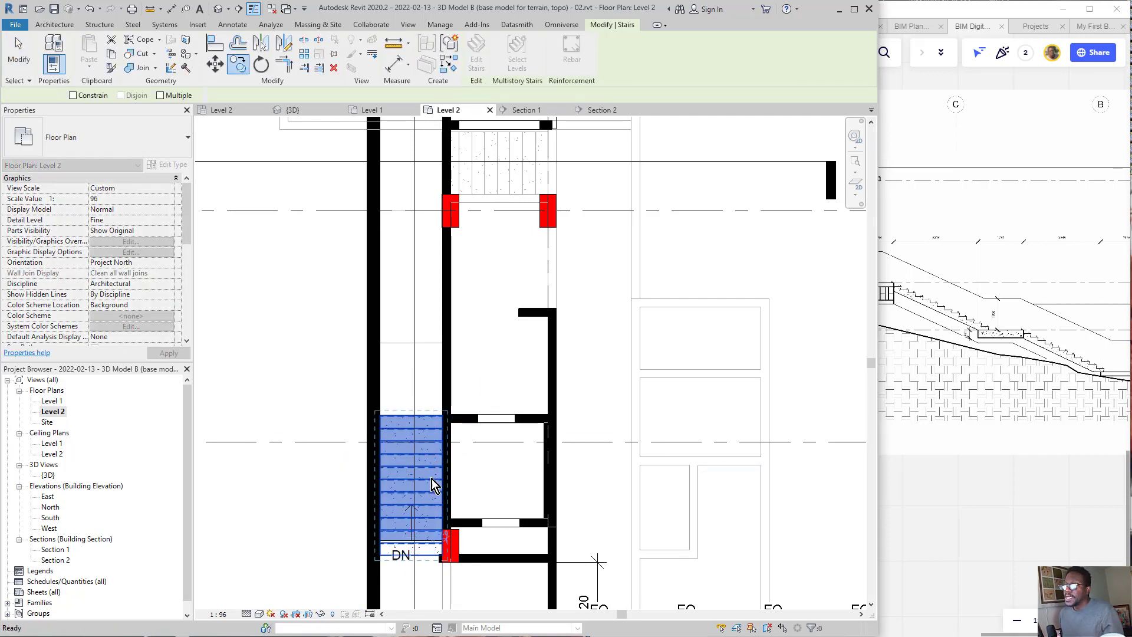
key("Escape")
key("Escape")
Step: Copy the precast stair flight along the corridor so that the copy starts at the far edge of the landing
left_click(437, 448)
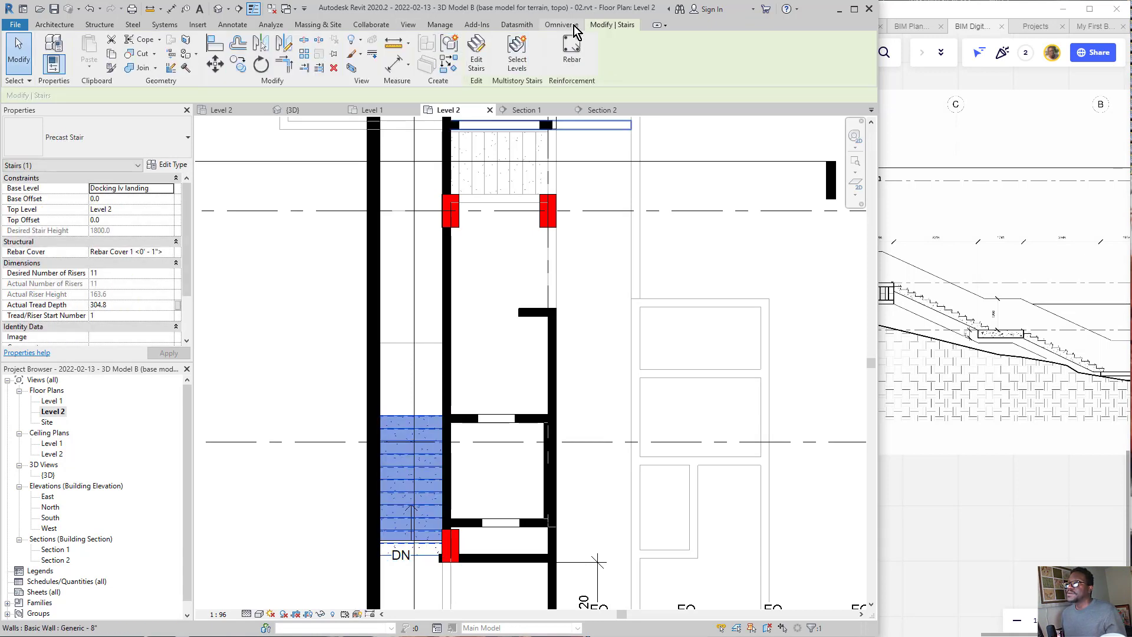
left_click(238, 64)
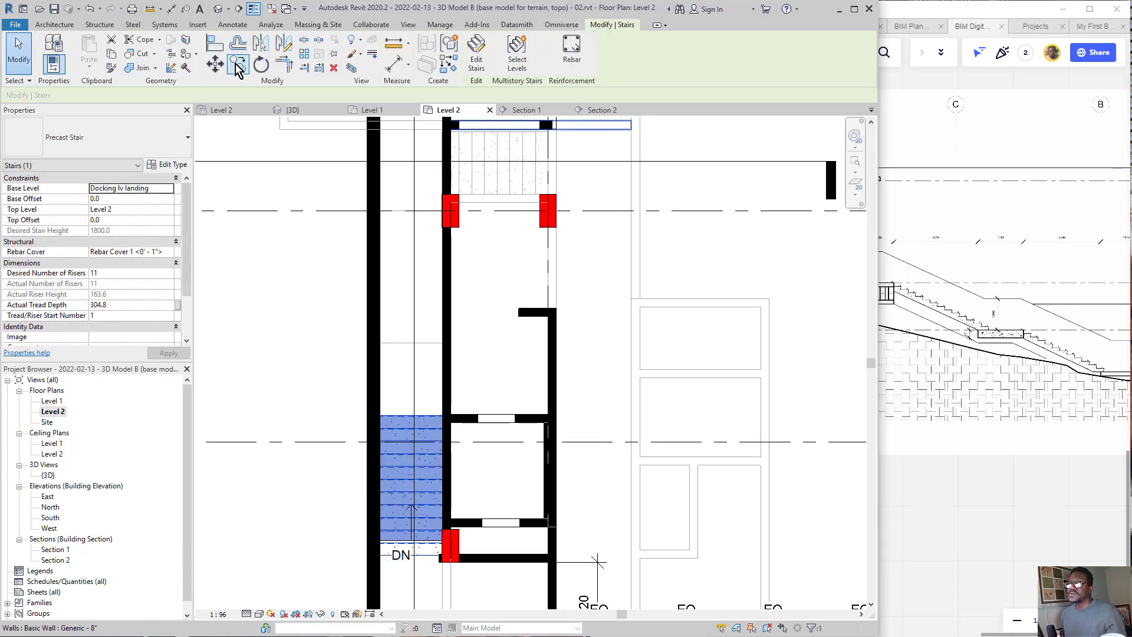
left_click(400, 542)
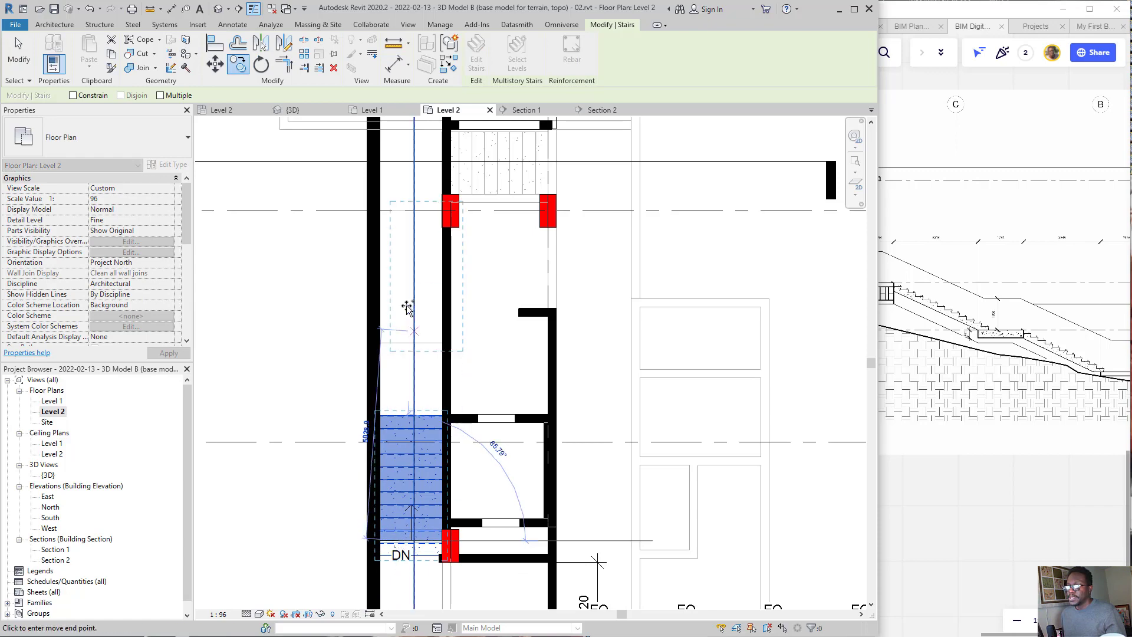
left_click(411, 345)
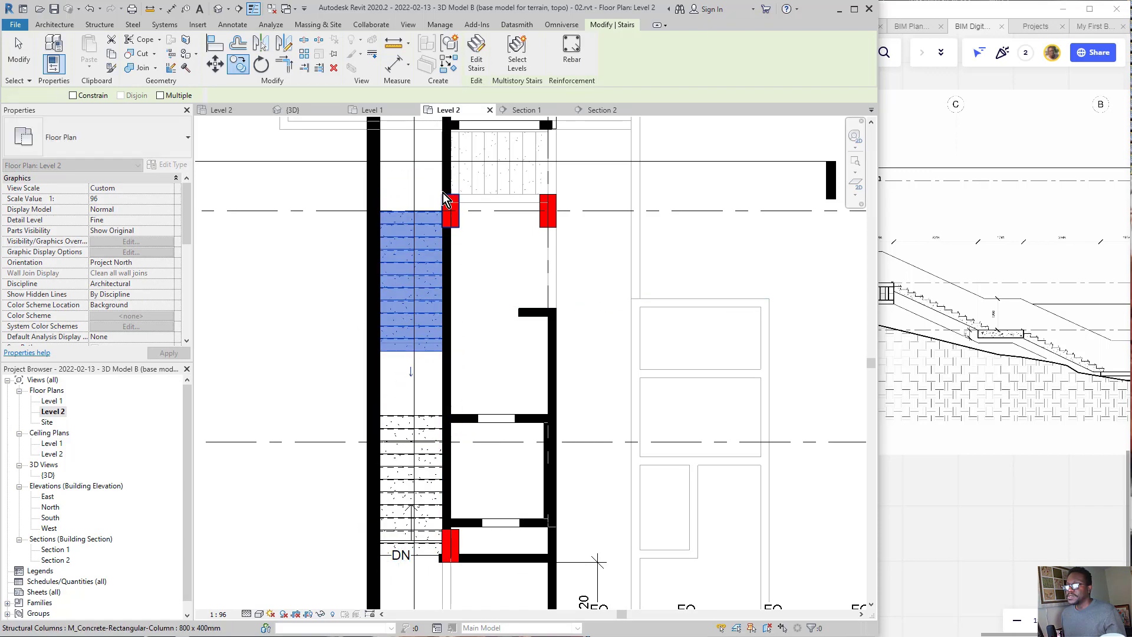
scroll(393, 213, "up", 3)
scroll(405, 226, "down", 1)
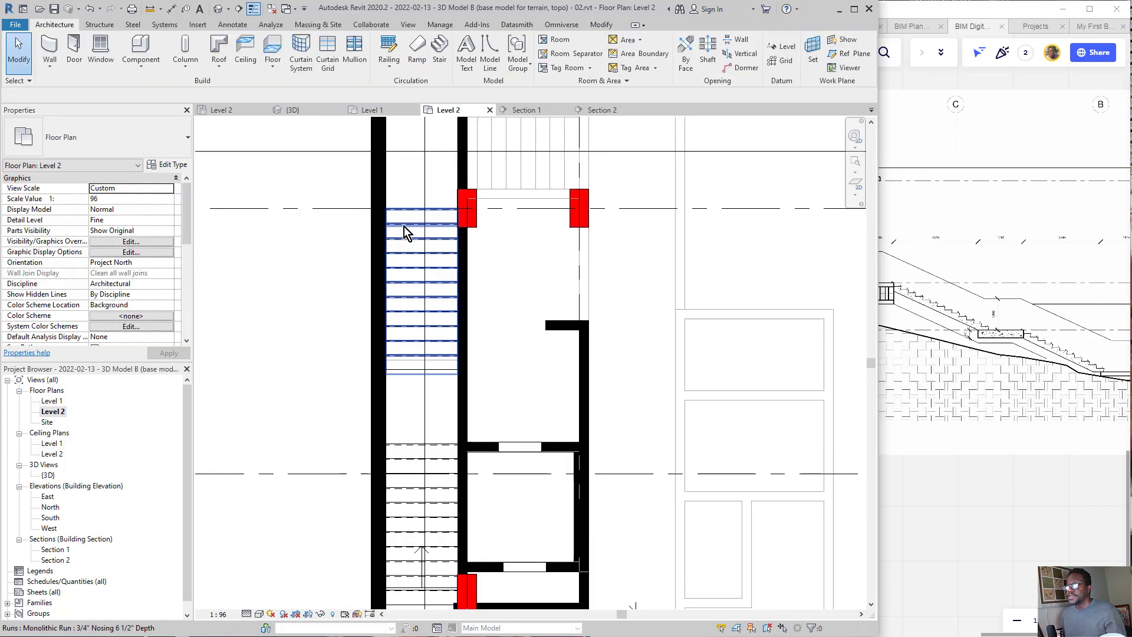
Step: Set the copied stair's base level to Level 1 and its top level to Docking lv landing, accepting the warning
left_click(404, 225)
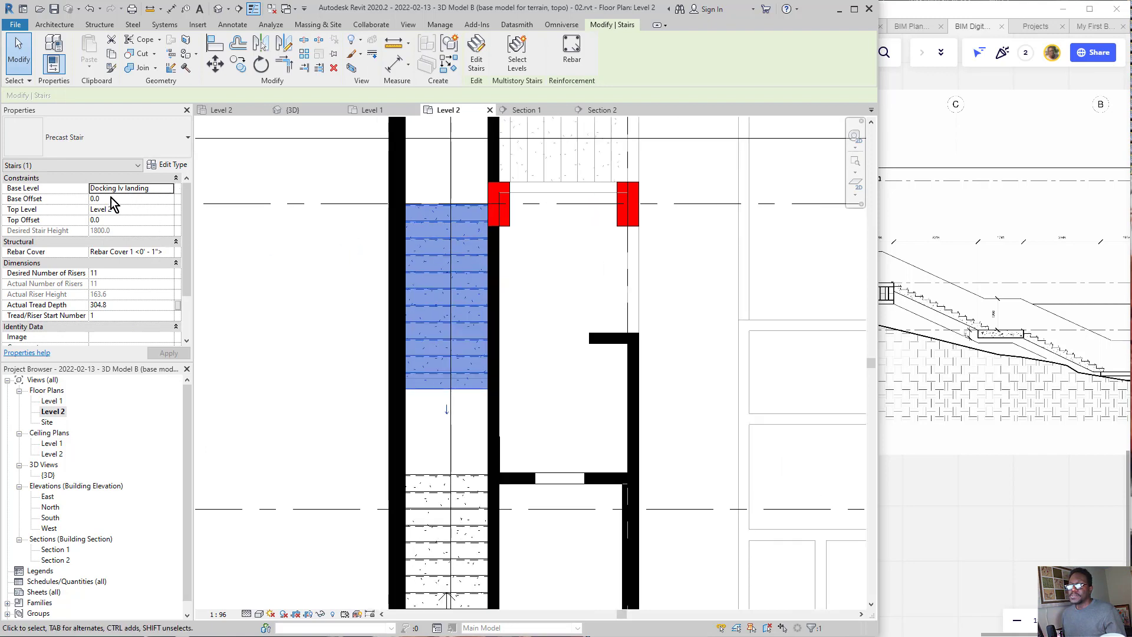
left_click(173, 188)
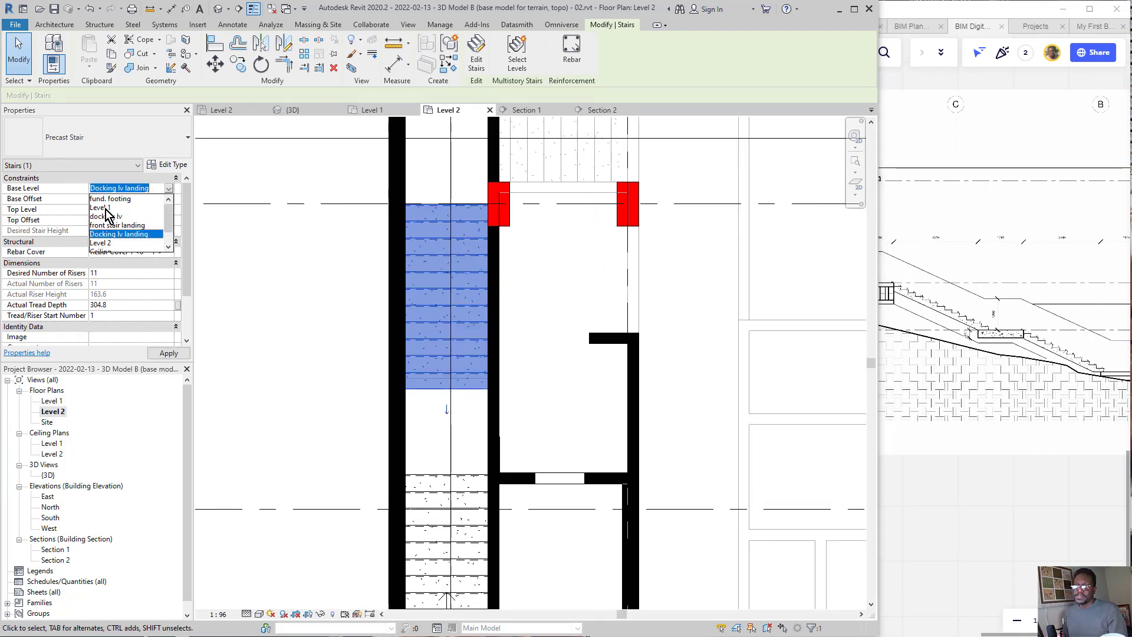
left_click(105, 209)
left_click(170, 210)
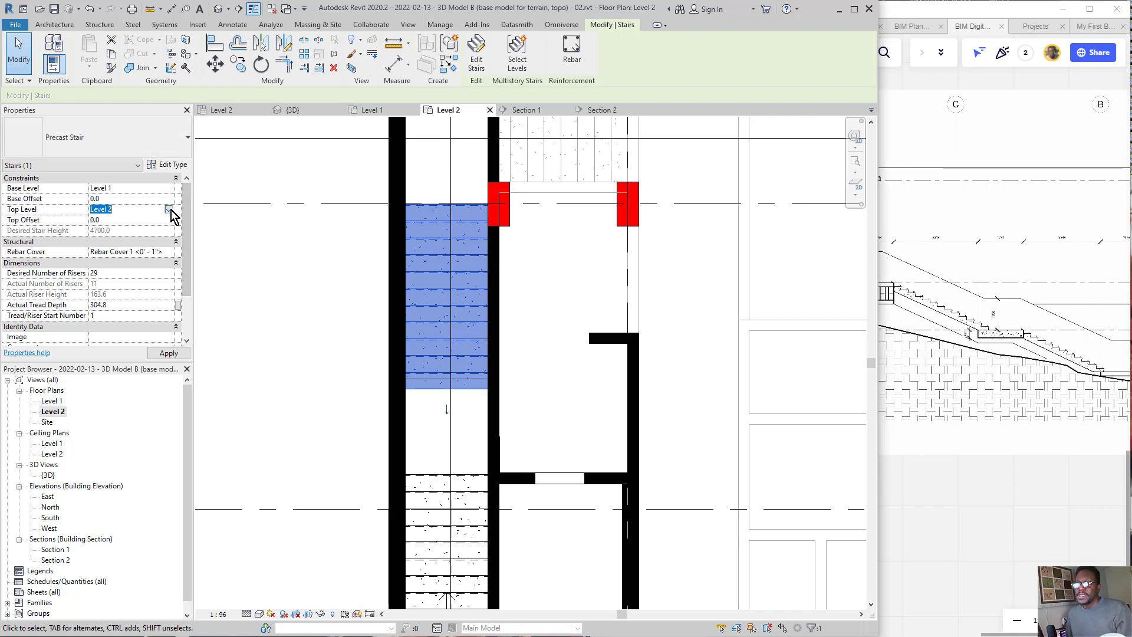
left_click(169, 210)
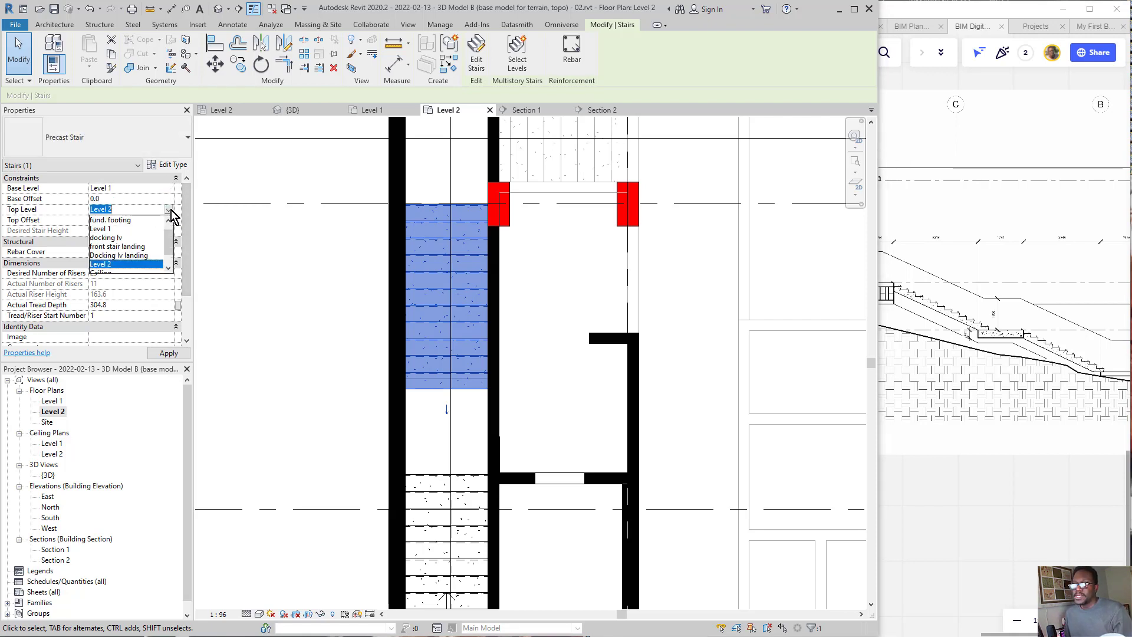
left_click(124, 256)
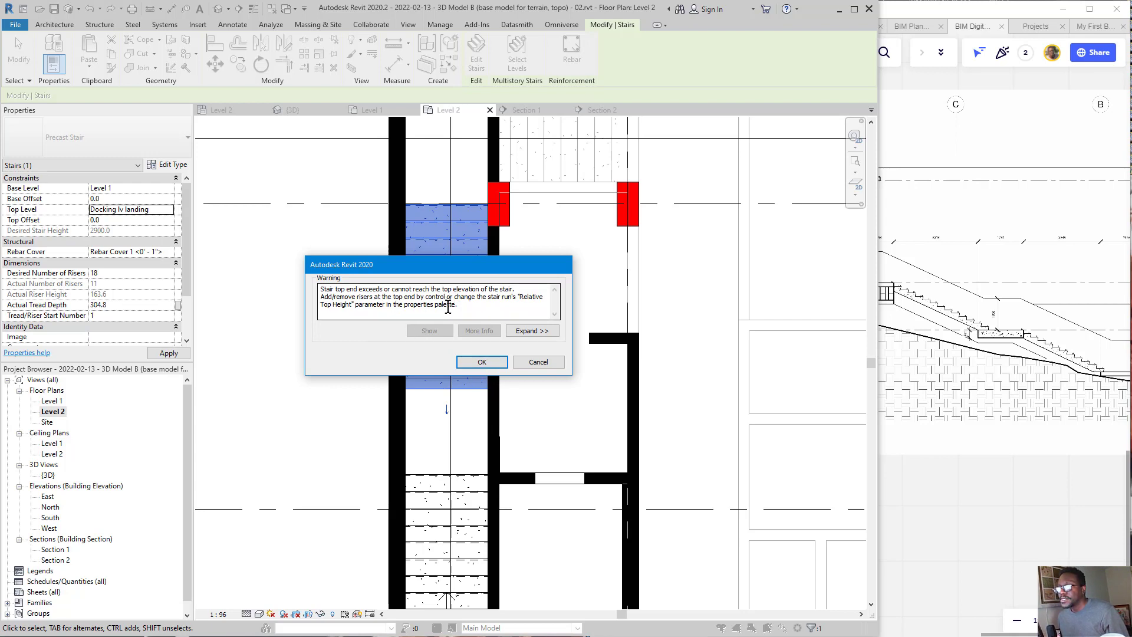
left_click(473, 364)
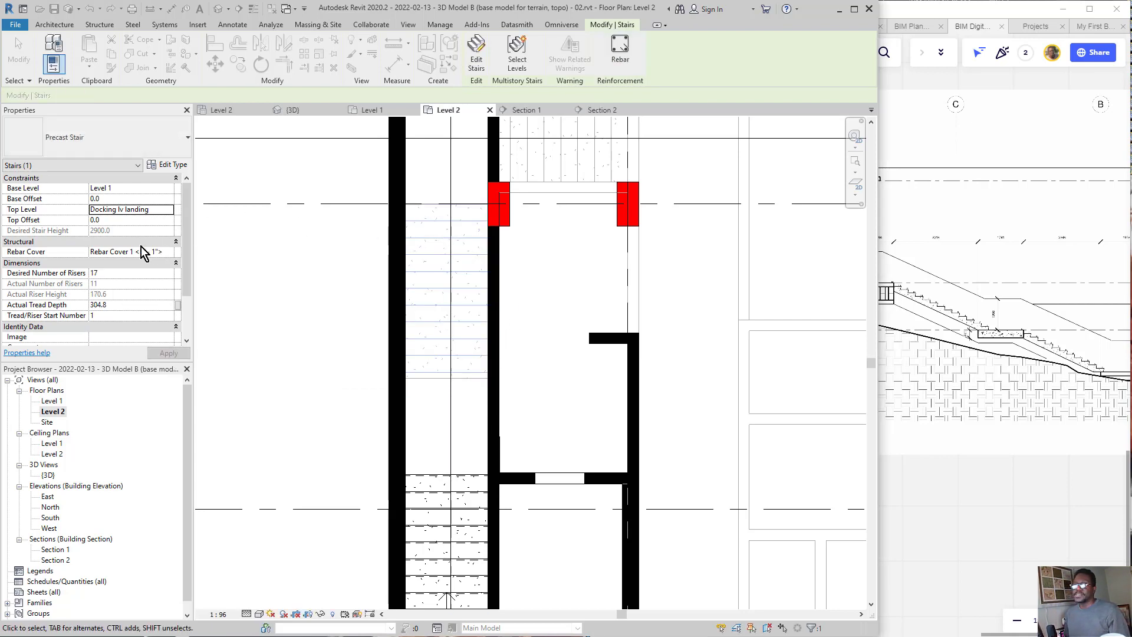
Step: Open Section 2 and examine the copied flight's height and position against the upper landing, the lower floor and the level markers
left_click(597, 115)
scroll(413, 351, "up", 4)
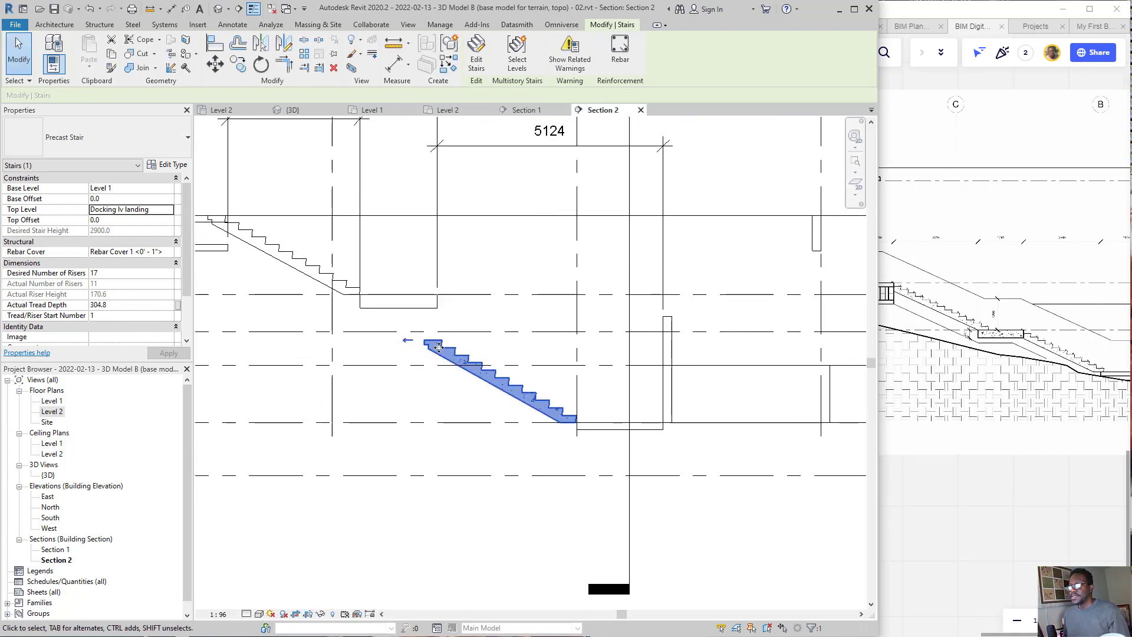
scroll(431, 348, "up", 2)
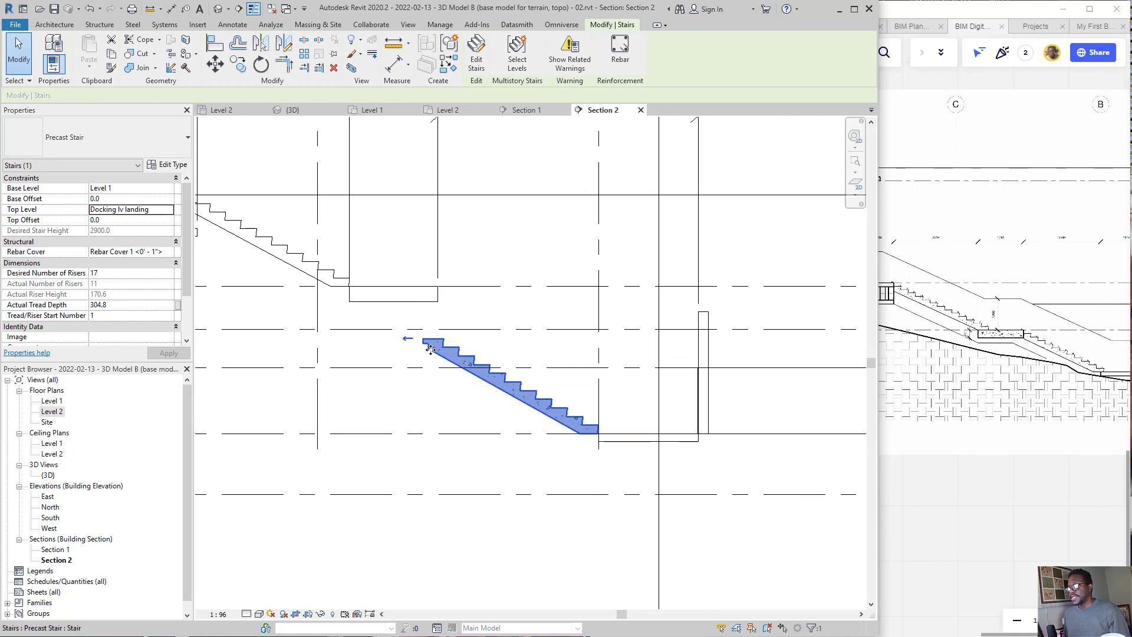
scroll(460, 309, "down", 2)
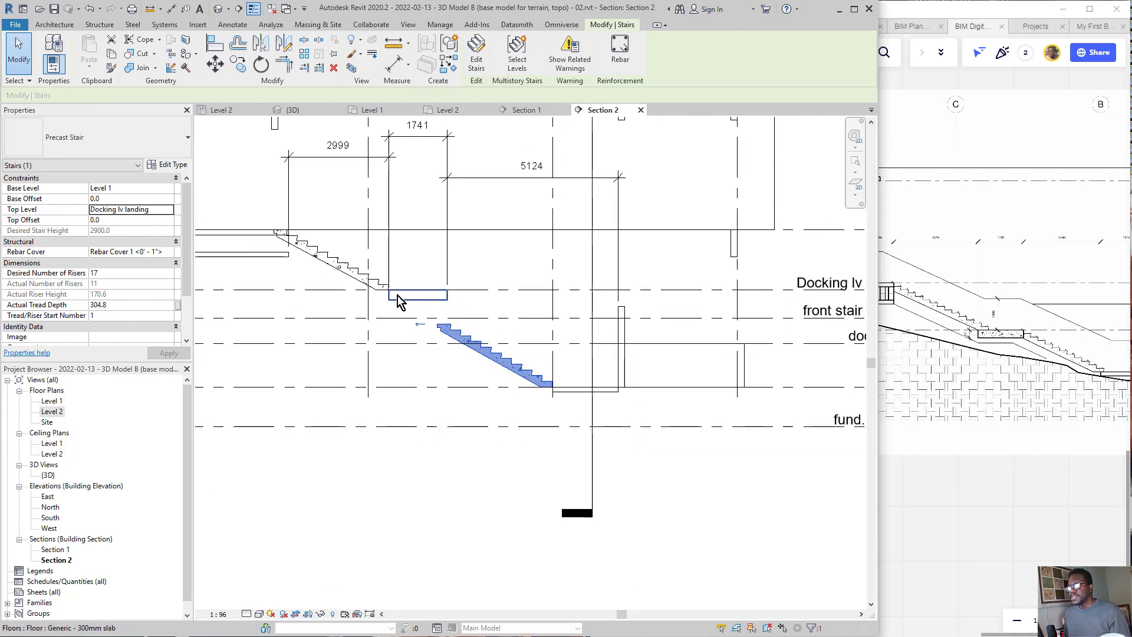
scroll(349, 295, "down", 2)
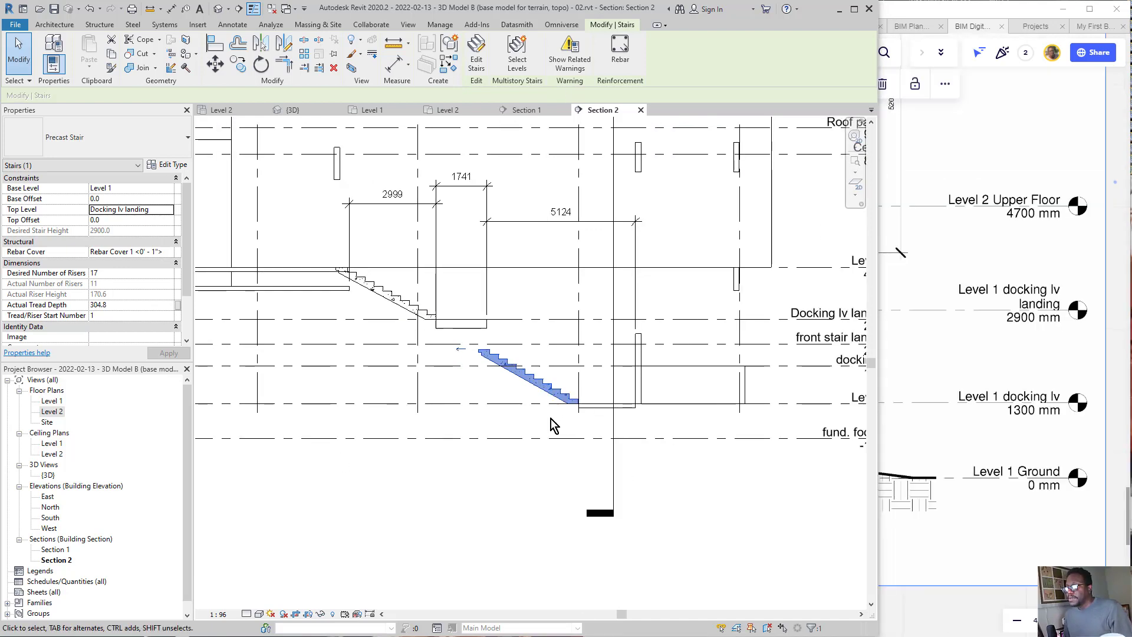
middle_click_drag(608, 403, 444, 431)
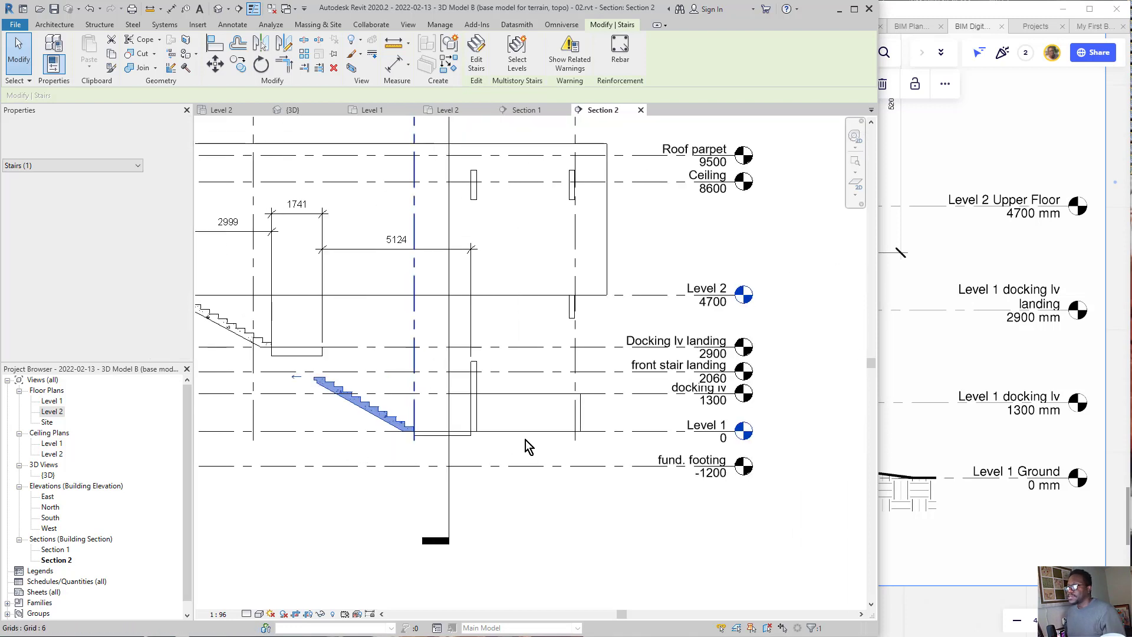
mouse_move(466, 417)
left_mouse_down()
mouse_move(475, 448)
mouse_move(413, 410)
left_mouse_up()
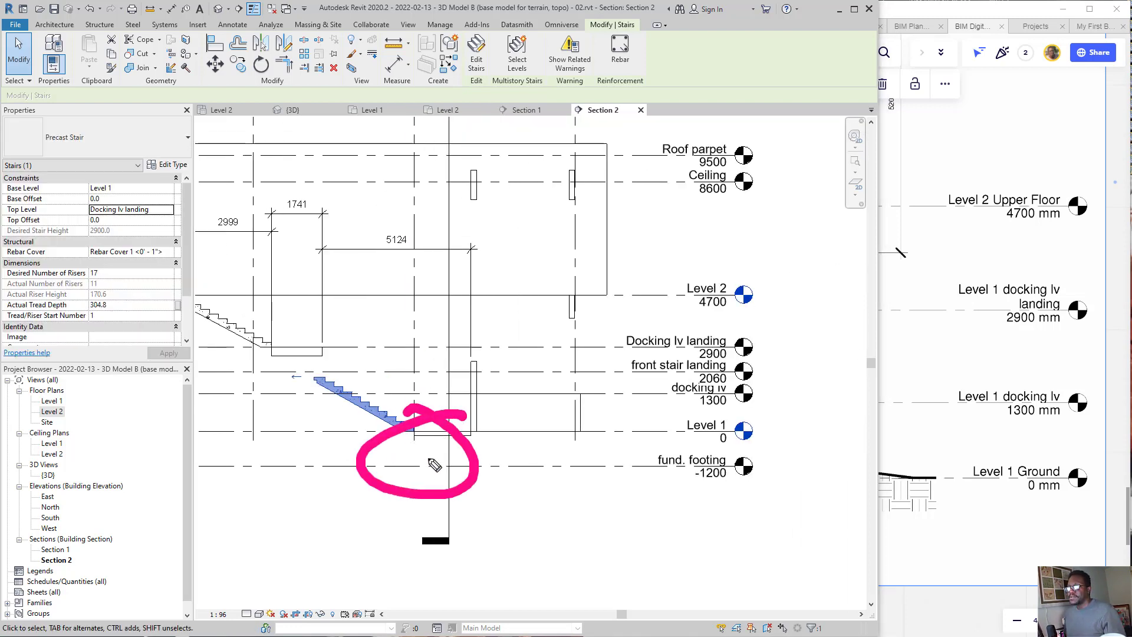
mouse_move(467, 458)
left_mouse_down()
mouse_move(667, 438)
mouse_move(653, 458)
mouse_move(669, 436)
mouse_move(785, 387)
mouse_move(642, 383)
mouse_move(643, 420)
left_mouse_up()
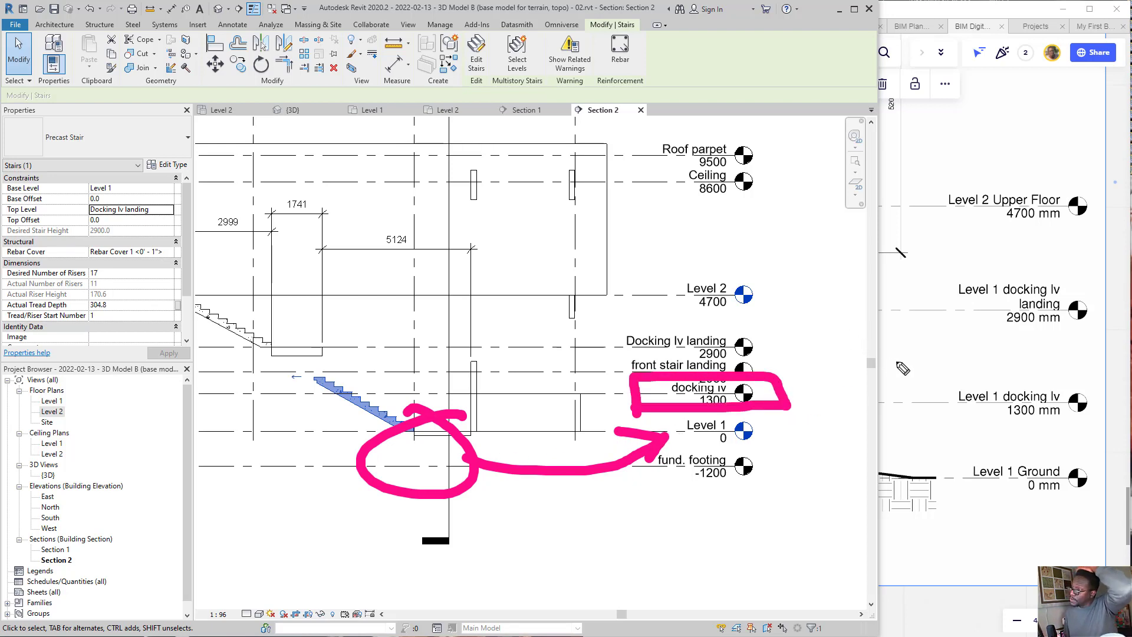
Step: Switch to Miro and examine the section and 3D cutaway drawings for the floor and landing that the lower stair flight connects
left_click(892, 391)
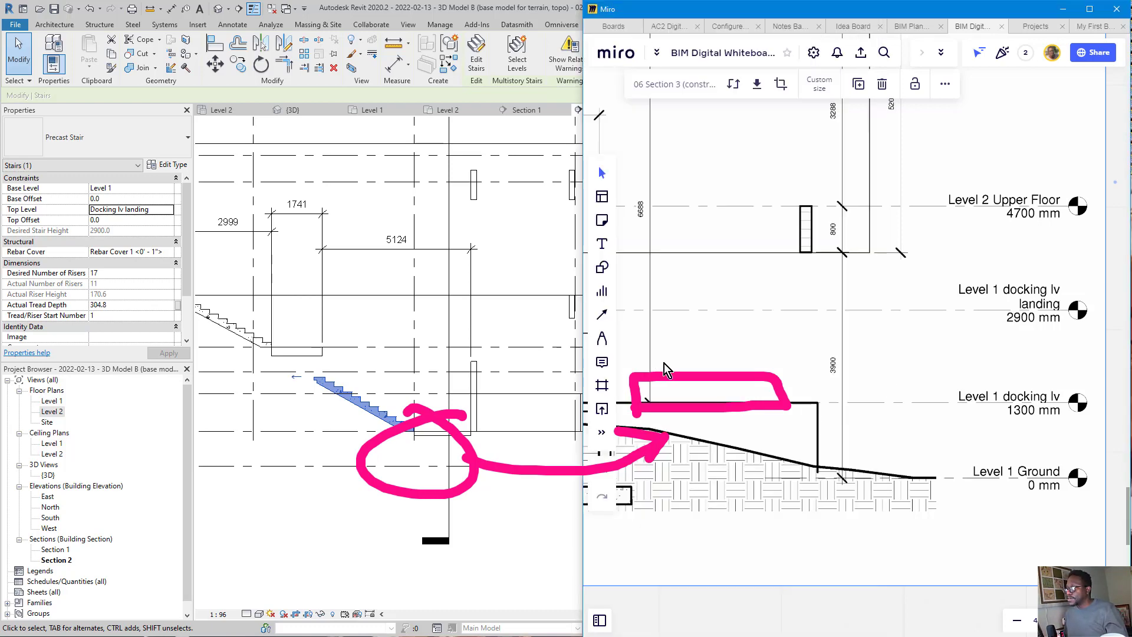
scroll(744, 407, "down", 2)
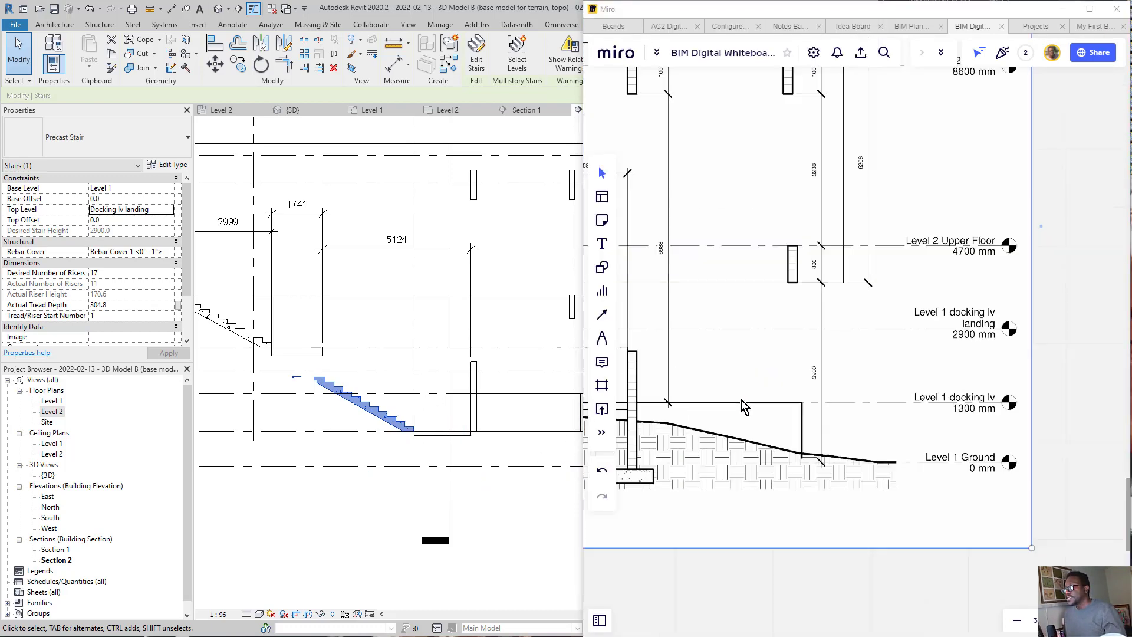
scroll(779, 407, "down", 8)
scroll(731, 220, "up", 1)
middle_click_drag(625, 395, 817, 367)
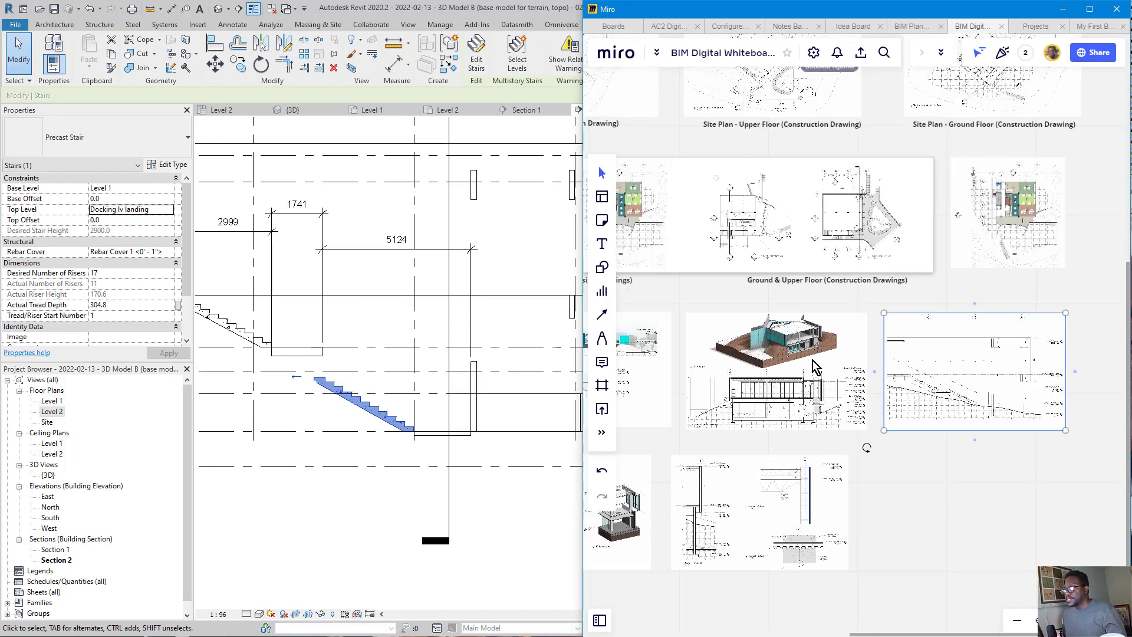
scroll(816, 367, "up", 10)
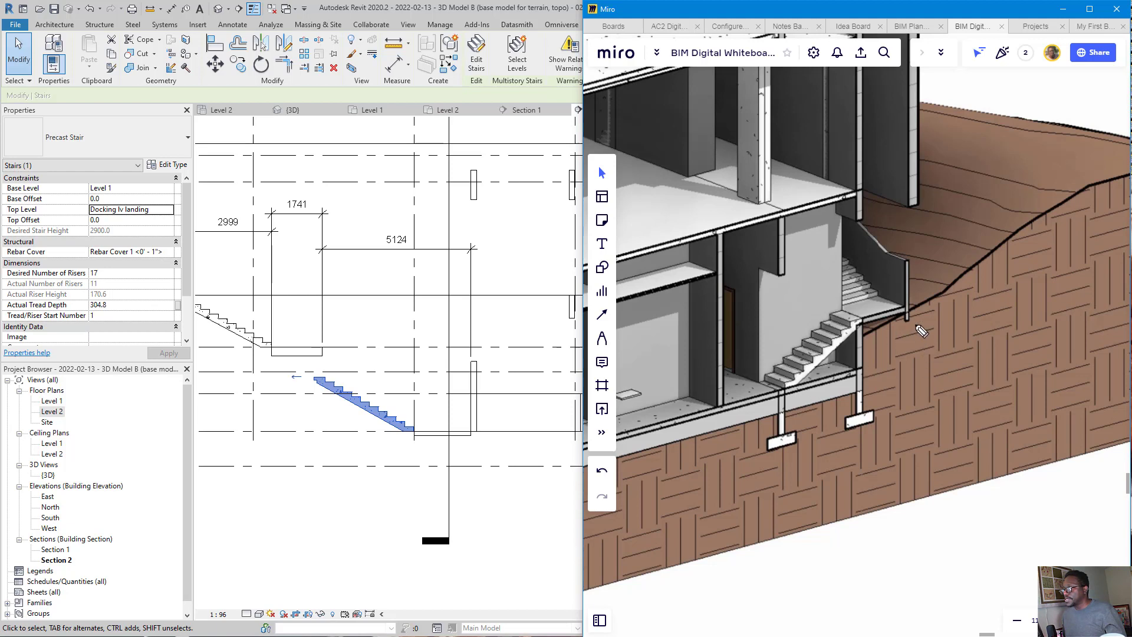
mouse_move(926, 307)
left_mouse_down()
mouse_move(849, 324)
mouse_move(877, 319)
left_mouse_up()
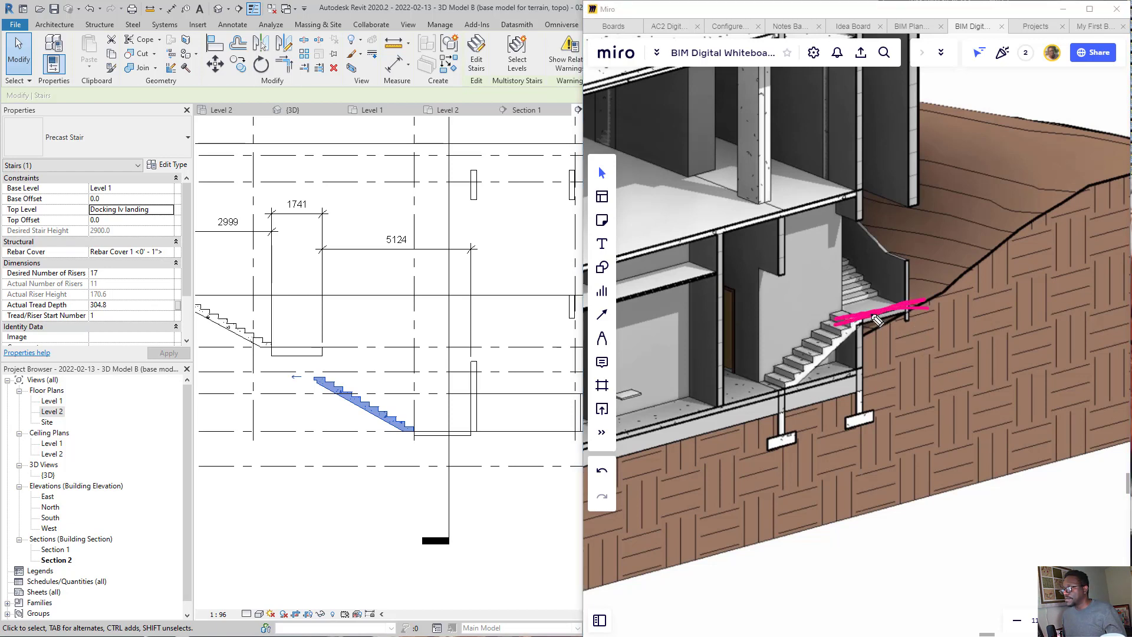
left_click_drag(717, 406, 777, 390)
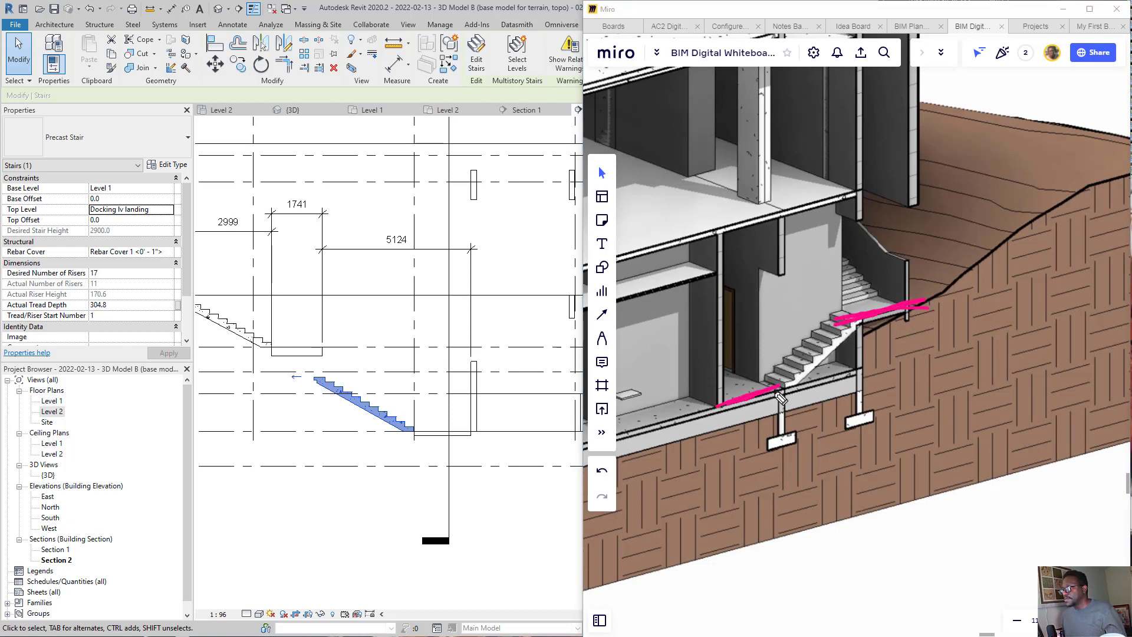
mouse_move(992, 252)
left_mouse_down()
mouse_move(927, 306)
mouse_move(969, 311)
mouse_move(984, 289)
left_mouse_up()
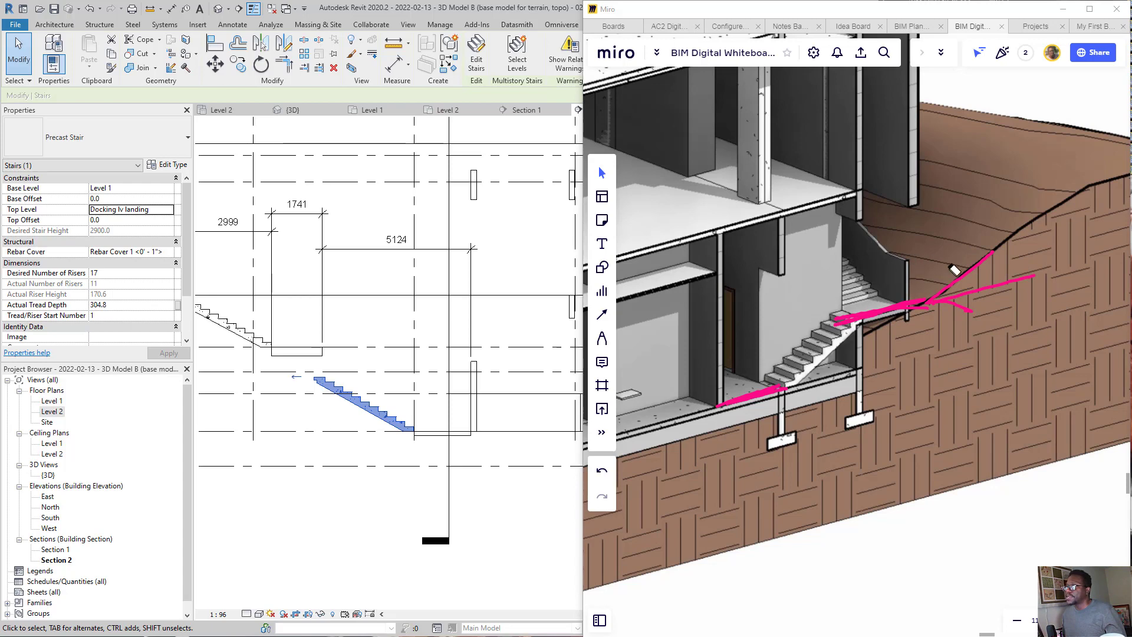
left_click_drag(955, 270, 746, 432)
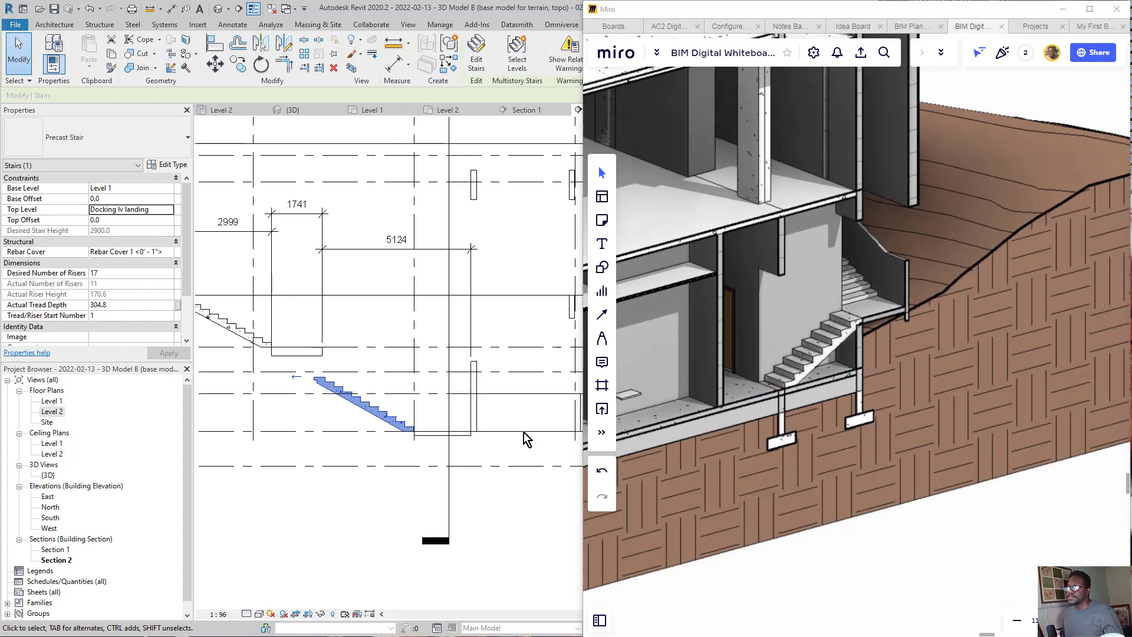
Step: Change the copied lower stair flight's base level to docking lv, keeping its top at Docking lv landing
left_click(388, 464)
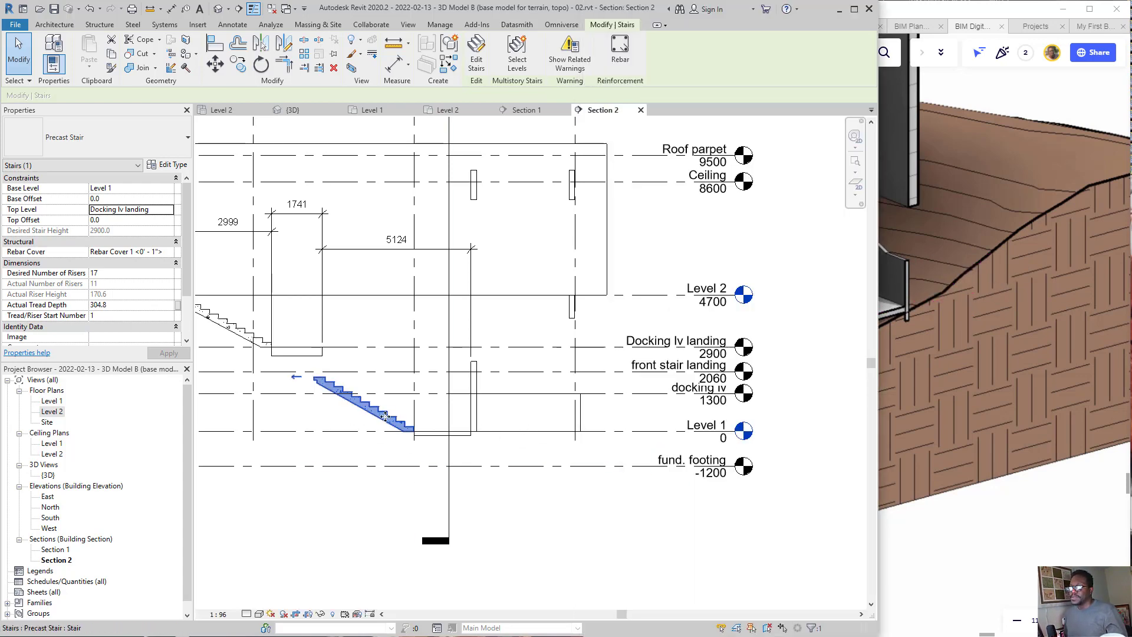
left_click(171, 178)
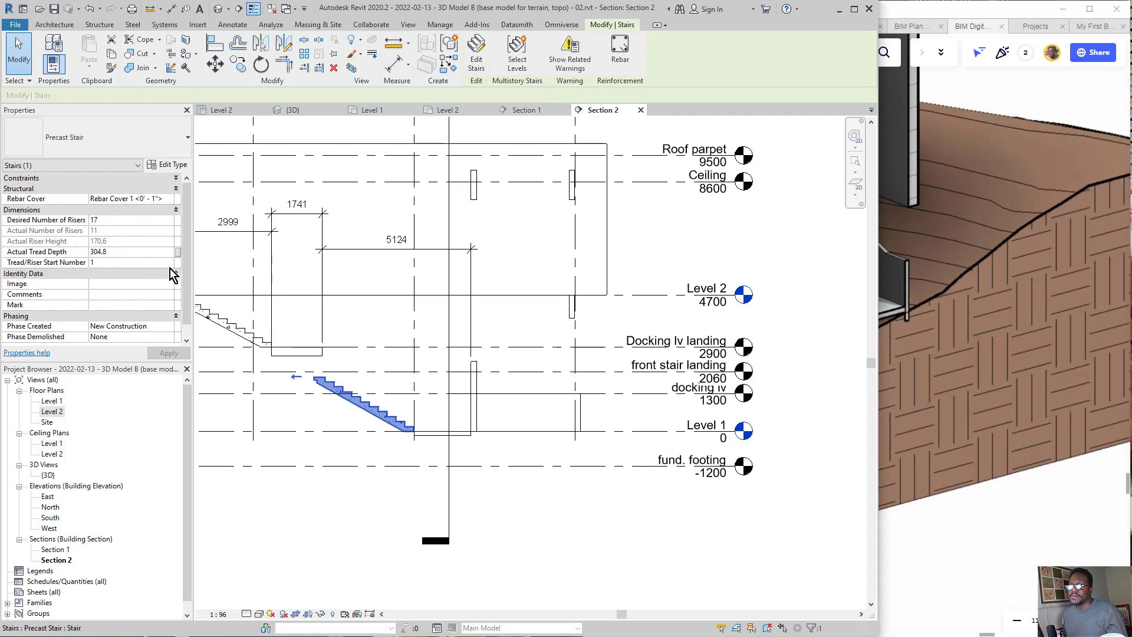
left_click(170, 178)
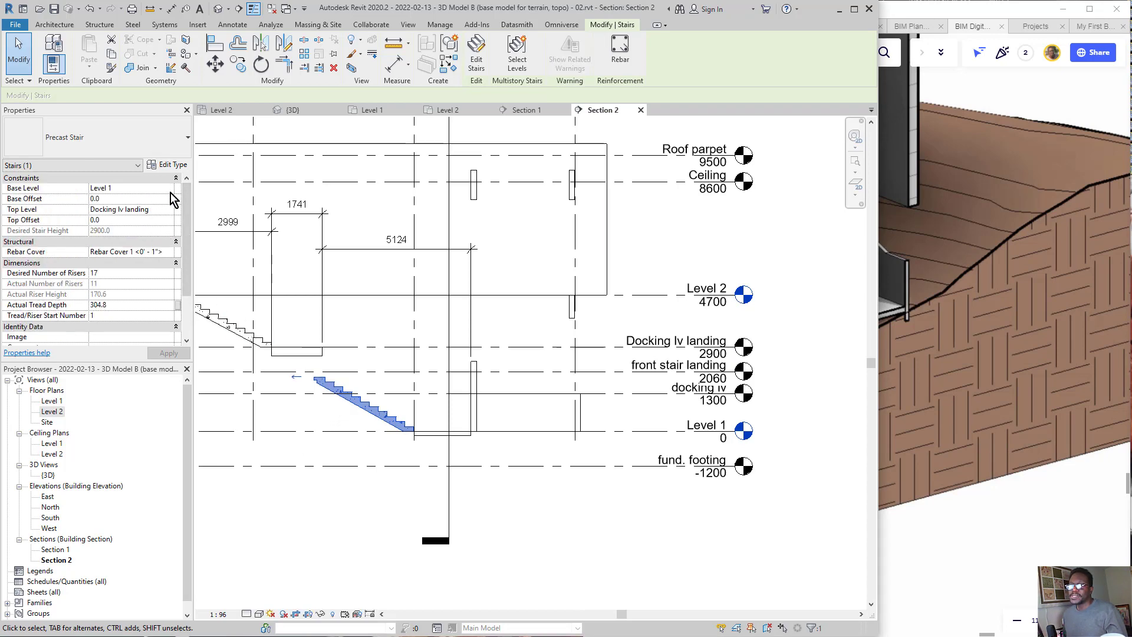
left_click(170, 190)
left_click(106, 216)
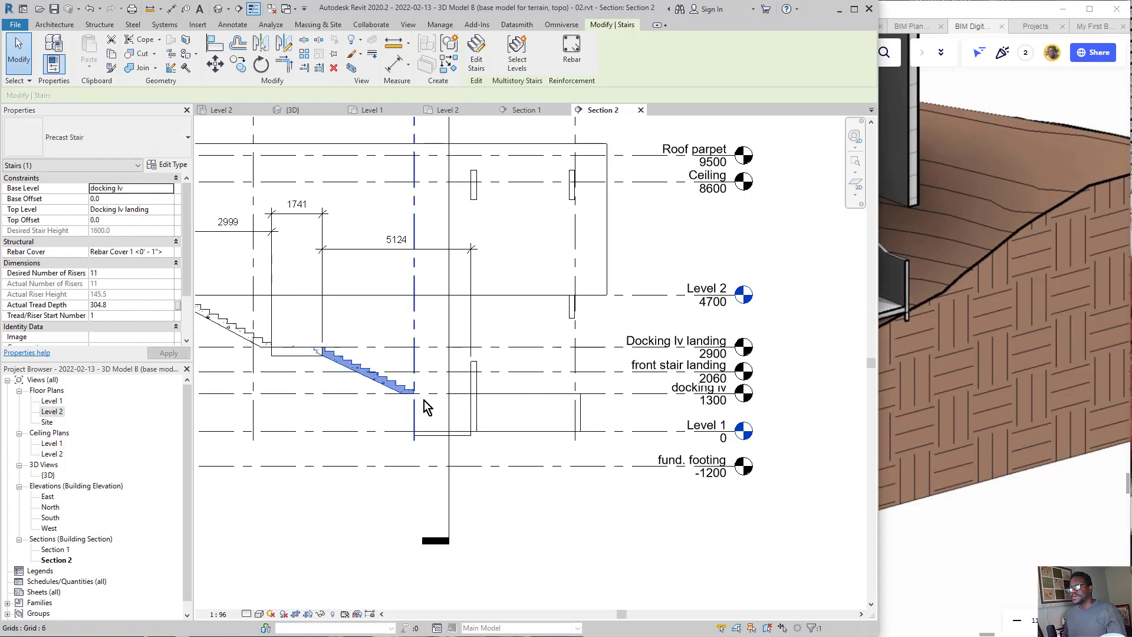
left_click(442, 419)
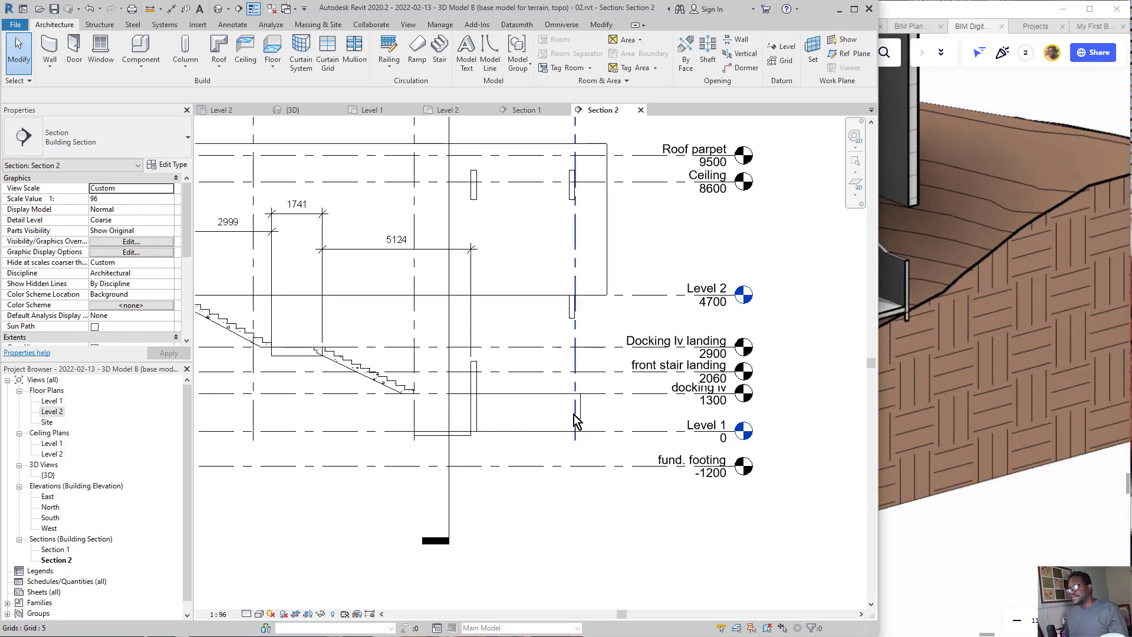
Step: Open Section 1 and examine the side stair flights and the lower flight against the floors and level lines
scroll(607, 407, "down", 1)
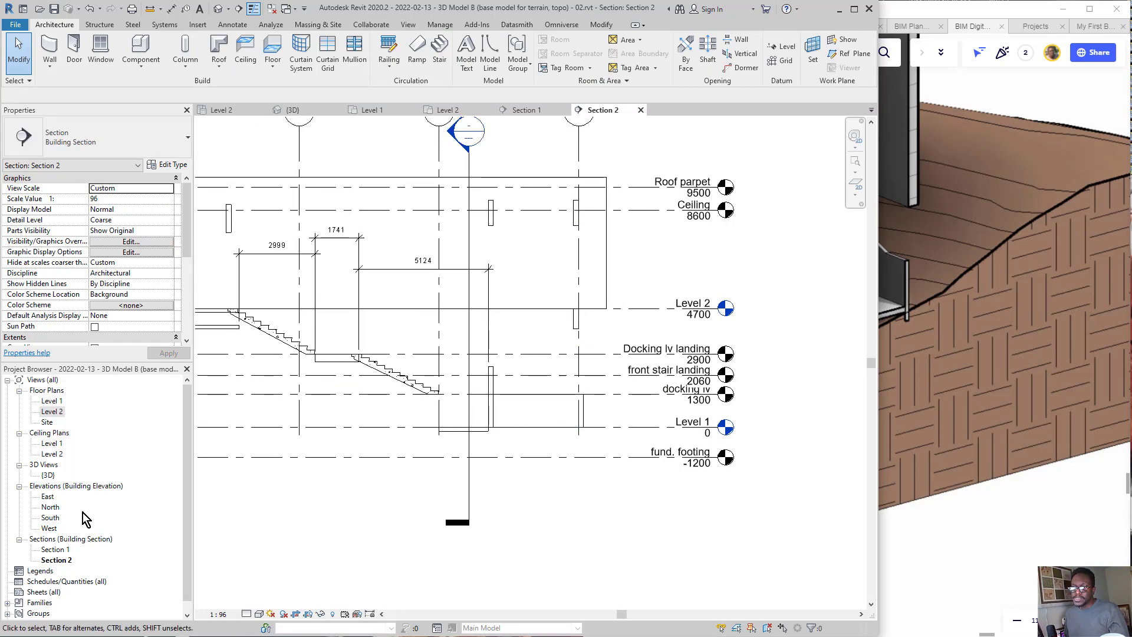
double_click(63, 550)
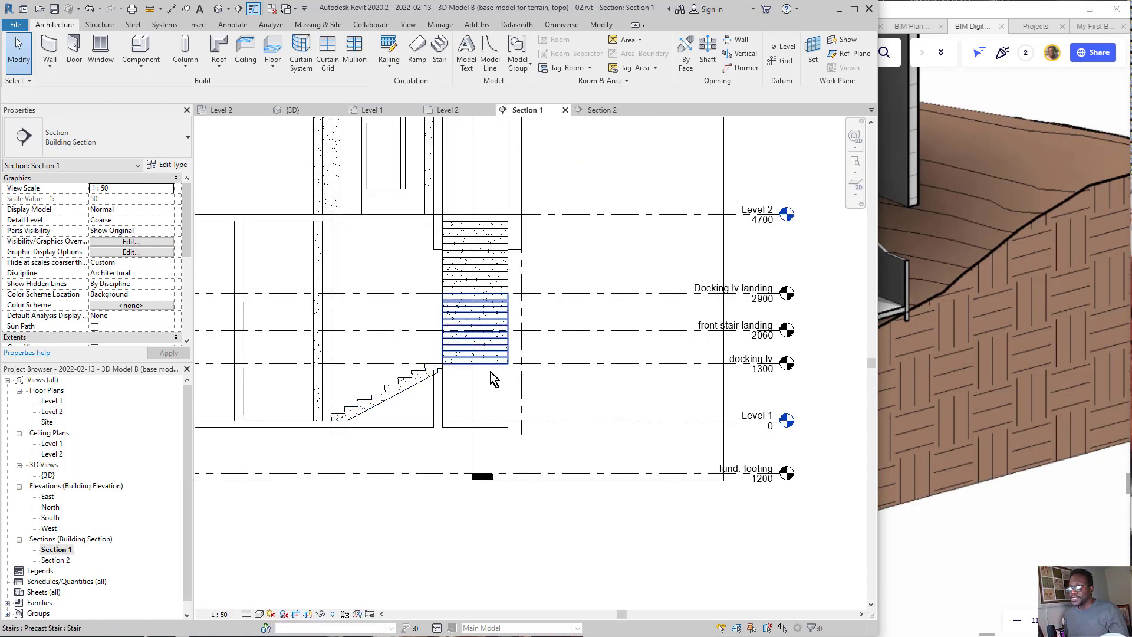
key("ctrl+shift+3")
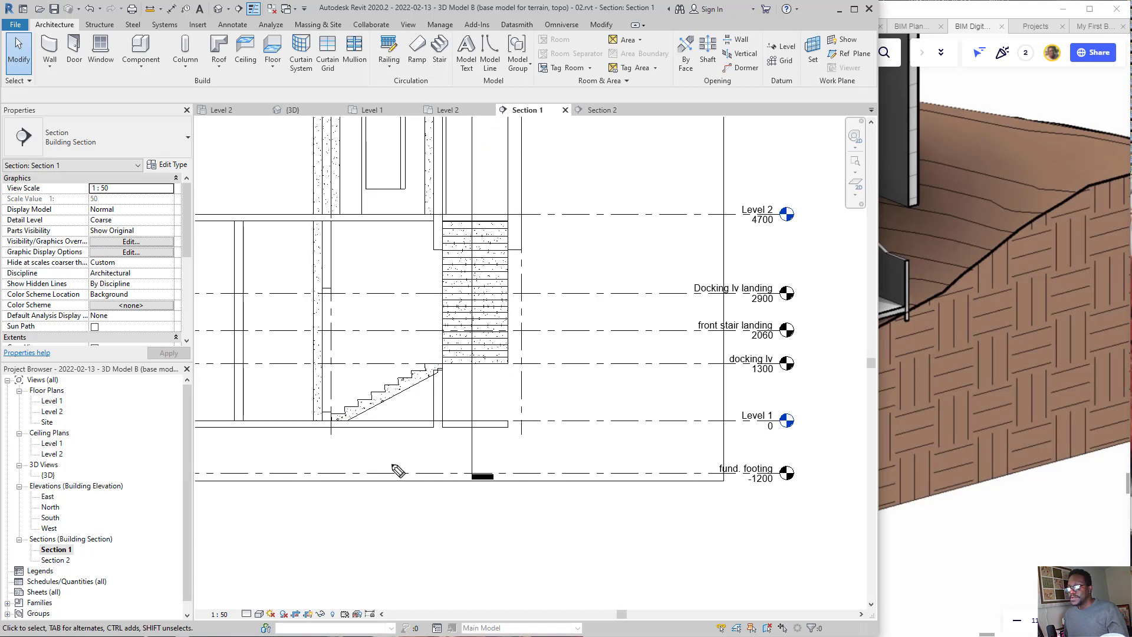
mouse_move(459, 383)
left_mouse_down()
mouse_move(308, 422)
mouse_move(407, 340)
left_mouse_up()
mouse_move(447, 498)
left_mouse_down()
mouse_move(414, 460)
mouse_move(417, 477)
mouse_move(446, 467)
left_mouse_up()
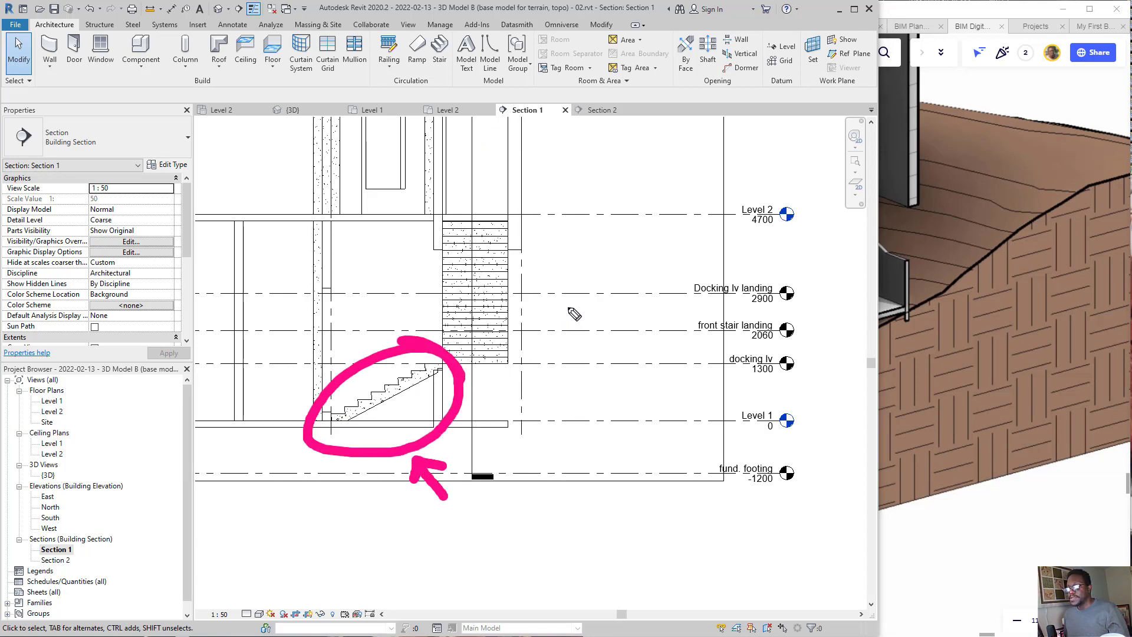
mouse_move(568, 260)
left_mouse_down()
mouse_move(458, 189)
mouse_move(452, 387)
mouse_move(527, 217)
left_mouse_up()
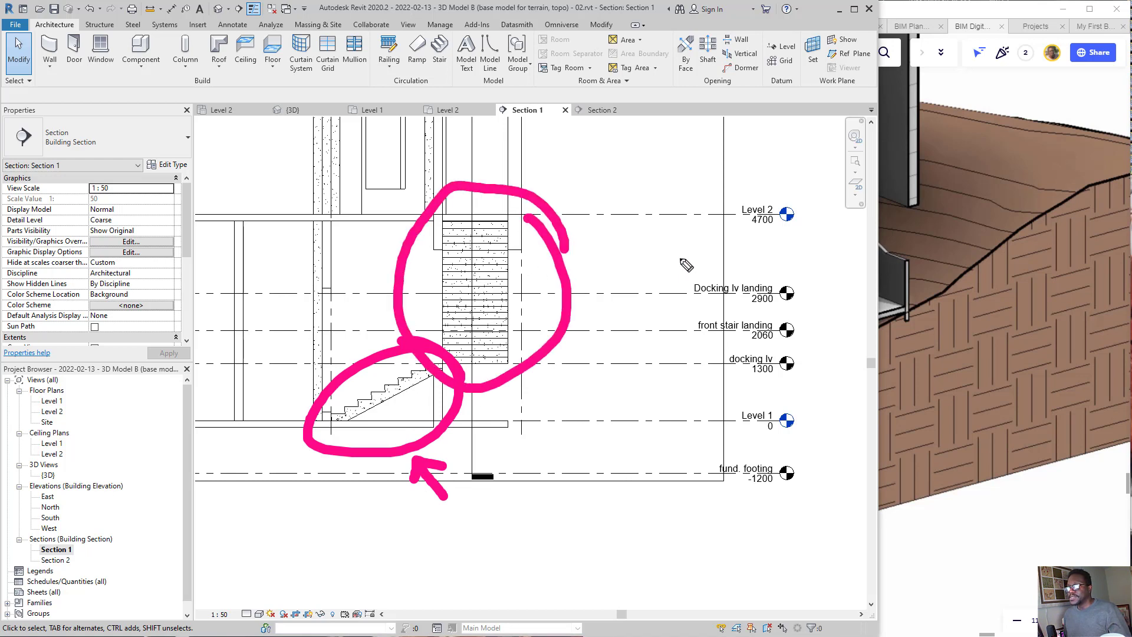
left_click_drag(694, 255, 575, 287)
mouse_move(606, 241)
left_mouse_down()
mouse_move(576, 285)
mouse_move(628, 308)
left_mouse_up()
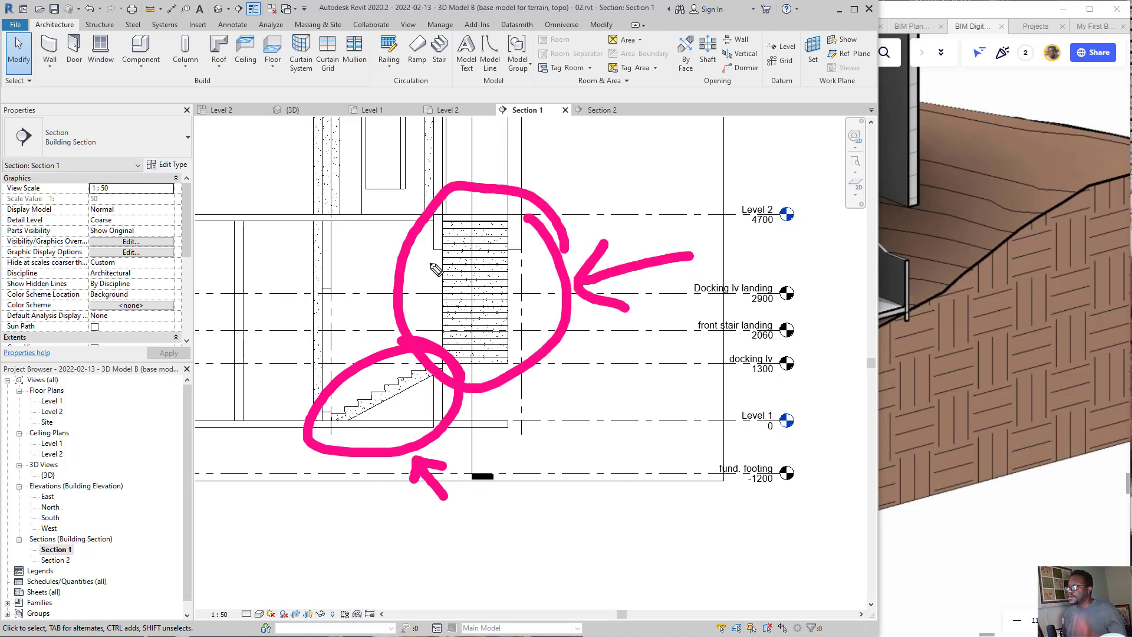
mouse_move(414, 220)
left_mouse_down()
mouse_move(469, 458)
mouse_move(395, 480)
mouse_move(450, 384)
mouse_move(637, 303)
left_mouse_up()
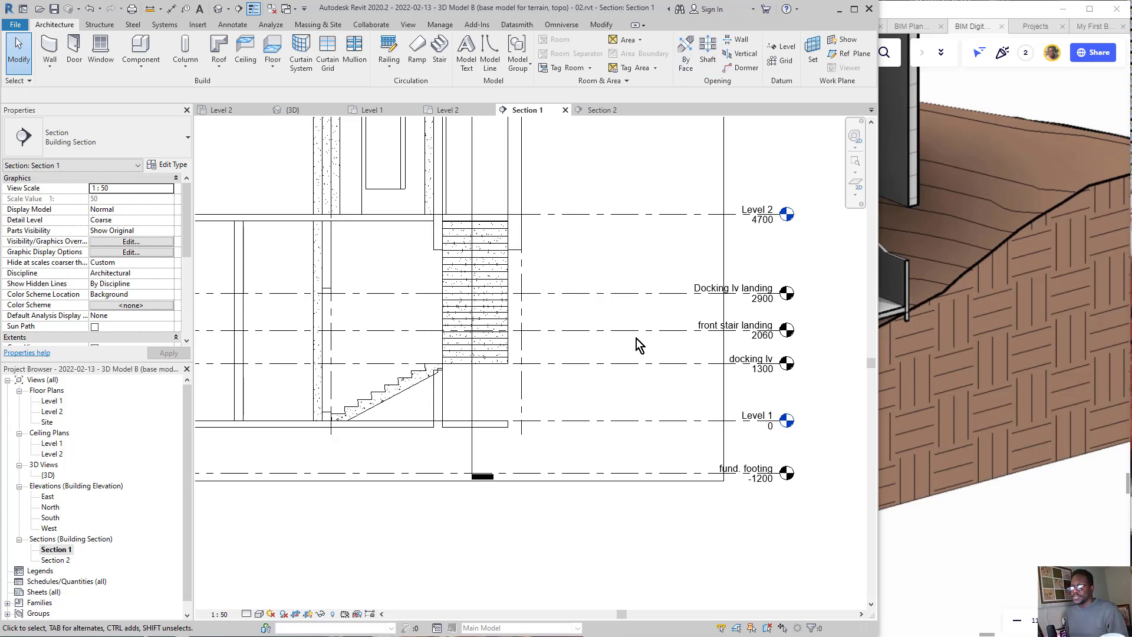
scroll(636, 339, "down", 3)
scroll(589, 322, "up", 5)
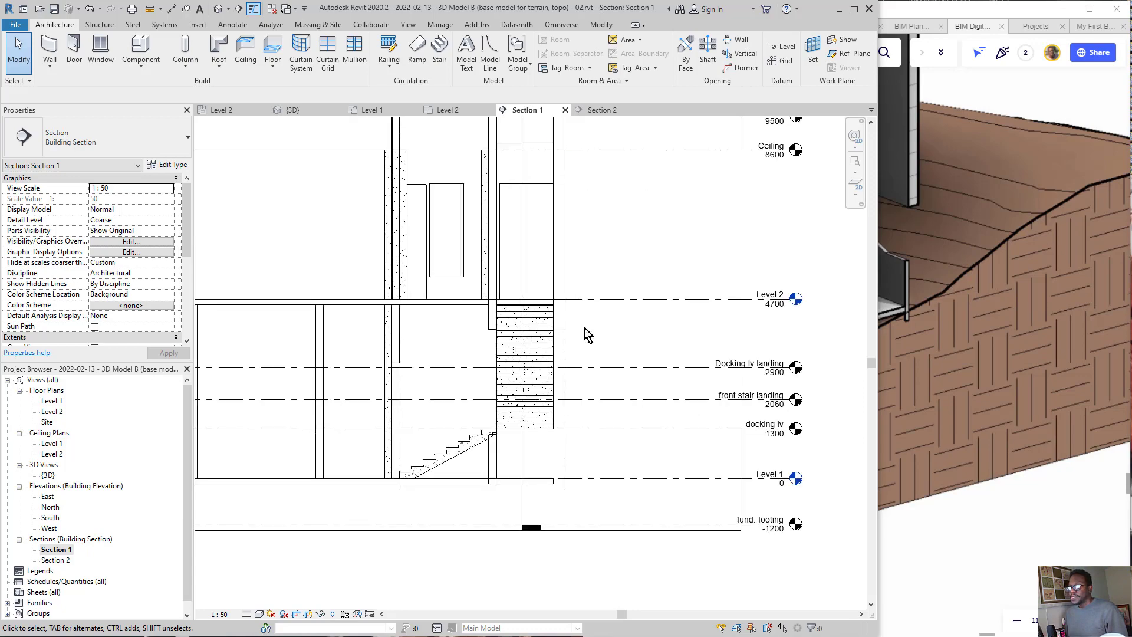
Step: Switch to Miro and examine the section drawing for how far the outer wall extends below the Level 2 floor
left_click(971, 299)
scroll(1028, 228, "down", 5)
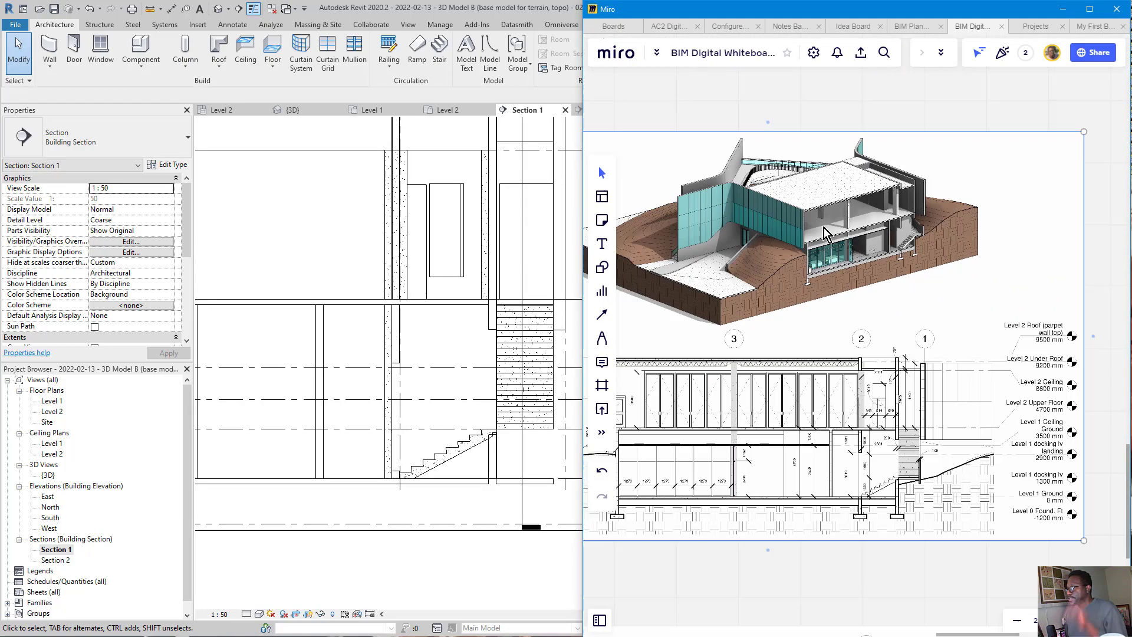
scroll(646, 430, "up", 5)
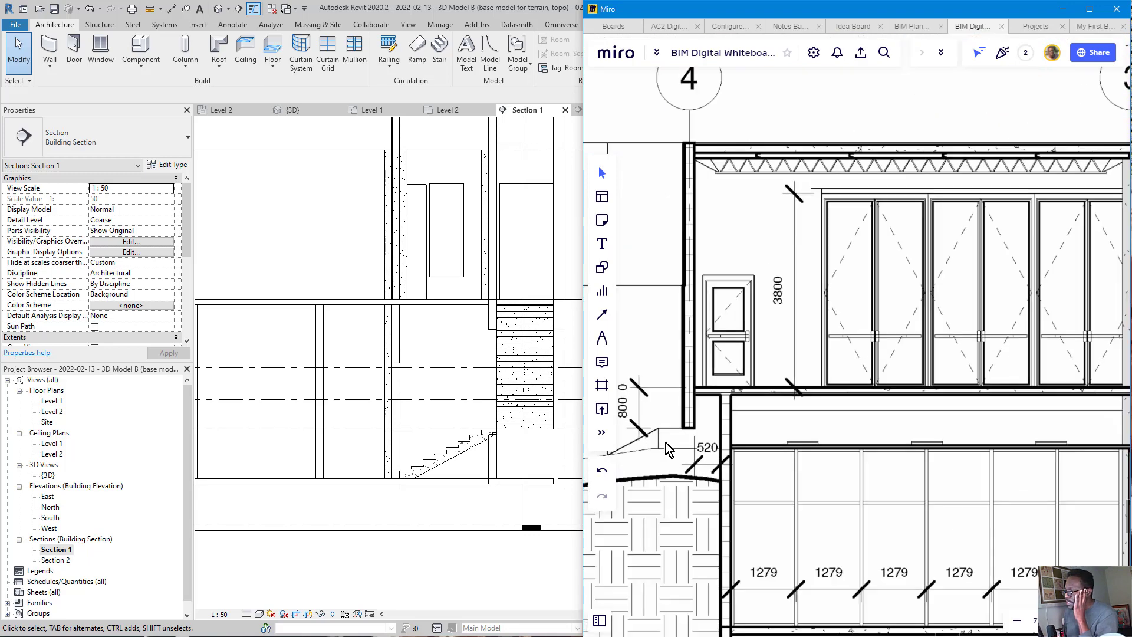
left_click(731, 434)
scroll(751, 383, "down", 10)
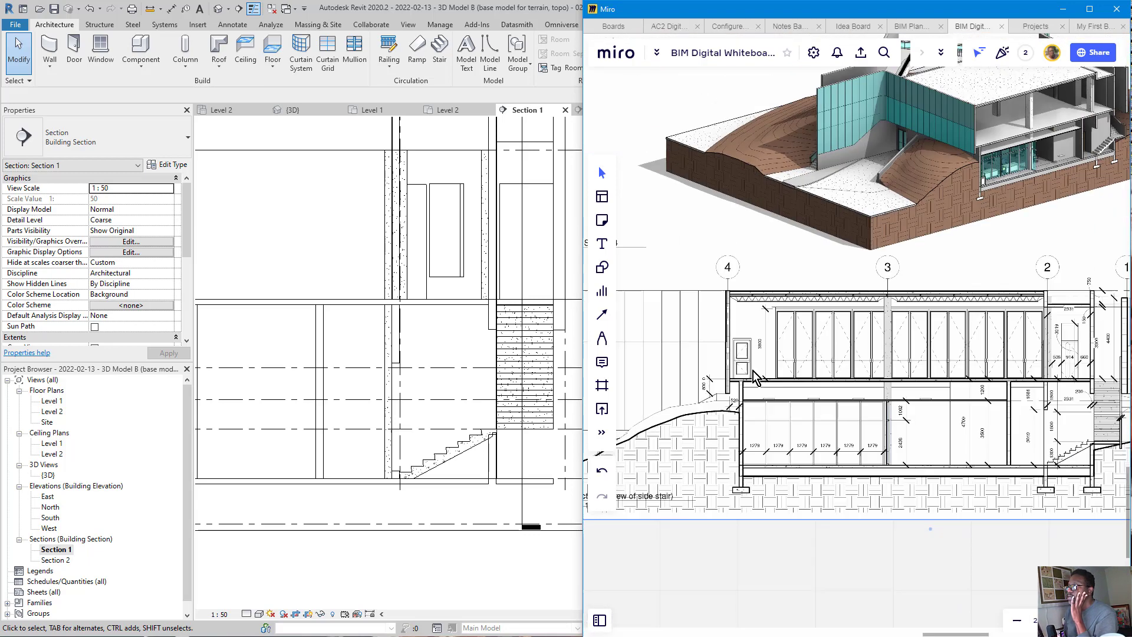
scroll(816, 418, "up", 10)
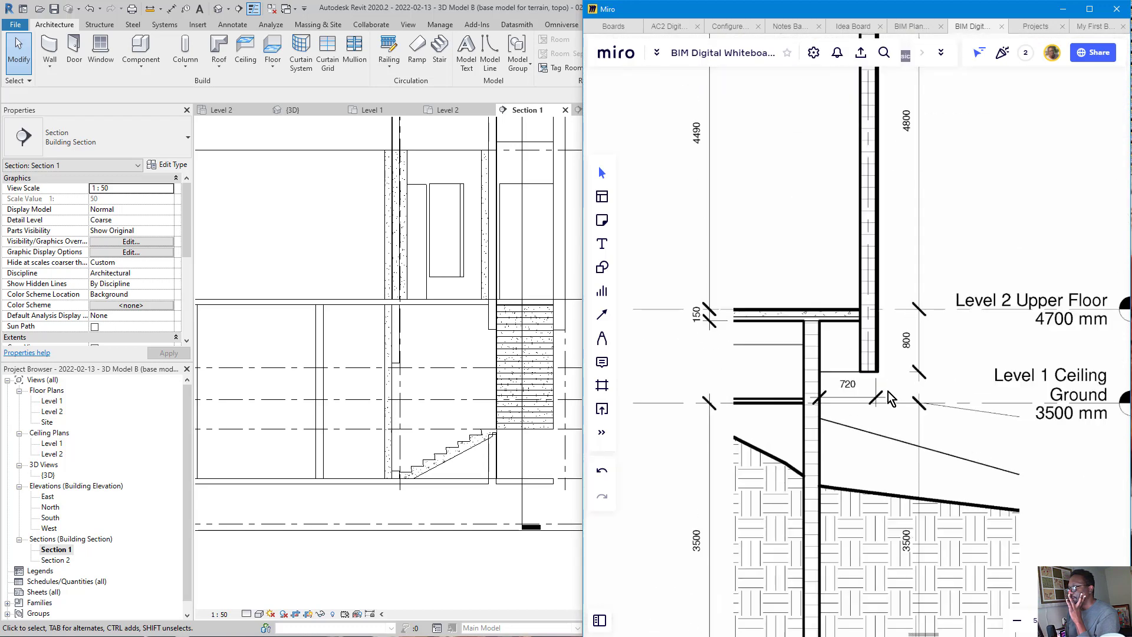
mouse_move(922, 292)
left_mouse_down()
mouse_move(749, 324)
mouse_move(915, 307)
mouse_move(761, 252)
left_mouse_up()
mouse_move(1009, 499)
left_mouse_down()
mouse_move(915, 397)
mouse_move(889, 439)
mouse_move(939, 375)
left_mouse_up()
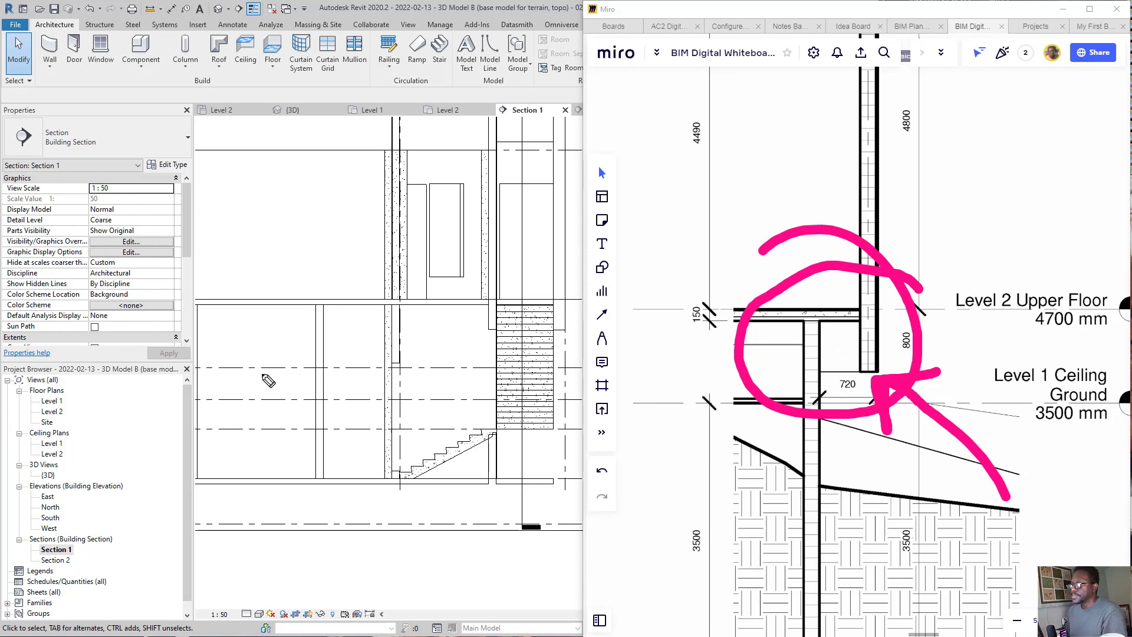
Step: Switch to Revit's 3D view and examine the bottom edge of the overhanging upper wall at the Level 2 floor corner
scroll(313, 324, "down", 6)
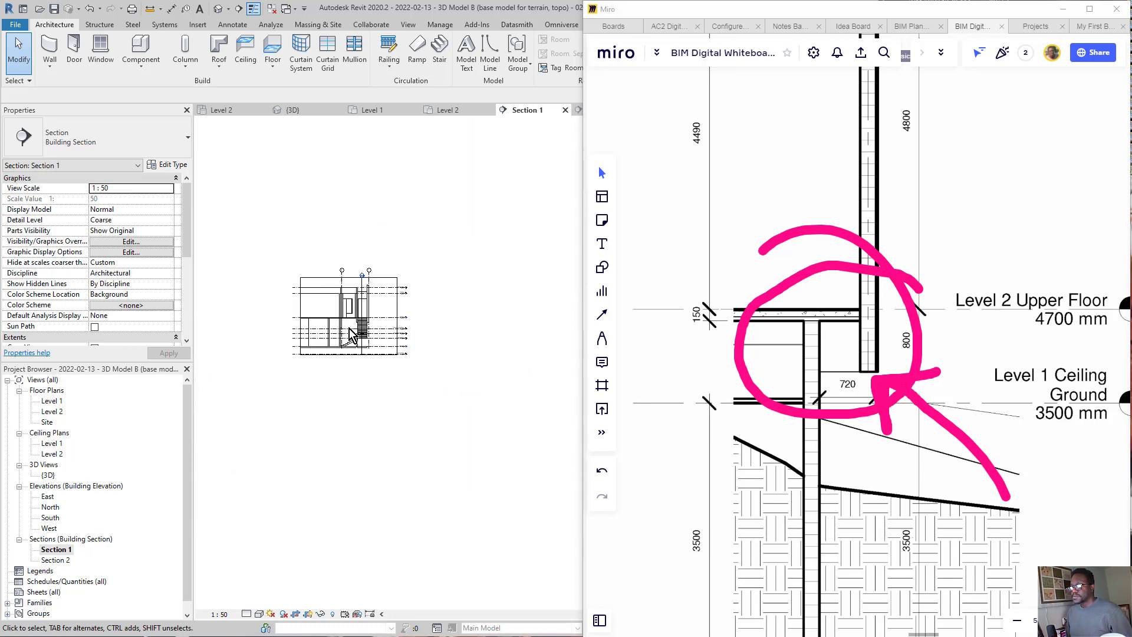
scroll(302, 320, "up", 2)
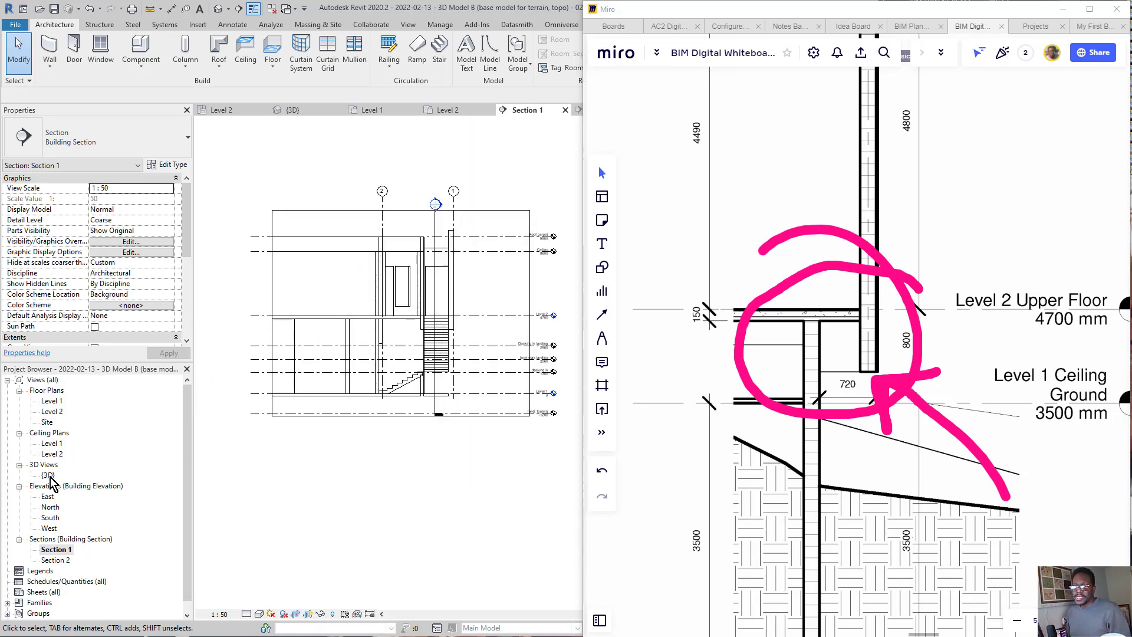
double_click(48, 475)
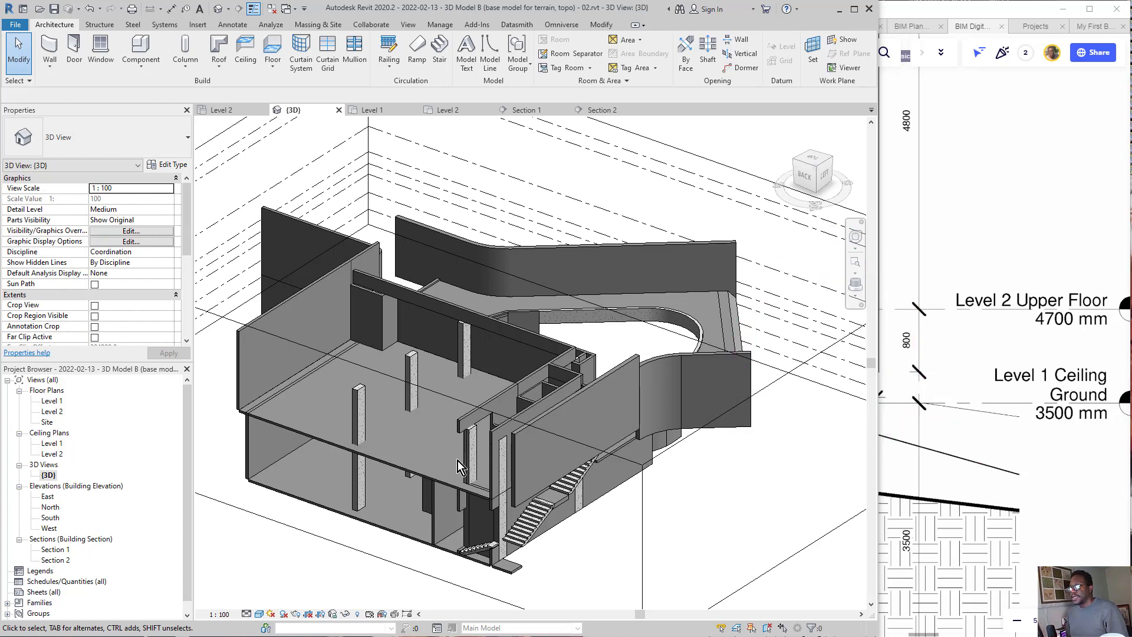
scroll(458, 461, "up", 2)
mouse_move(425, 483)
middle_mouse_down()
mouse_move(438, 503)
mouse_move(425, 478)
mouse_move(569, 393)
mouse_move(600, 324)
mouse_move(567, 346)
mouse_move(550, 518)
mouse_move(560, 486)
mouse_move(469, 439)
mouse_move(468, 392)
middle_mouse_up()
scroll(568, 494, "down", 1)
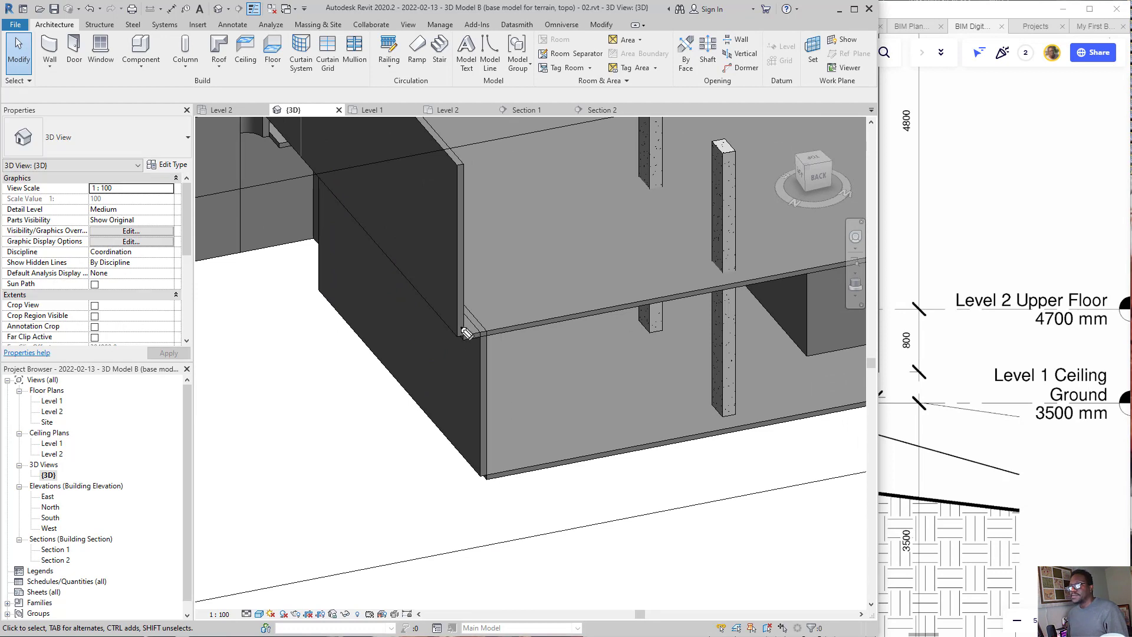
mouse_move(463, 336)
left_mouse_down()
mouse_move(464, 370)
mouse_move(339, 254)
left_mouse_up()
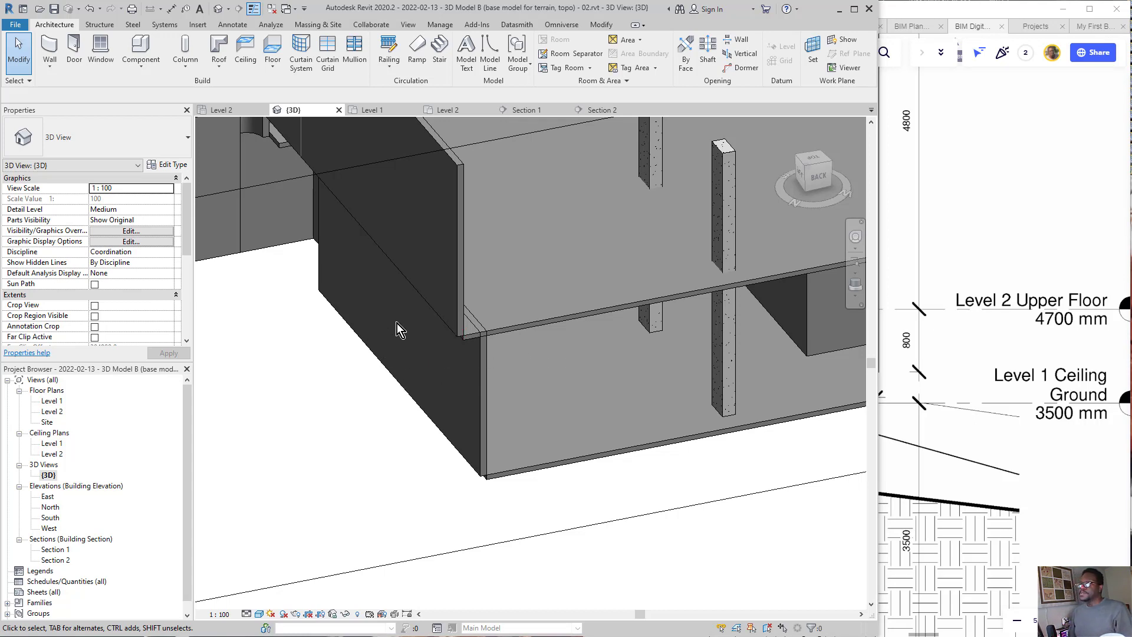
Step: Try a base offset of -800 and a top constraint of Up to level: Ceiling on the overhanging Level 2 wall
left_click(455, 271)
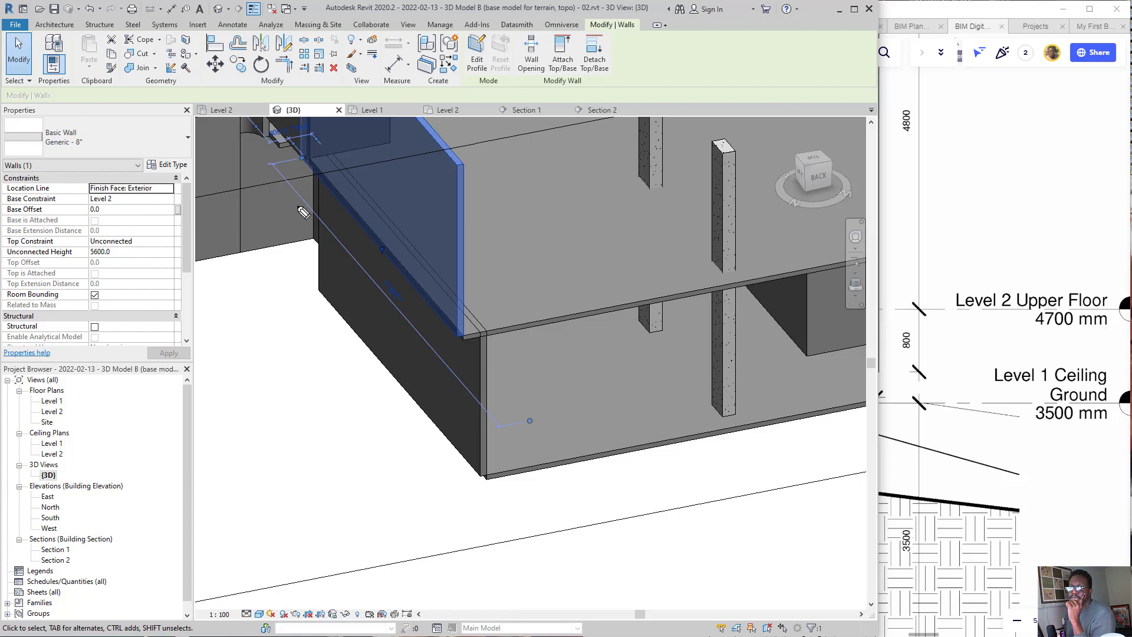
mouse_move(297, 207)
left_mouse_down()
mouse_move(176, 208)
mouse_move(207, 217)
left_mouse_up()
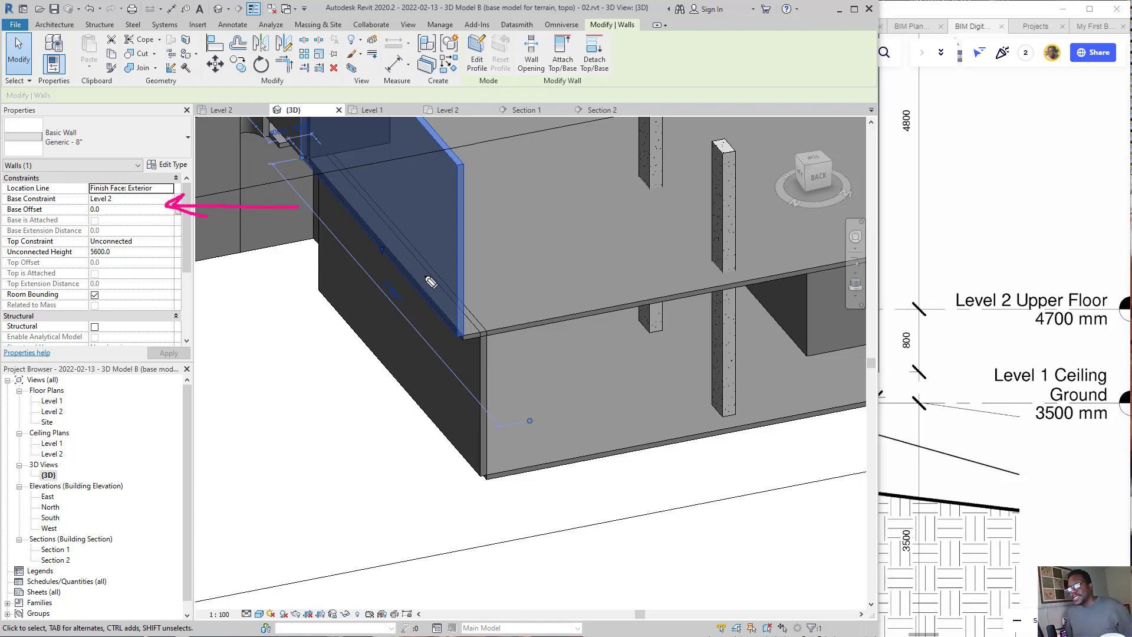
left_click(120, 209)
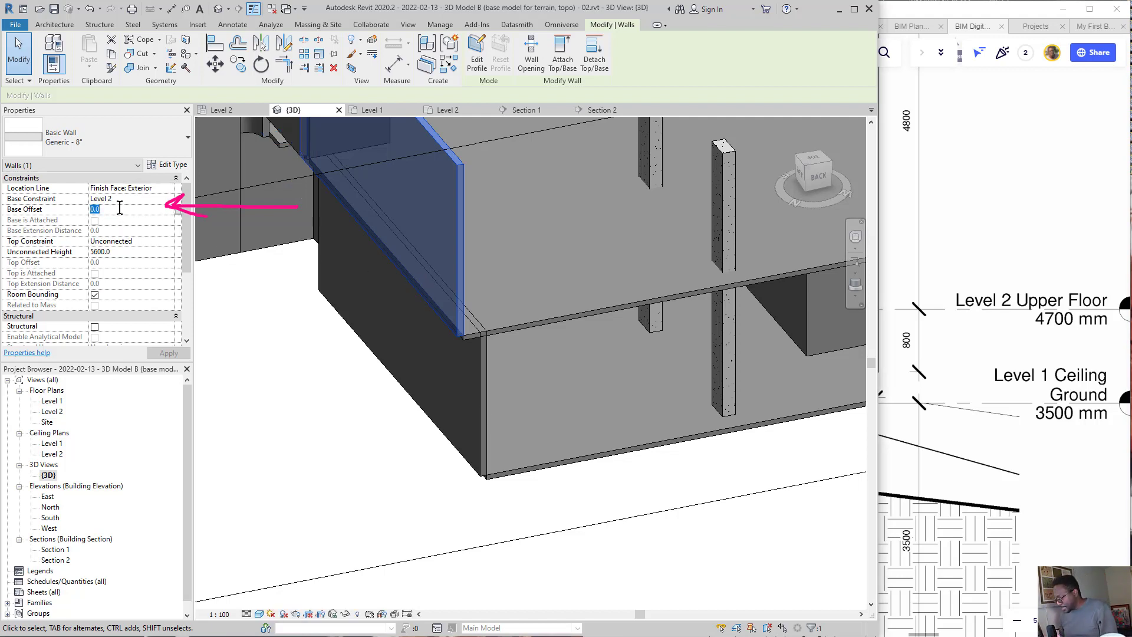
type("-80")
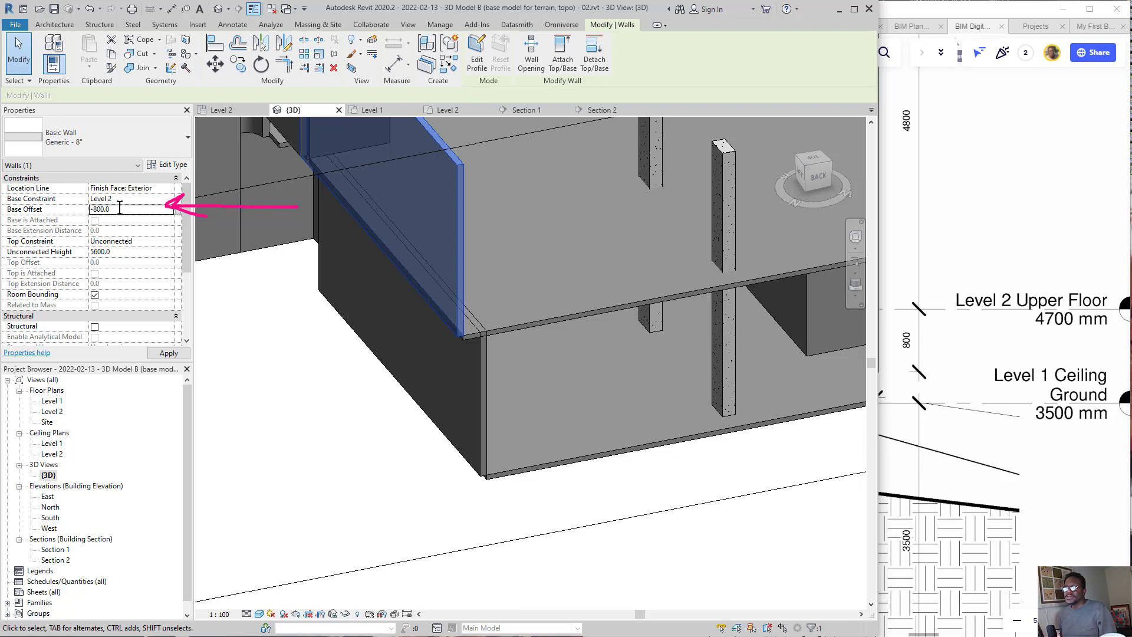
key("Return")
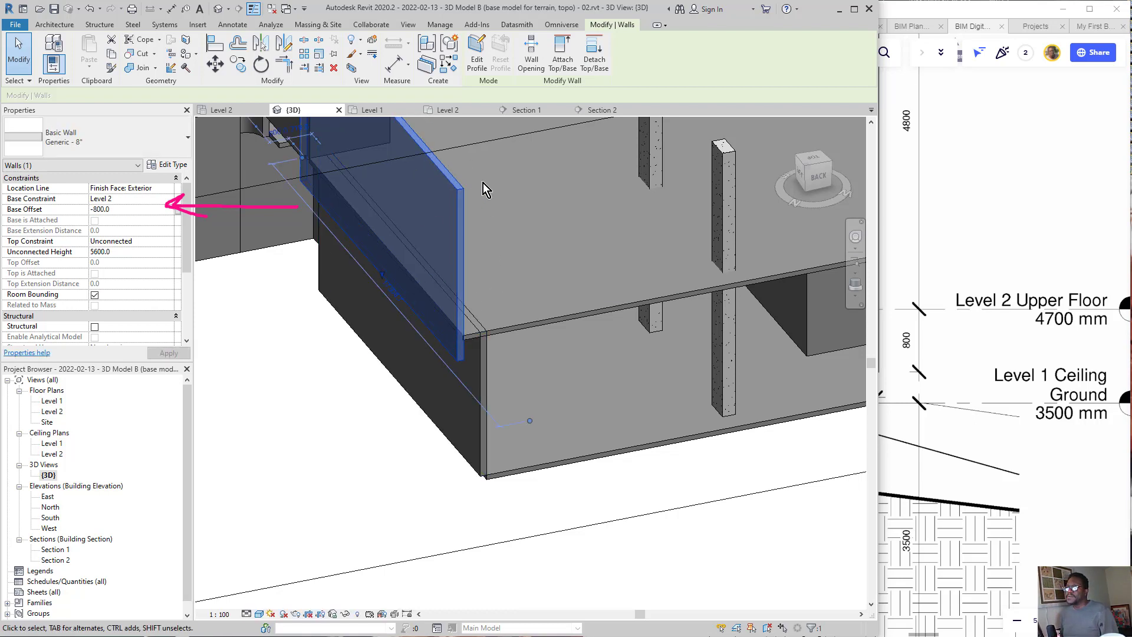
left_click(166, 240)
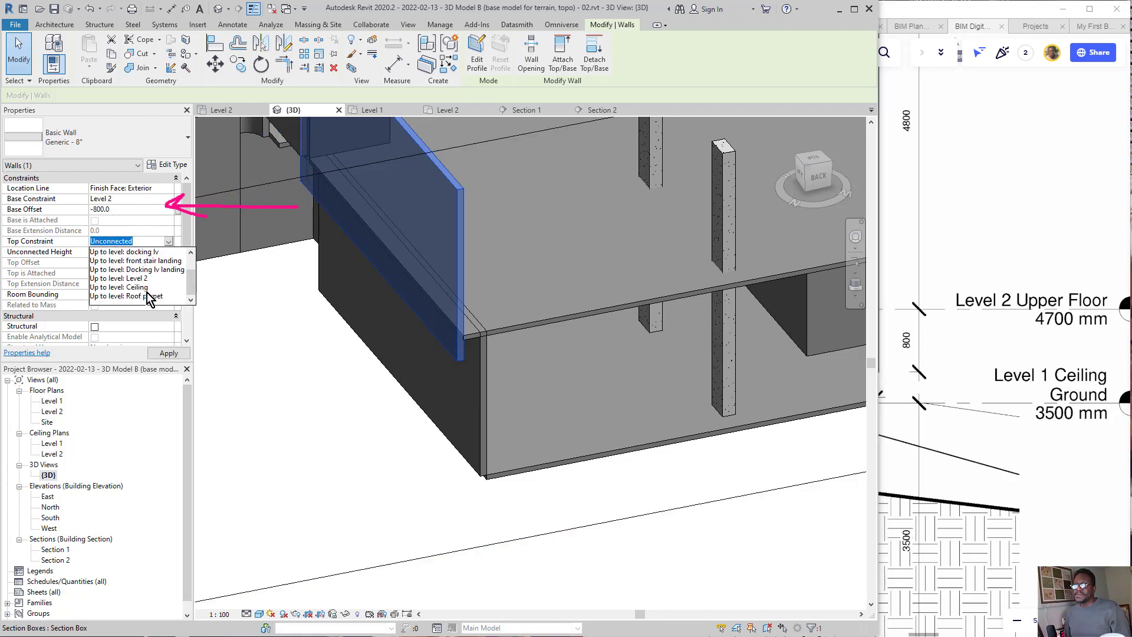
left_click(147, 289)
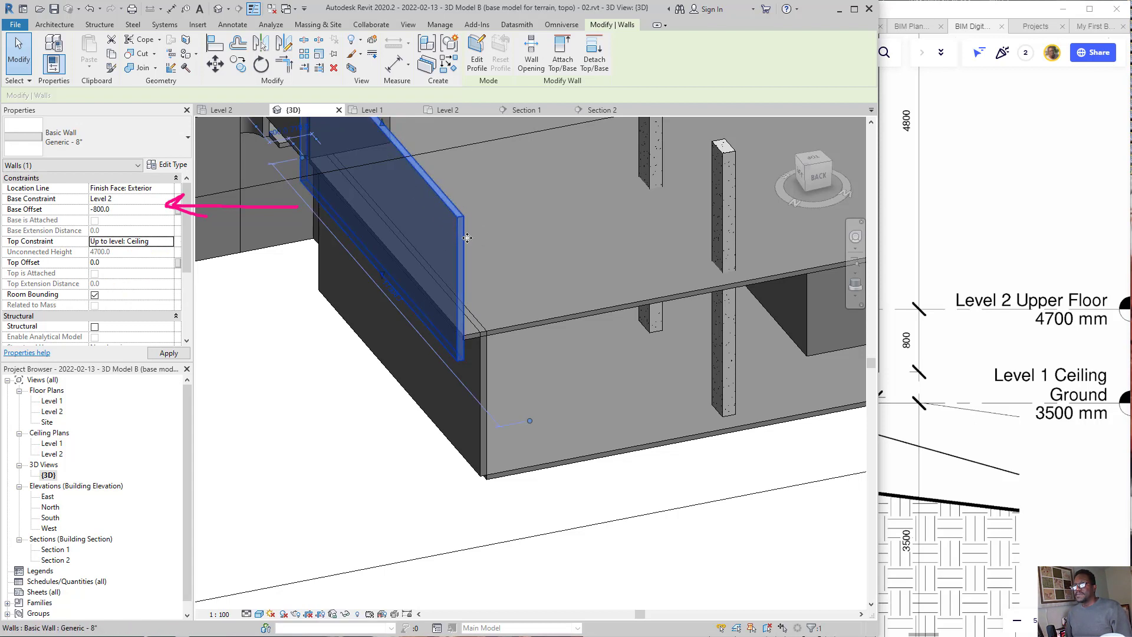
key("Escape")
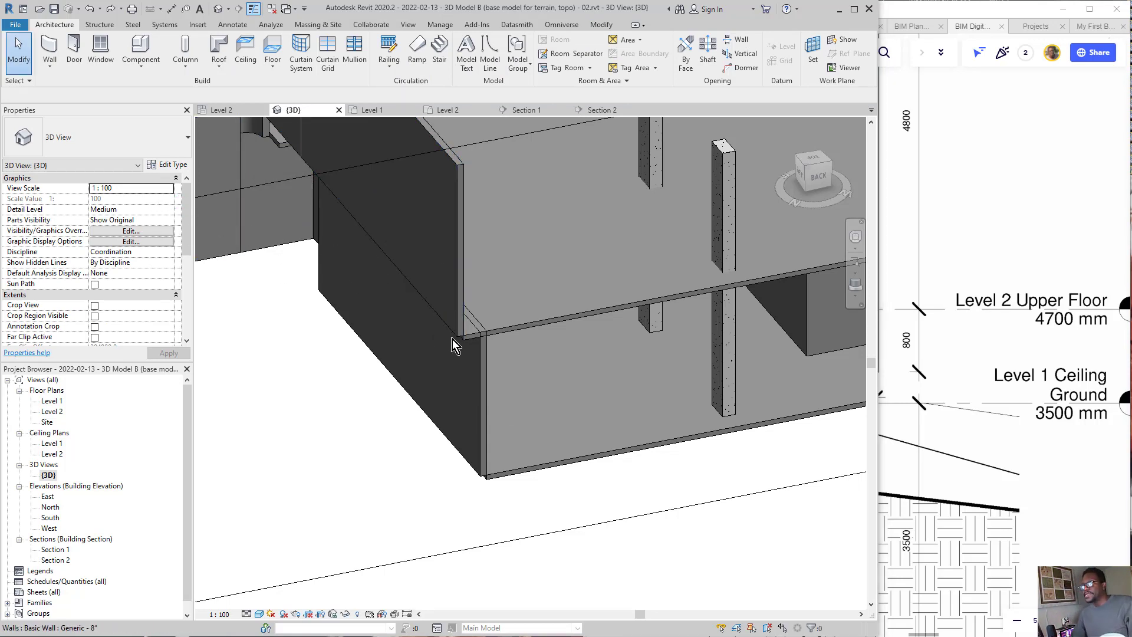
Step: Select the overhanging Level 2 wall and examine its Base Offset and Base Extension Distance properties
scroll(461, 333, "up", 2)
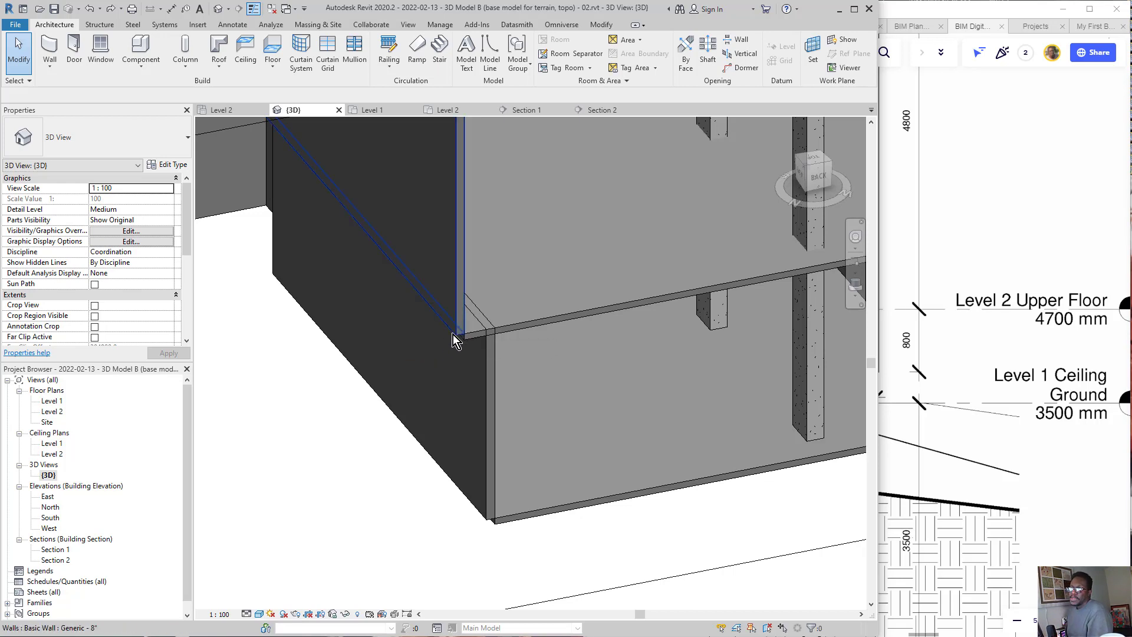
left_click(454, 332)
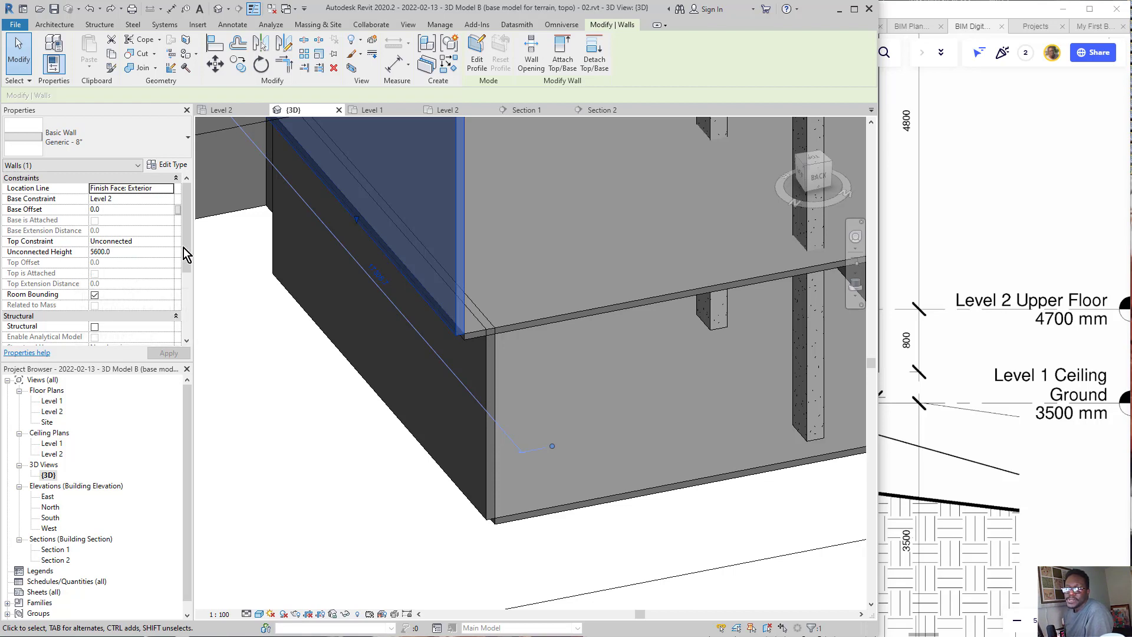
left_click_drag(300, 234, 122, 234)
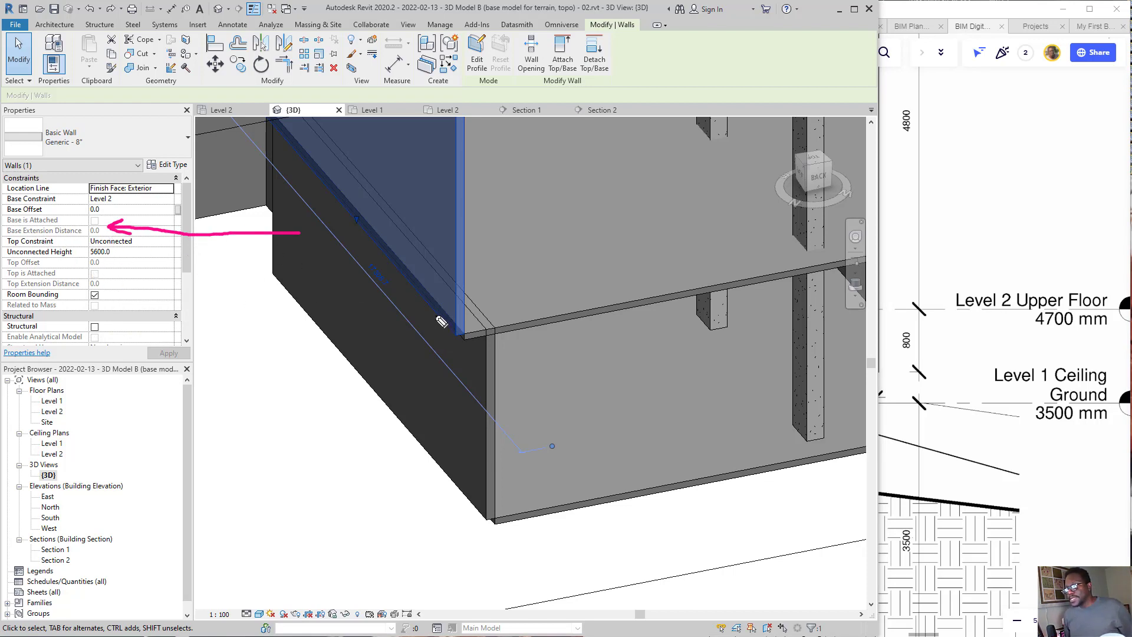
mouse_move(437, 314)
left_mouse_down()
mouse_move(431, 368)
mouse_move(452, 355)
left_mouse_up()
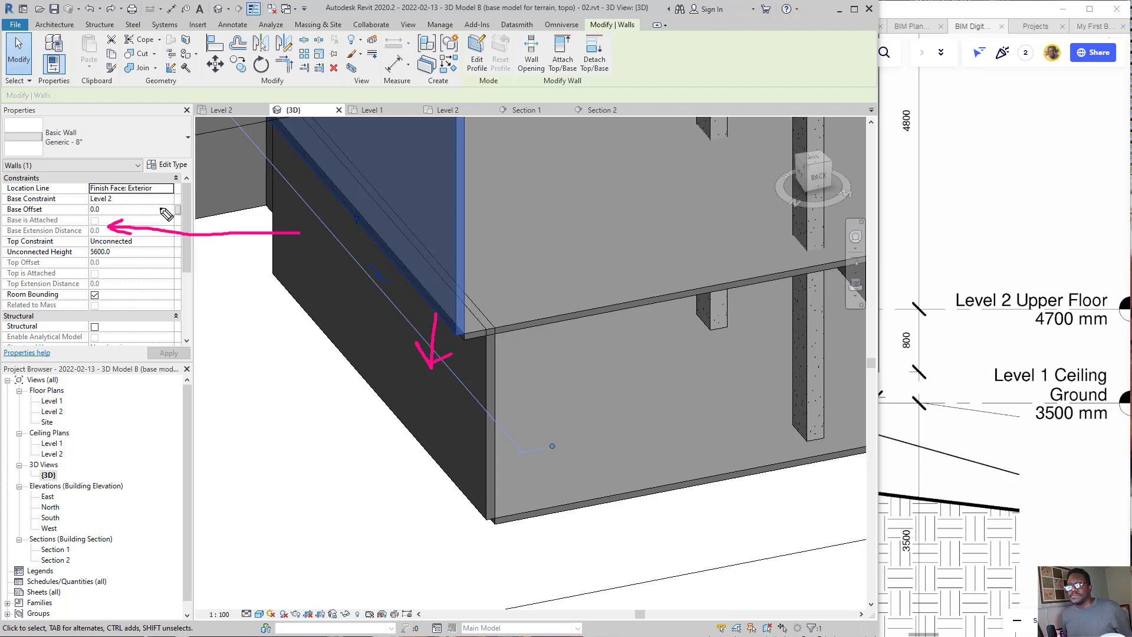
mouse_move(159, 208)
left_mouse_down()
mouse_move(100, 209)
mouse_move(113, 213)
left_mouse_up()
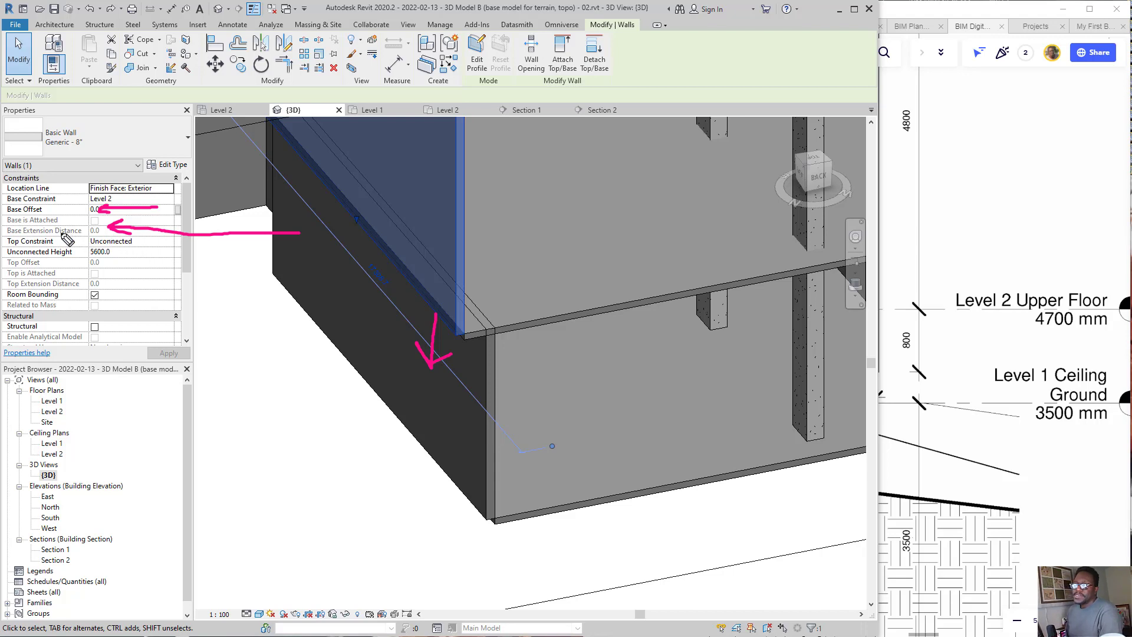
left_click_drag(7, 233, 96, 238)
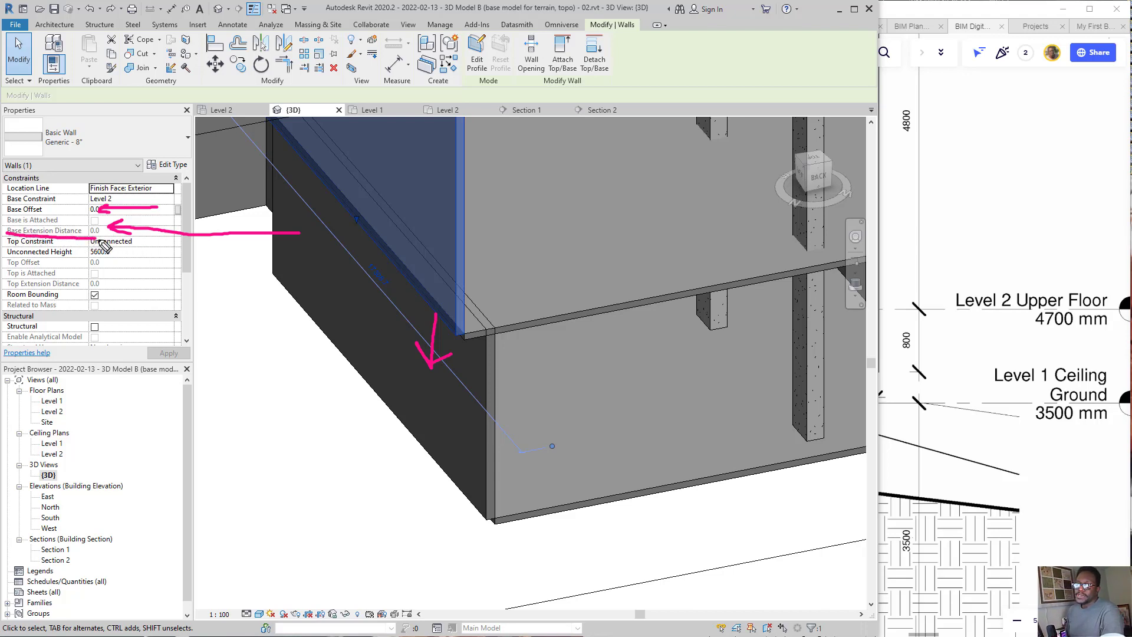
key("ctrl+shift+5")
mouse_move(123, 177)
left_mouse_down()
mouse_move(140, 271)
mouse_move(67, 233)
left_mouse_up()
left_click_drag(436, 349, 456, 346)
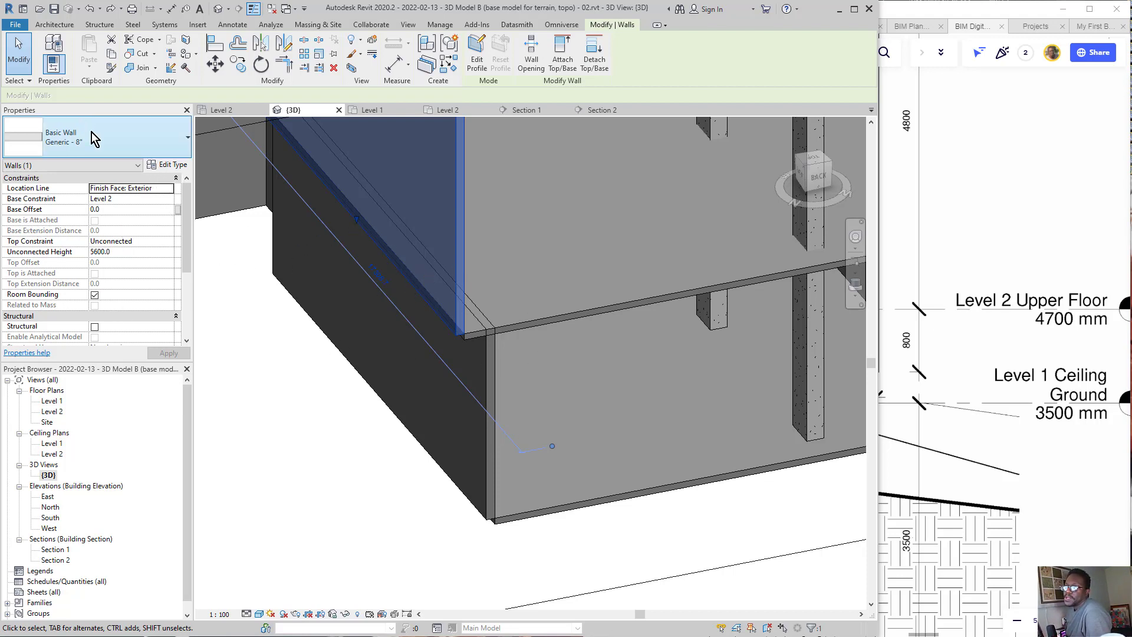
Step: Open the type properties of the selected Generic - 8" wall and show the preview of its profile
left_click(177, 166)
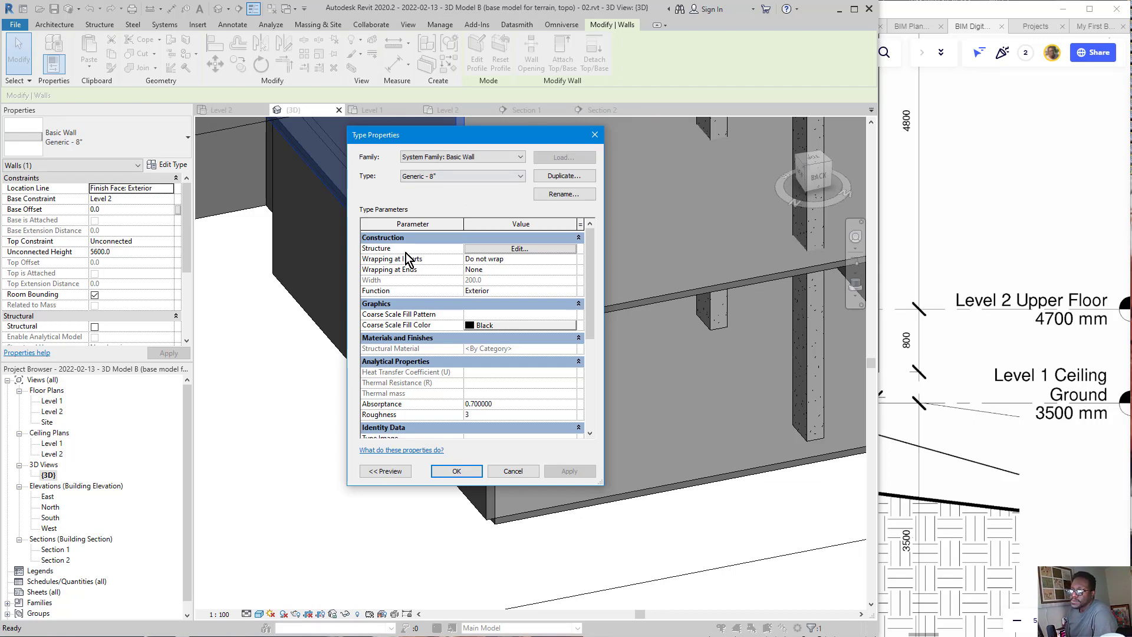
scroll(474, 298, "down", 1)
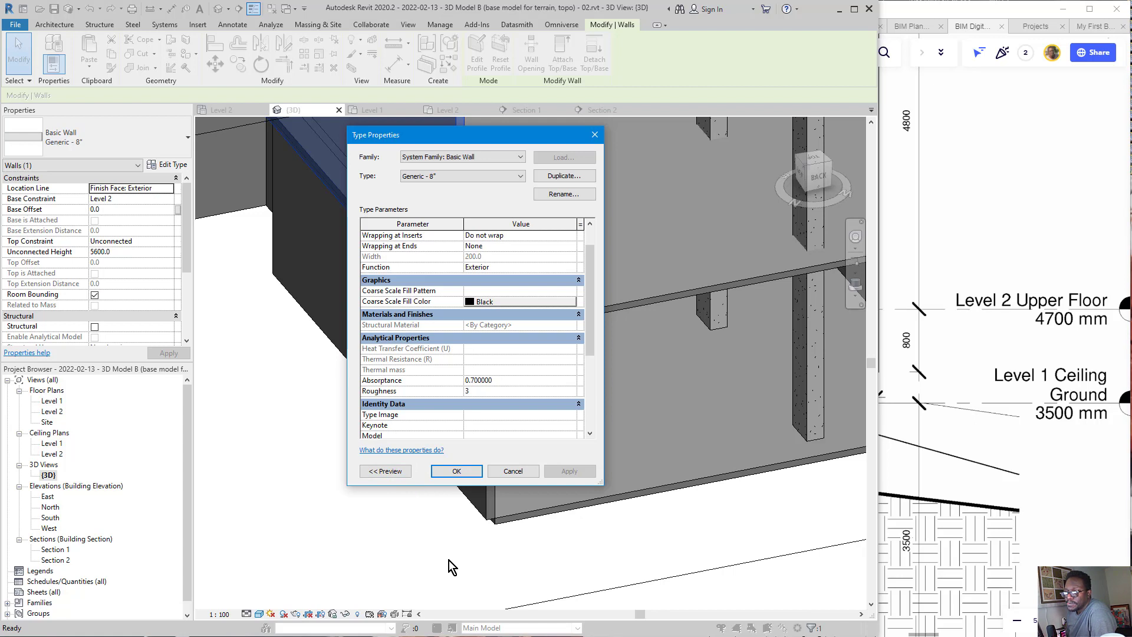
mouse_move(432, 565)
left_mouse_down()
mouse_move(401, 484)
mouse_move(431, 494)
left_mouse_up()
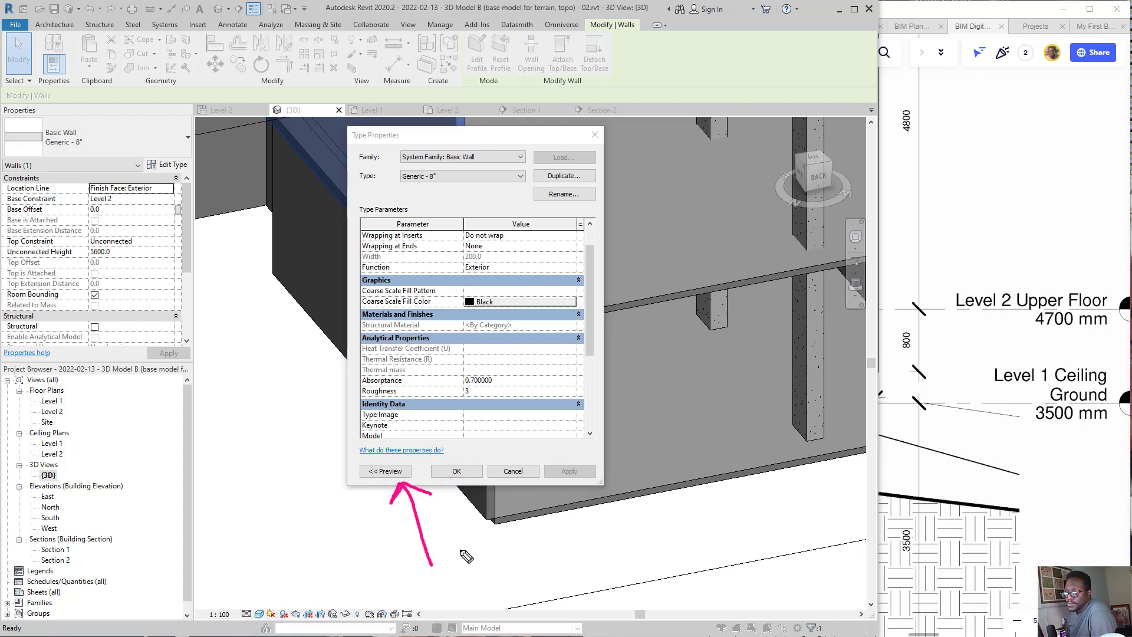
left_click_drag(406, 556, 377, 538)
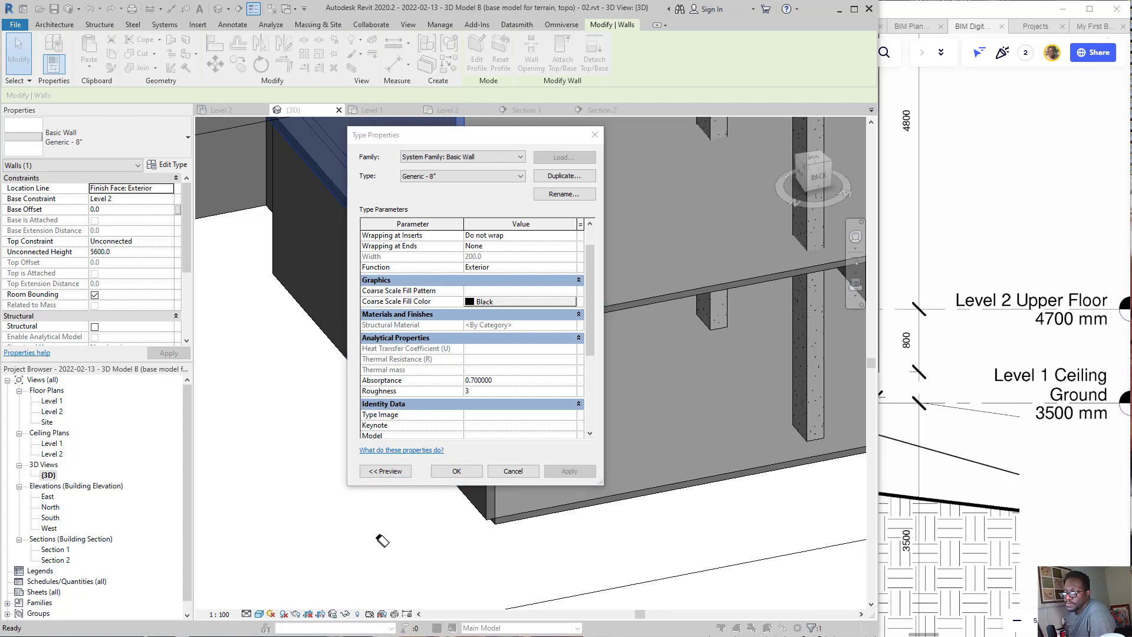
left_click(364, 469)
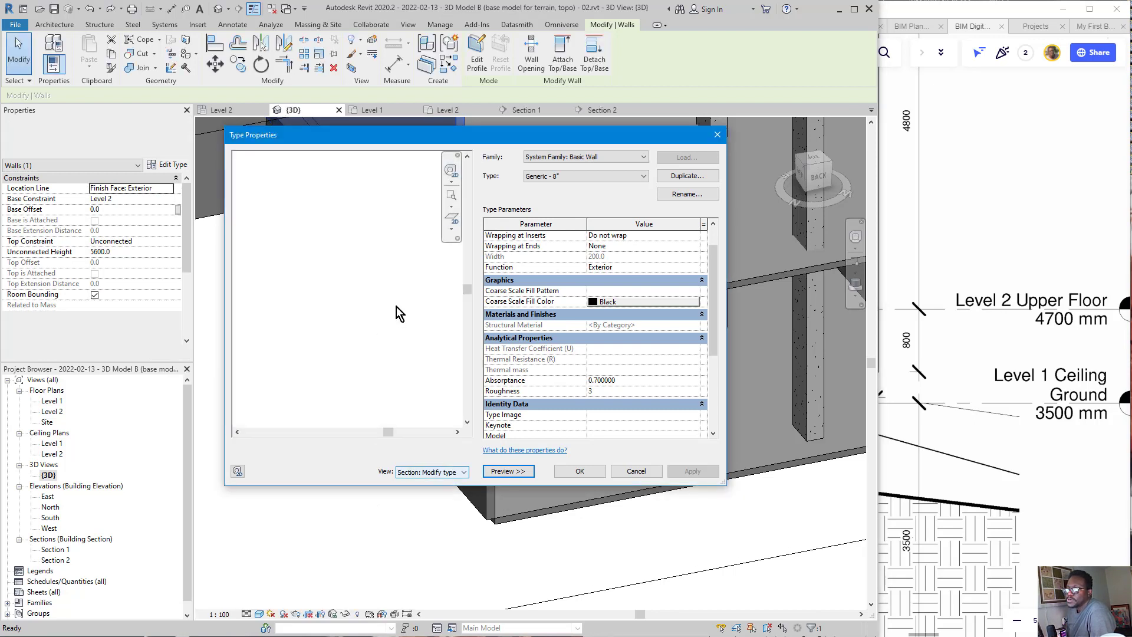
scroll(415, 292, "down", 2)
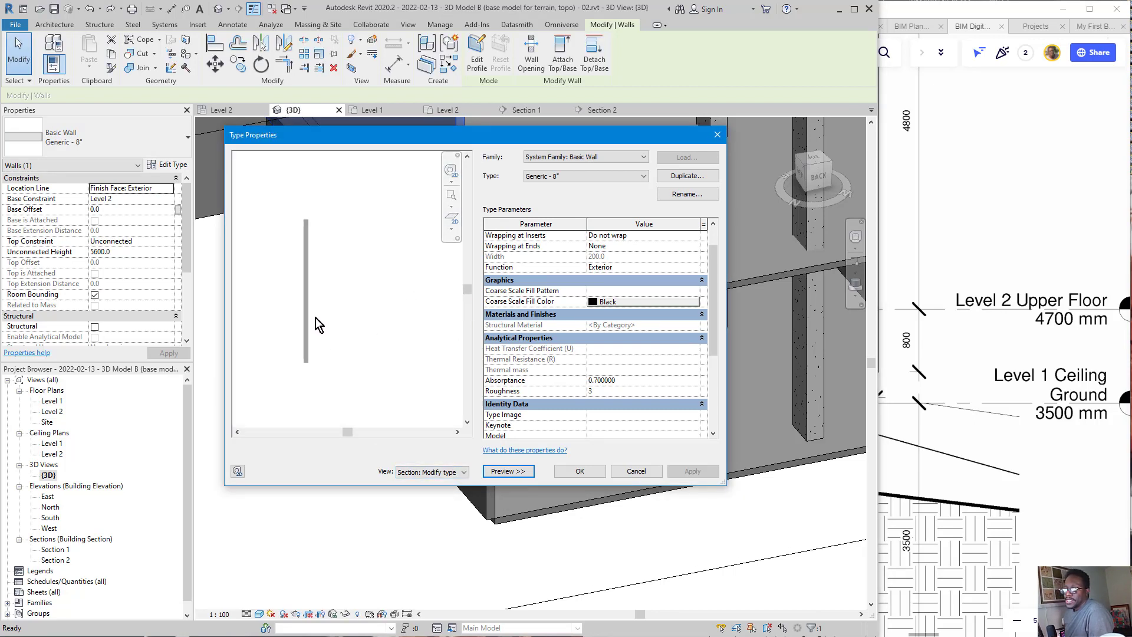
scroll(393, 352, "up", 4)
middle_click_drag(333, 338, 421, 350)
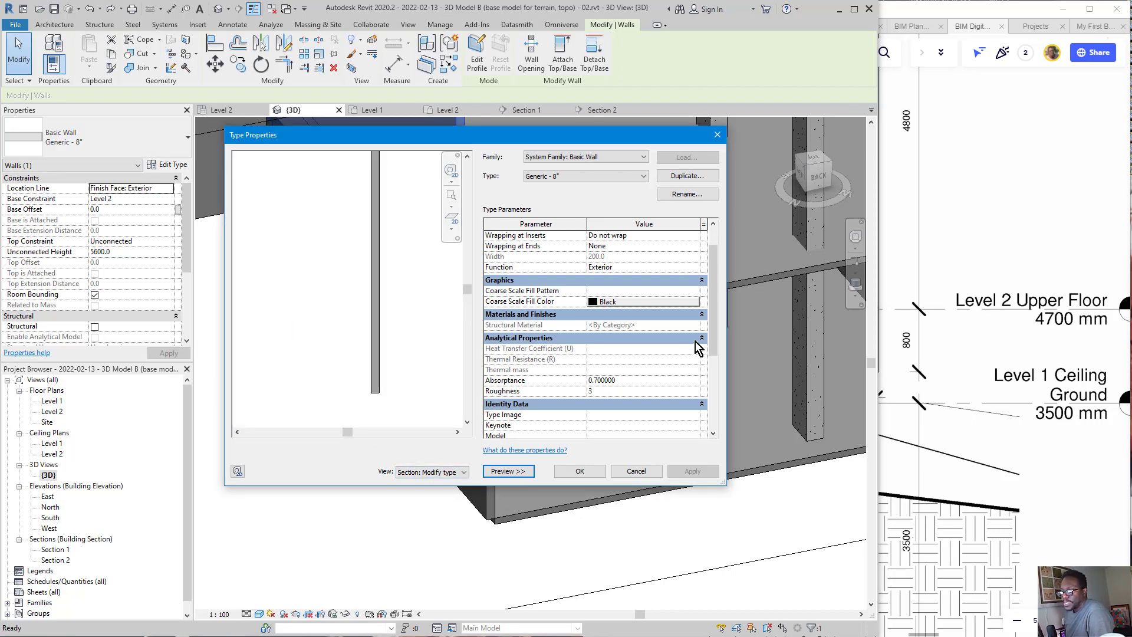
mouse_move(713, 345)
left_mouse_down()
mouse_move(721, 403)
mouse_move(723, 331)
left_mouse_up()
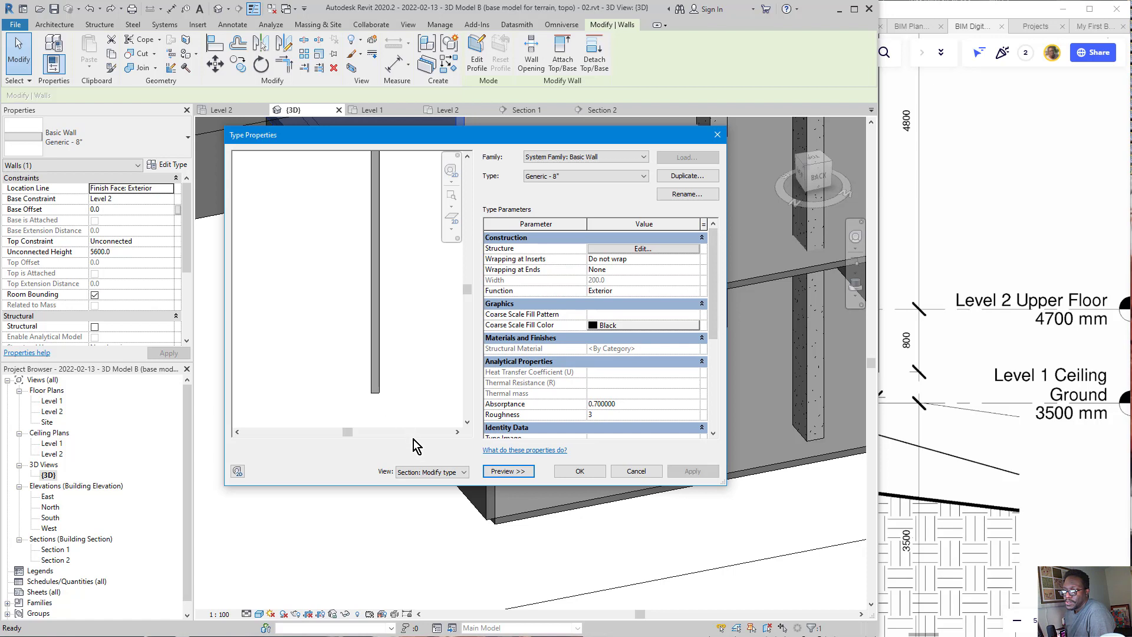
Step: Set the wall type preview to the Section: Modify type attributes view
left_click(441, 475)
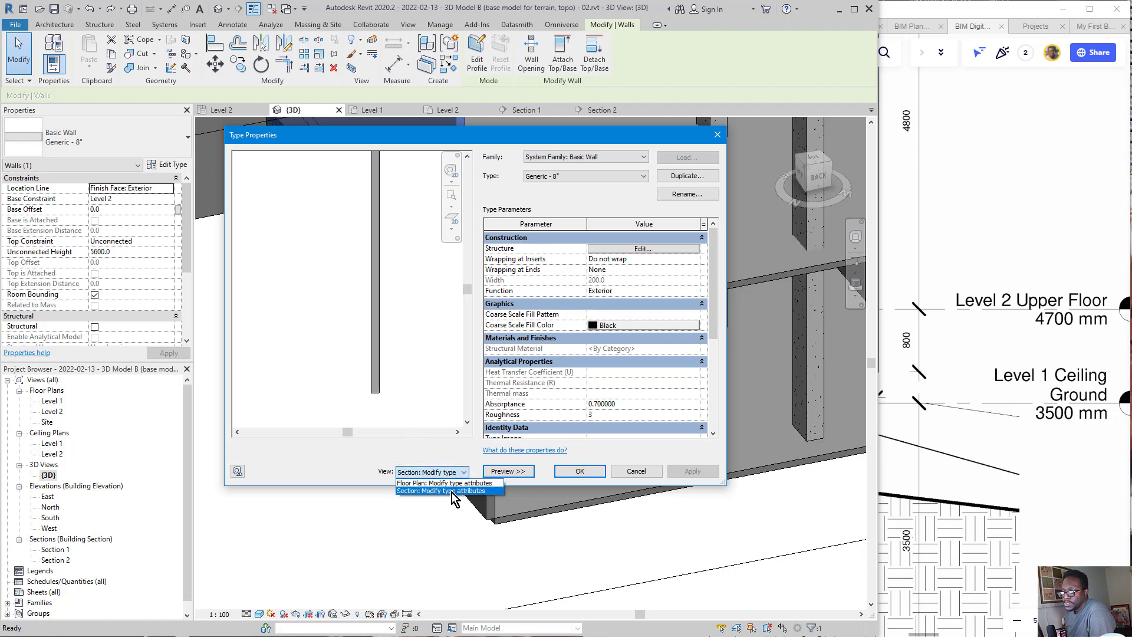
left_click(448, 483)
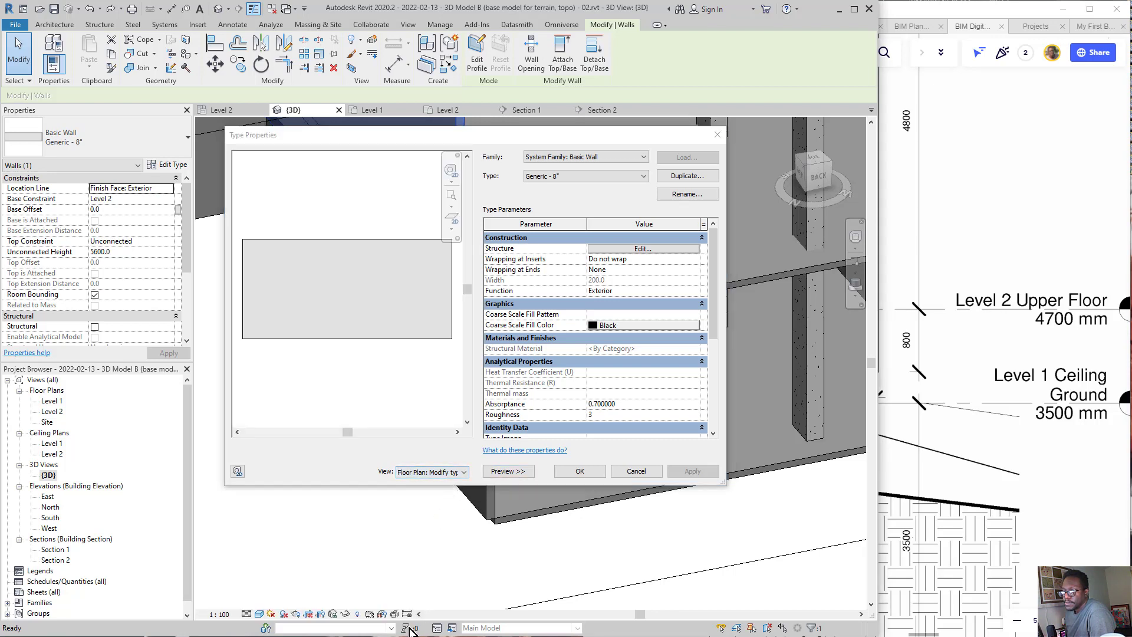
left_click(441, 473)
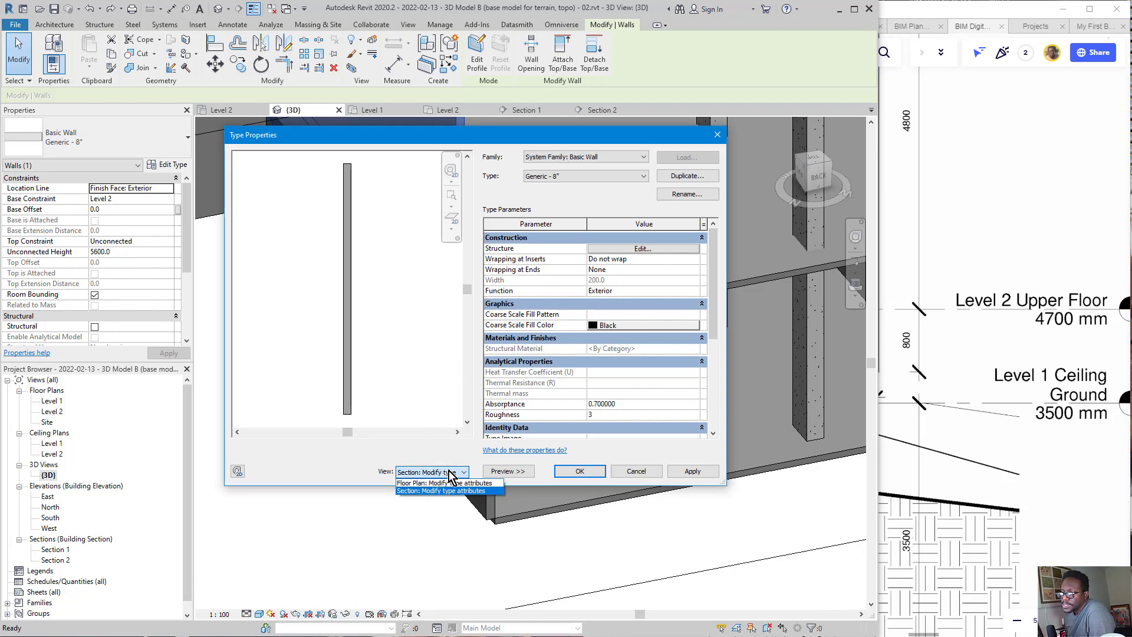
left_click(427, 472)
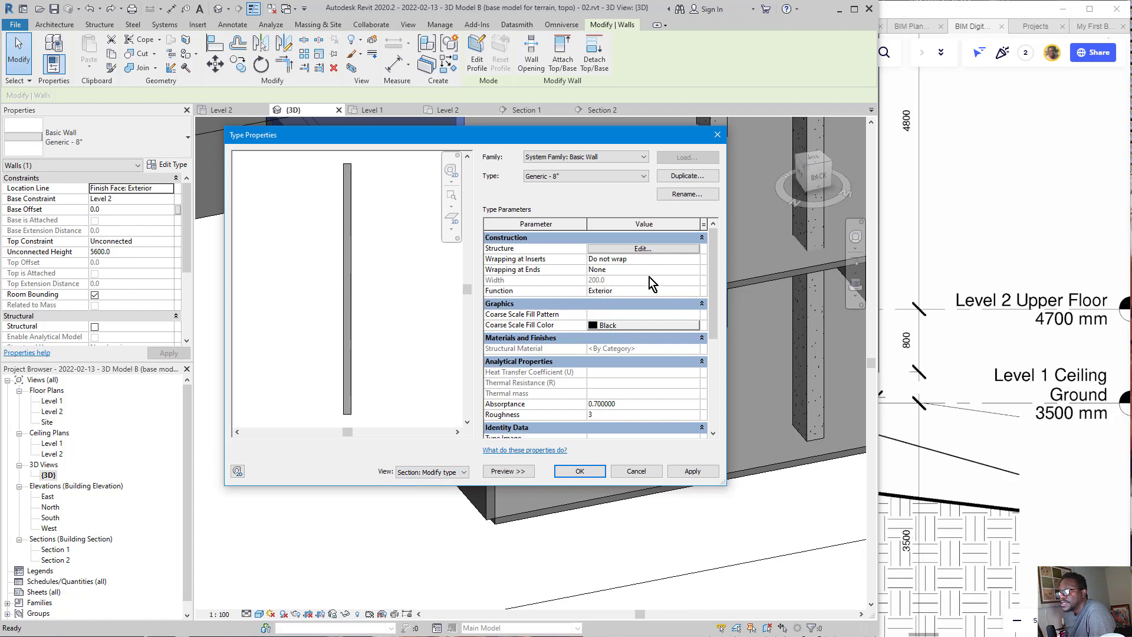
Step: Open the structure of the Generic - 8" wall type for editing
key("ctrl+shift+3")
mouse_move(681, 246)
left_mouse_down()
mouse_move(605, 243)
mouse_move(637, 230)
left_mouse_up()
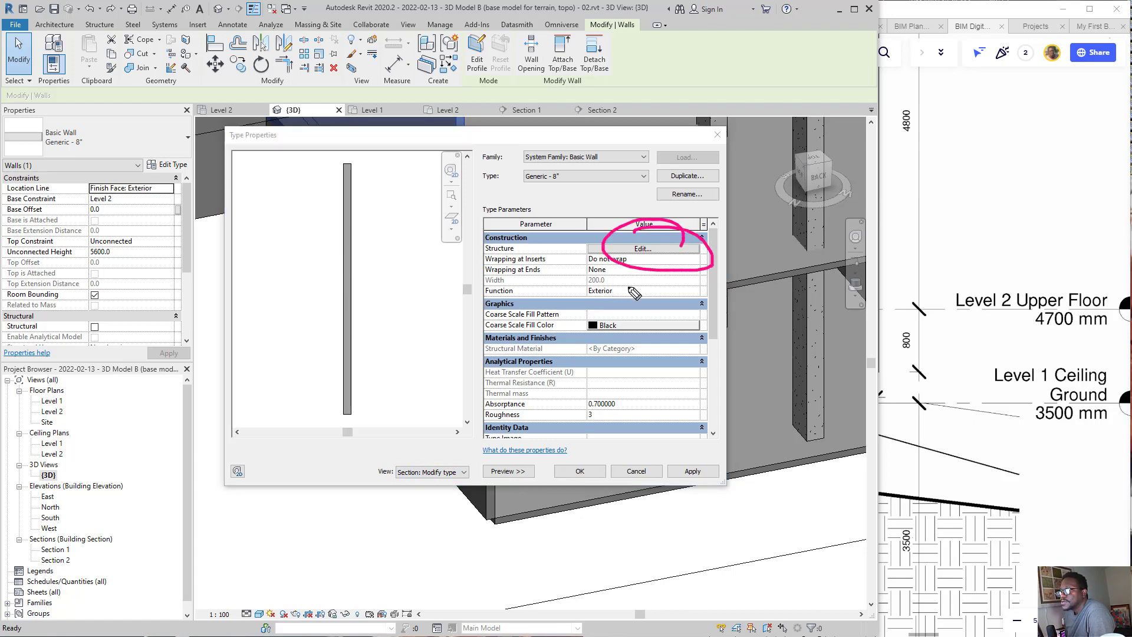
left_click(647, 258)
key("ctrl+shift+3")
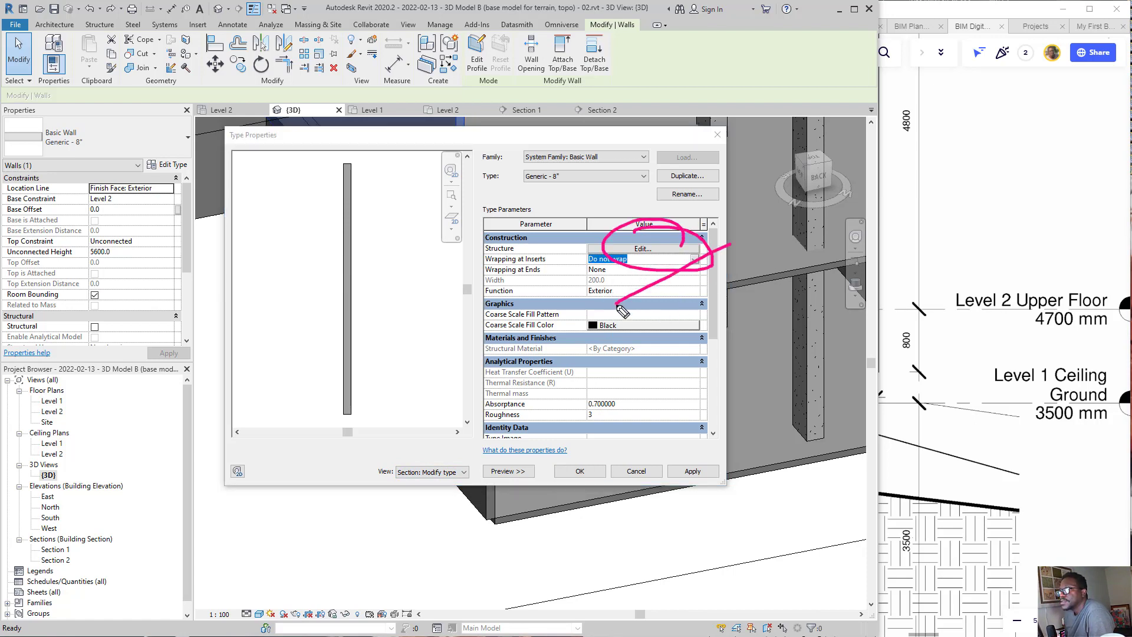
left_click_drag(616, 303, 731, 242)
mouse_move(670, 210)
left_mouse_down()
mouse_move(691, 306)
mouse_move(617, 278)
left_mouse_up()
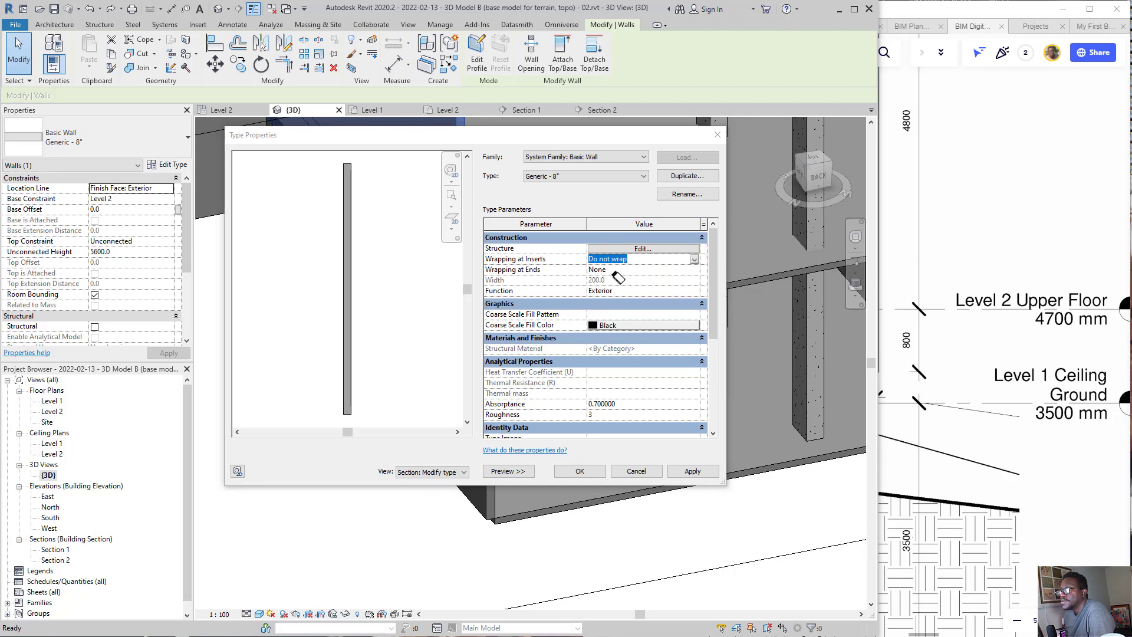
left_click(667, 249)
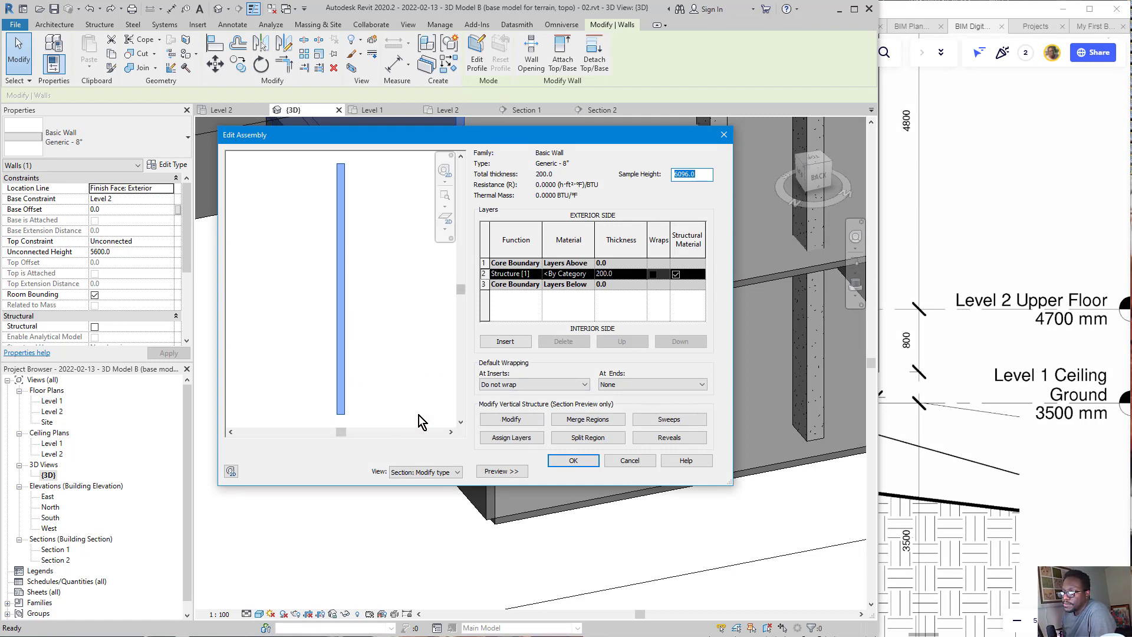
Step: Modify the wall's vertical structure in the section preview, unlocking the bottom edge of the structure layer to make it extendable
left_click_drag(351, 347, 481, 422)
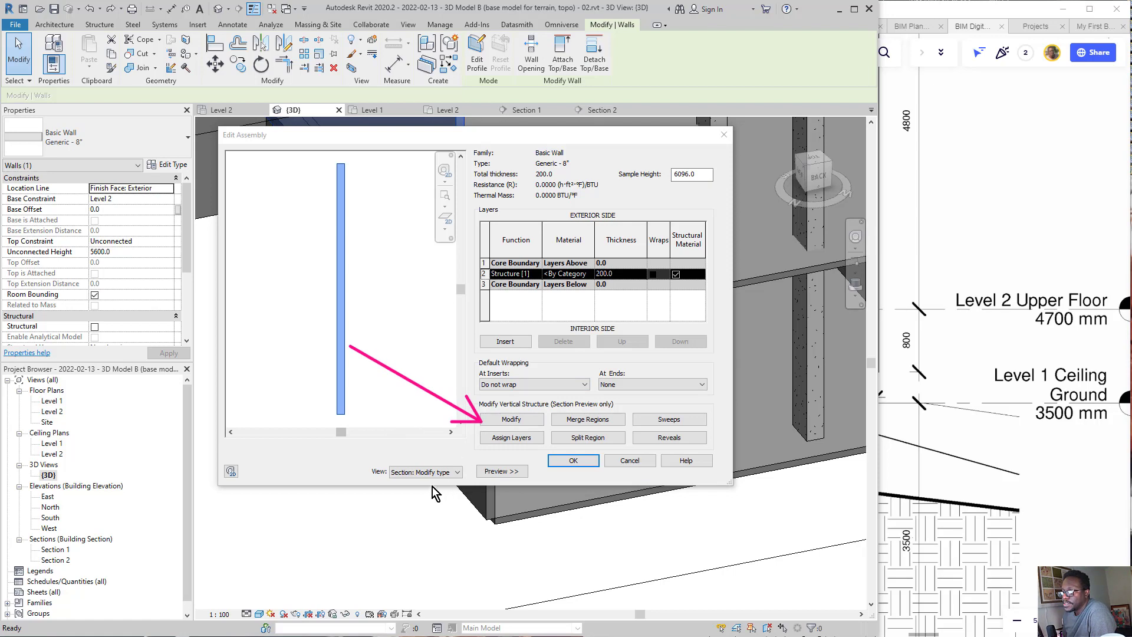
left_click(506, 420)
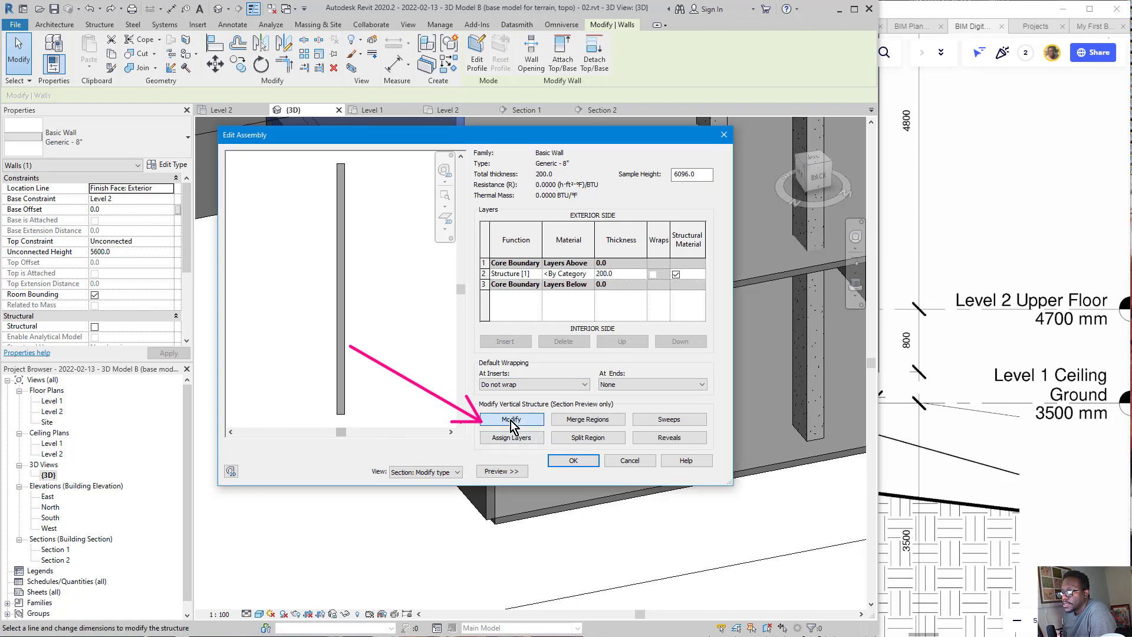
left_click(511, 420)
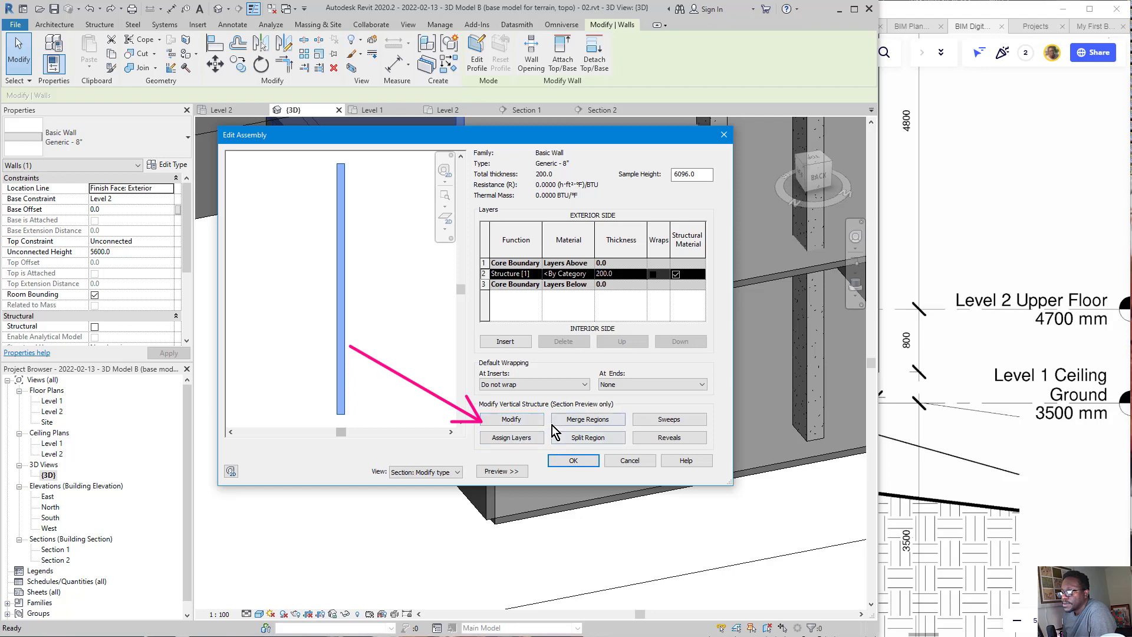
left_click(519, 422)
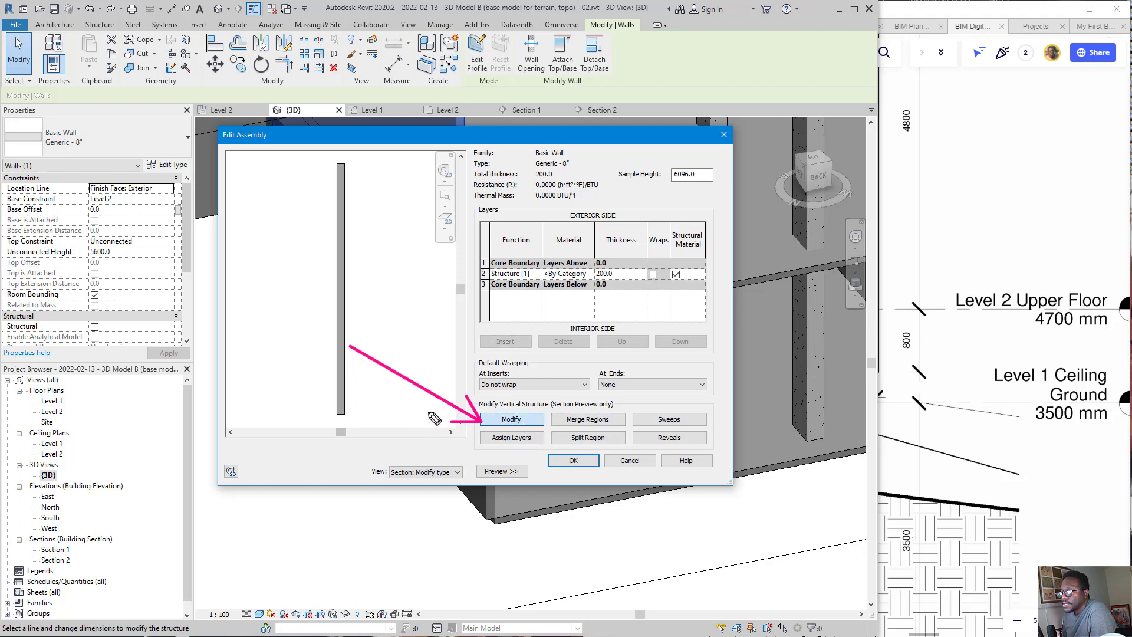
key("Escape")
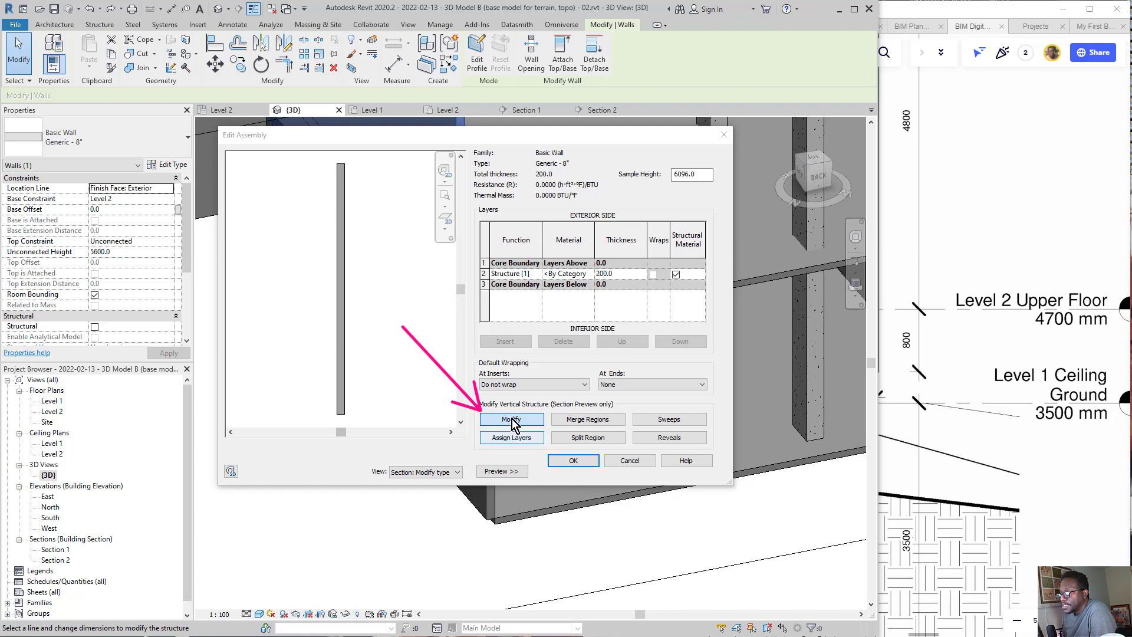
left_click(342, 416)
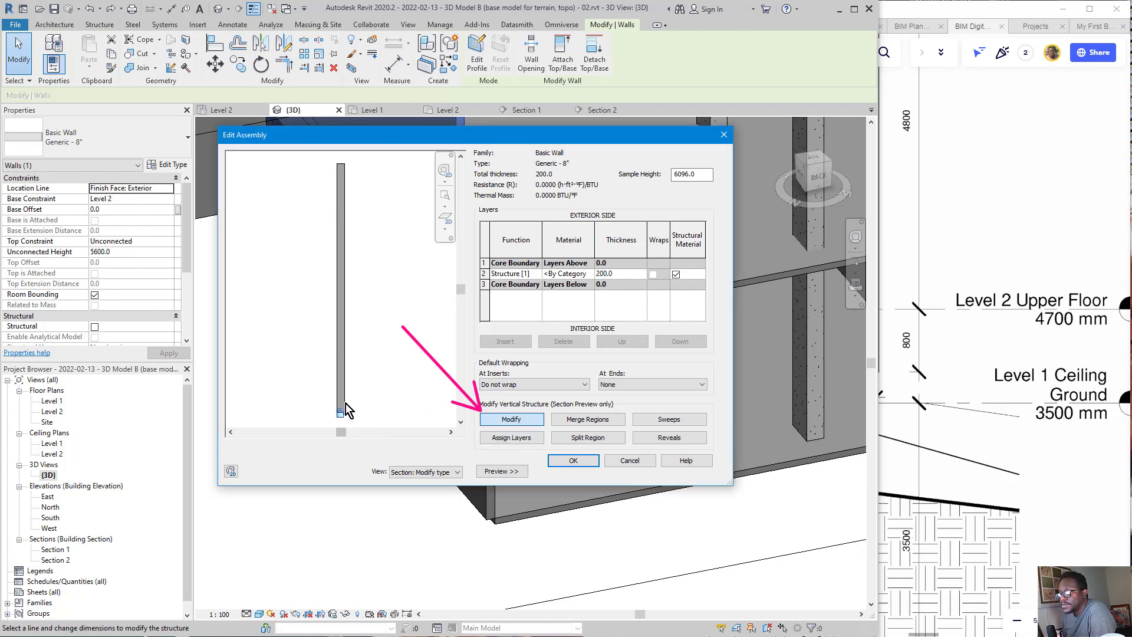
left_click(337, 355)
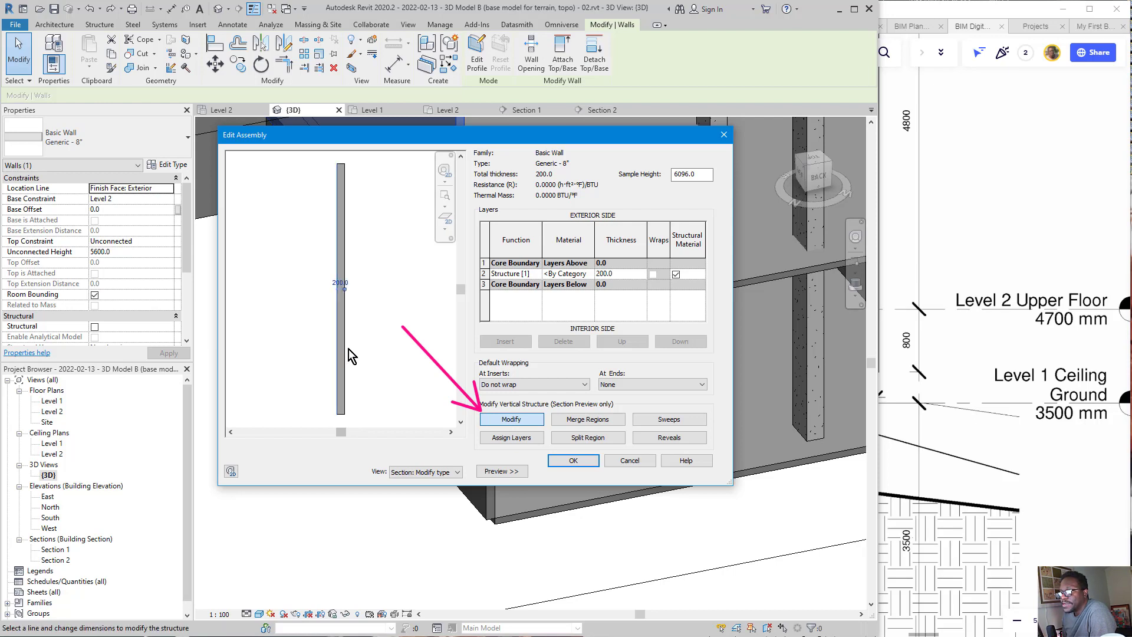
left_click(348, 349)
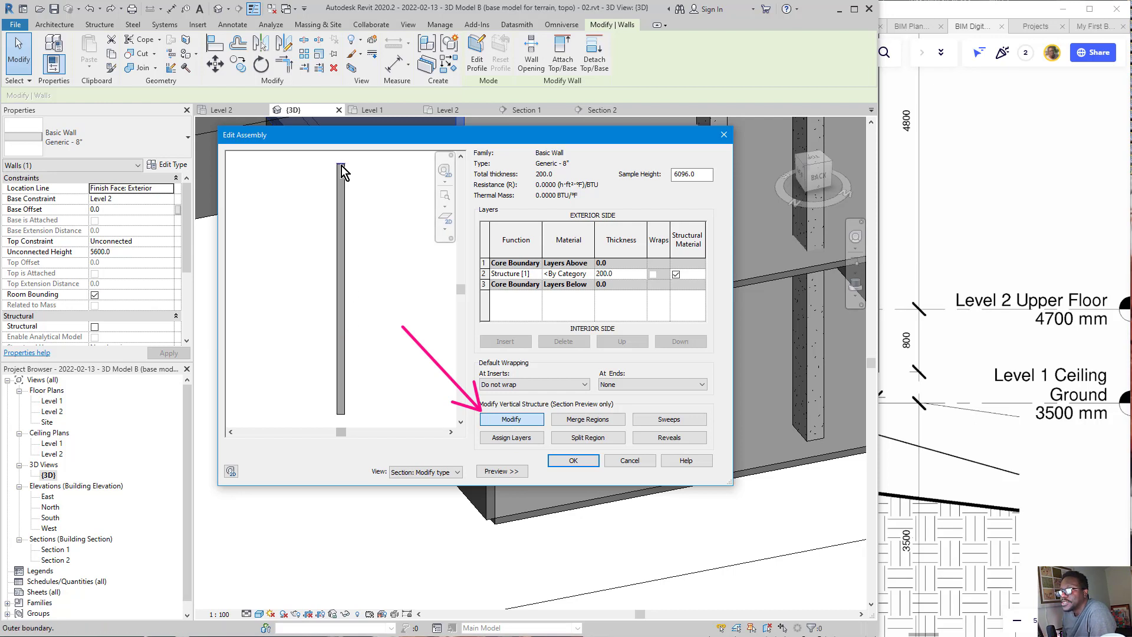
left_click(346, 184)
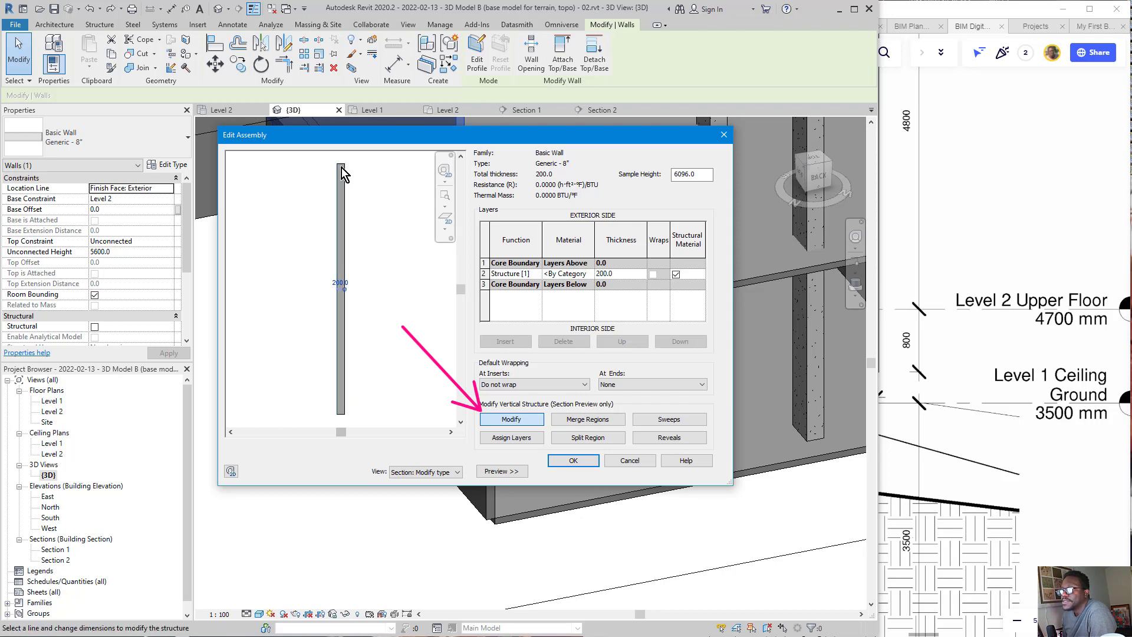
left_click(341, 166)
left_click(341, 415)
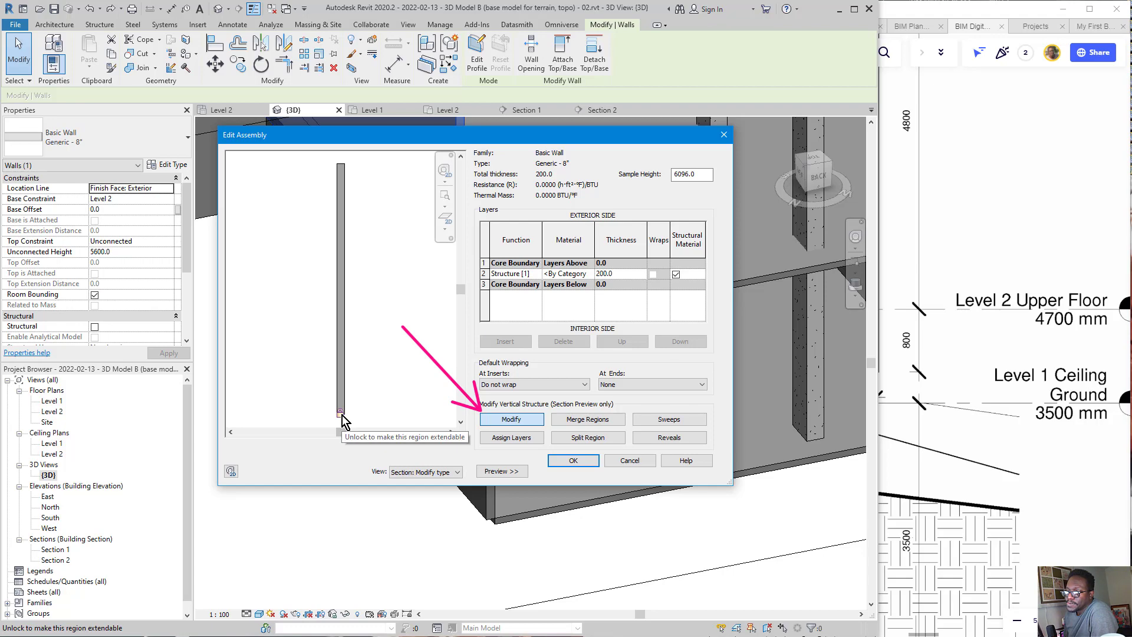
left_click(342, 413)
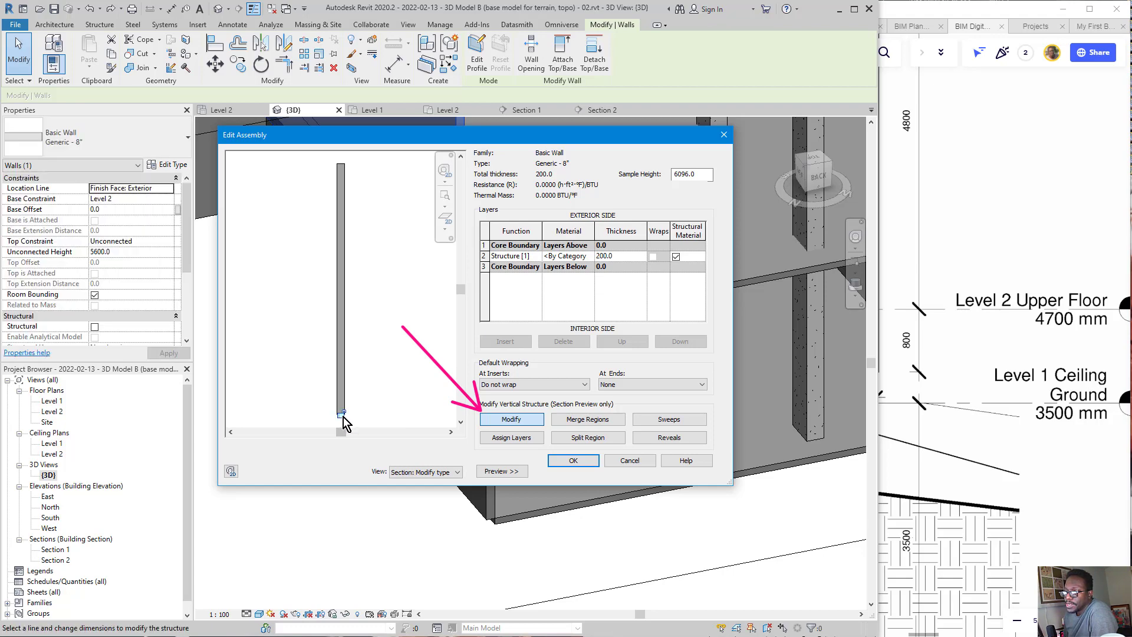
mouse_move(381, 406)
left_mouse_down()
mouse_move(361, 400)
mouse_move(337, 426)
mouse_move(375, 413)
left_mouse_up()
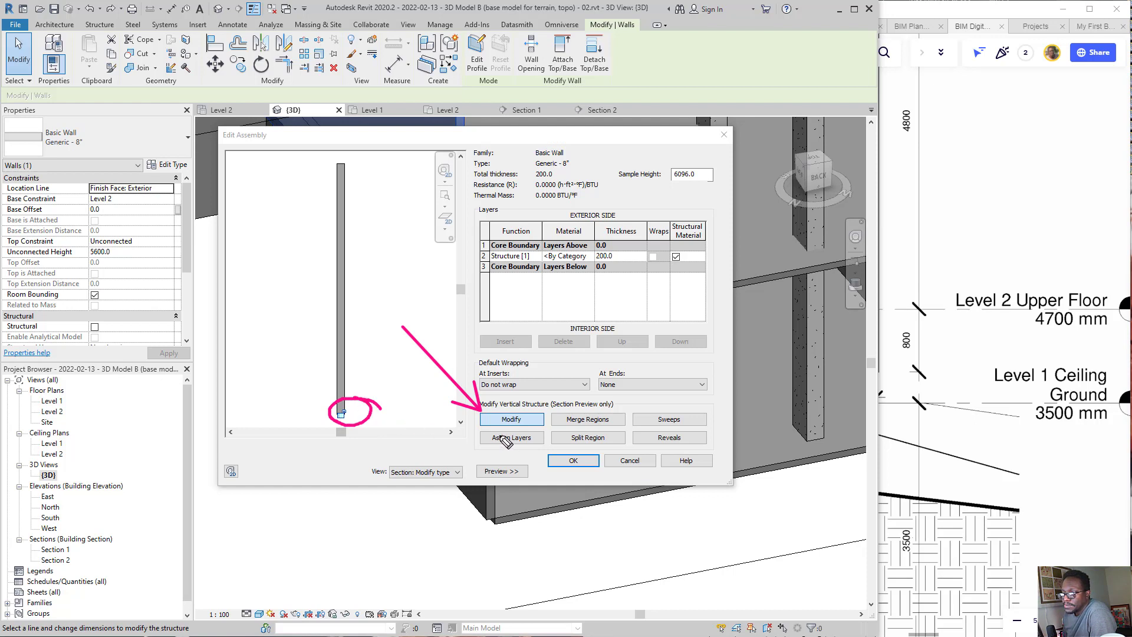
left_click_drag(564, 351, 534, 415)
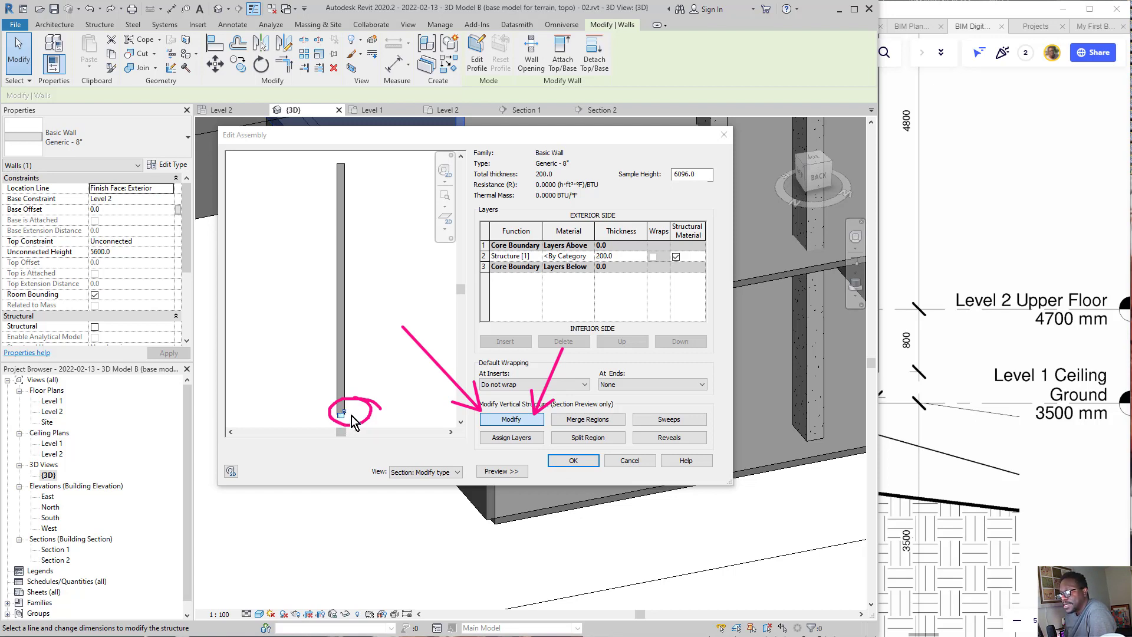
key("ctrl+shift+5")
left_click_drag(376, 398, 479, 393)
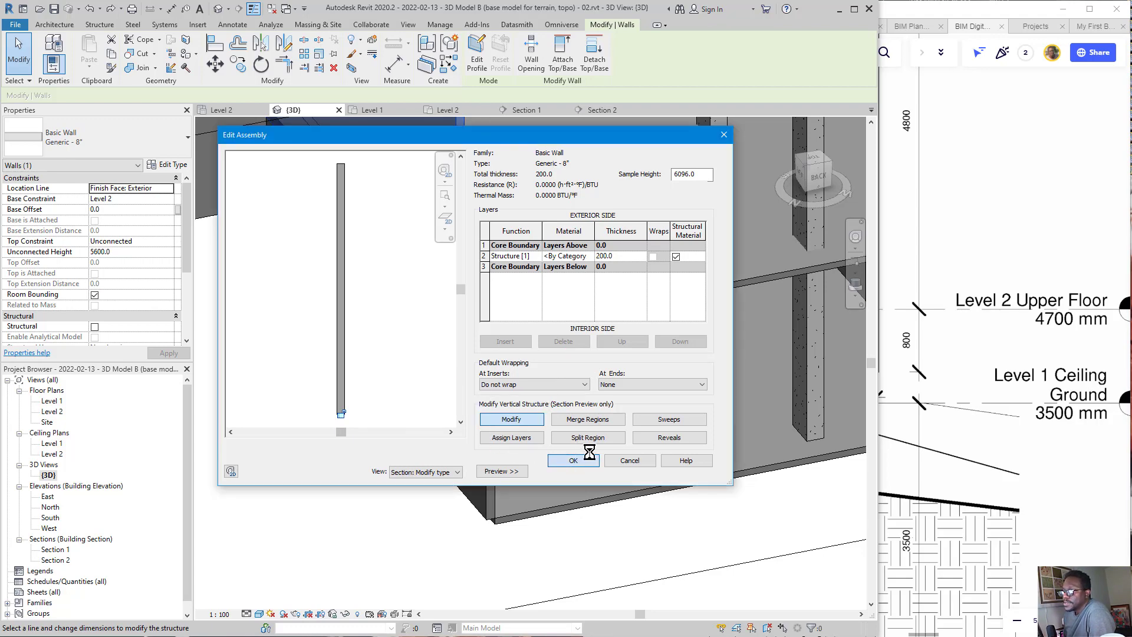
Step: Accept the modified wall structure and apply the changes to the Generic - 8" wall type
left_click(573, 461)
left_click(560, 467)
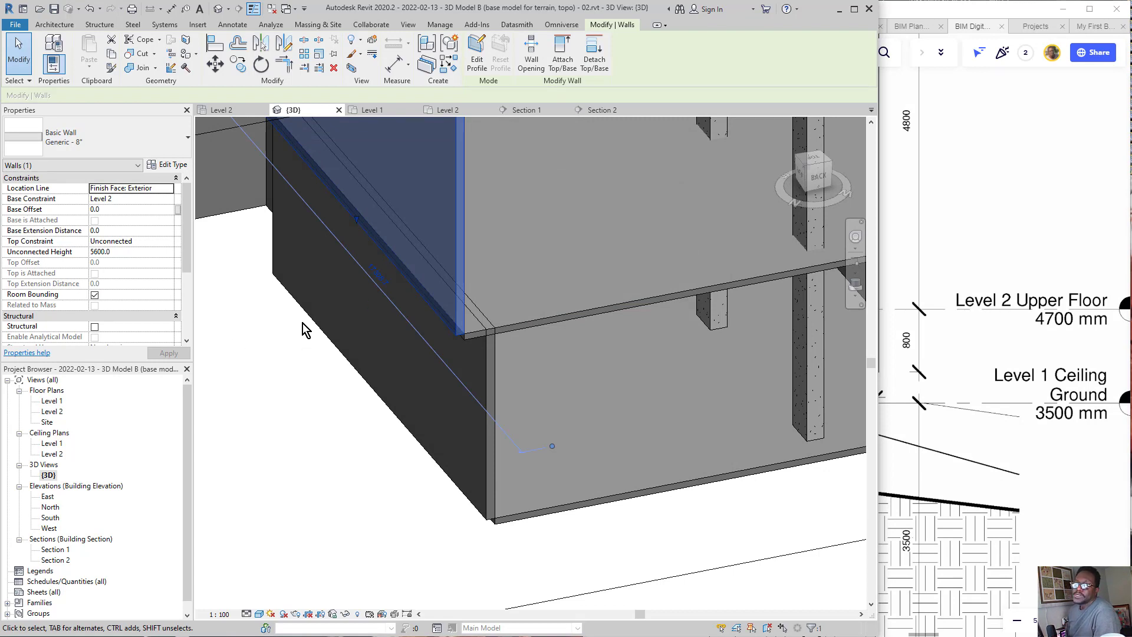
mouse_move(233, 233)
left_mouse_down()
mouse_move(121, 231)
mouse_move(127, 243)
mouse_move(144, 218)
left_mouse_up()
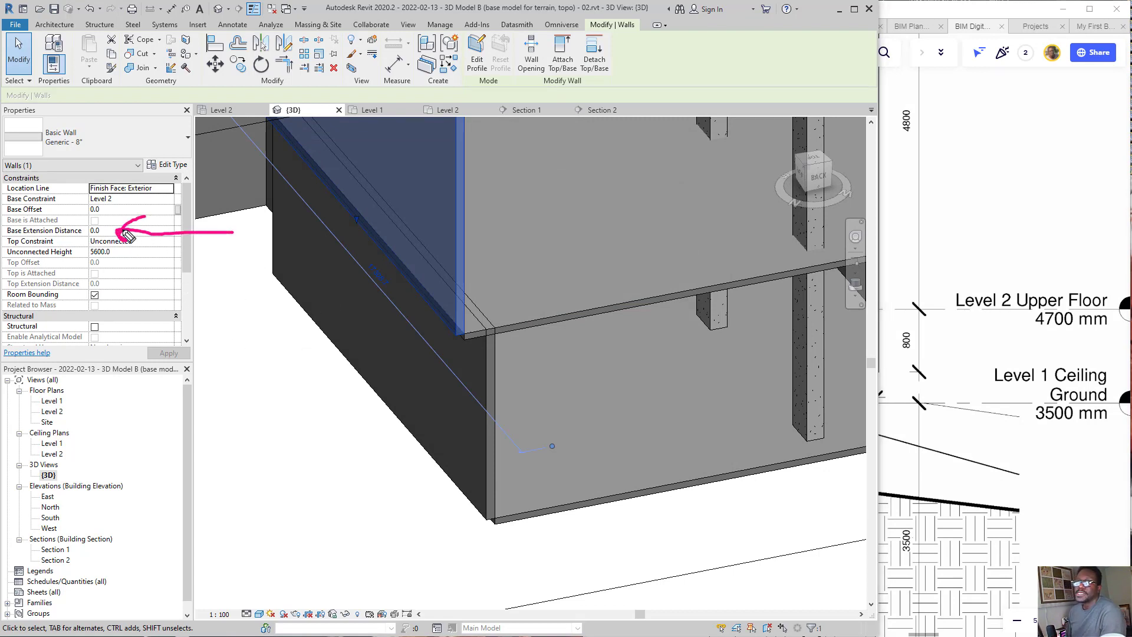
left_click(104, 210)
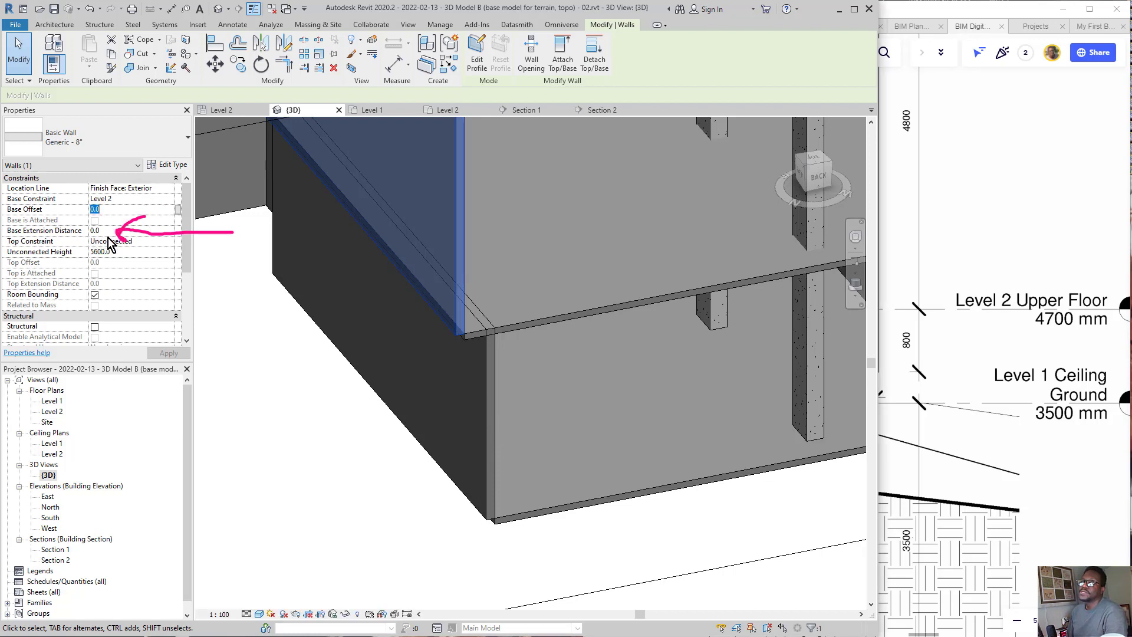
key("ctrl+shift+3")
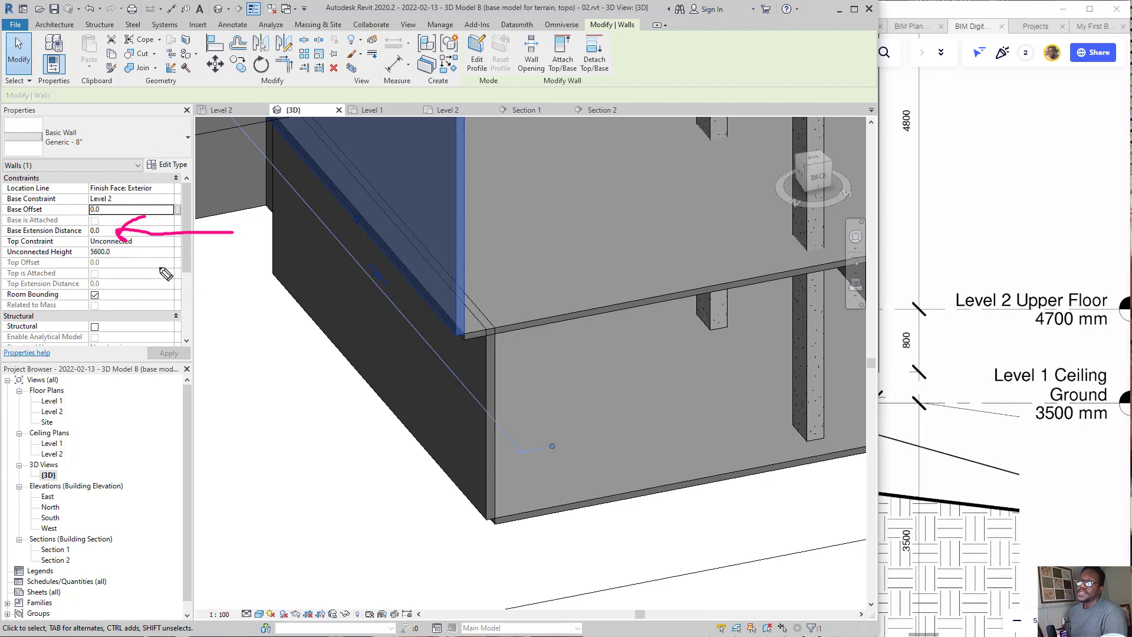
key("ctrl+shift+5")
left_click_drag(137, 253, 116, 193)
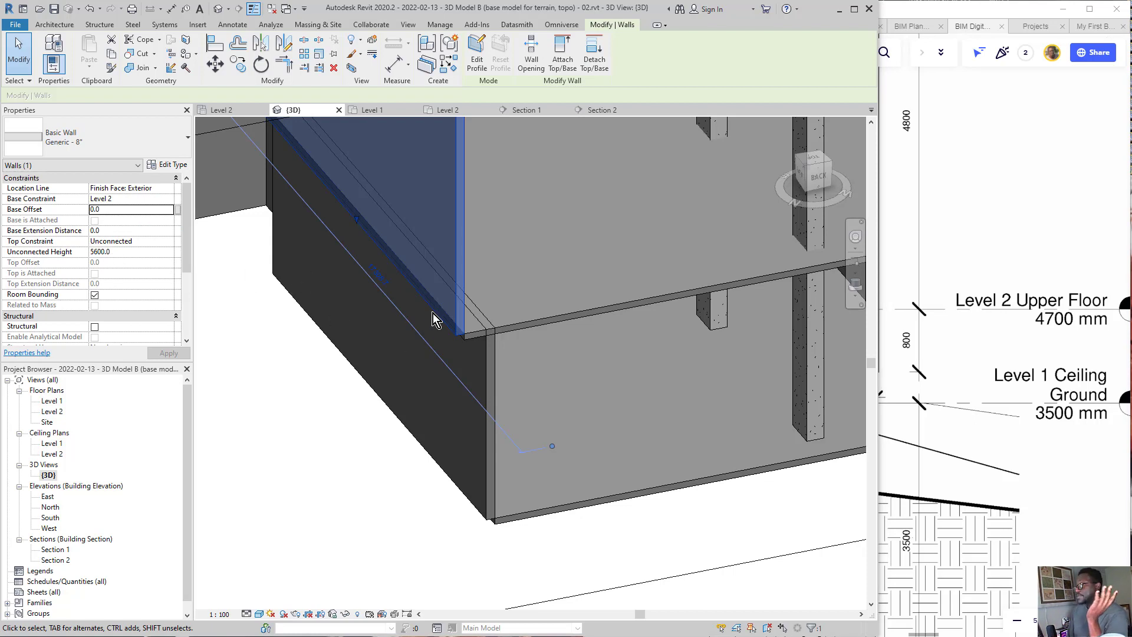
Step: Set the base extension distance of the upper Level 2 wall to -800 mm and reselect the wall after checking its lower edge
left_click(126, 230)
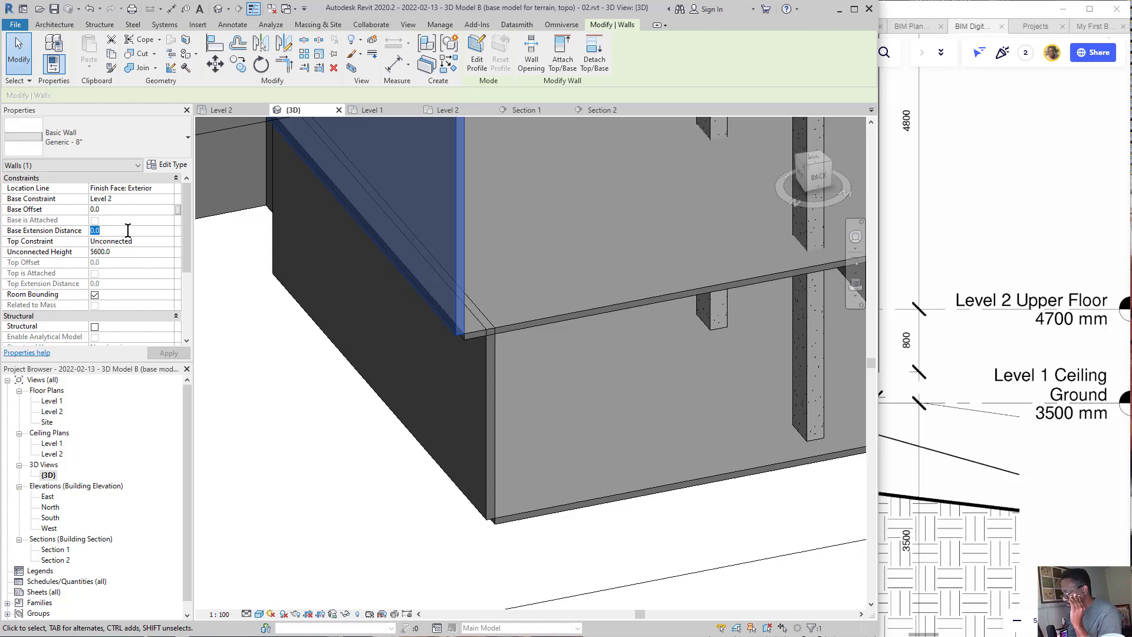
type("800")
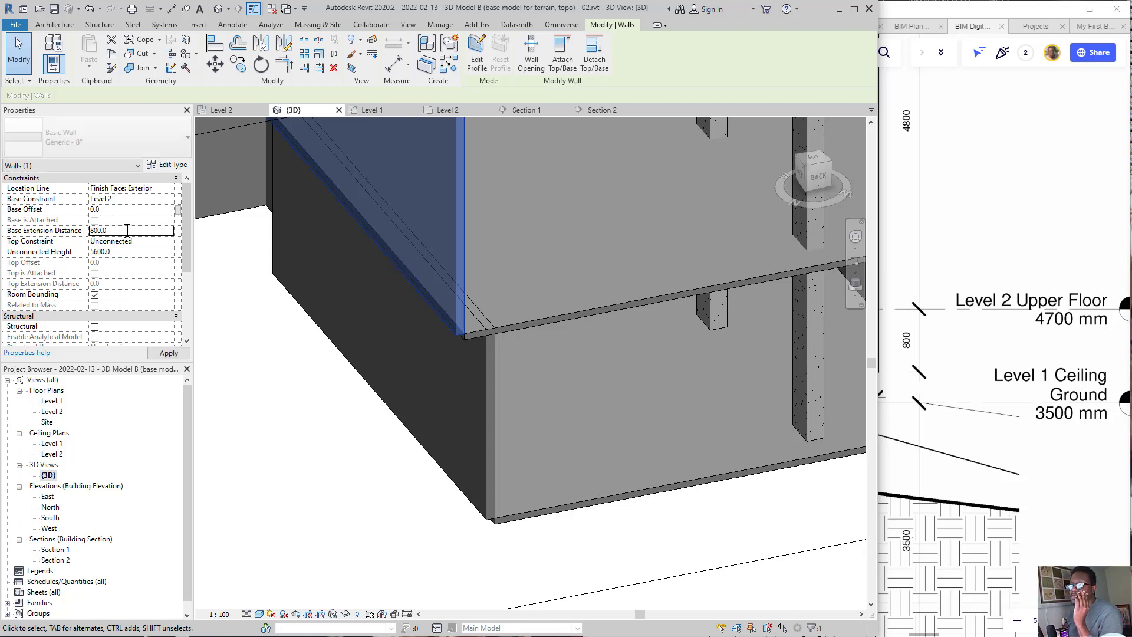
left_click(117, 232)
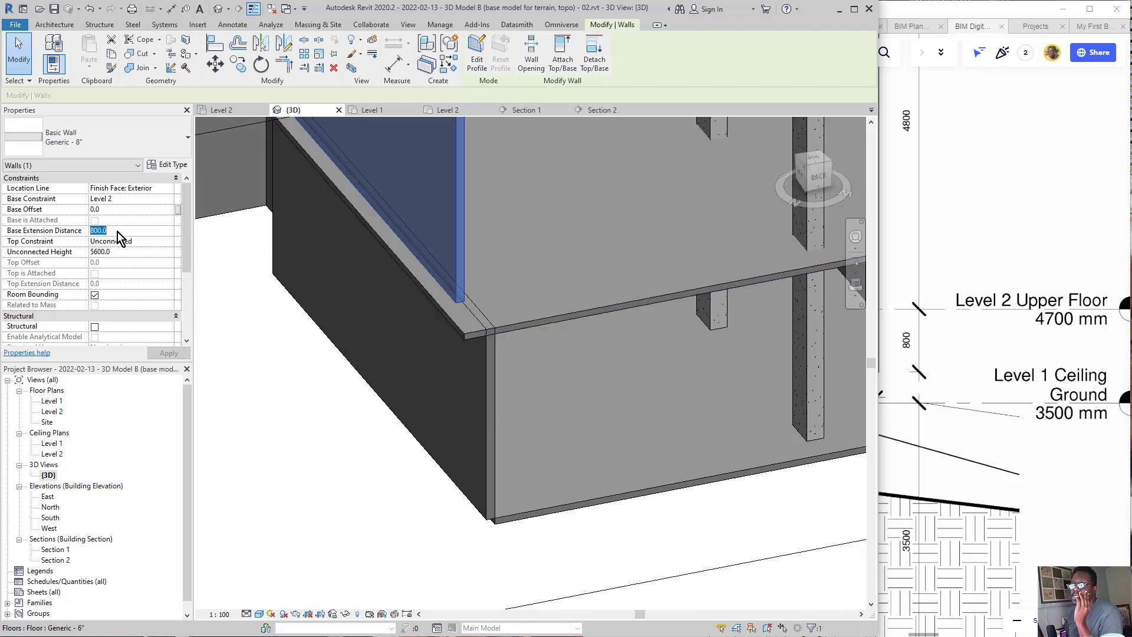
type("-800")
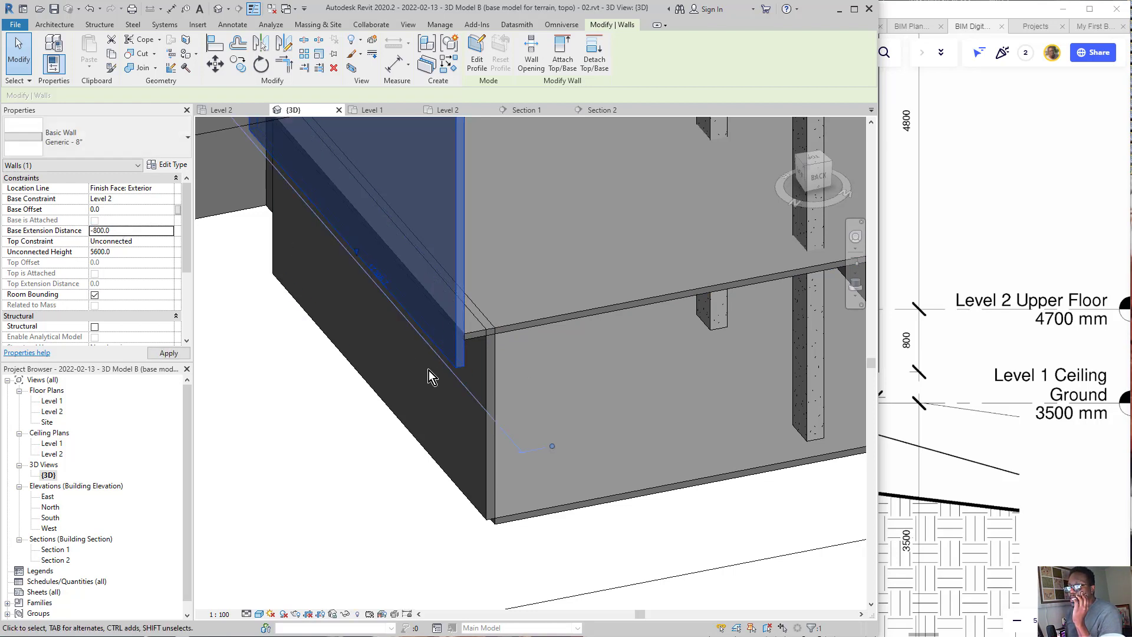
middle_click_drag(479, 357, 471, 313, "shift")
left_click(305, 428)
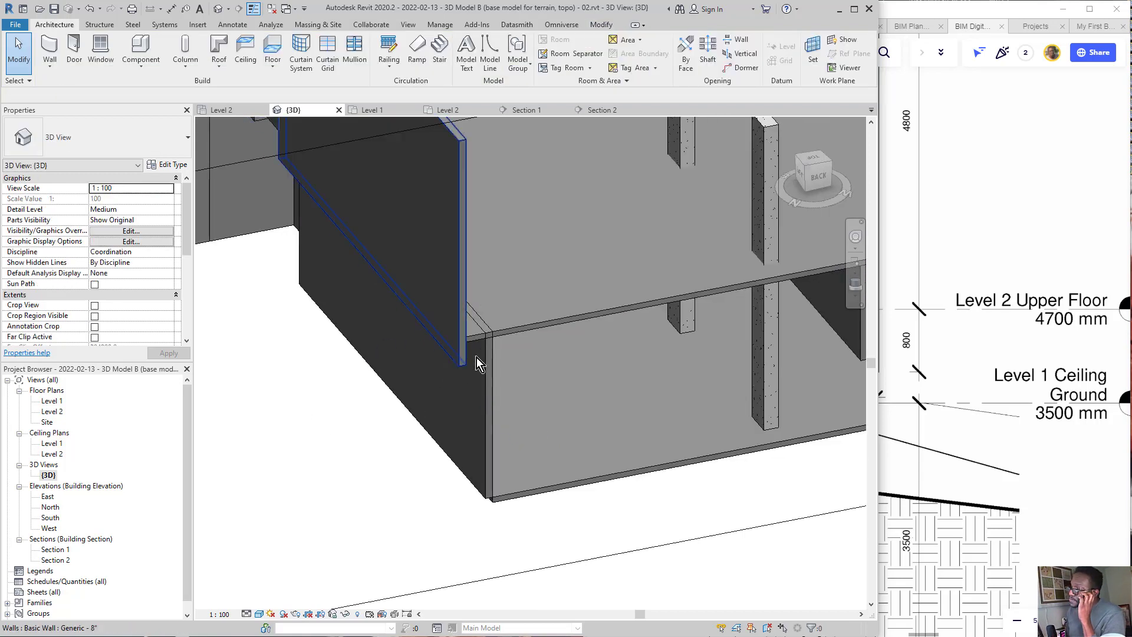
left_click(458, 359)
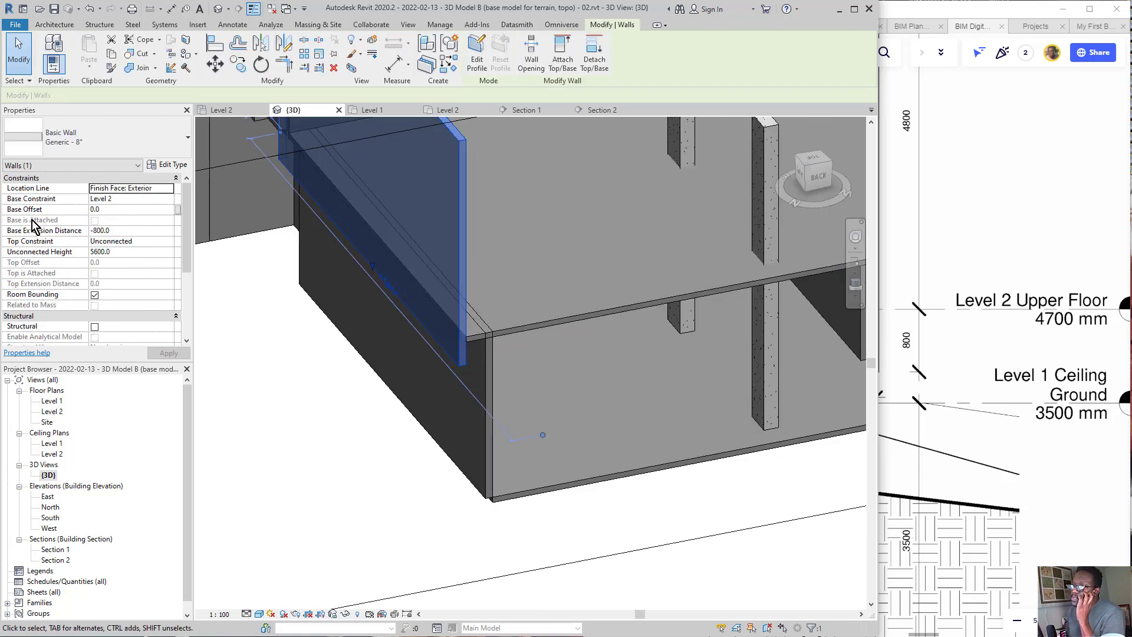
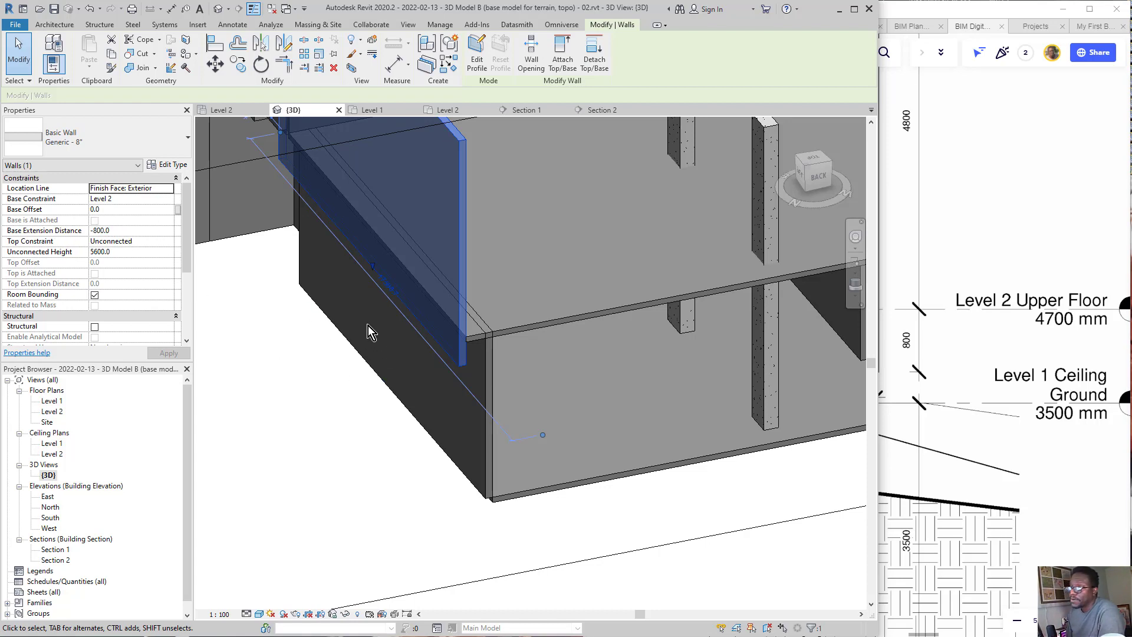
Step: Compare the upper wall's extended lower edge with the 800 mm drop below Level 2 in the Miro section detail
middle_click_drag(405, 313, 409, 395)
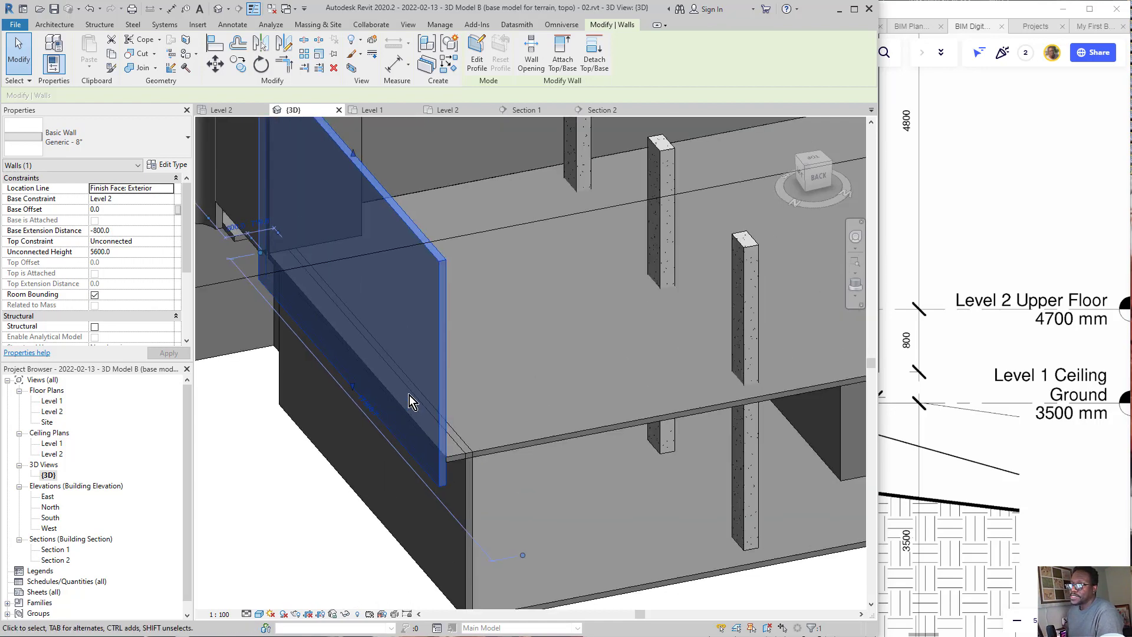
left_click(412, 564)
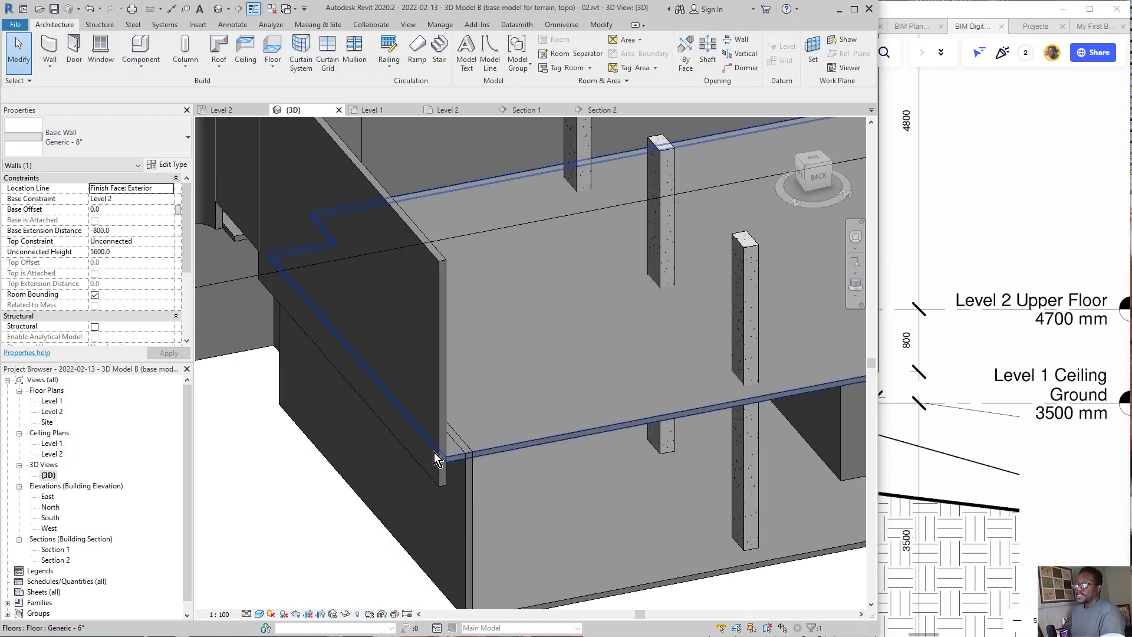
scroll(1080, 398, "down", 2)
scroll(1079, 395, "down", 1)
scroll(973, 388, "up", 1)
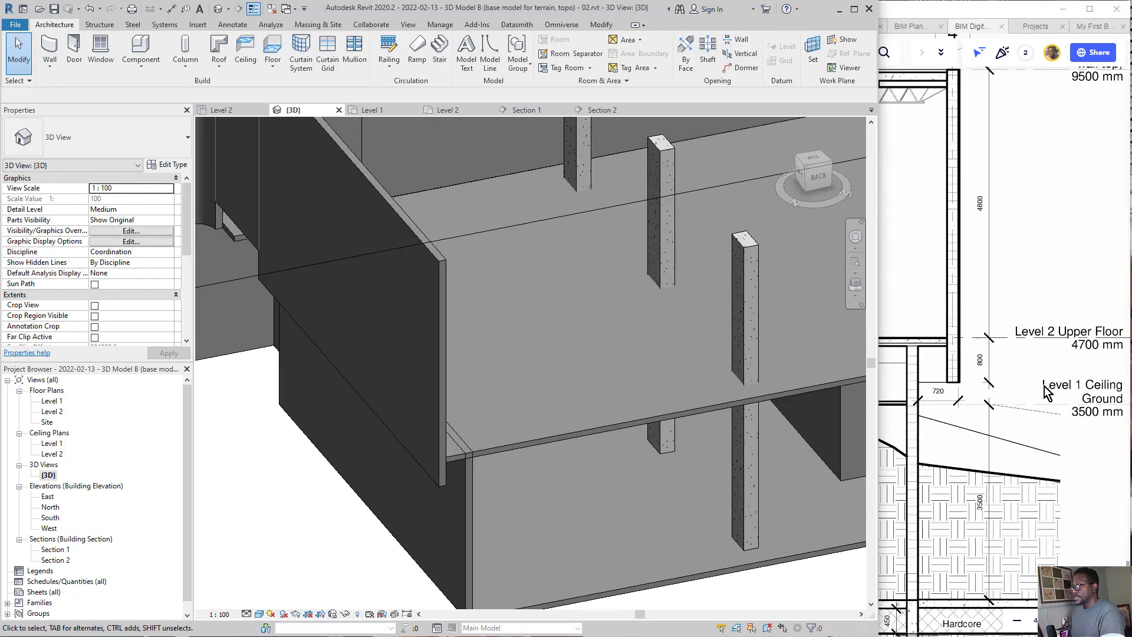
key("p")
mouse_move(992, 303)
left_mouse_down()
mouse_move(898, 406)
mouse_move(974, 298)
mouse_move(913, 321)
left_mouse_up()
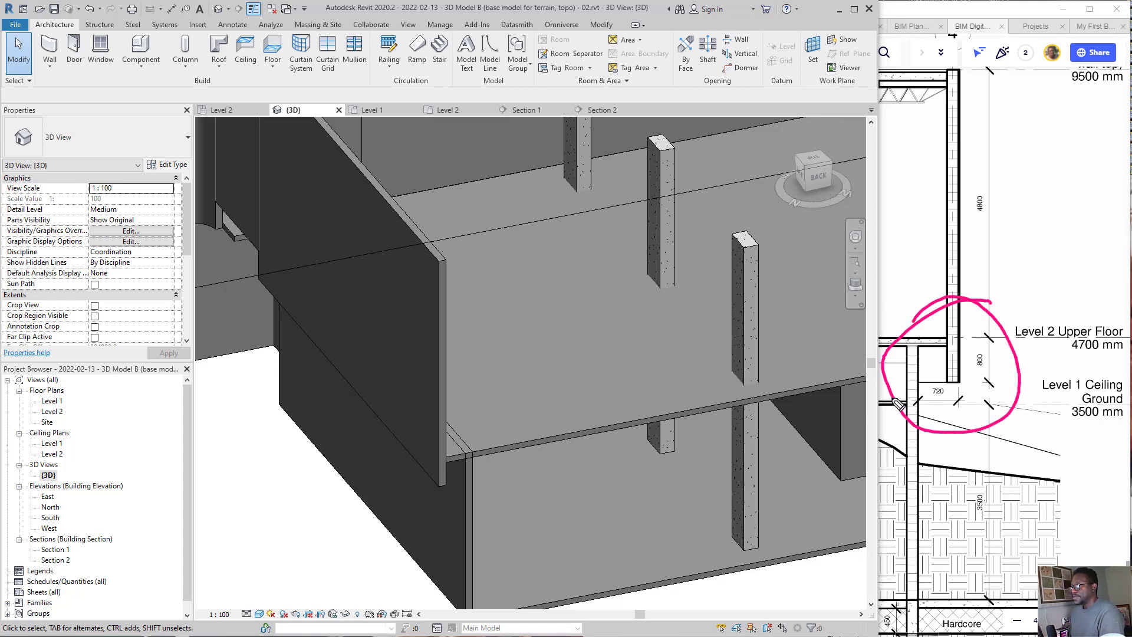
mouse_move(893, 394)
left_mouse_down()
mouse_move(474, 439)
mouse_move(514, 465)
mouse_move(463, 404)
left_mouse_up()
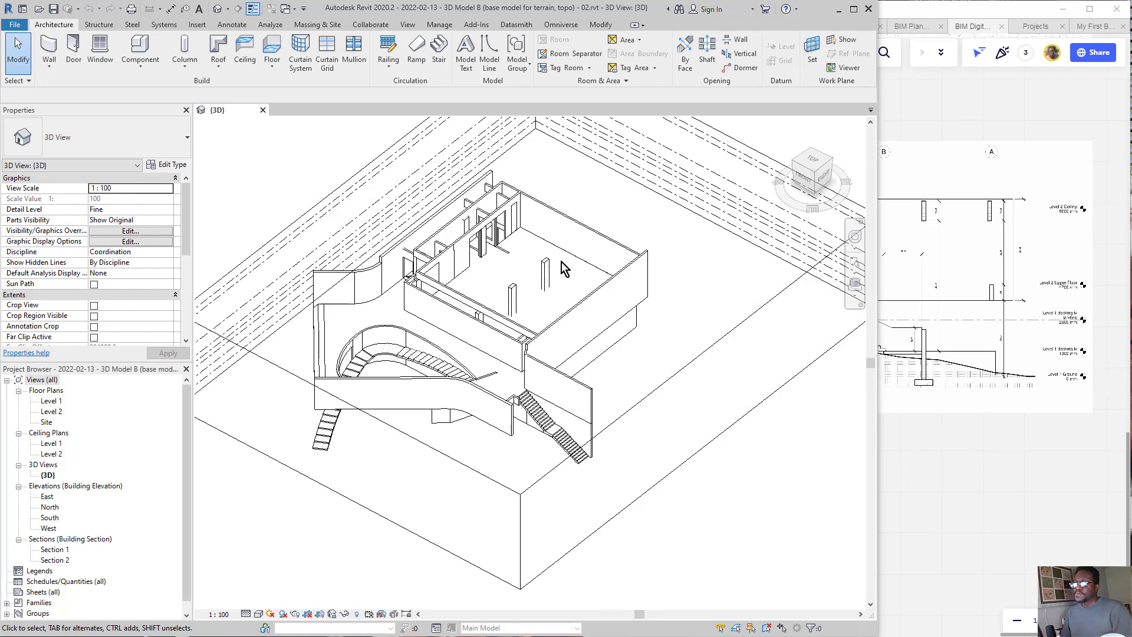
Step: Switch to Miro and examine the foundation walls and footings in the building section drawing and the cutaway 3D view above it
left_click(960, 433)
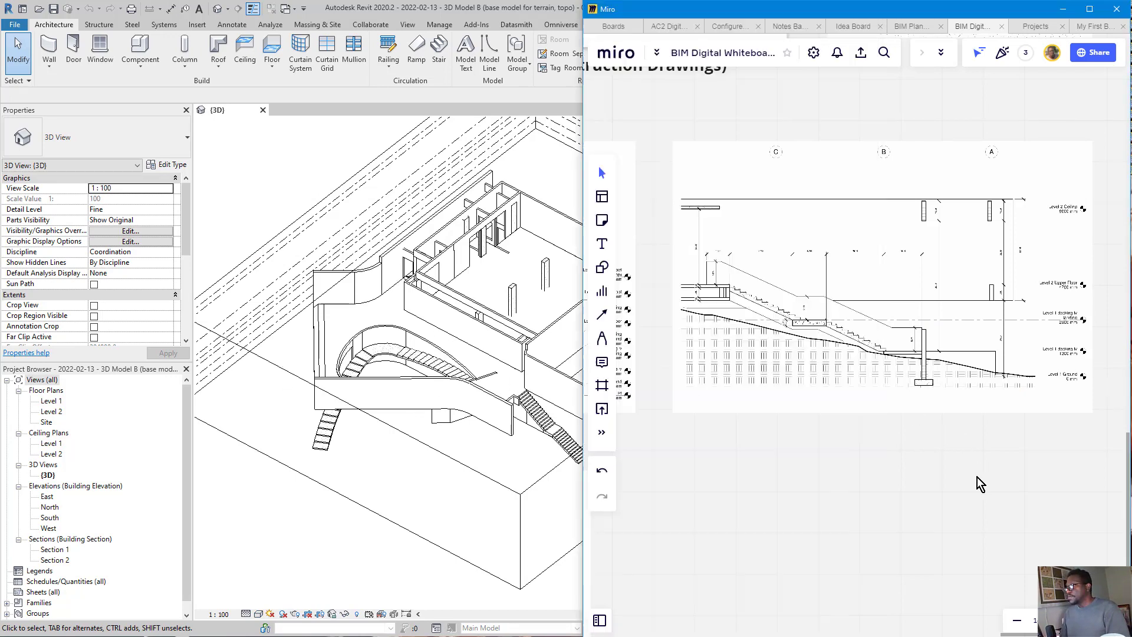
scroll(963, 376, "down", 3)
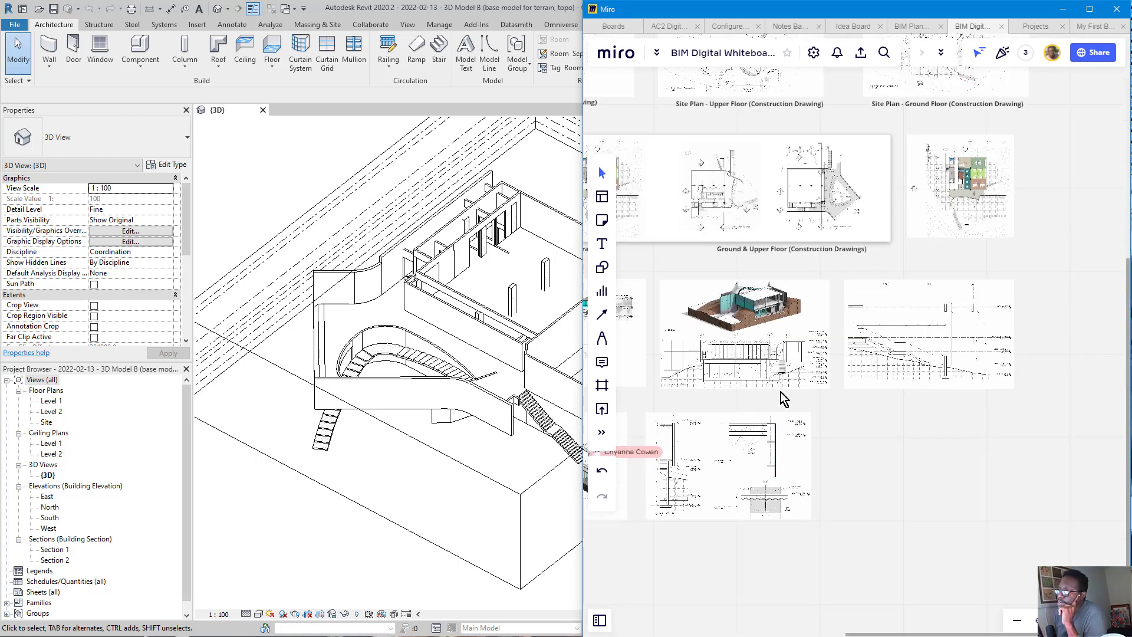
scroll(767, 395, "up", 3)
scroll(785, 365, "up", 2)
scroll(796, 351, "up", 5)
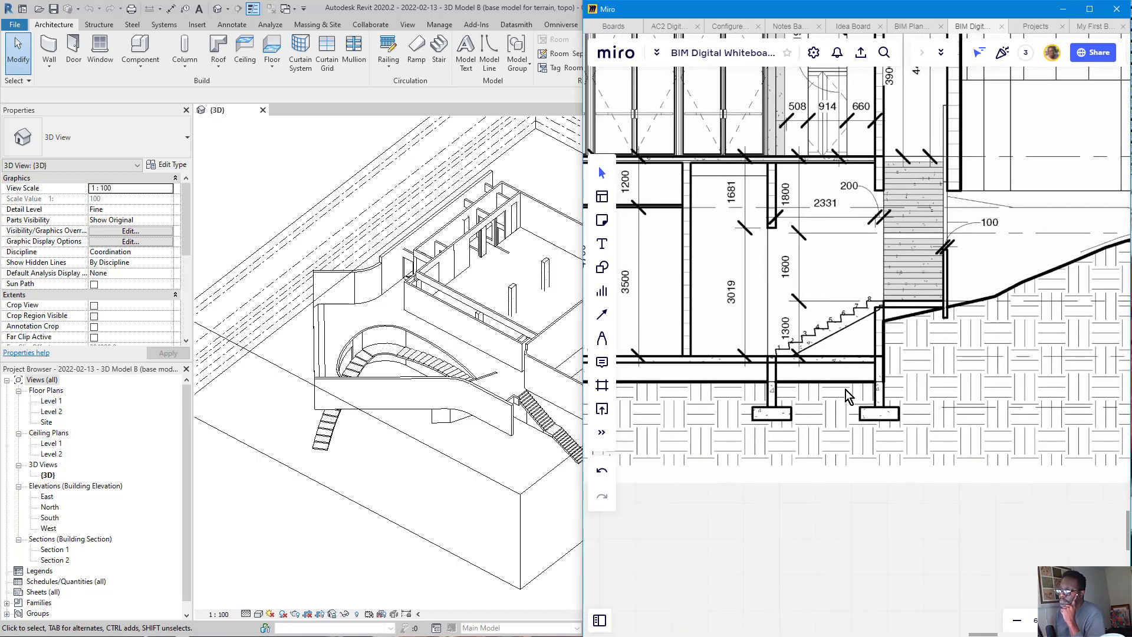
scroll(870, 381, "down", 5)
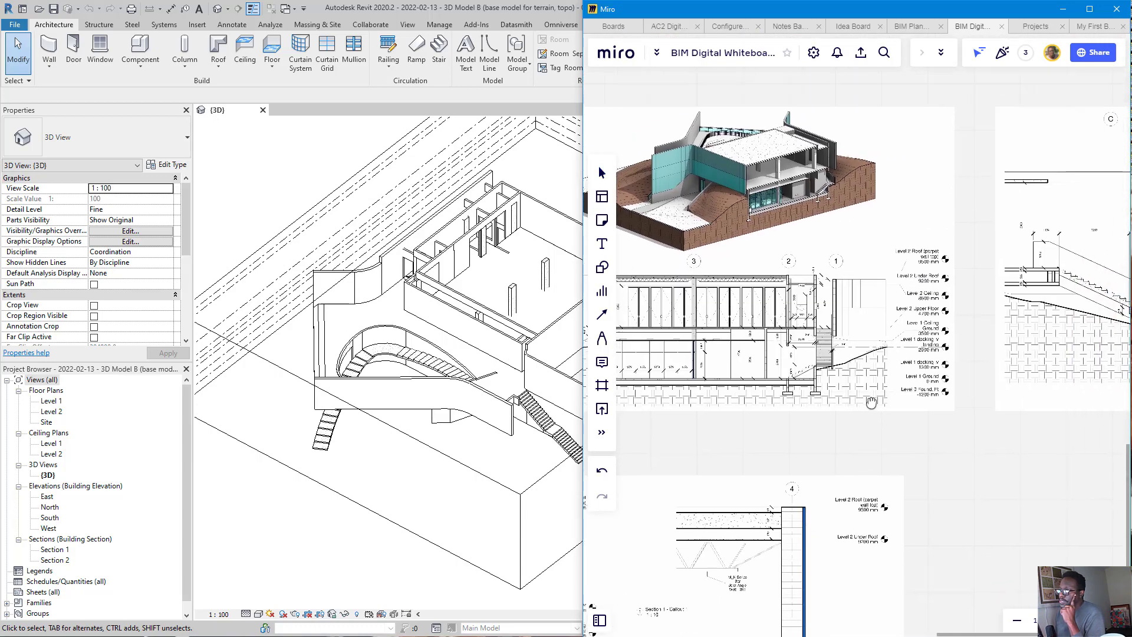
scroll(779, 191, "up", 5)
scroll(915, 223, "up", 2)
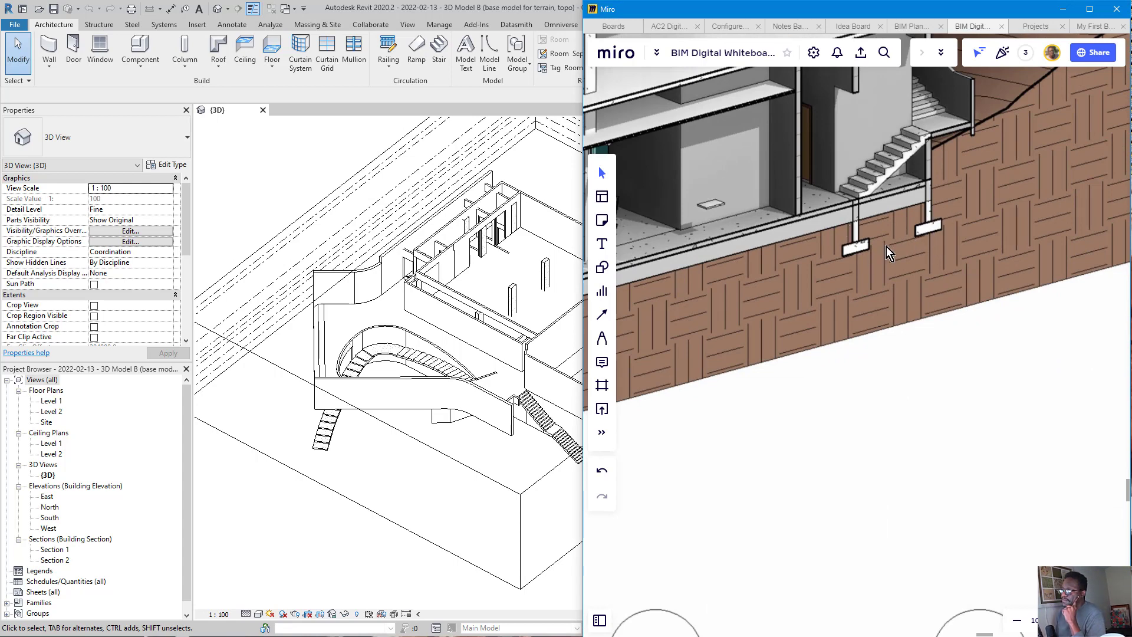
scroll(886, 247, "down", 3)
scroll(781, 295, "up", 4)
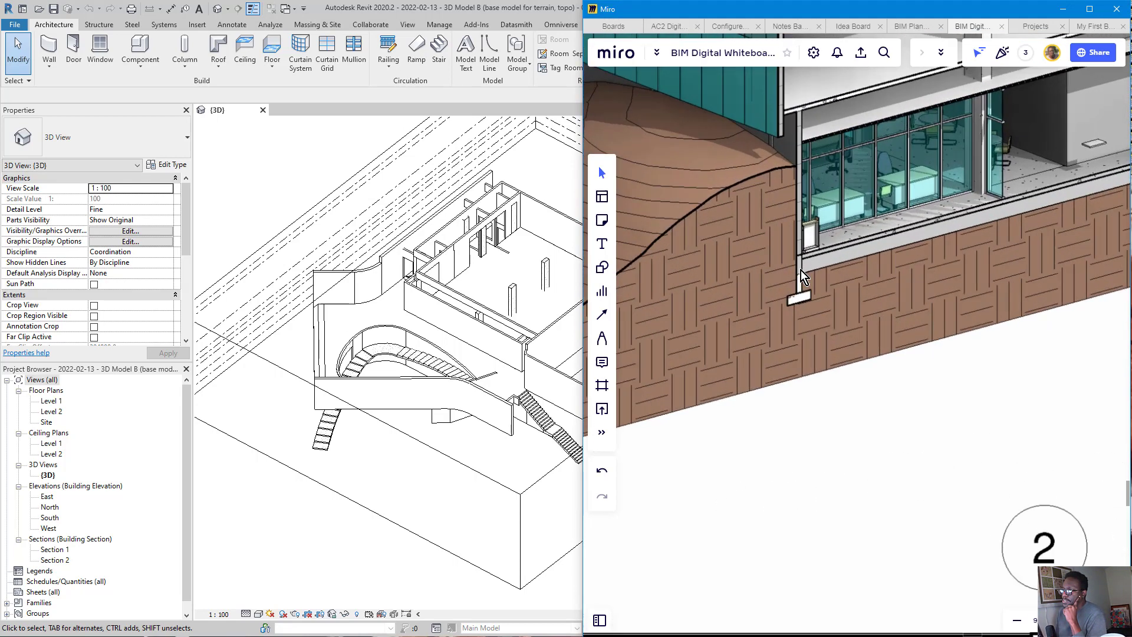
scroll(801, 270, "up", 3)
scroll(788, 267, "down", 4)
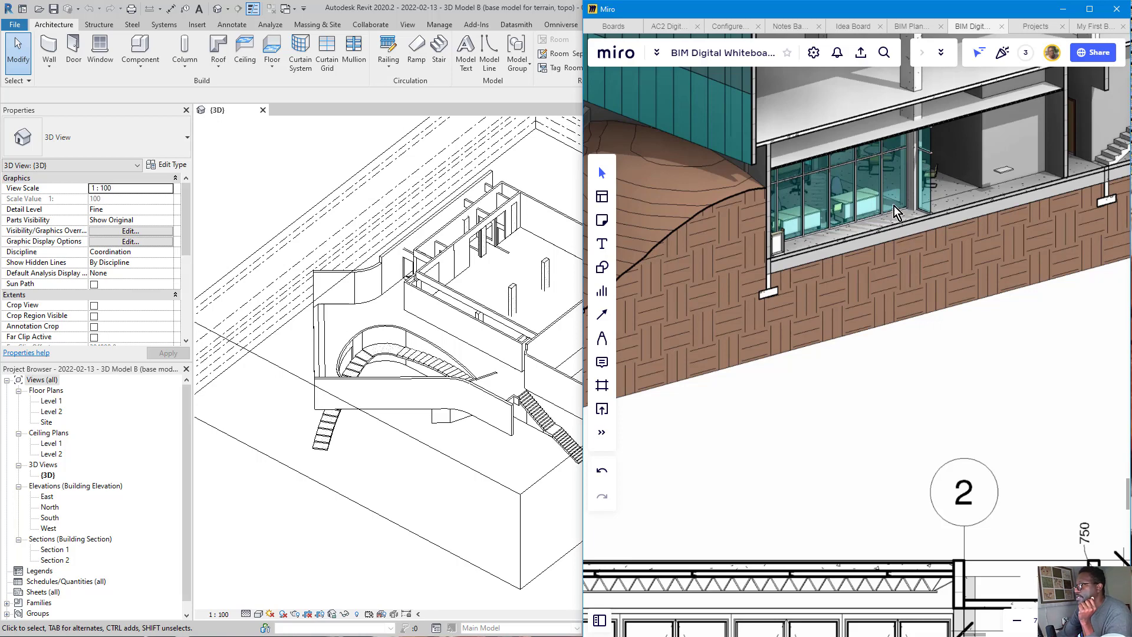
scroll(892, 210, "down", 5)
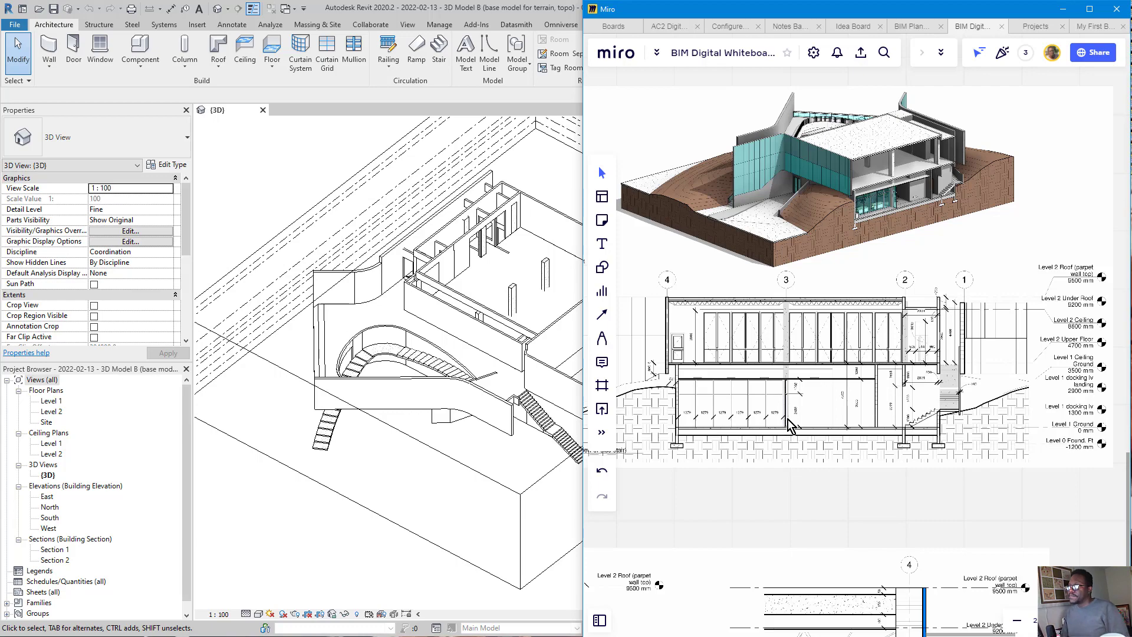
Step: Examine the wall base, hardcore and footing between Level 1 Ground and Level 0 Found. in the Section 1 - Callout 2 drawing
scroll(808, 357, "down", 5)
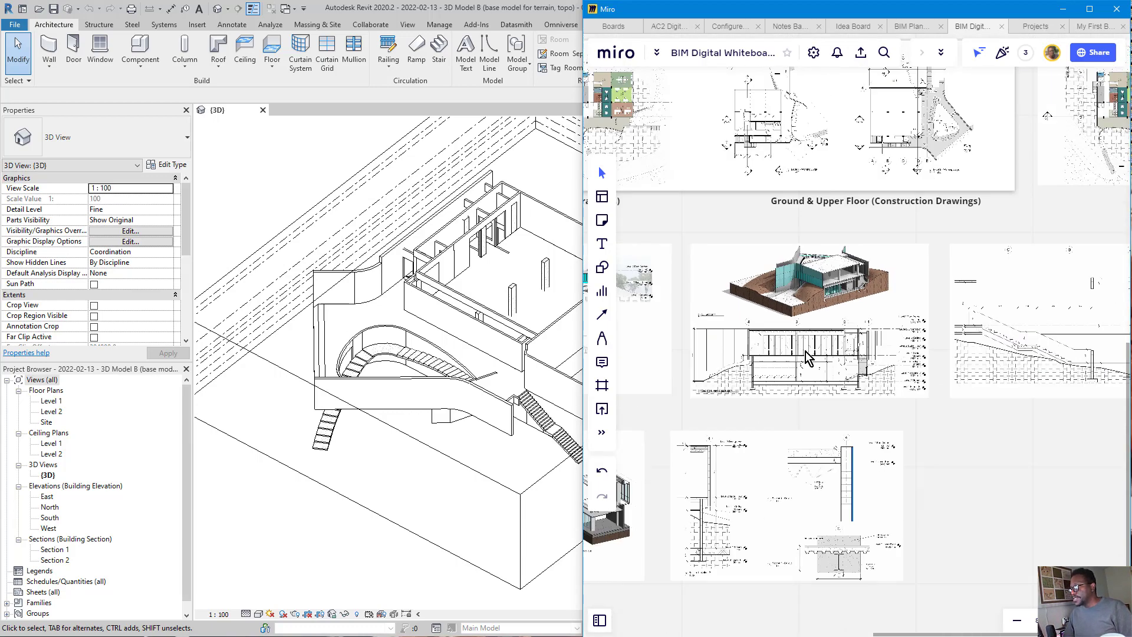
scroll(808, 357, "down", 2)
scroll(731, 492, "up", 10)
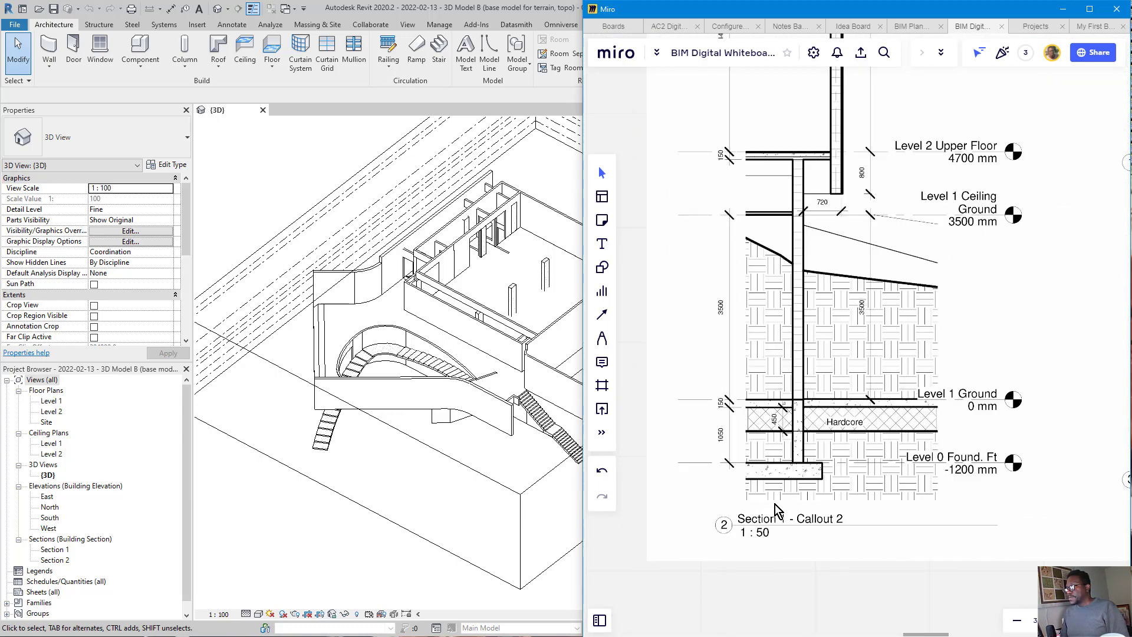
scroll(754, 351, "up", 3)
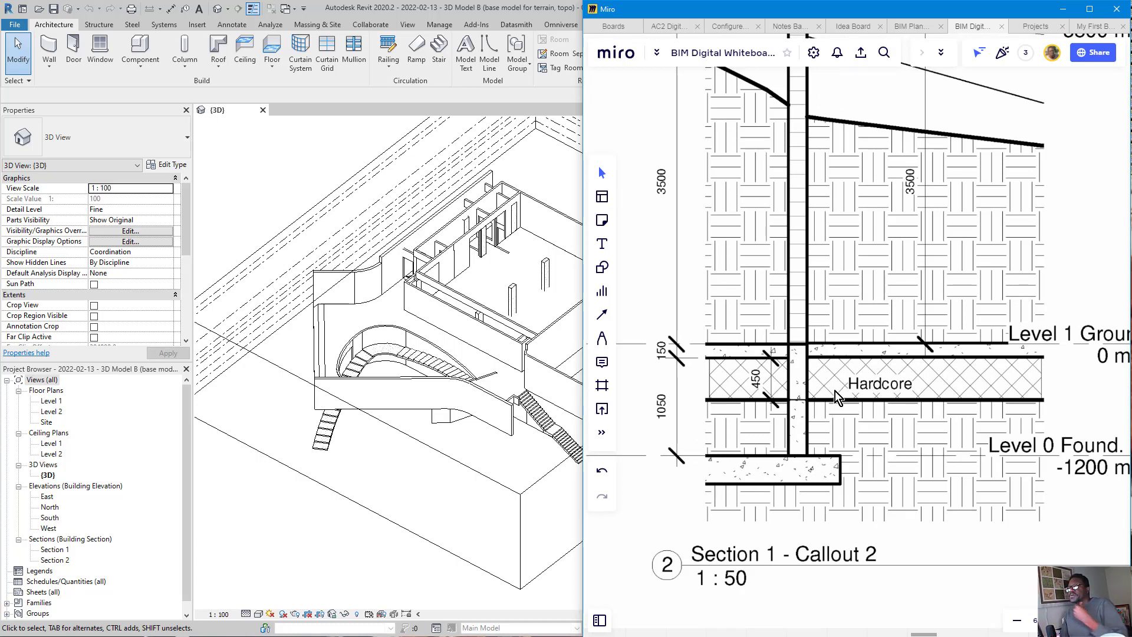
Step: Switch to Revit, turn off the 3D view's section box and view the building's lower wall corner from underneath
left_click(338, 550)
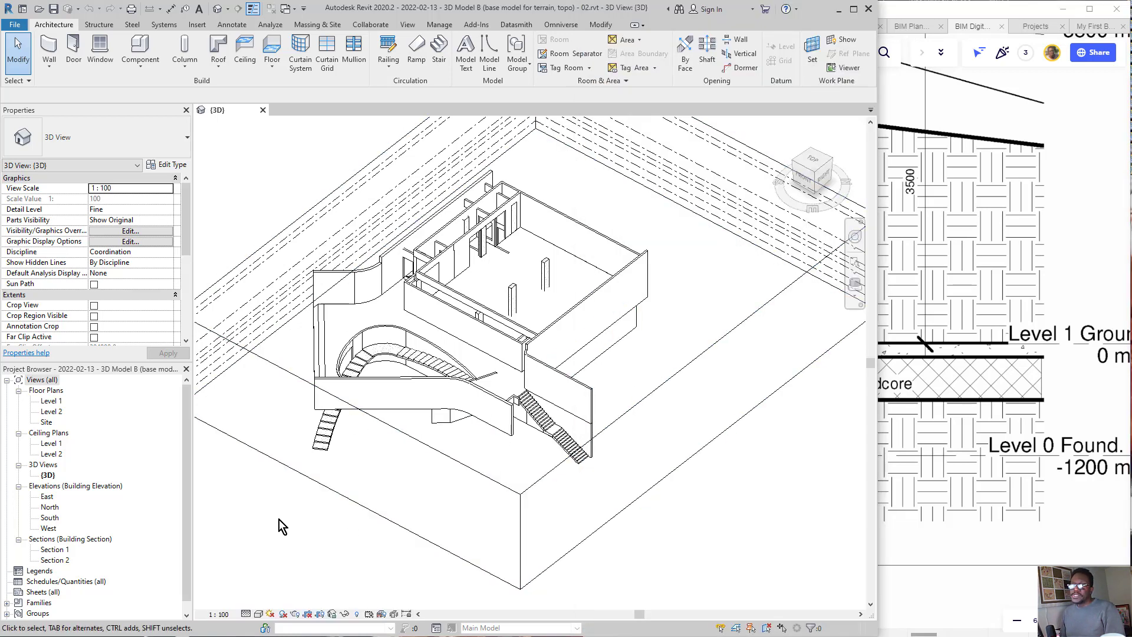
scroll(104, 320, "down", 4)
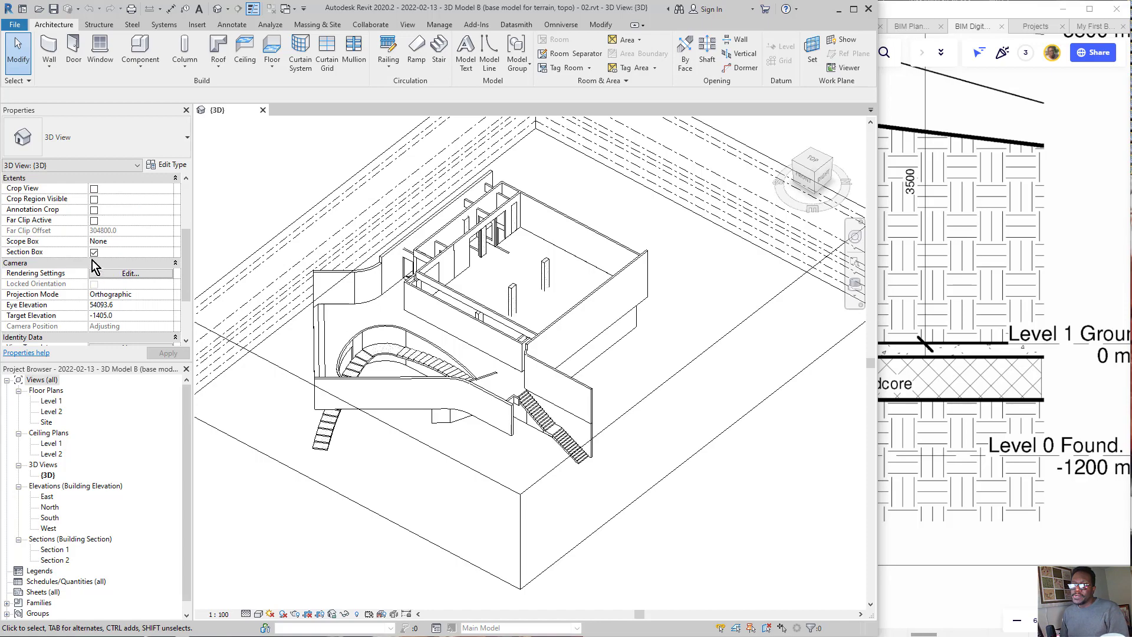
left_click(94, 254)
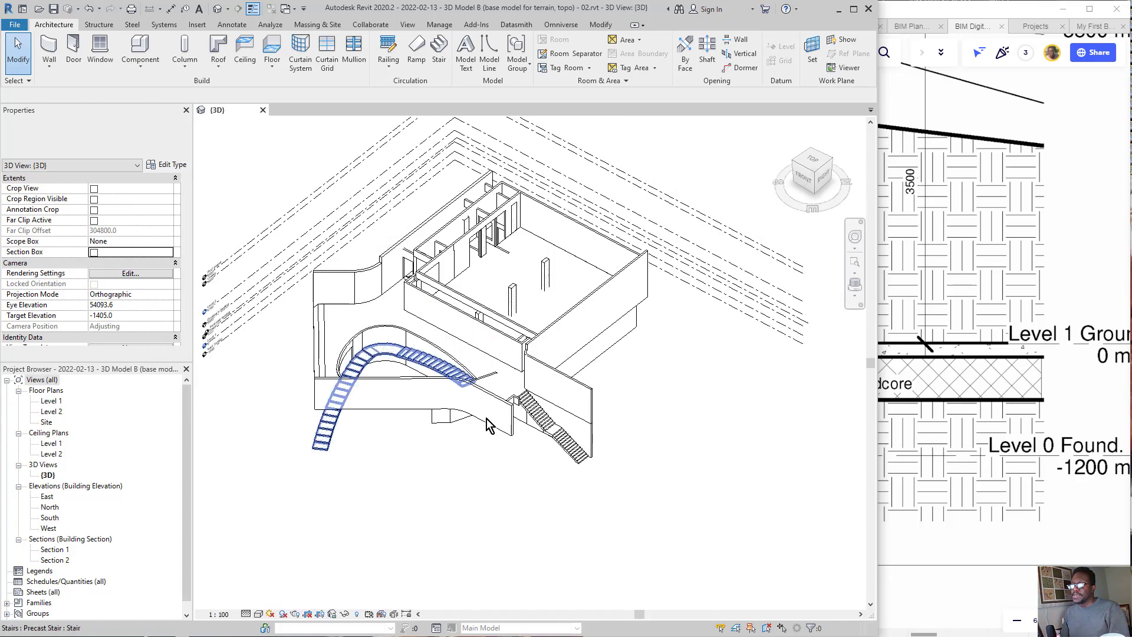
mouse_move(607, 519)
middle_mouse_down("shift")
mouse_move(644, 336)
mouse_move(617, 352)
mouse_move(643, 307)
mouse_move(641, 337)
mouse_move(605, 326)
mouse_move(437, 472)
mouse_move(456, 487)
mouse_move(470, 470)
mouse_move(353, 355)
mouse_move(684, 382)
mouse_move(643, 366)
mouse_move(687, 354)
mouse_move(614, 355)
mouse_move(435, 273)
mouse_move(713, 323)
mouse_move(654, 348)
mouse_move(669, 361)
mouse_move(513, 299)
mouse_move(688, 319)
middle_mouse_up("shift")
Step: Switch to Miro and review workflow step 03 on creating the building outer shell, major walls, floor and roof
left_click(1057, 256)
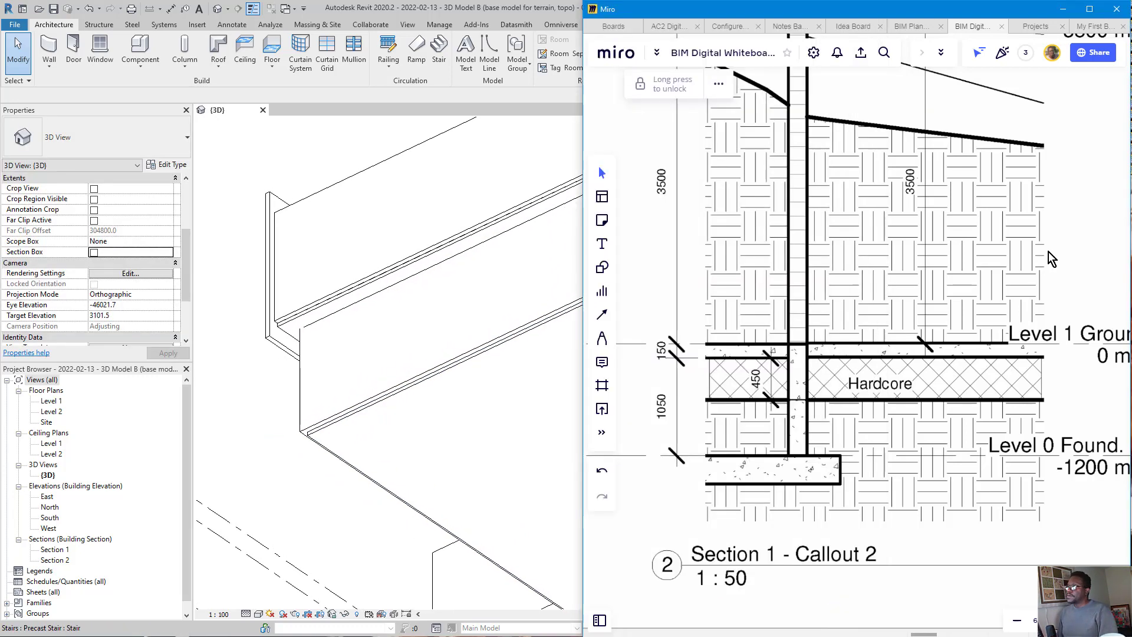
scroll(1050, 253, "down", 10)
scroll(804, 143, "down", 5)
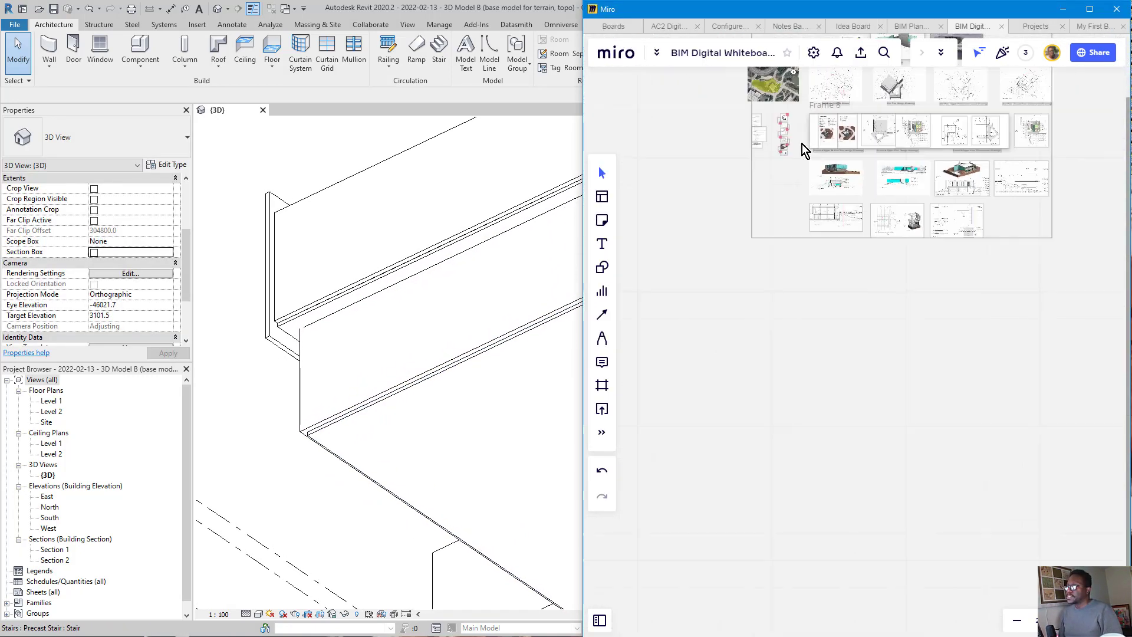
scroll(785, 277, "up", 10)
scroll(816, 257, "up", 4)
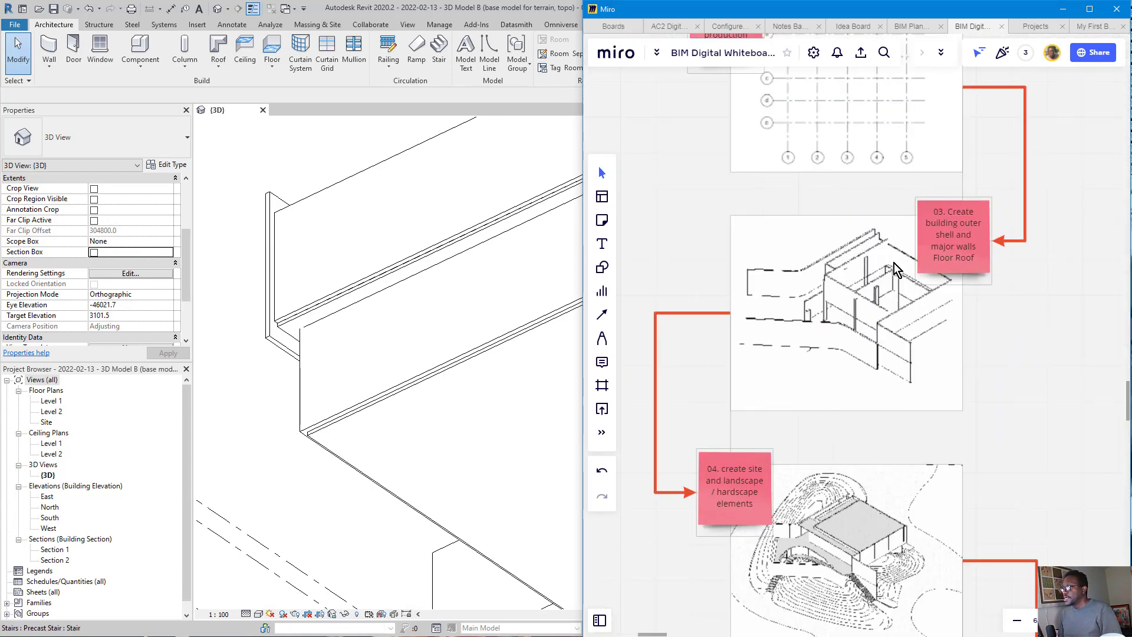
middle_click_drag(982, 244, 954, 217)
scroll(936, 208, "up", 2)
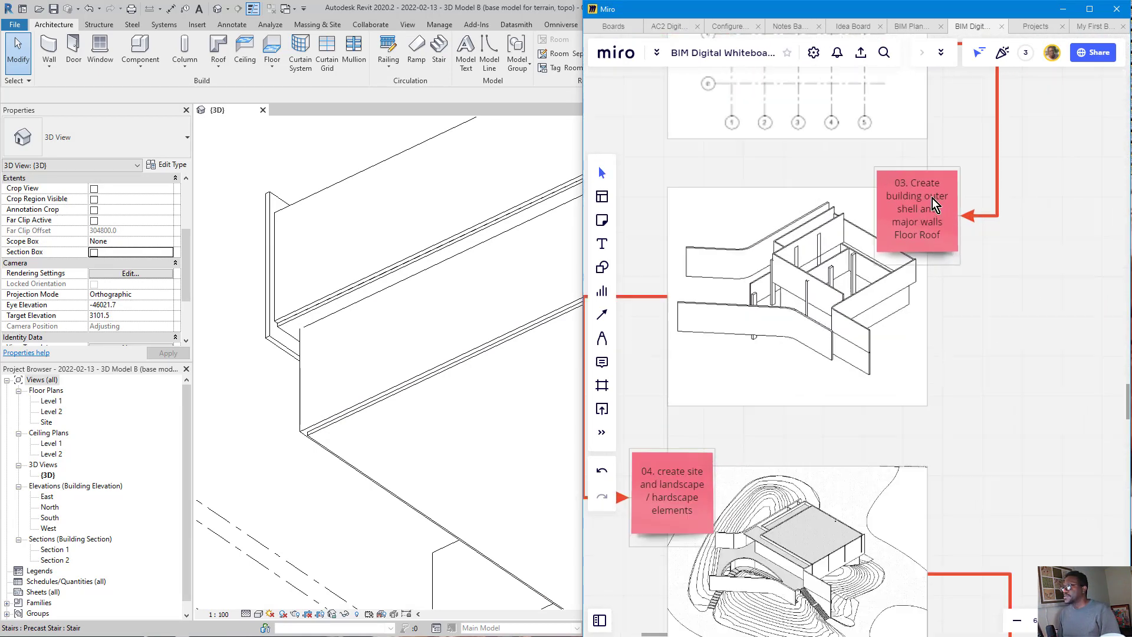
scroll(986, 259, "up", 1)
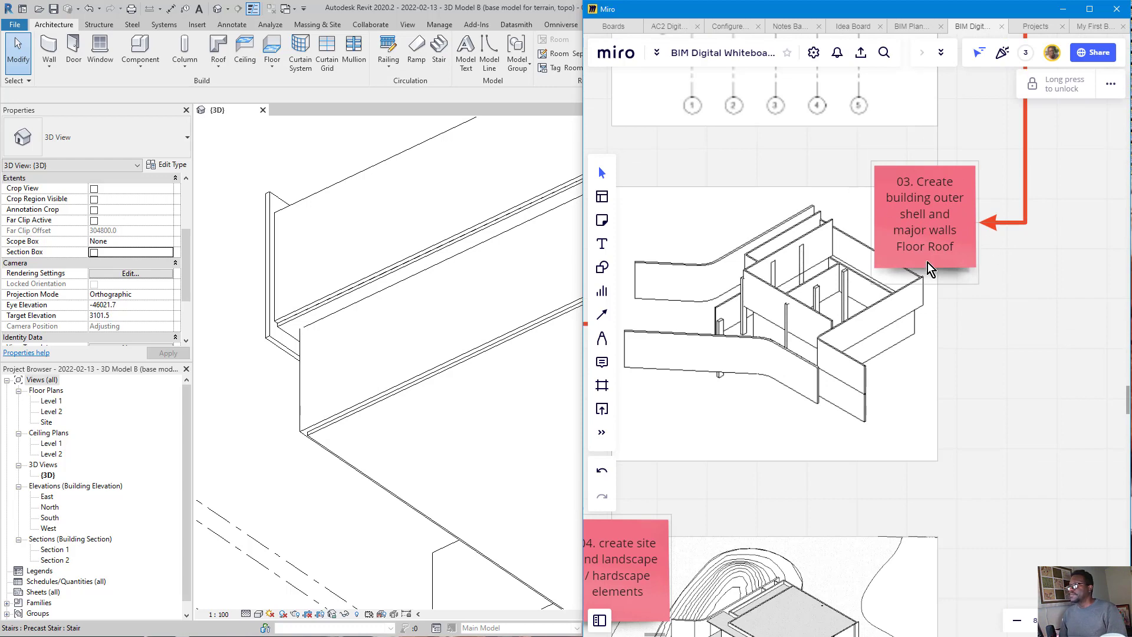
scroll(992, 312, "down", 2)
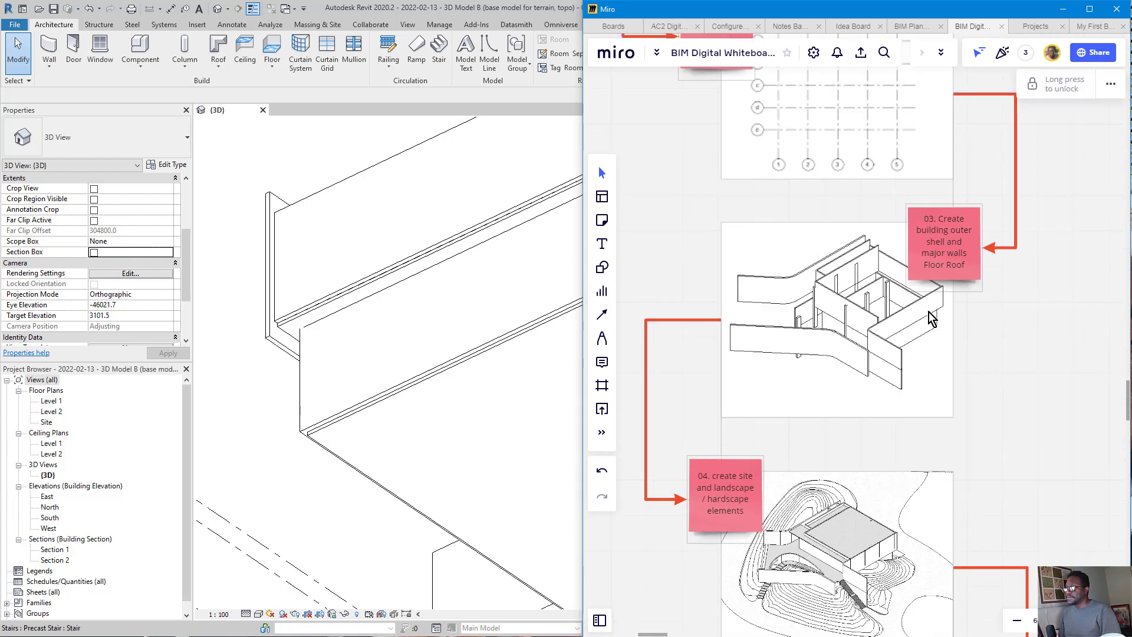
Step: Review workflow step 04 on creating the site, landscape and hardscape elements, and its place in the overall sequence
scroll(823, 378, "up", 1)
left_click_drag(822, 378, 826, 160)
scroll(826, 427, "up", 4)
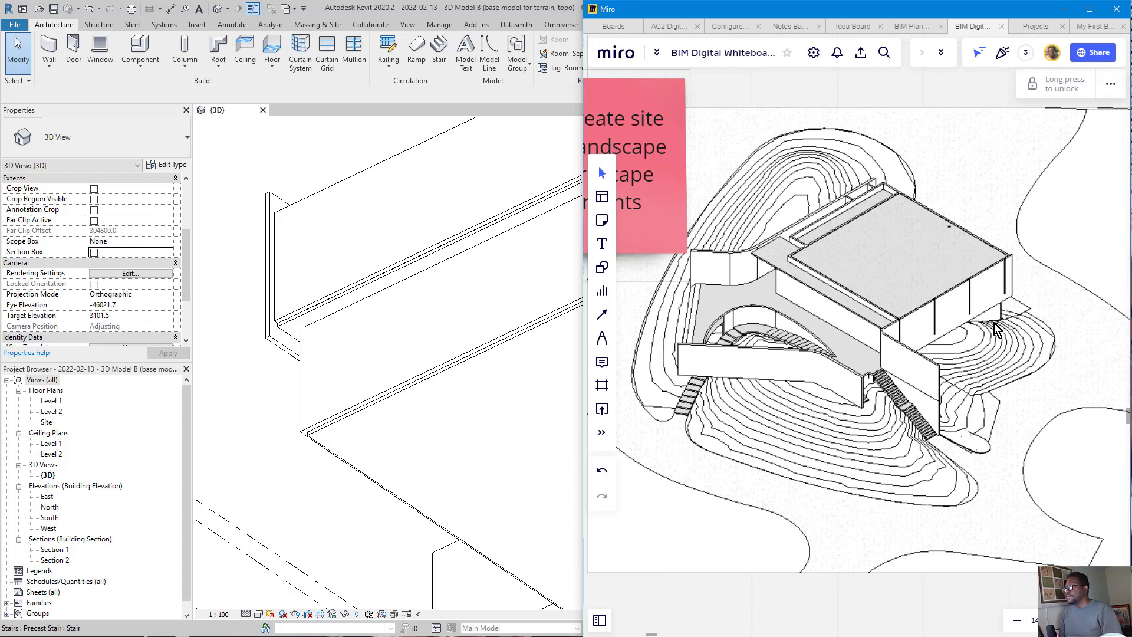
scroll(877, 450, "down", 5)
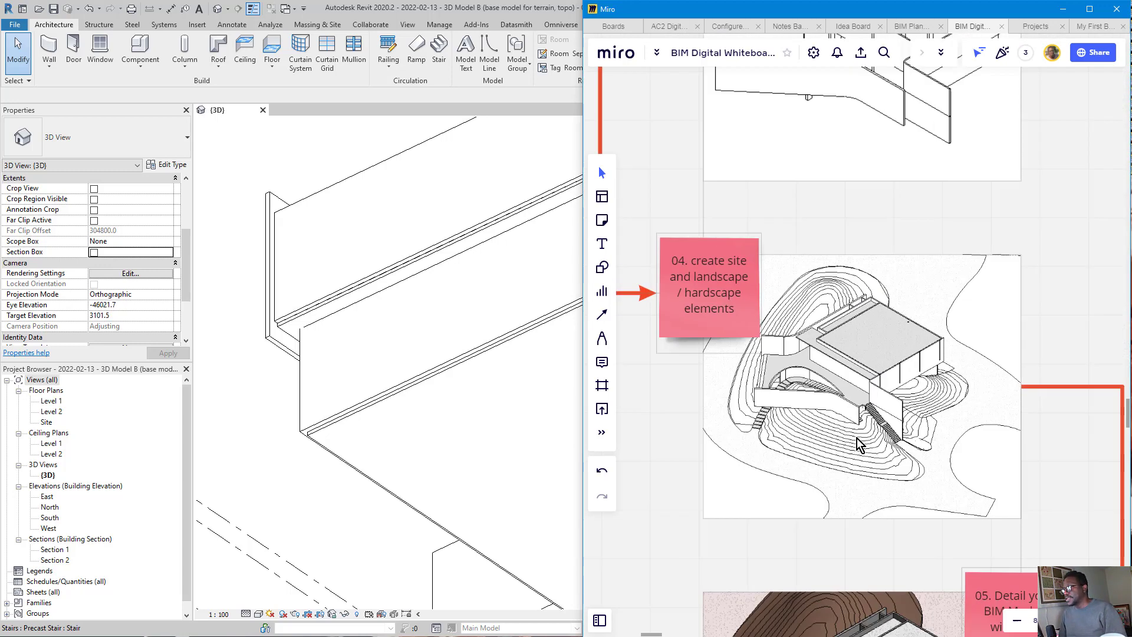
scroll(911, 149, "up", 1)
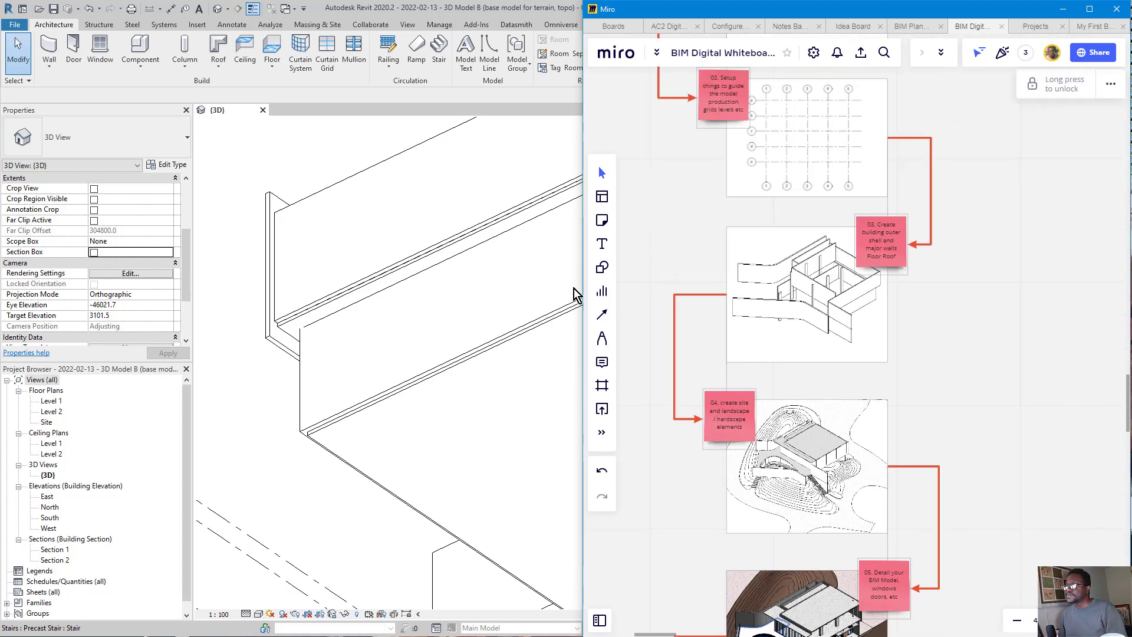
Step: Switch to Revit, select the upper Level 2 wall at its overhanging lower corner and check its base extension distance
left_click(548, 304)
scroll(620, 328, "down", 2)
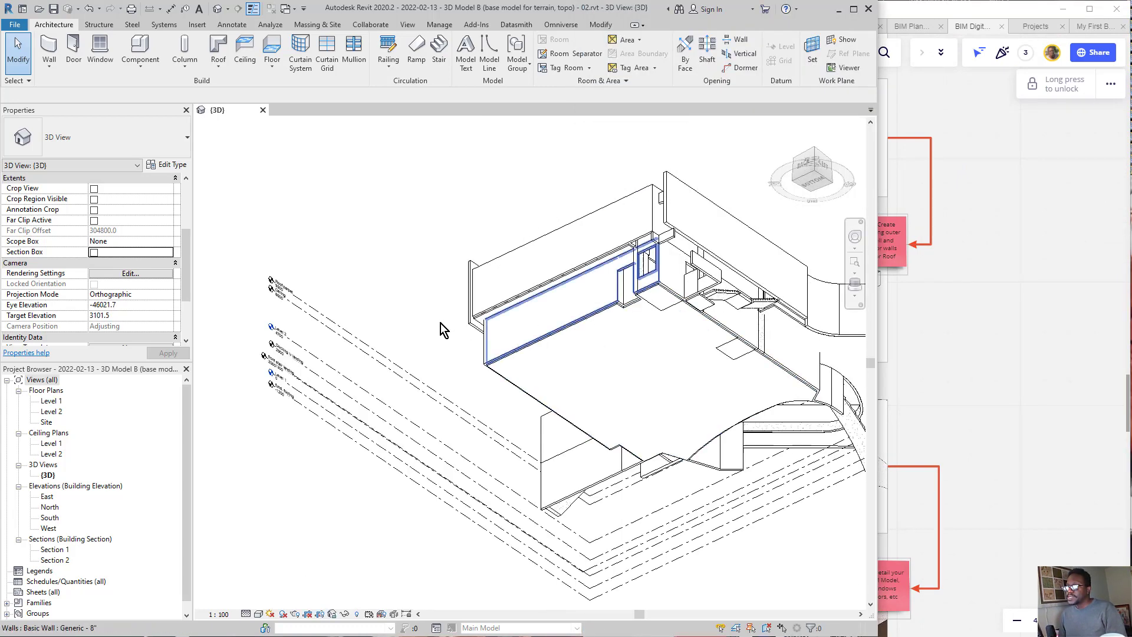
scroll(442, 323, "up", 2)
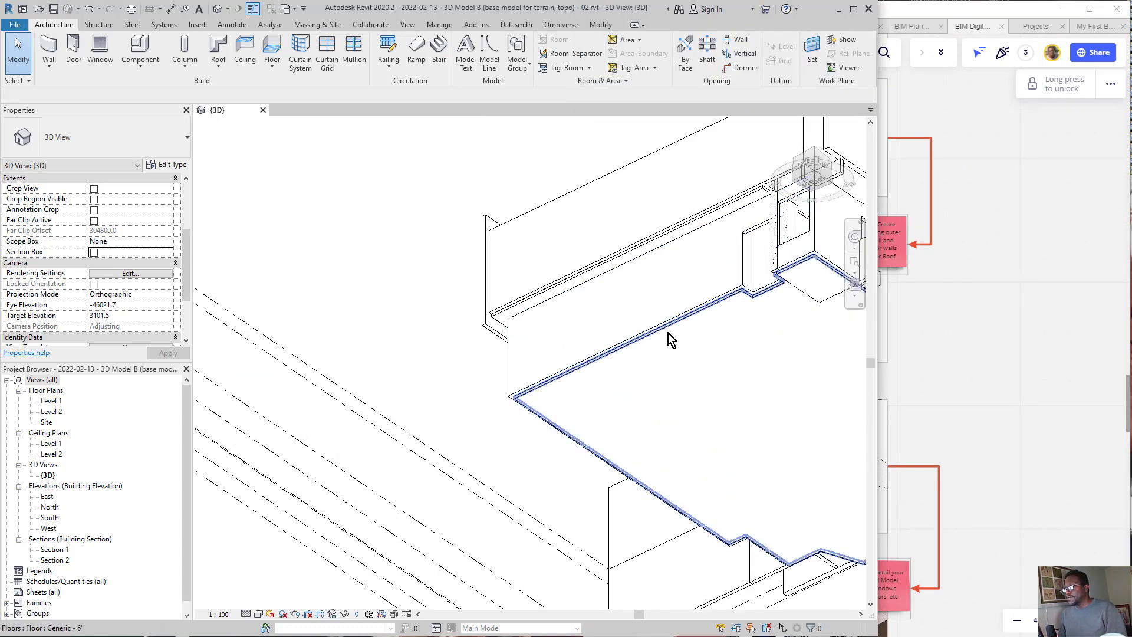
middle_click_drag(751, 293, 664, 295)
scroll(440, 389, "up", 2)
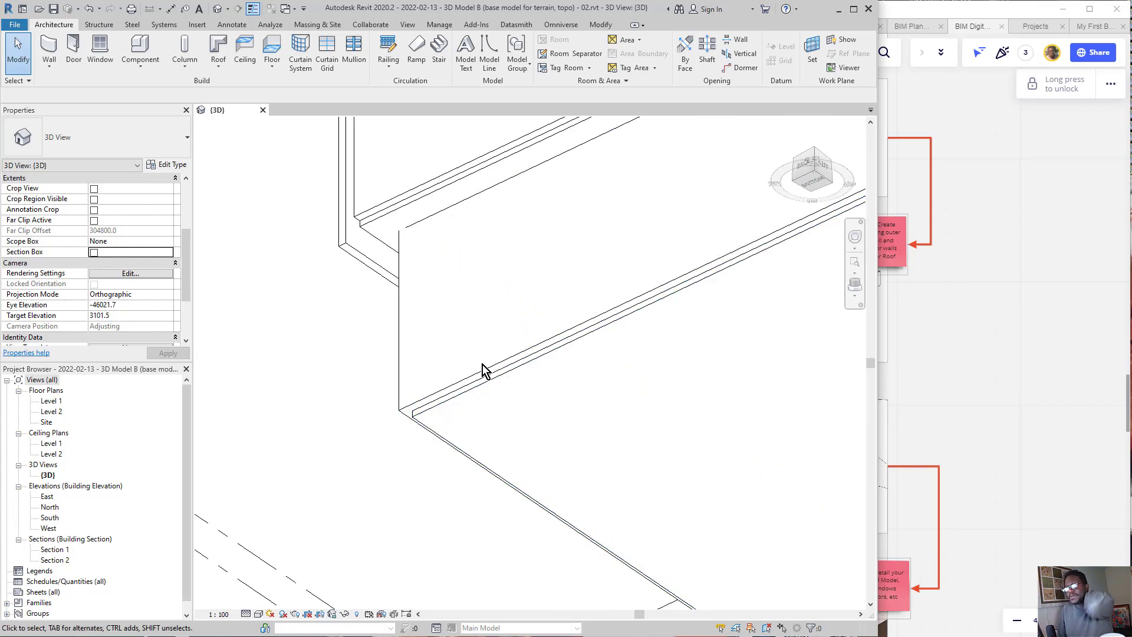
scroll(283, 277, "up", 1)
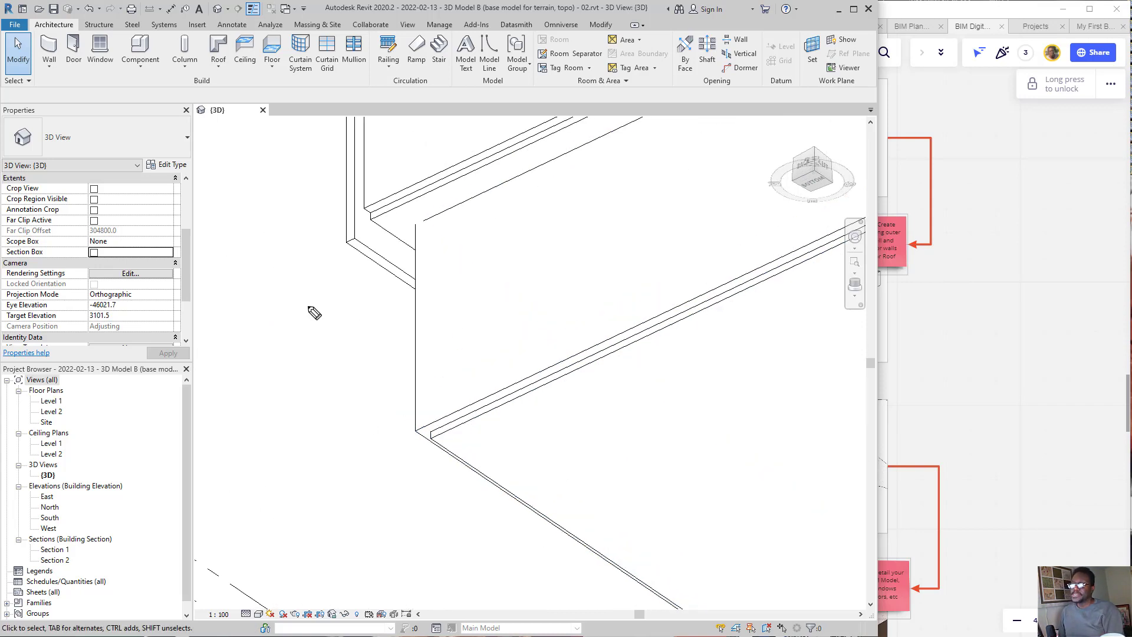
mouse_move(382, 200)
left_mouse_down()
mouse_move(397, 237)
mouse_move(301, 217)
left_mouse_up()
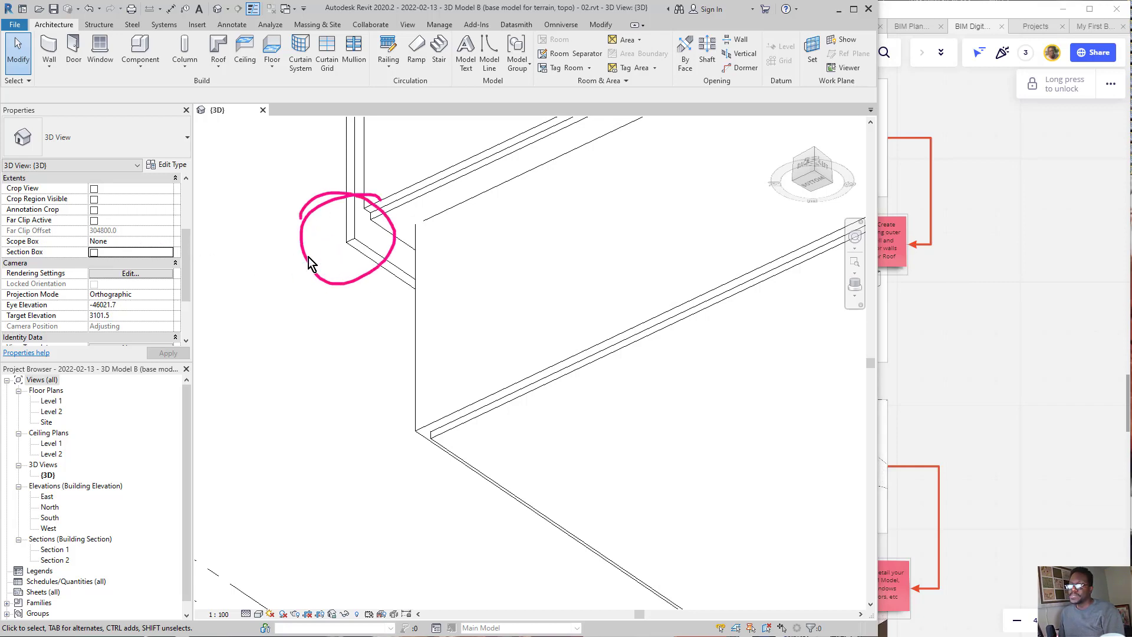
left_click(352, 246)
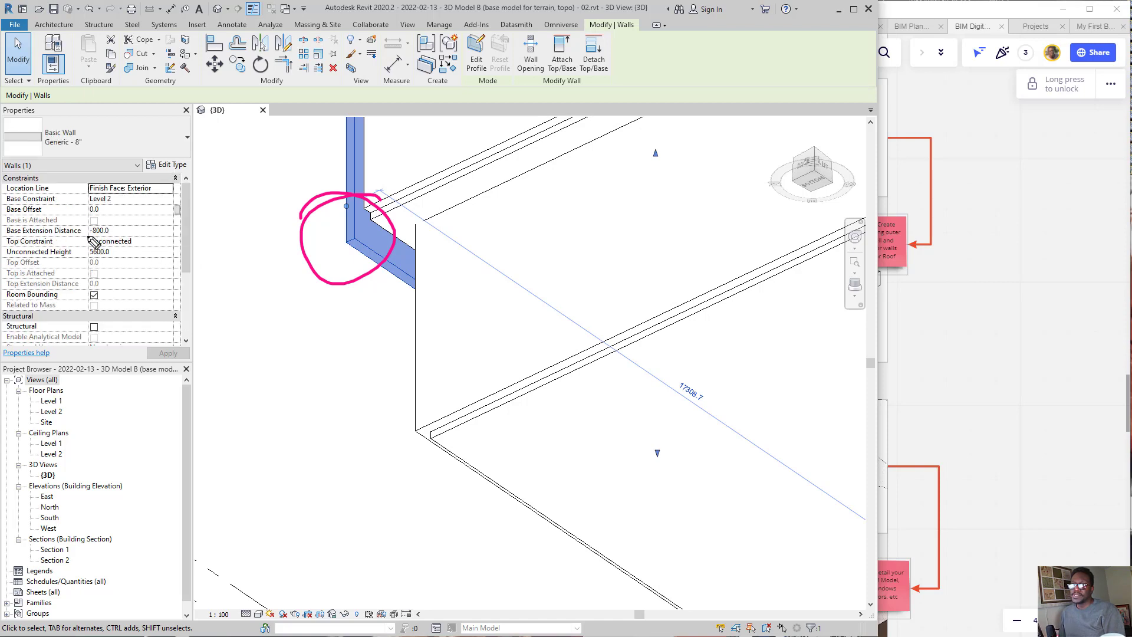
left_click_drag(326, 234, 126, 234)
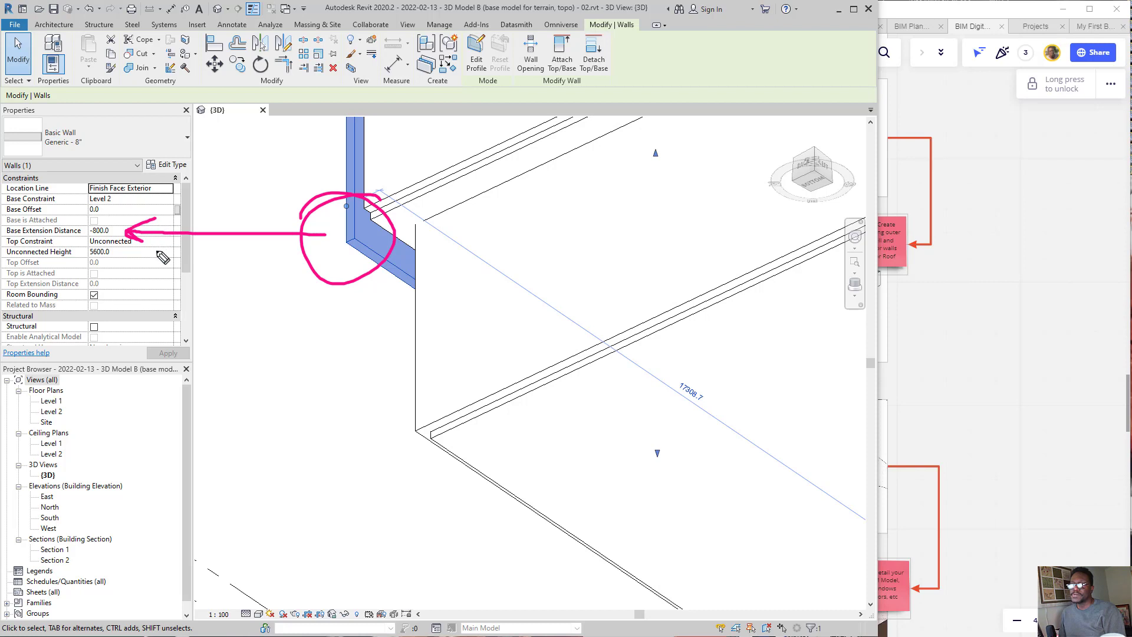
Step: Examine the lower wall's corner at the Level 1 floor edge, comparing it with the upper wall's downward extension
mouse_move(493, 402)
left_mouse_down()
mouse_move(407, 460)
mouse_move(451, 408)
mouse_move(435, 483)
left_mouse_up()
left_click(435, 432)
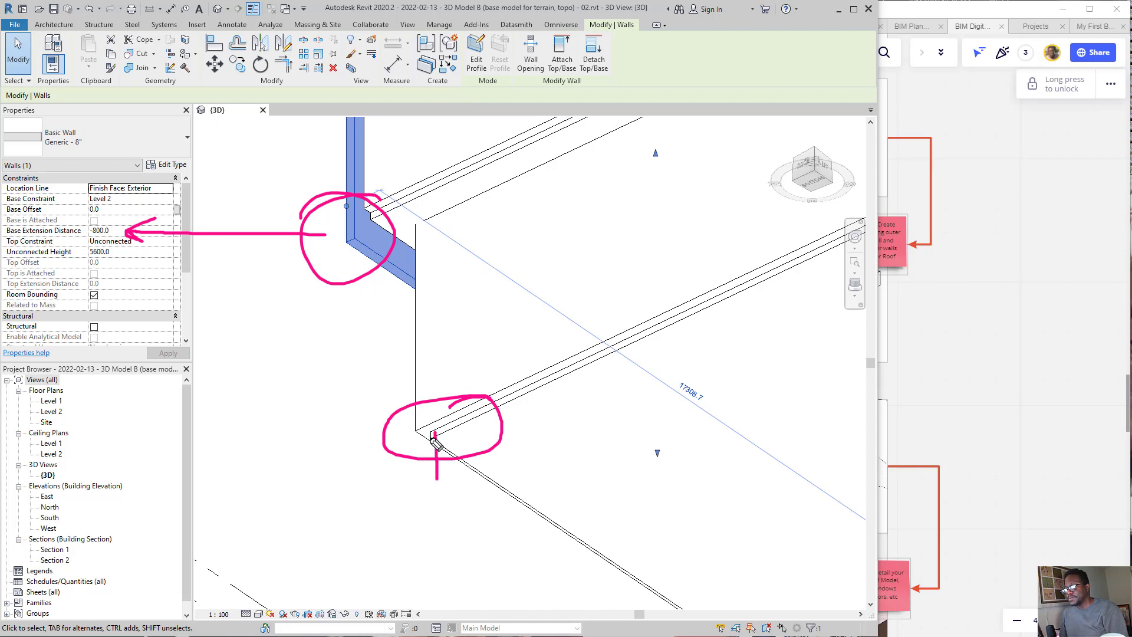
mouse_move(422, 430)
left_mouse_down()
mouse_move(423, 470)
mouse_move(460, 479)
mouse_move(416, 452)
mouse_move(469, 470)
mouse_move(429, 466)
mouse_move(422, 486)
mouse_move(407, 471)
mouse_move(466, 486)
mouse_move(443, 497)
mouse_move(461, 500)
mouse_move(436, 472)
mouse_move(577, 404)
left_mouse_up()
left_click_drag(426, 452, 608, 398)
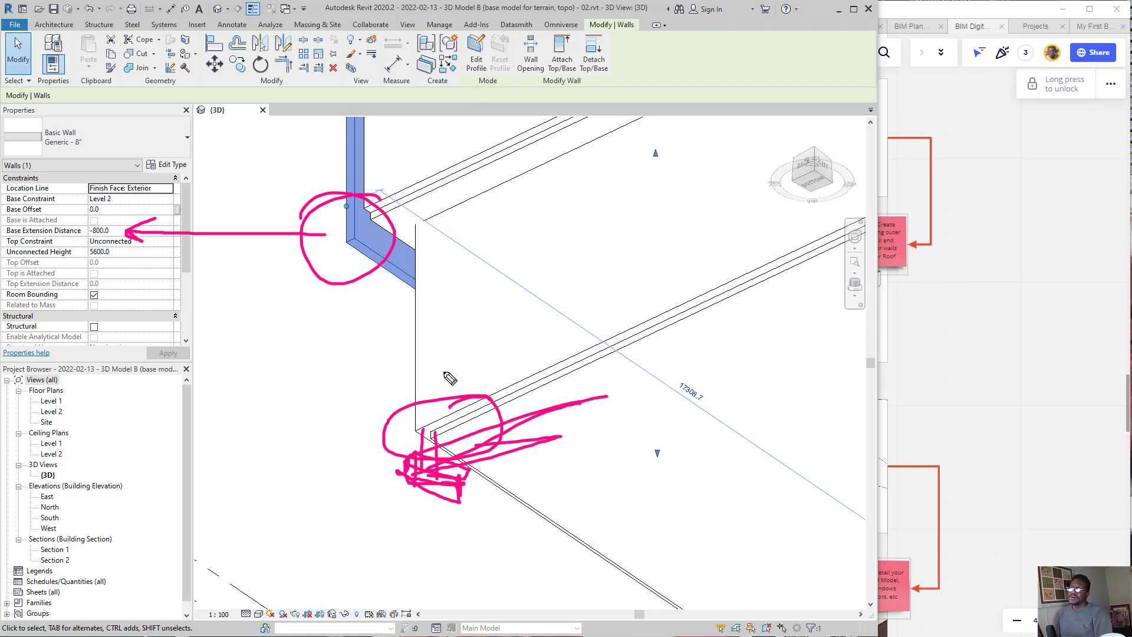
mouse_move(452, 434)
left_mouse_down()
mouse_move(306, 440)
mouse_move(478, 457)
left_mouse_up()
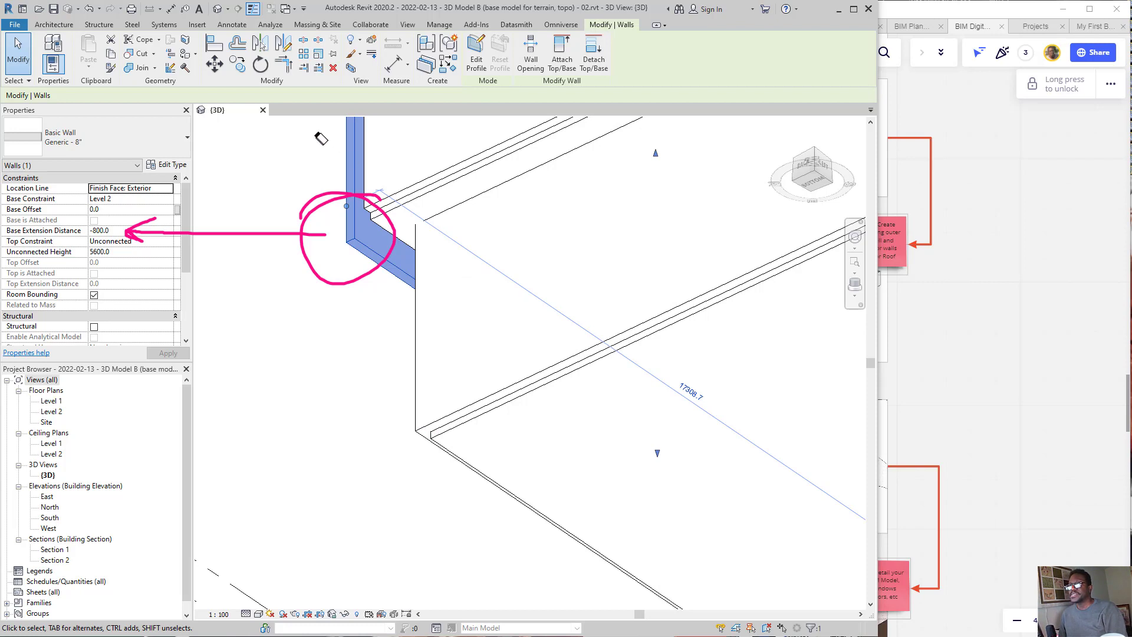
left_click_drag(320, 139, 345, 229)
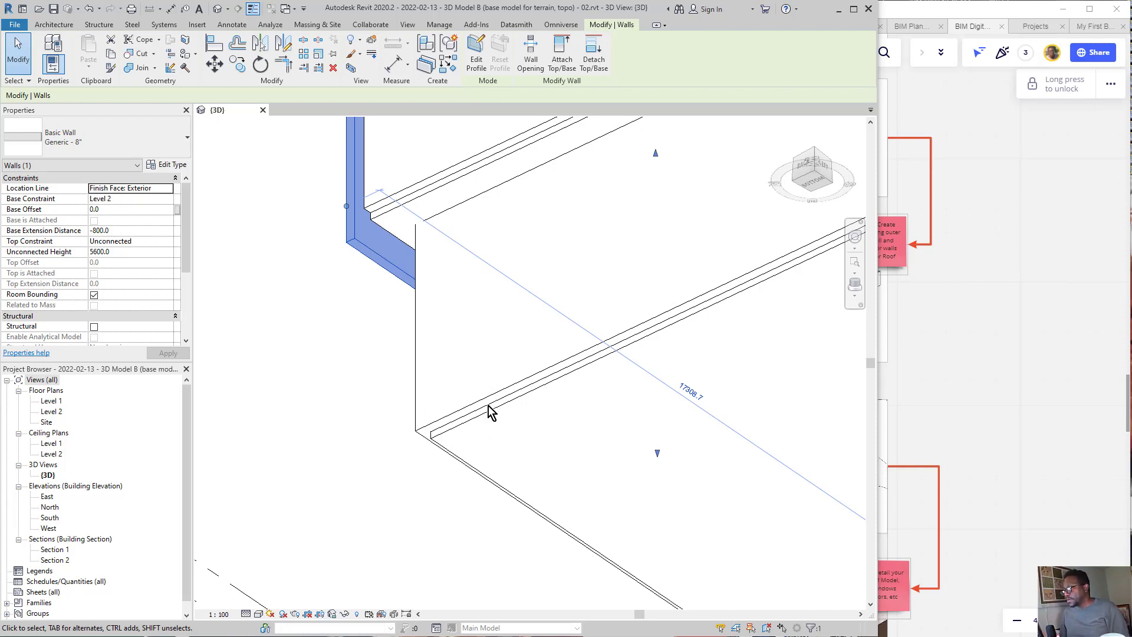
Step: Reselect the upper Level 2 wall and examine how the lower wall's base meets the floor slab edge
left_click(319, 407)
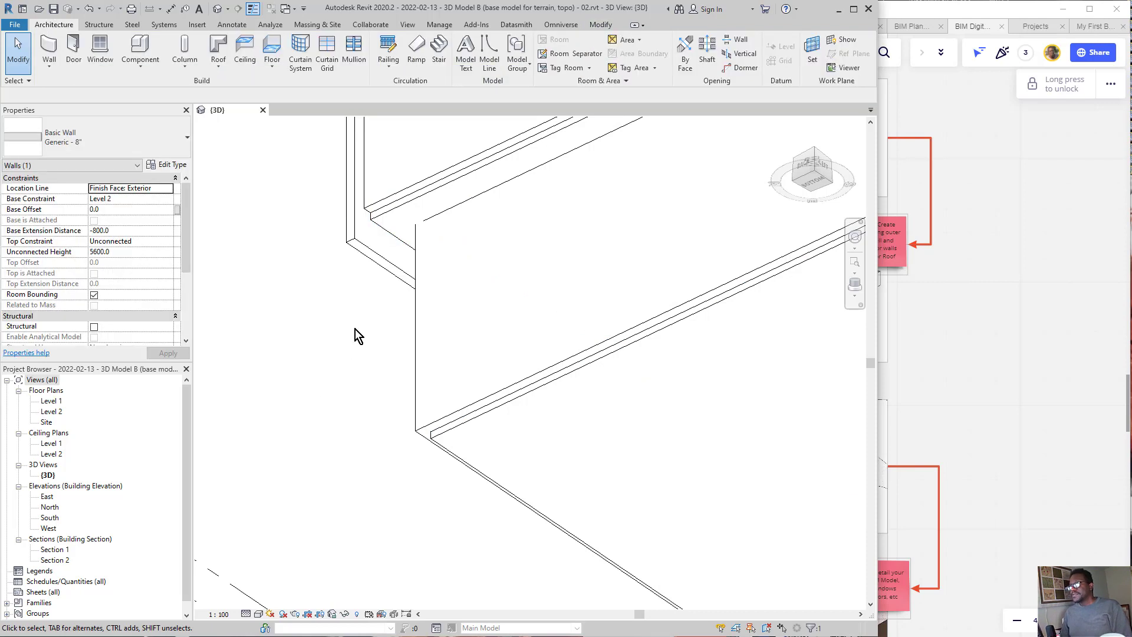
left_click(370, 256)
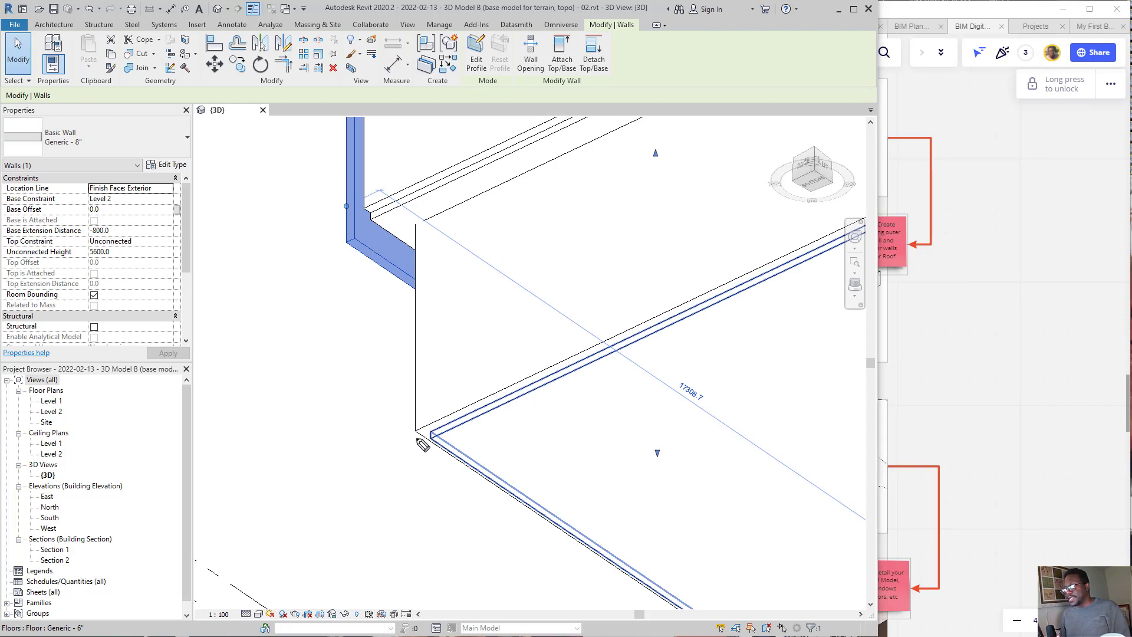
left_click_drag(417, 427, 414, 472)
left_click_drag(430, 433, 437, 470)
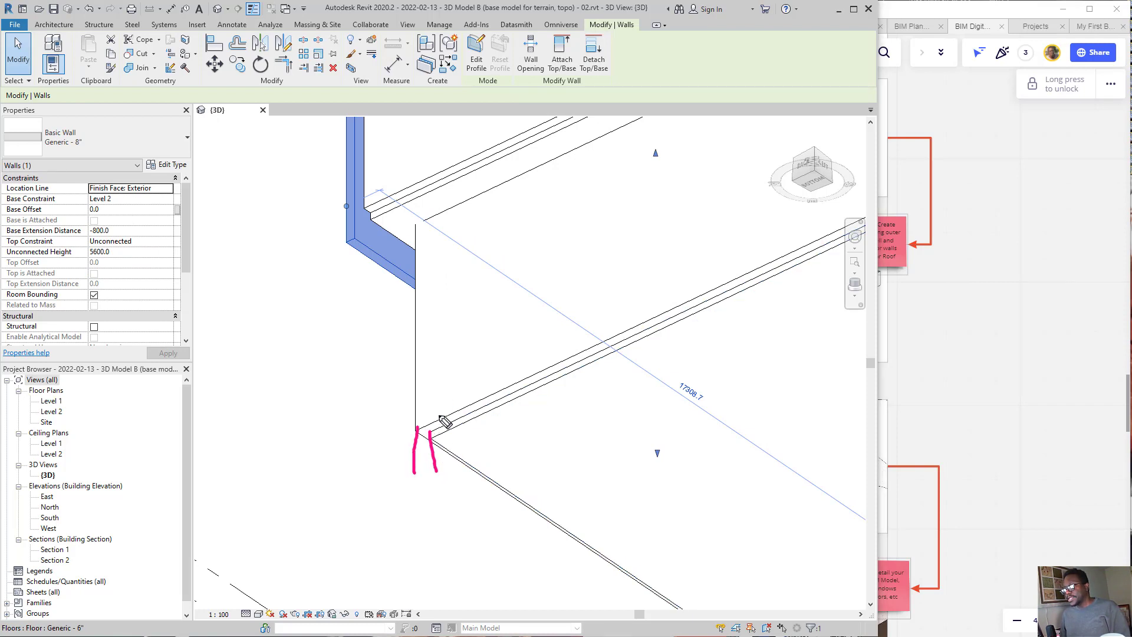
mouse_move(421, 427)
left_mouse_down()
mouse_move(424, 464)
mouse_move(644, 412)
left_mouse_up()
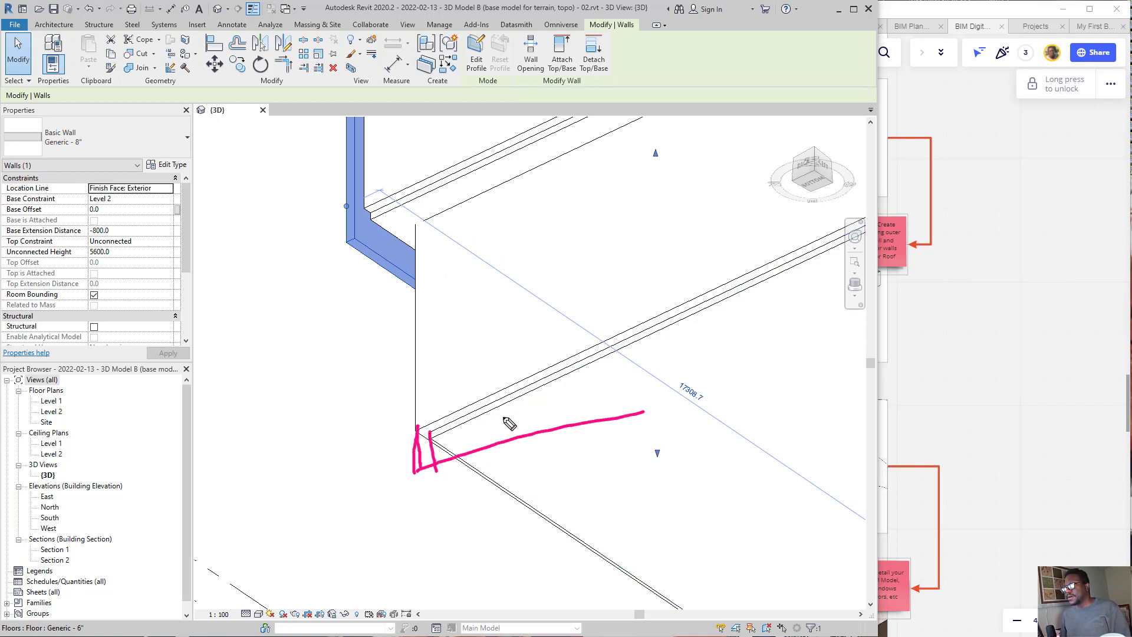
left_click_drag(416, 428, 564, 365)
mouse_move(550, 304)
left_mouse_down()
mouse_move(457, 412)
mouse_move(457, 431)
mouse_move(470, 423)
left_mouse_up()
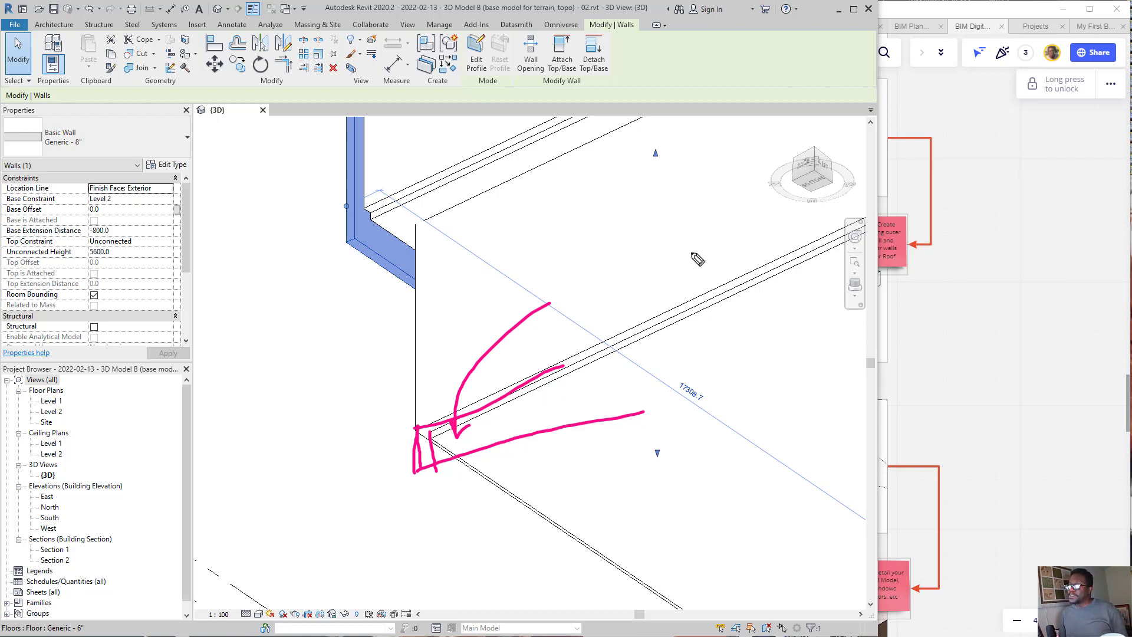
mouse_move(648, 202)
left_mouse_down()
mouse_move(665, 241)
mouse_move(624, 254)
mouse_move(633, 249)
left_mouse_up()
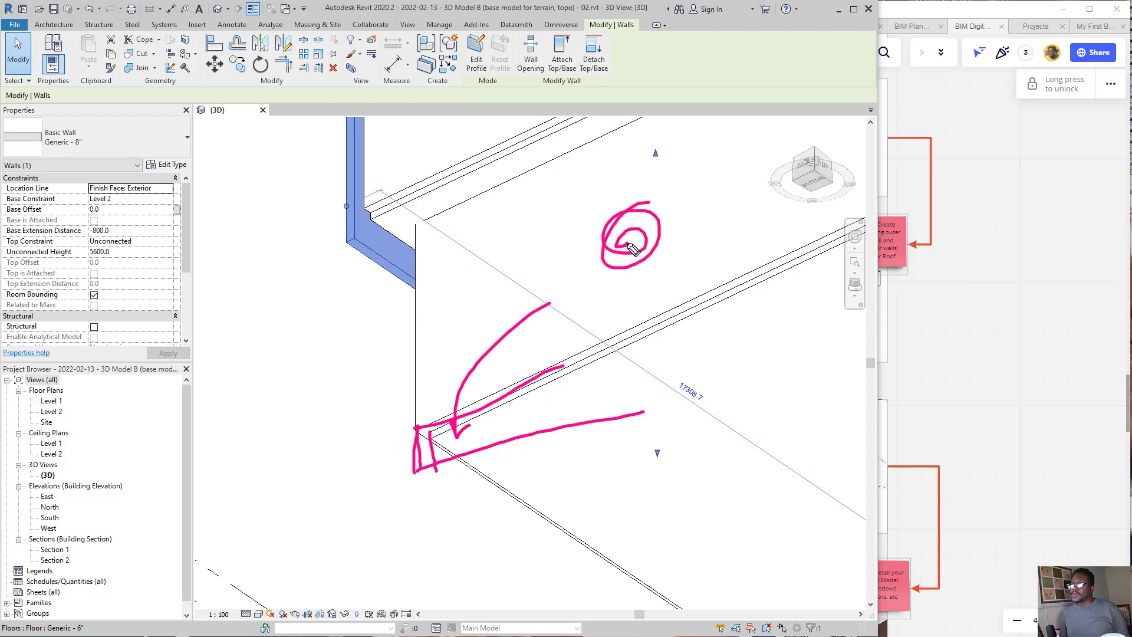
mouse_move(610, 155)
left_mouse_down()
mouse_move(419, 341)
mouse_move(430, 450)
mouse_move(411, 446)
left_mouse_up()
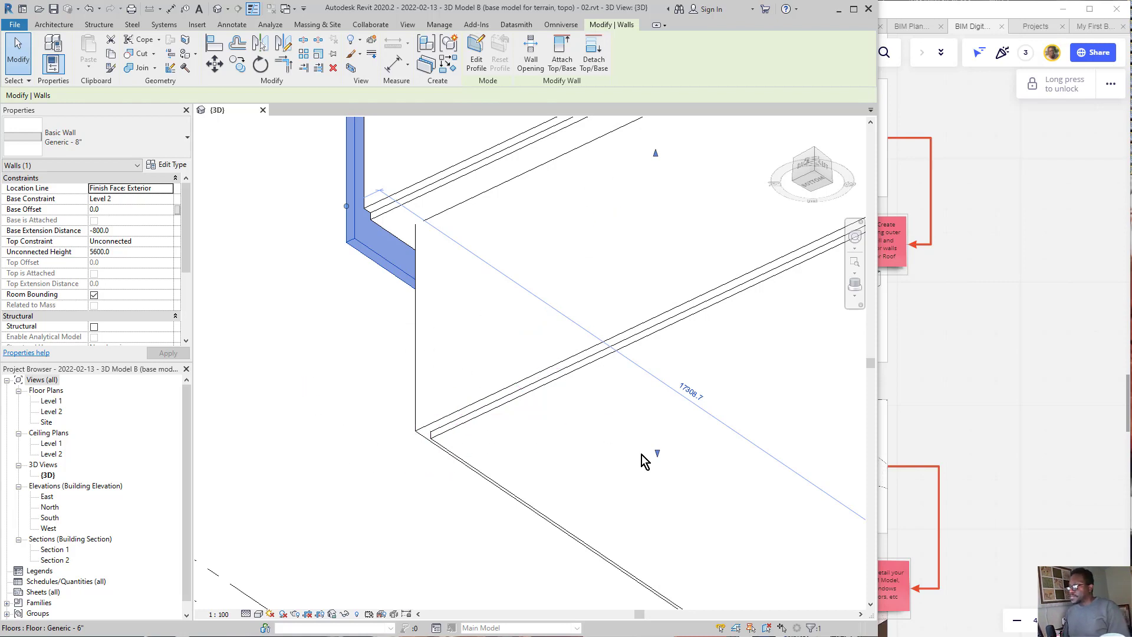
Step: Open the Section 2 view and inspect the level markers at its lower end, around Level 1 and fund. footing
scroll(652, 369, "down", 3)
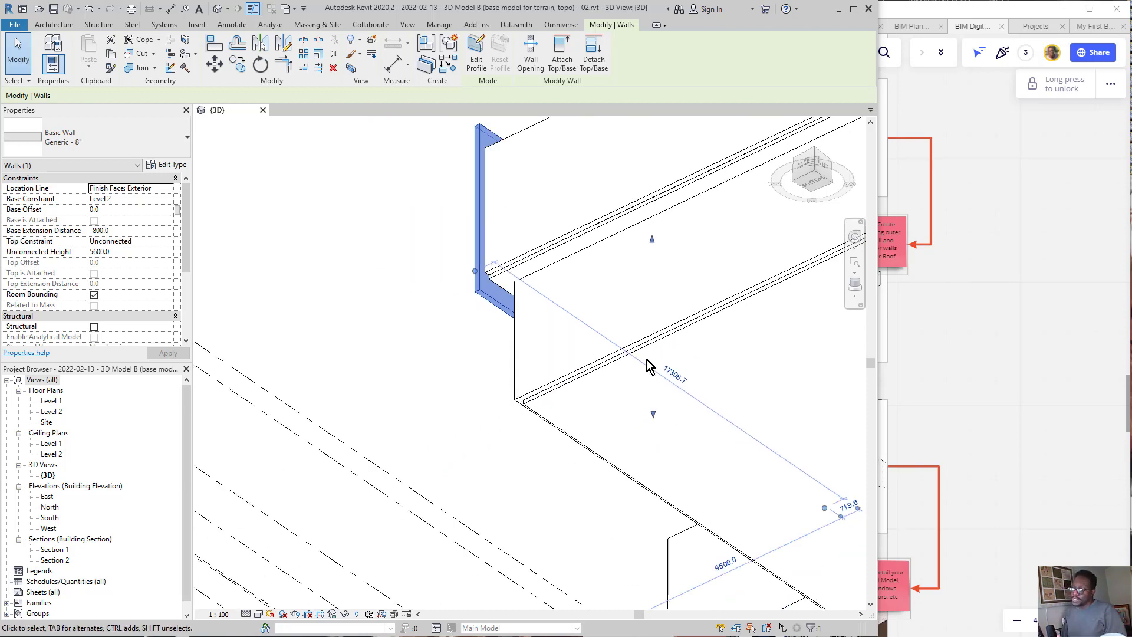
scroll(568, 384, "down", 2)
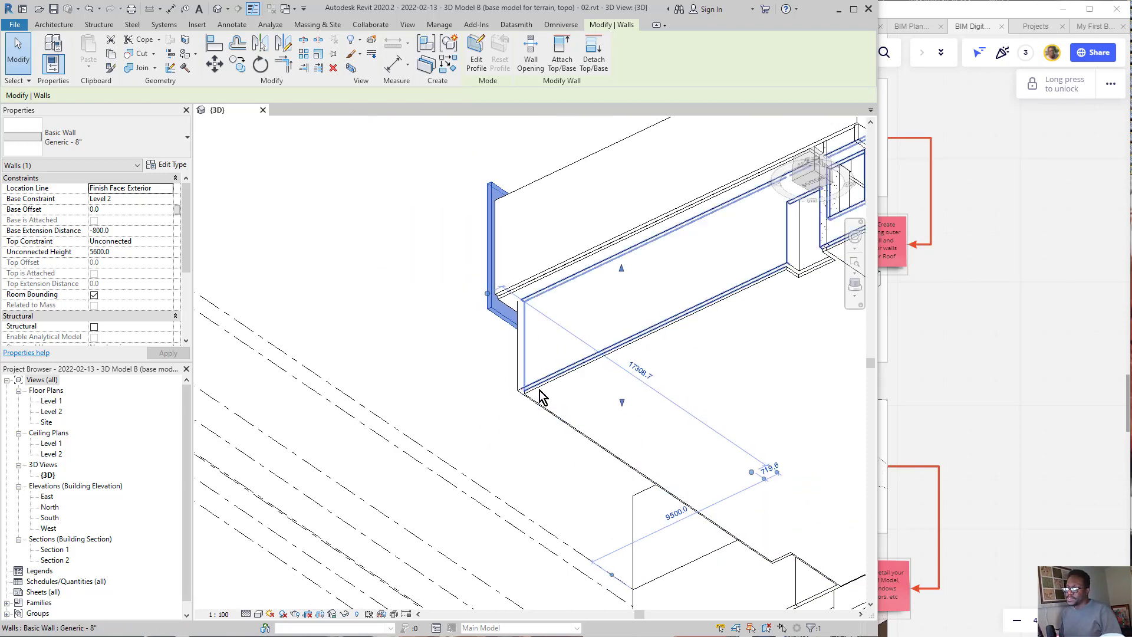
scroll(538, 392, "down", 3)
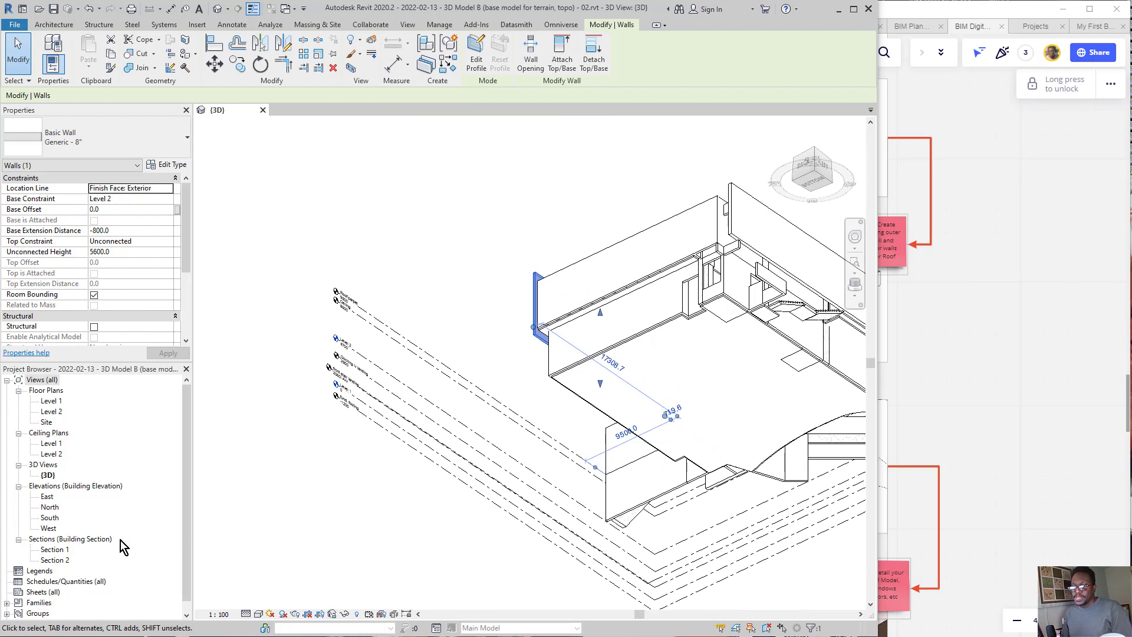
double_click(59, 561)
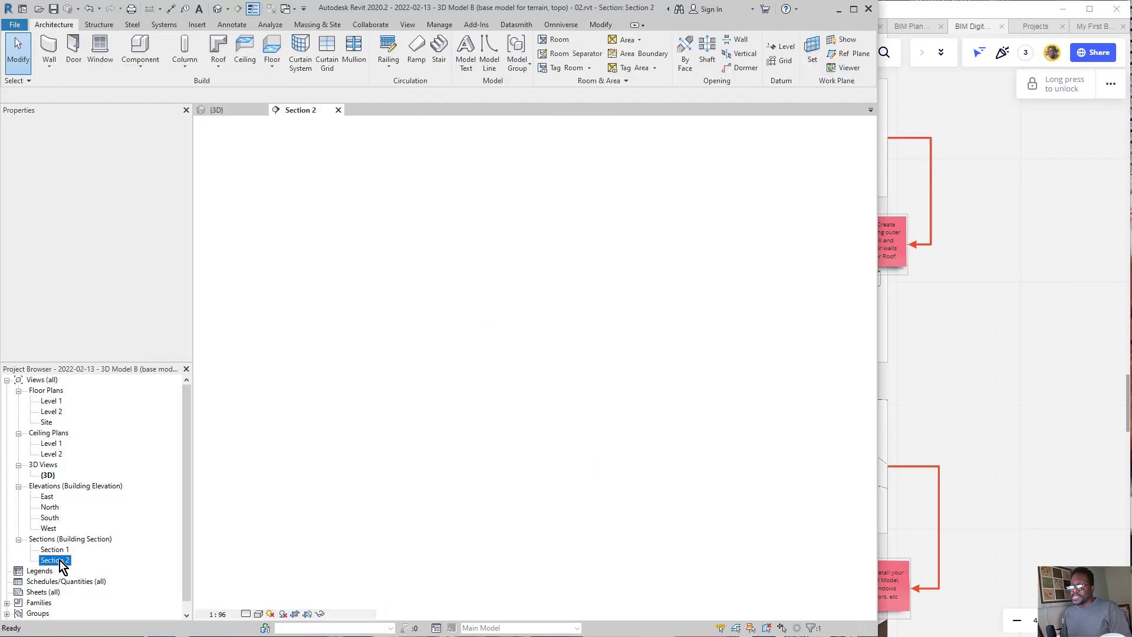
scroll(518, 331, "down", 2)
scroll(401, 547, "up", 2)
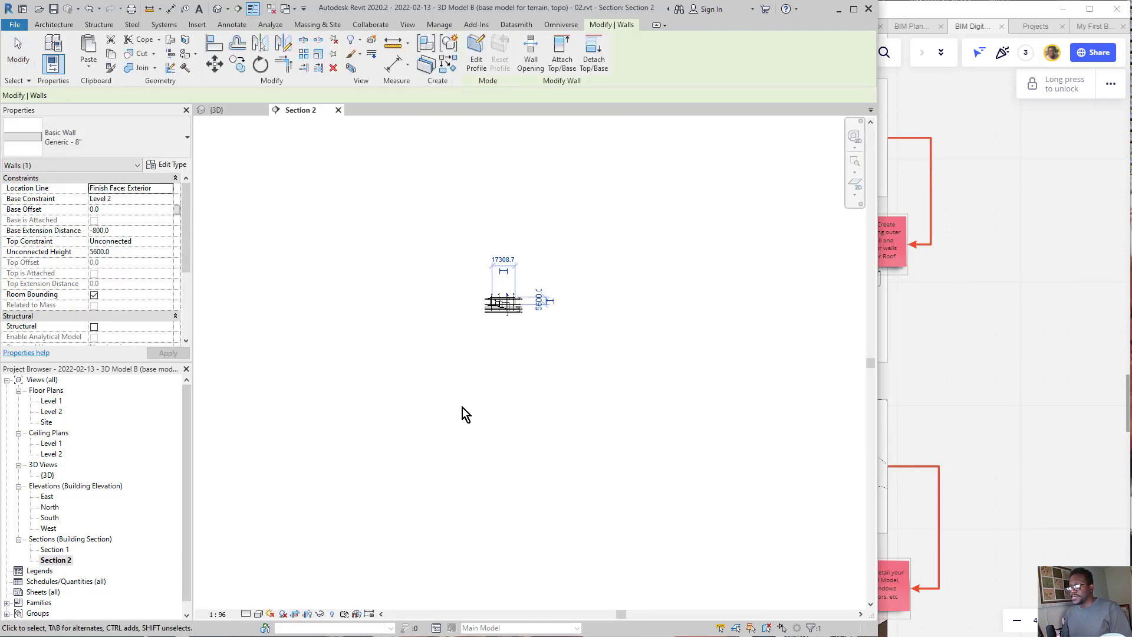
scroll(462, 408, "up", 2)
scroll(558, 192, "up", 3)
scroll(555, 177, "up", 5)
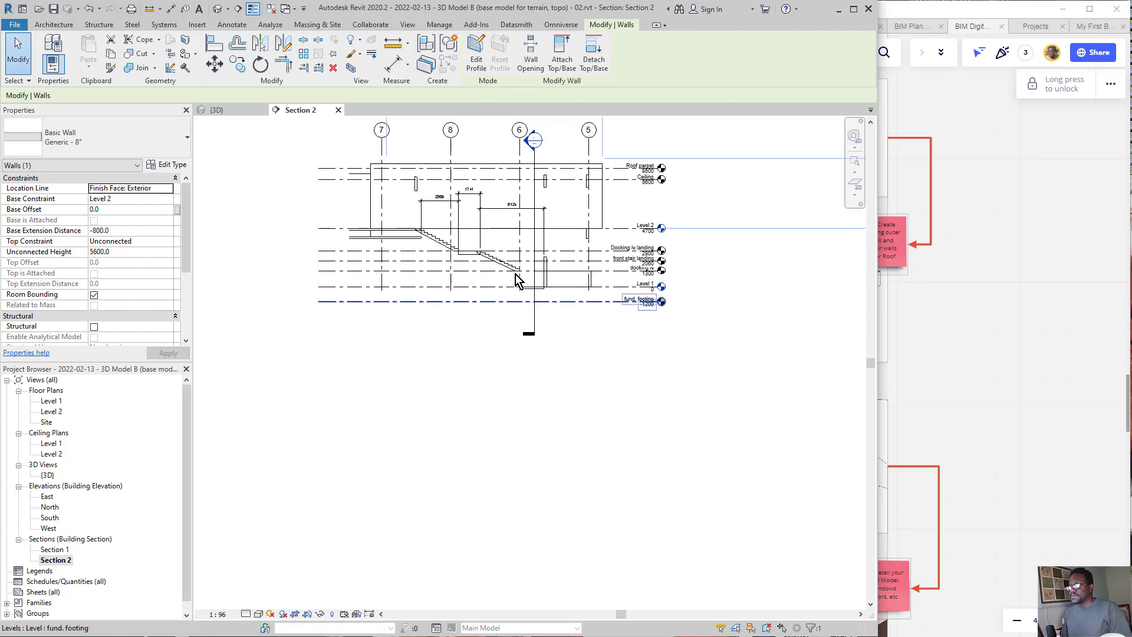
middle_click_drag(644, 321, 258, 286)
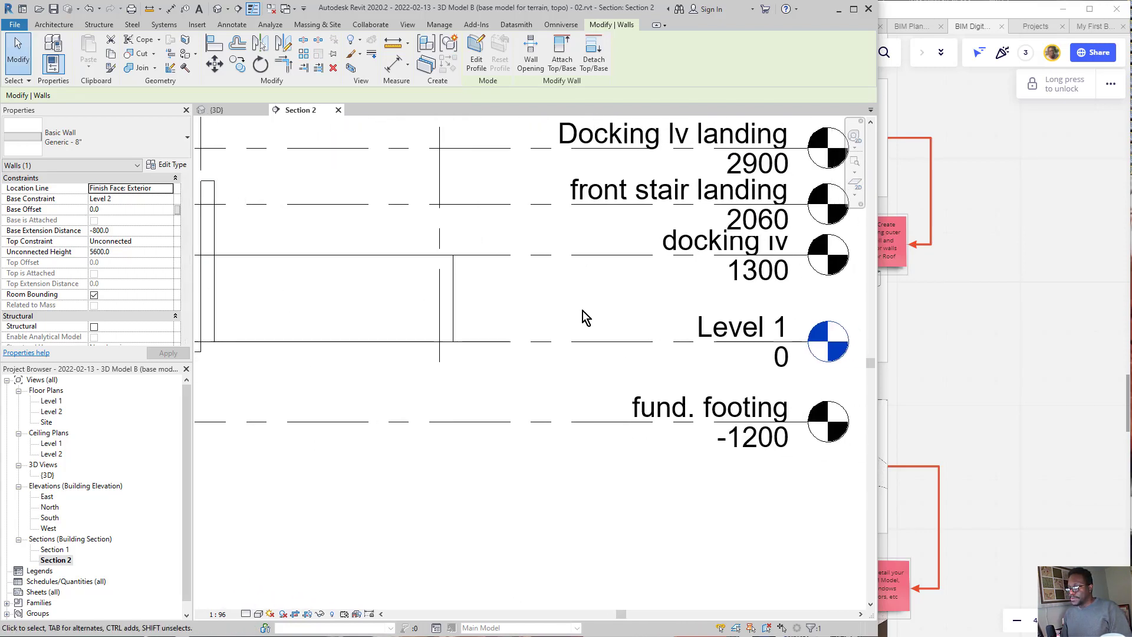
scroll(483, 263, "down", 1)
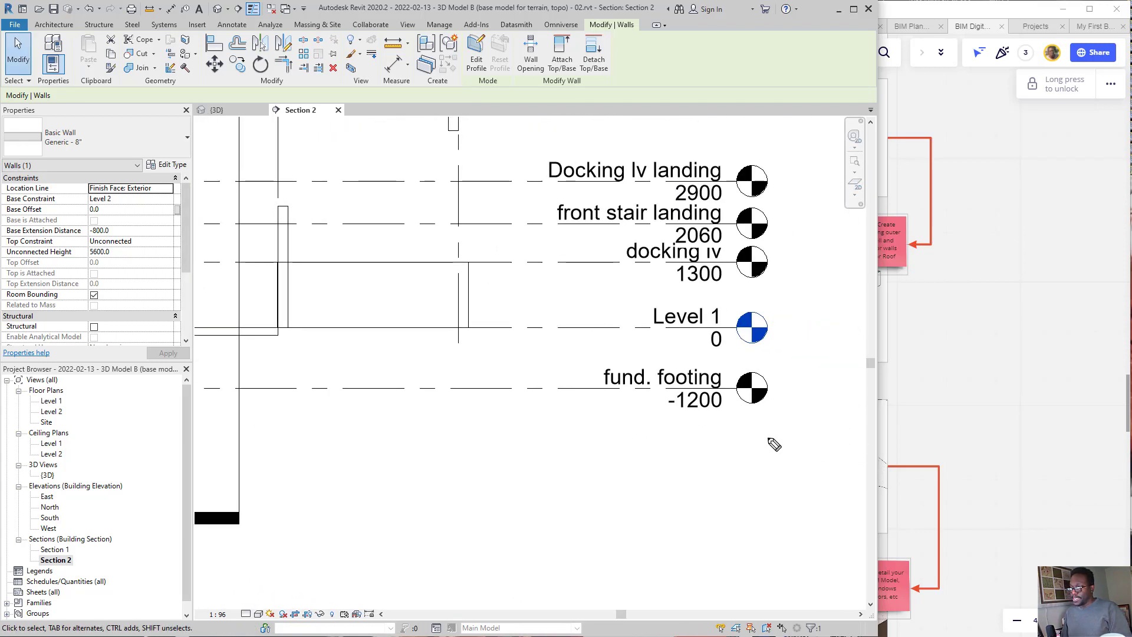
Step: Examine the fund. footing level's elevation, its offset below Level 1 and the matching floor plan listing
mouse_move(816, 387)
left_mouse_down()
mouse_move(531, 386)
mouse_move(617, 365)
mouse_move(670, 389)
mouse_move(731, 387)
left_mouse_up()
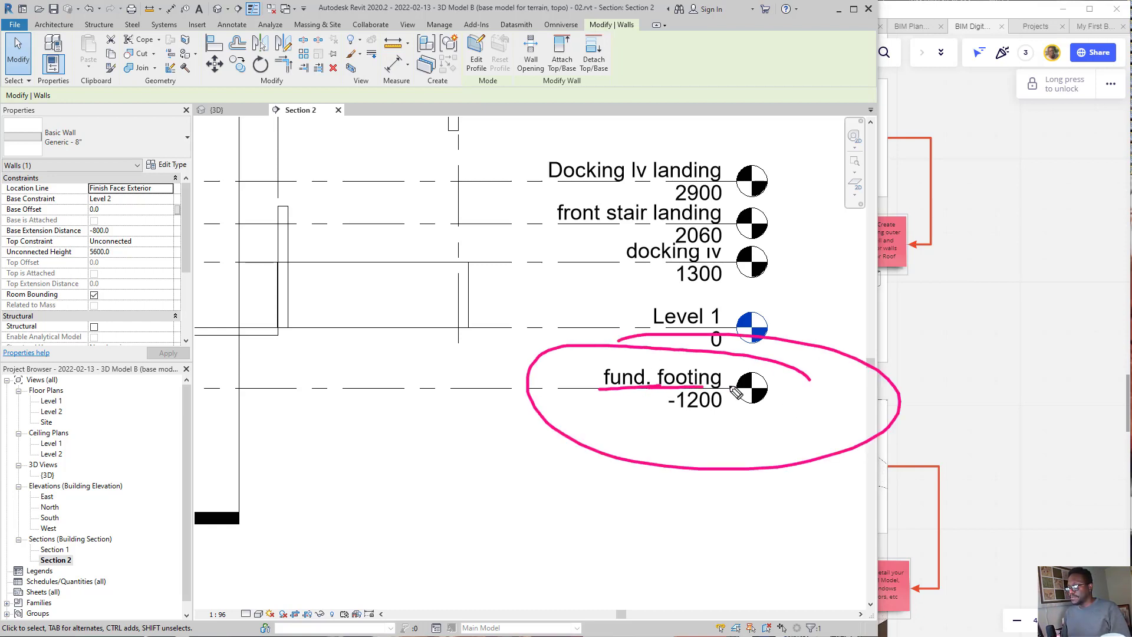
left_click_drag(650, 415, 755, 413)
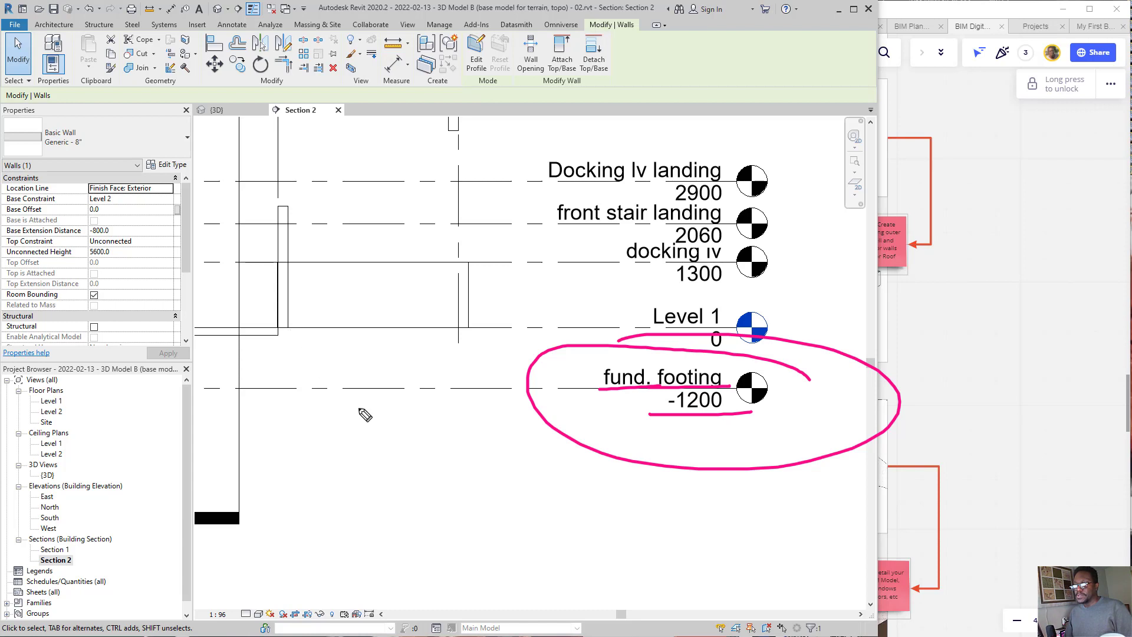
left_click_drag(335, 325, 328, 337)
mouse_move(331, 376)
left_mouse_down()
mouse_move(339, 392)
mouse_move(349, 384)
mouse_move(338, 328)
left_mouse_up()
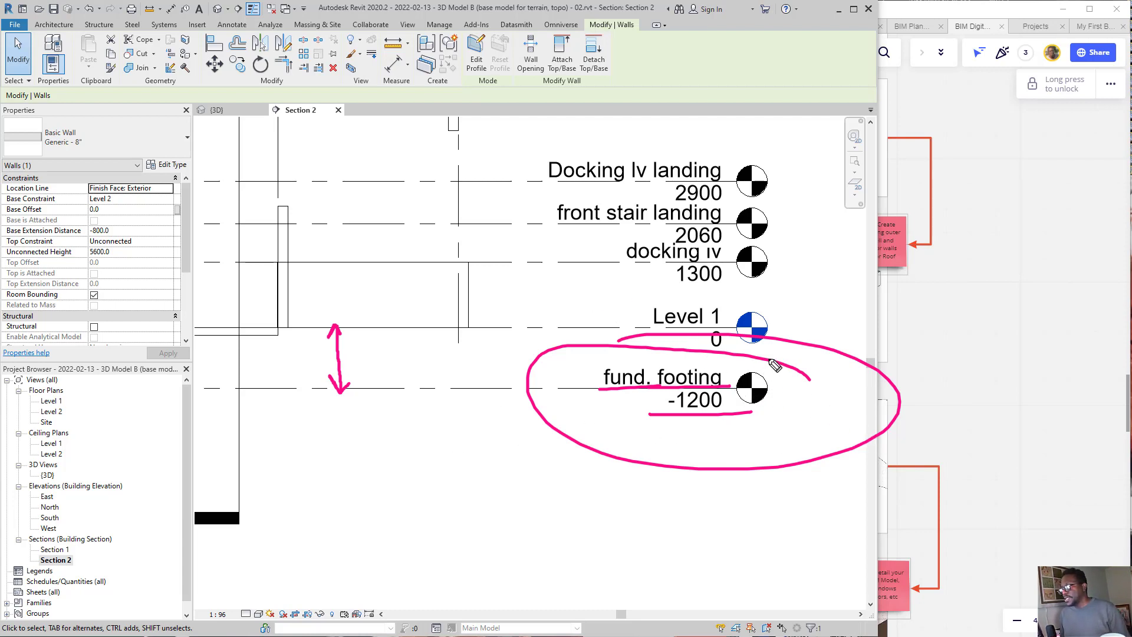
mouse_move(772, 388)
left_mouse_down()
mouse_move(788, 324)
mouse_move(652, 378)
mouse_move(648, 338)
mouse_move(245, 335)
mouse_move(82, 410)
mouse_move(62, 399)
mouse_move(82, 412)
mouse_move(86, 388)
left_mouse_up()
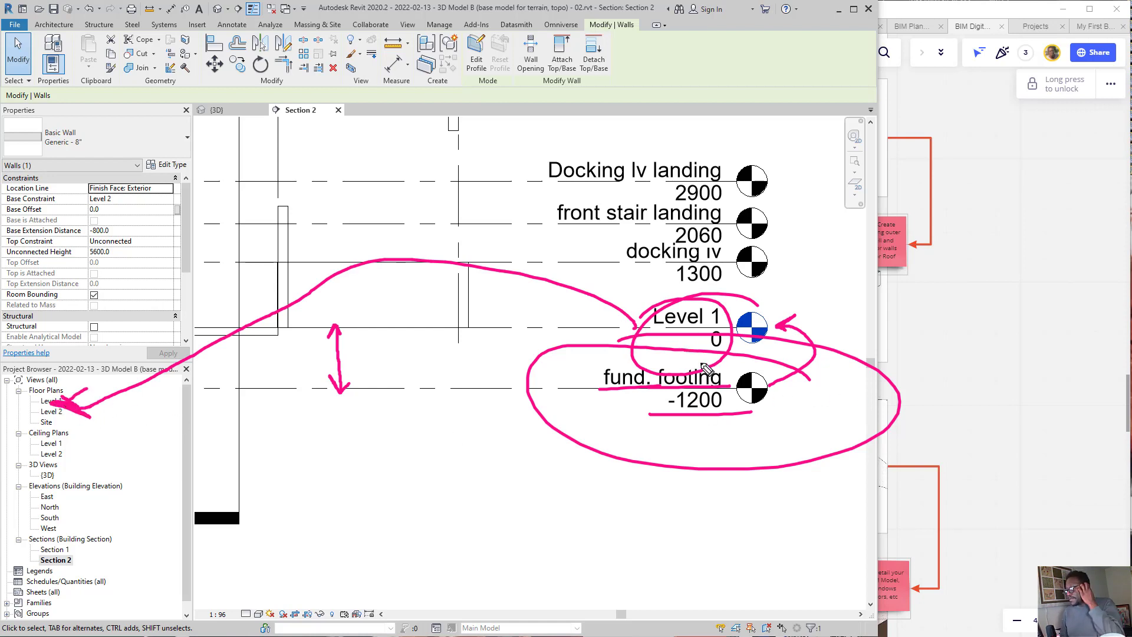
mouse_move(599, 235)
left_mouse_down()
mouse_move(617, 427)
mouse_move(809, 374)
mouse_move(662, 407)
mouse_move(233, 341)
mouse_move(336, 354)
mouse_move(356, 414)
left_mouse_up()
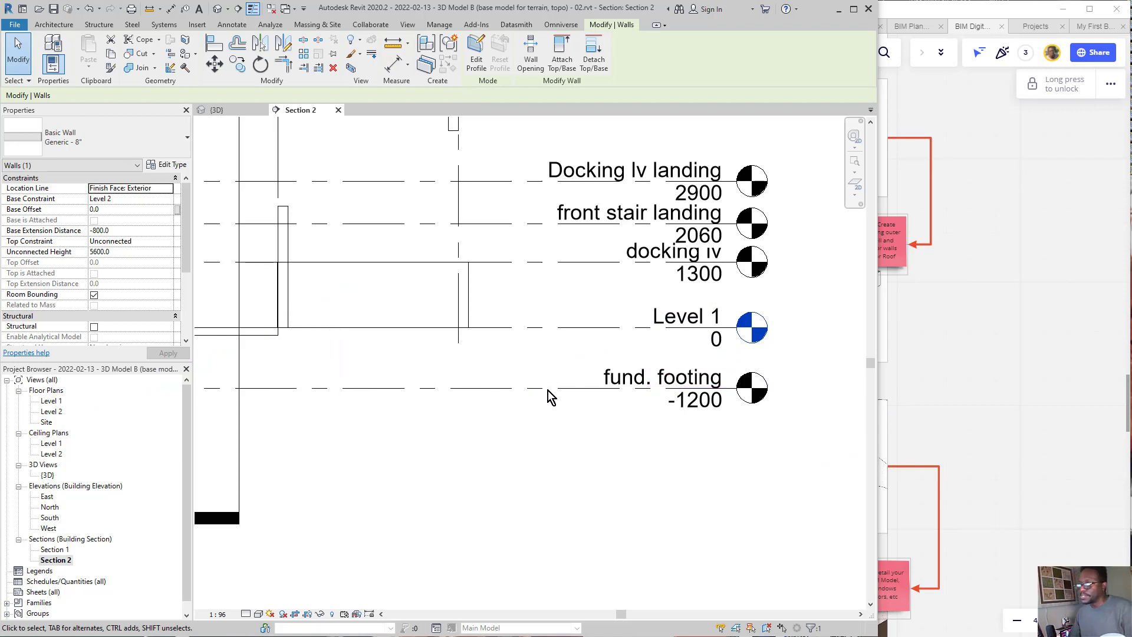
Step: Open the Level 2 and Level 1 floor plans, clear the wall selection and view the Level 1 building layout
scroll(654, 387, "down", 4)
scroll(505, 363, "up", 3)
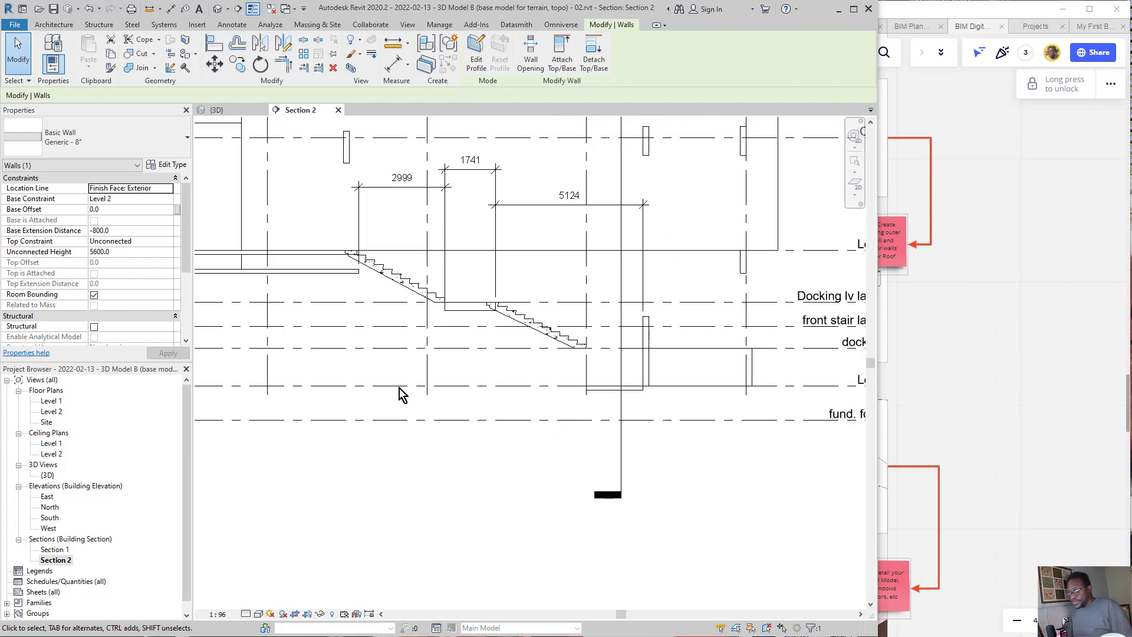
double_click(53, 412)
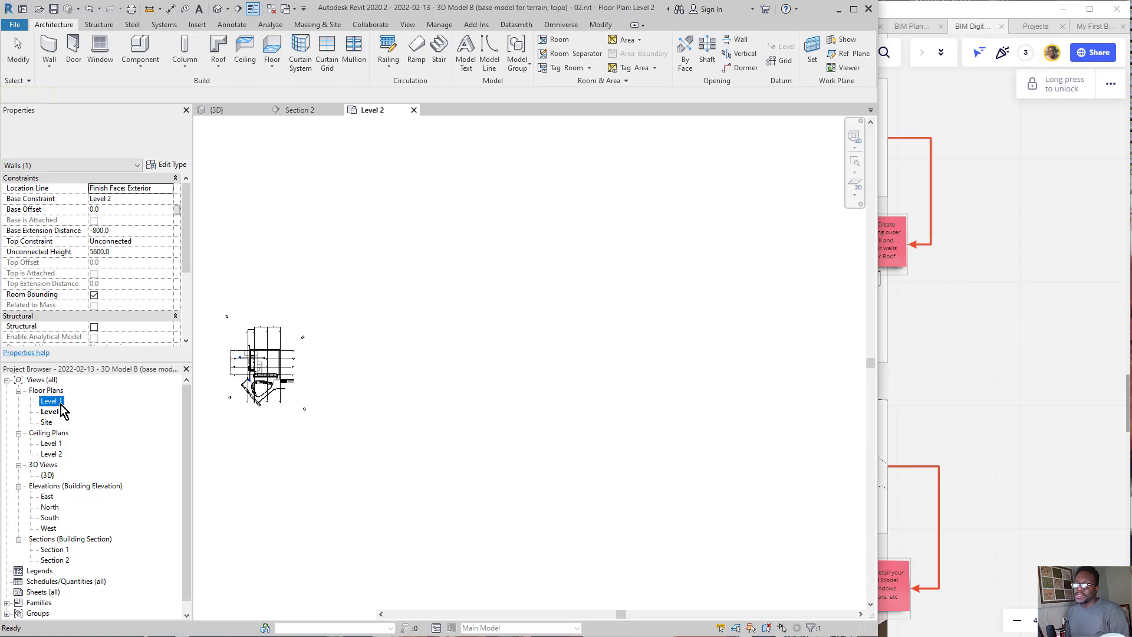
double_click(52, 401)
scroll(235, 389, "up", 6)
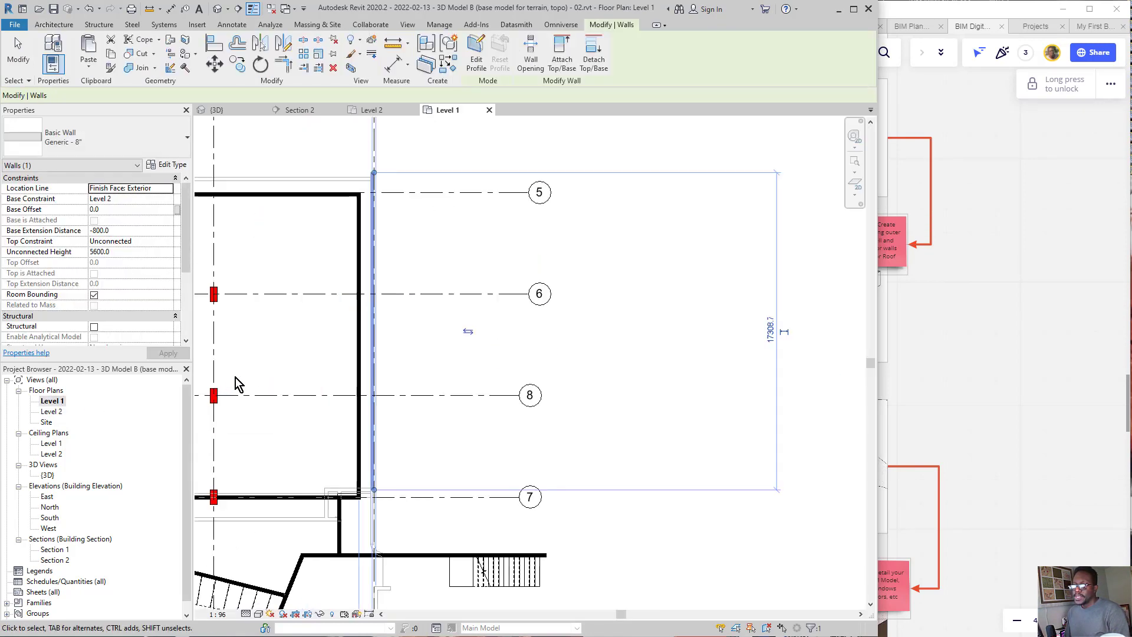
scroll(568, 369, "left", 3)
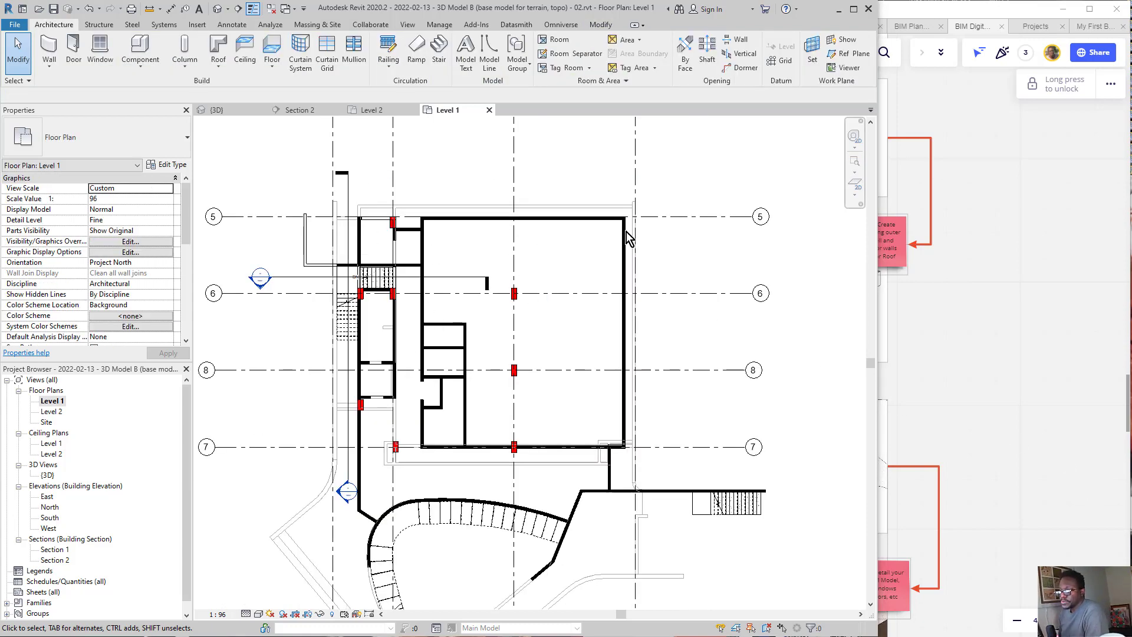
scroll(460, 269, "up", 3)
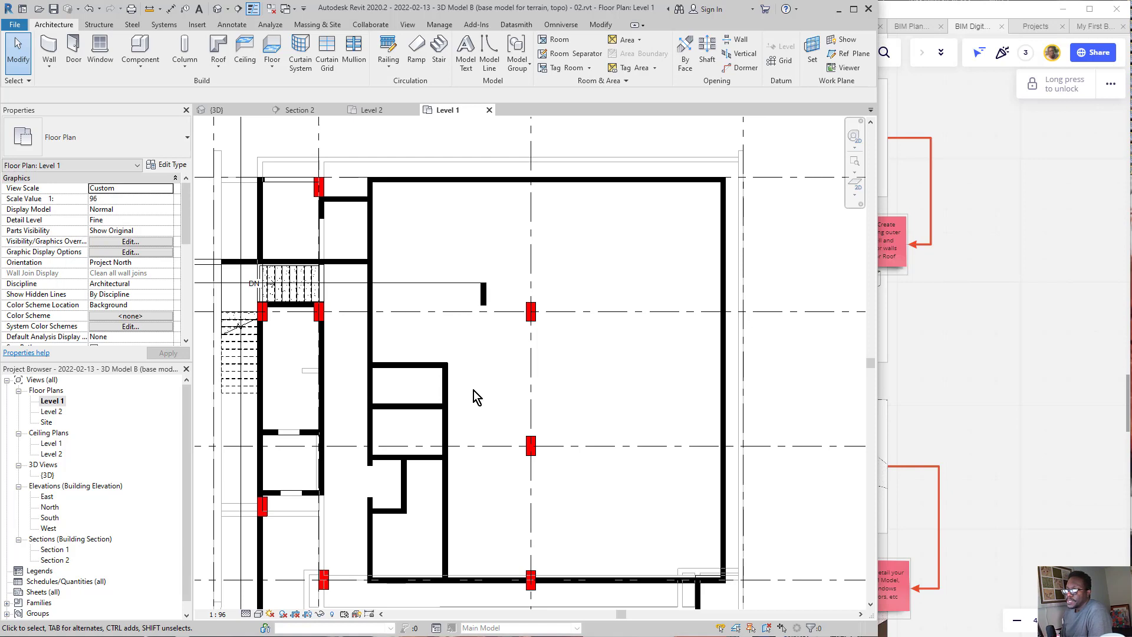
scroll(473, 390, "down", 4)
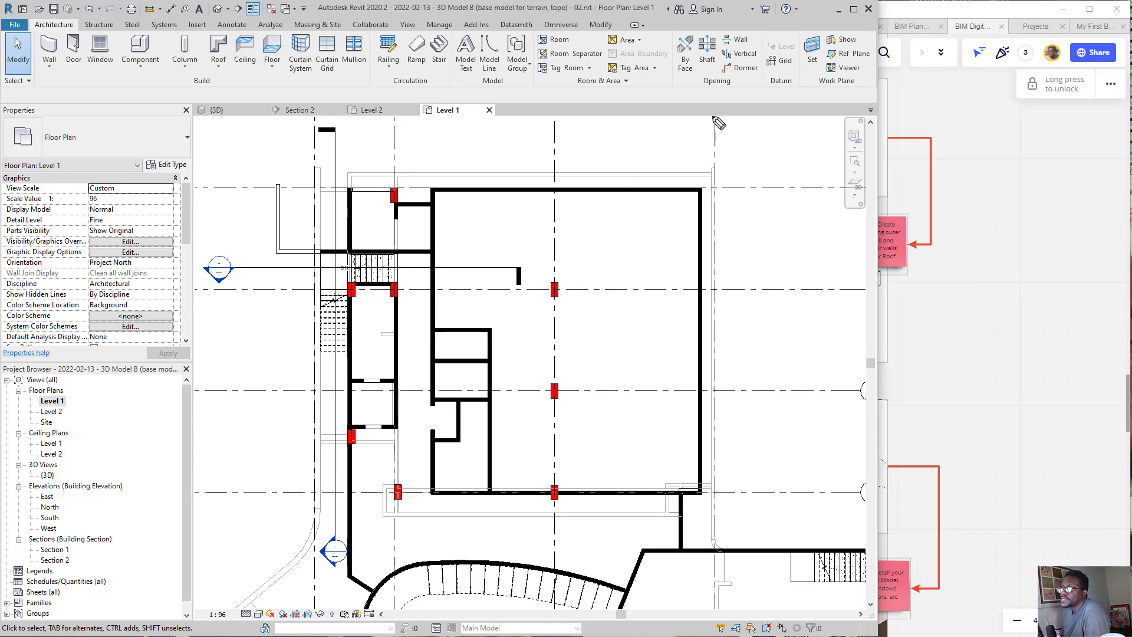
Step: Examine the Level 1 perimeter wall, the three columns on the central grid line and where the structural tools are found
mouse_move(714, 117)
left_mouse_down()
mouse_move(649, 192)
mouse_move(671, 183)
left_mouse_up()
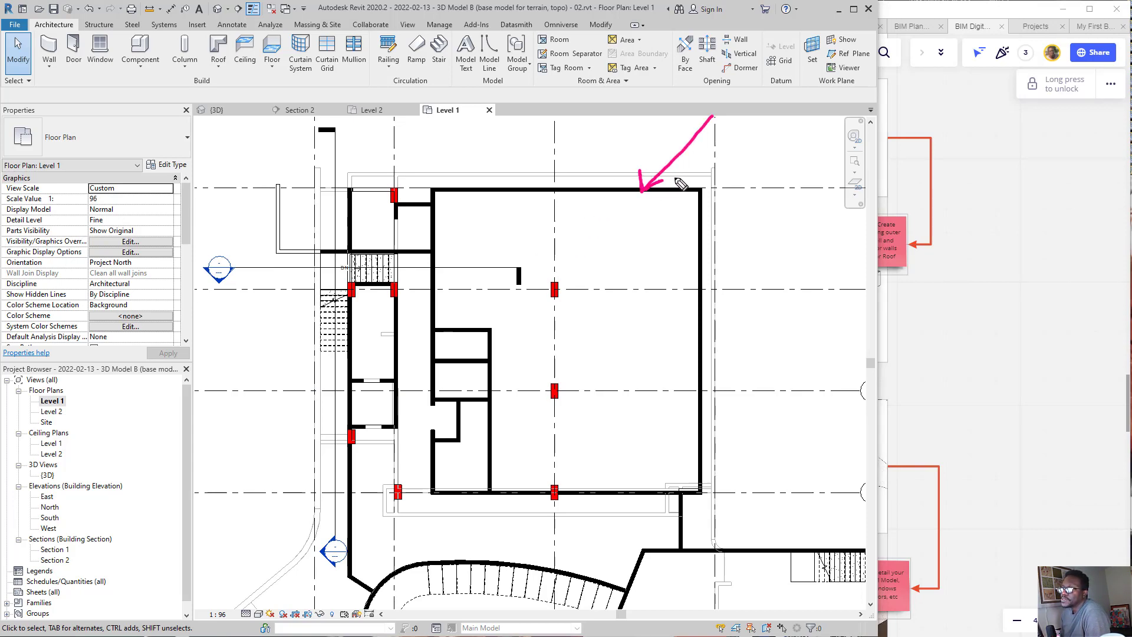
left_click_drag(581, 276, 524, 268)
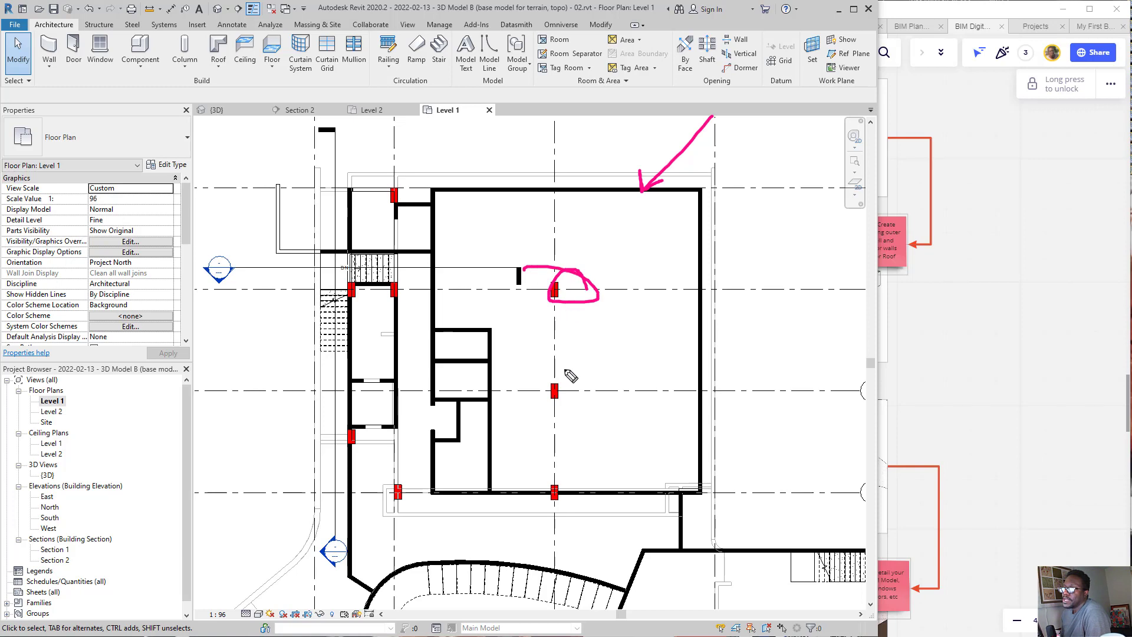
left_click_drag(571, 376, 563, 373)
left_click_drag(547, 479, 565, 497)
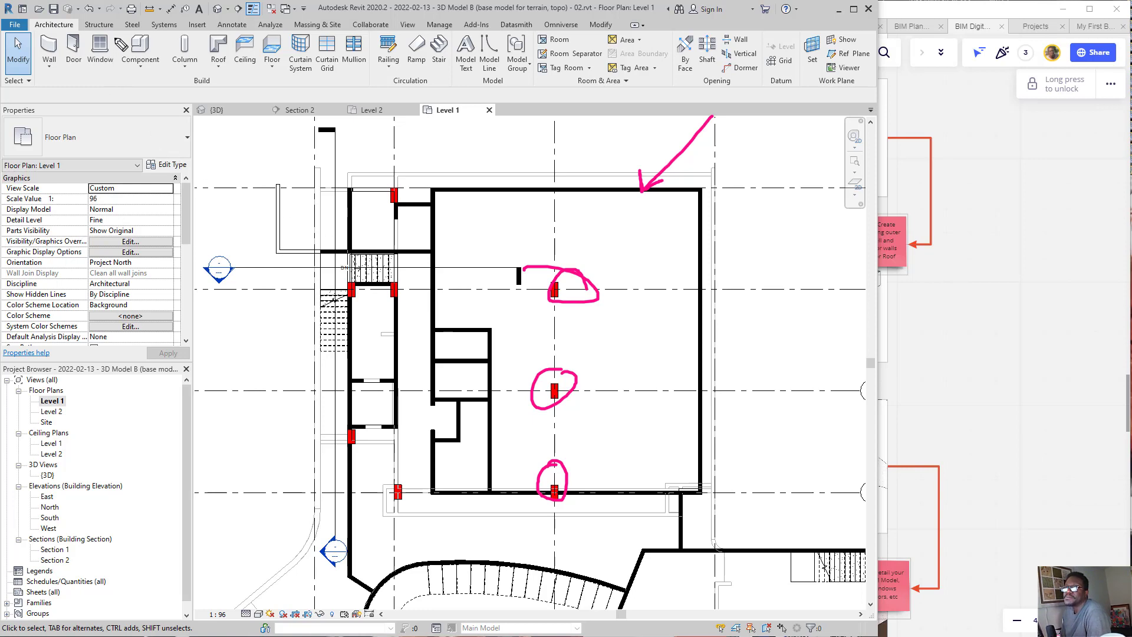
mouse_move(123, 16)
left_mouse_down()
mouse_move(112, 38)
mouse_move(134, 25)
left_mouse_up()
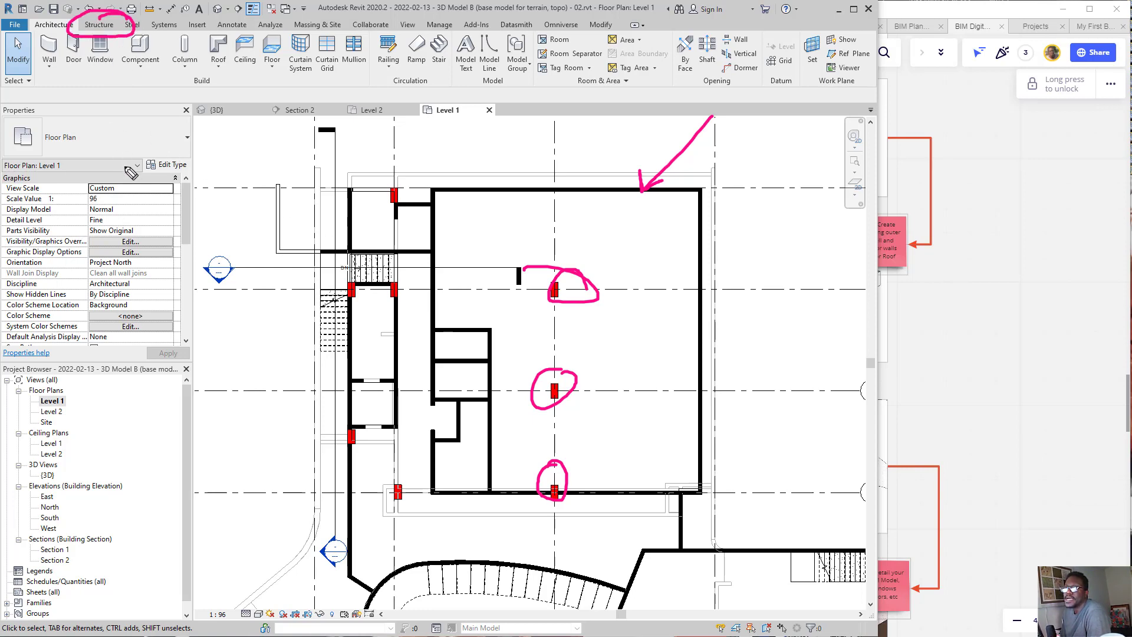
mouse_move(125, 167)
left_mouse_down()
mouse_move(98, 43)
mouse_move(86, 59)
mouse_move(99, 42)
mouse_move(121, 64)
left_mouse_up()
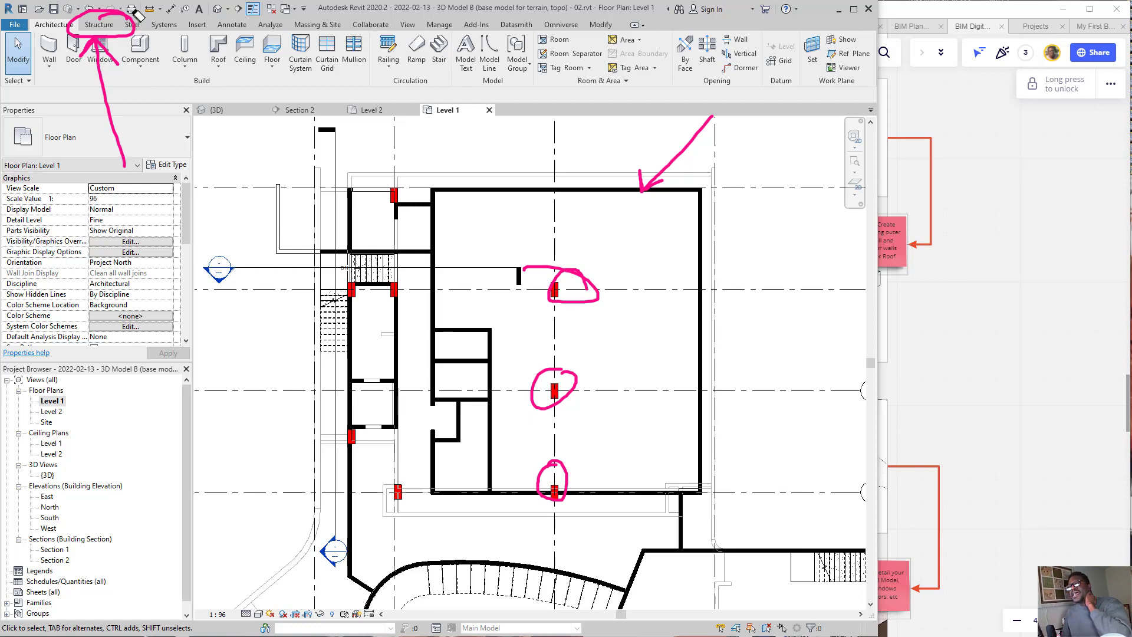
left_click_drag(136, 17, 124, 139)
mouse_move(613, 170)
left_mouse_down()
mouse_move(549, 452)
mouse_move(466, 498)
left_mouse_up()
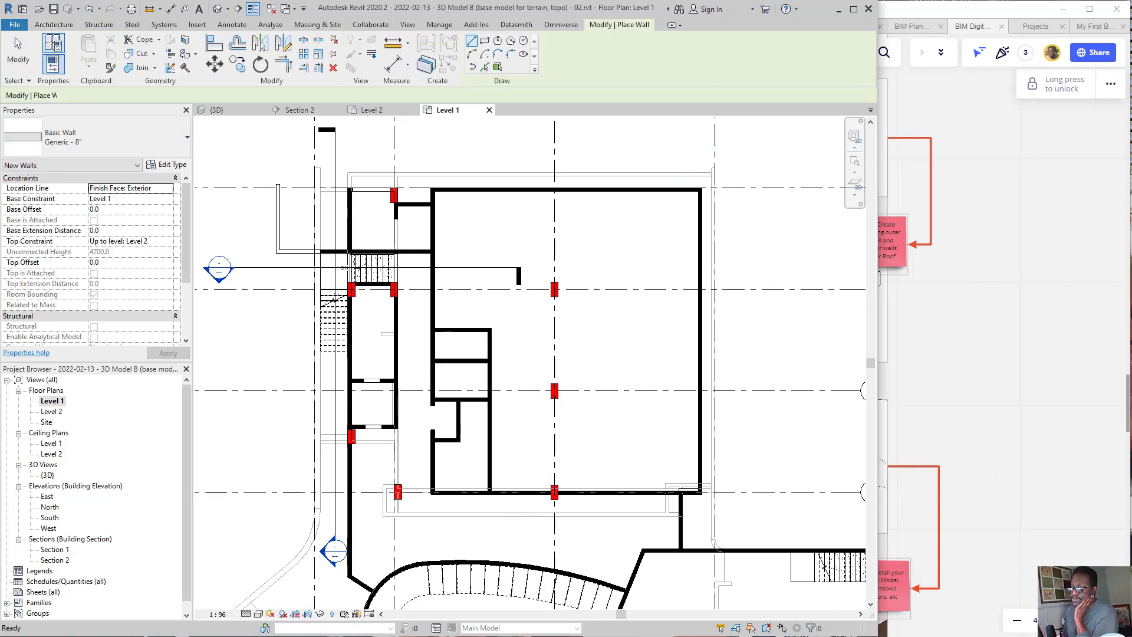
key("Escape")
middle_click_drag(567, 434, 503, 419)
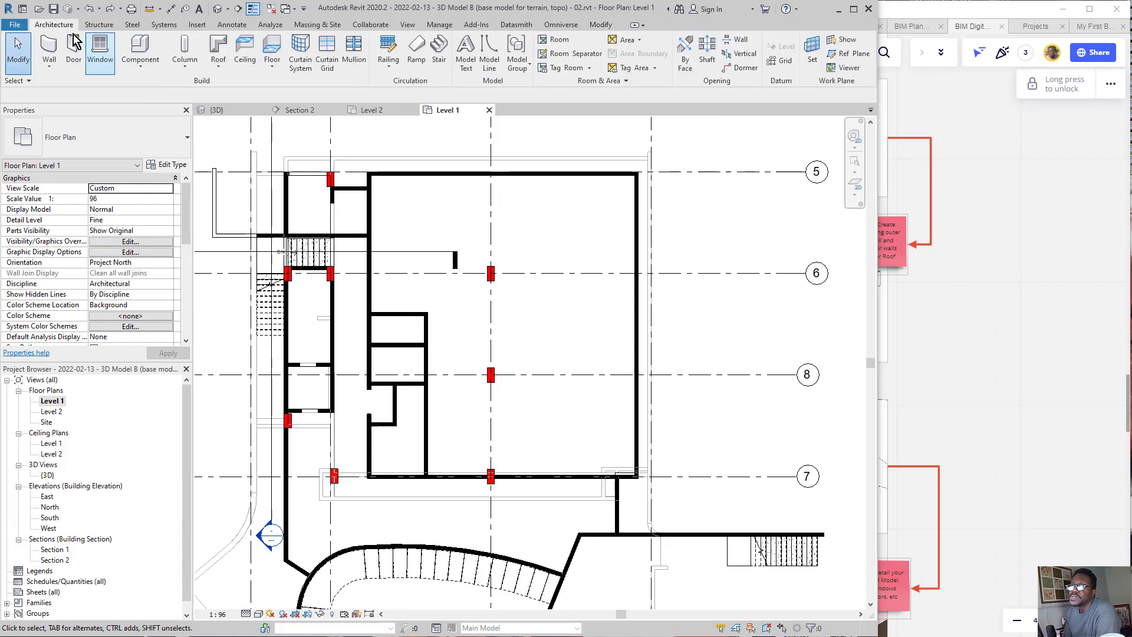
Step: Start a structural wall on Level 1 and examine its base and top constraint levels
left_click(49, 65)
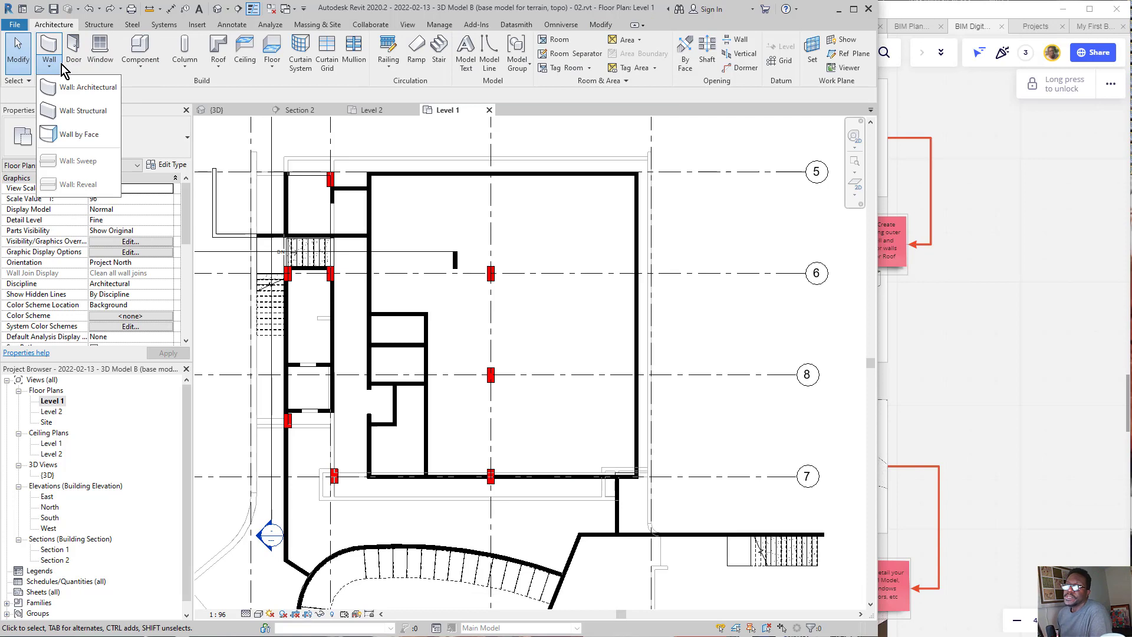
left_click(87, 113)
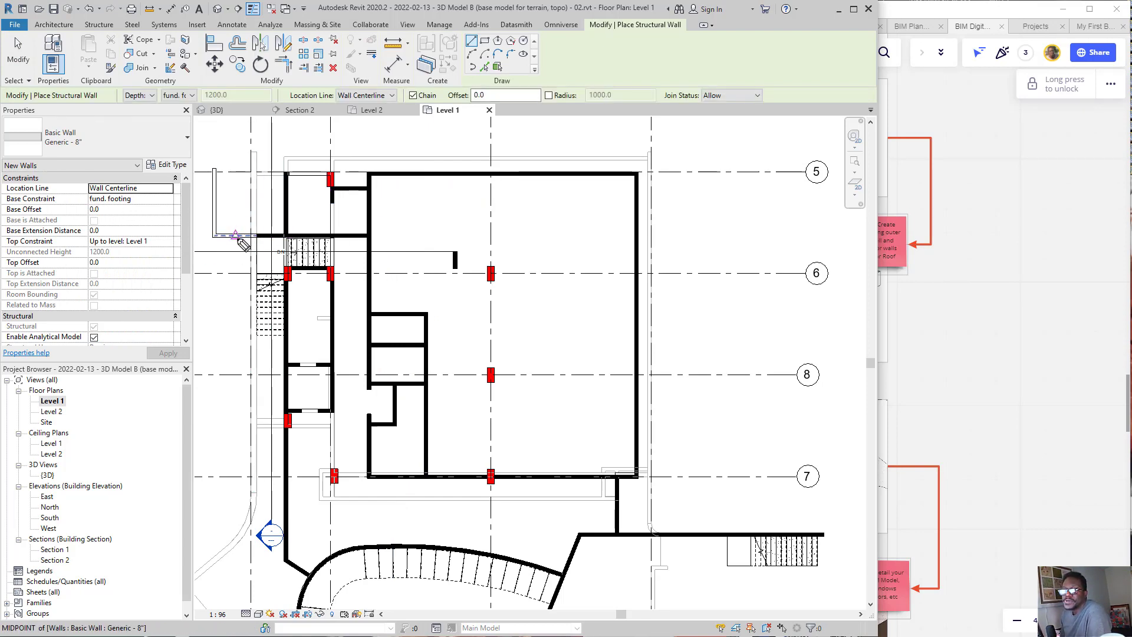
left_click_drag(259, 194, 164, 196)
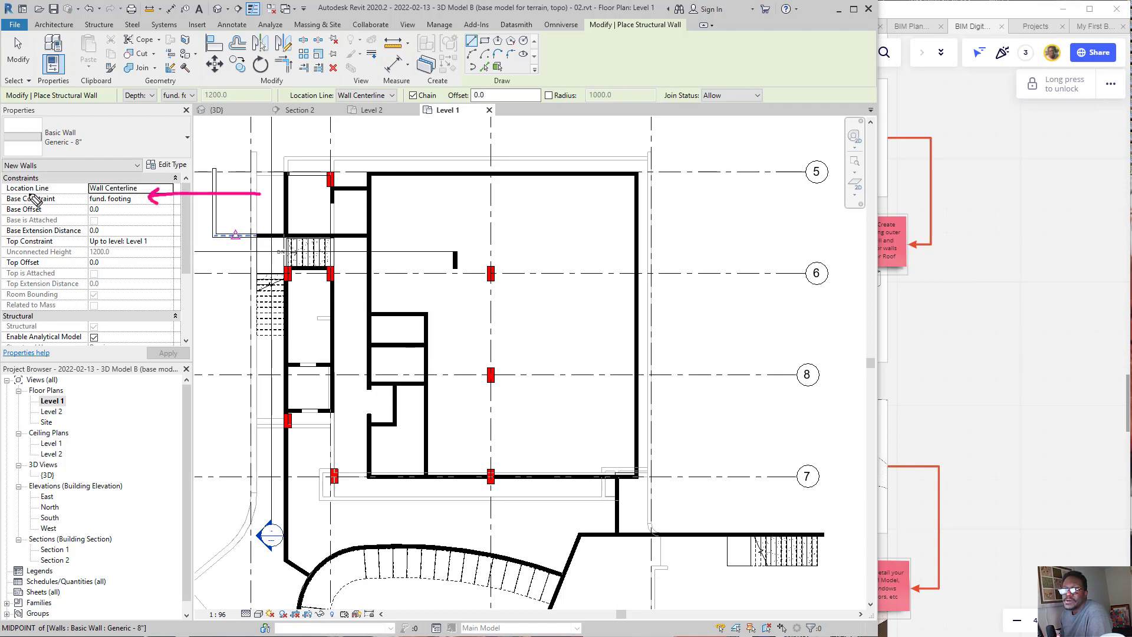
mouse_move(34, 187)
left_mouse_down()
mouse_move(5, 197)
mouse_move(37, 215)
mouse_move(66, 203)
mouse_move(15, 186)
left_mouse_up()
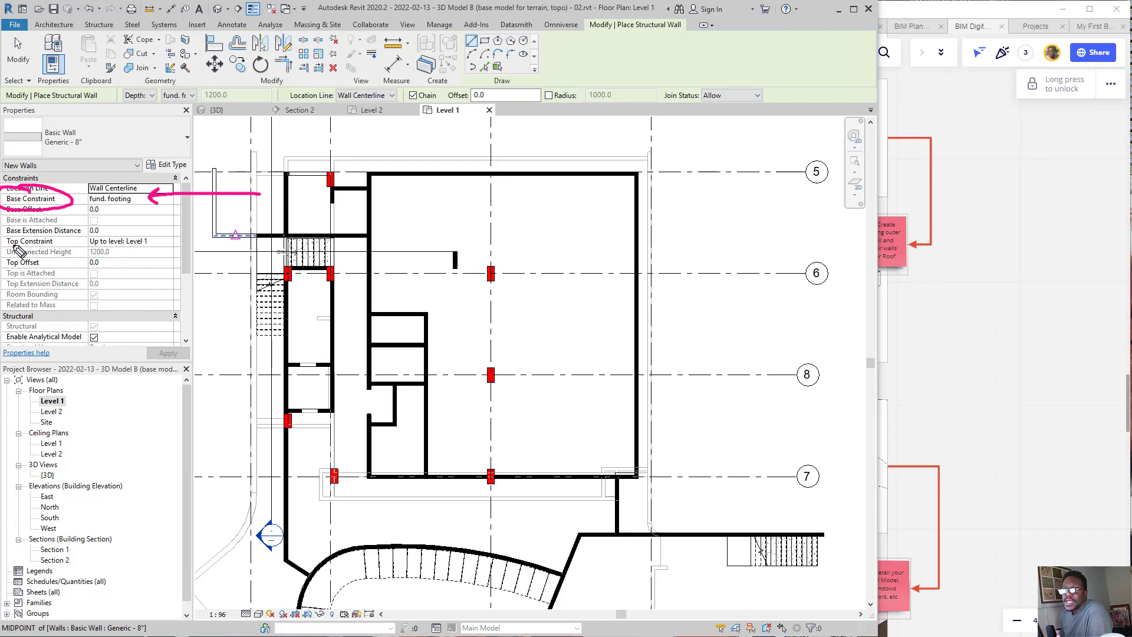
mouse_move(8, 254)
left_mouse_down()
mouse_move(64, 255)
mouse_move(65, 237)
mouse_move(3, 239)
left_mouse_up()
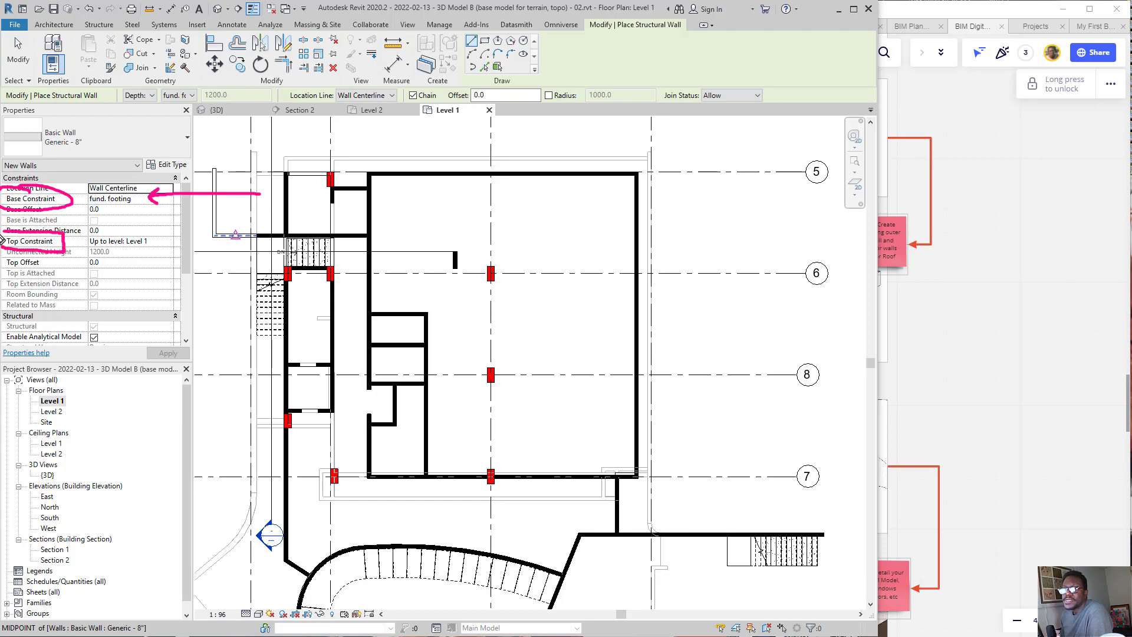
mouse_move(201, 242)
left_mouse_down()
mouse_move(156, 243)
mouse_move(171, 249)
mouse_move(170, 234)
left_mouse_up()
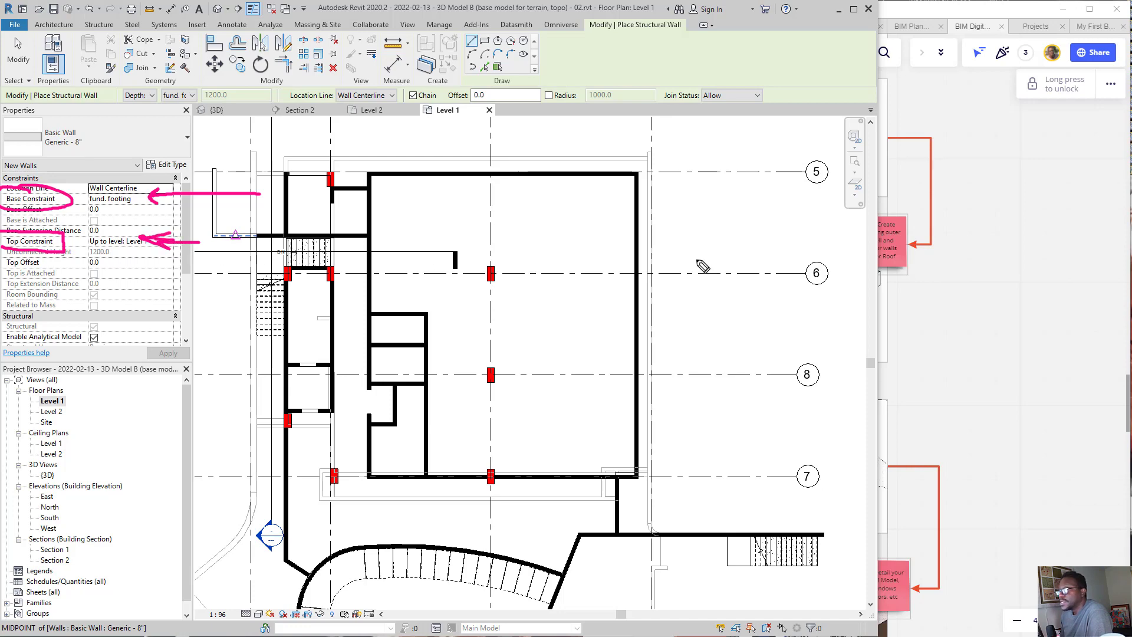
Step: Switch to the Miro board and locate the Section 1 - Callout 2 detail drawing
left_click(935, 327)
scroll(843, 289, "down", 3)
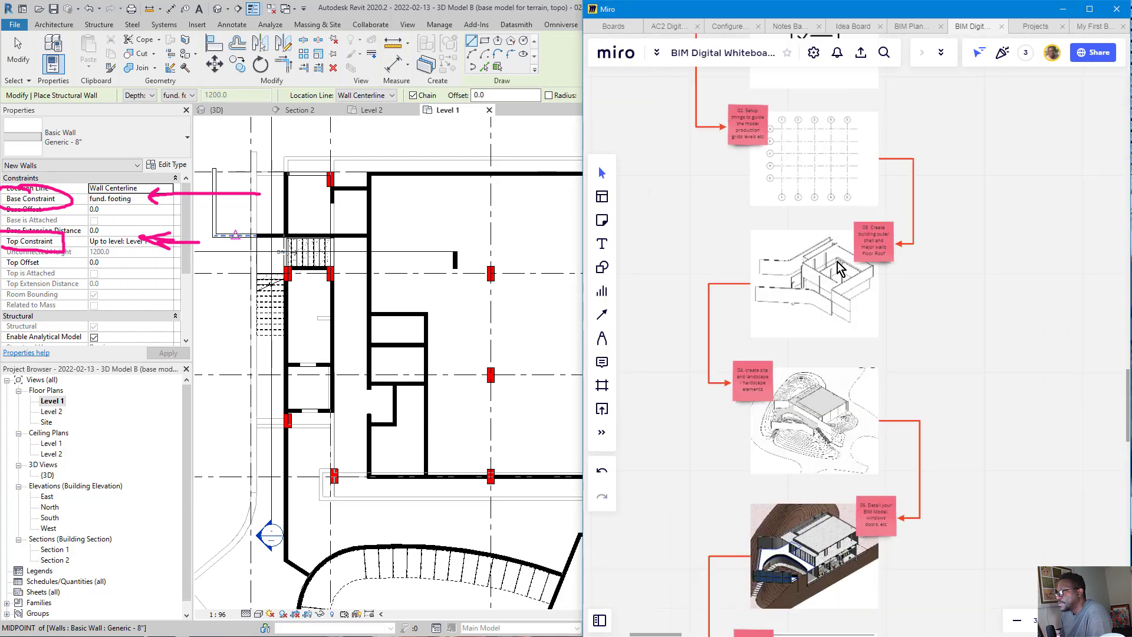
scroll(845, 289, "down", 4)
middle_click_drag(982, 354, 622, 274)
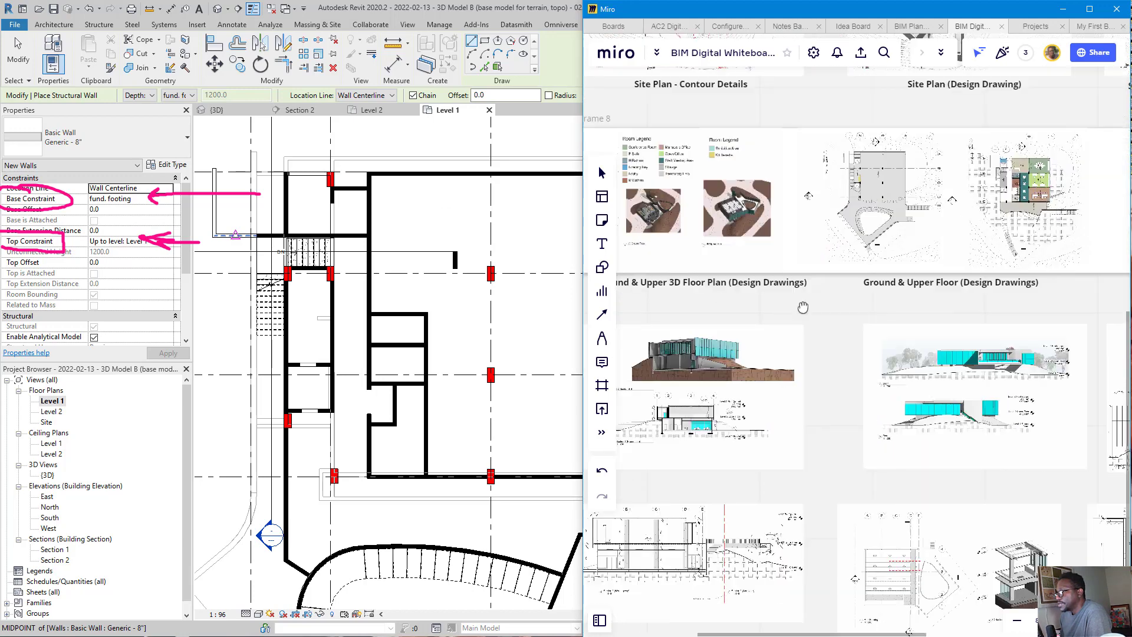
middle_click_drag(804, 306, 784, 318)
middle_click_drag(618, 279, 714, 348)
middle_click_drag(1111, 503, 401, 68)
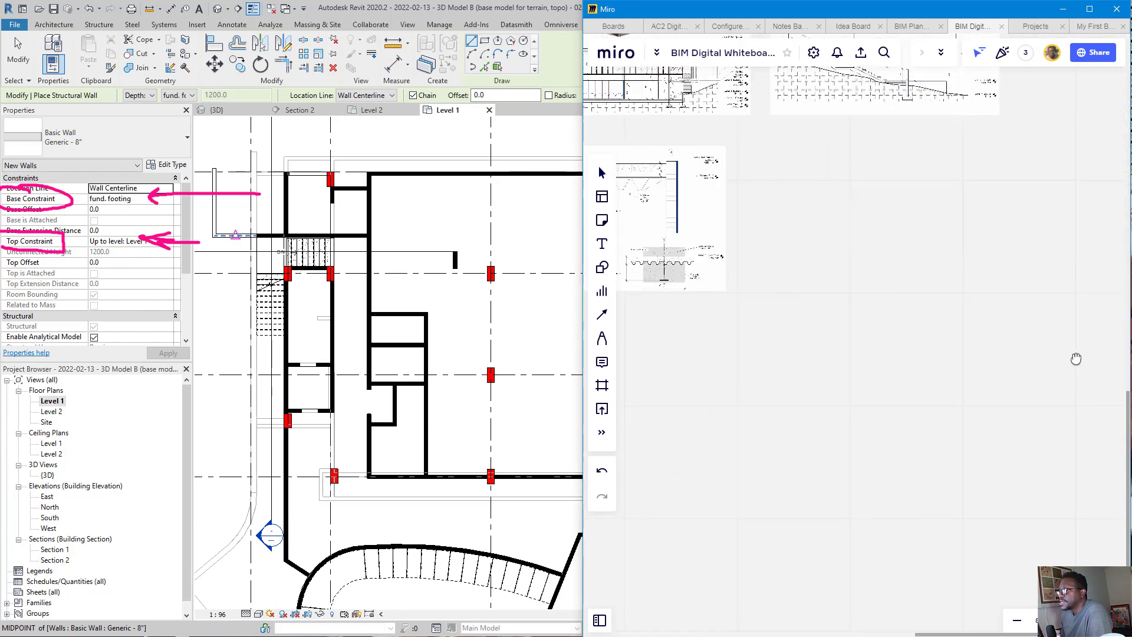
middle_click_drag(630, 330, 840, 432)
scroll(750, 375, "up", 8)
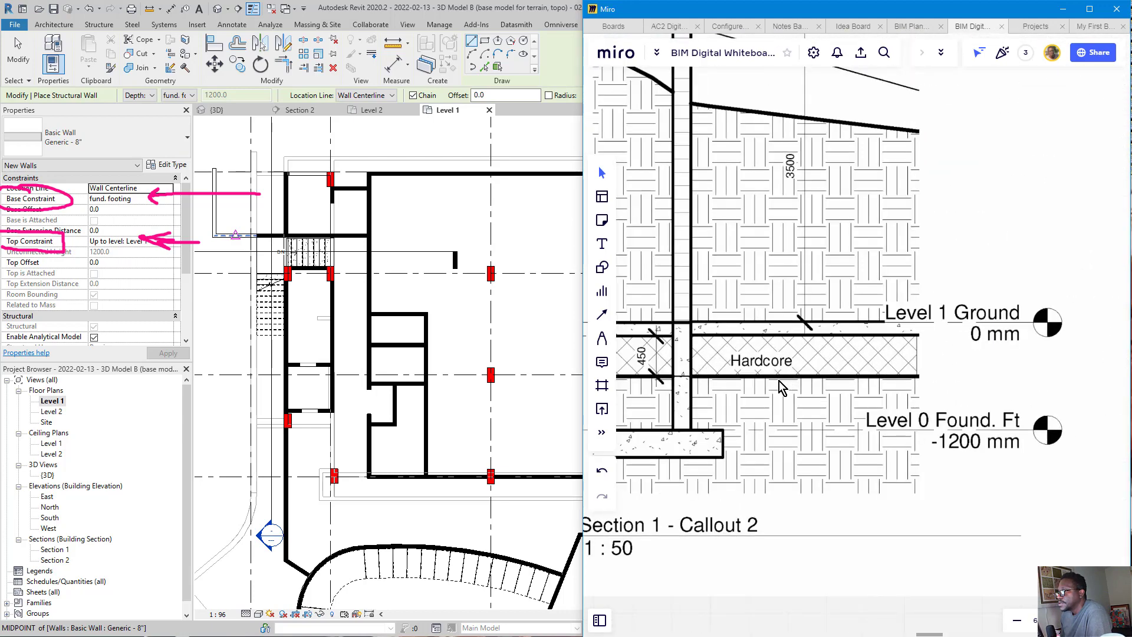
scroll(750, 397, "down", 3)
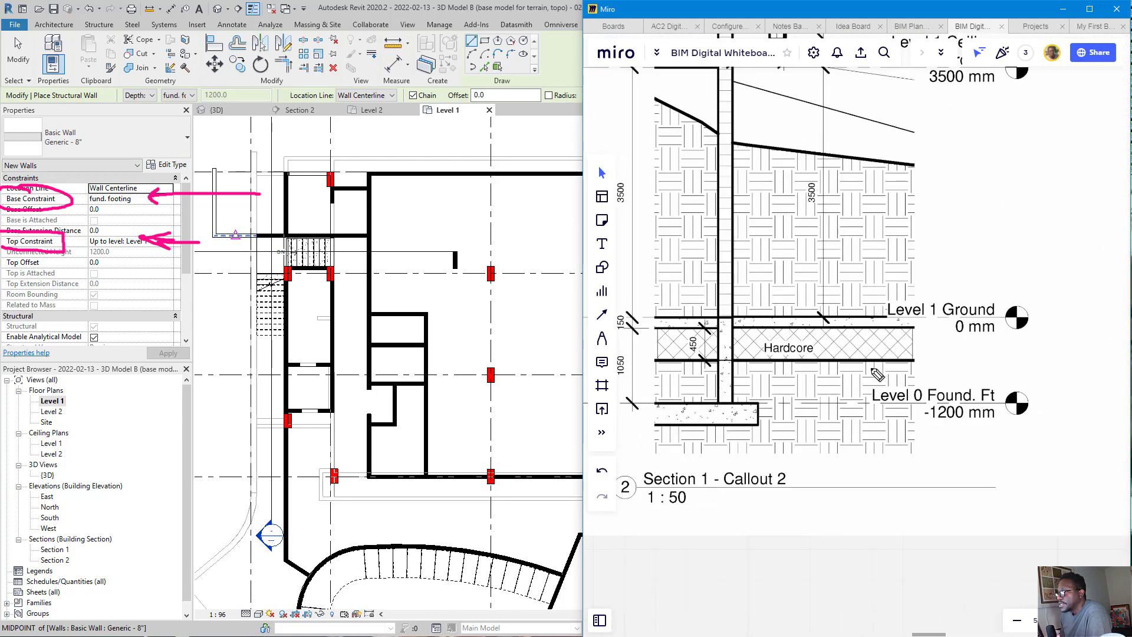
Step: Examine the below-ground wall in the callout, between Level 1 Ground and Level 0 Found. Ft, and its footing
left_click_drag(808, 394, 734, 382)
mouse_move(835, 385)
left_mouse_down()
mouse_move(853, 404)
mouse_move(863, 388)
mouse_move(840, 328)
mouse_move(832, 334)
mouse_move(845, 331)
left_mouse_up()
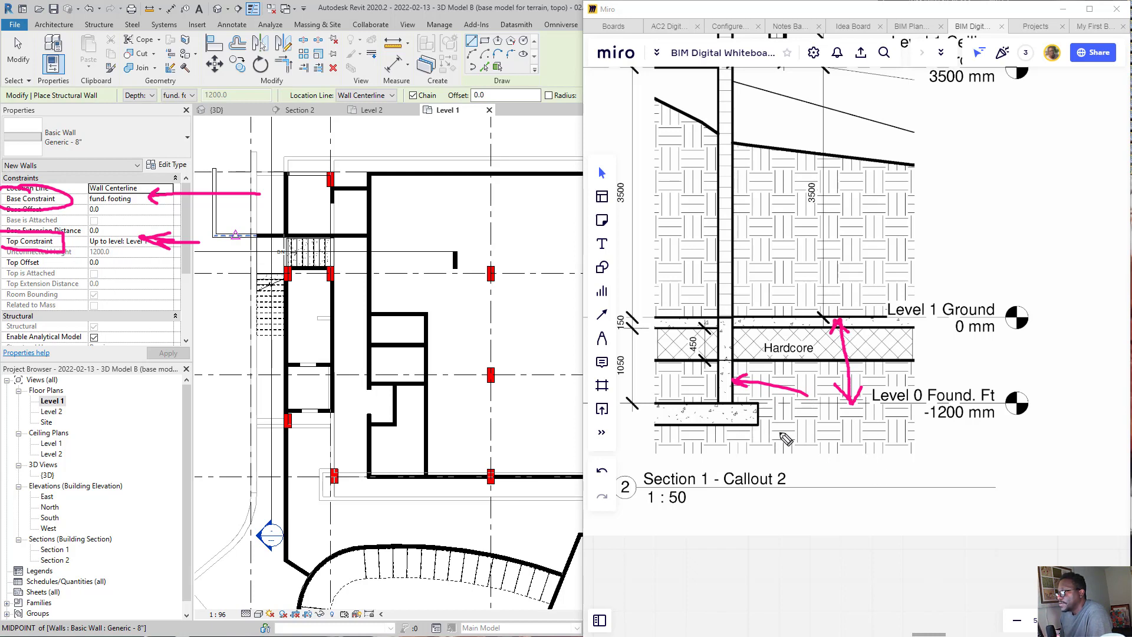
mouse_move(795, 480)
left_mouse_down()
mouse_move(735, 425)
mouse_move(727, 441)
mouse_move(781, 451)
left_mouse_up()
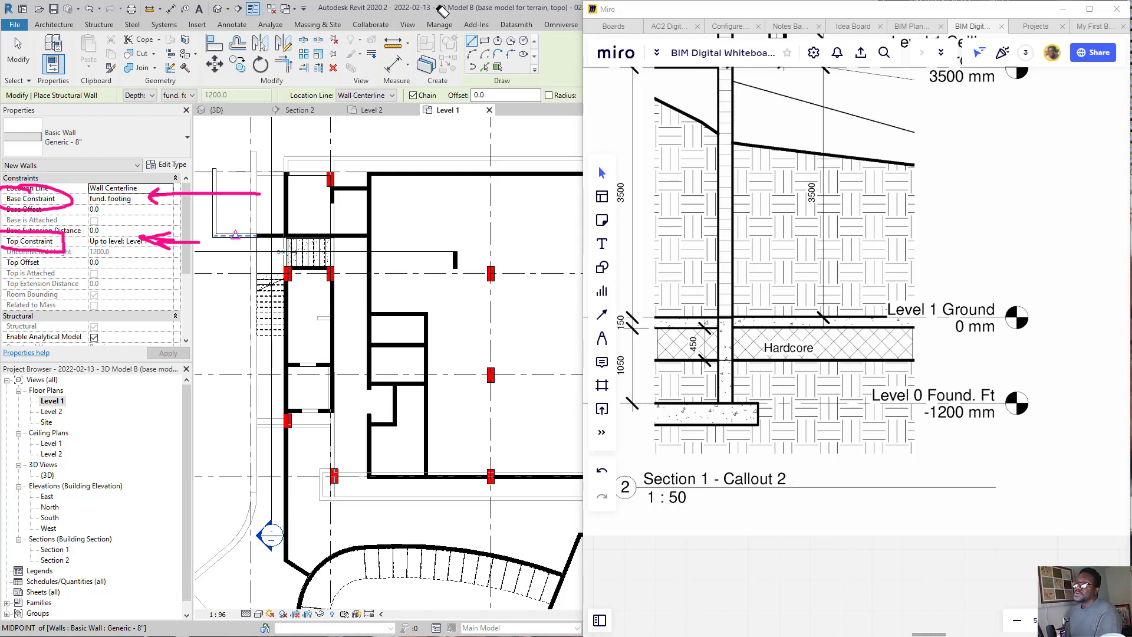
Step: Switch back to Revit and set the new structural wall's location line to Finish Face: Exterior
left_click(411, 12)
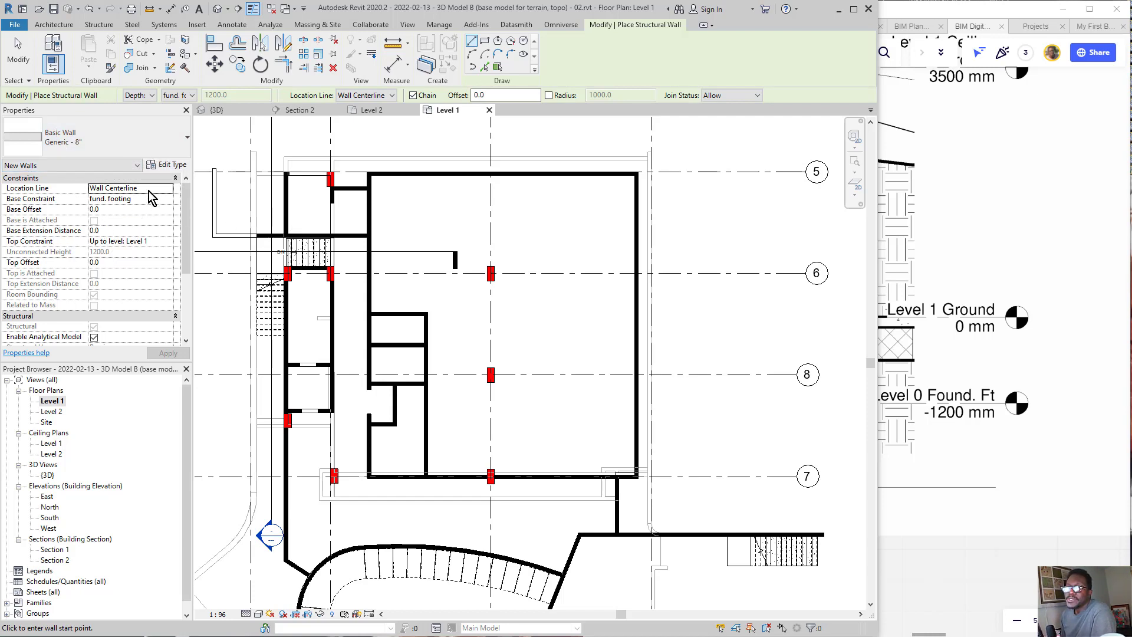
mouse_move(157, 183)
left_mouse_down()
mouse_move(133, 175)
mouse_move(103, 196)
mouse_move(95, 182)
mouse_move(118, 193)
left_mouse_up()
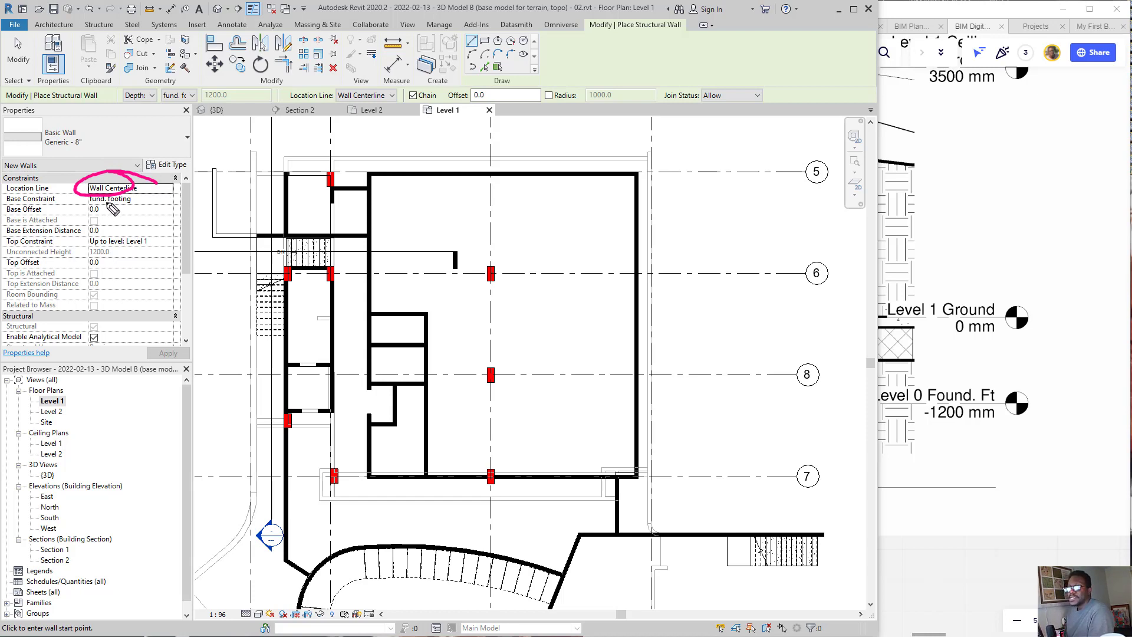
key("Escape")
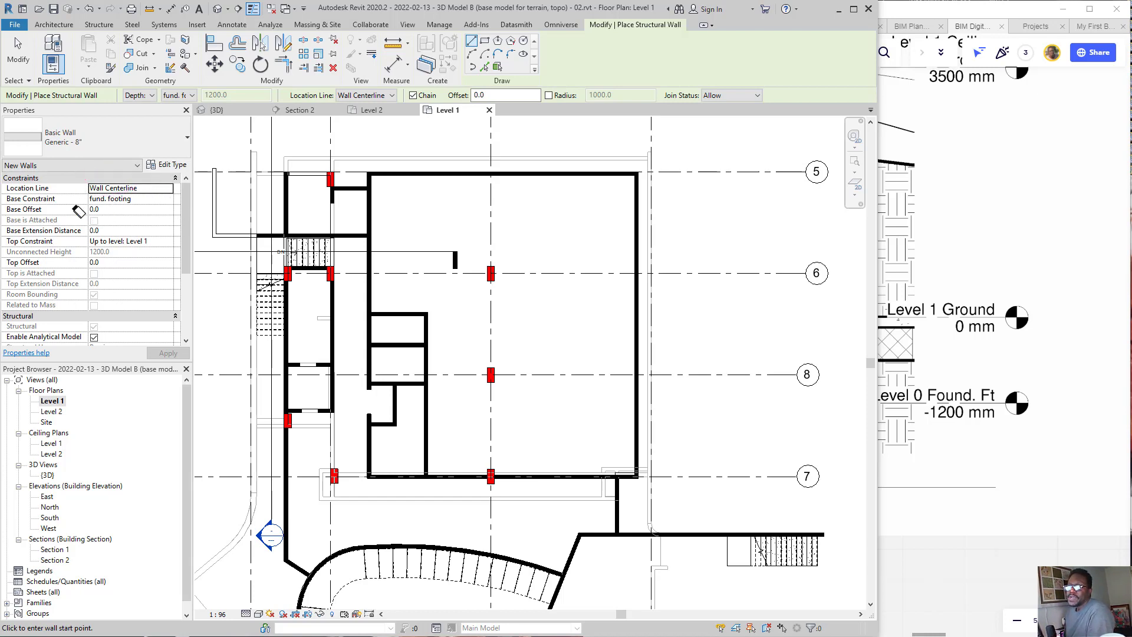
left_click(168, 189)
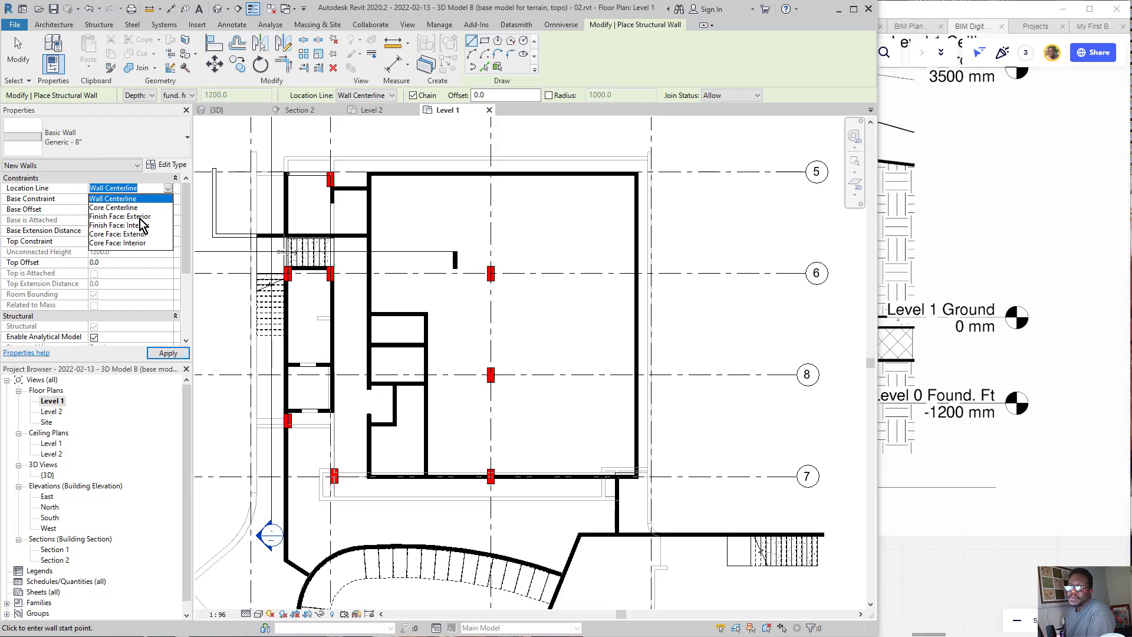
left_click(137, 217)
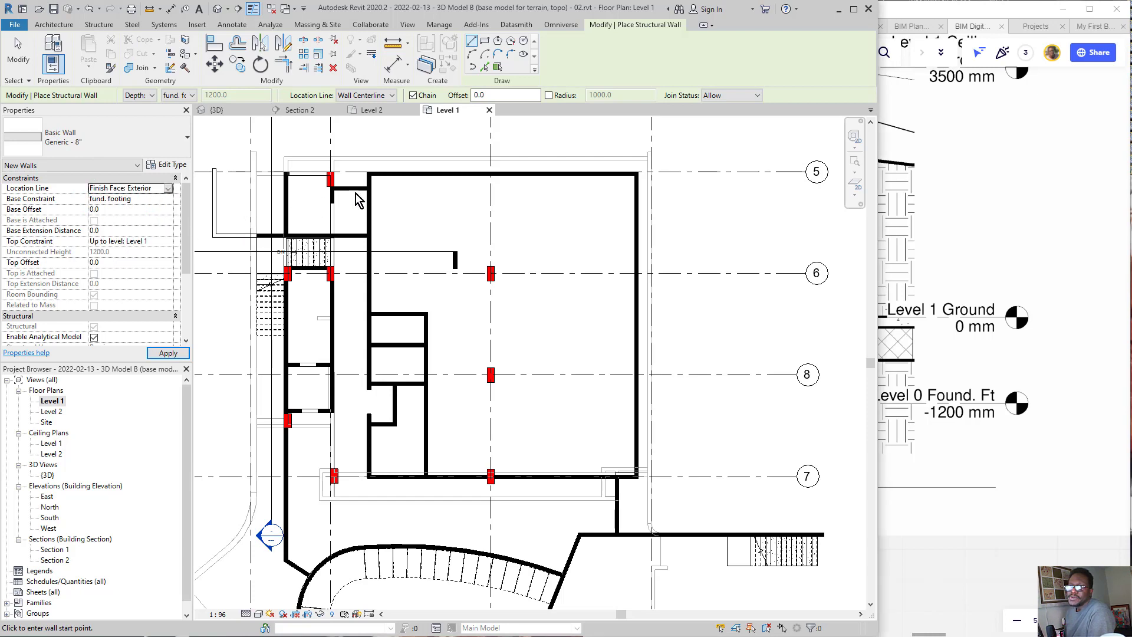
Step: Draw a structural wall about 13900 mm long along the perimeter wall on grid line 5, ending just past the corner, and finish the command
scroll(408, 155, "up", 5)
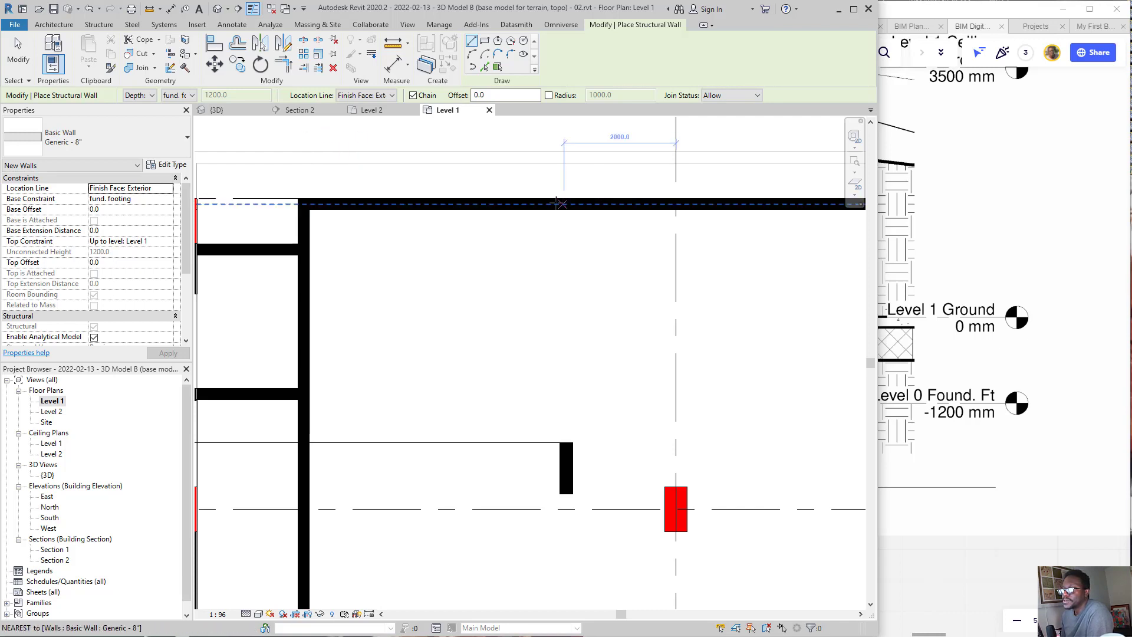
left_click(436, 196)
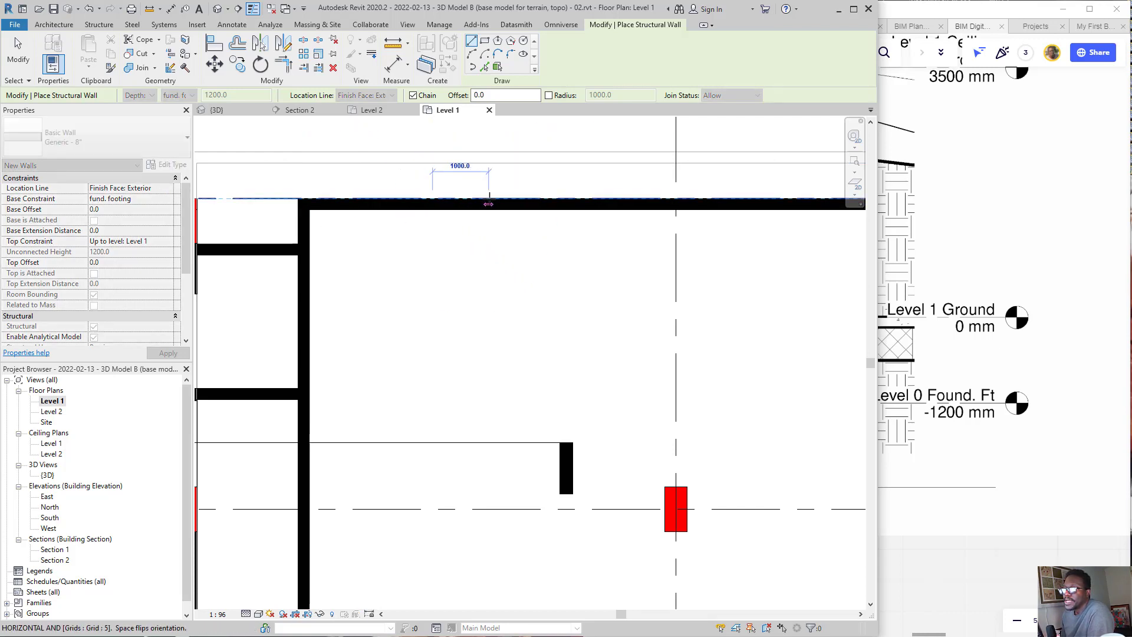
scroll(488, 203, "down", 5)
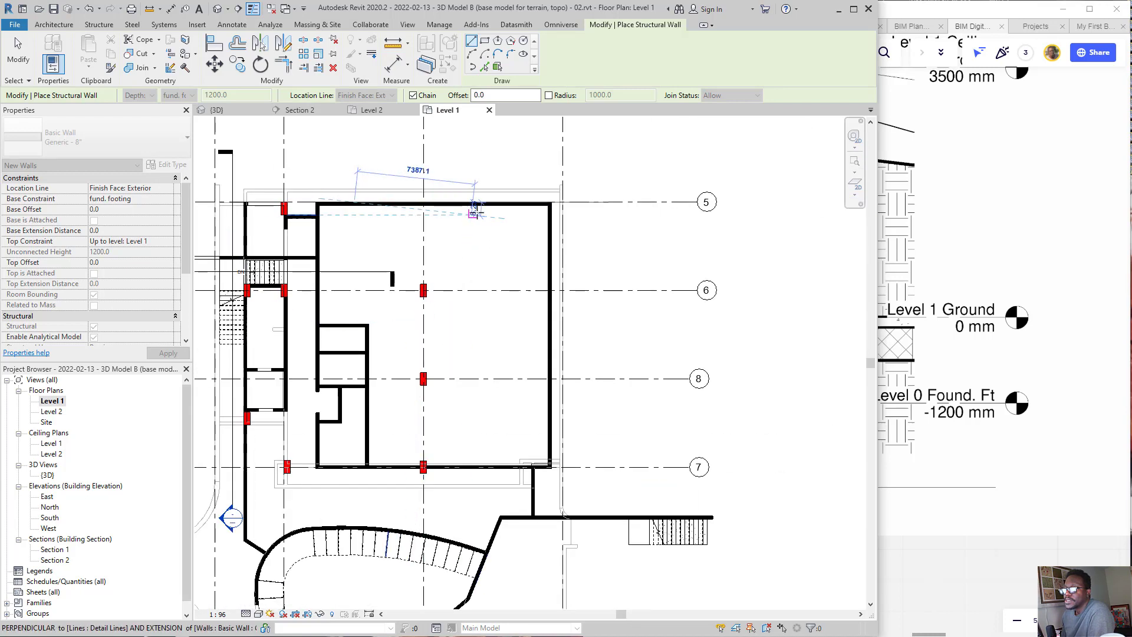
scroll(506, 201, "up", 5)
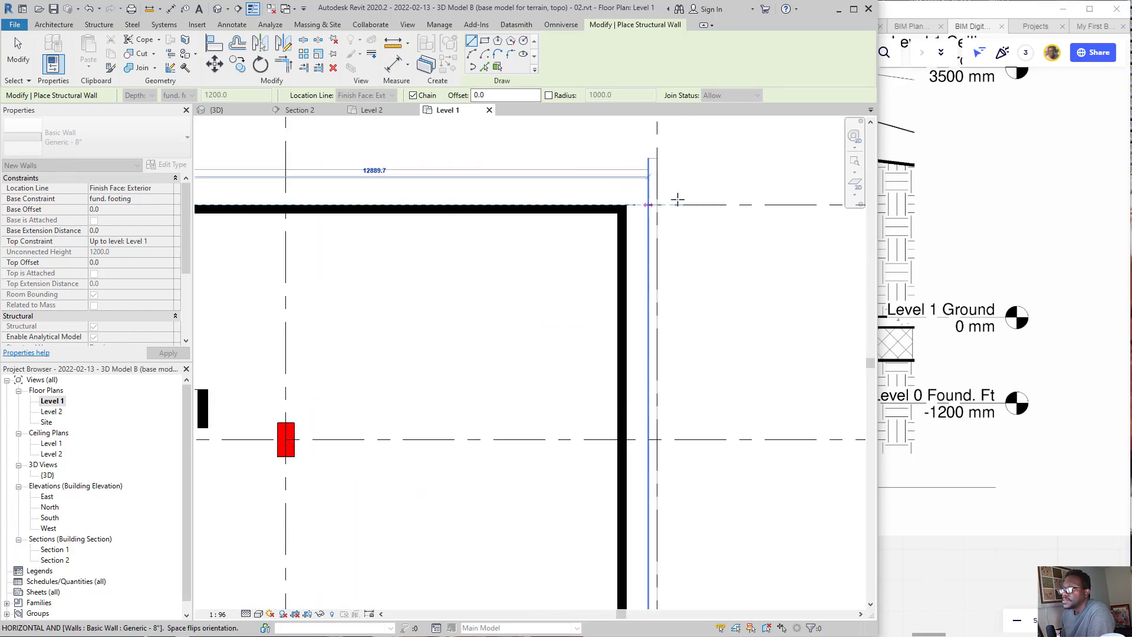
left_click(678, 201)
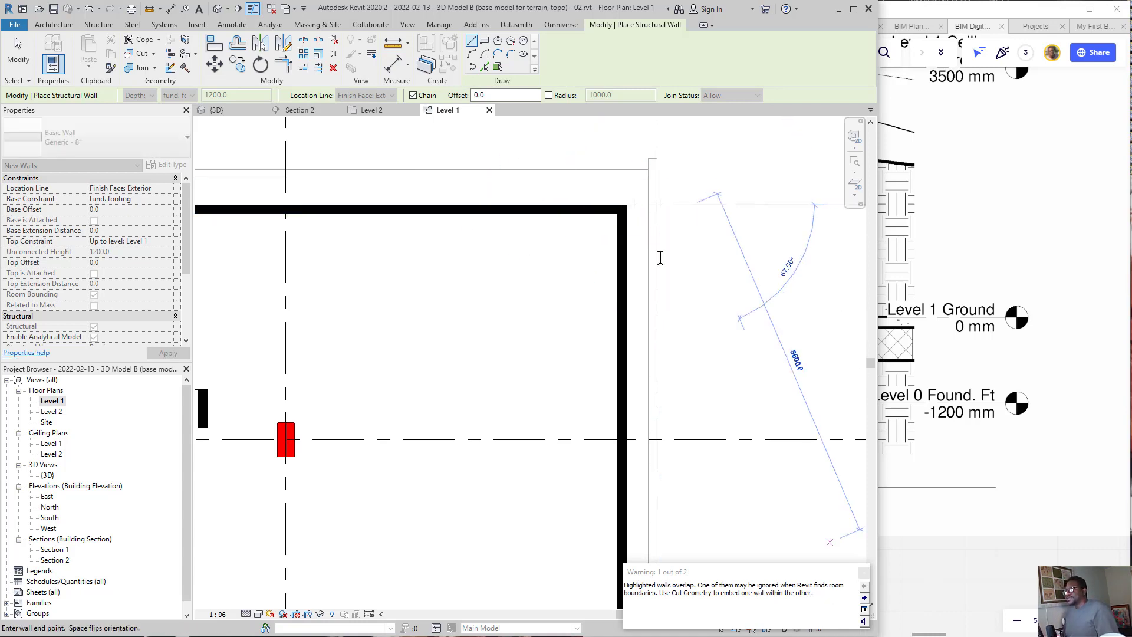
key("Escape")
key("Escape")
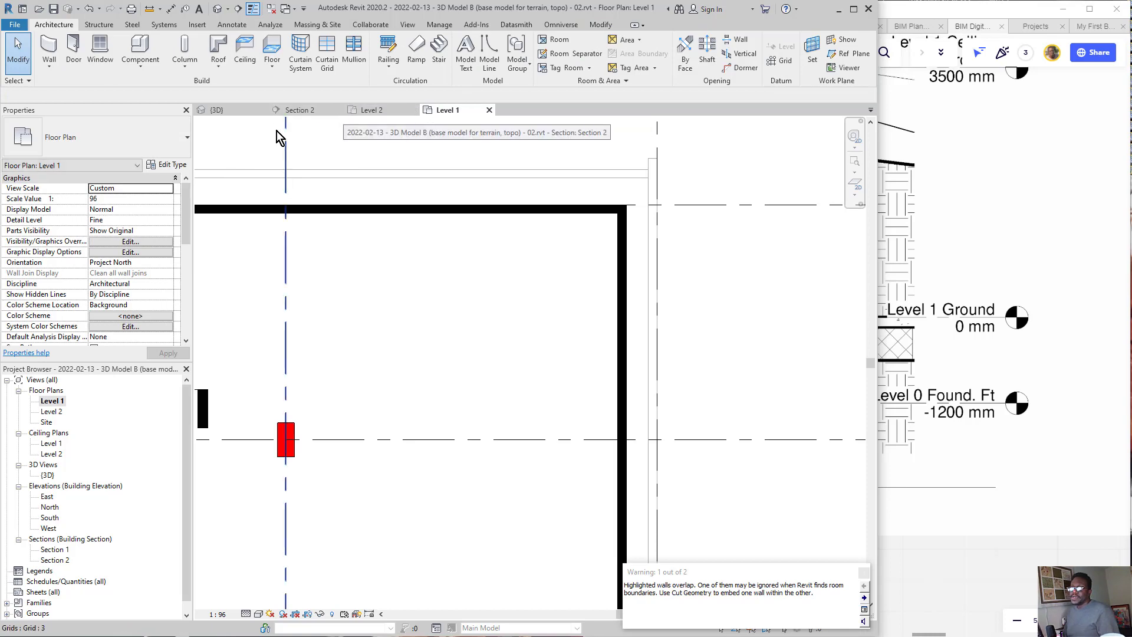
Step: Open the 3D view and inspect the new structural wall beneath the building's perimeter wall
left_click(230, 113)
mouse_move(611, 330)
middle_mouse_down("shift")
mouse_move(537, 401)
mouse_move(620, 410)
mouse_move(694, 373)
mouse_move(752, 274)
mouse_move(725, 359)
mouse_move(581, 384)
middle_mouse_up("shift")
left_click(484, 347)
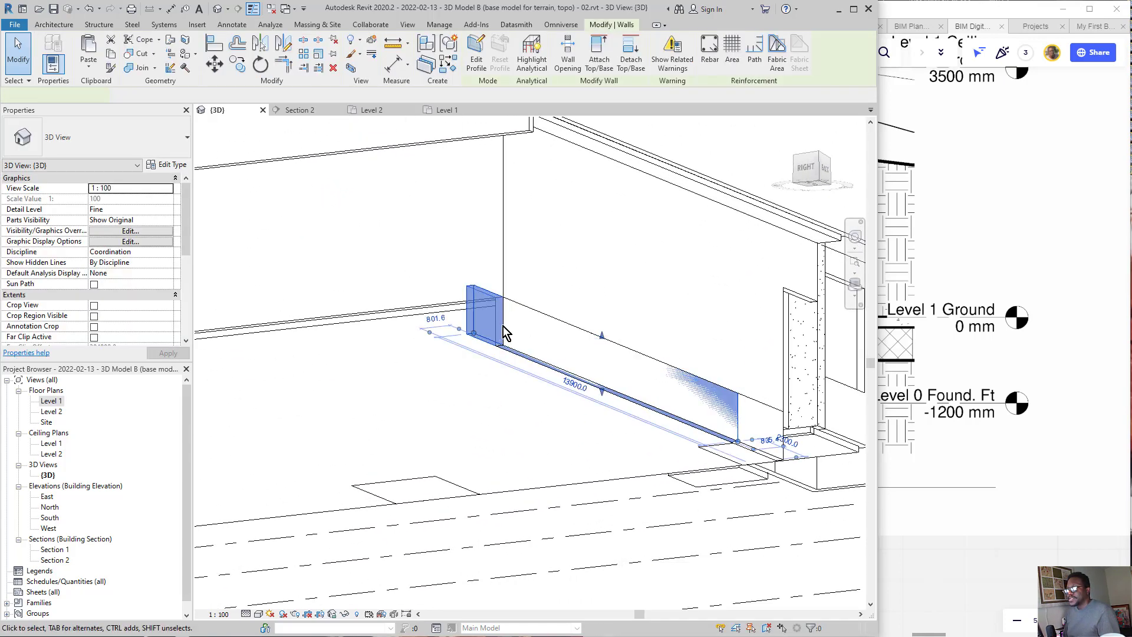
middle_click_drag(490, 349, 807, 444, "shift")
scroll(807, 444, "up", 1)
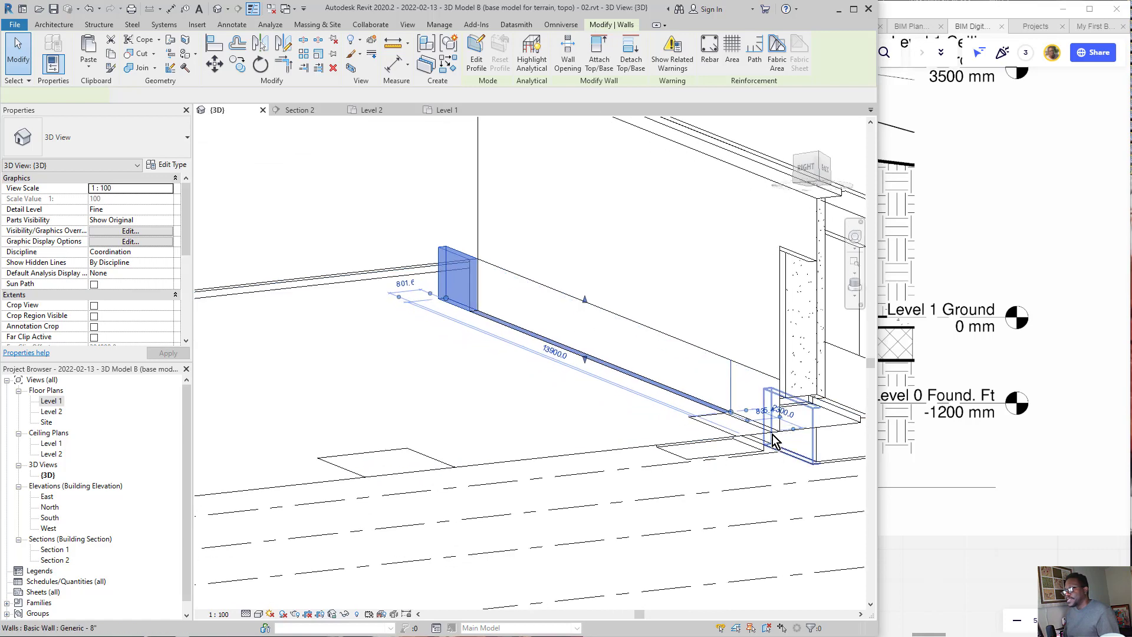
key("Escape")
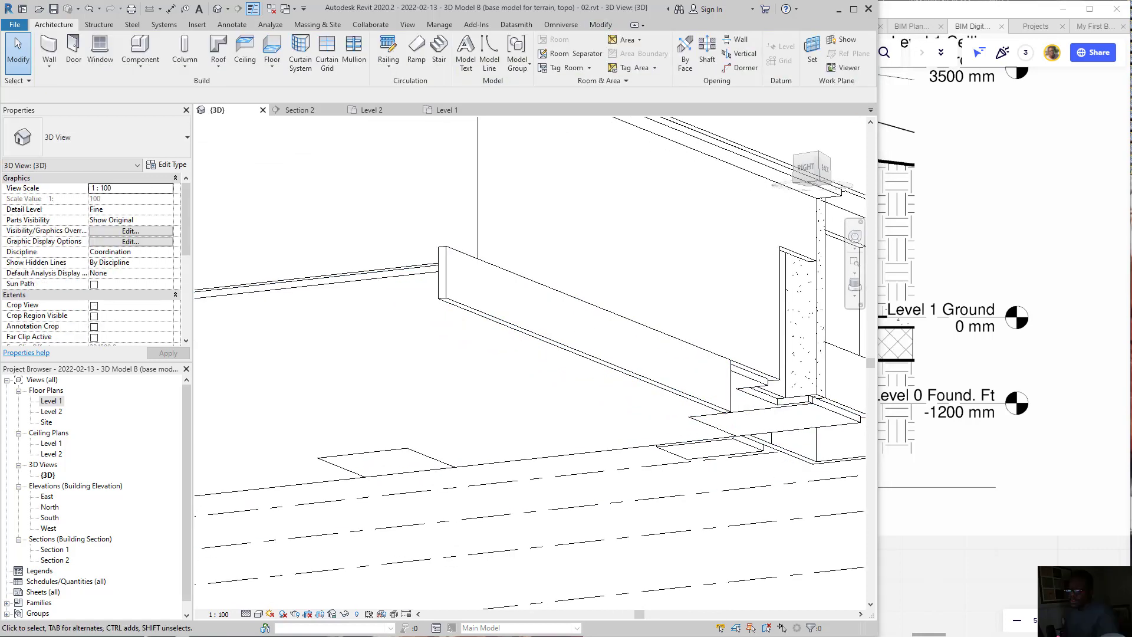
left_click(474, 317)
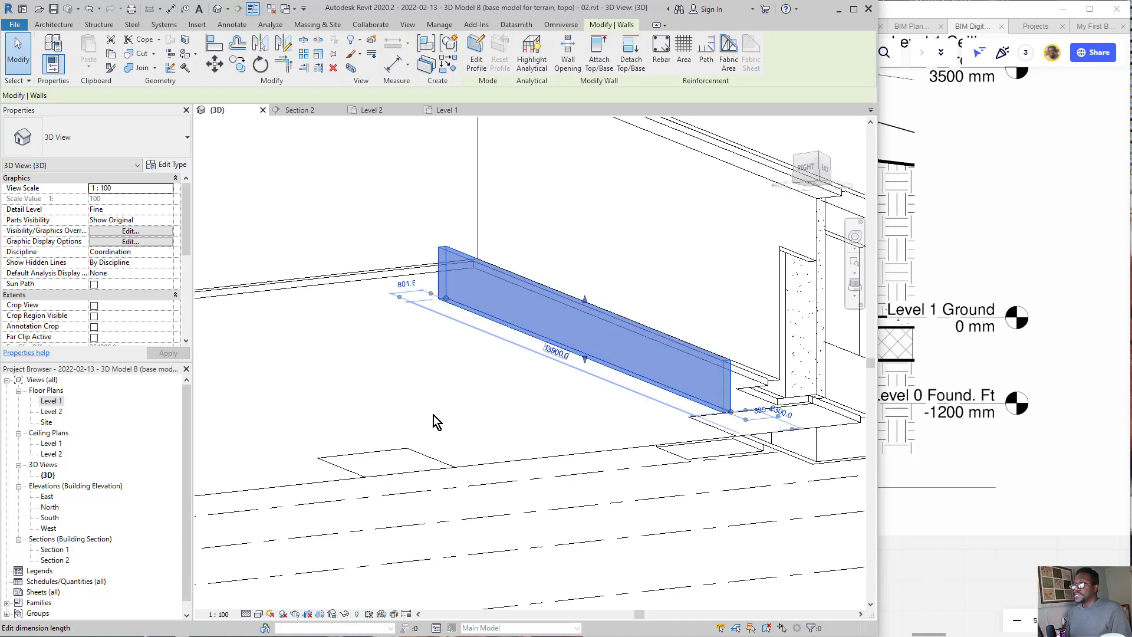
left_click(426, 396)
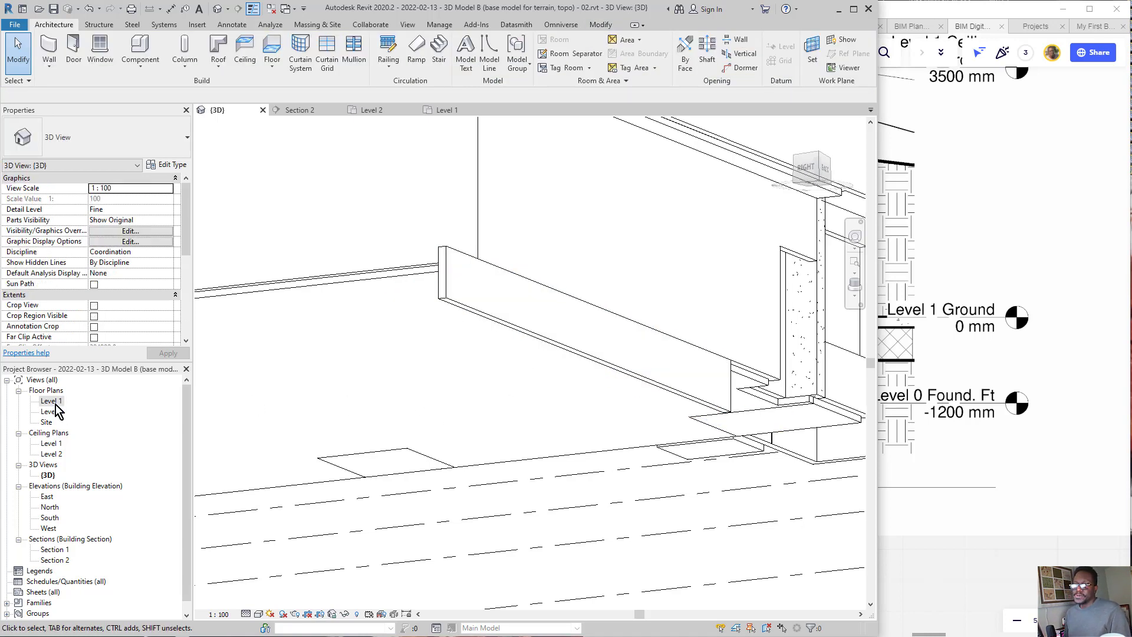
Step: On the Level 1 plan, draw a structural wall along the perimeter wall near grid line 4, from grid line 5 to grid line 7
double_click(51, 401)
scroll(655, 265, "down", 2)
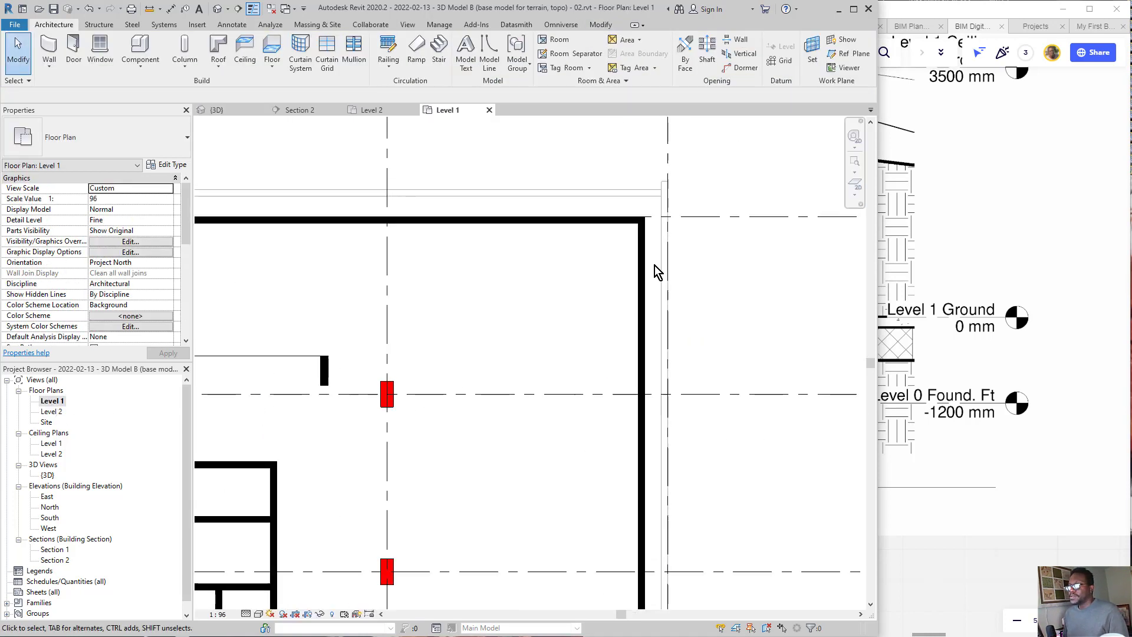
middle_click_drag(526, 298, 424, 252)
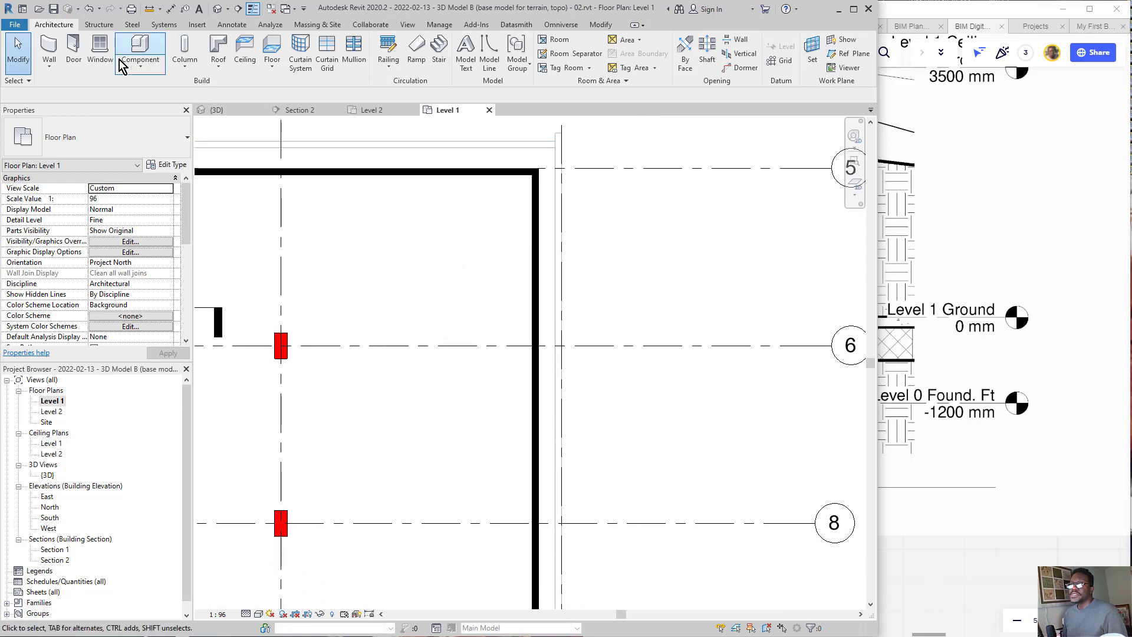
left_click(49, 66)
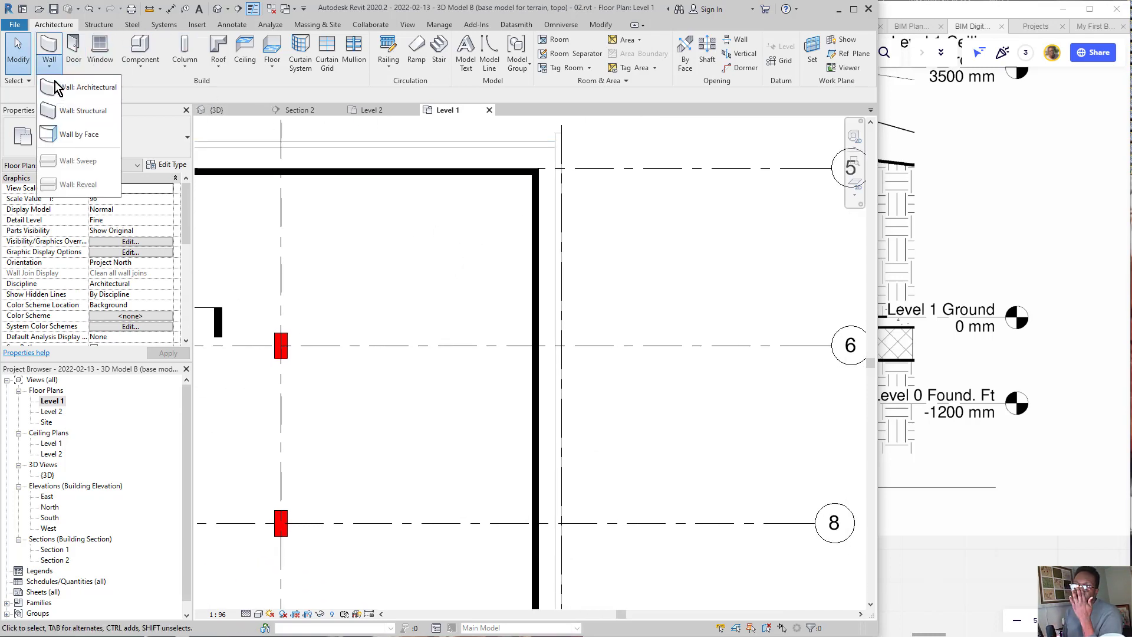
left_click(77, 111)
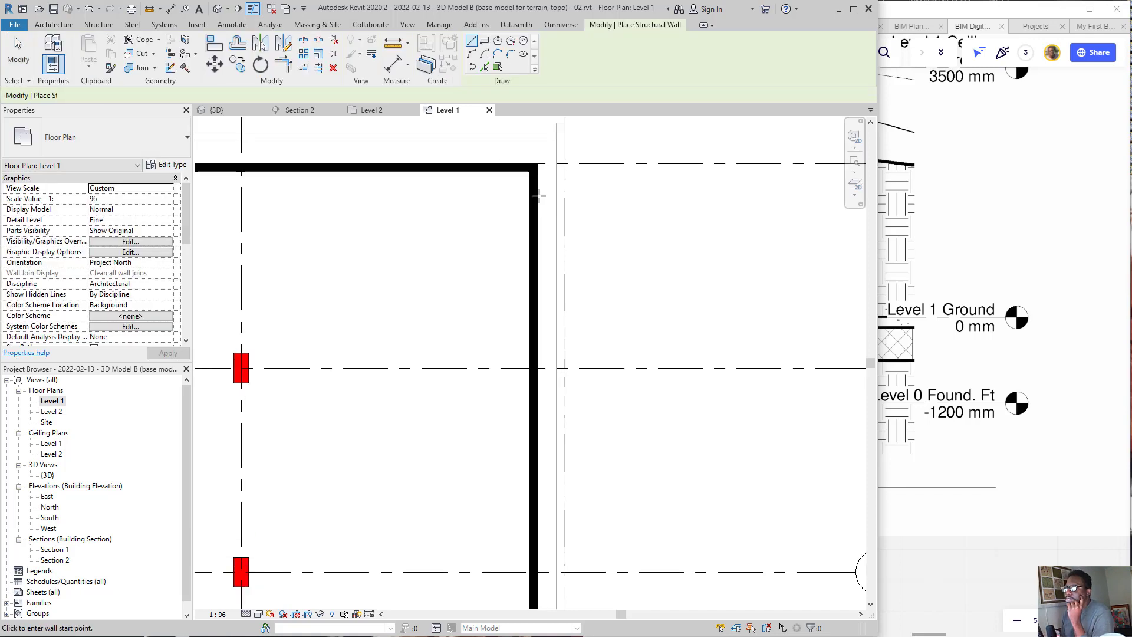
scroll(536, 173, "up", 2)
scroll(536, 171, "up", 1)
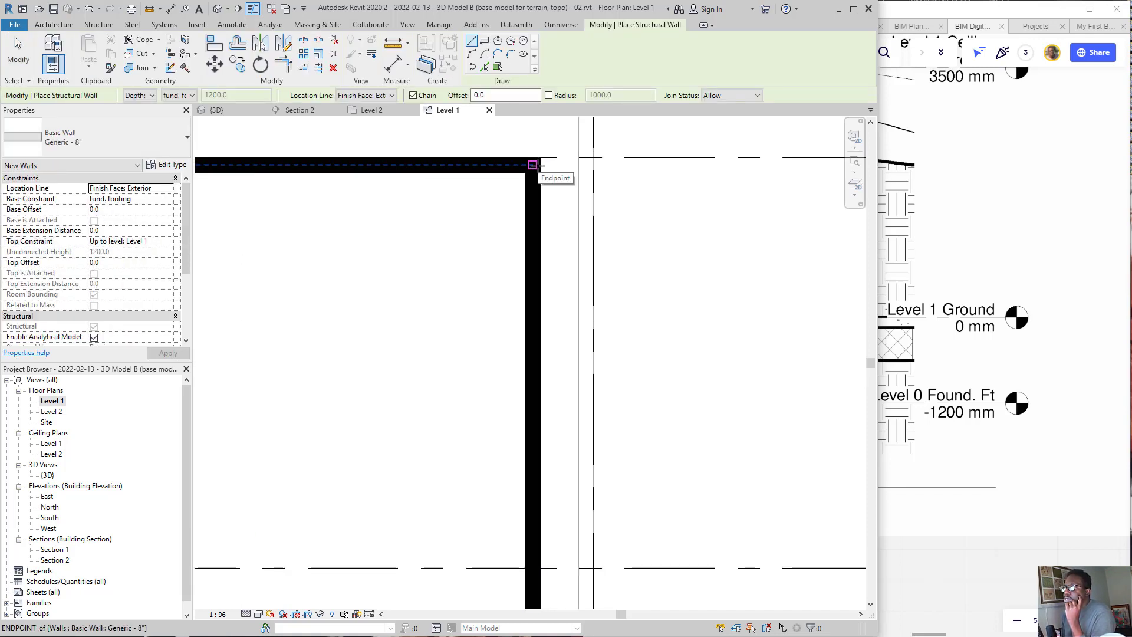
left_click(539, 159)
scroll(598, 308, "down", 4)
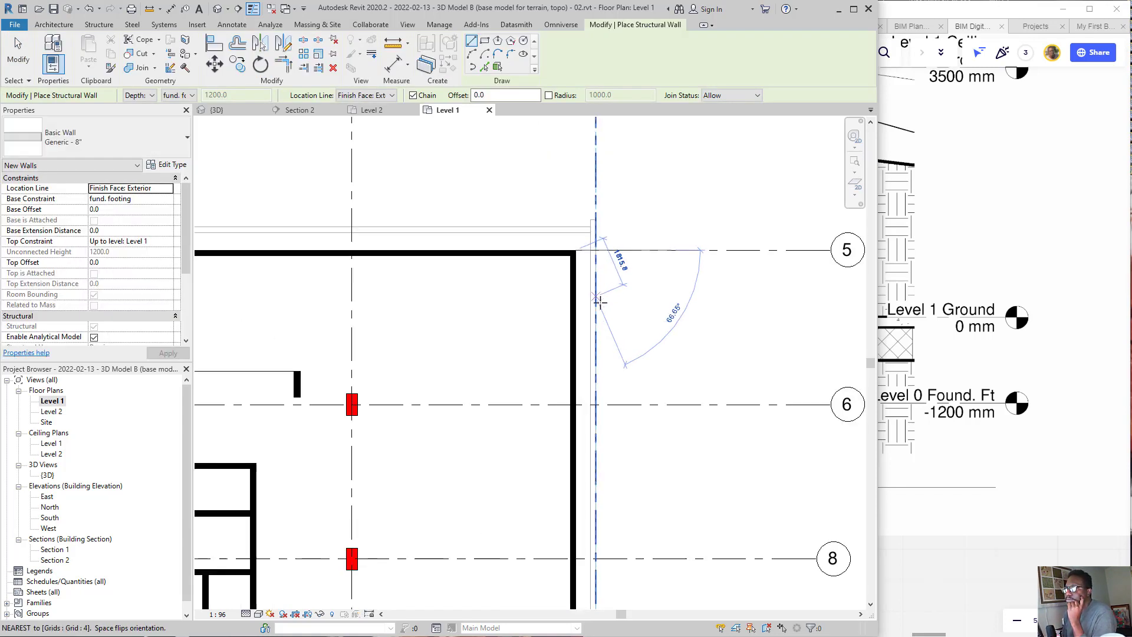
middle_click_drag(568, 483, 554, 156)
scroll(554, 157, "down", 2)
scroll(564, 209, "up", 5)
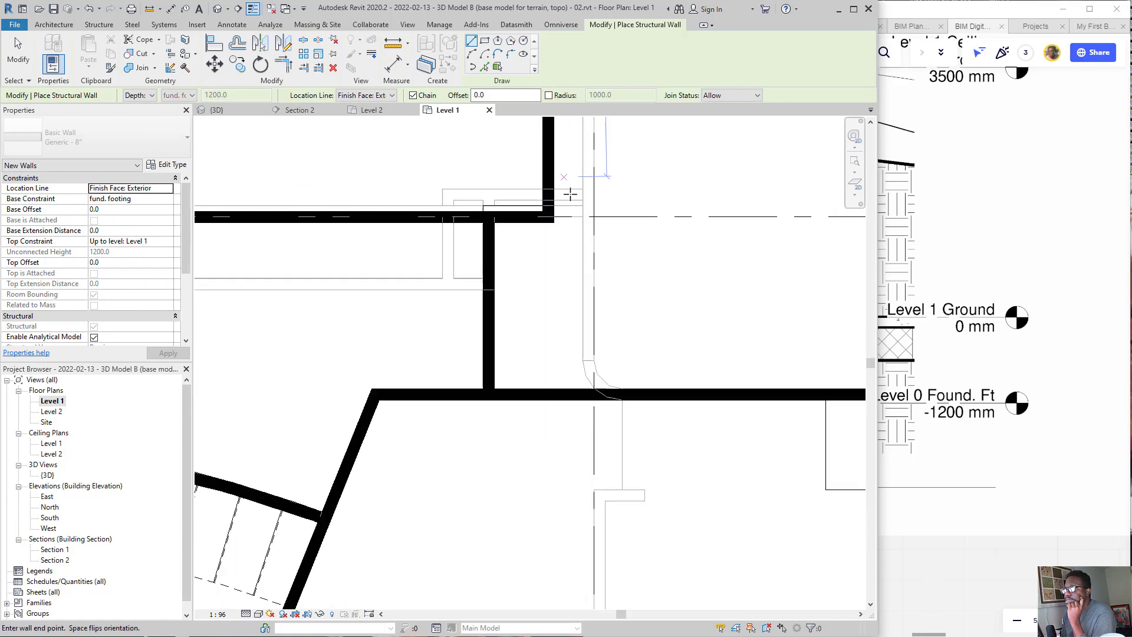
left_click(538, 247)
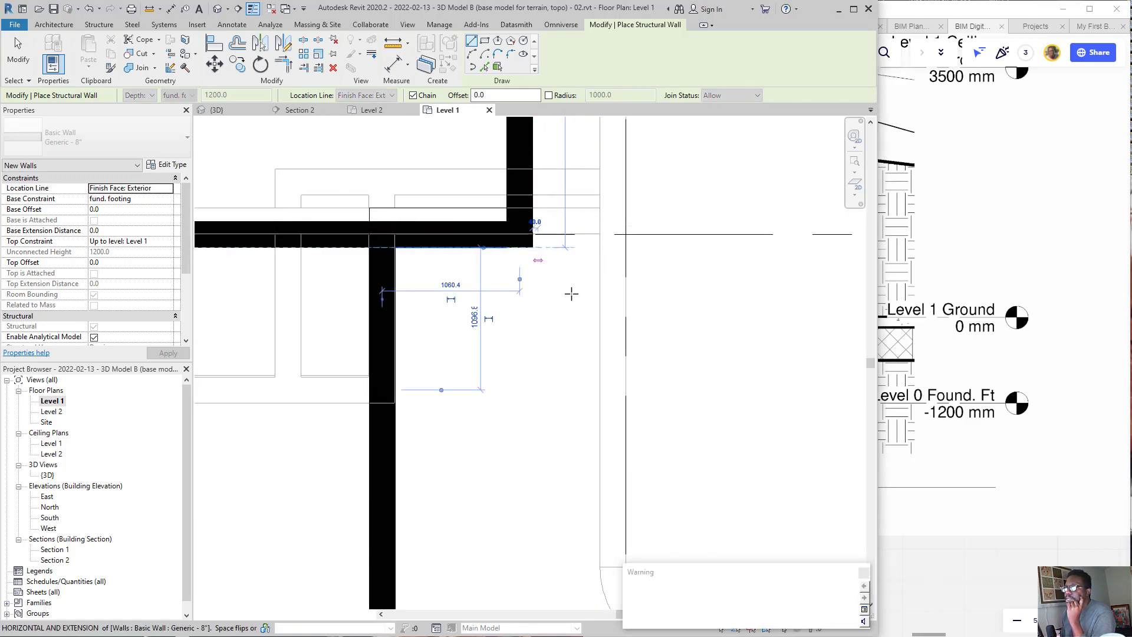
Step: End the wall chain and place a structural wall along the perimeter wall on grid line 7 by picking its outer face
scroll(661, 304, "down", 2)
scroll(602, 303, "down", 2)
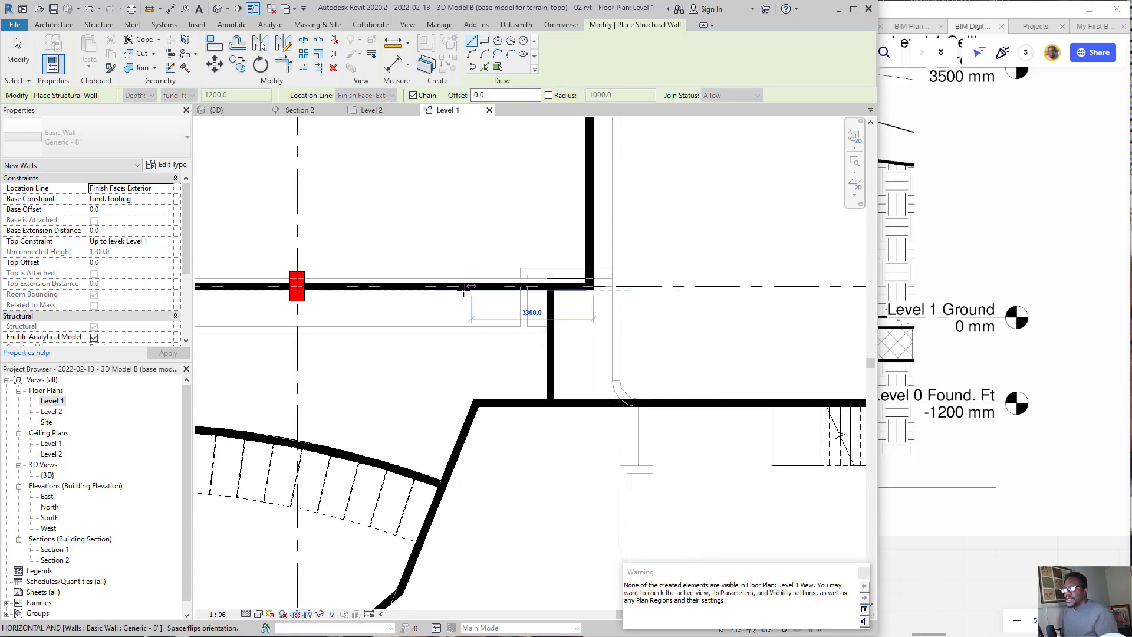
key("Escape")
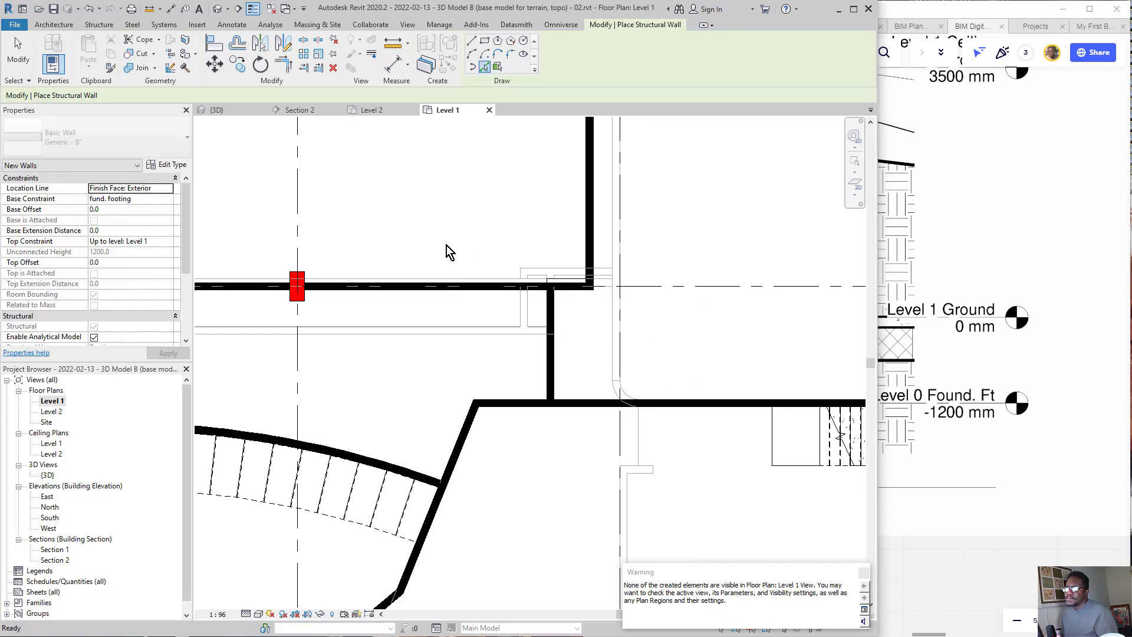
scroll(412, 293, "up", 2)
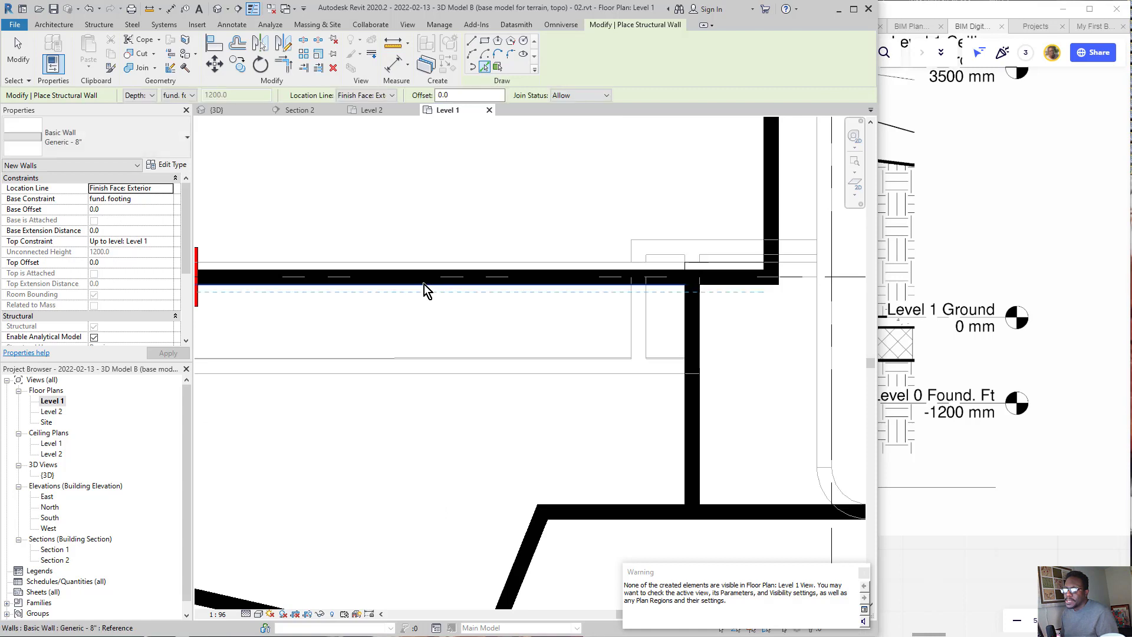
left_click(459, 293)
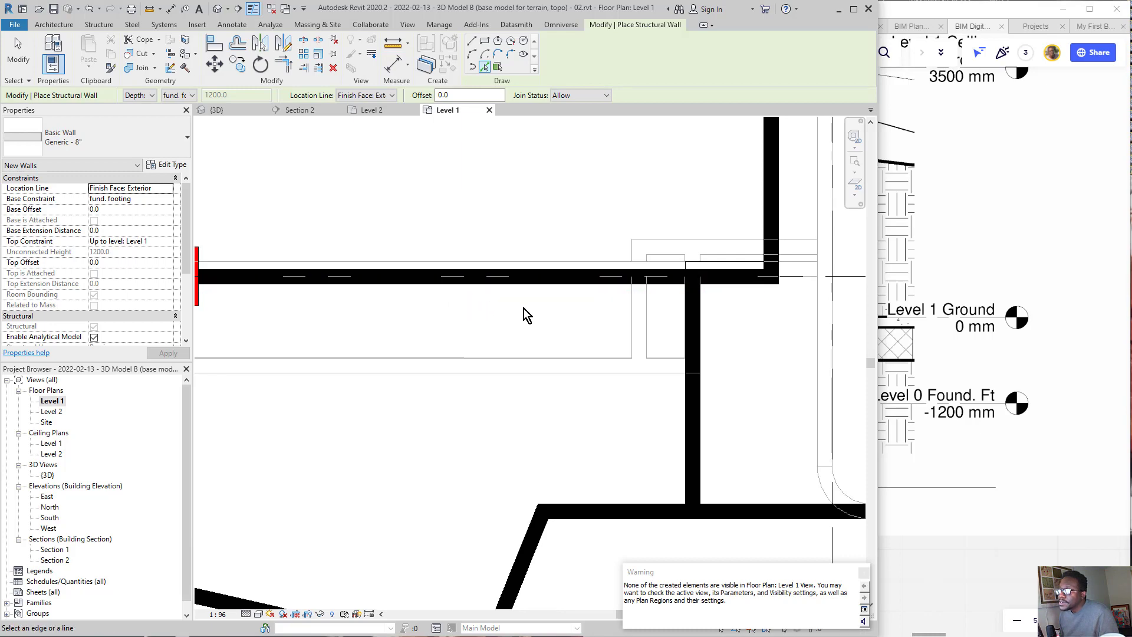
Step: Place a structural wall along the outer face of the long wall between grid lines 1 and 2, beside the small rooms
scroll(527, 315, "down", 4)
middle_click_drag(460, 243, 687, 350)
middle_click_drag(472, 302, 502, 406)
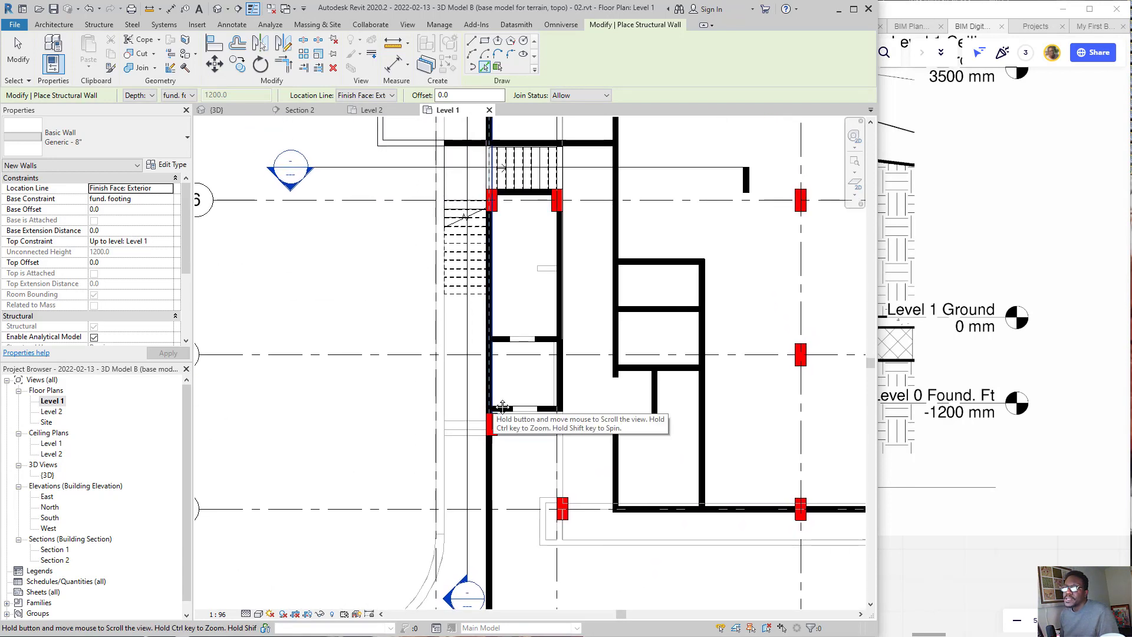
scroll(497, 400, "up", 2)
scroll(497, 399, "up", 4)
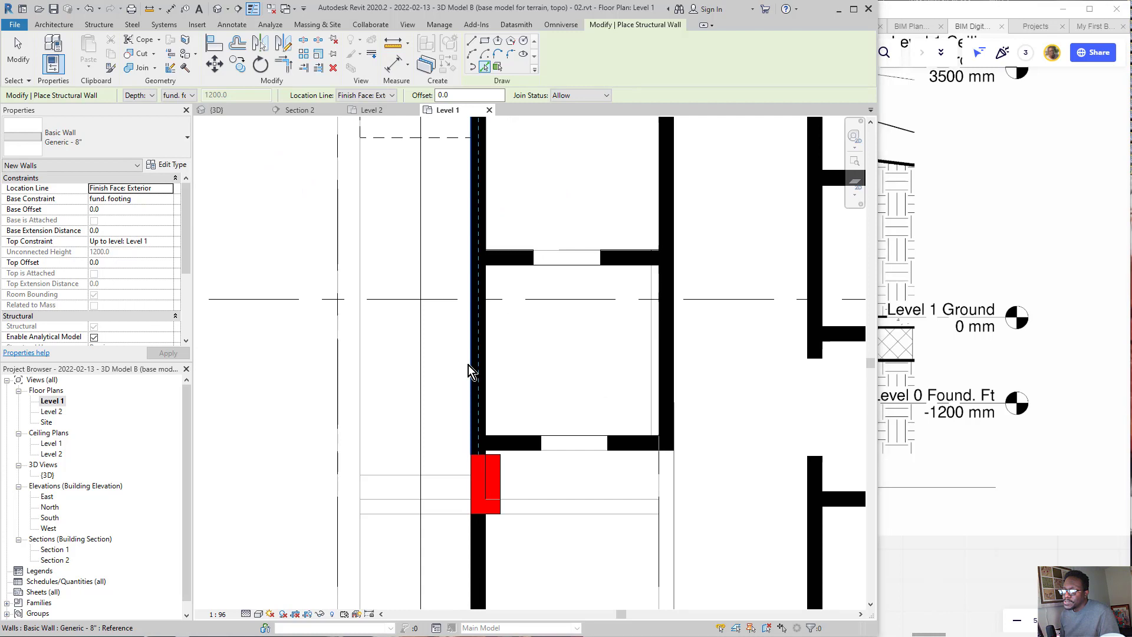
left_click(471, 372)
Step: Place structural walls along the short wall beside the stair and the outer wall running from it up to grid line 5
scroll(431, 416, "down", 5)
middle_click_drag(492, 239, 443, 463)
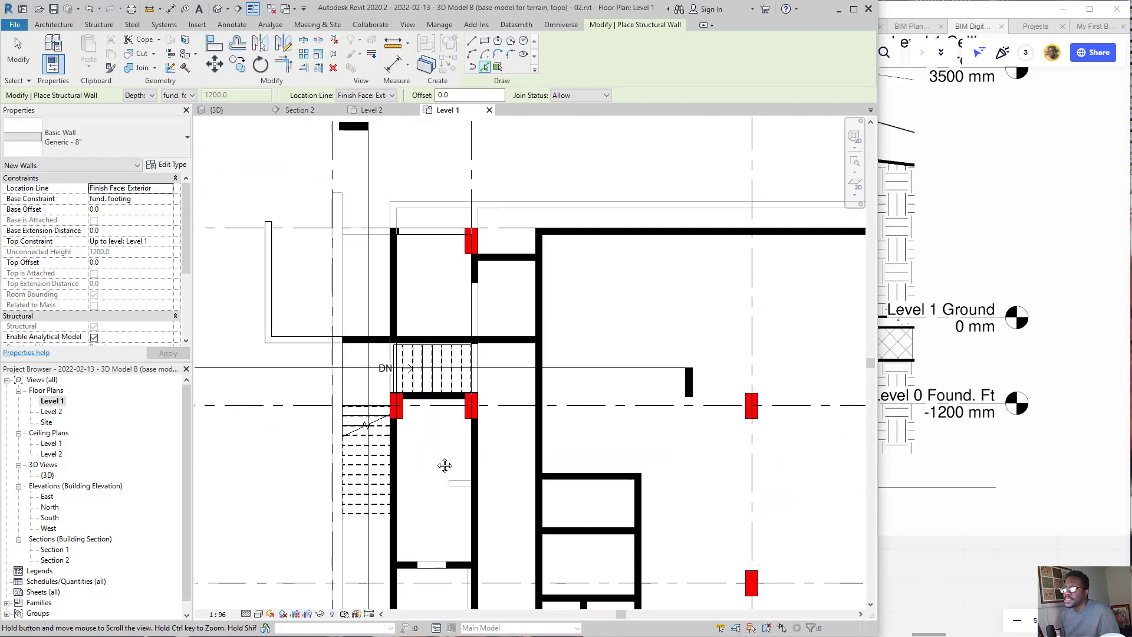
scroll(351, 348, "up", 4)
scroll(351, 353, "up", 2)
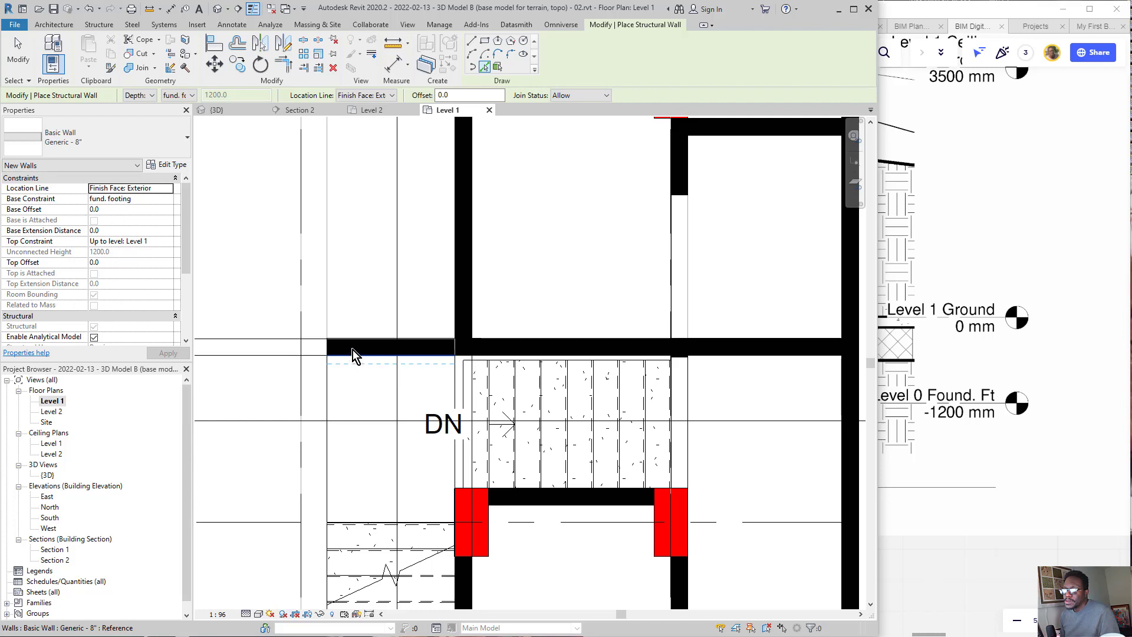
left_click(354, 348)
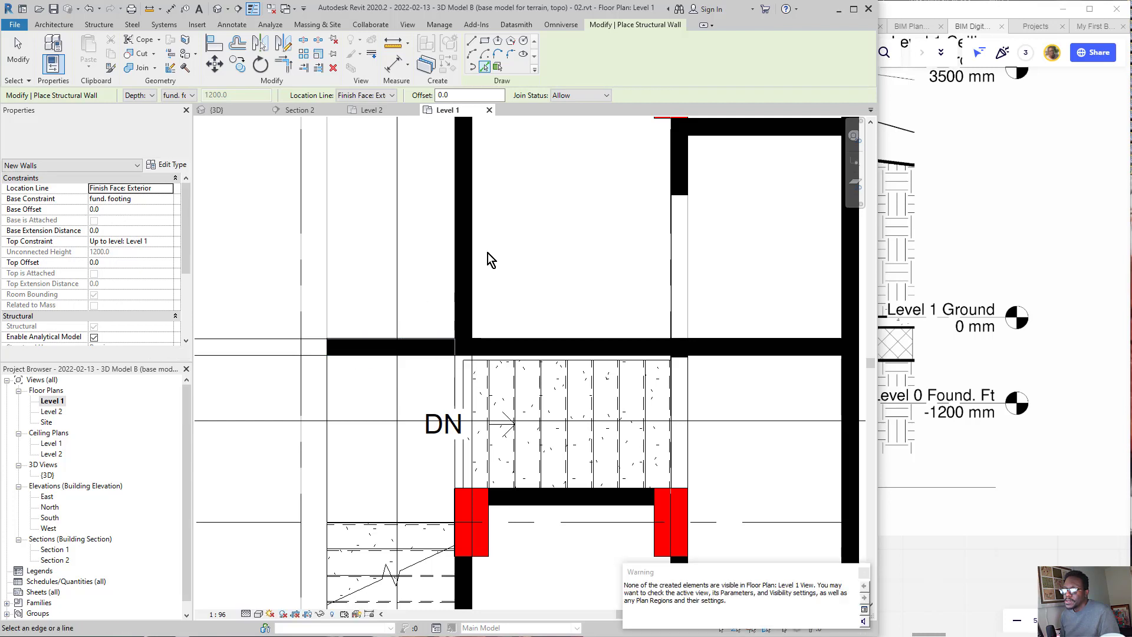
middle_click_drag(494, 251, 450, 514)
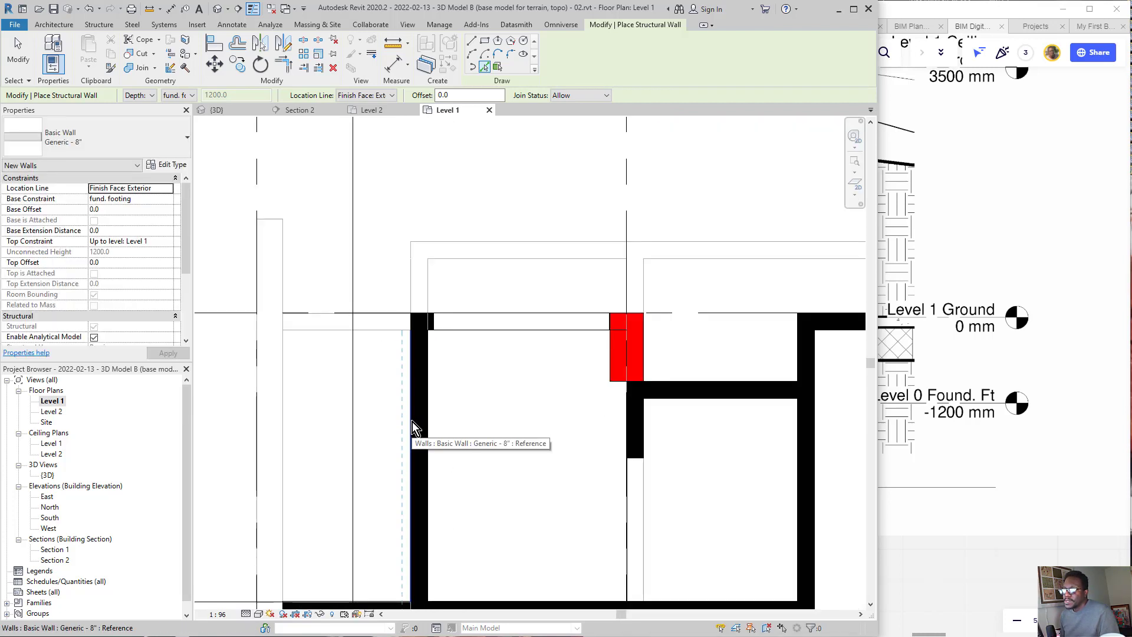
left_click(413, 428)
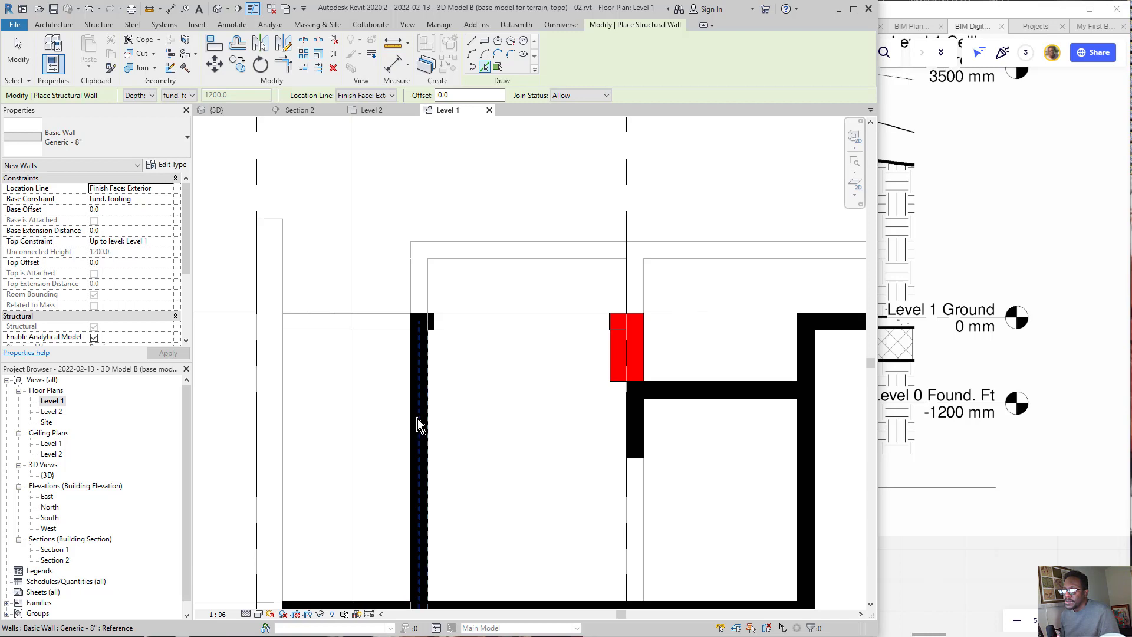
scroll(351, 437, "down", 6)
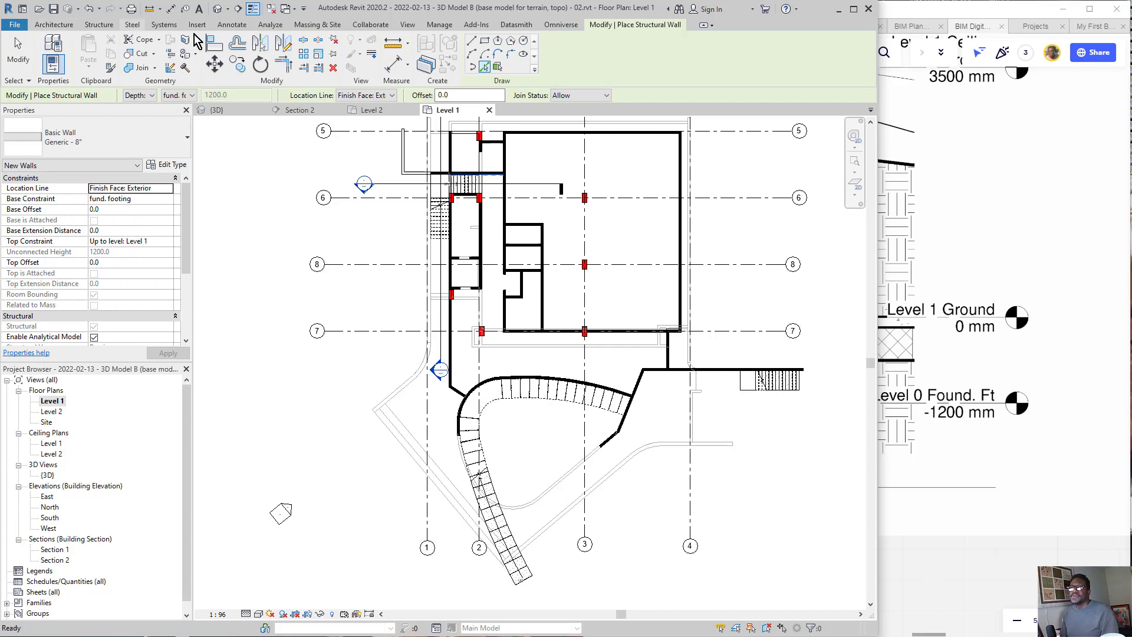
Step: In the 3D view, trim and extend the foundation wall on grid line 5 to a corner with the one between grid lines 1 and 2
left_click(218, 10)
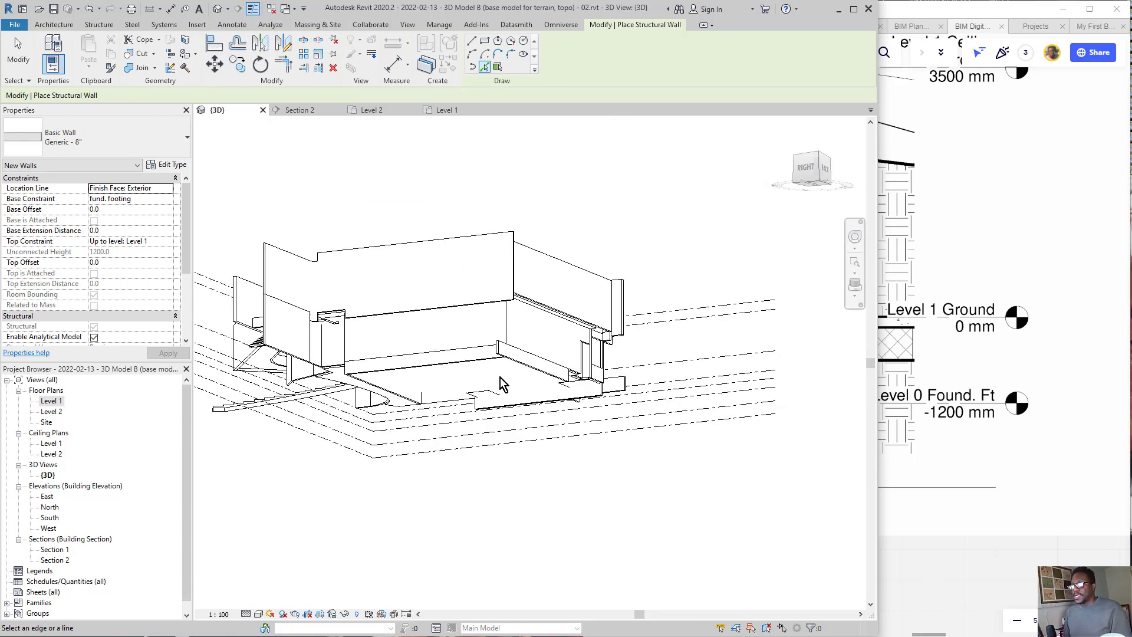
middle_click_drag(500, 377, 489, 364, "shift")
scroll(488, 364, "up", 4)
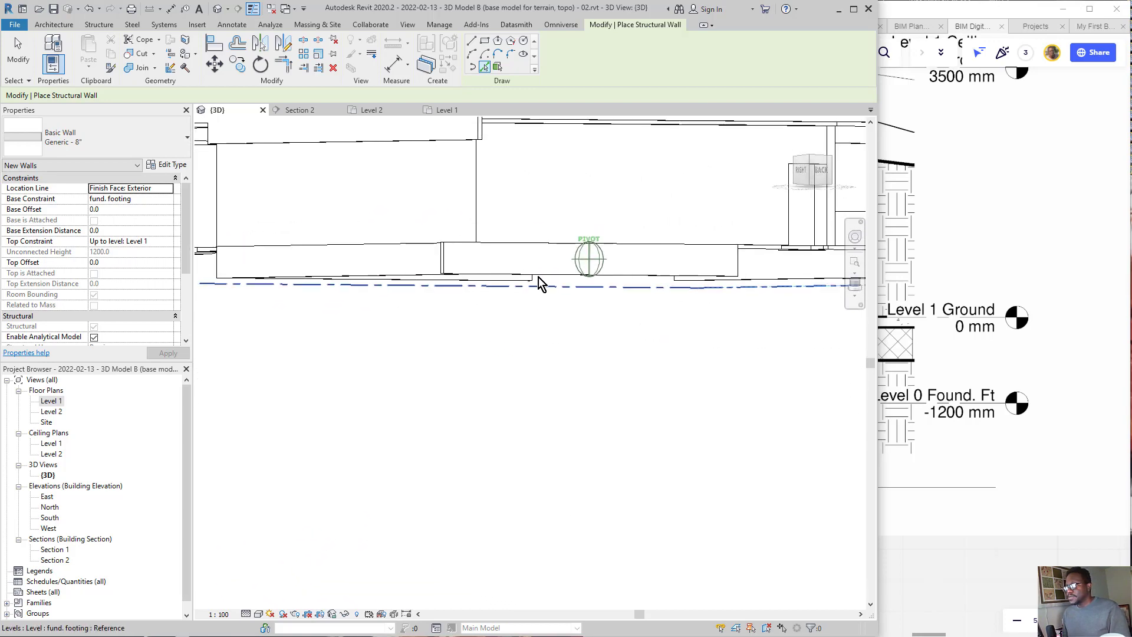
mouse_move(541, 283)
middle_mouse_down("shift")
mouse_move(514, 250)
mouse_move(470, 247)
mouse_move(453, 273)
middle_mouse_up("shift")
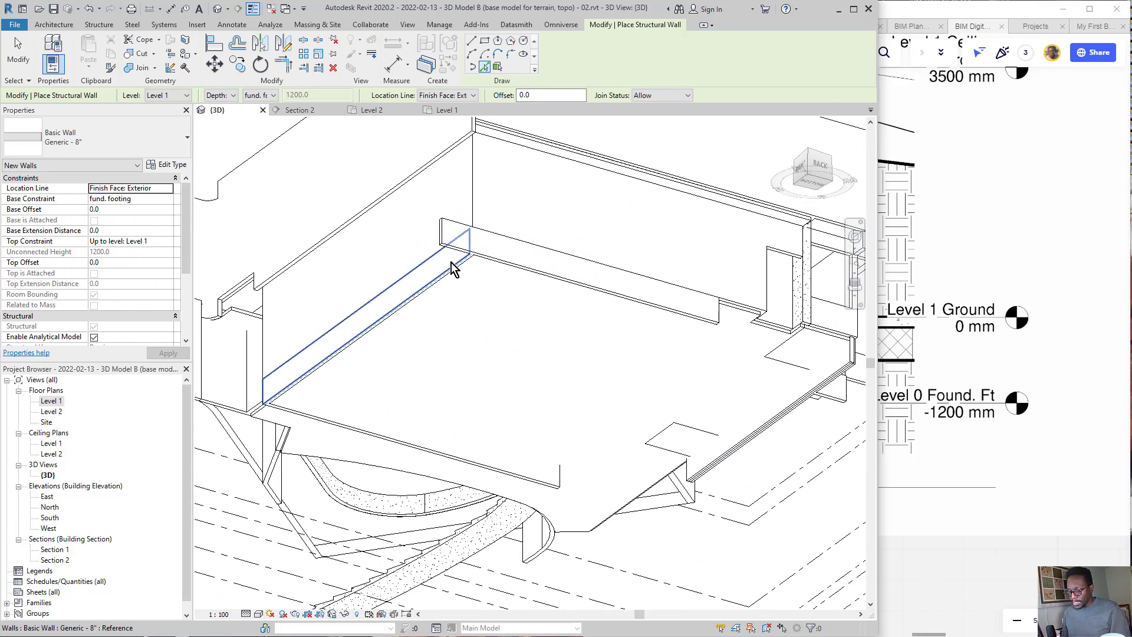
key("t")
key("r")
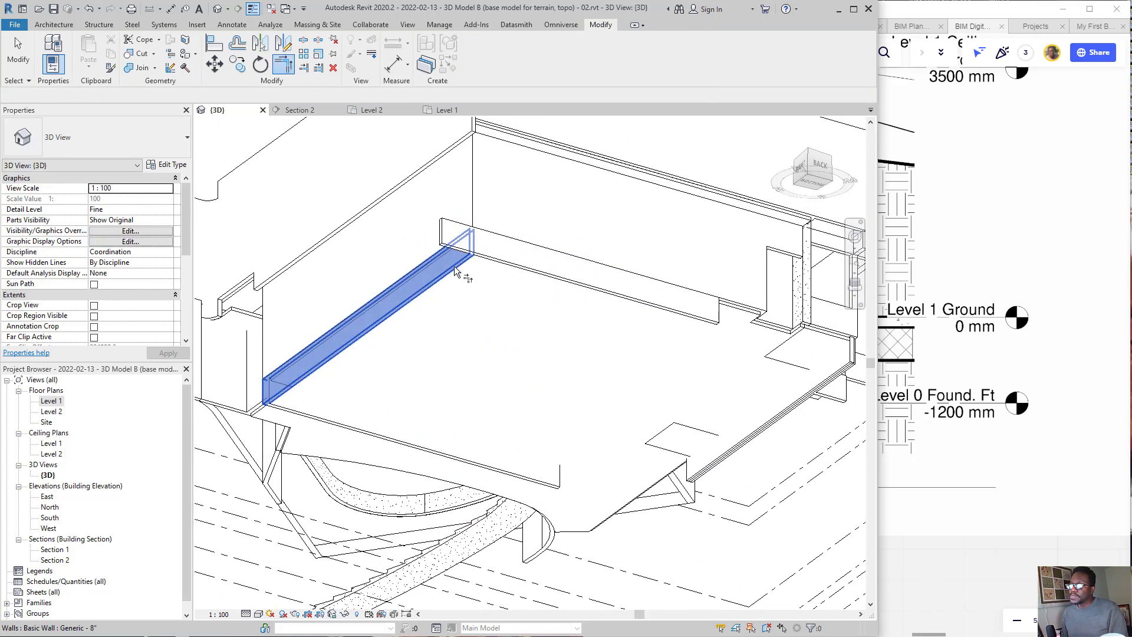
middle_click_drag(675, 350, 482, 273)
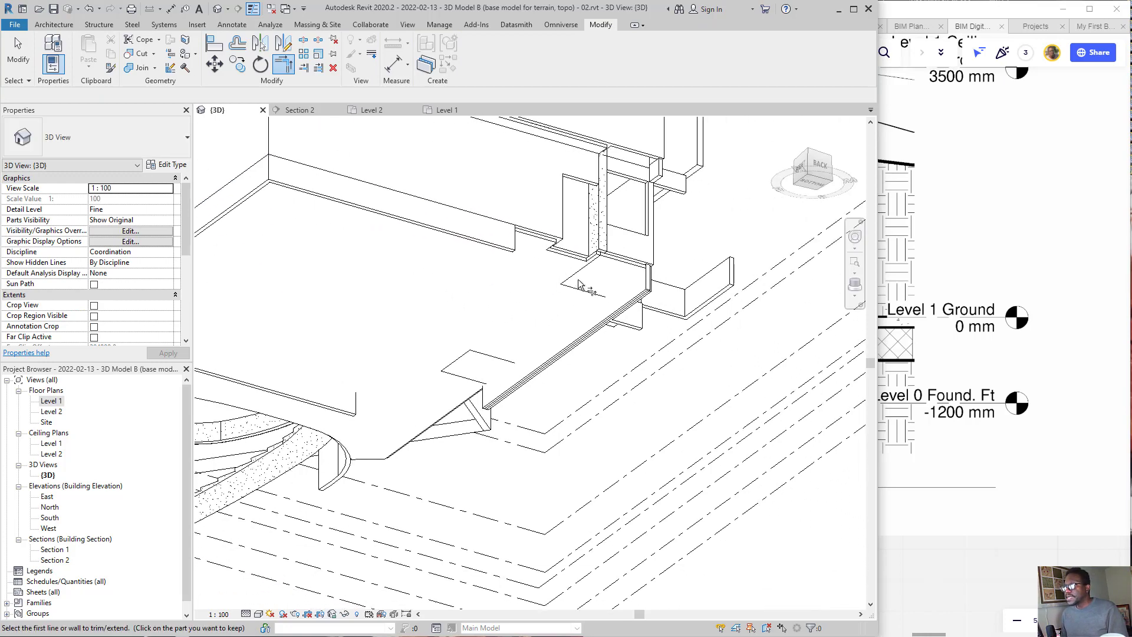
left_click(508, 239)
left_click(636, 299)
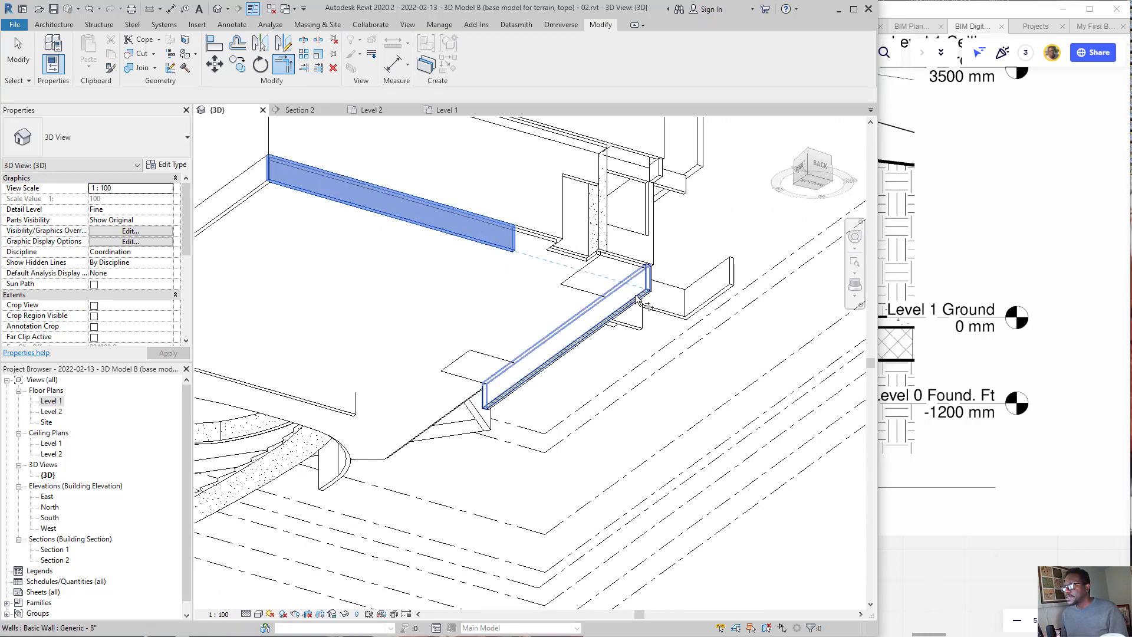
scroll(625, 306, "up", 3)
middle_click_drag(622, 310, 617, 361, "shift")
key("Escape")
Step: Align the end of the short foundation wall beside the stair with the face of the wall above it
left_click(612, 366)
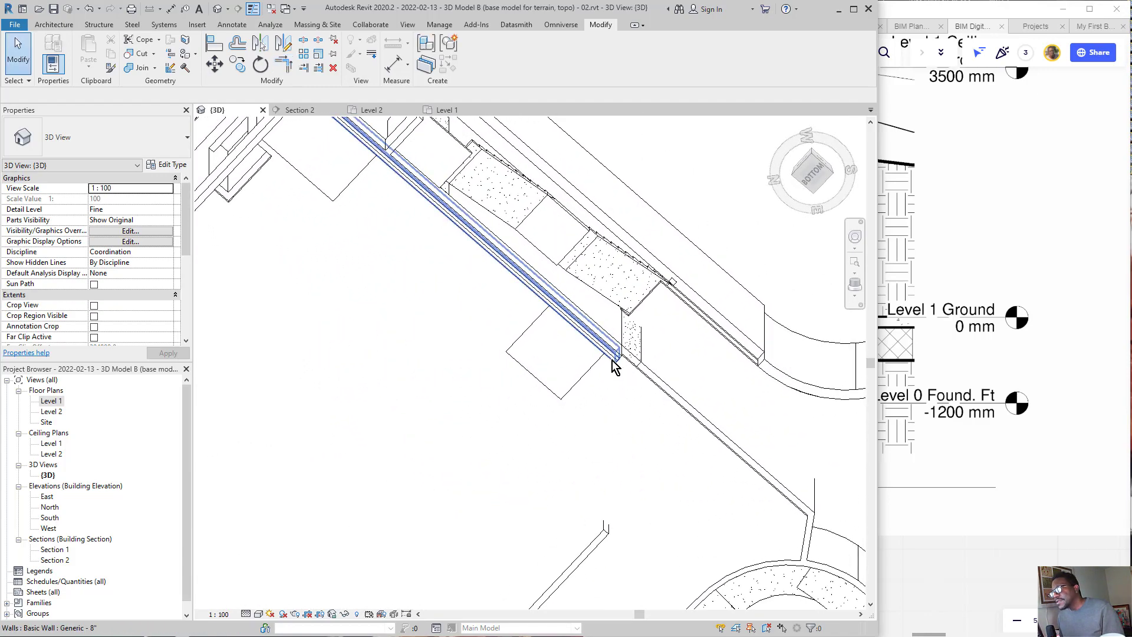
scroll(729, 380, "down", 1)
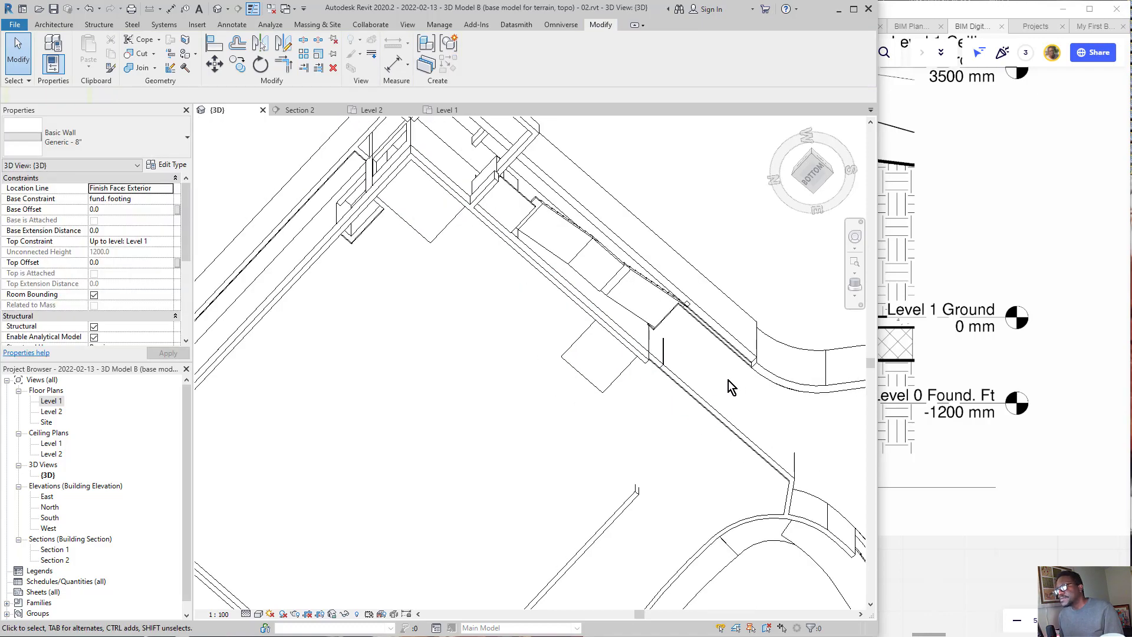
middle_click_drag(623, 335, 554, 341)
scroll(555, 341, "up", 2)
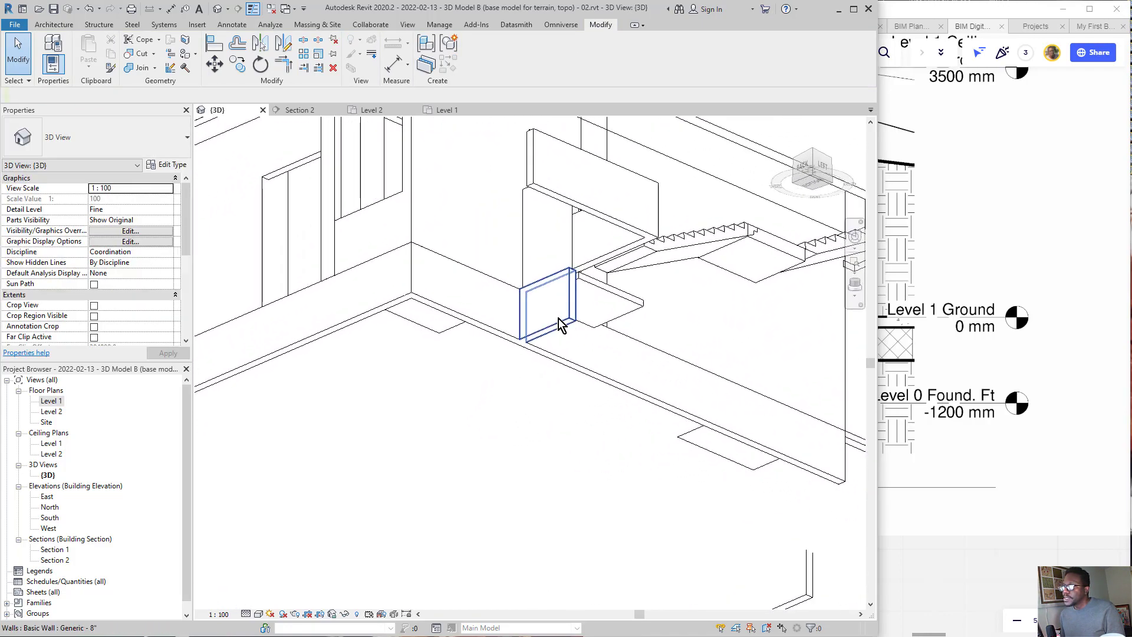
left_click(561, 319)
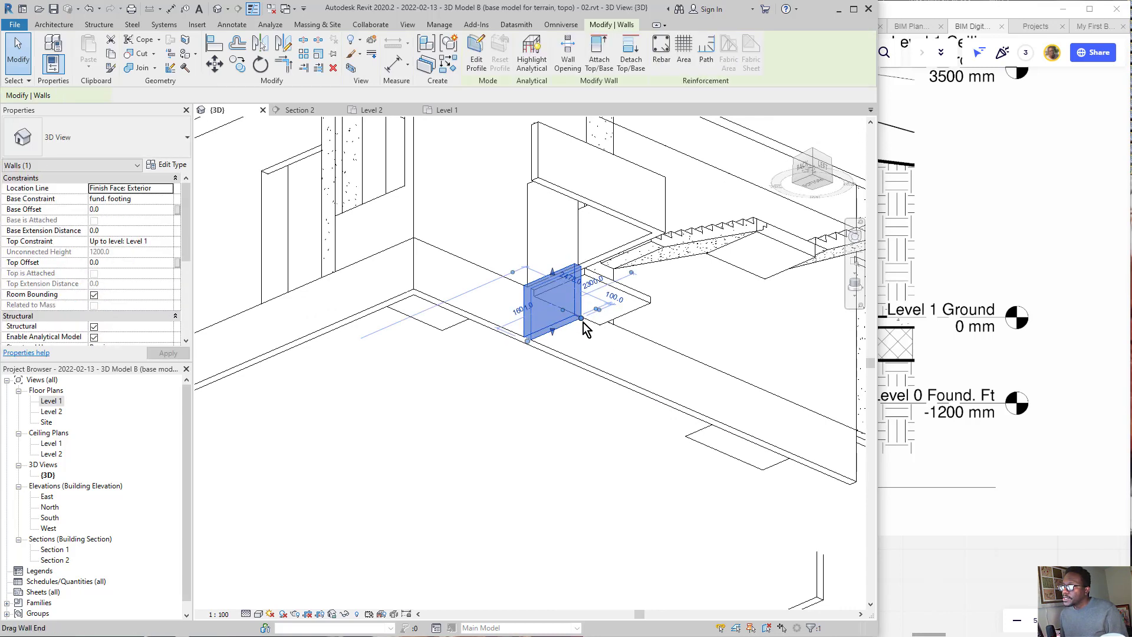
key("Escape")
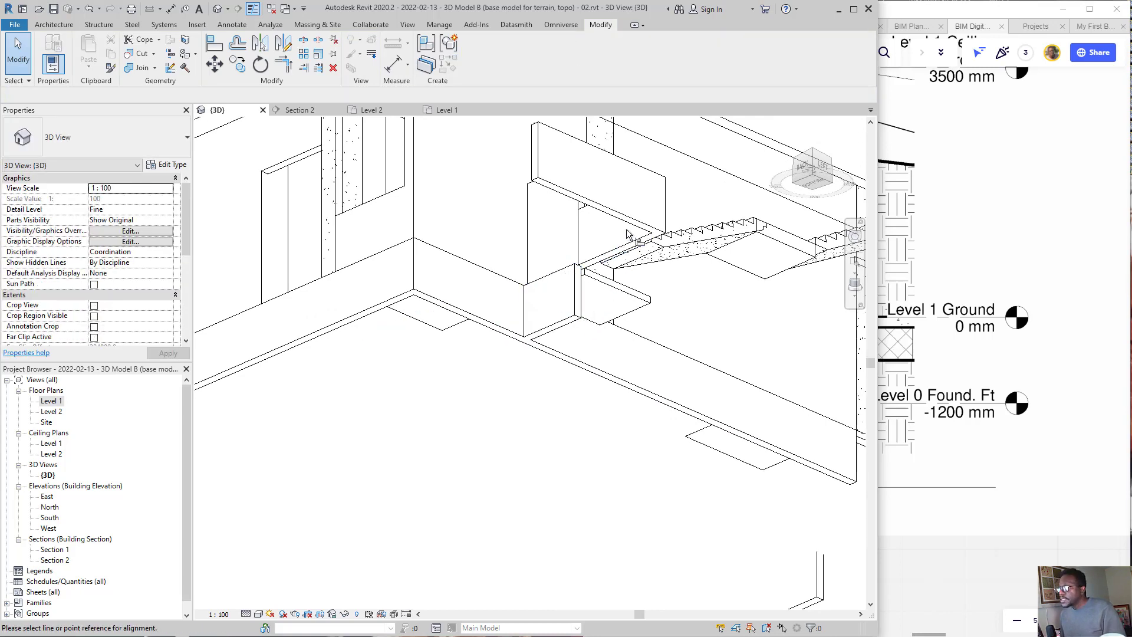
key("l")
left_click(631, 217)
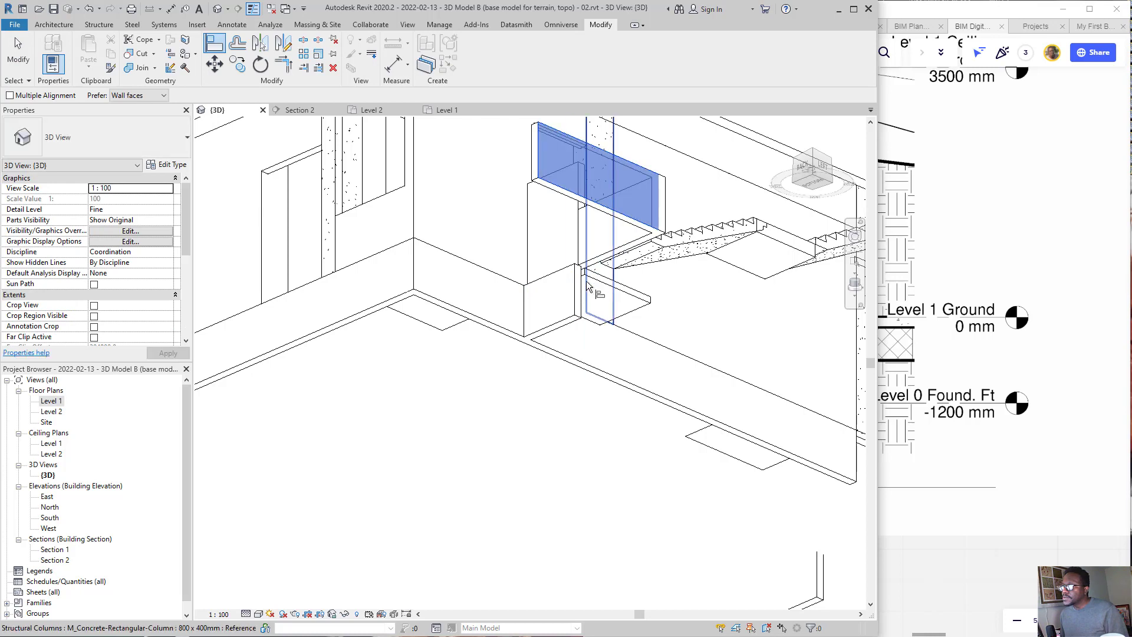
left_click(578, 293)
key("Escape")
key("Escape")
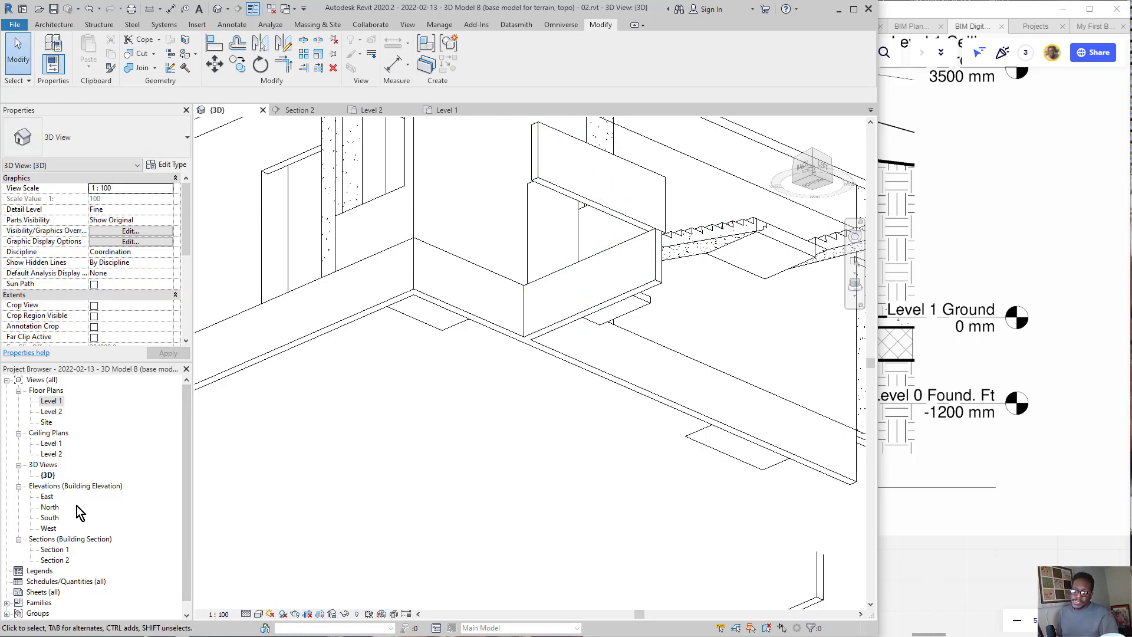
Step: Open Section 2 and examine how the foundation wall below Level 1 lines up with the wall above it
scroll(74, 514, "down", 1)
double_click(56, 549)
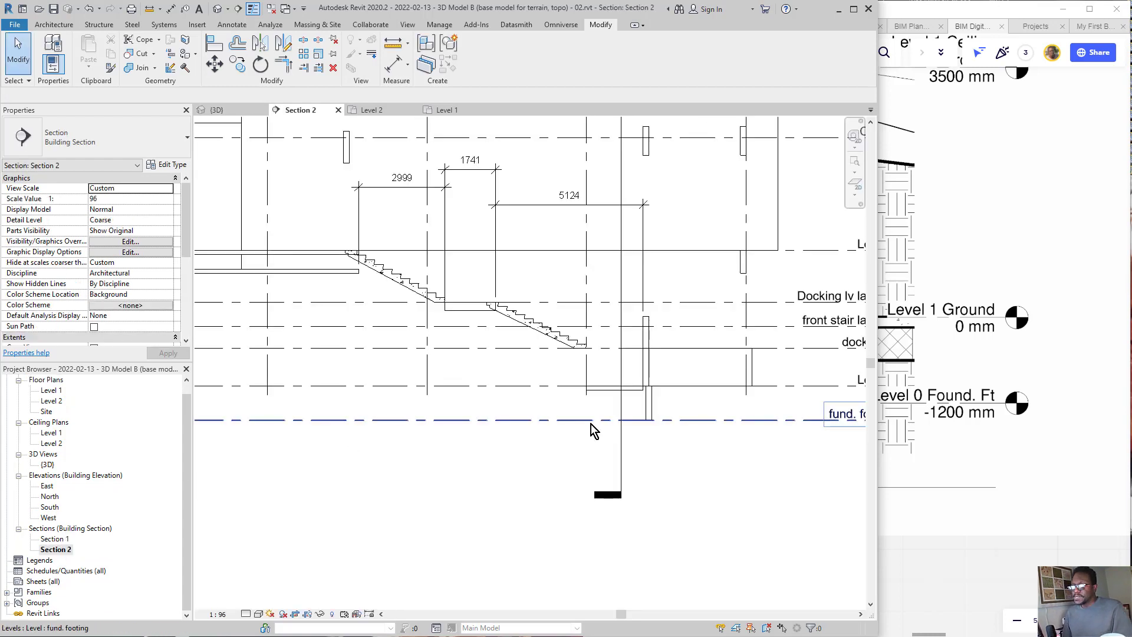
scroll(668, 391, "down", 2)
scroll(642, 394, "up", 4)
scroll(625, 407, "up", 3)
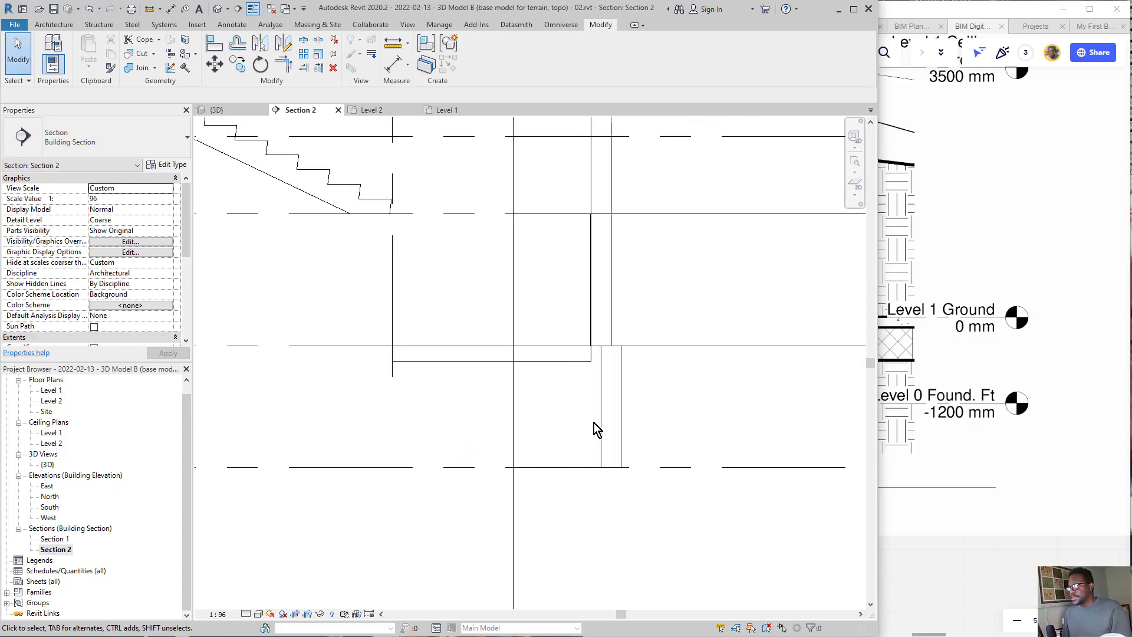
Step: Align the side face of the foundation wall below Level 1 with the floor edge beneath the wall above in Section 2
left_click(602, 416)
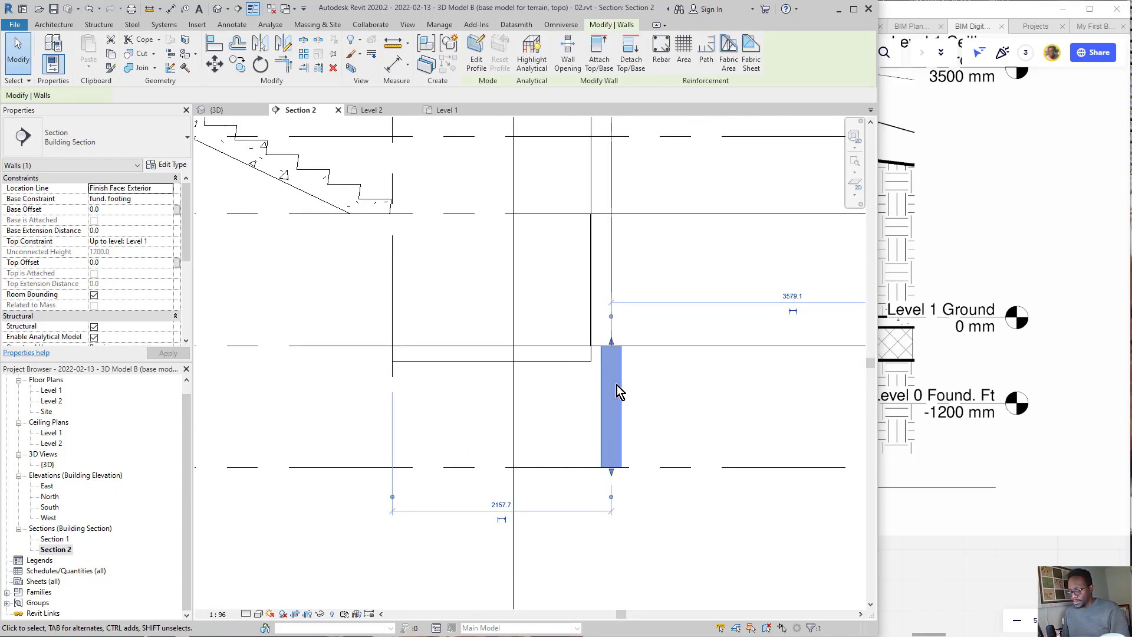
key("Escape")
key("l")
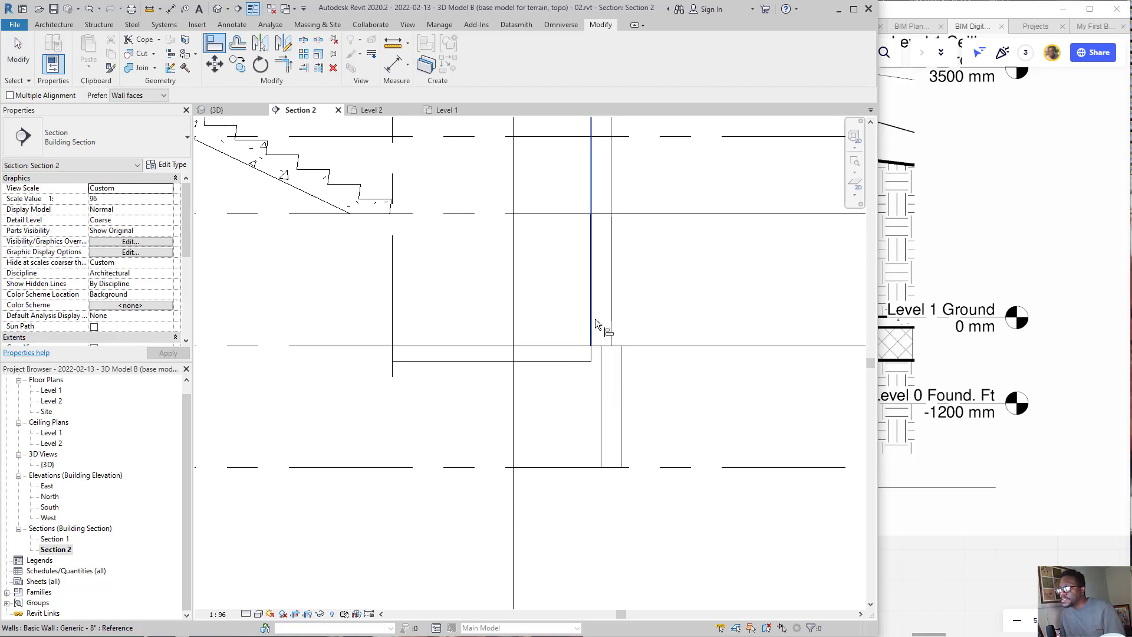
scroll(590, 347, "up", 3)
scroll(592, 352, "up", 3)
left_click(610, 386)
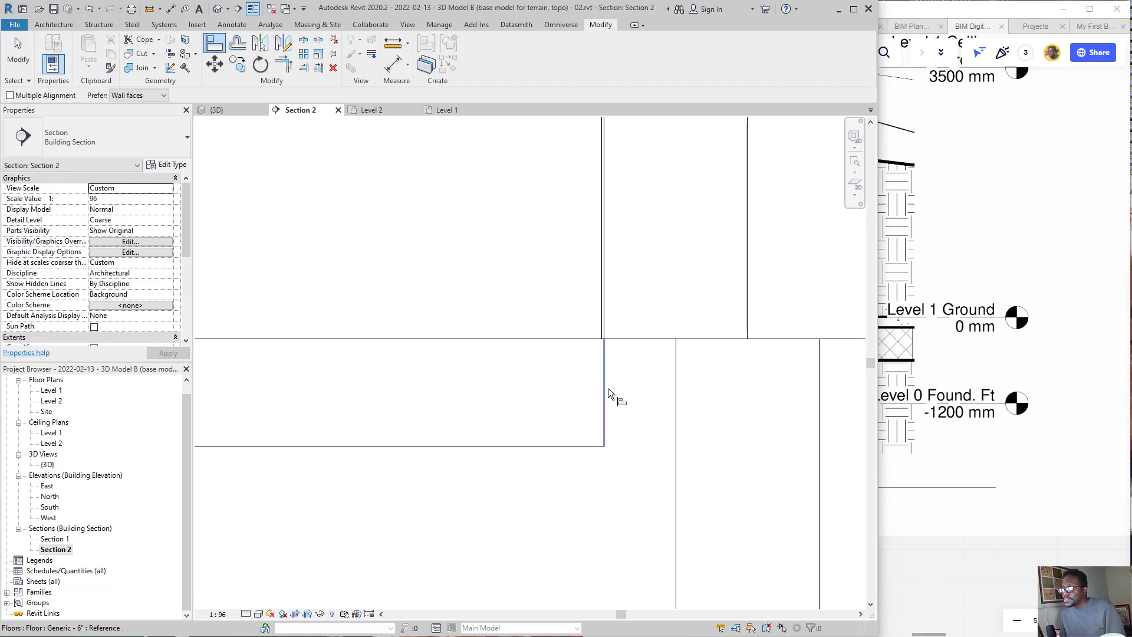
left_click(672, 396)
scroll(611, 352, "down", 5)
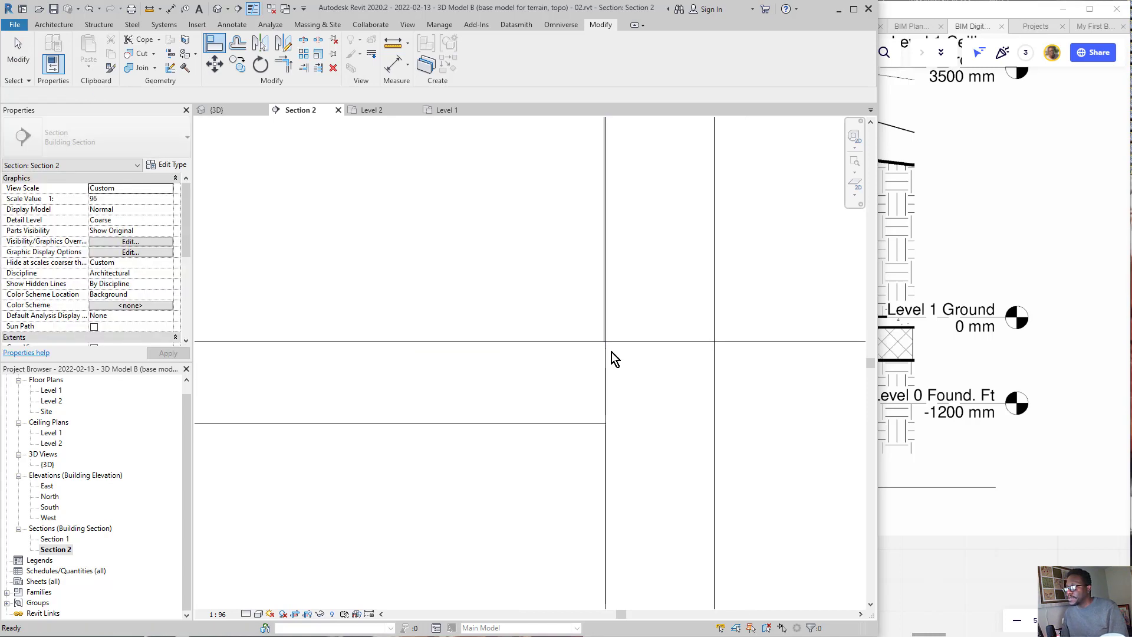
key("Escape")
scroll(621, 488, "down", 2)
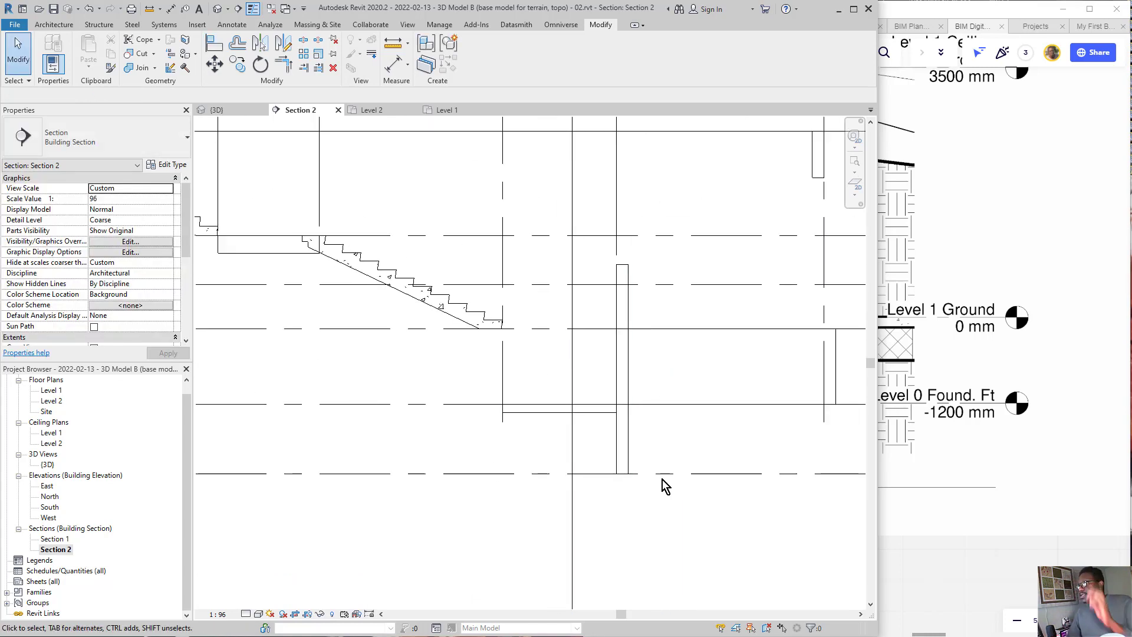
middle_click_drag(625, 455, 610, 458)
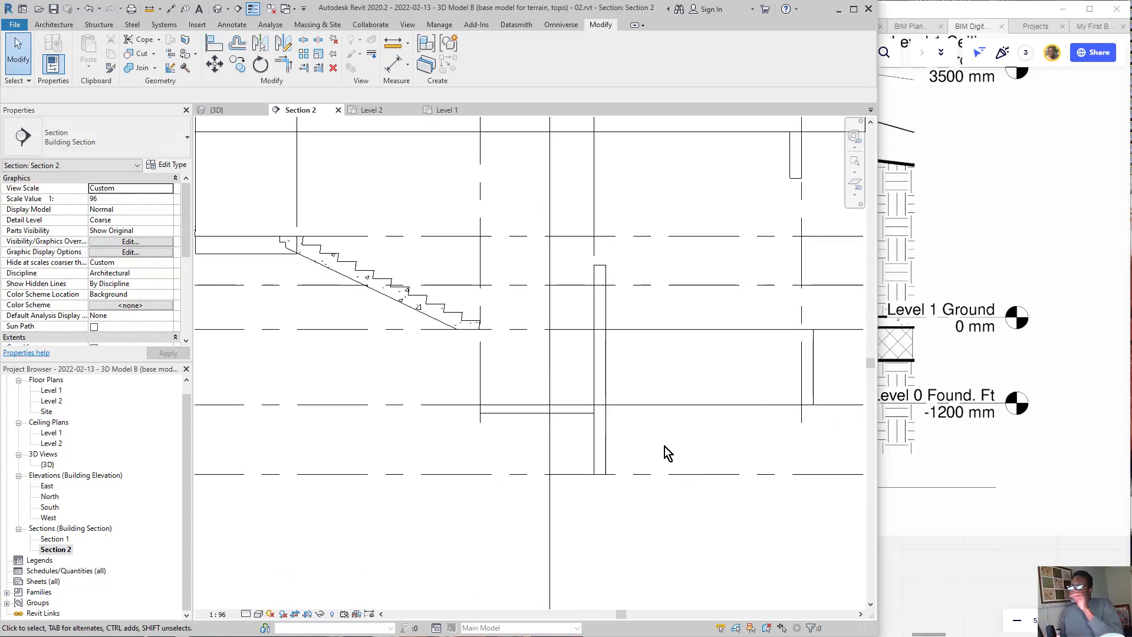
Step: Place a Bearing Footing - 36" x 12" wall foundation under the foundation wall shown in Section 2
left_click(88, 27)
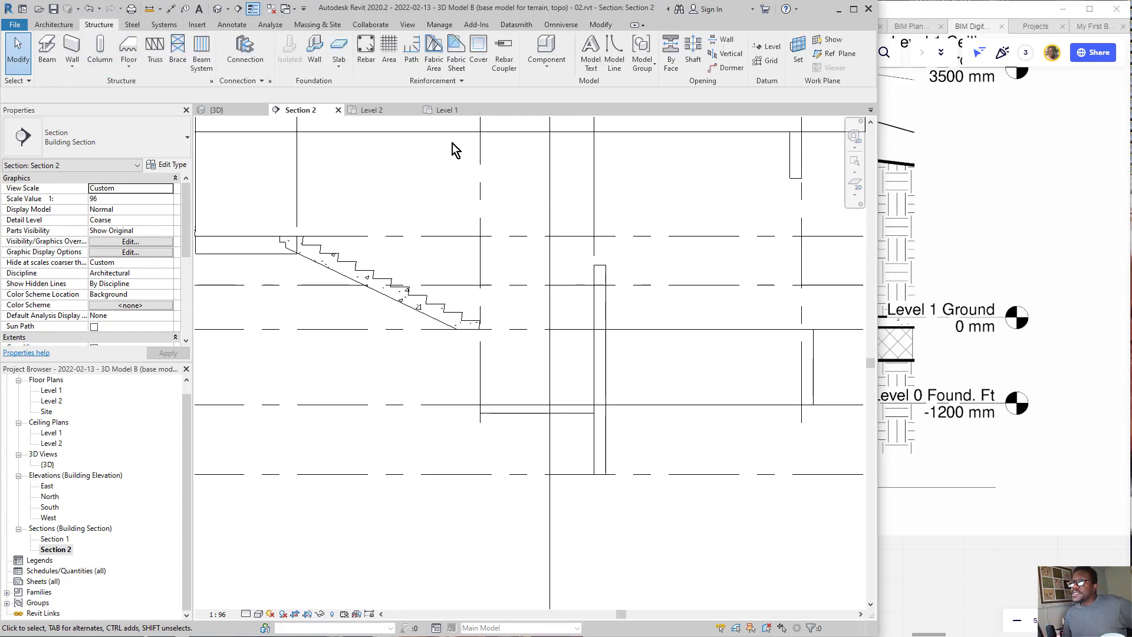
left_click_drag(346, 201, 325, 80)
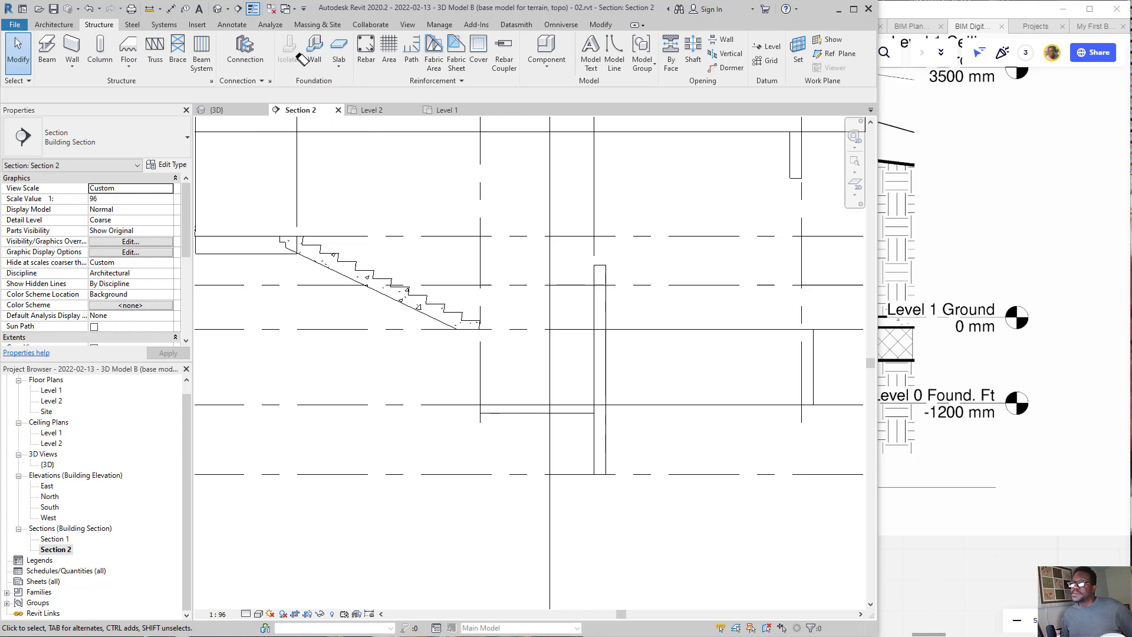
left_click(313, 52)
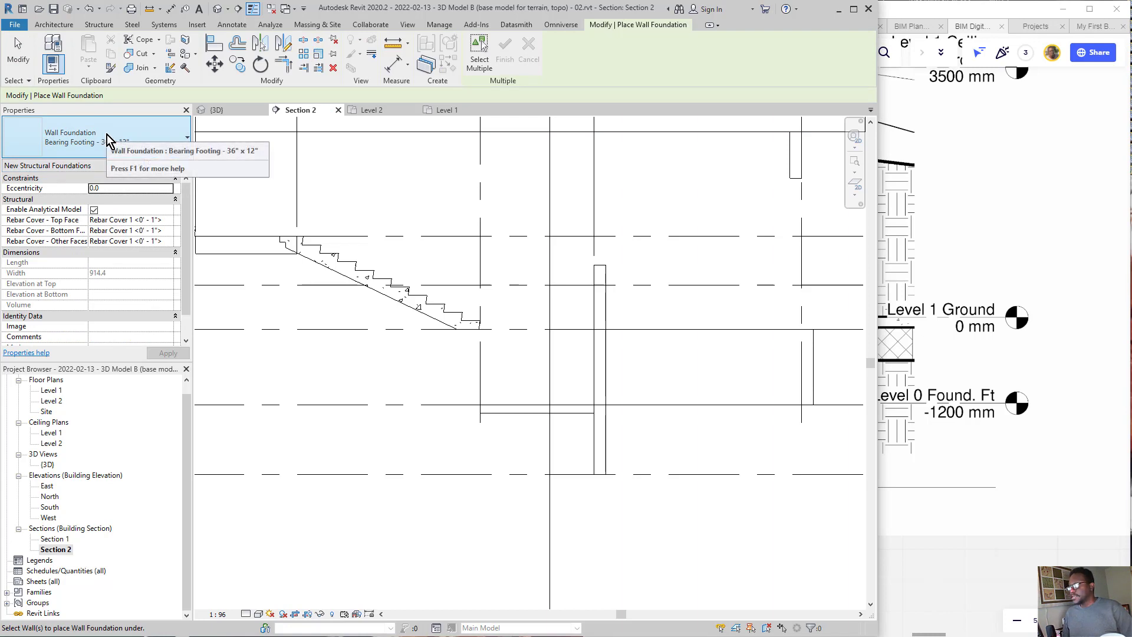
left_click(610, 458)
scroll(619, 486, "up", 6)
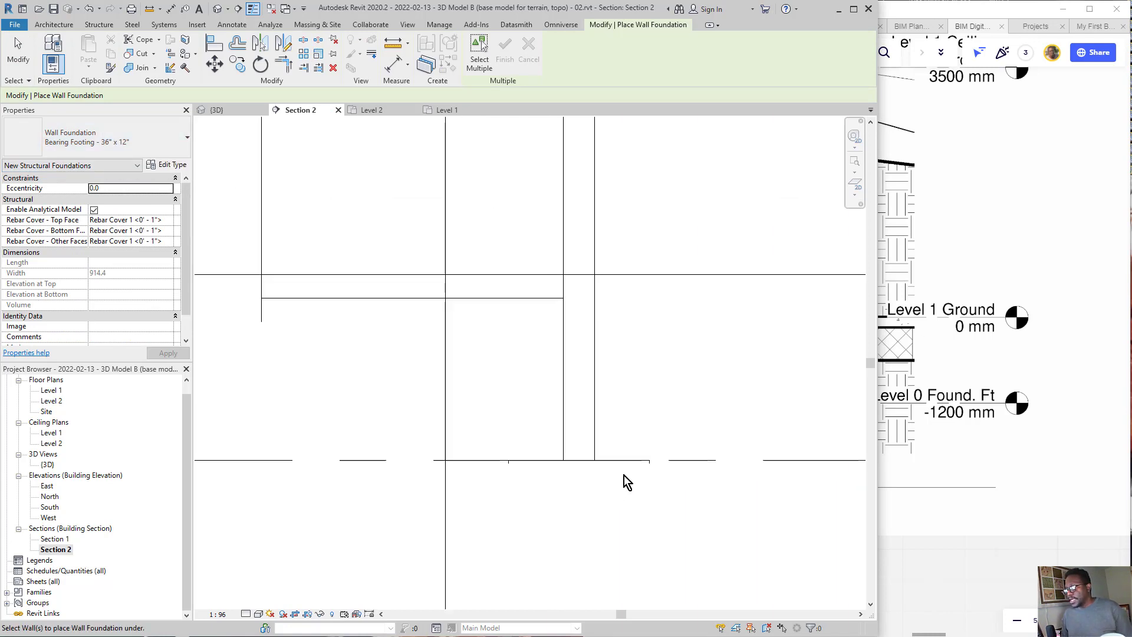
scroll(533, 418, "down", 7)
scroll(522, 417, "down", 3)
key("Escape")
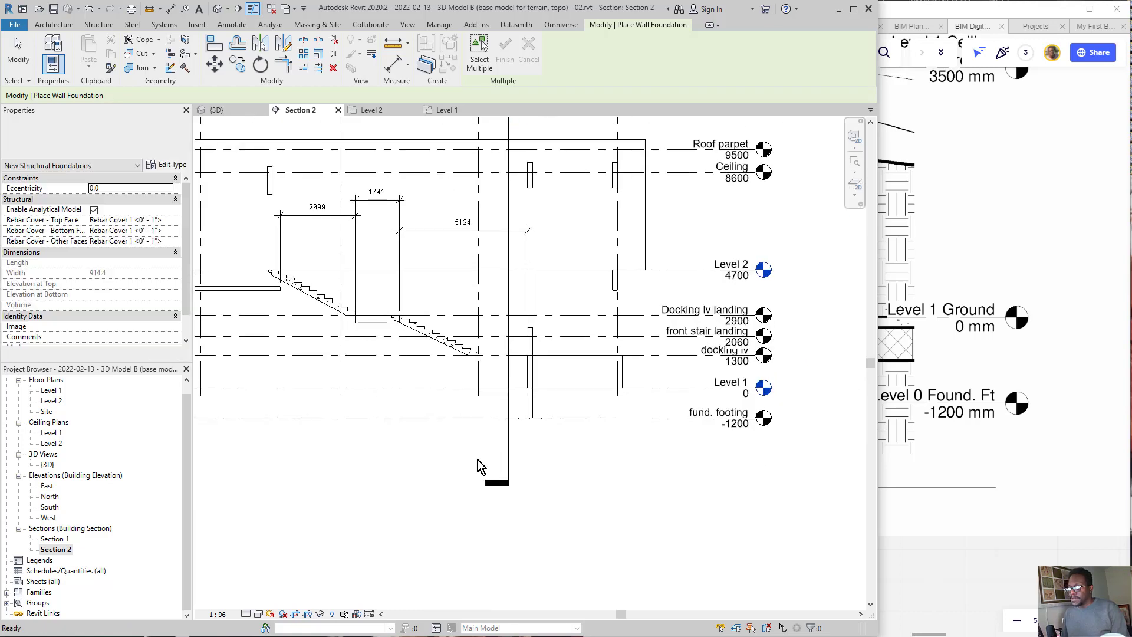
Step: Show Section 2's crop region, extend its lower boundary below the new footing, and hide the crop region again
left_click(308, 615)
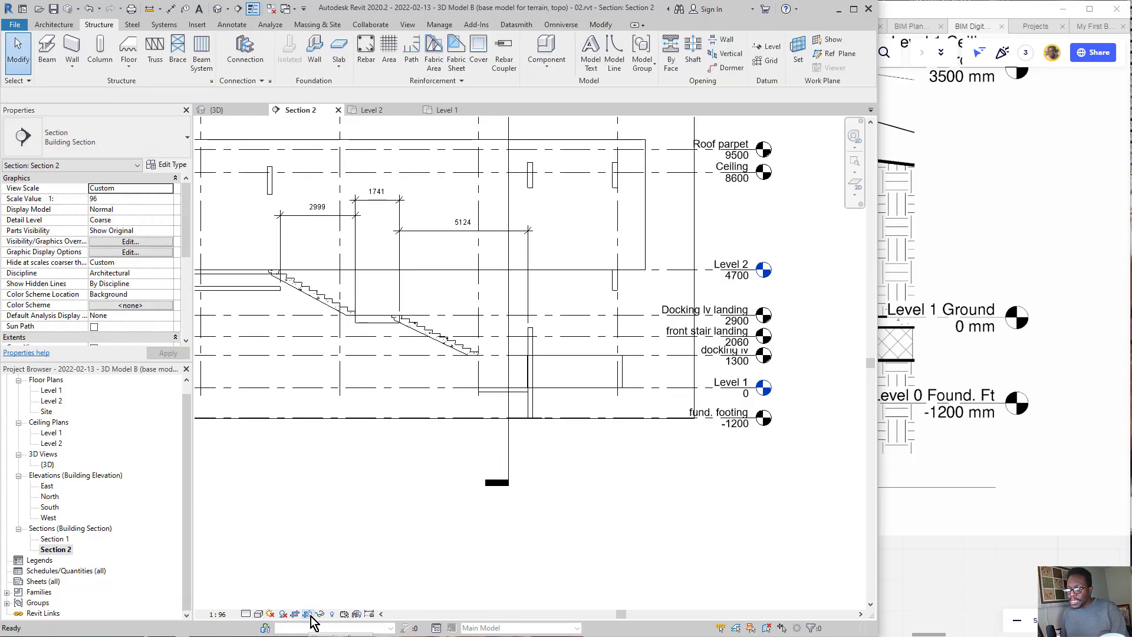
left_click(441, 420)
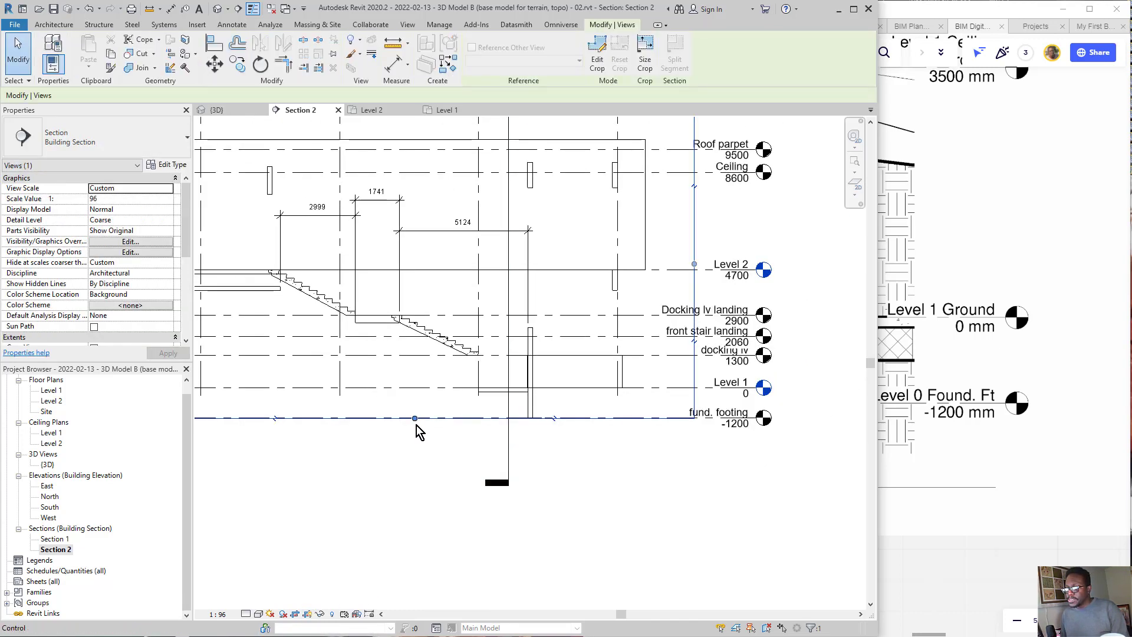
left_click_drag(417, 420, 442, 469)
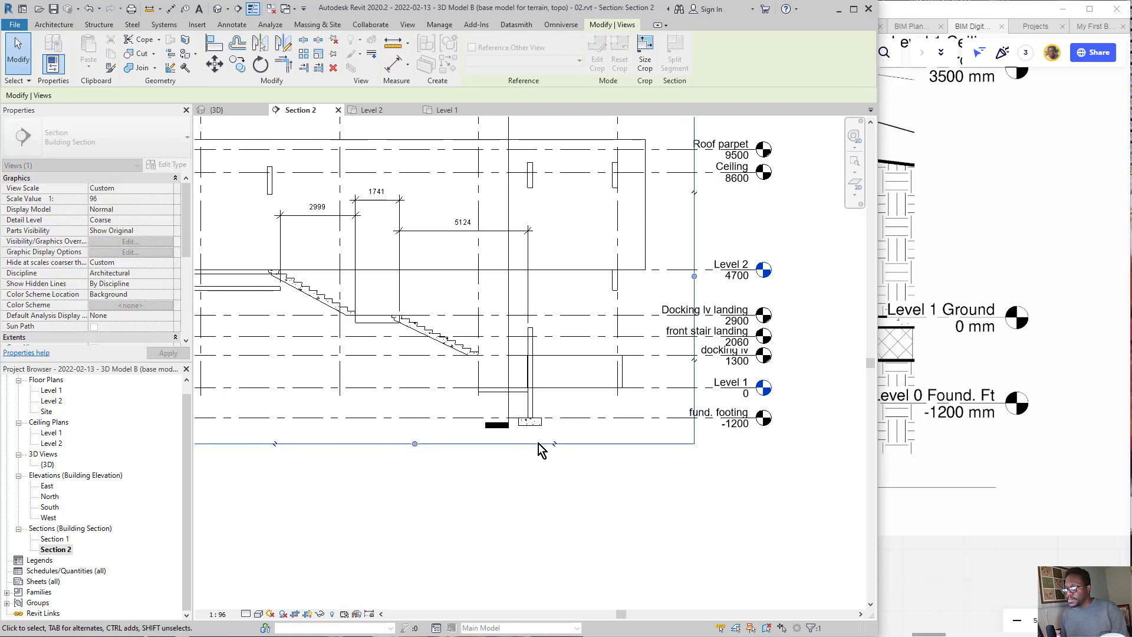
left_click(551, 459)
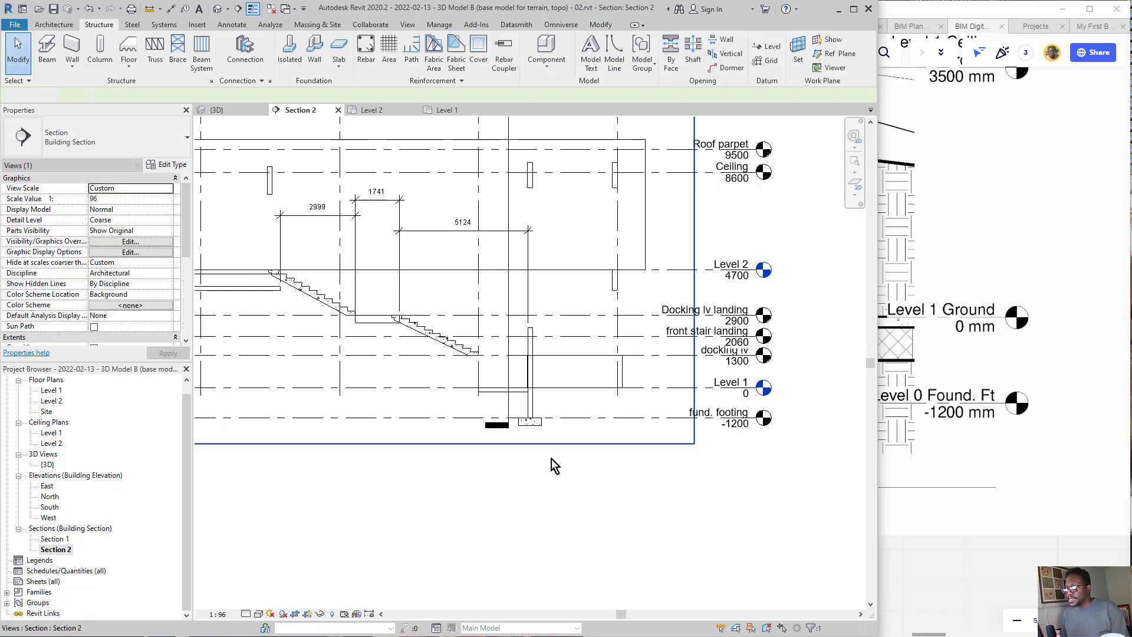
left_click(455, 444)
left_click(310, 613)
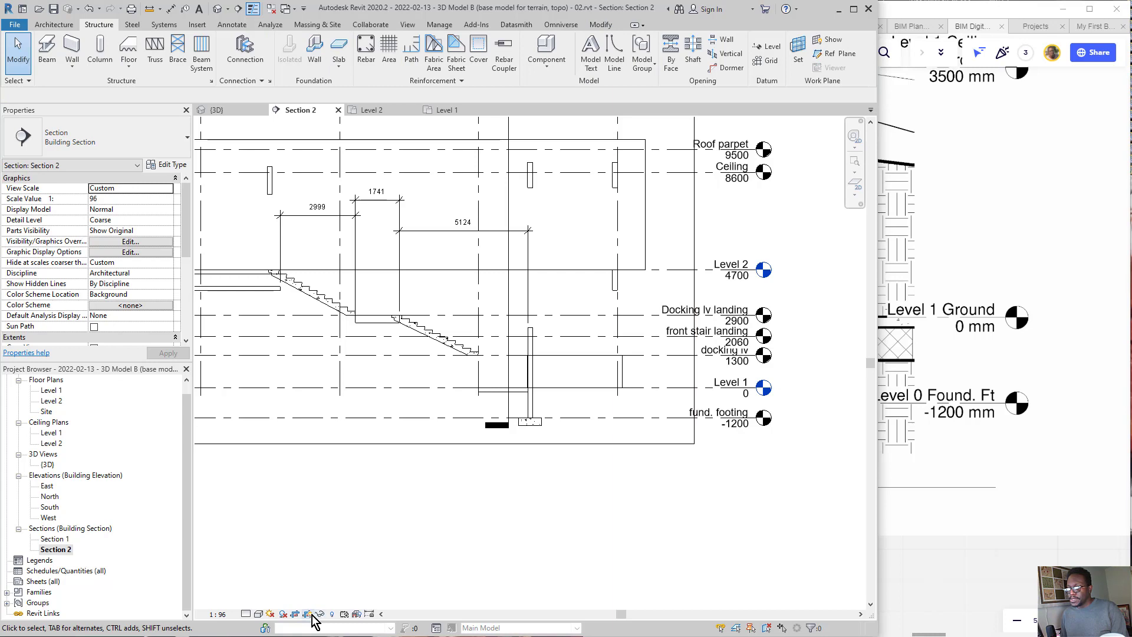
left_click(309, 614)
scroll(569, 433, "up", 5)
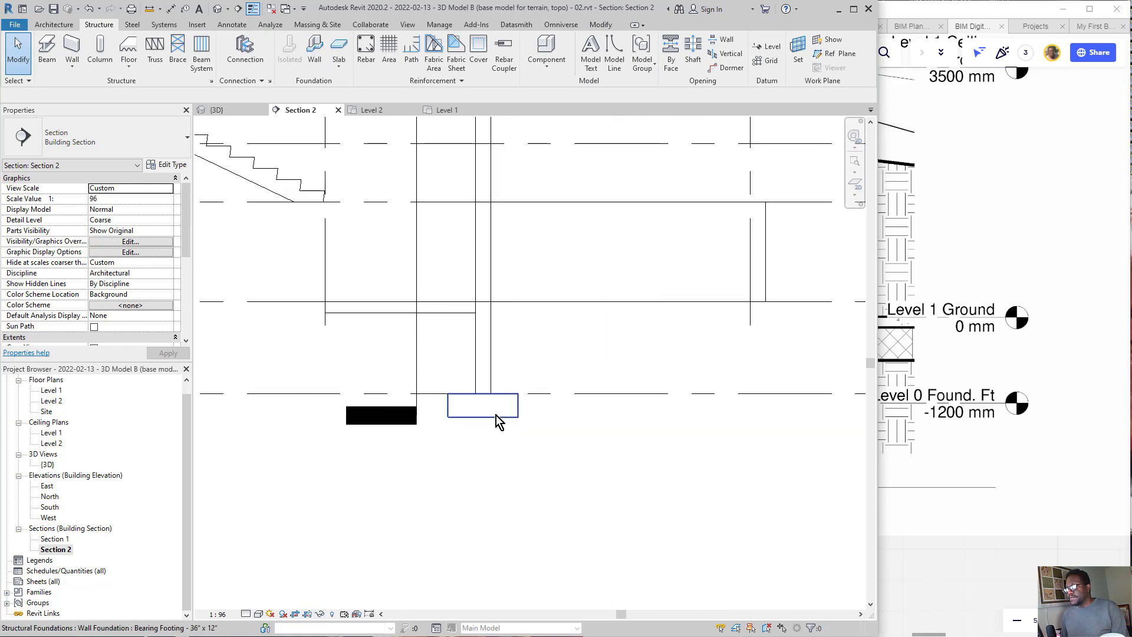
scroll(518, 452, "down", 3)
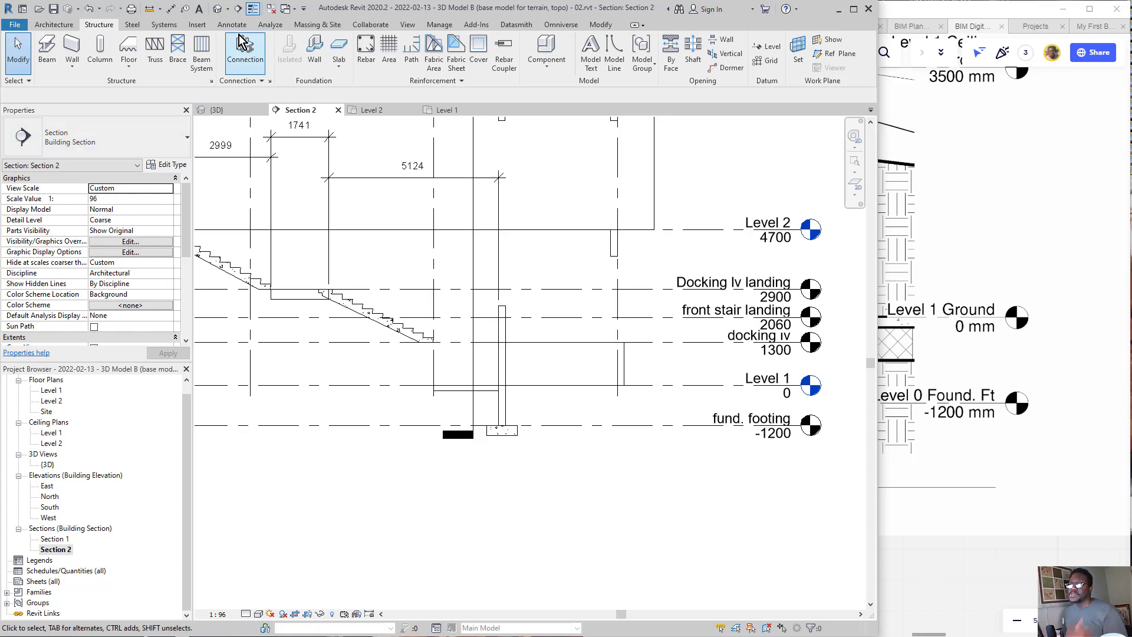
Step: In the 3D view, place Bearing Footing - 36" x 12" wall foundations under the long foundation wall beside the stair and the wall meeting its corner
left_click(217, 10)
middle_click_drag(585, 377, 468, 382, "shift")
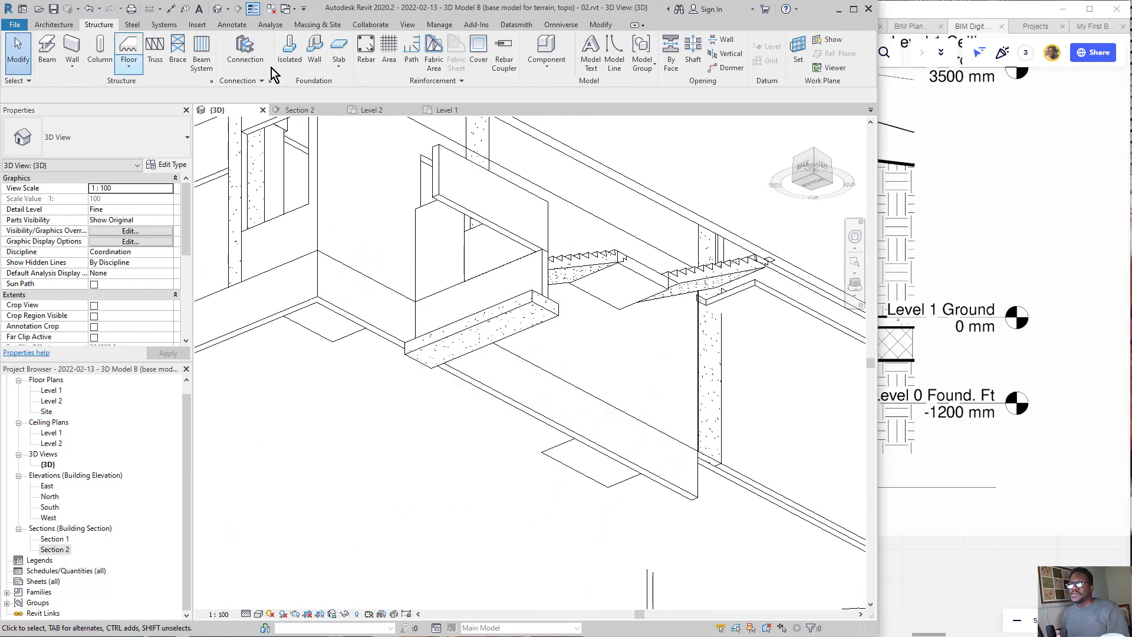
left_click(315, 50)
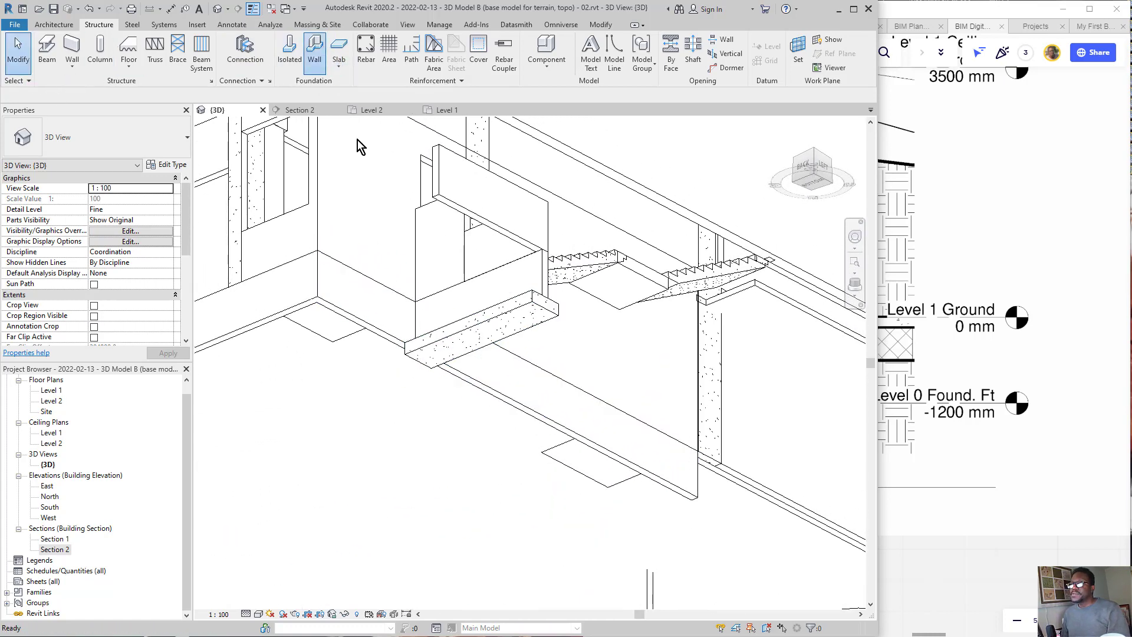
left_click(513, 417)
middle_click_drag(257, 327, 302, 328)
left_click(313, 325)
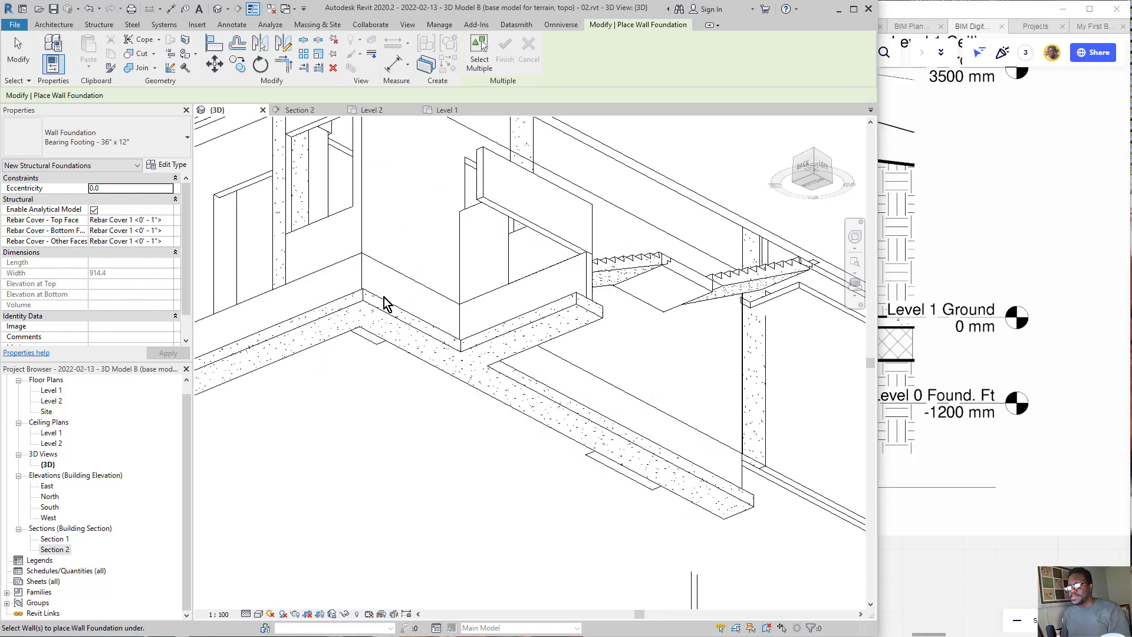
middle_click_drag(400, 338, 430, 458, "shift")
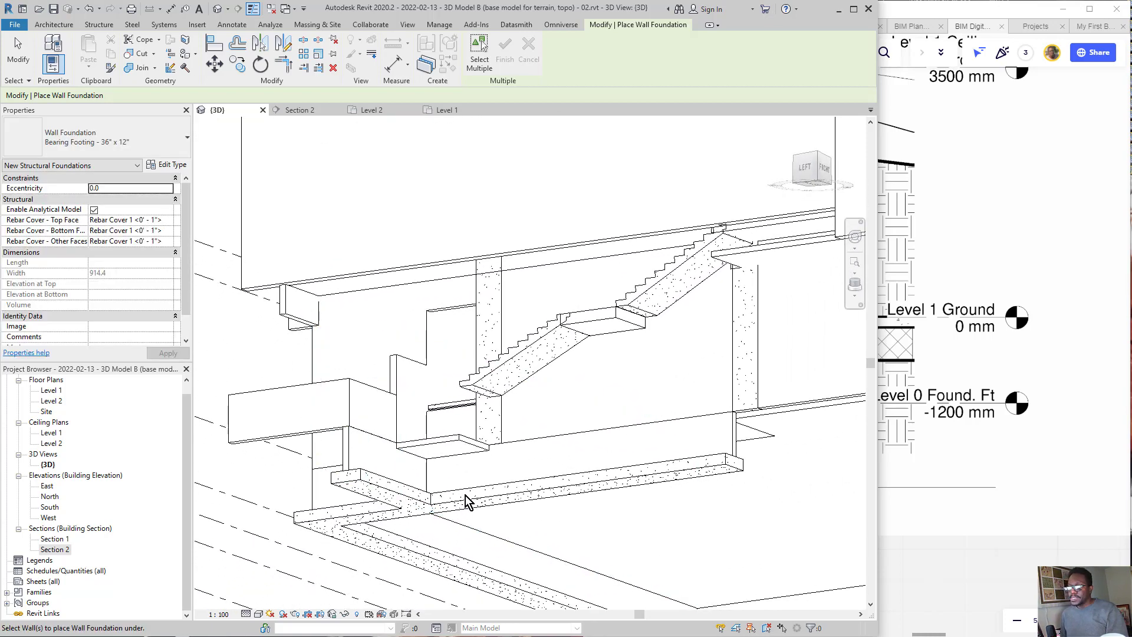
key("Escape")
key("Escape")
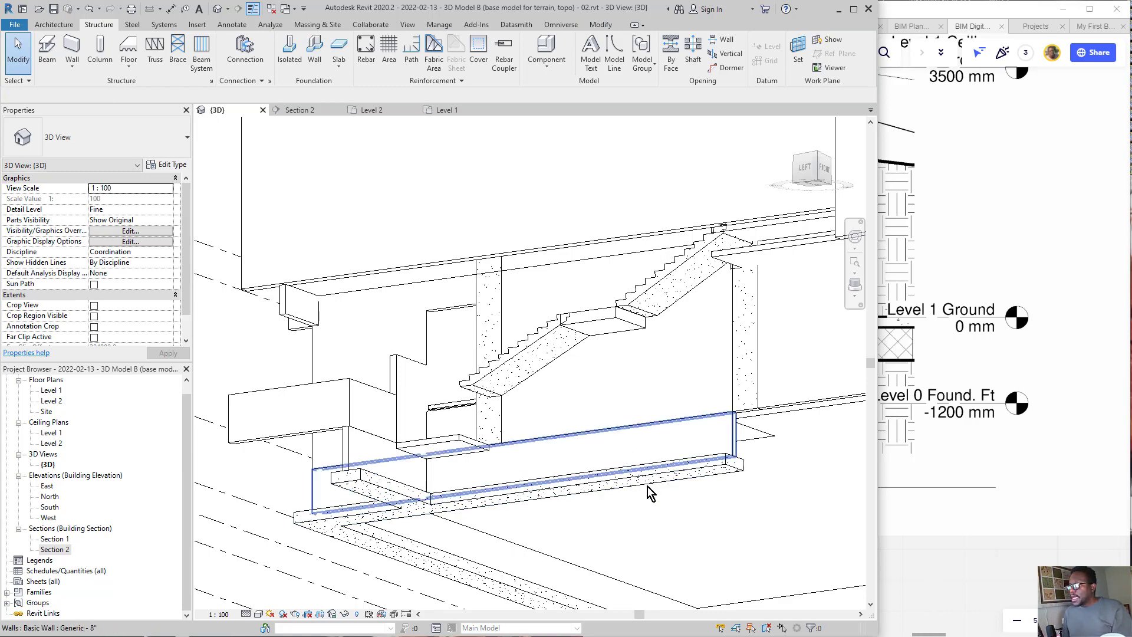
middle_click_drag(691, 465, 504, 511, "shift")
left_click(504, 512)
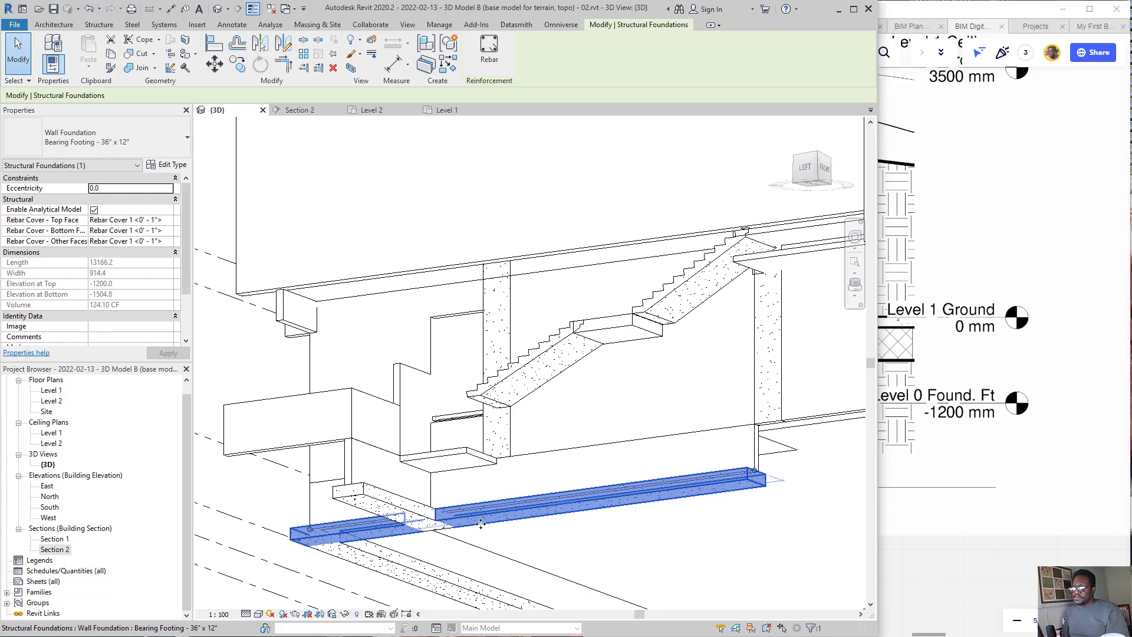
key("Escape")
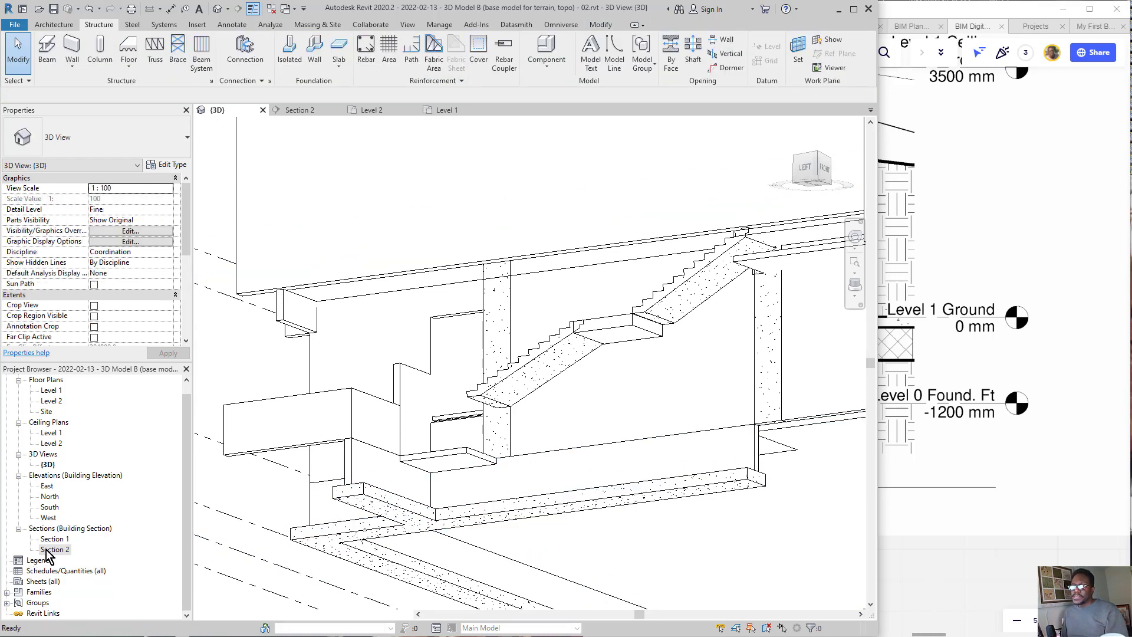
Step: Open Section 2 and compare its footing with the two footings and foundation walls beneath the stair in the Miro section drawing
double_click(54, 549)
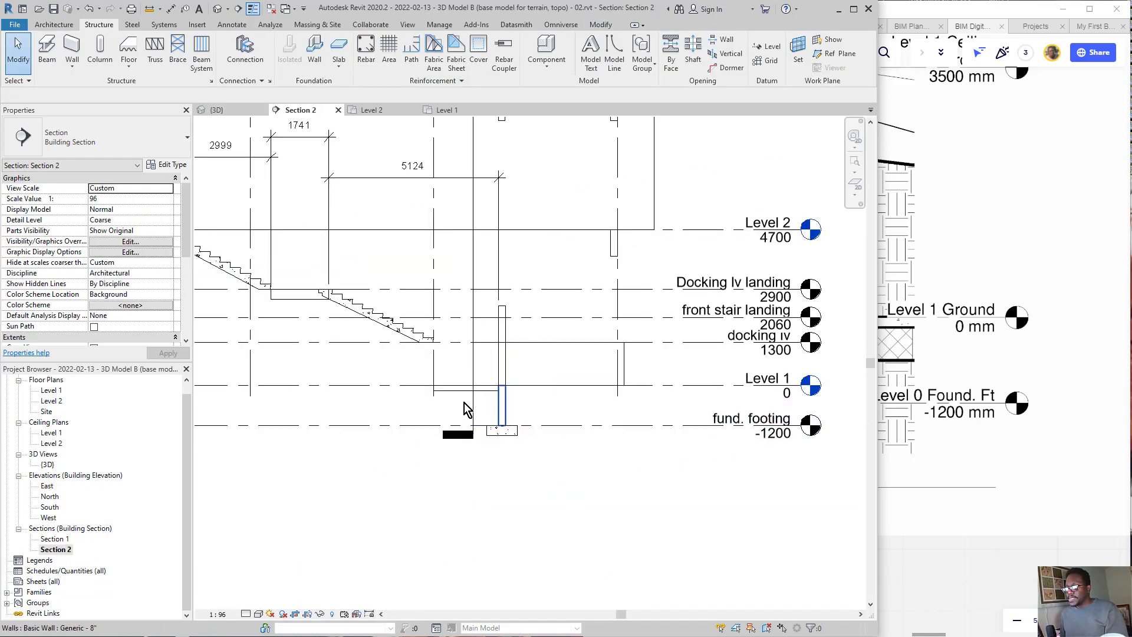
scroll(504, 353, "up", 1)
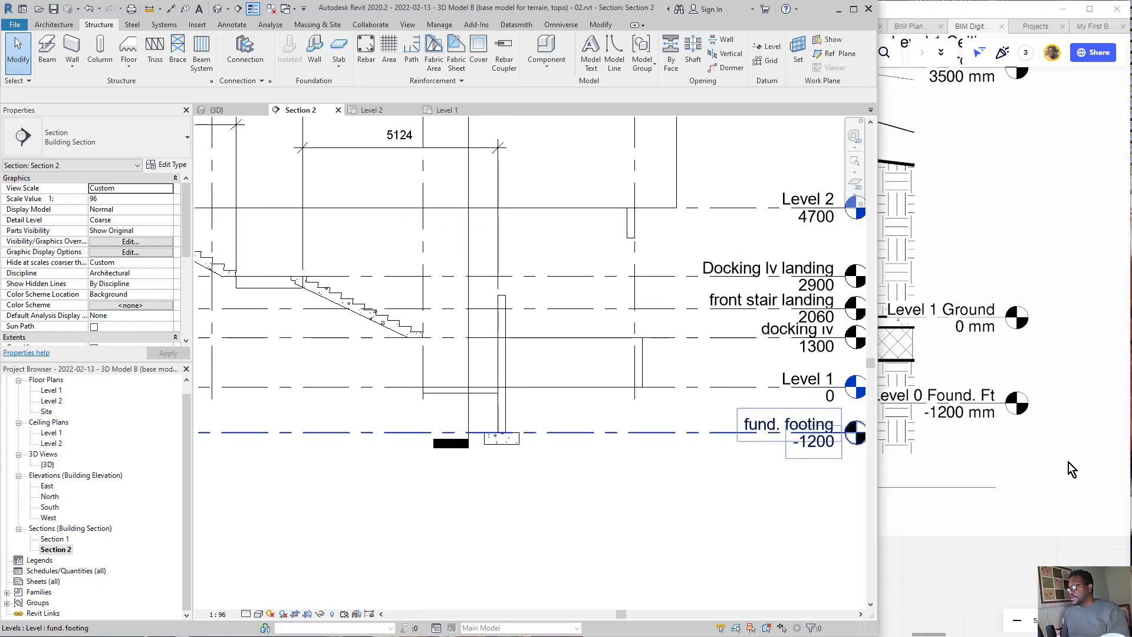
left_click(1064, 457)
scroll(918, 372, "down", 3)
scroll(837, 377, "down", 3)
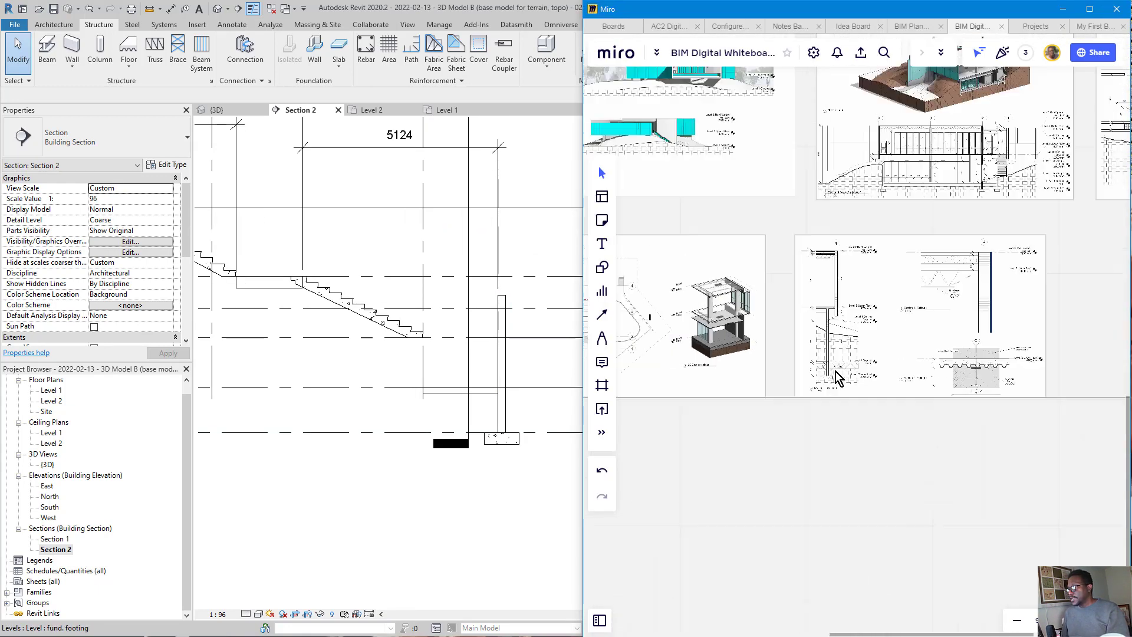
scroll(1023, 195, "up", 8)
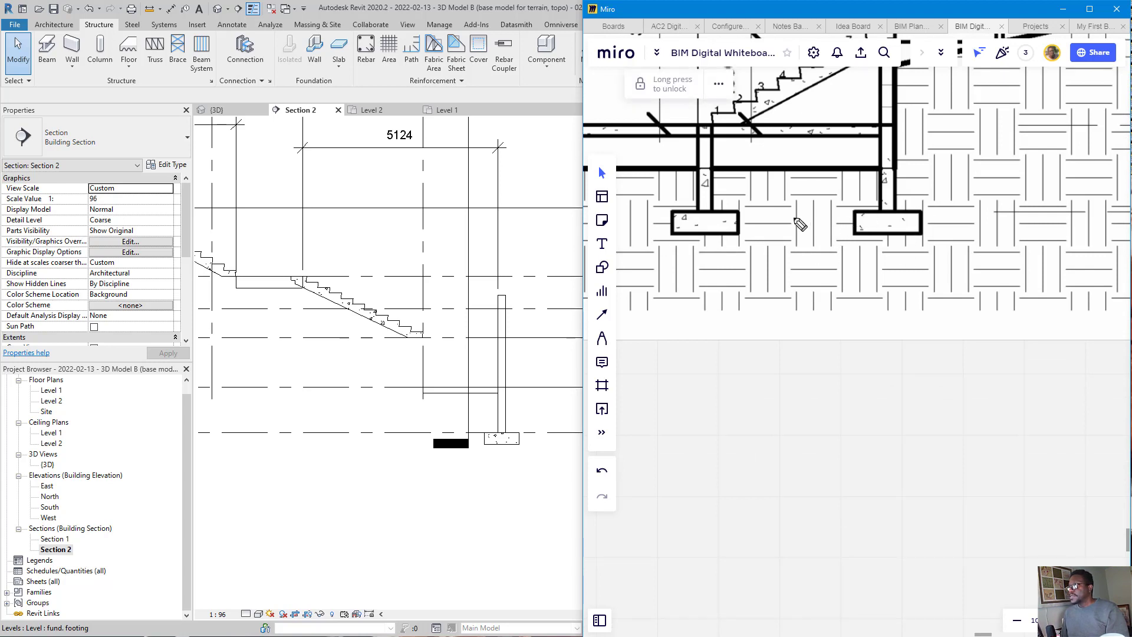
left_click_drag(747, 210, 732, 211)
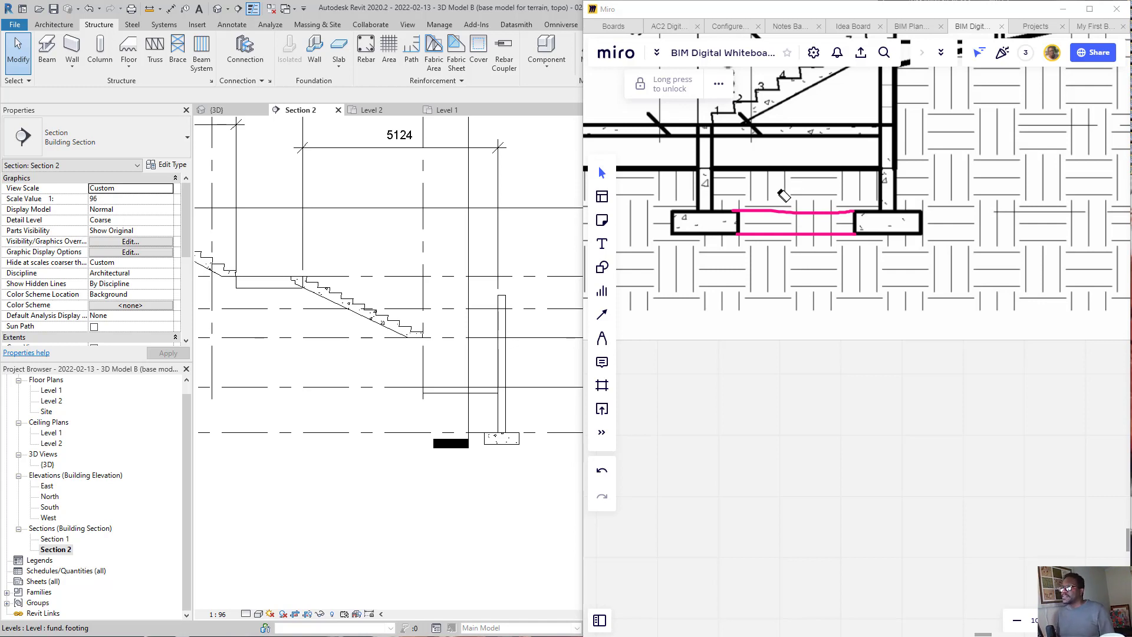
left_click_drag(804, 175, 809, 305)
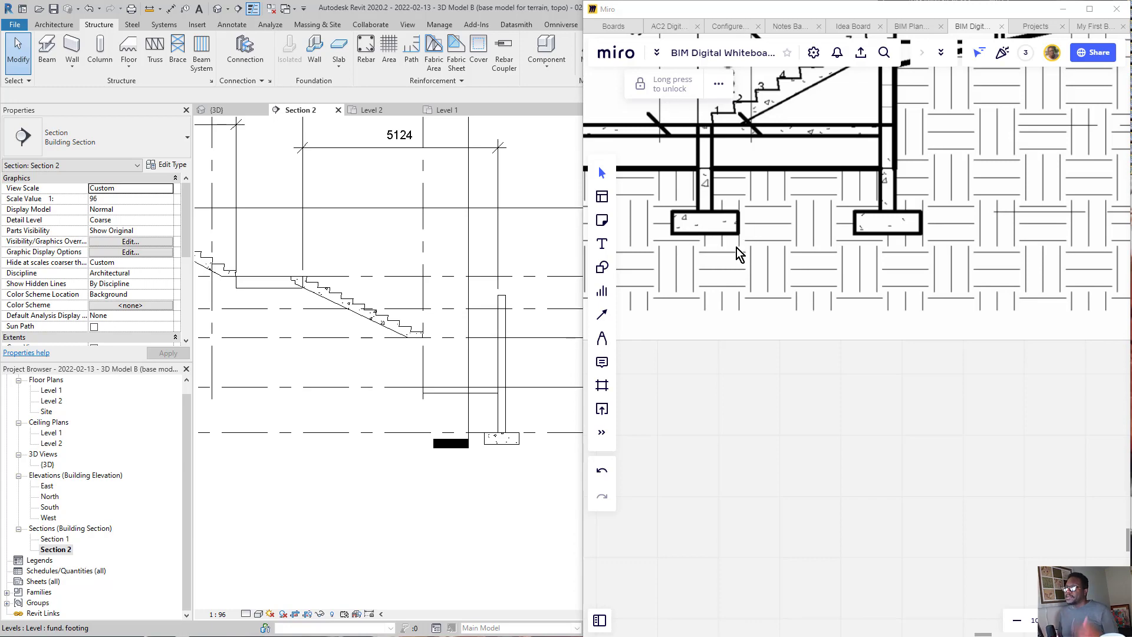
scroll(865, 274, "down", 3)
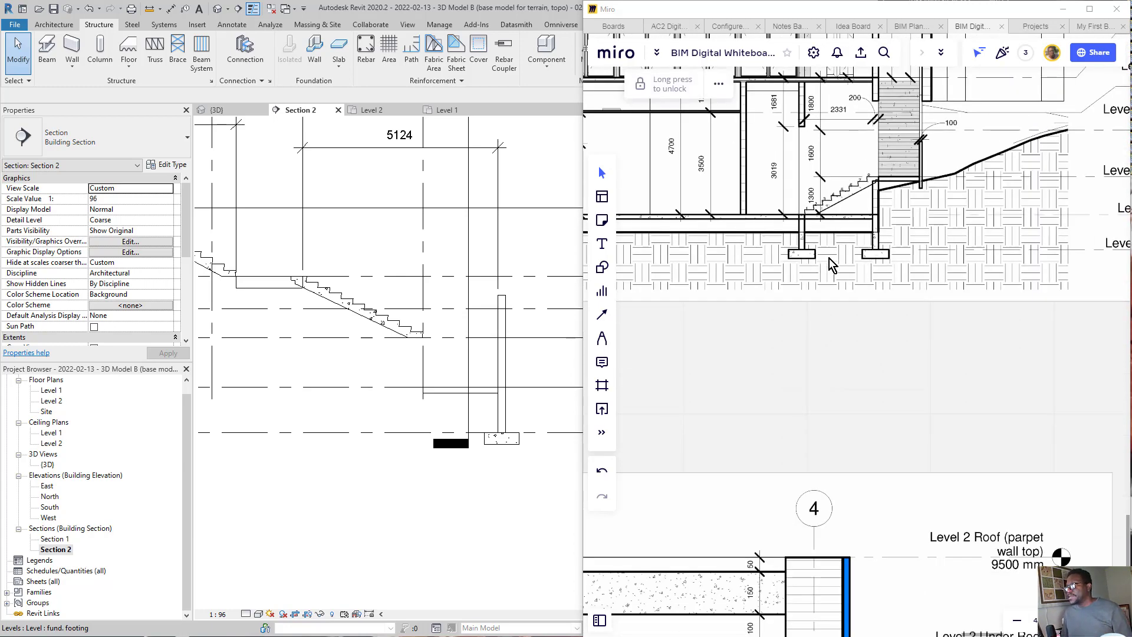
scroll(832, 266, "down", 5)
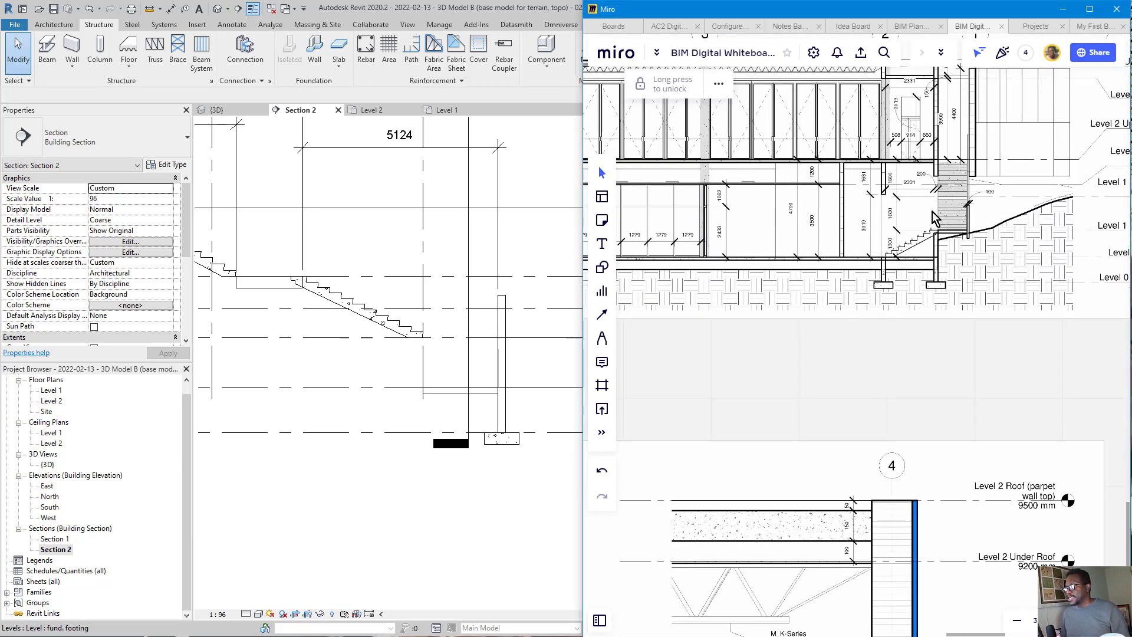
scroll(917, 264, "up", 5)
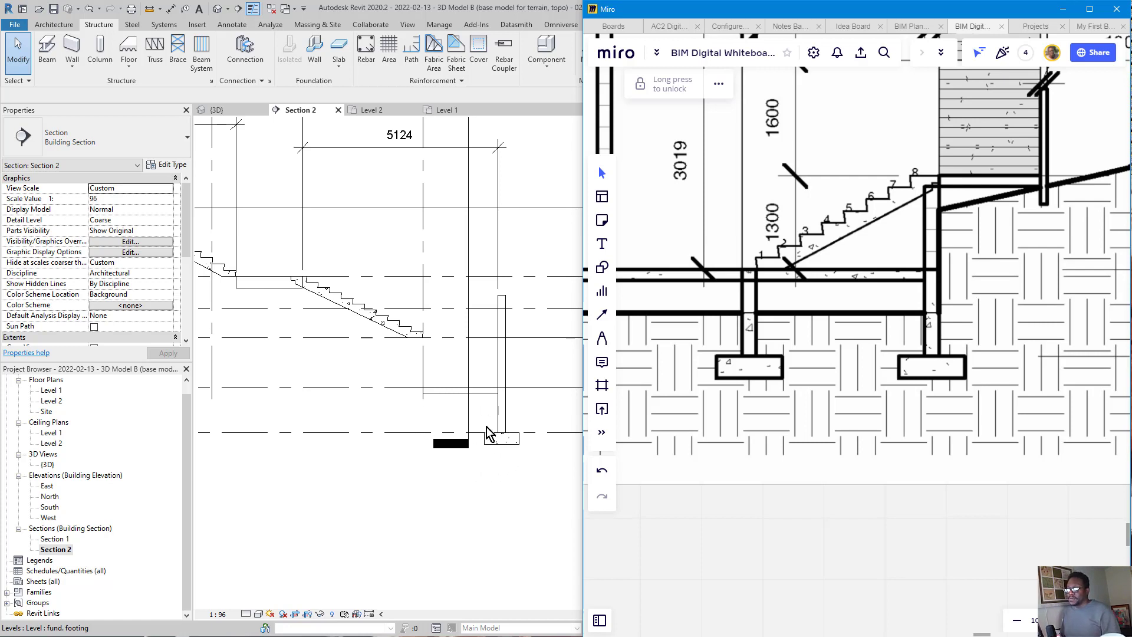
scroll(451, 453, "down", 3)
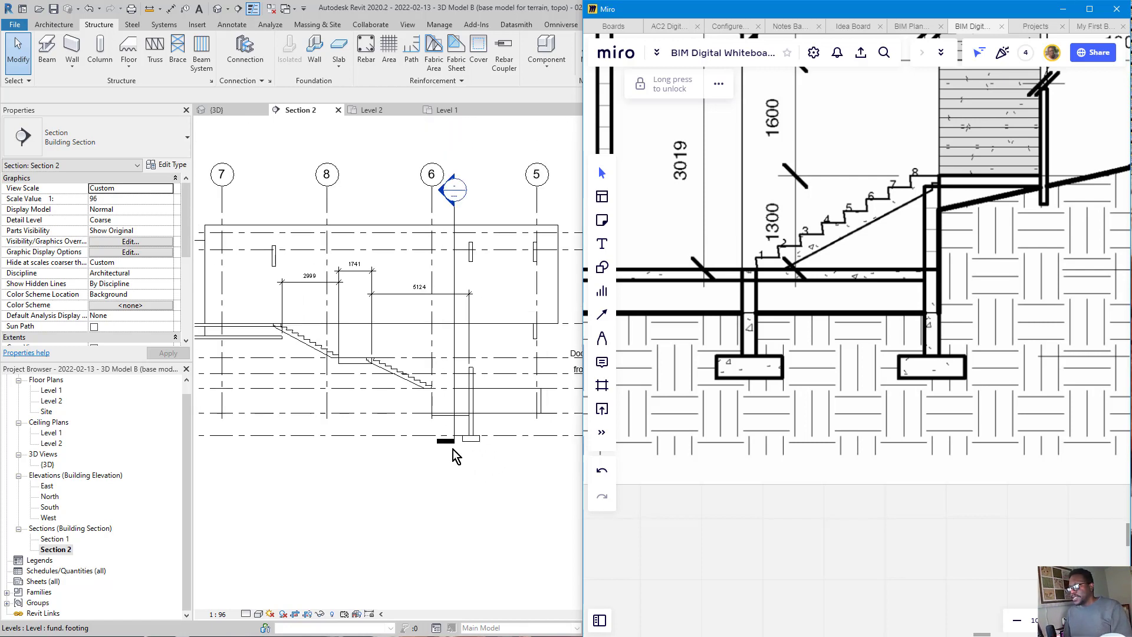
left_click(451, 405)
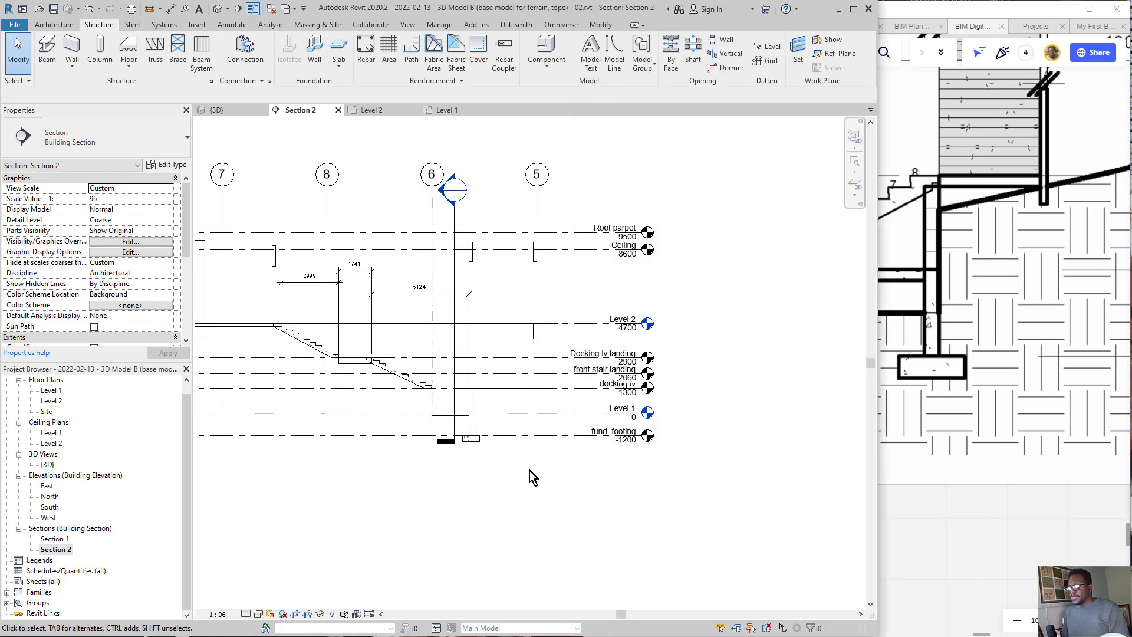